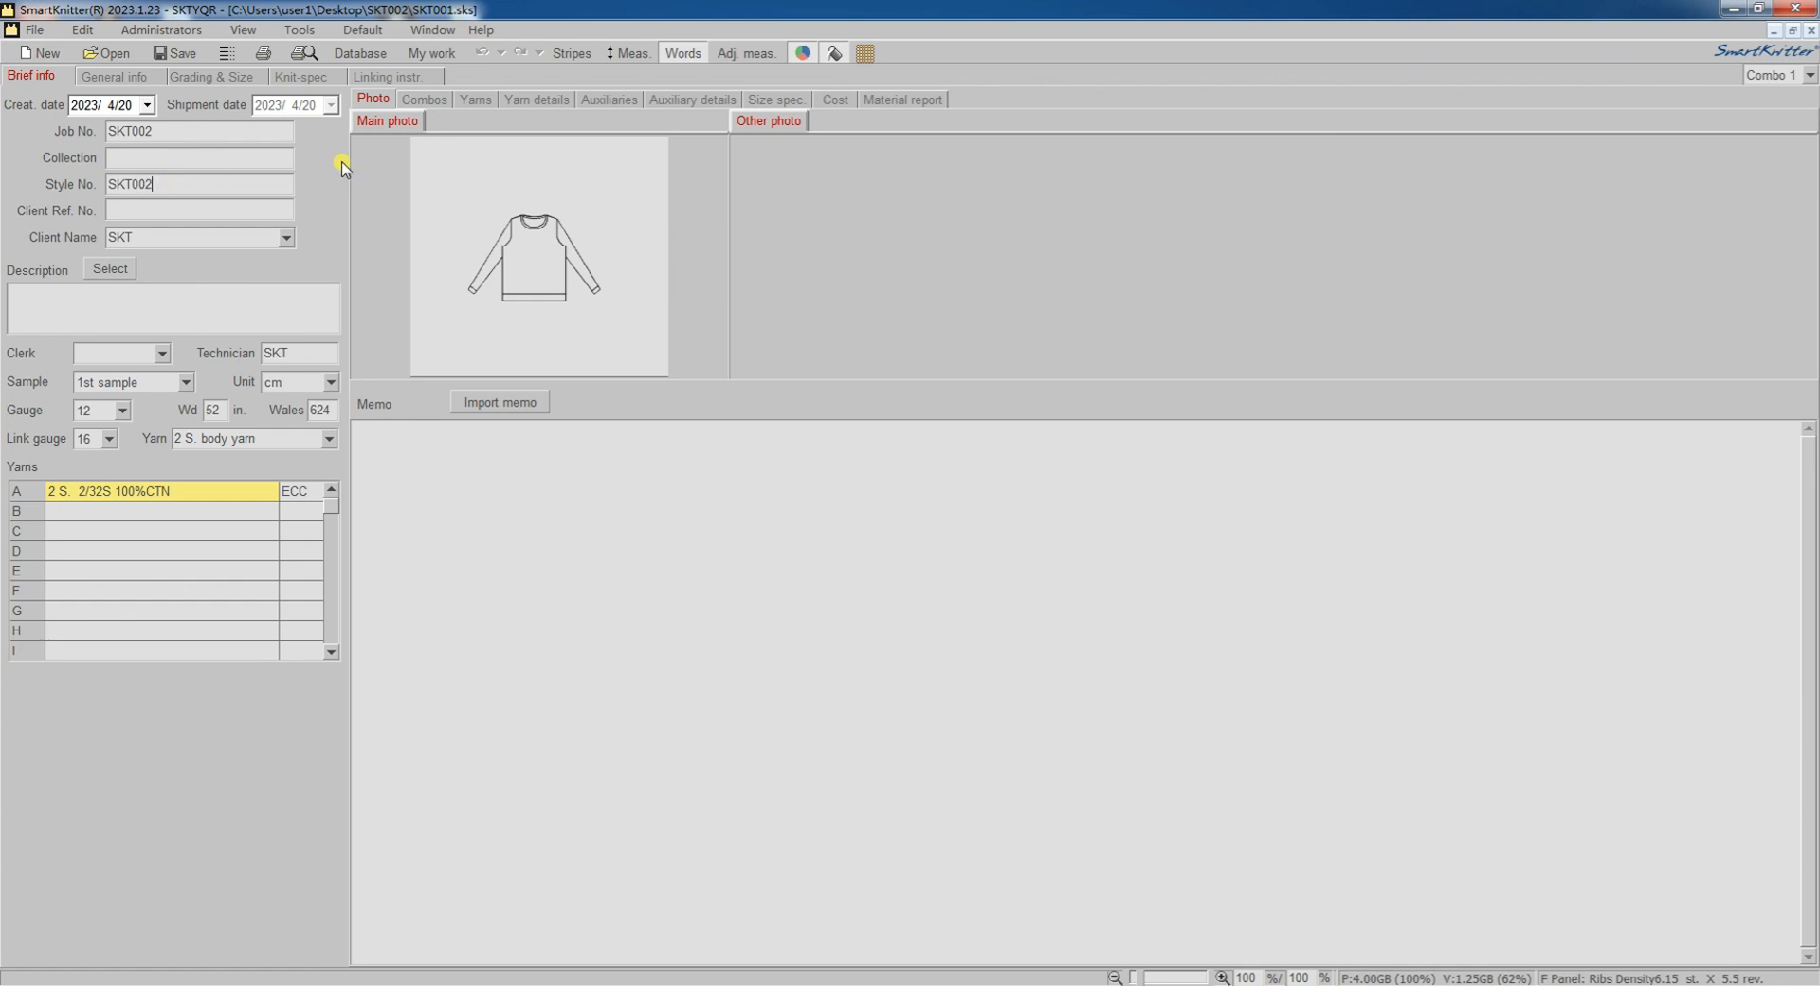
# Step: Replace the main photo with the sweater sketch SKTPX002.jpg from the SKT002 folder
pyautogui.rightClick(402, 122)
pyautogui.click(468, 197)
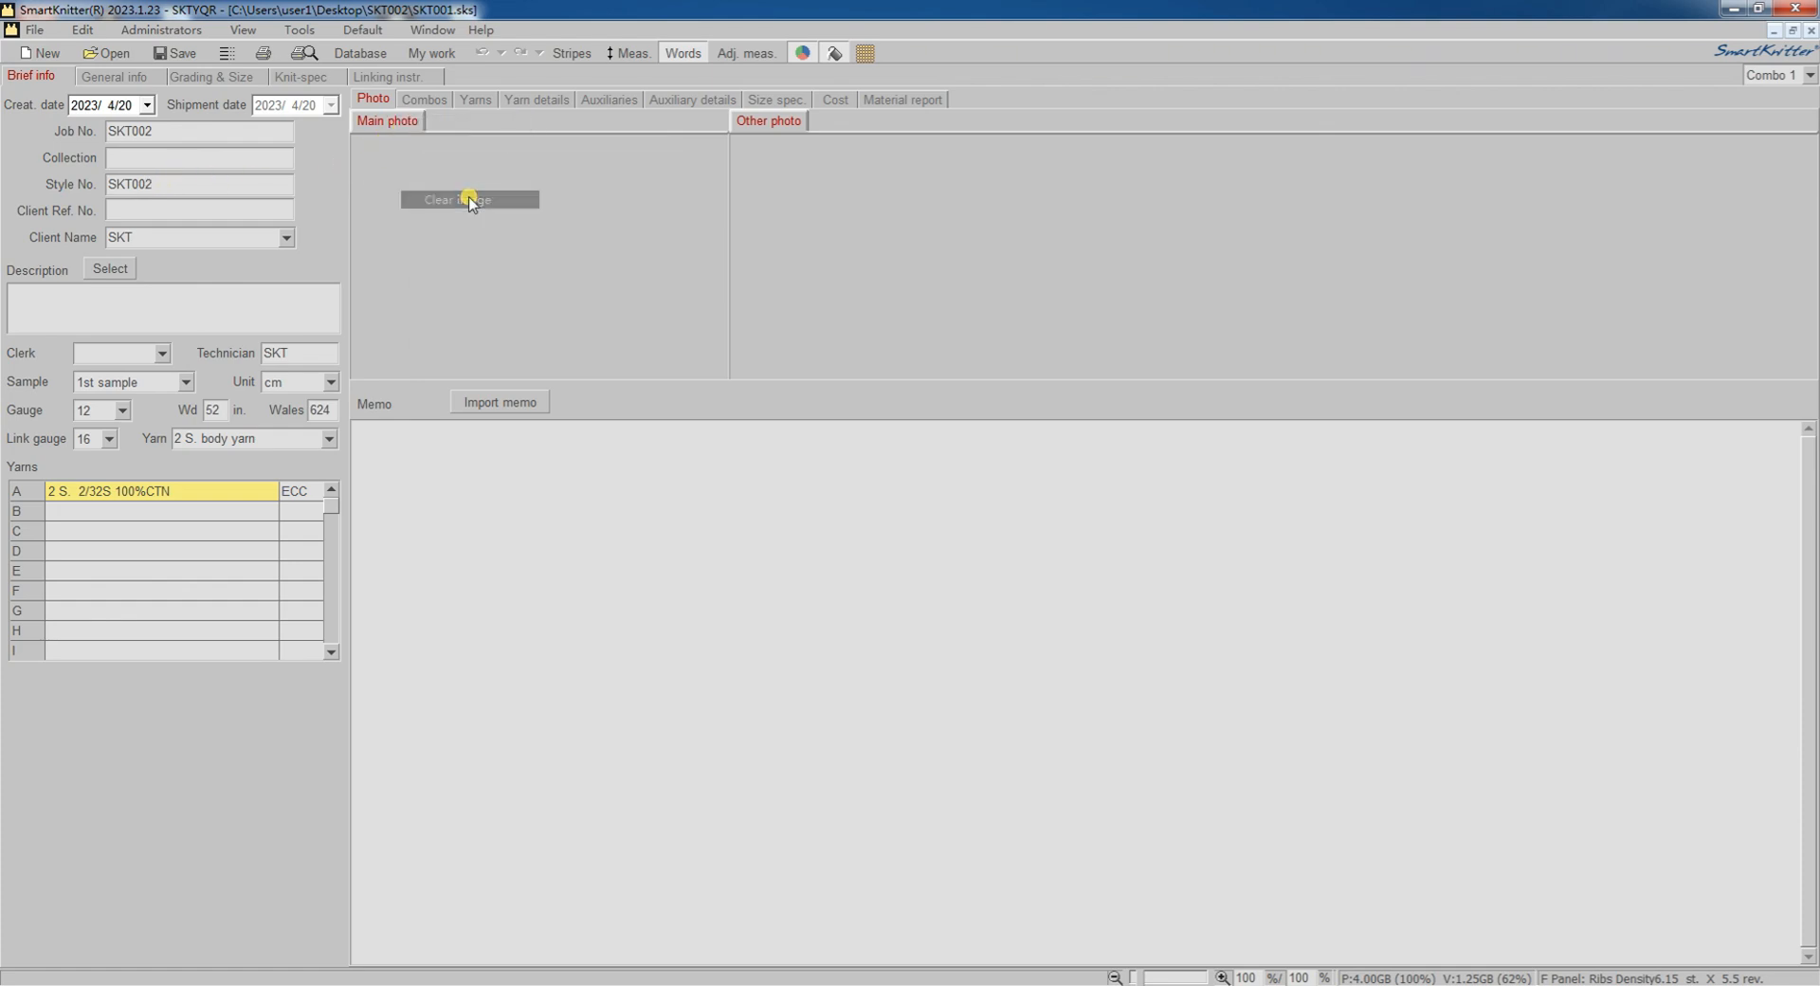
pyautogui.rightClick(384, 130)
pyautogui.click(447, 140)
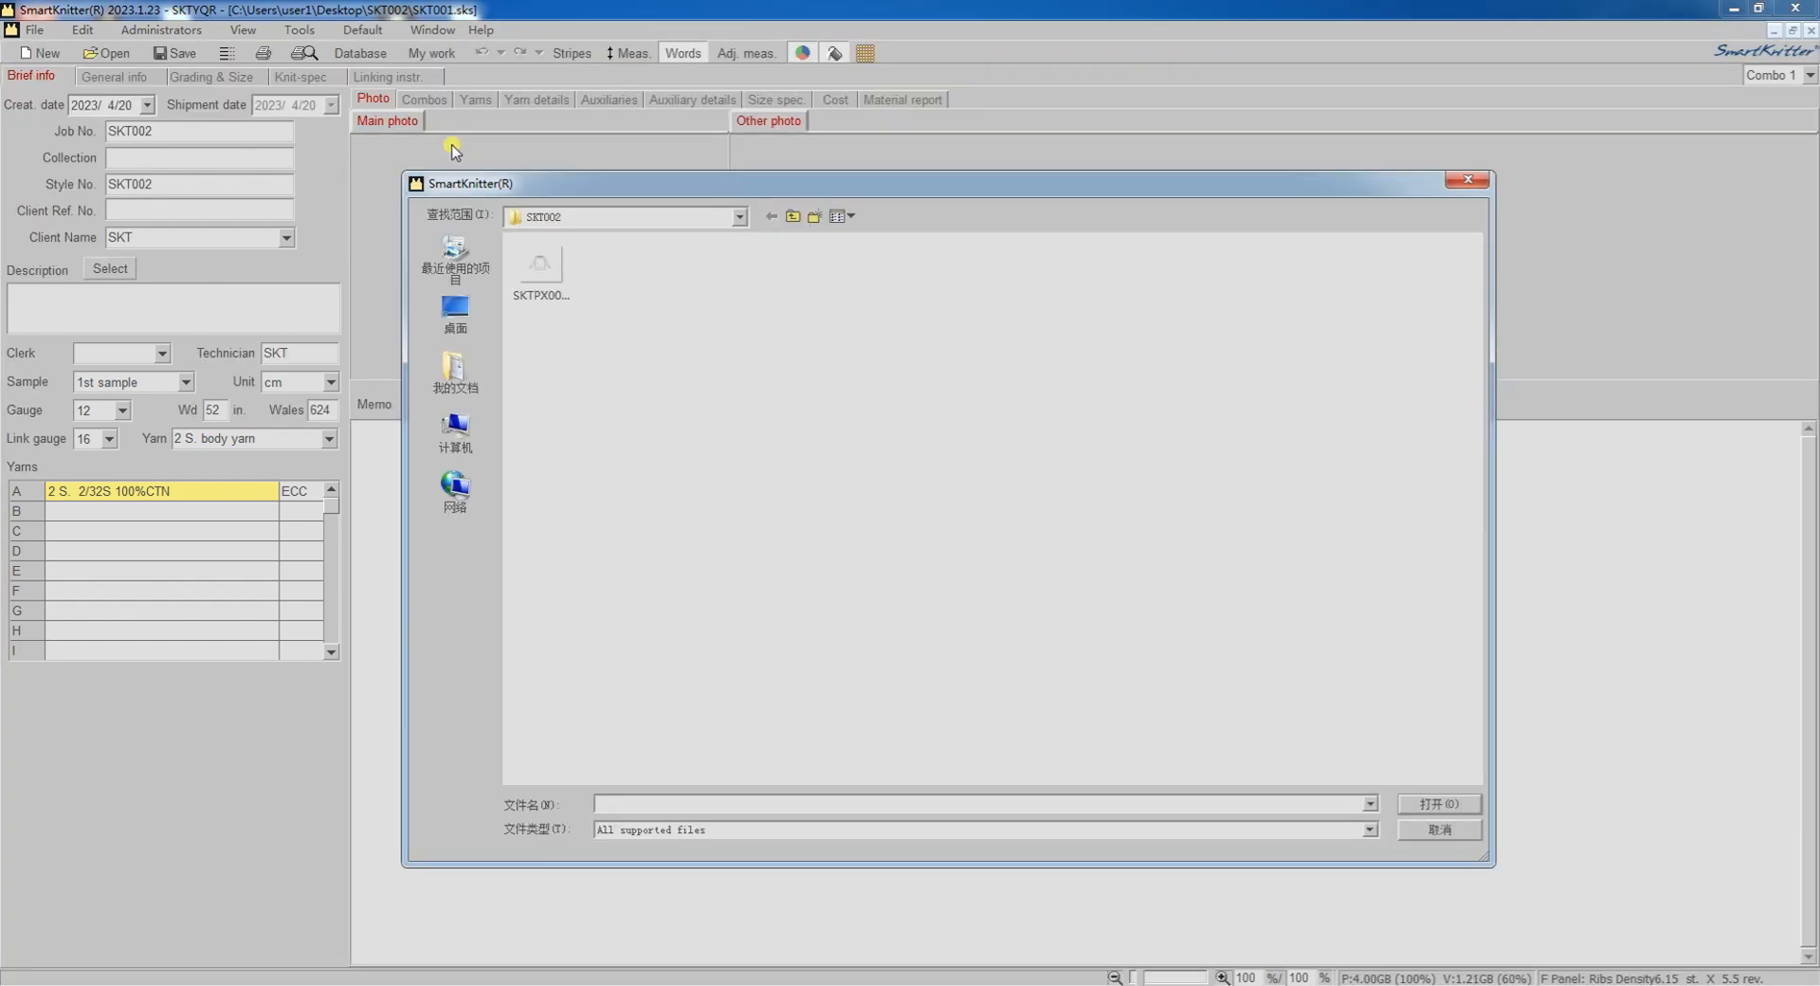
pyautogui.doubleClick(544, 273)
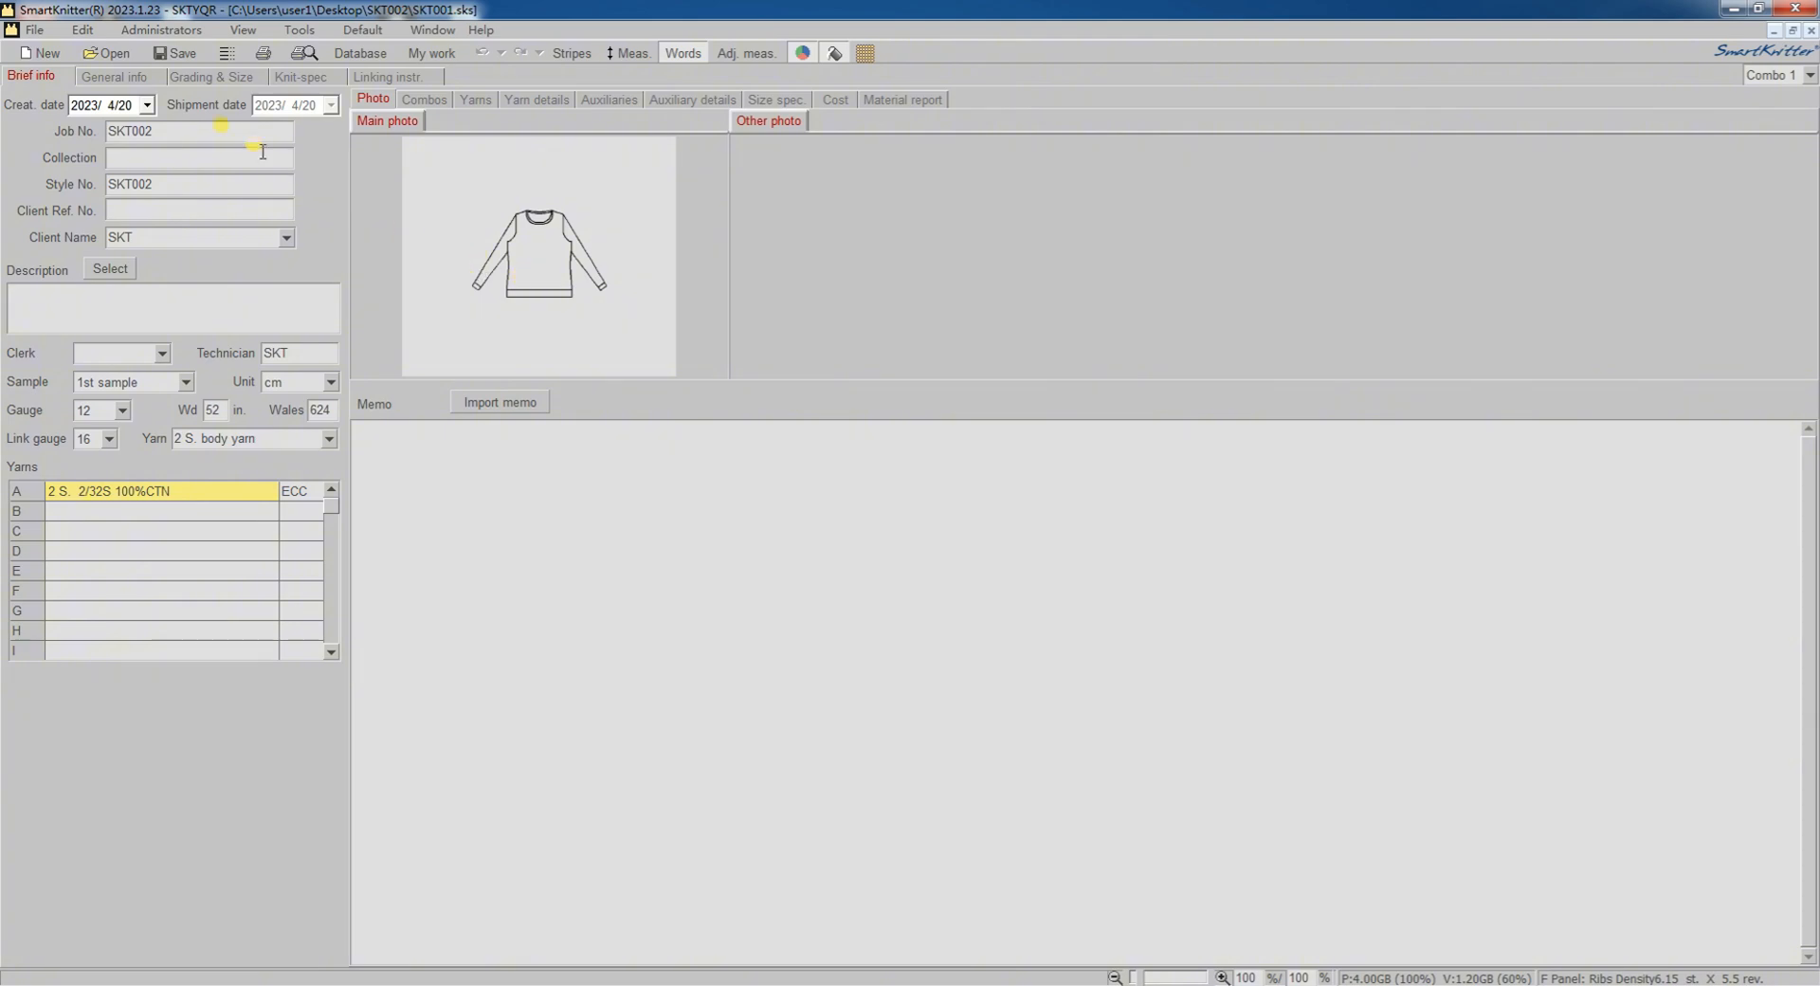
# Step: Save a copy of the style file as SKT002 in the SKT002 folder
pyautogui.click(41, 30)
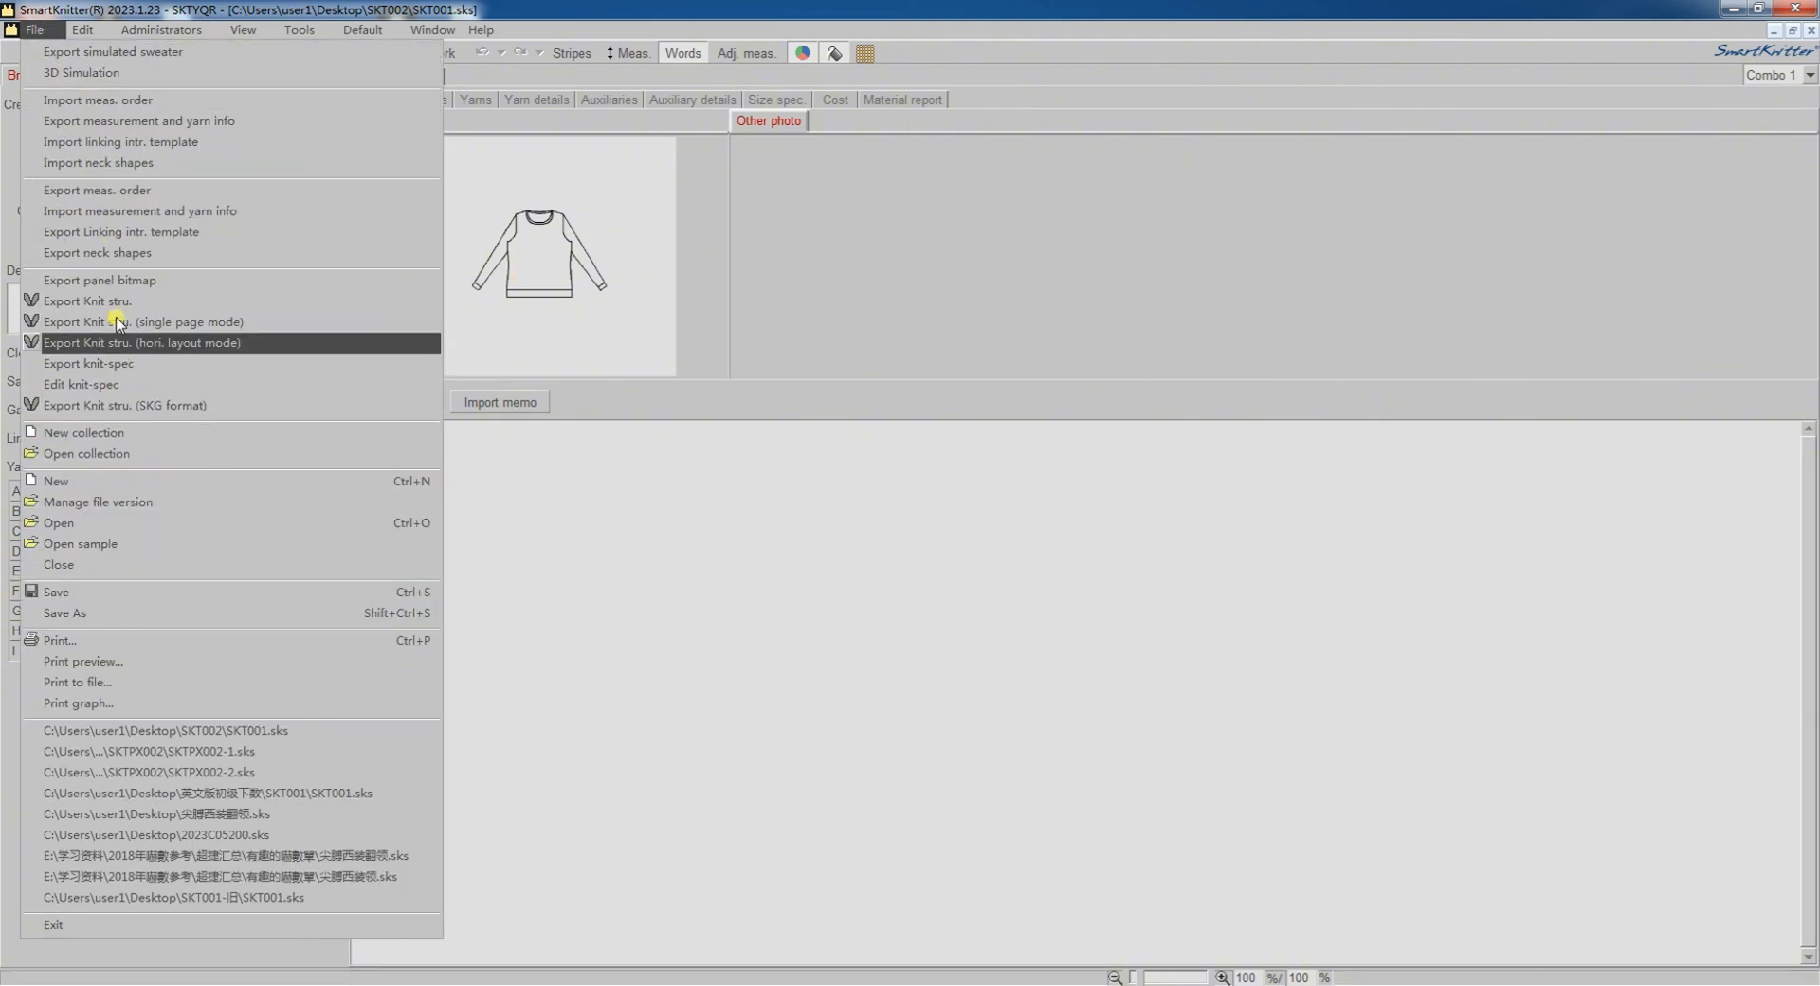
pyautogui.click(122, 613)
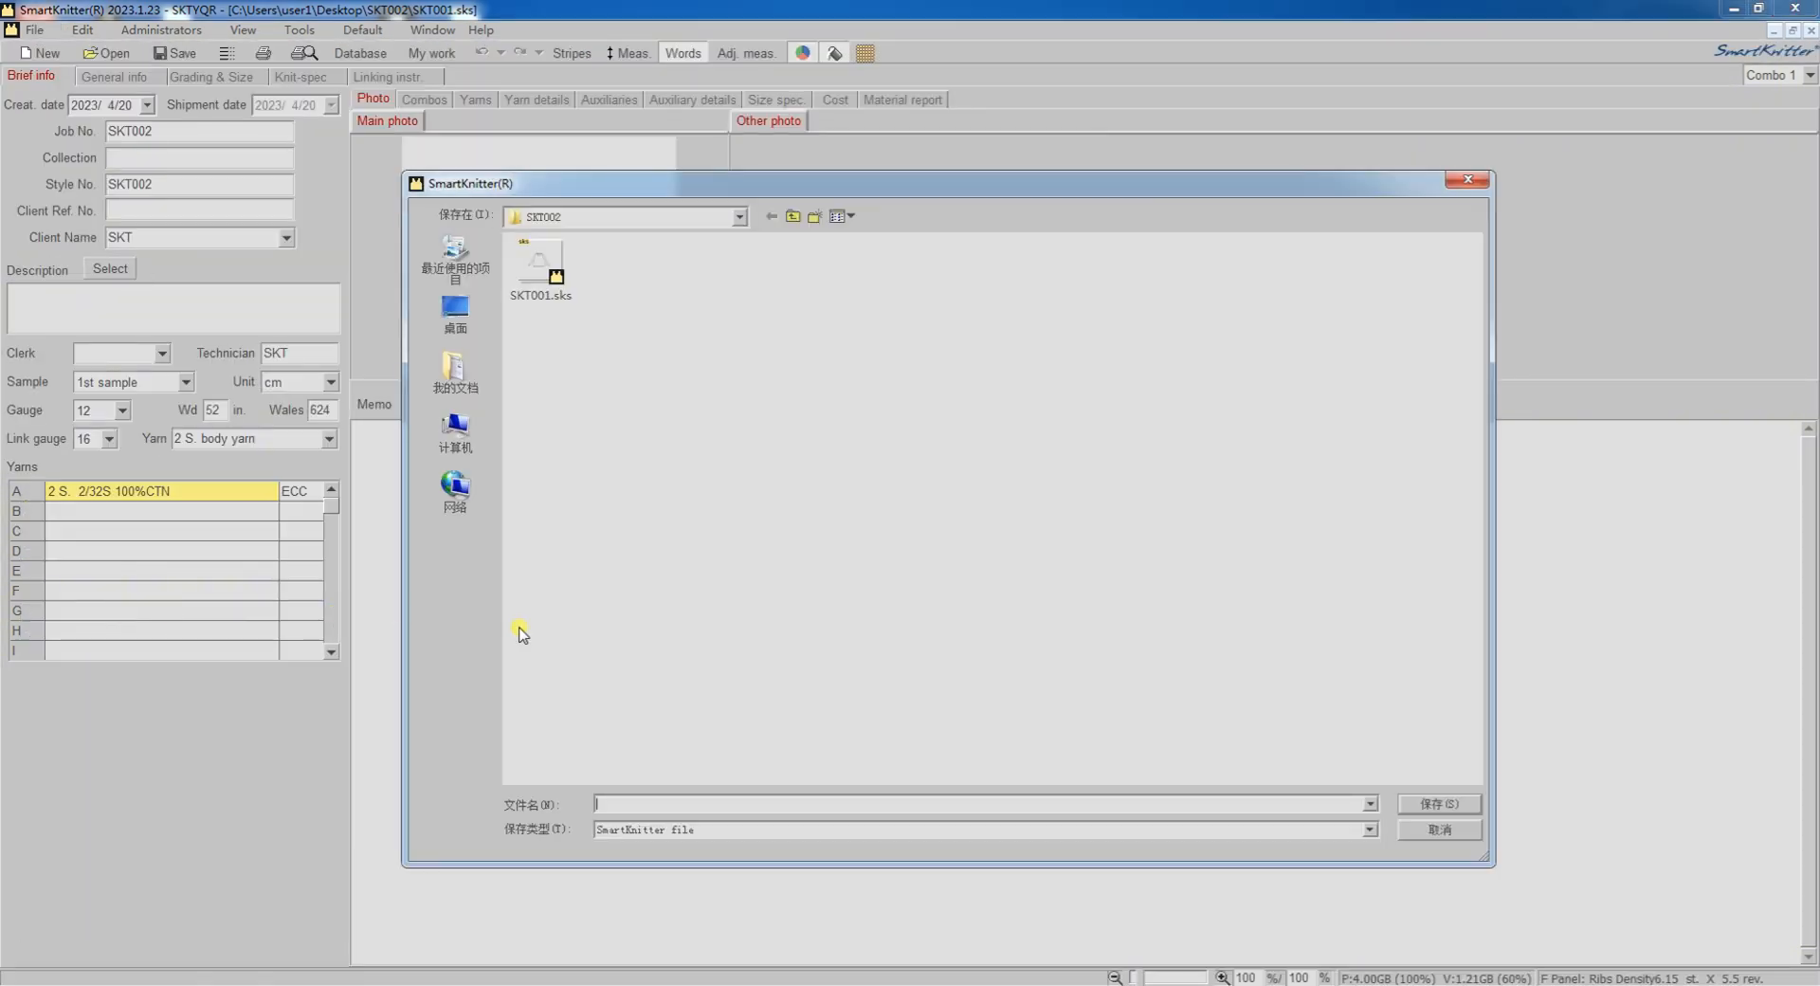
pyautogui.write('SKT002')
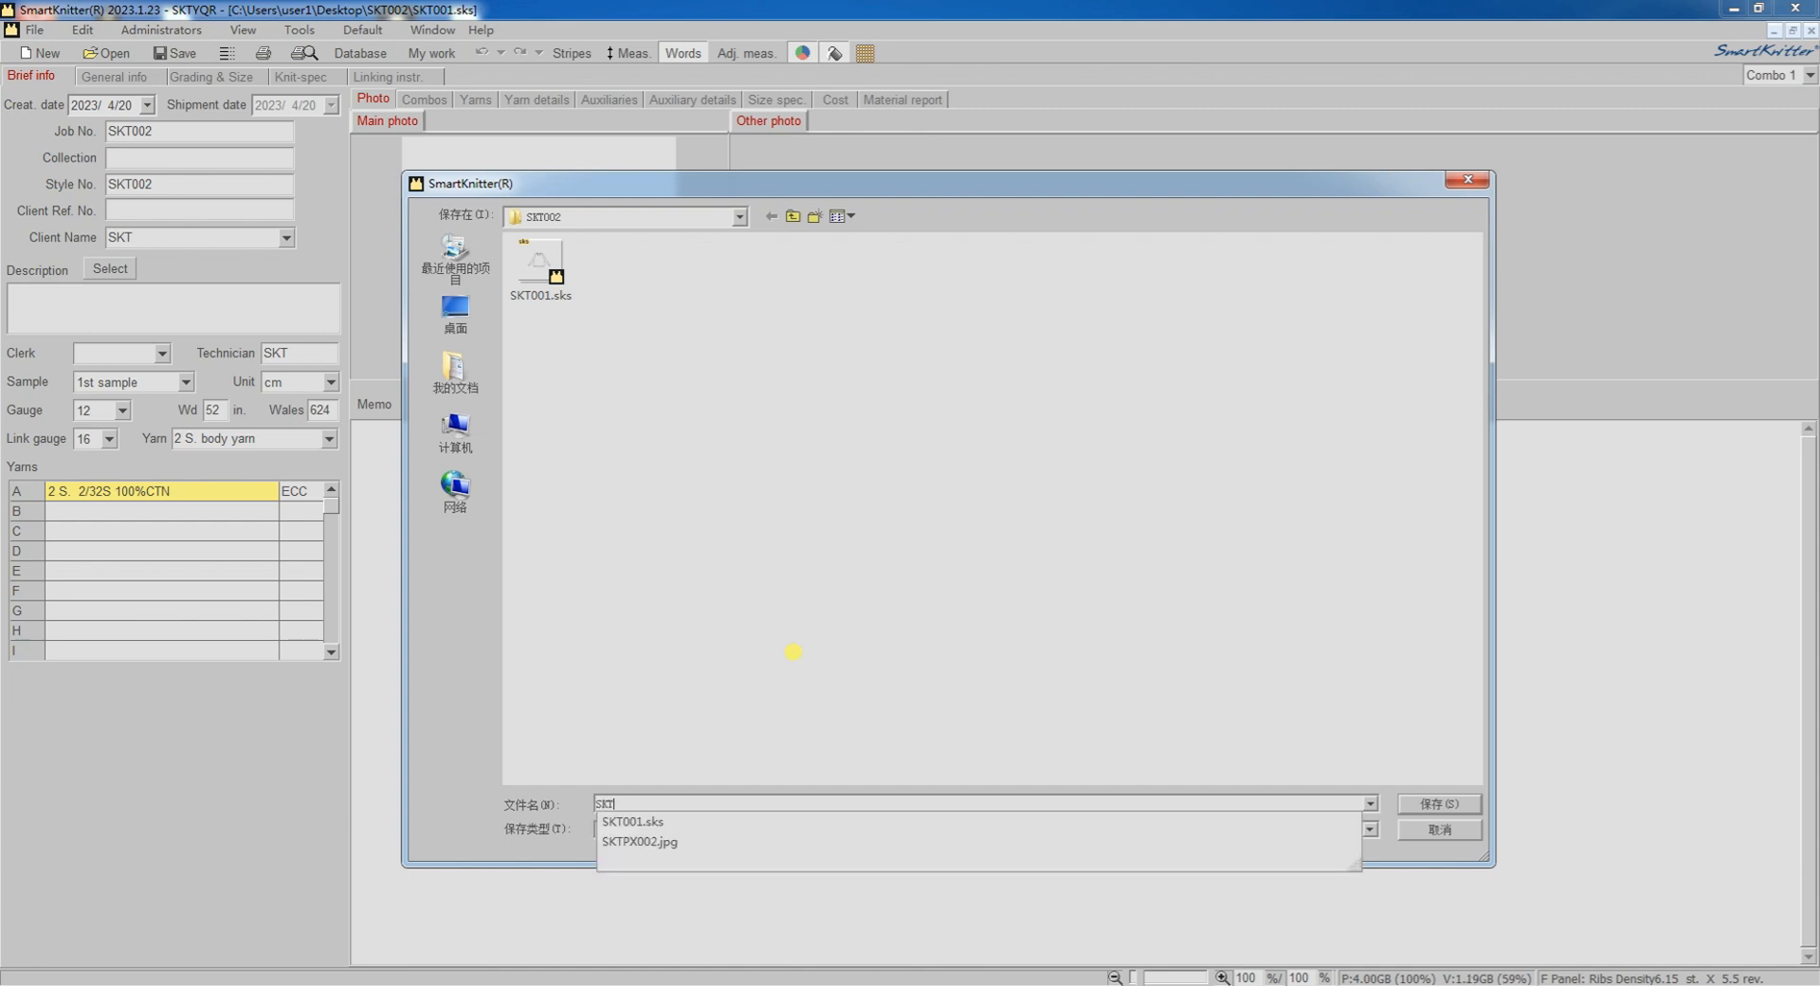
pyautogui.click(1452, 806)
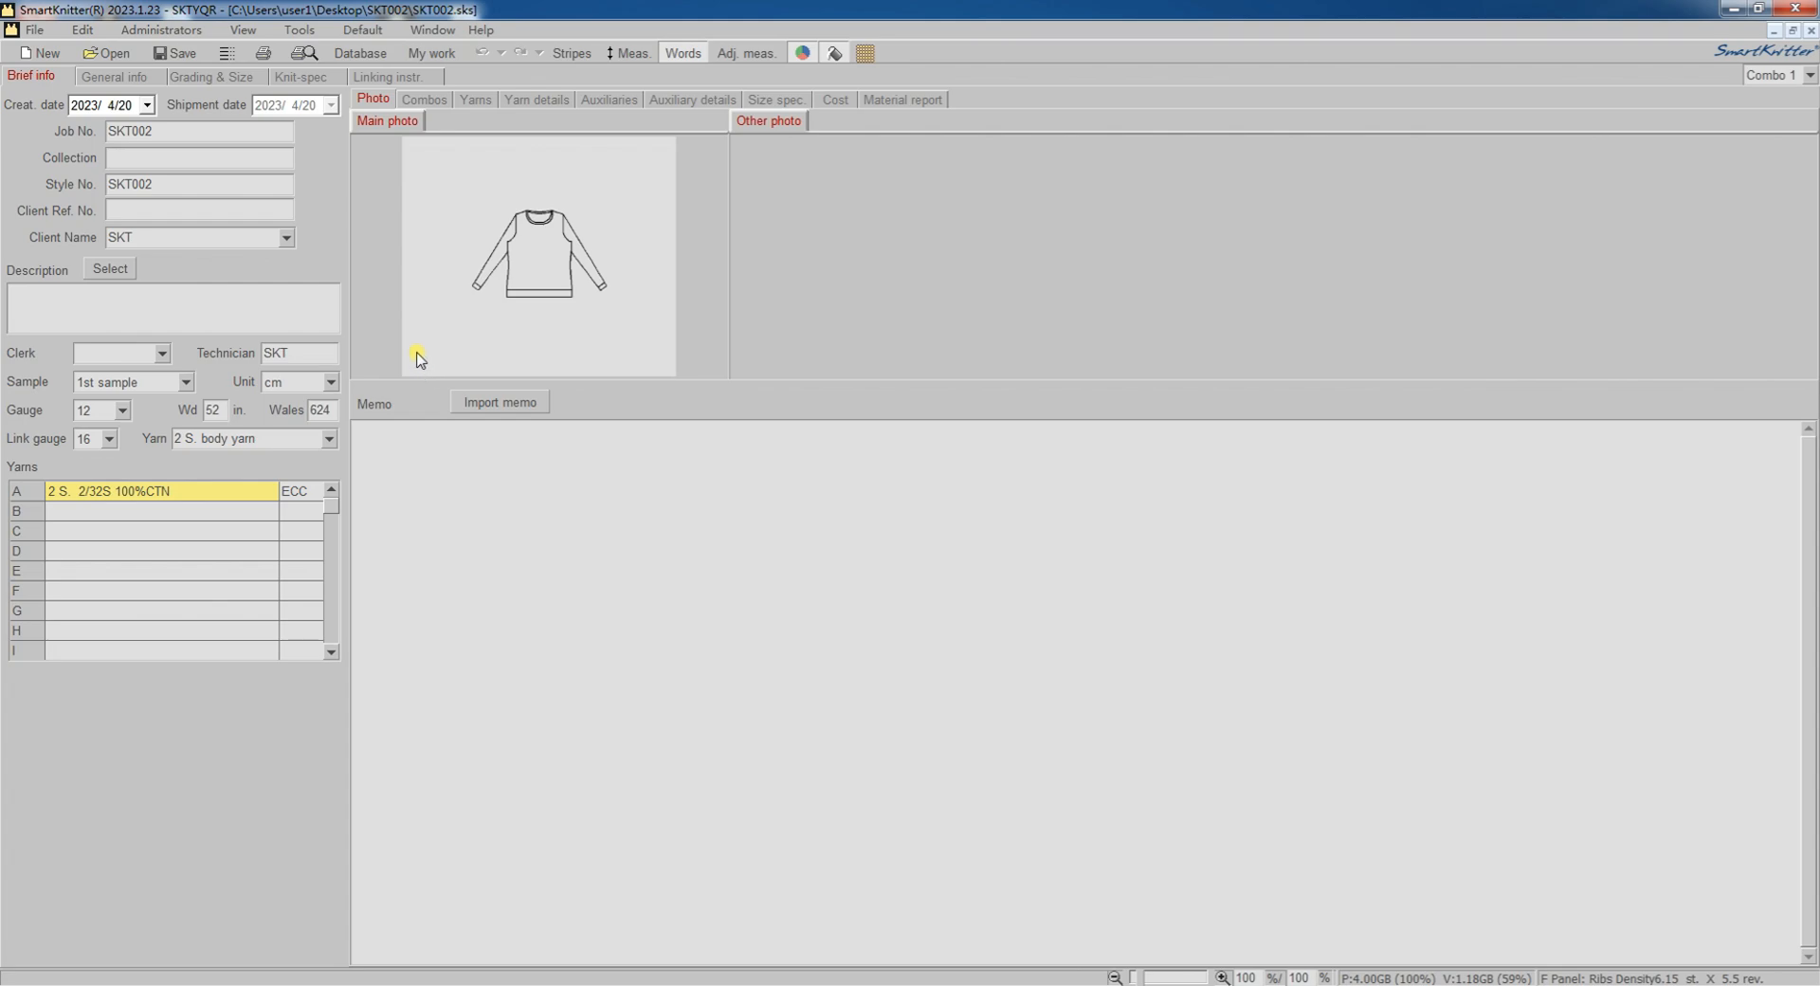
# Step: In the knit specification, move Waist and Waist psn from the technical measurements to the main measurement list
pyautogui.click(301, 77)
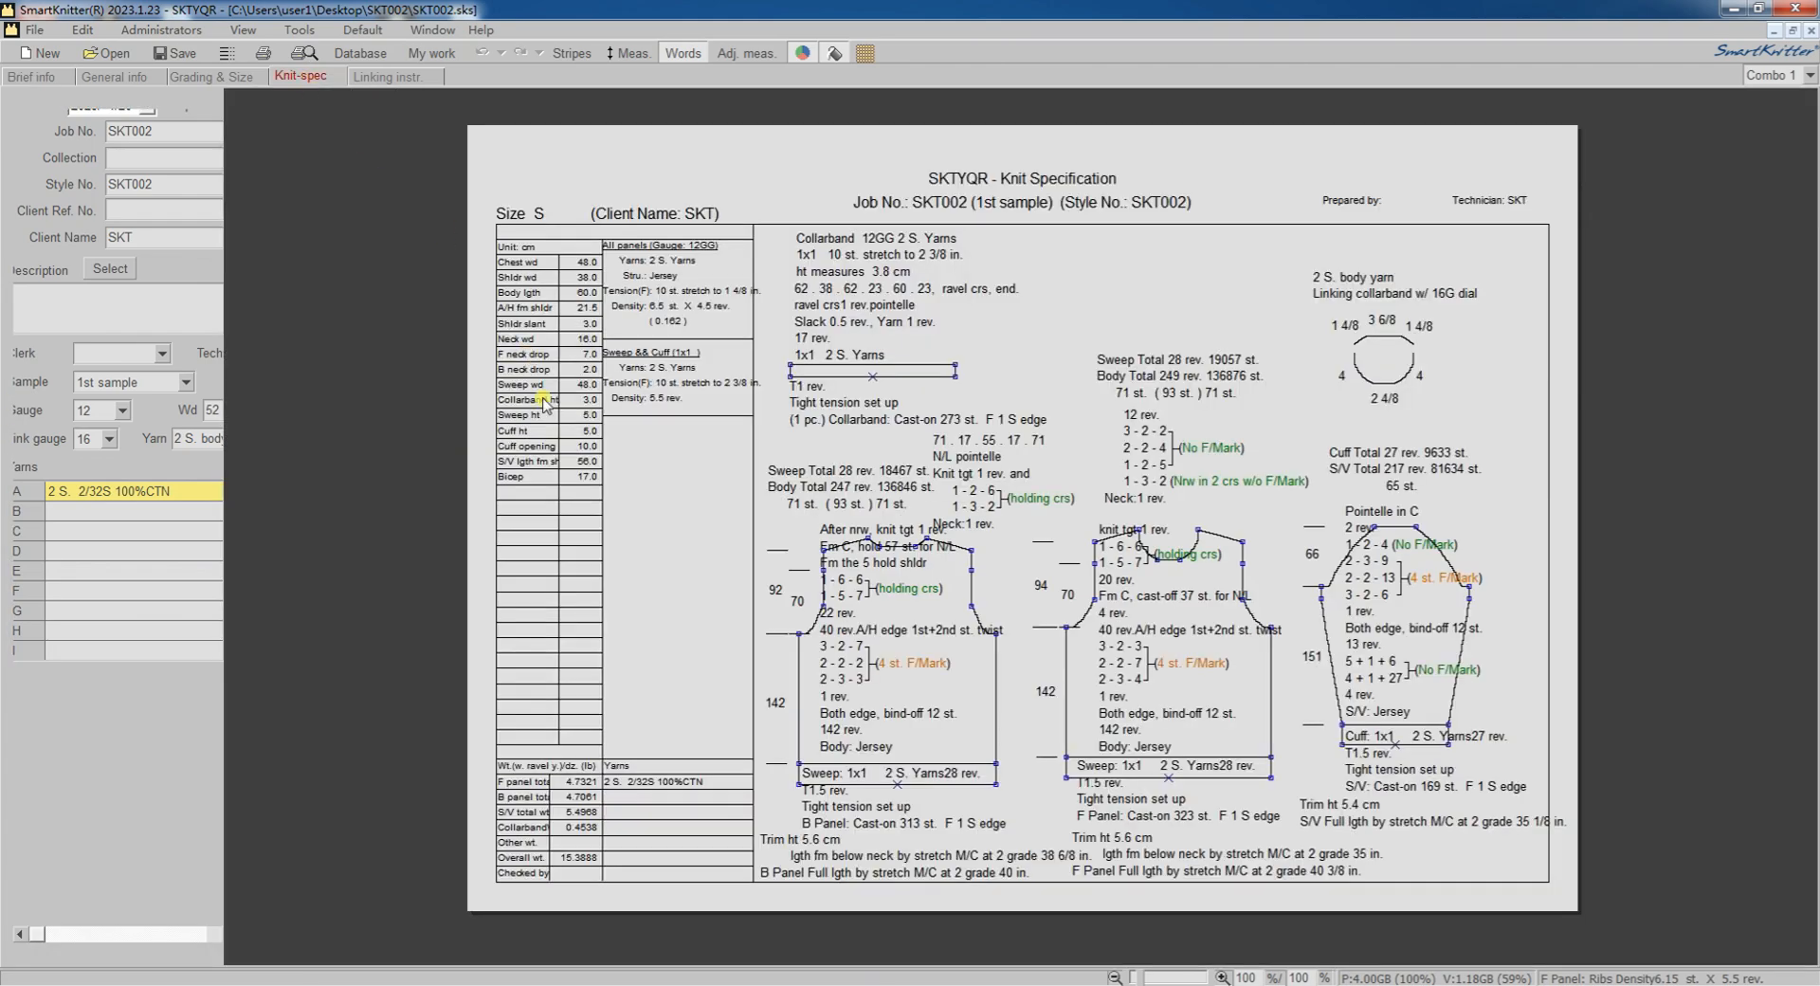
pyautogui.click(98, 100)
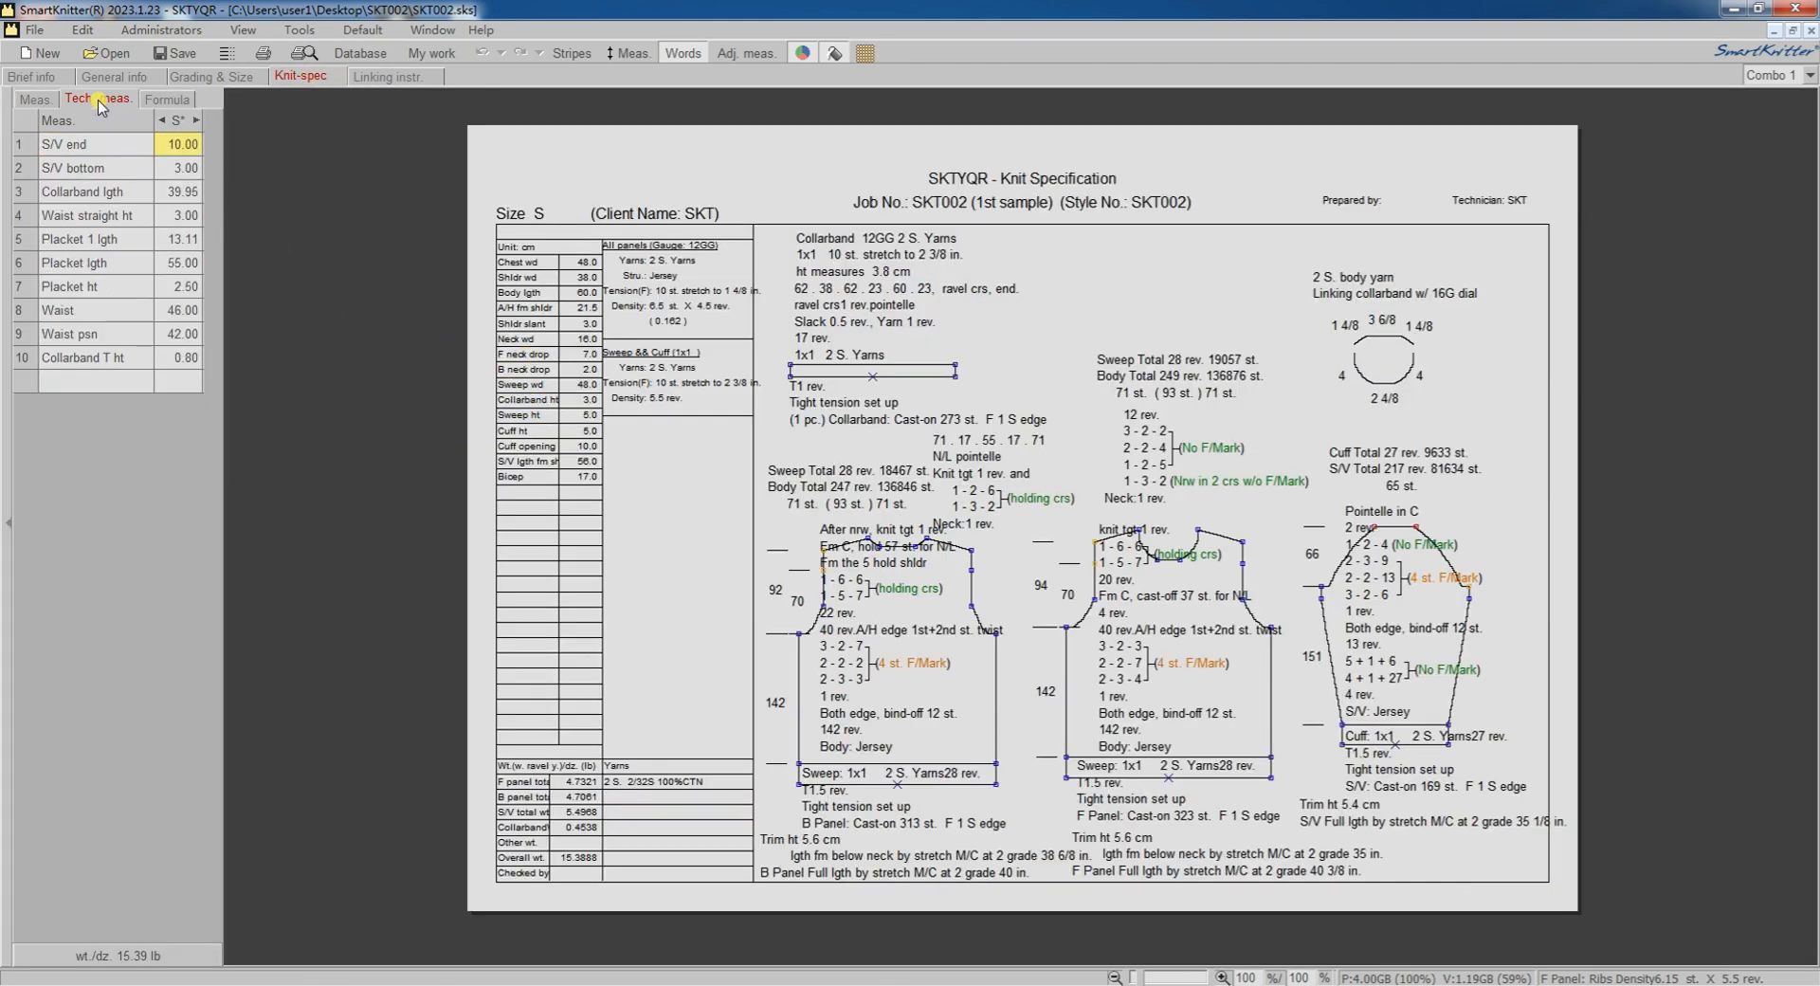
pyautogui.click(87, 313)
pyautogui.rightClick(108, 311)
pyautogui.click(142, 318)
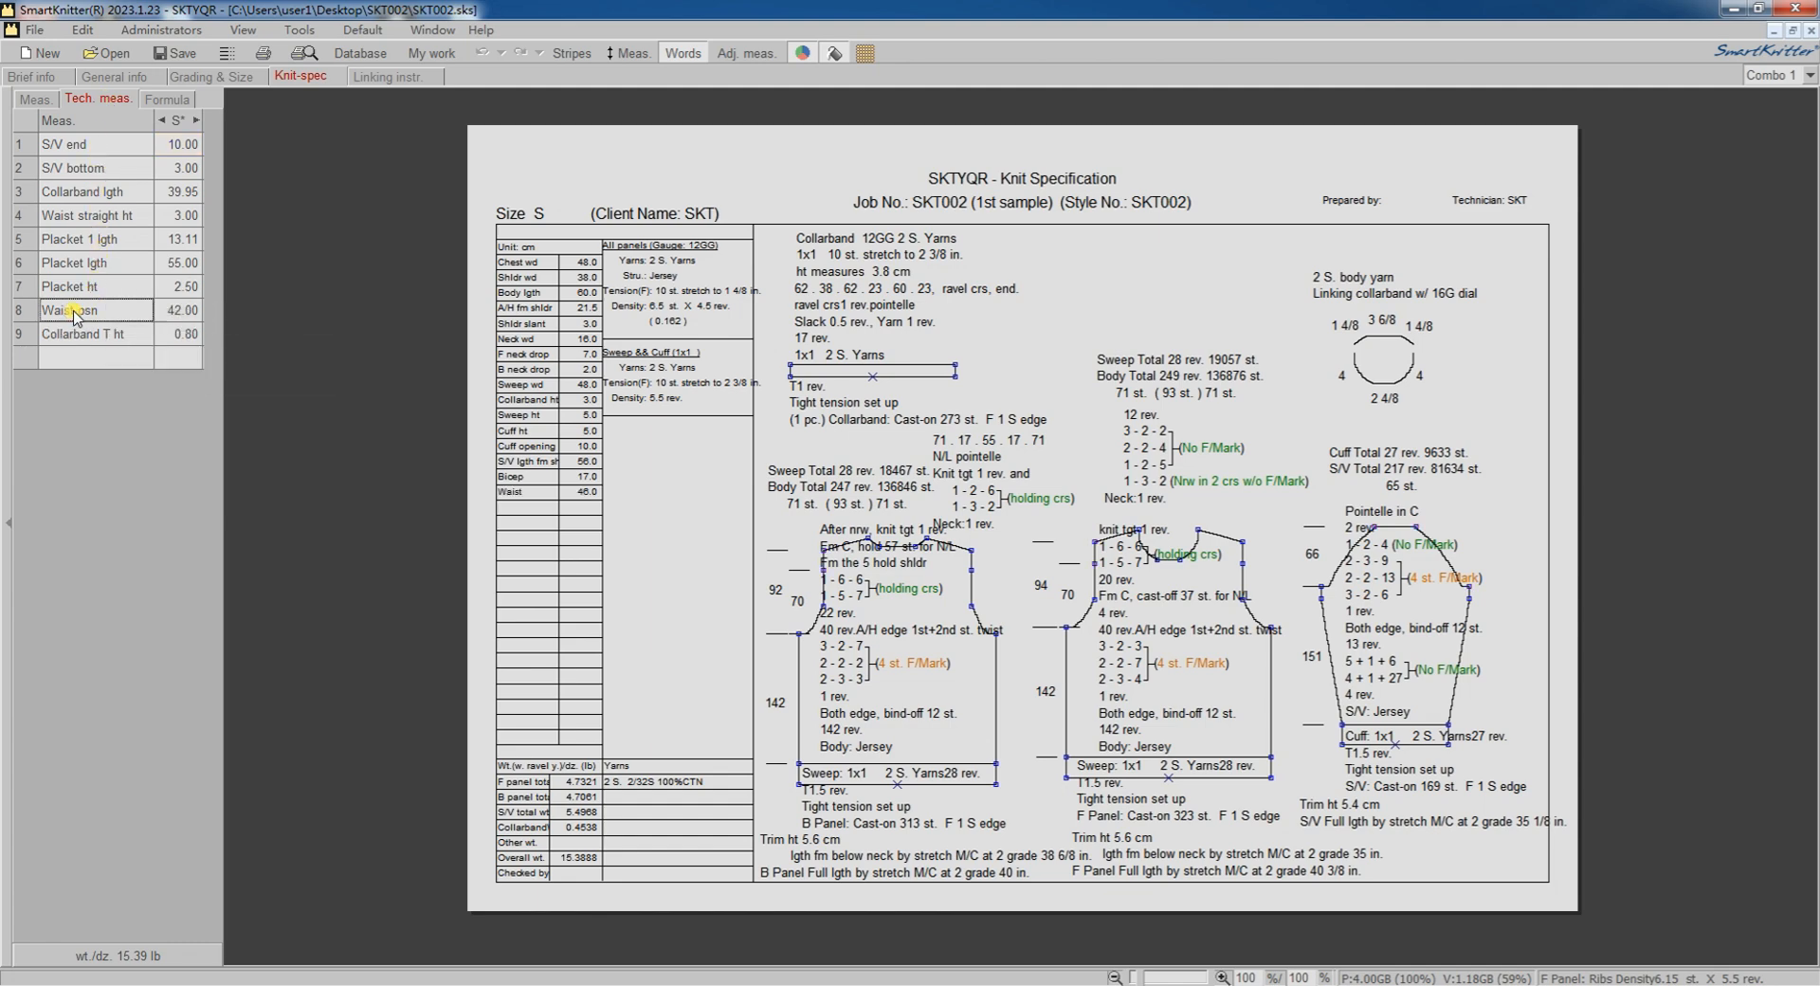
pyautogui.rightClick(104, 313)
pyautogui.click(142, 320)
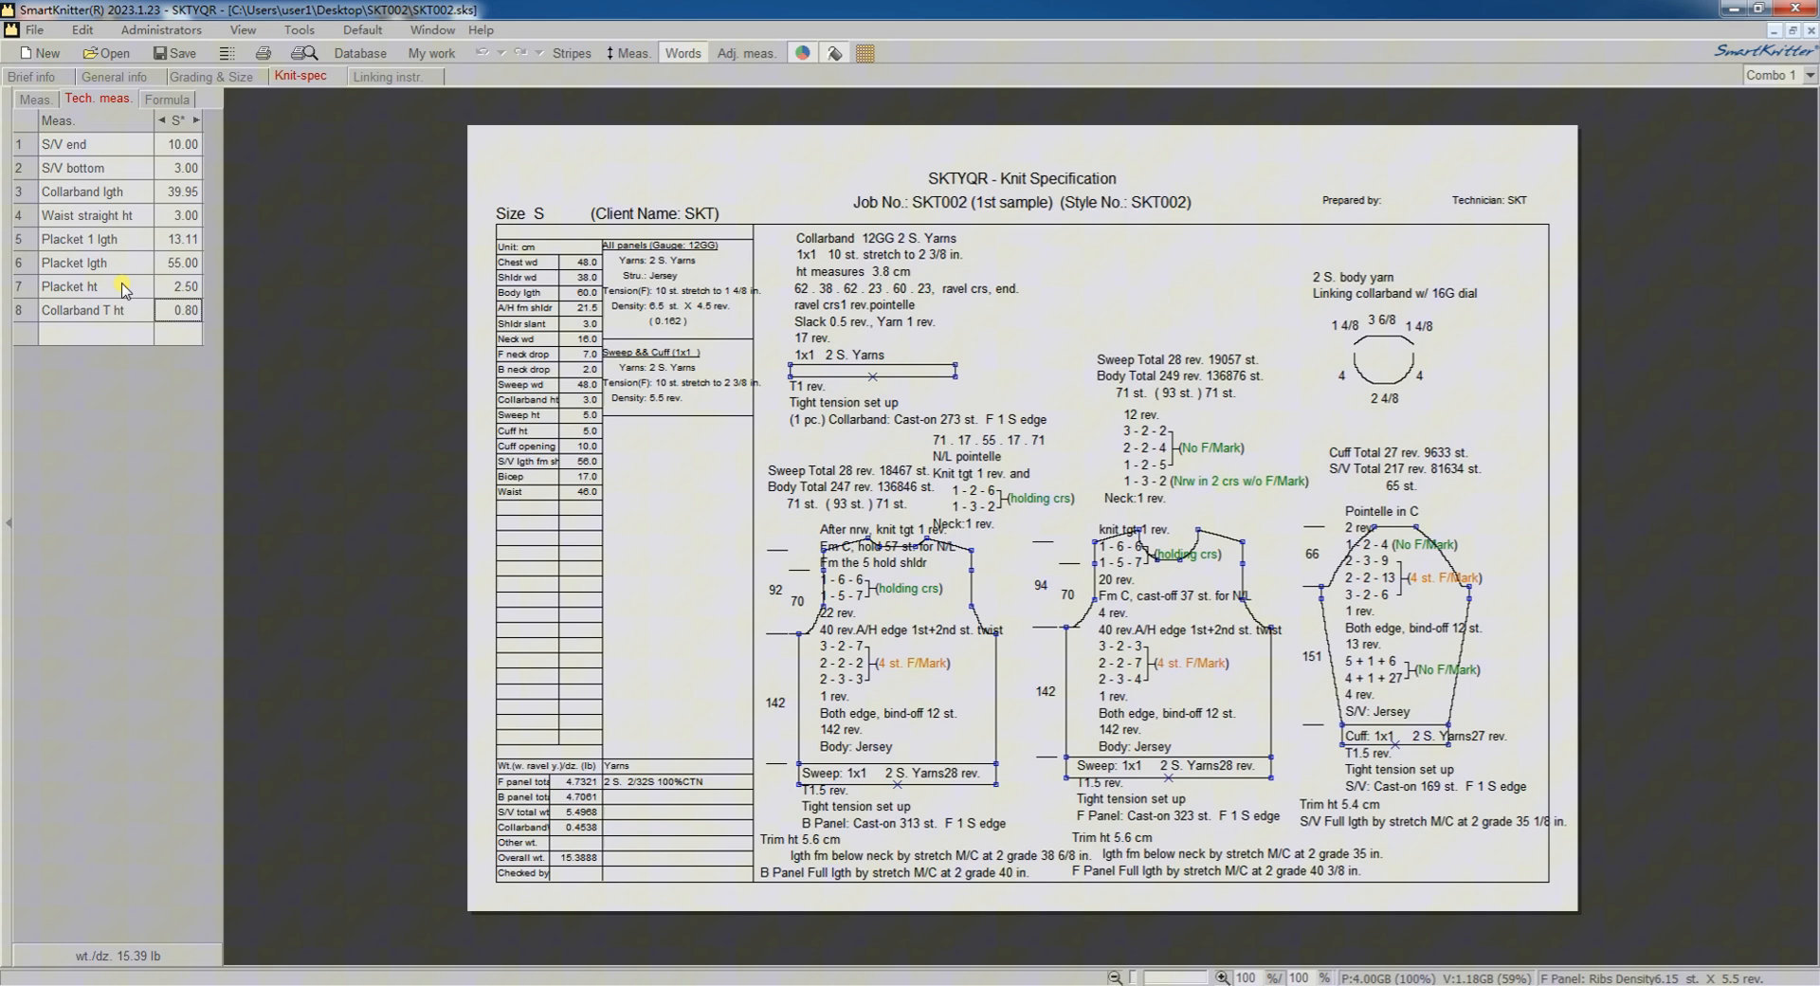
# Step: Set Sweep wd to 50 and Waist psn to 41 in the main measurement list for size S
pyautogui.click(33, 100)
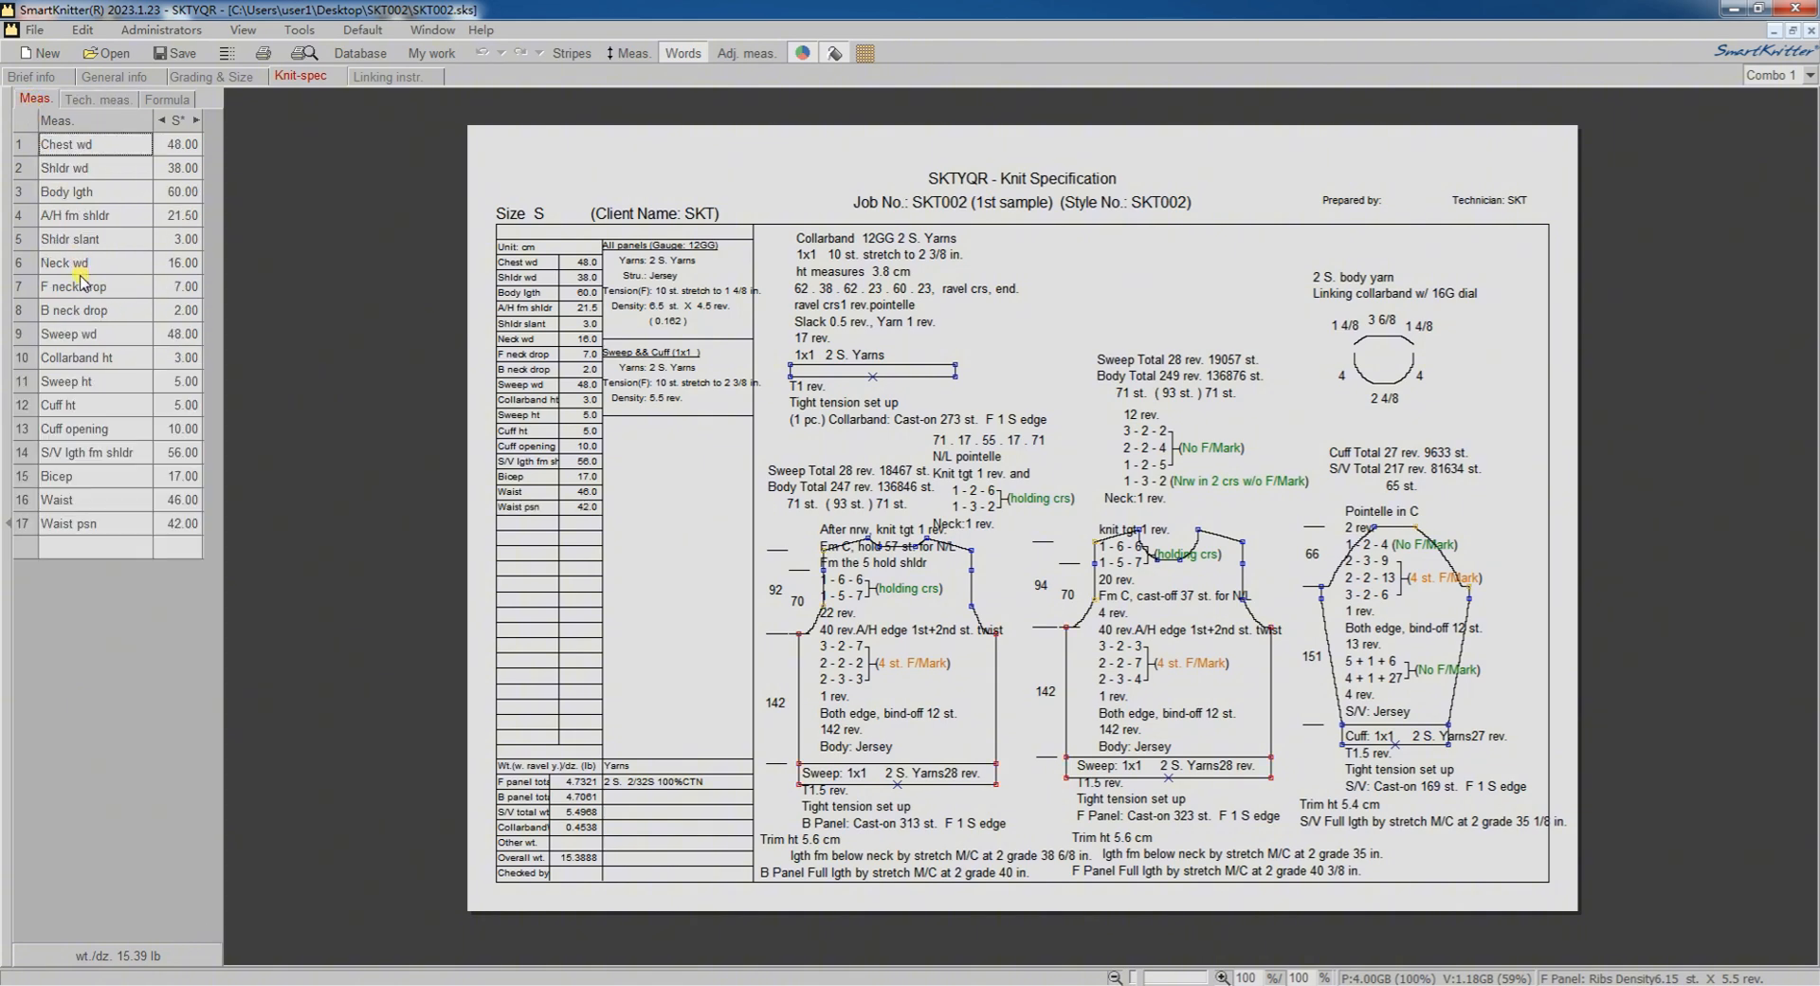
pyautogui.click(186, 333)
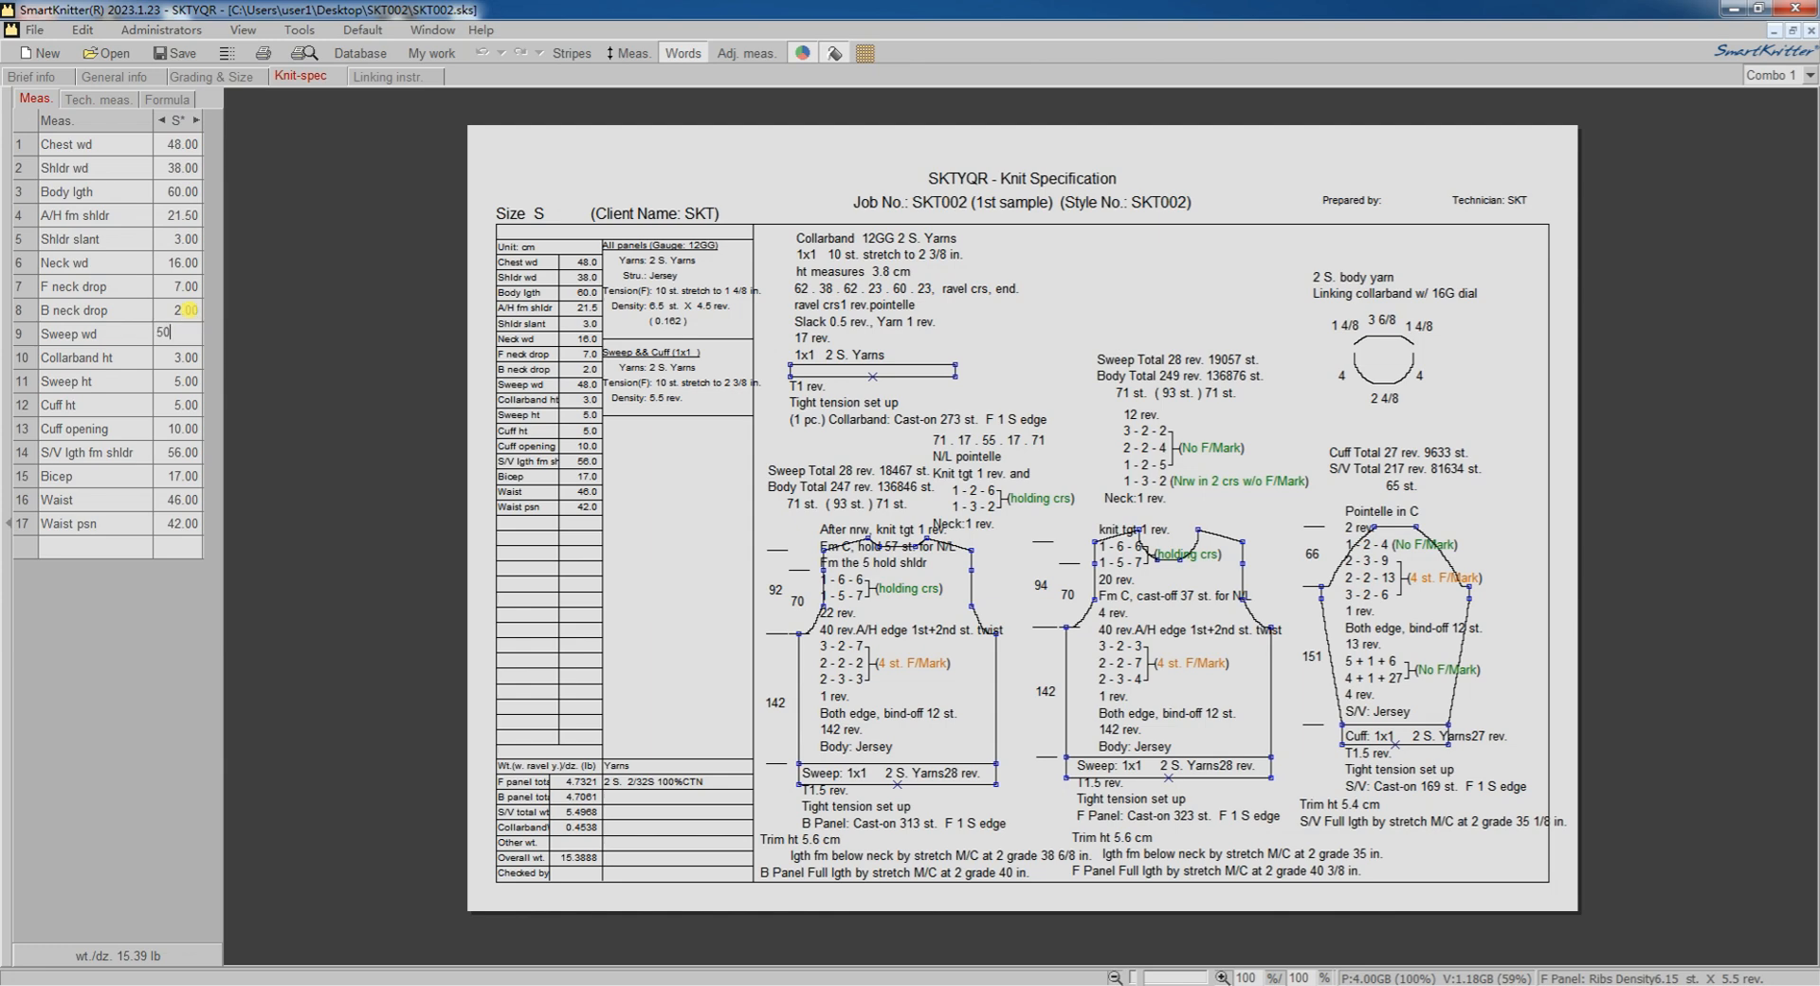
pyautogui.press('Return')
pyautogui.click(175, 503)
pyautogui.press('Down')
pyautogui.write('41')
pyautogui.press('Return')
# Step: Add a measurement named F across bust with a value of 34.5 below Waist psn
pyautogui.click(99, 547)
pyautogui.click(175, 547)
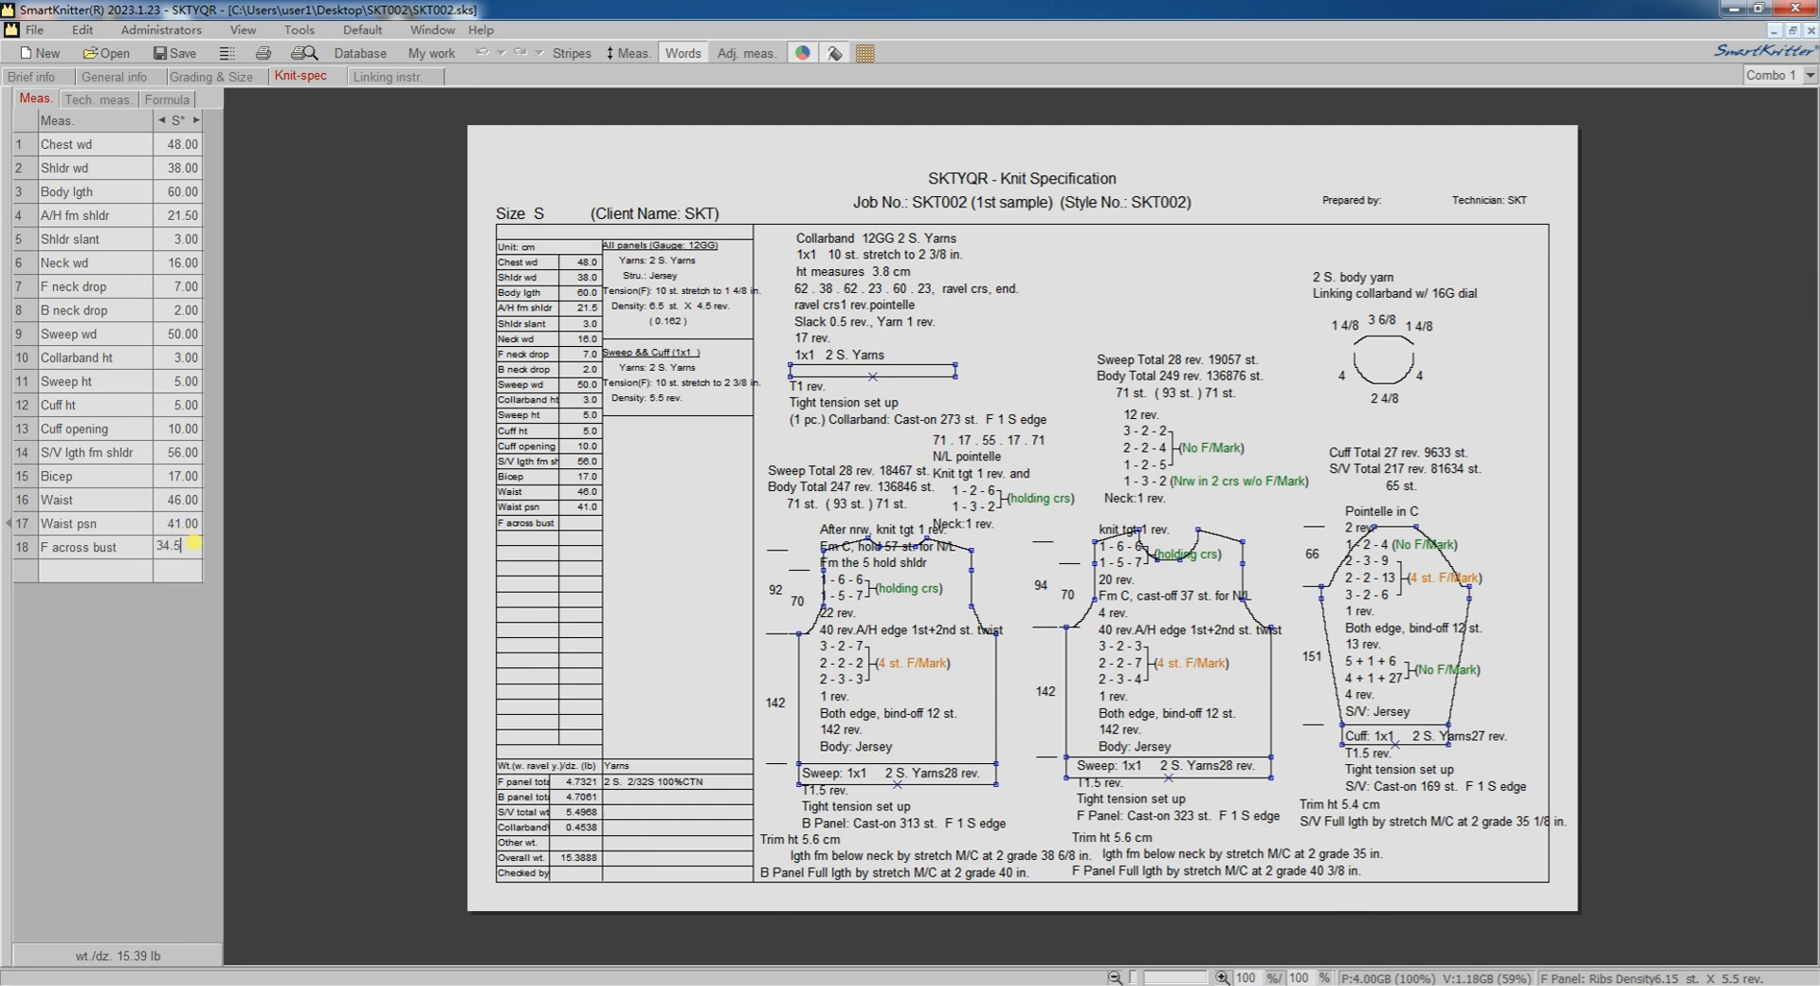
pyautogui.press('Return')
# Step: Add a measurement named B across bust with a value of 36, reusing the F across bust name
pyautogui.click(104, 547)
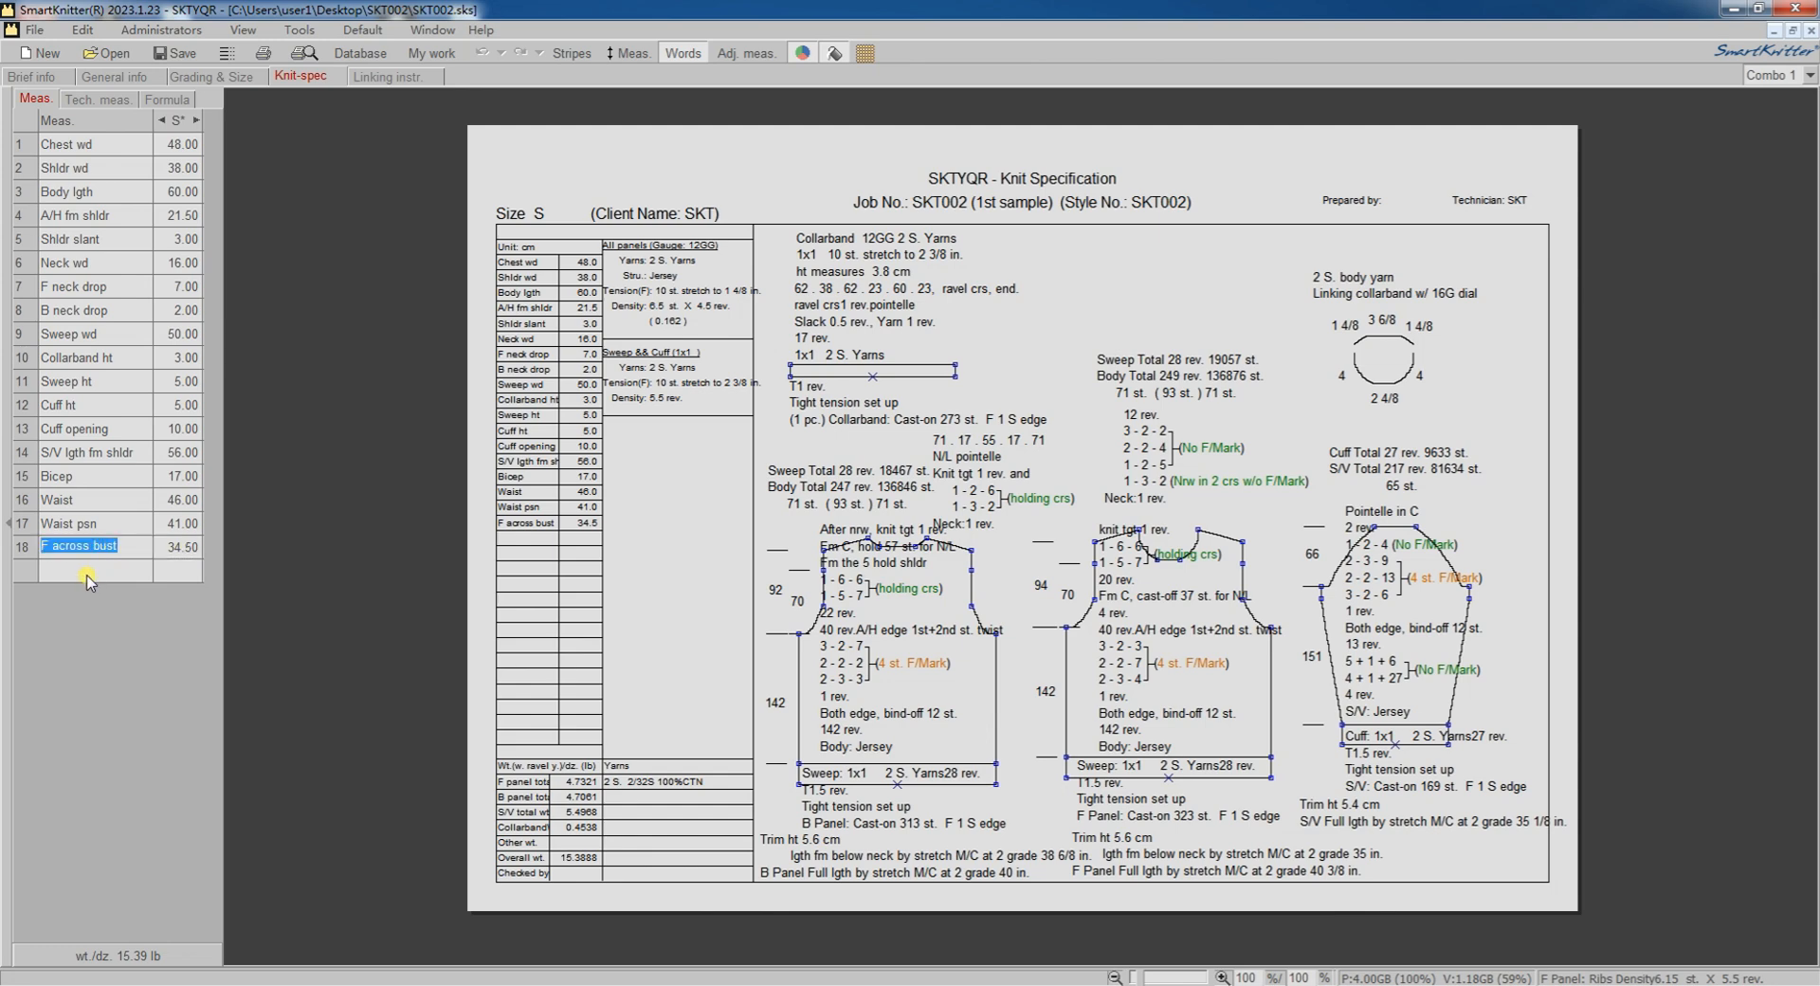
pyautogui.click(88, 573)
pyautogui.write('F across bust')
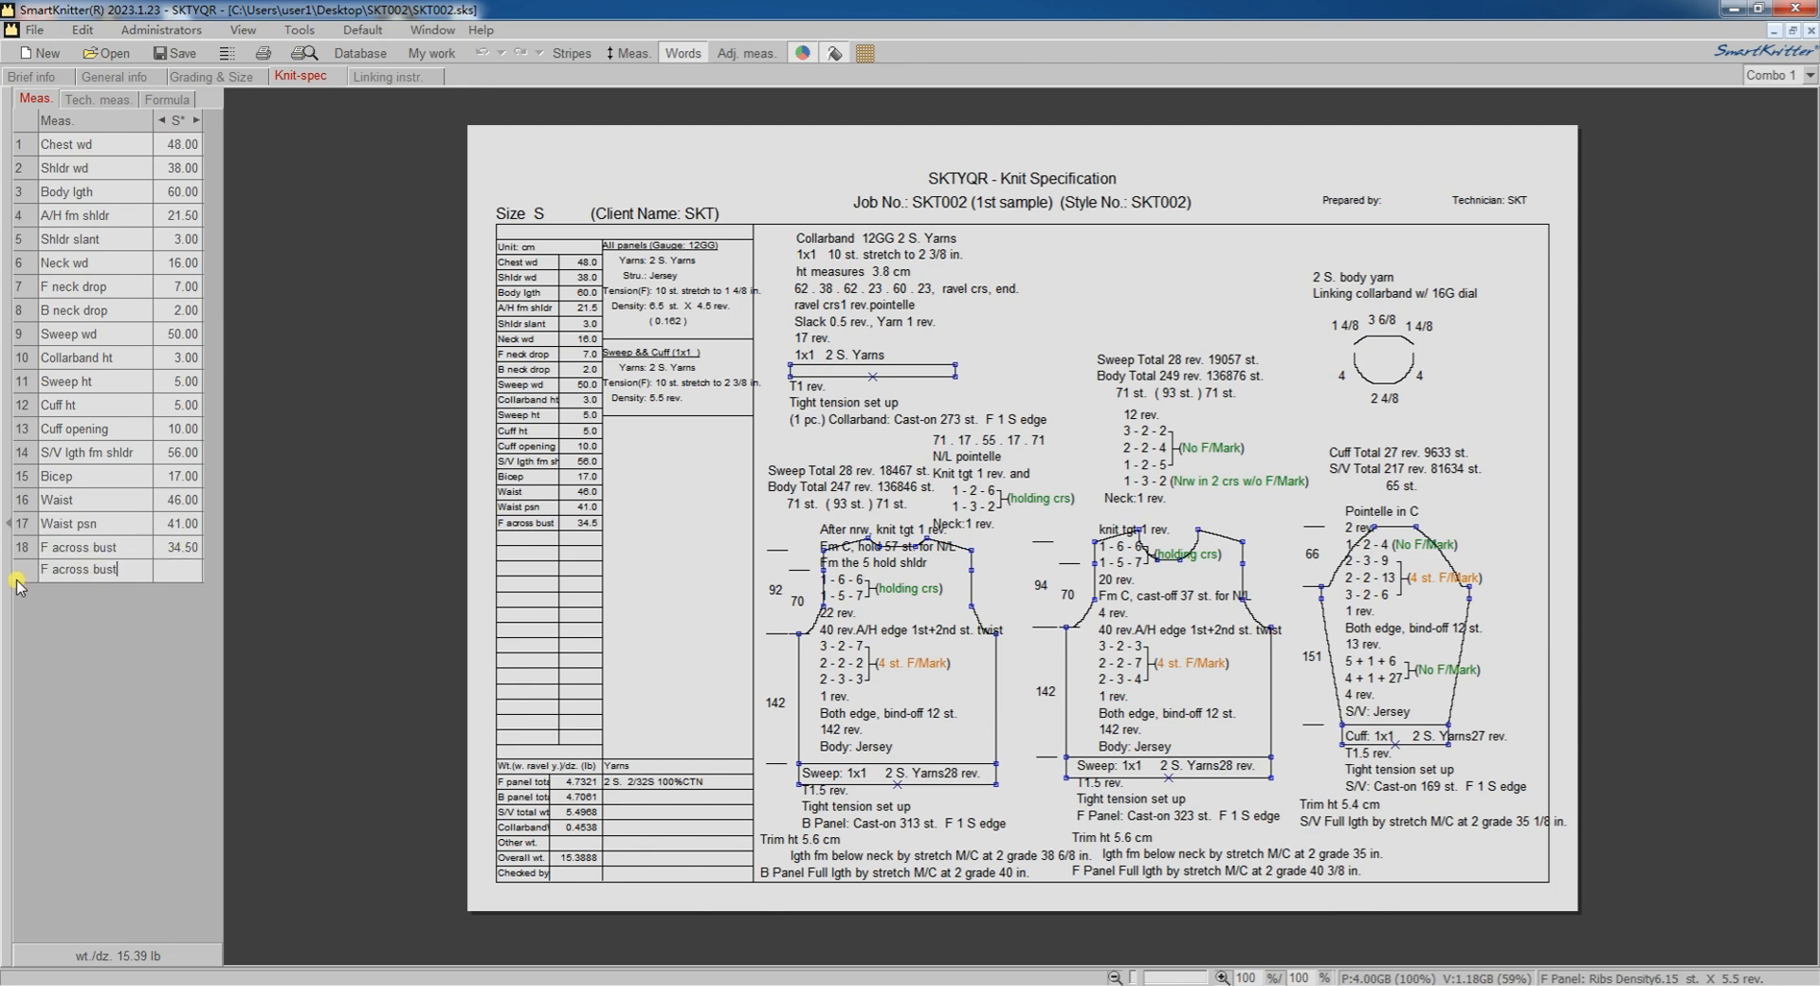
pyautogui.moveTo(49, 569); pyautogui.dragTo(34, 562)
pyautogui.write('B')
pyautogui.click(179, 576)
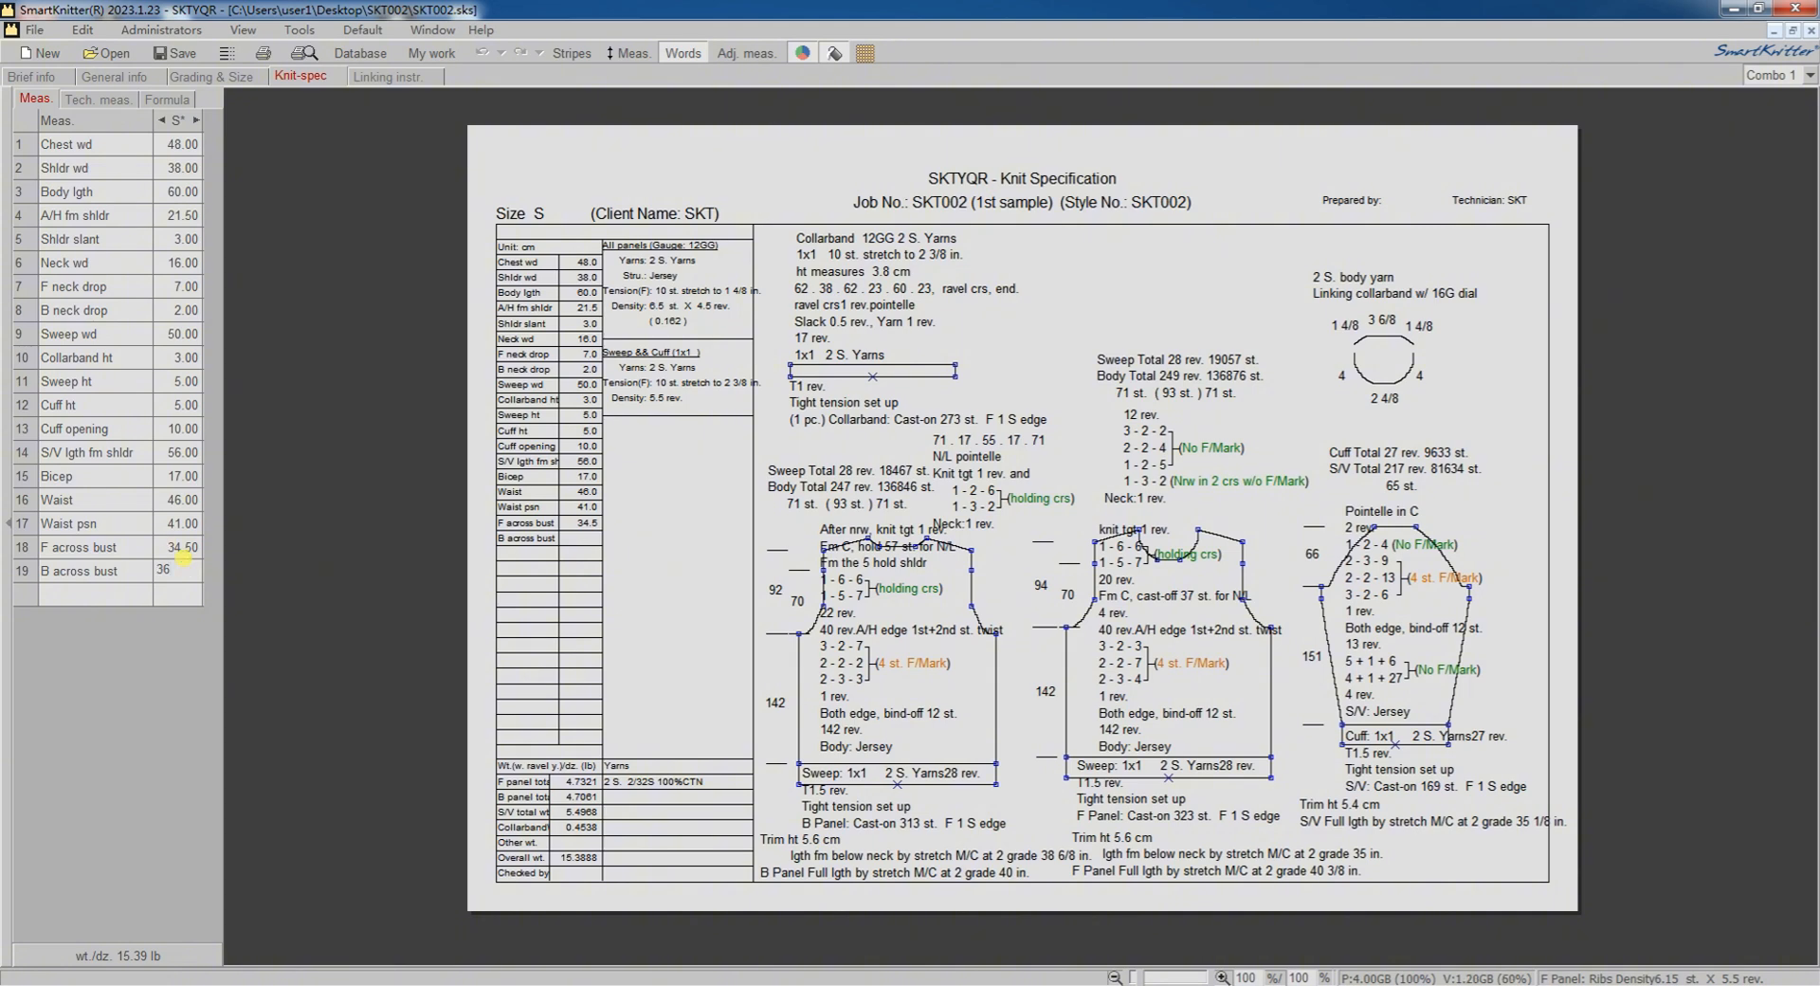
pyautogui.press('Return')
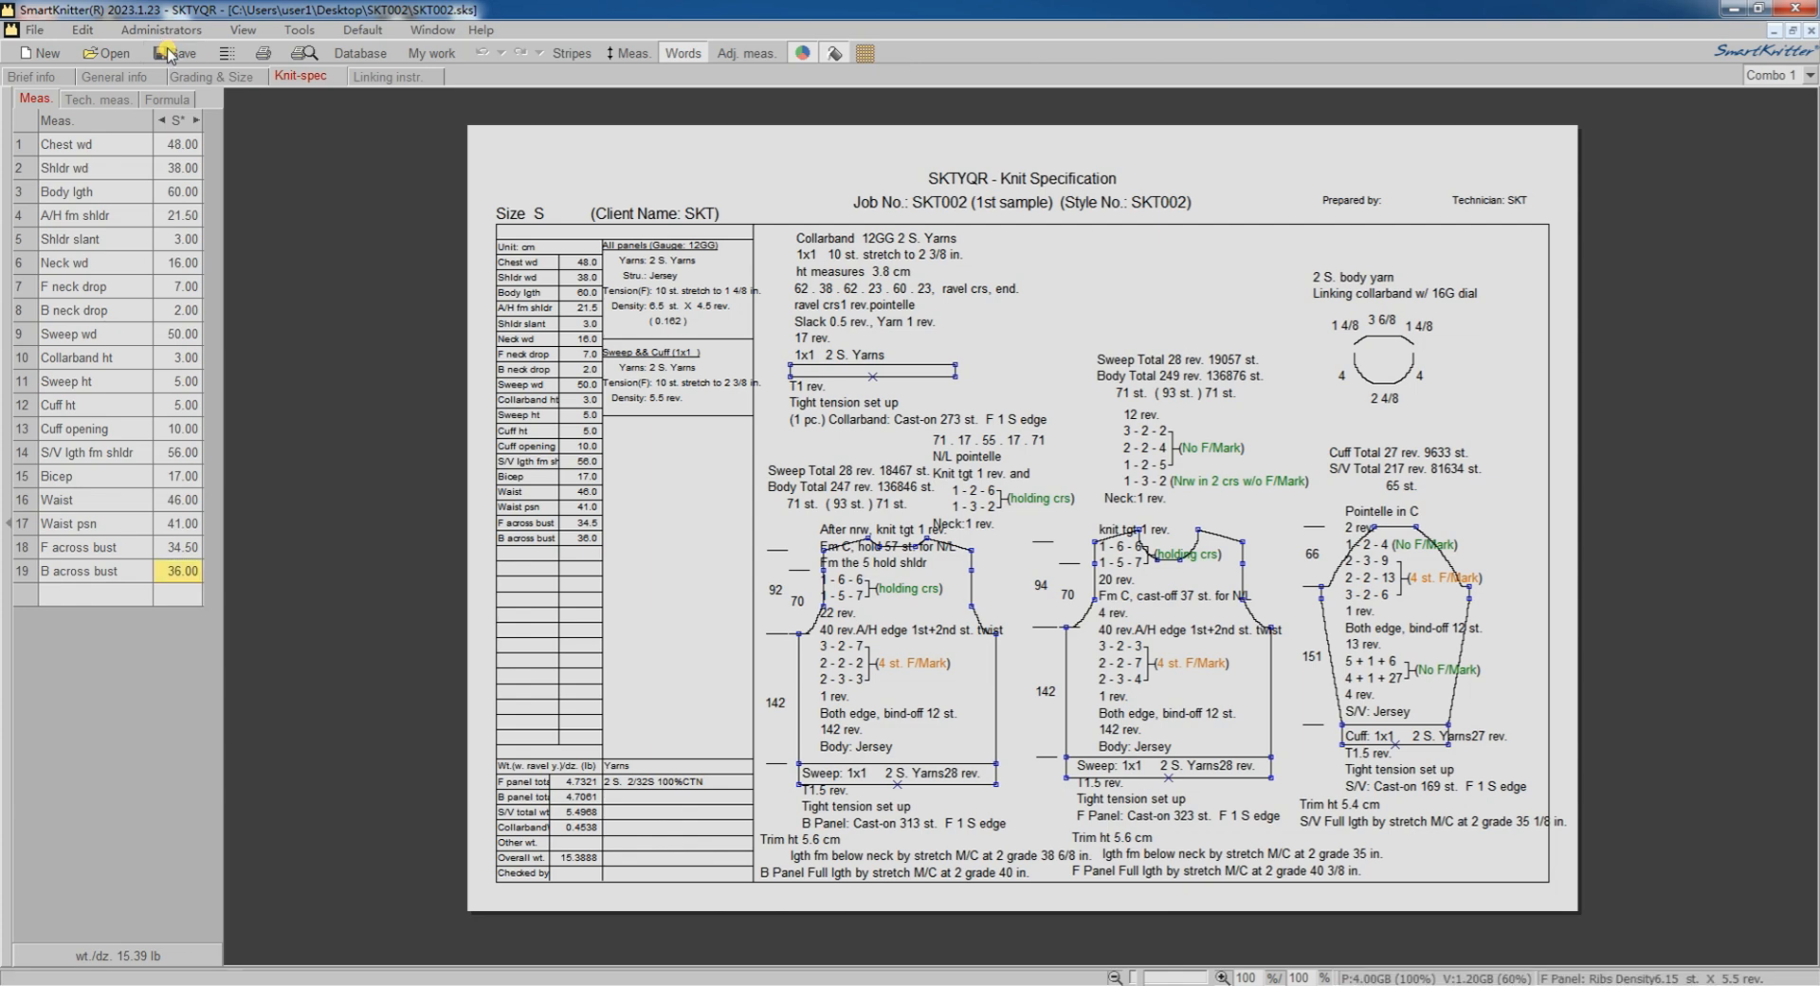
# Step: Turn off the inspection info of user-defined stitches and revolutions, and display the panels' measurements instead of the knitting text
pyautogui.moveTo(760, 166); pyautogui.dragTo(621, 169)
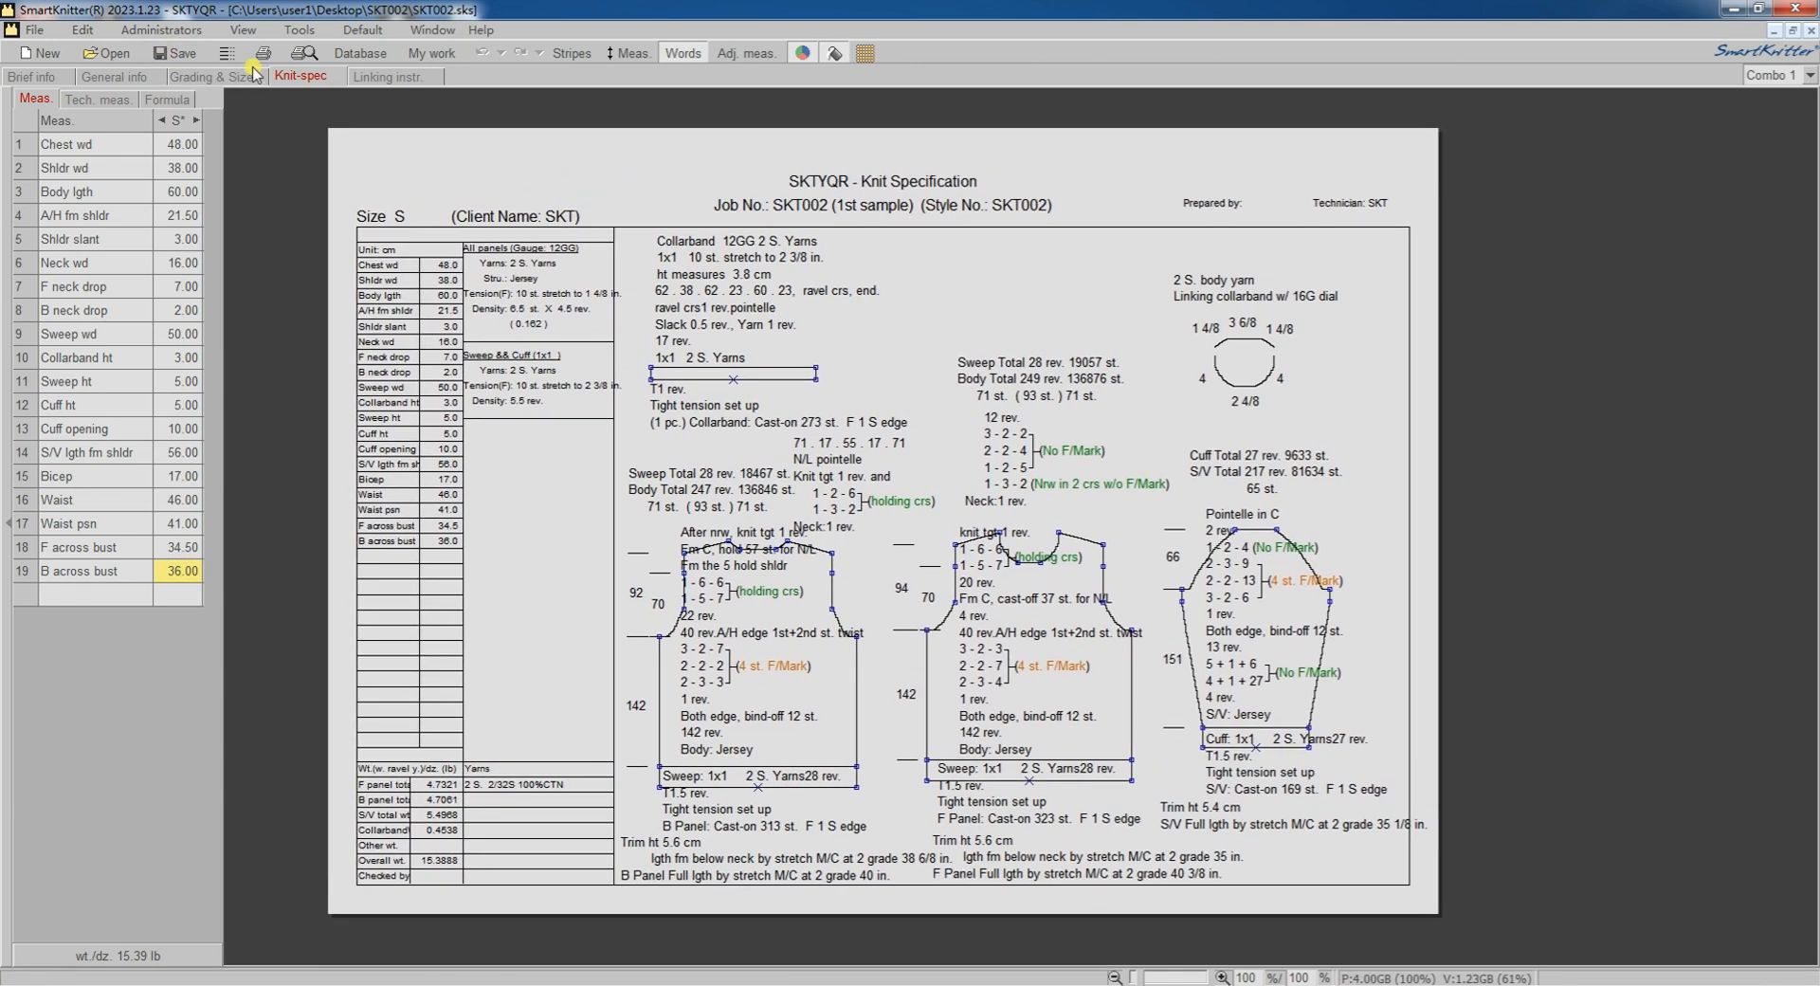
pyautogui.click(244, 30)
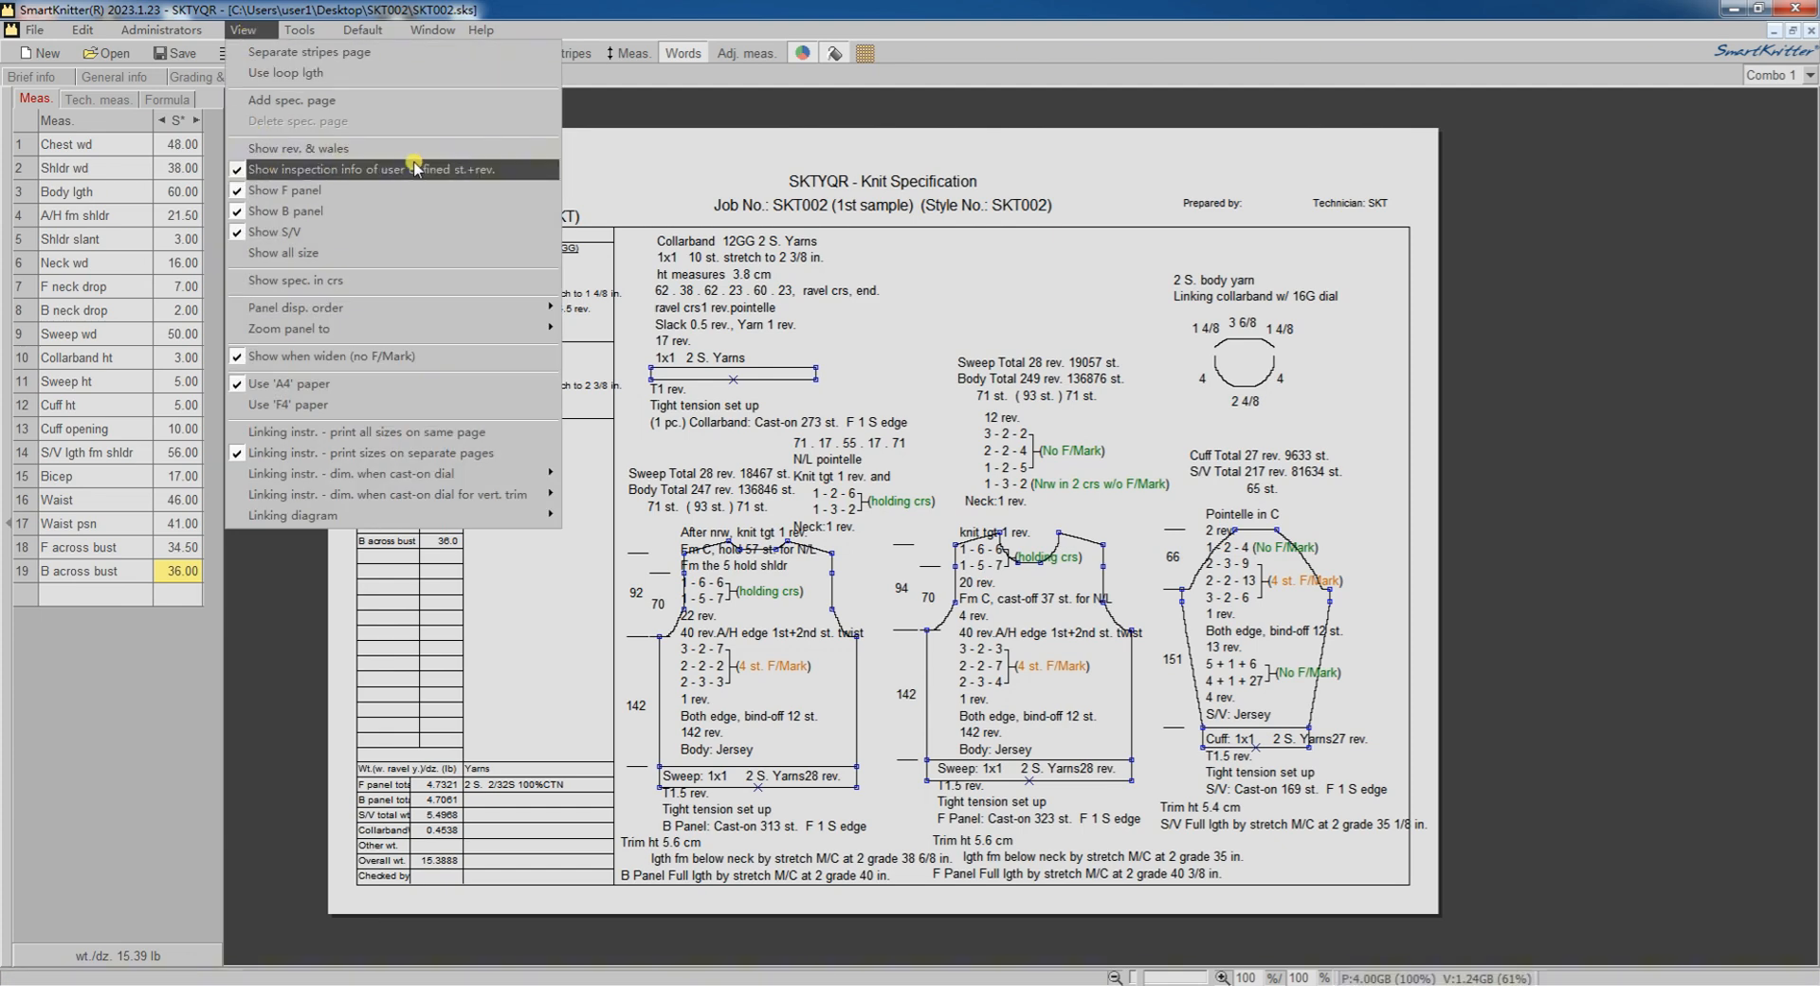
pyautogui.click(399, 170)
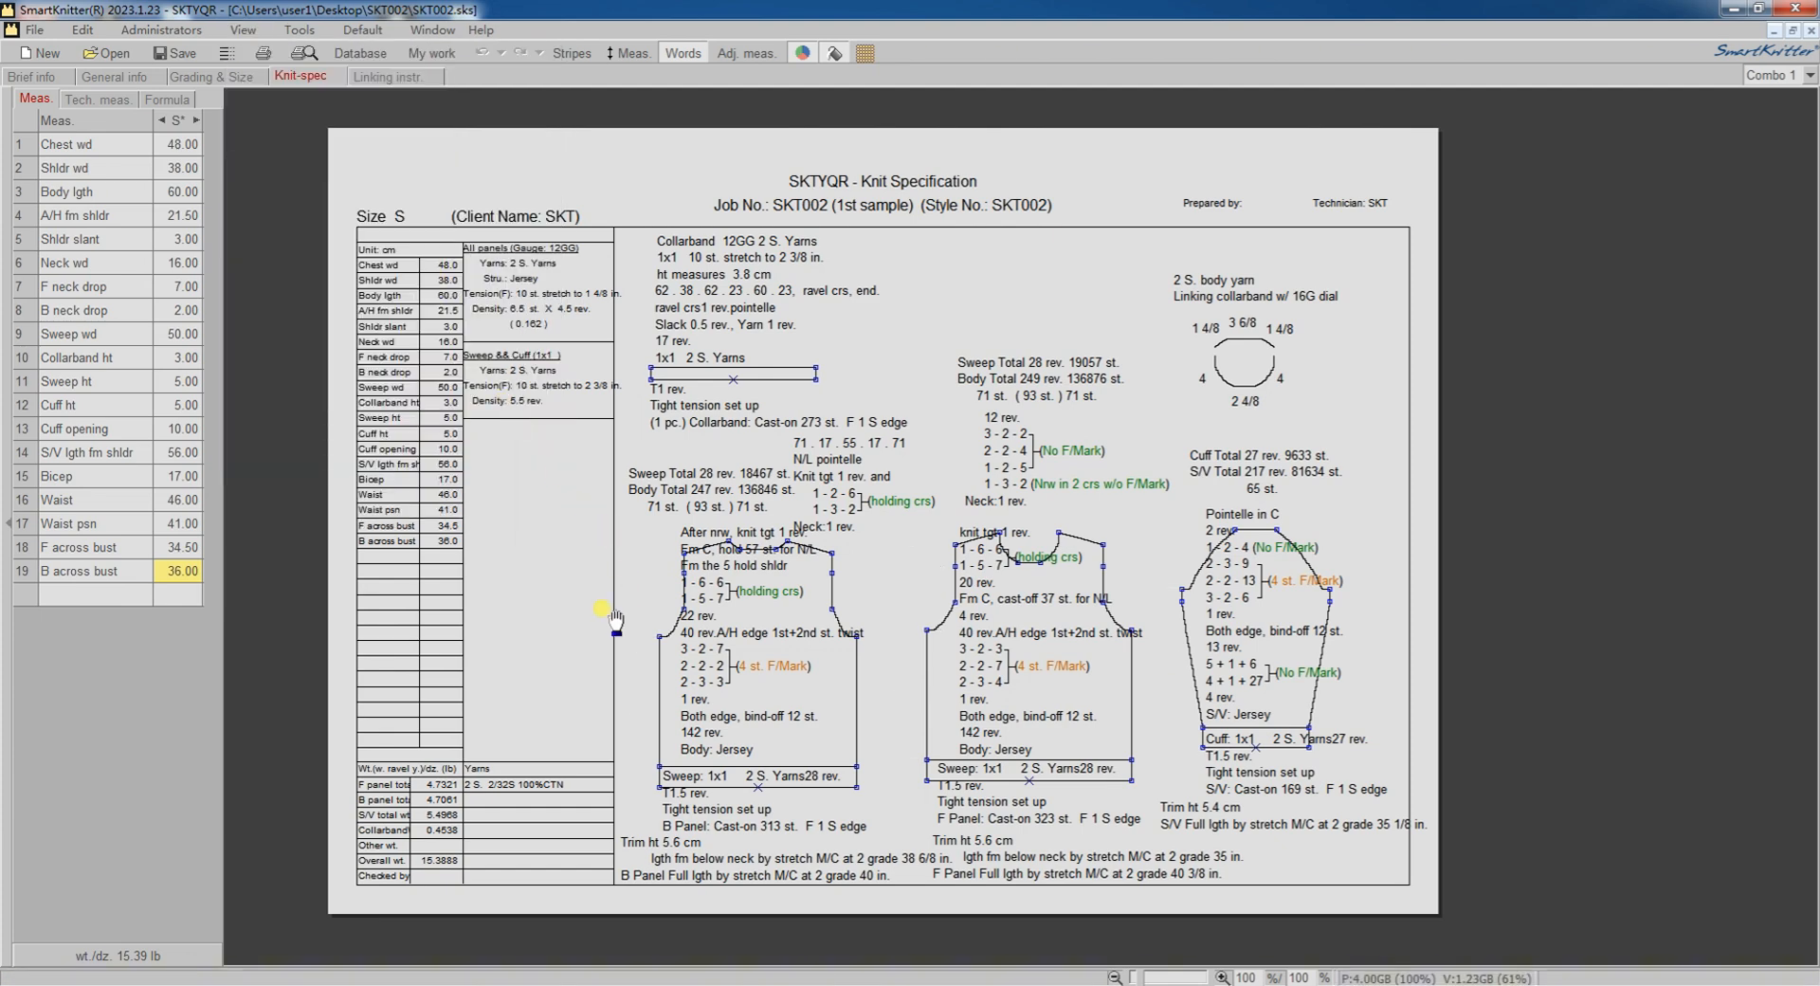
pyautogui.click(631, 54)
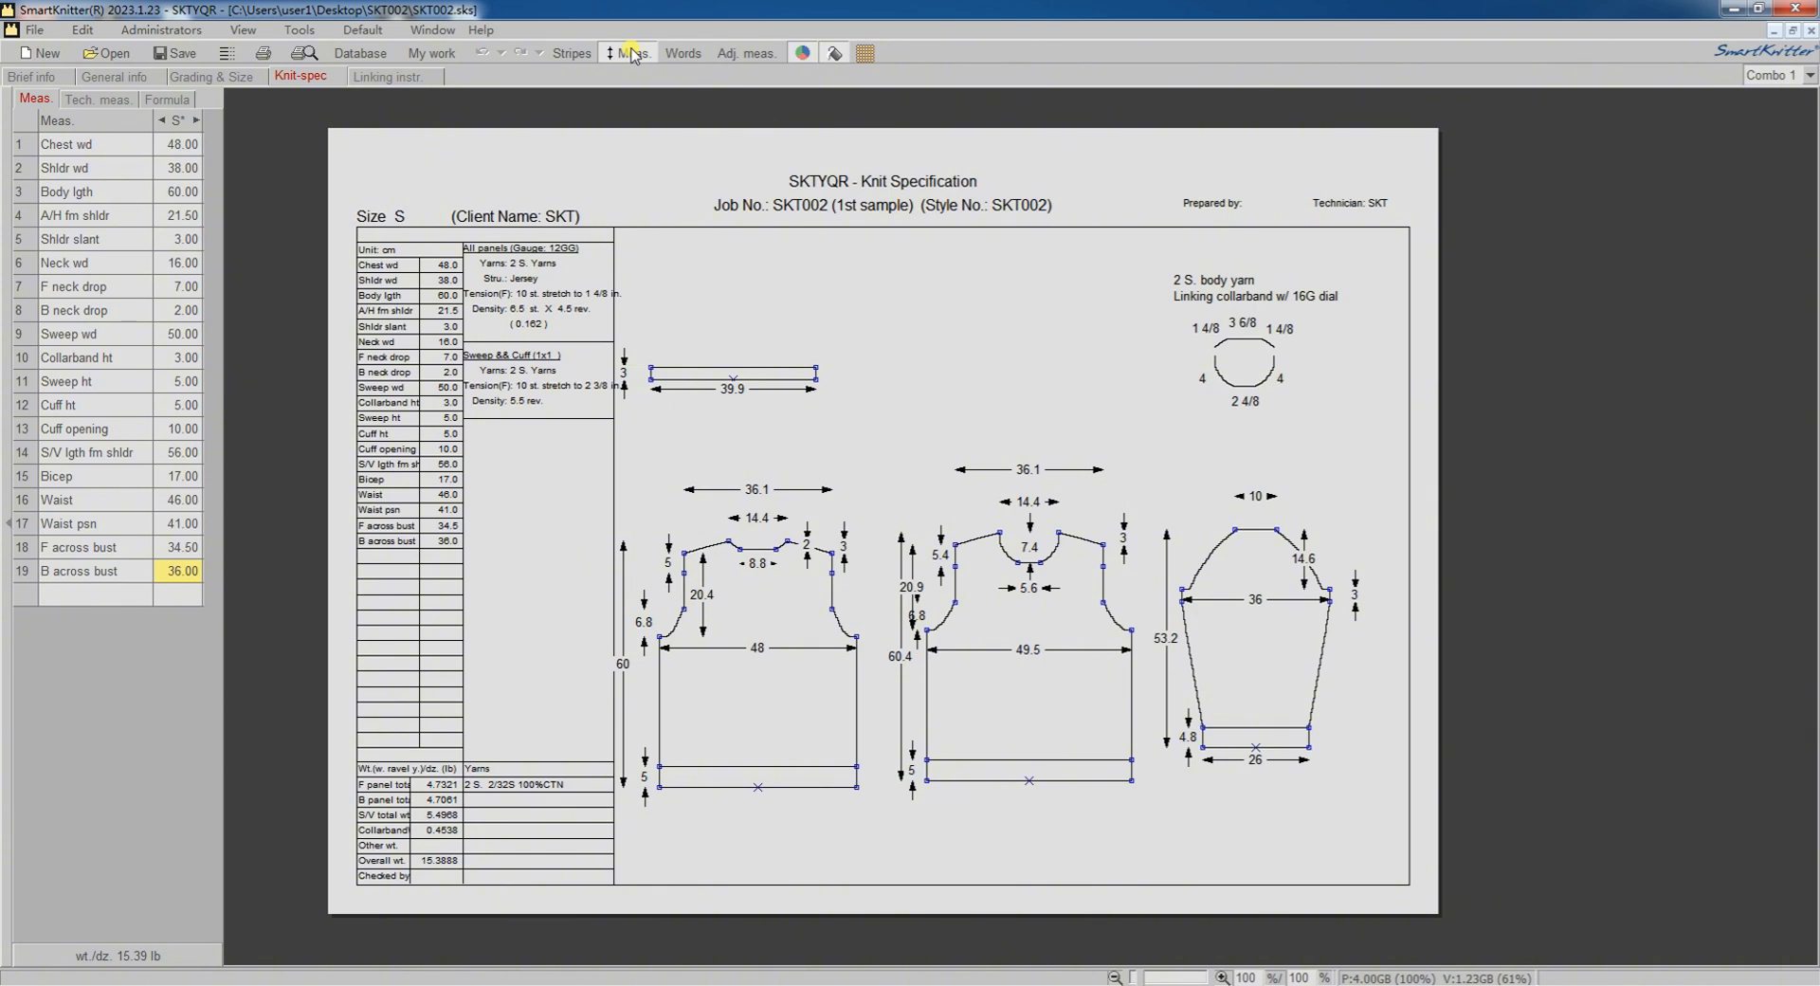
# Step: Add multiple nodes along the back panel's side edge between armhole and sweep rib, drawing them inward to form a waist
pyautogui.click(703, 597)
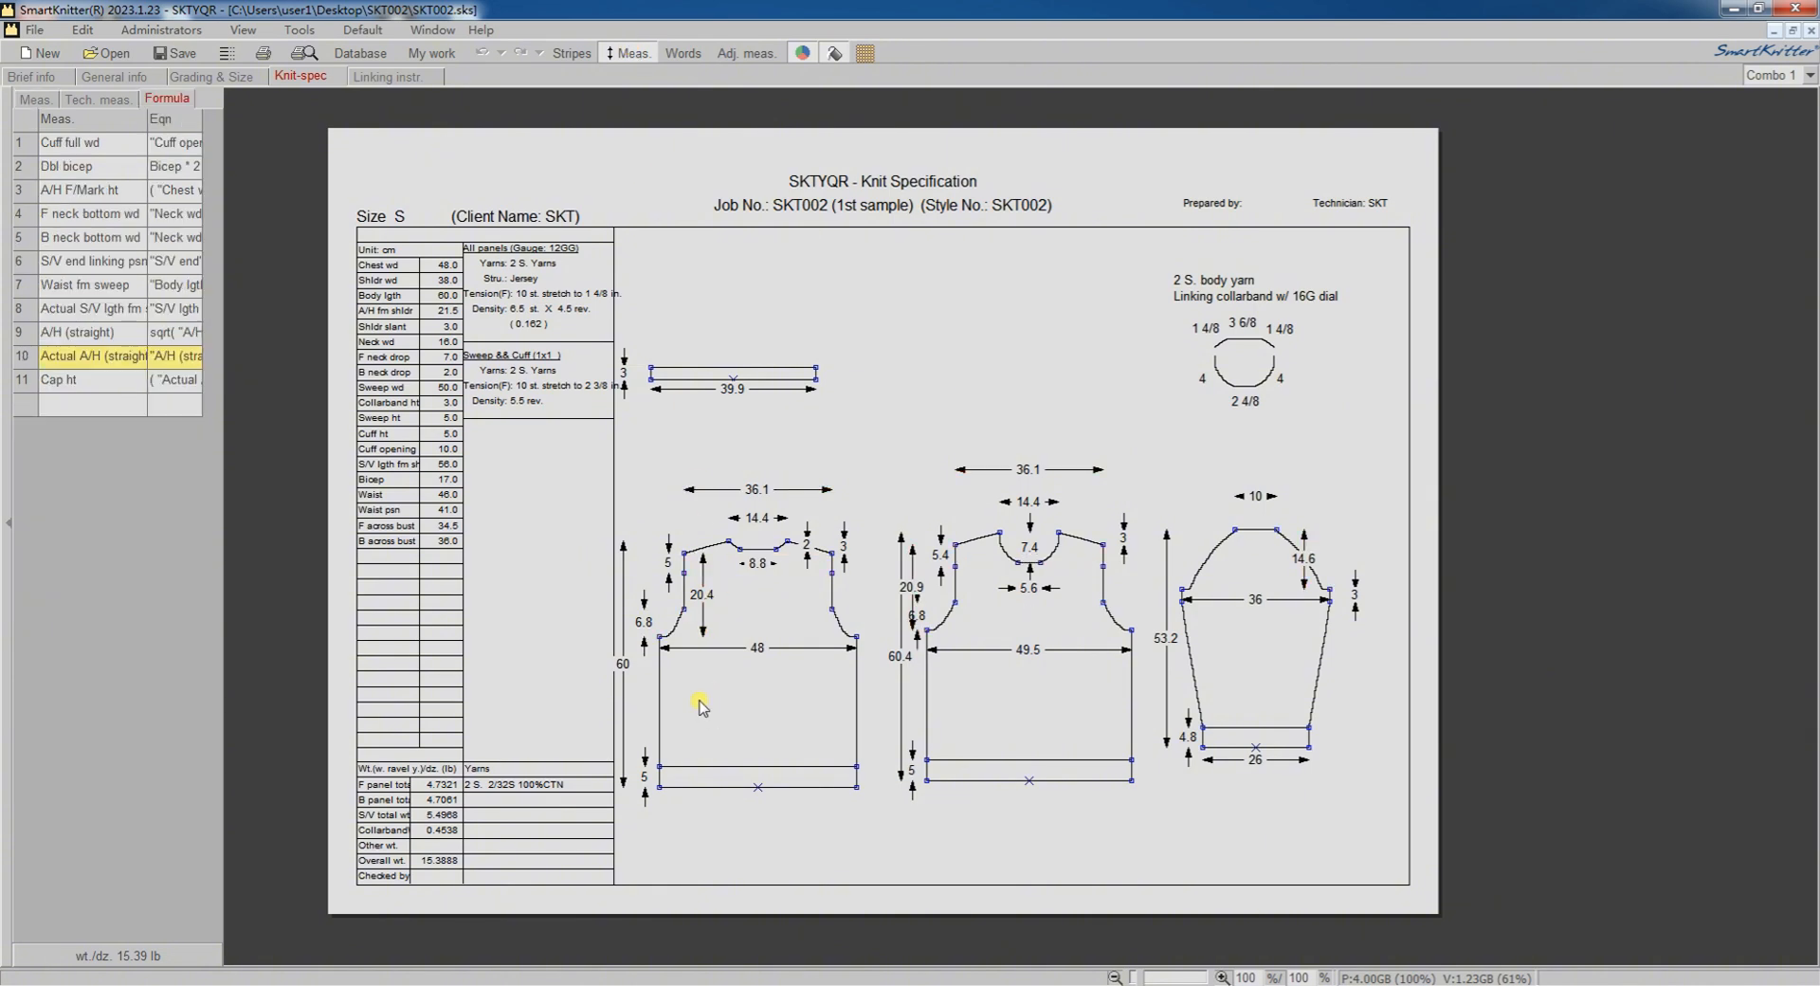
pyautogui.rightClick(665, 684)
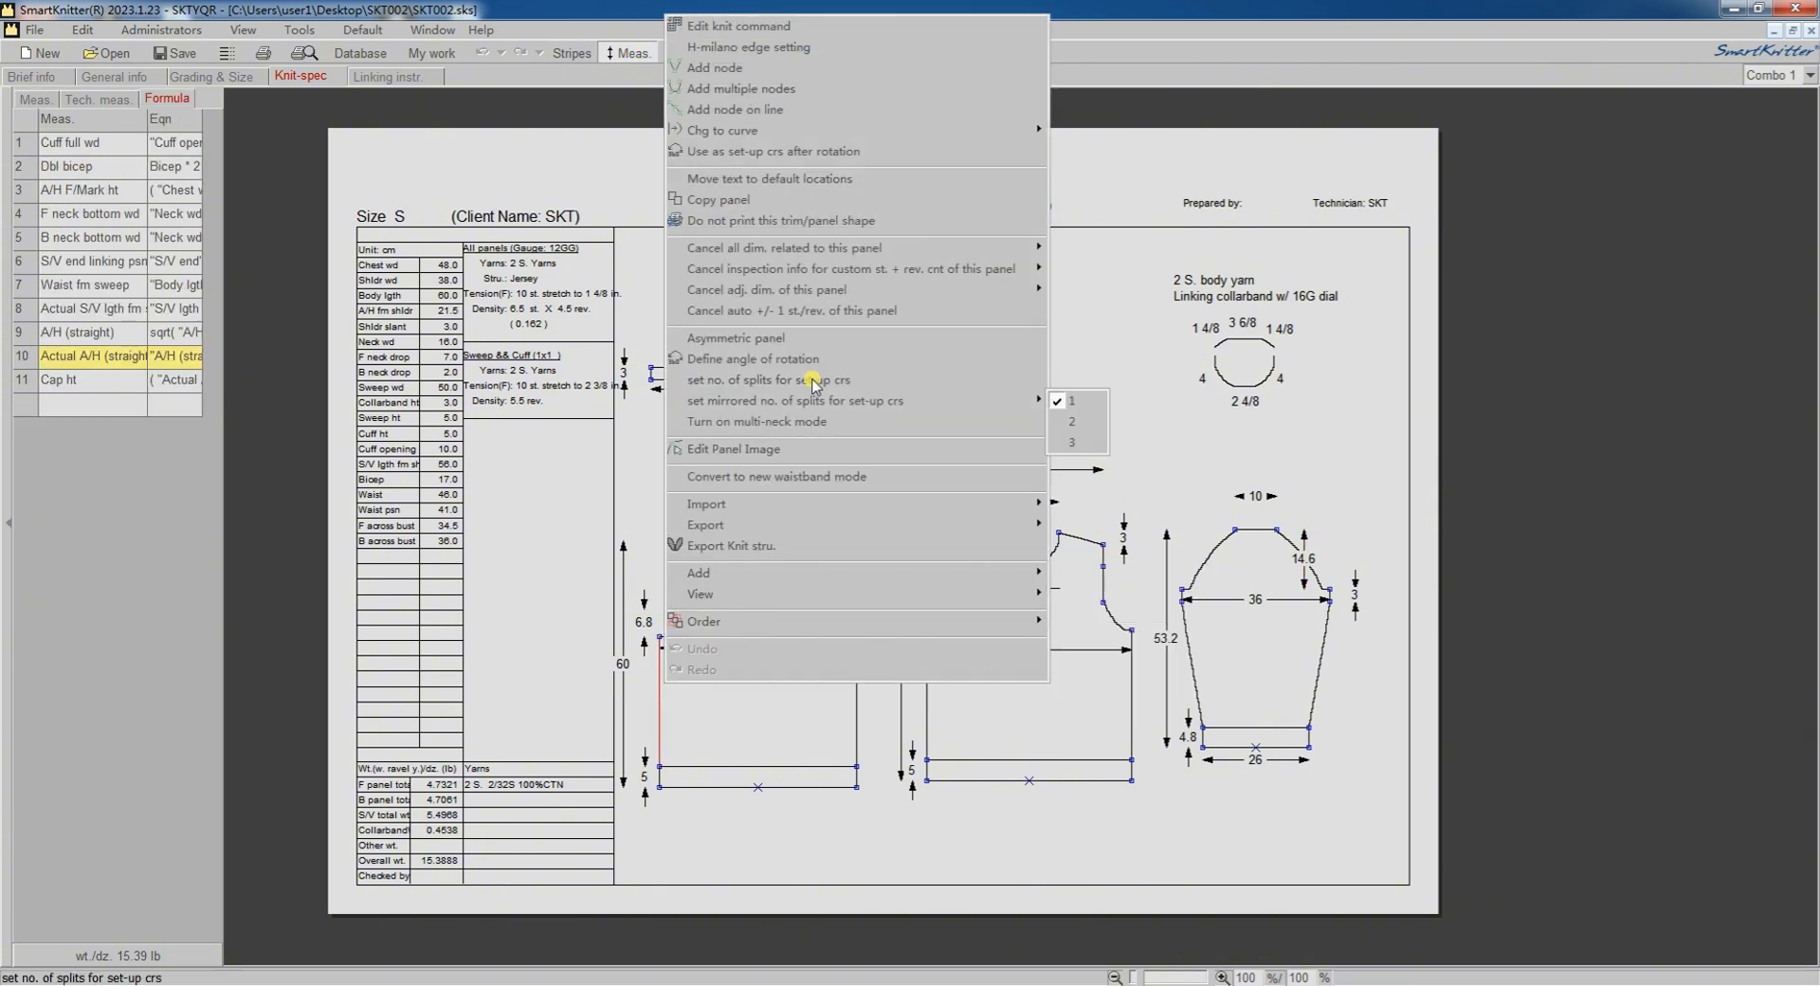
pyautogui.click(787, 89)
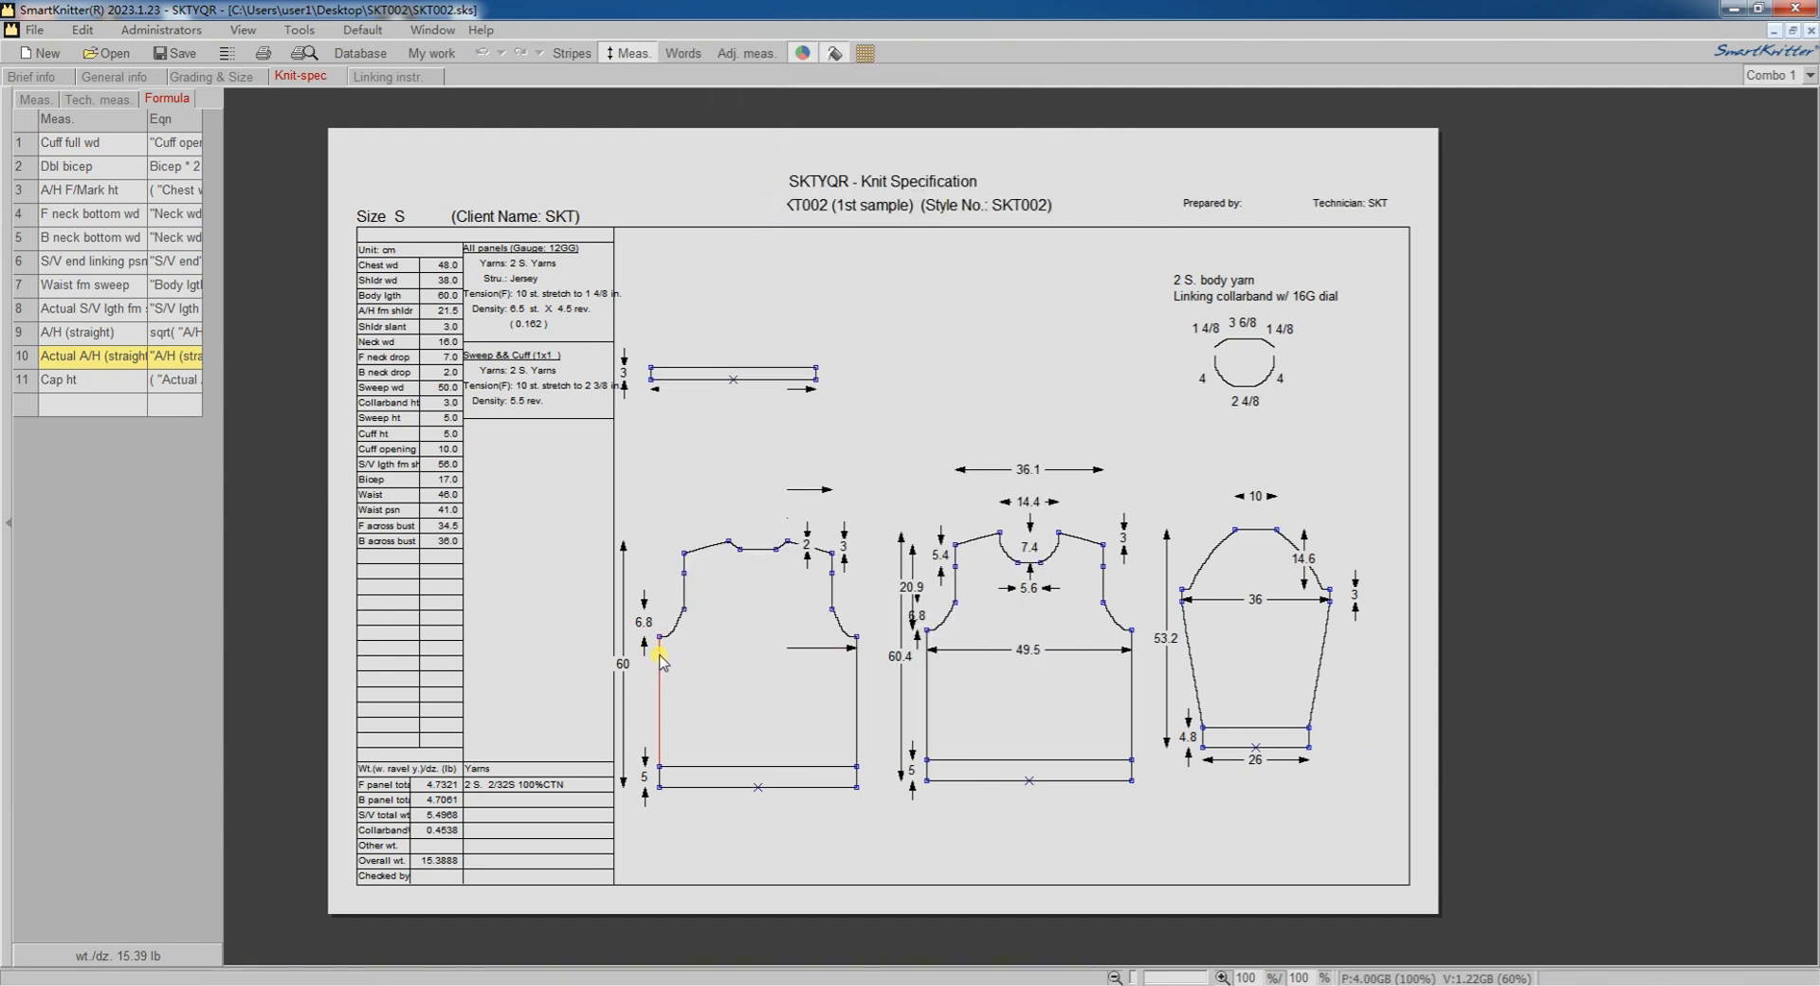
pyautogui.moveTo(660, 665); pyautogui.dragTo(676, 700)
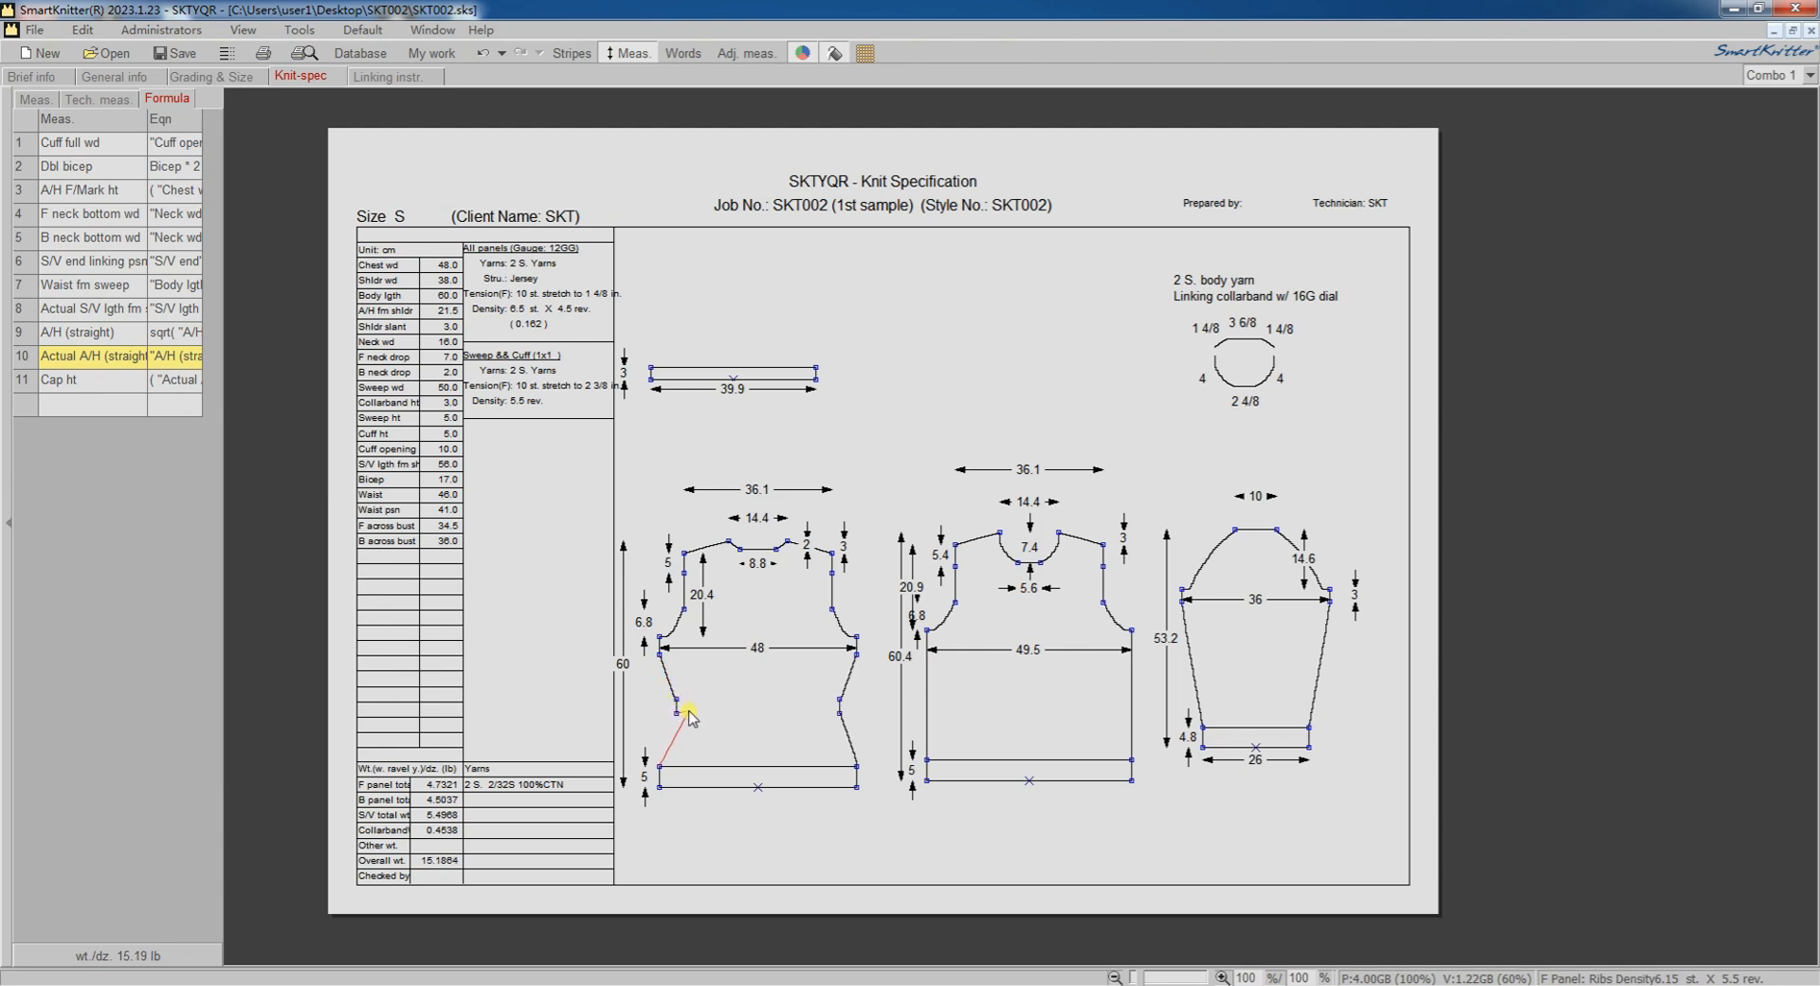
pyautogui.rightClick(719, 694)
pyautogui.click(749, 700)
# Step: Add a horizontal measurement across the back panel's bottom edge and assign Sweep wd to it
pyautogui.rightClick(658, 787)
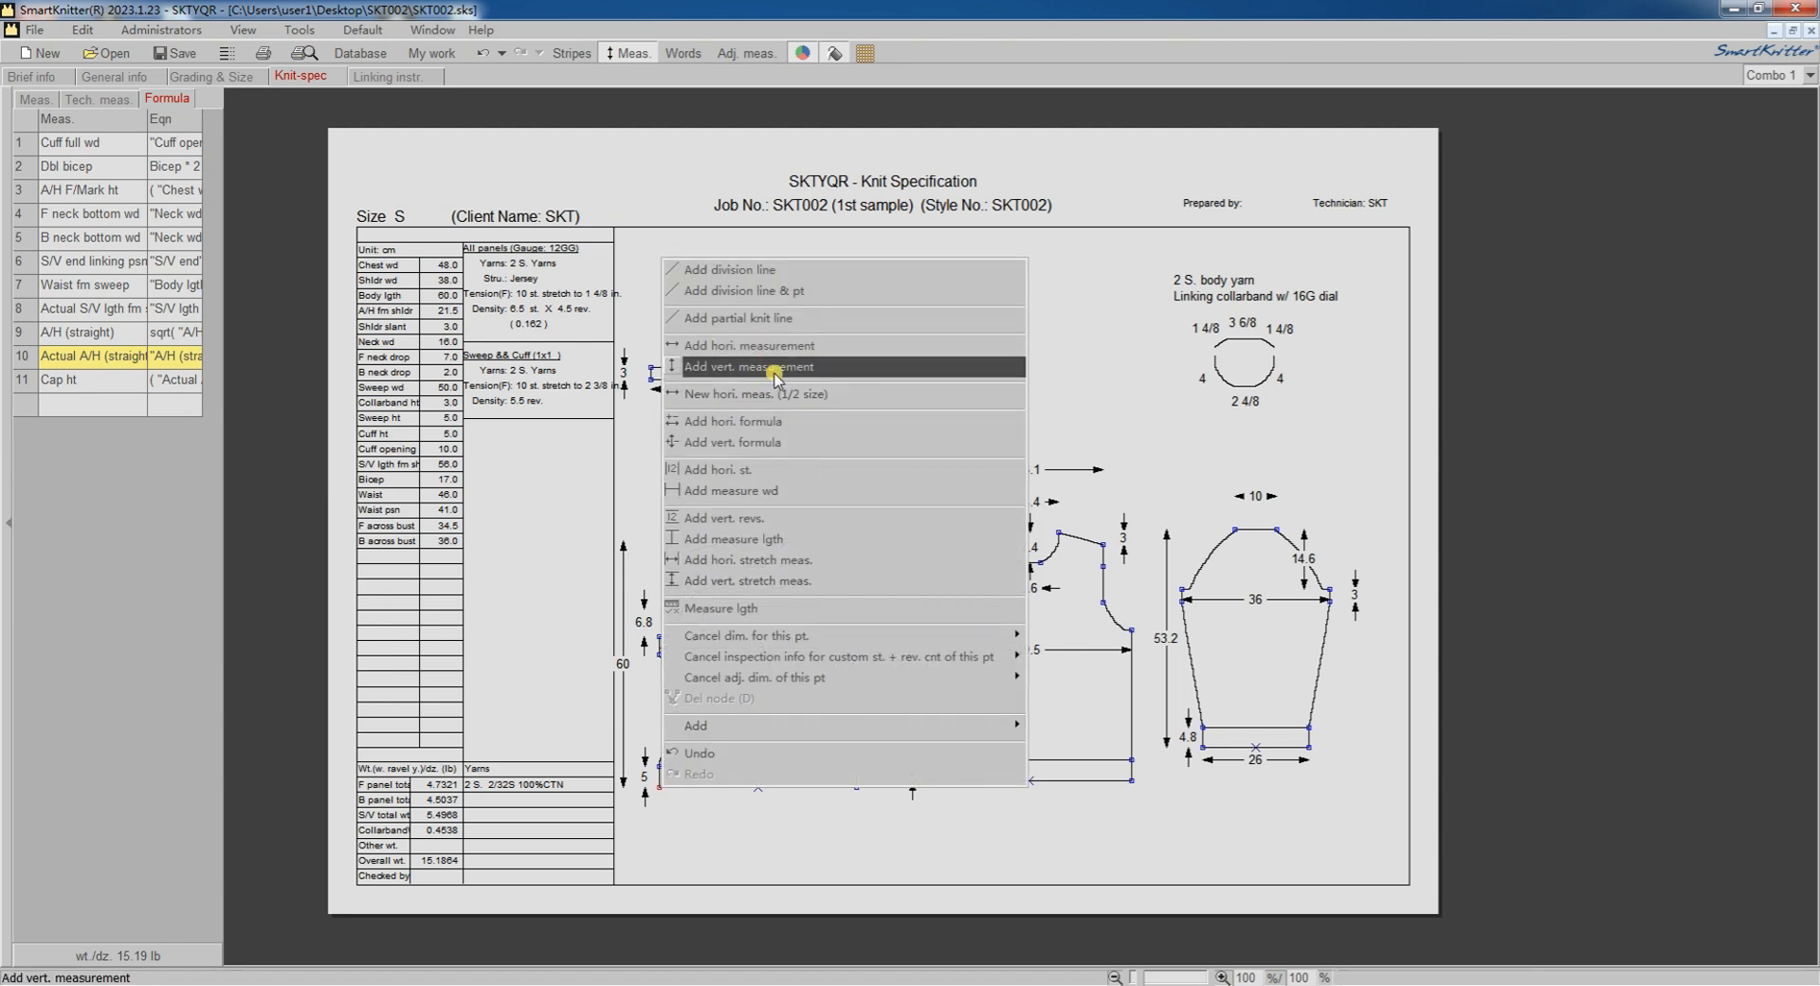
pyautogui.click(744, 347)
pyautogui.click(851, 788)
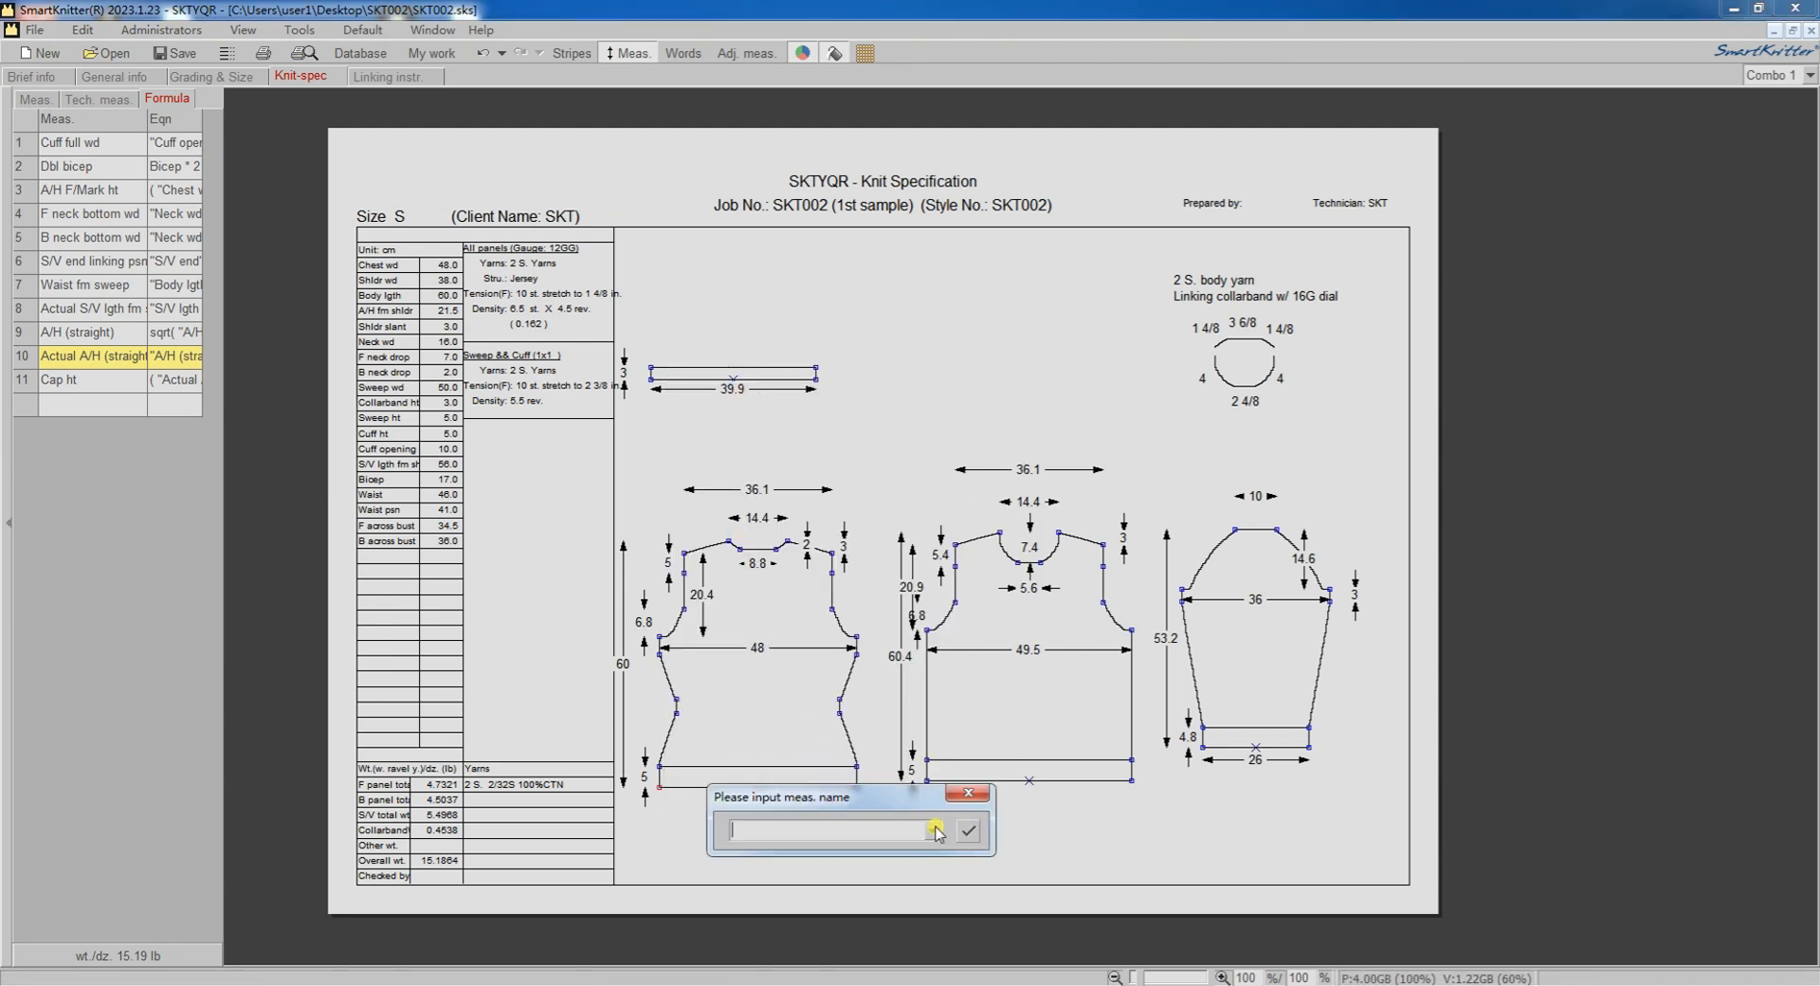
pyautogui.click(937, 831)
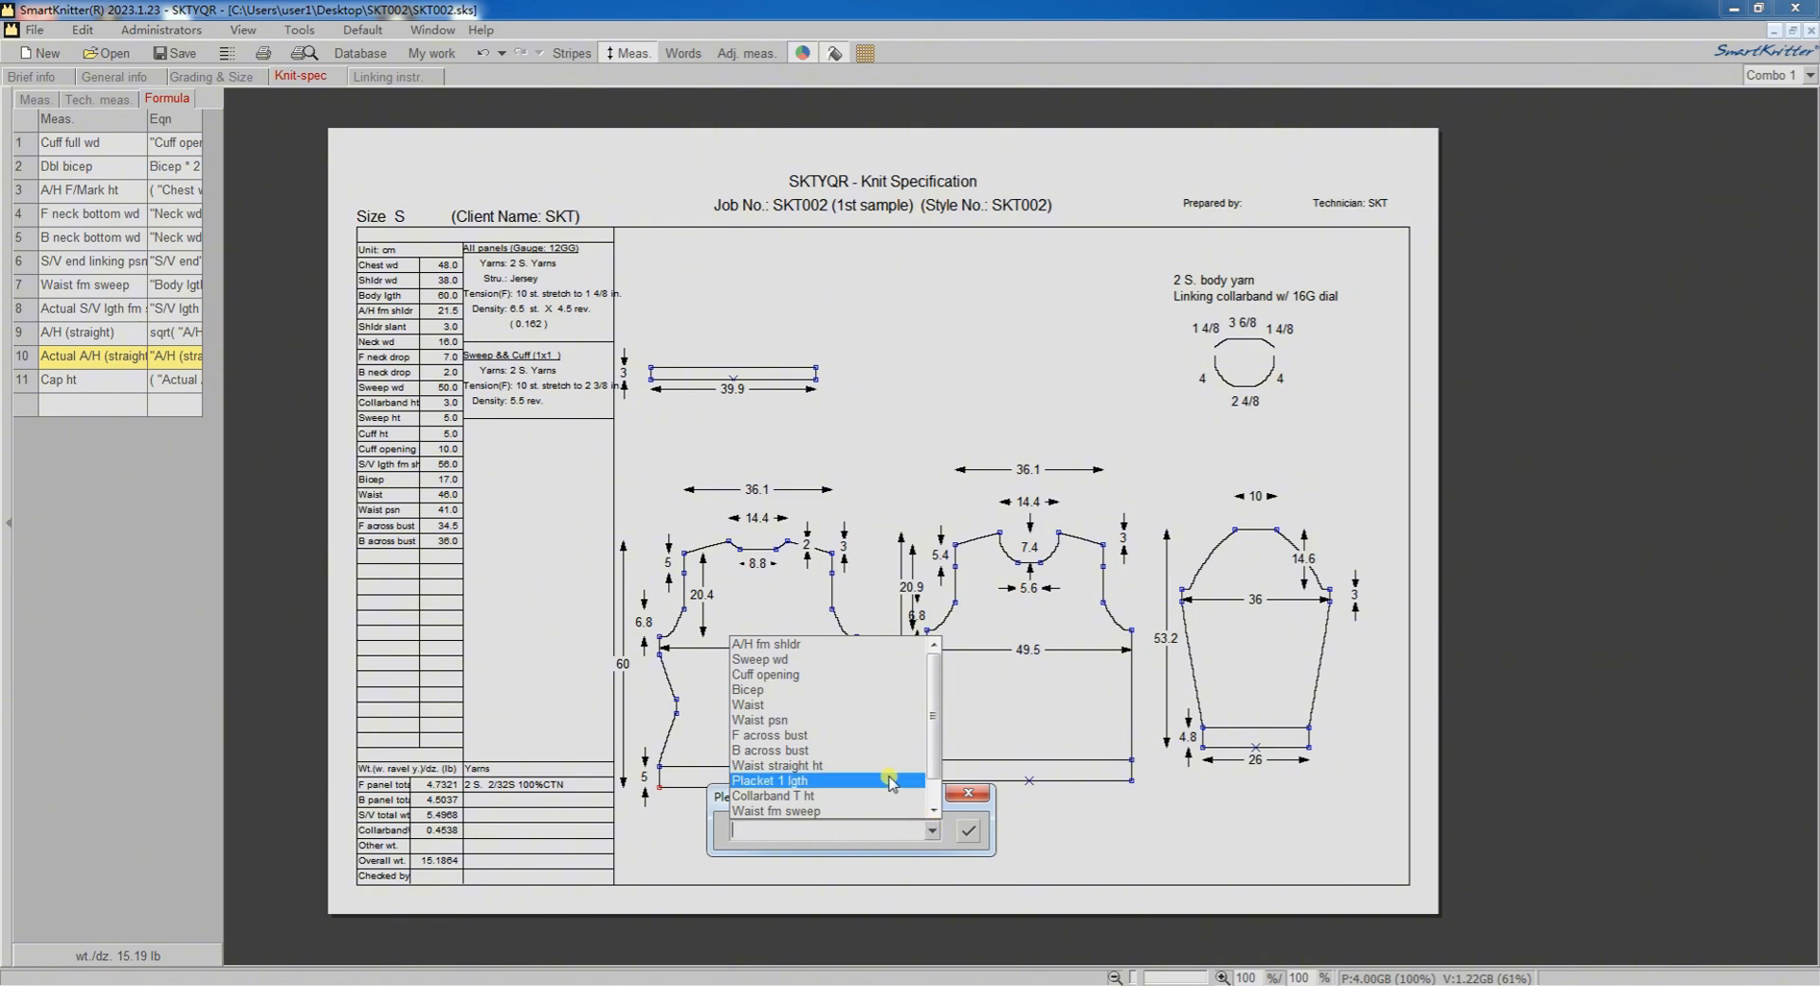
pyautogui.click(881, 659)
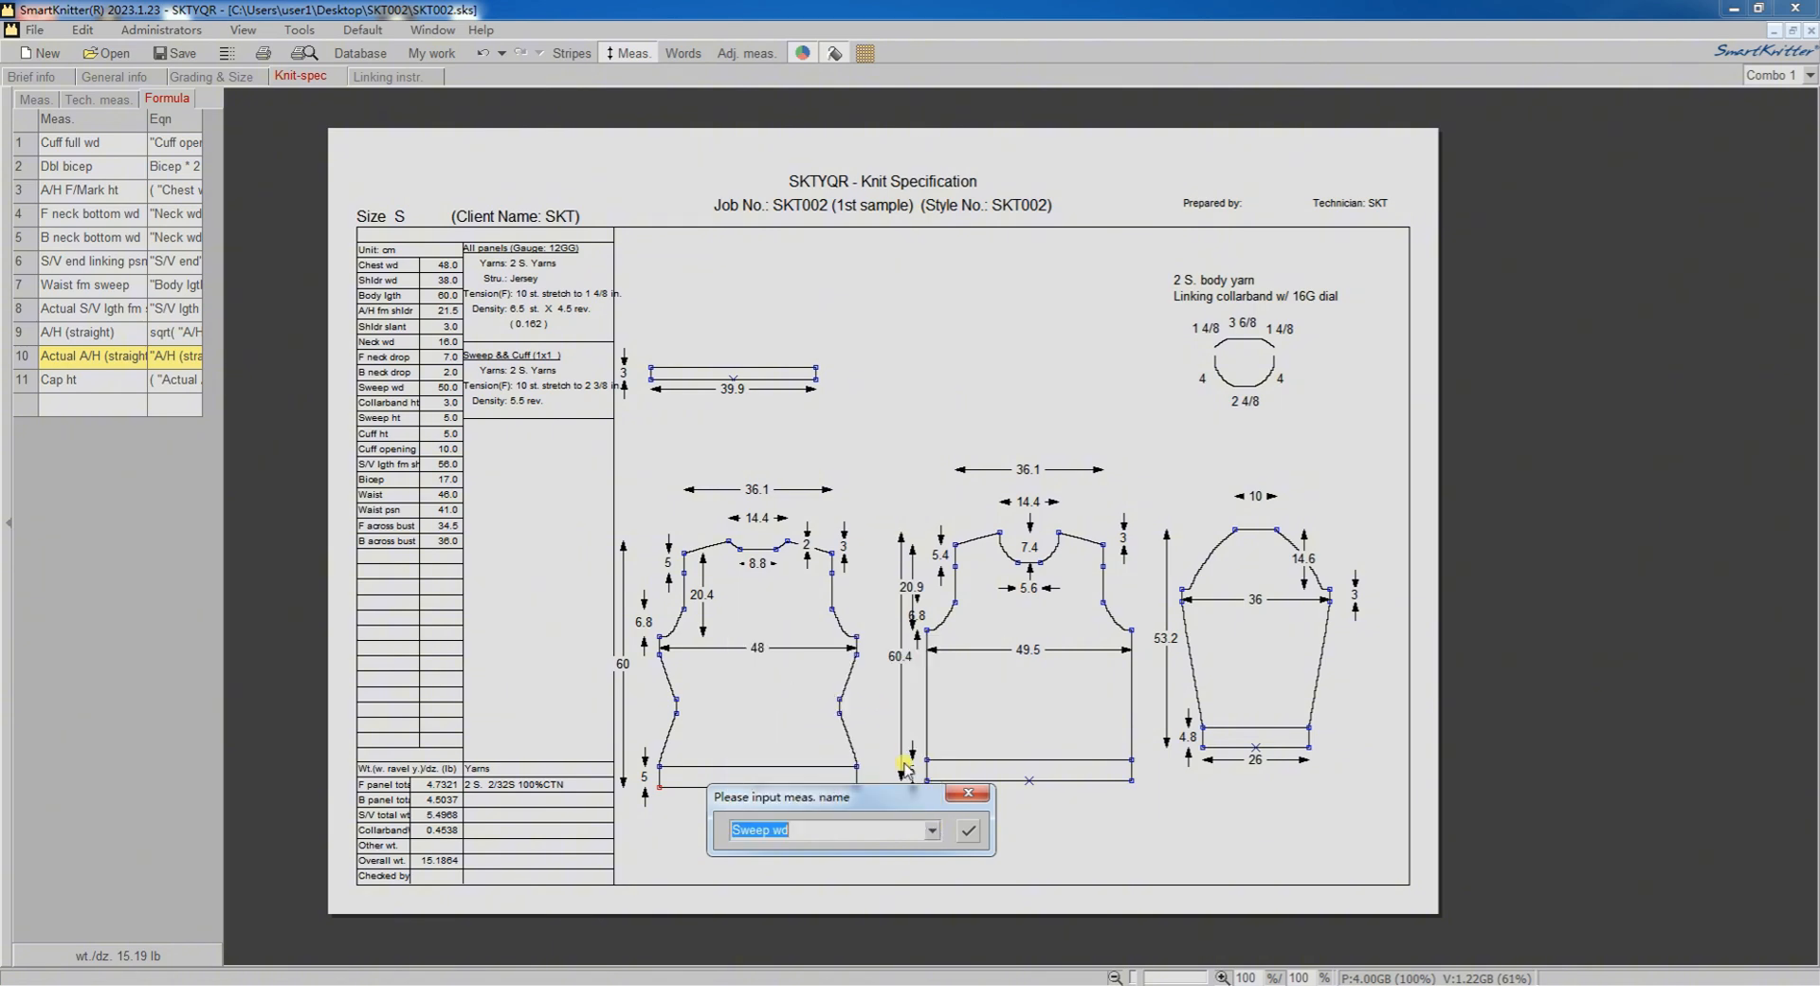
pyautogui.click(968, 831)
pyautogui.click(858, 532)
# Step: Apply the Sweep wd measurement to the top line of the back panel's sweep rib, replacing Chest wd there
pyautogui.click(753, 800)
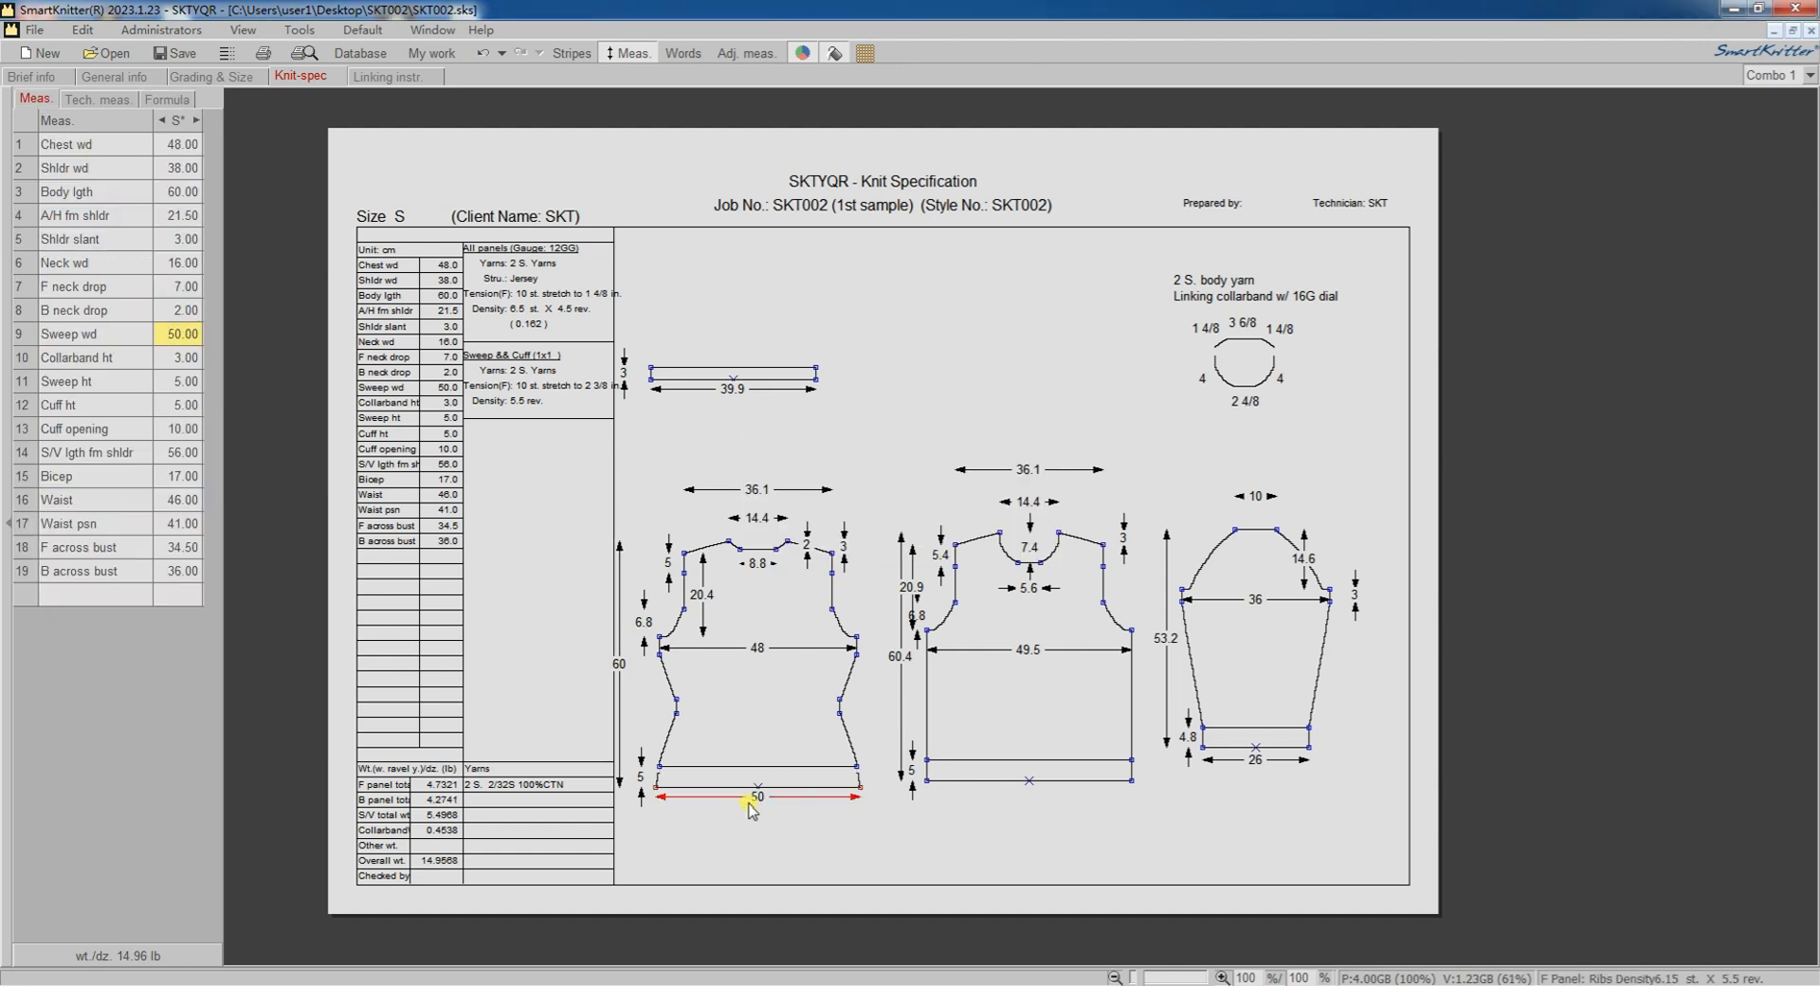
pyautogui.rightClick(749, 799)
pyautogui.click(807, 549)
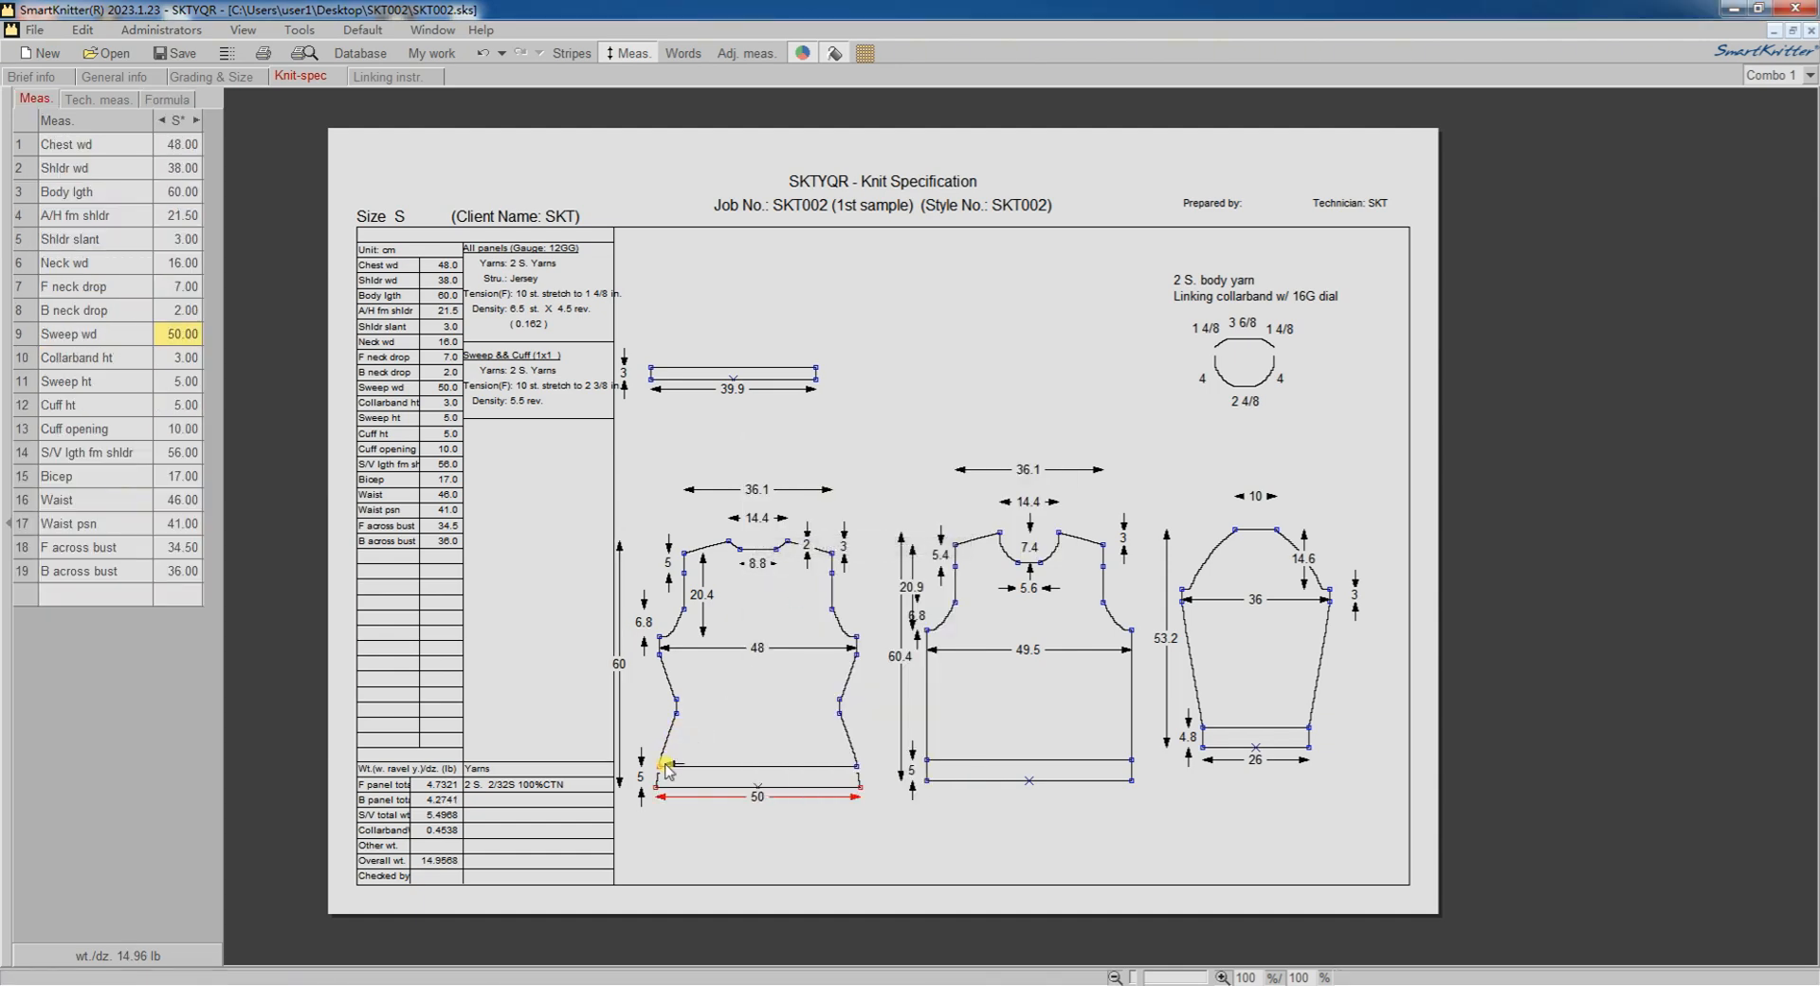
pyautogui.click(852, 766)
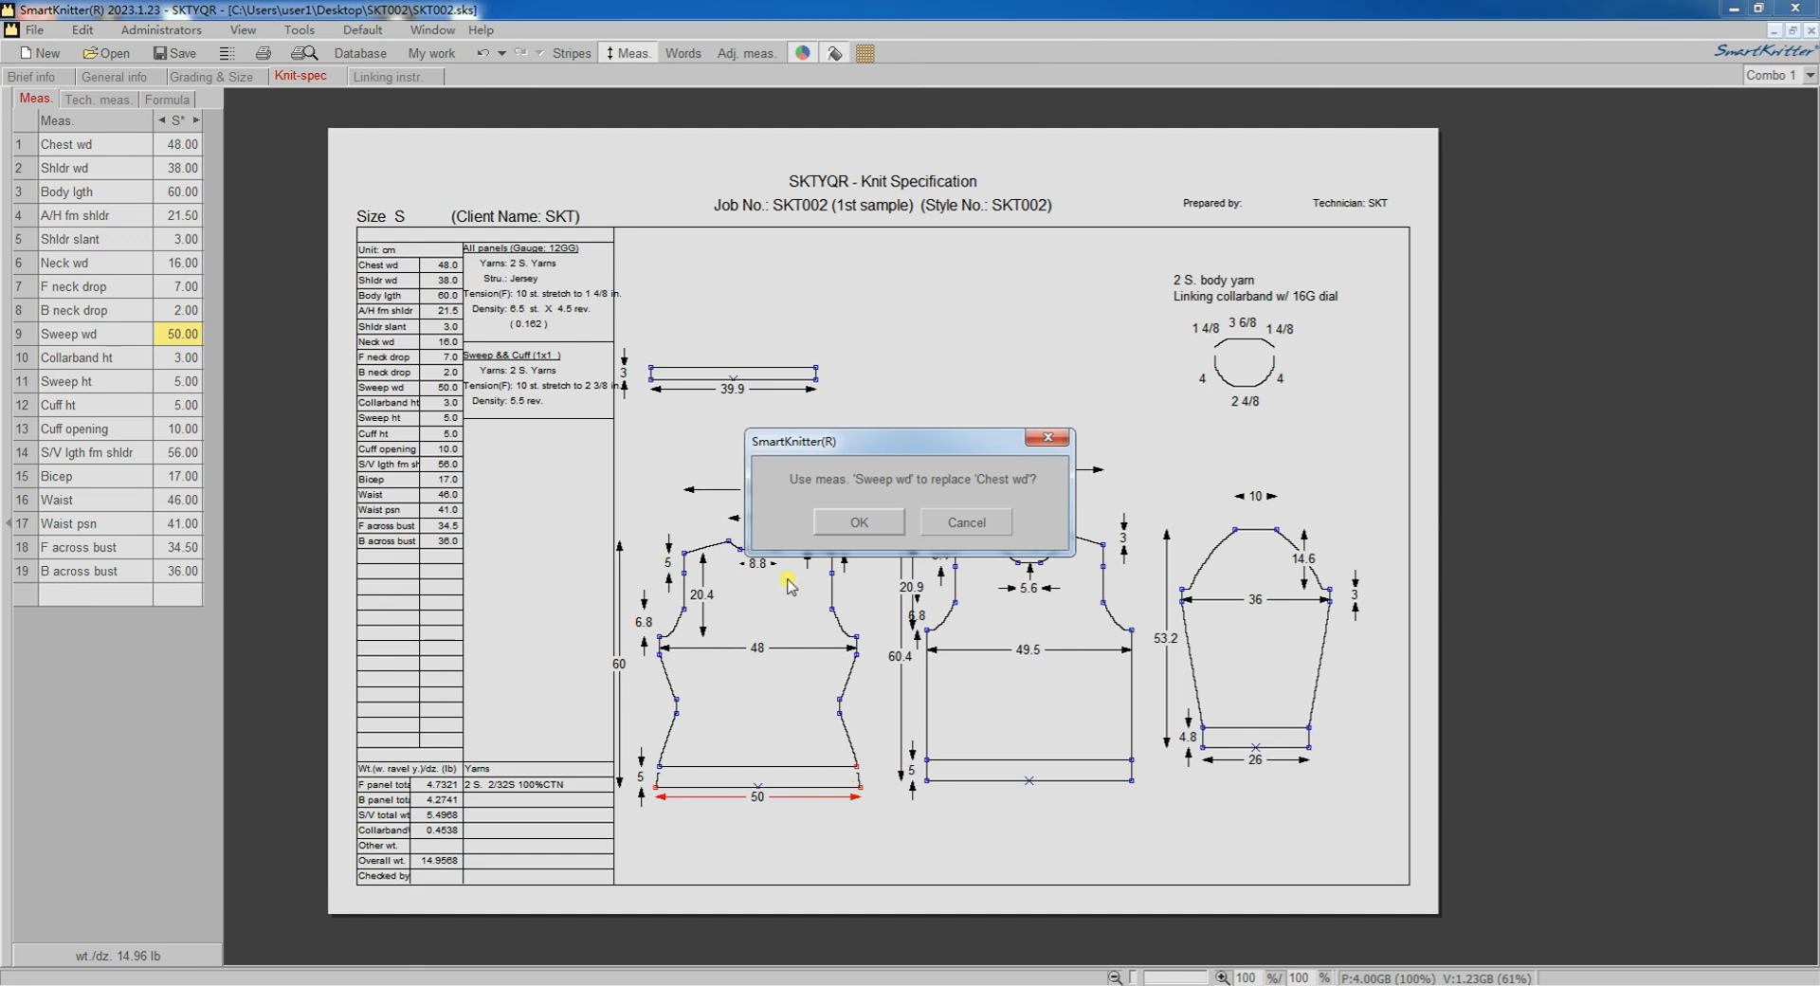
pyautogui.click(850, 528)
pyautogui.rightClick(719, 740)
pyautogui.click(764, 749)
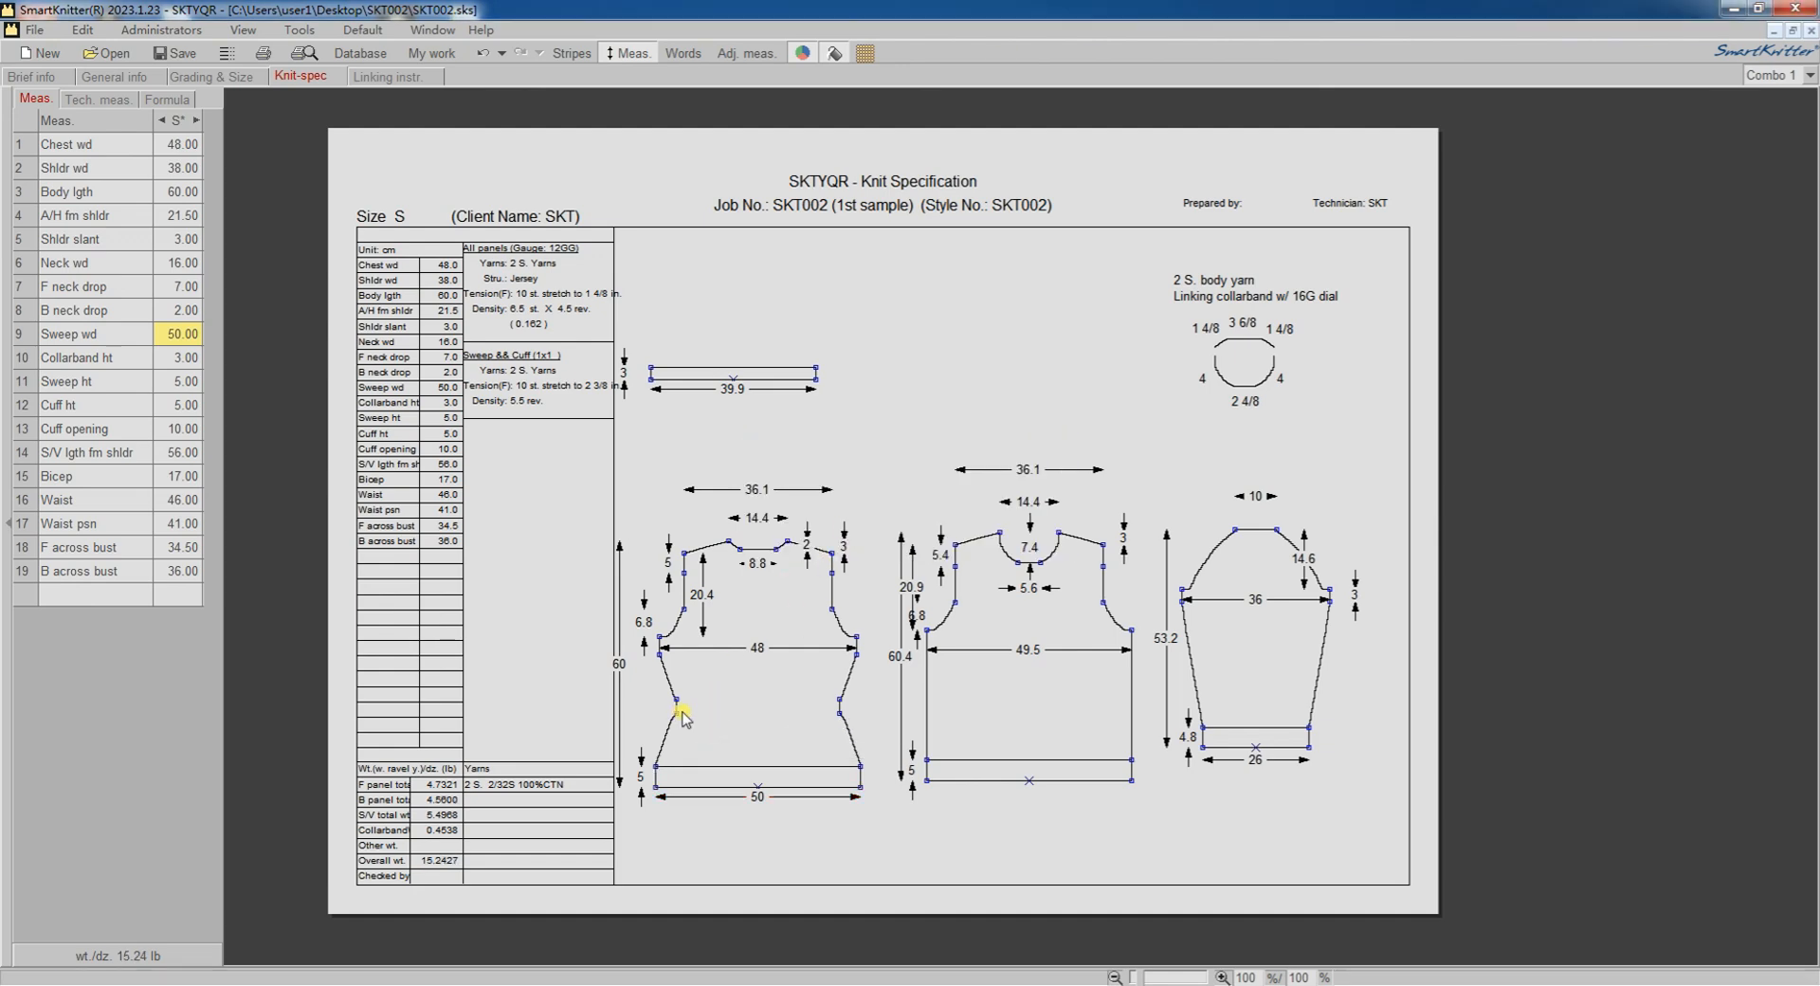
# Step: Add a horizontal measurement between the back panel's two lower waist nodes and assign Waist to it
pyautogui.rightClick(677, 715)
pyautogui.click(749, 275)
pyautogui.click(841, 717)
pyautogui.click(920, 757)
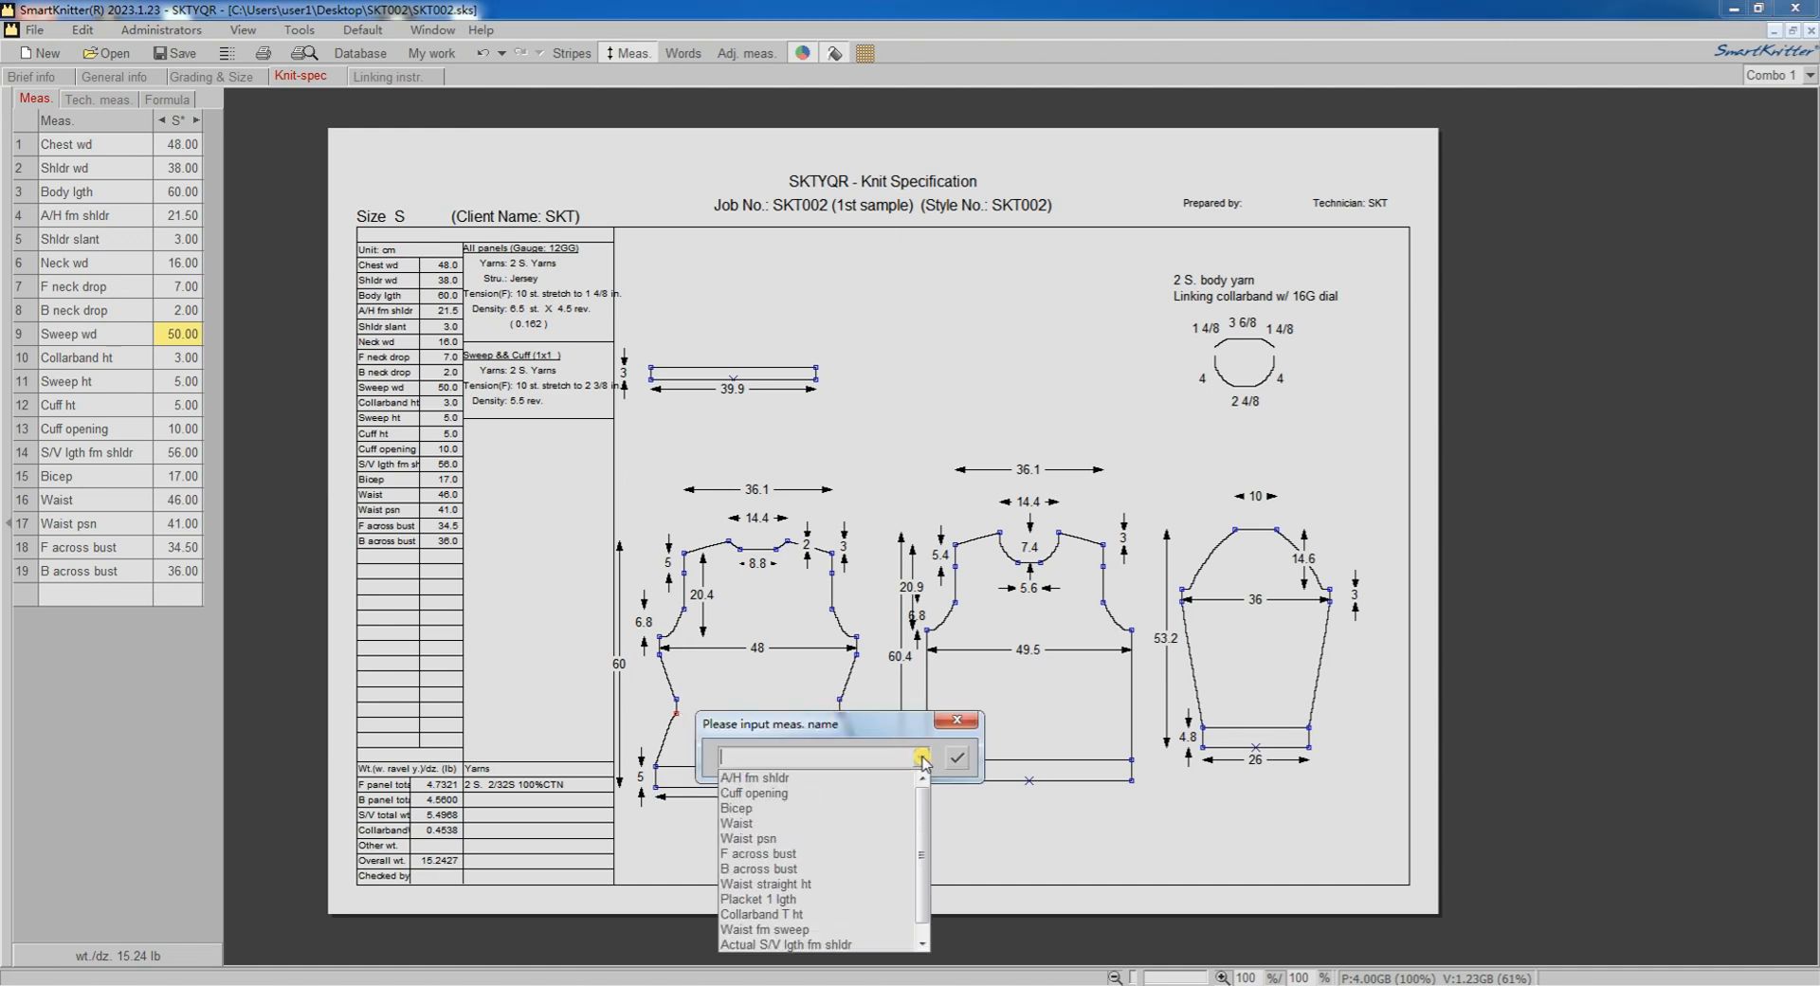
pyautogui.click(820, 822)
pyautogui.click(957, 757)
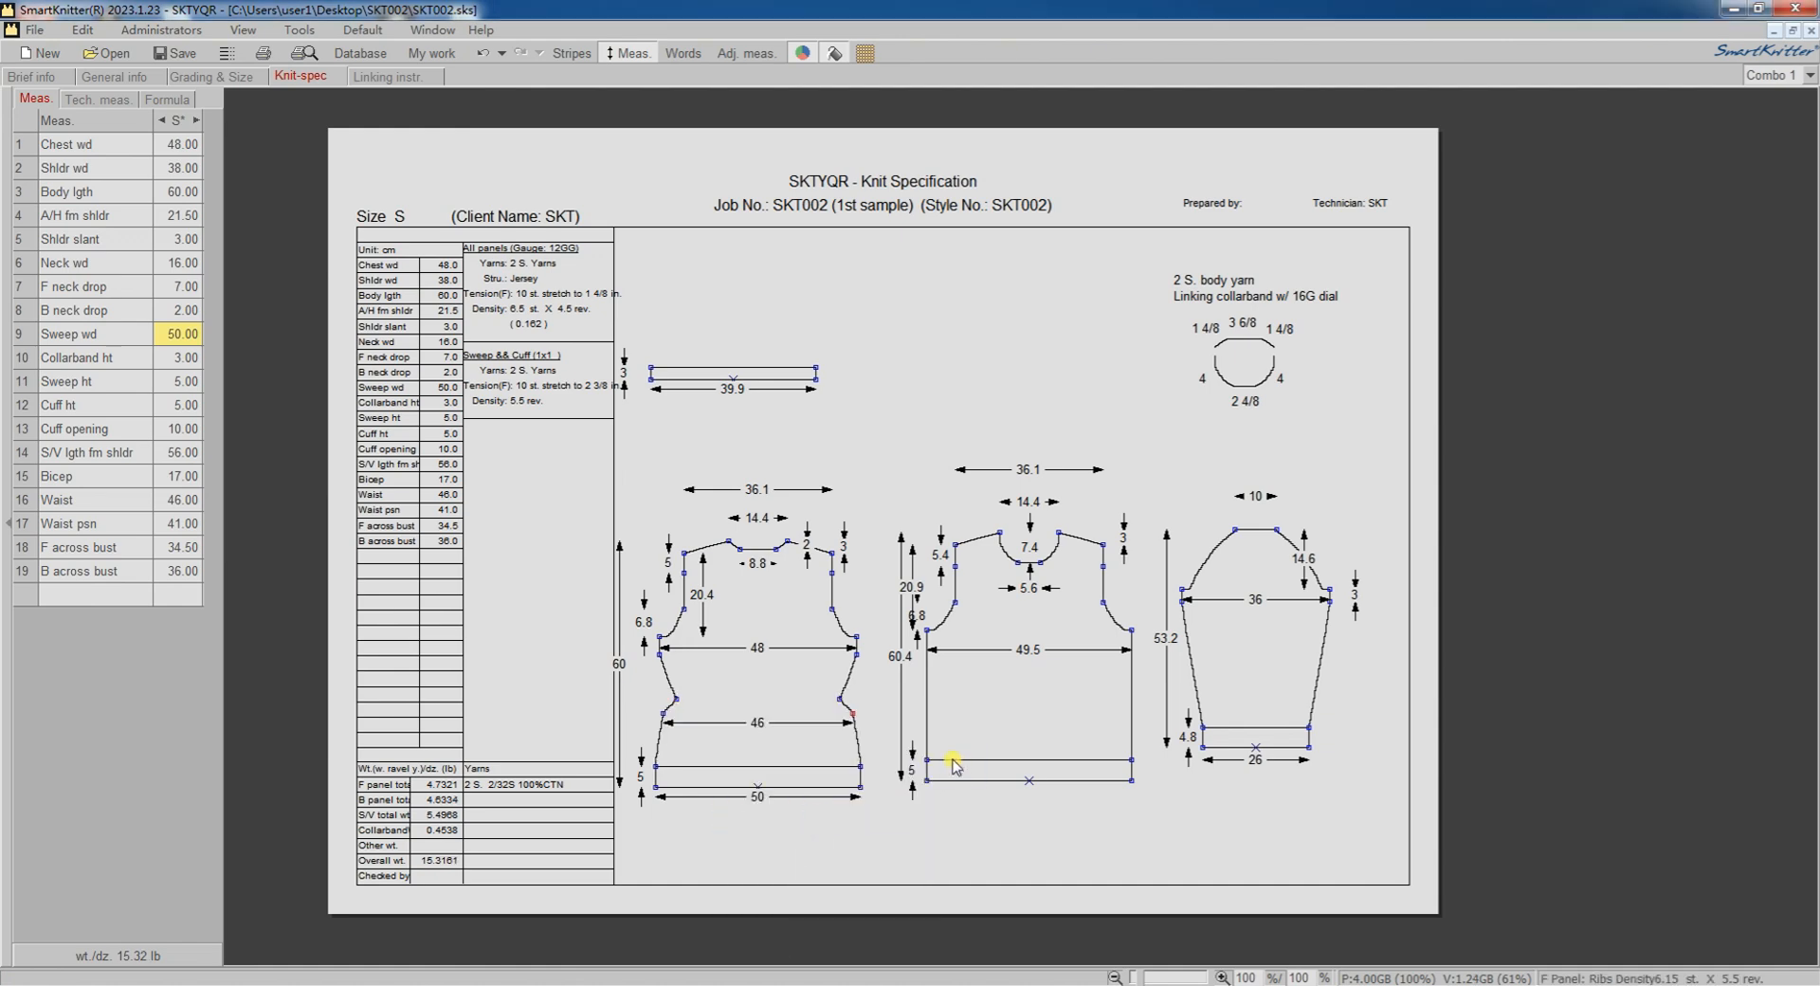
# Step: Apply the Waist measurement horizontally to the back panel's upper waist nodes as well
pyautogui.rightClick(768, 731)
pyautogui.click(821, 469)
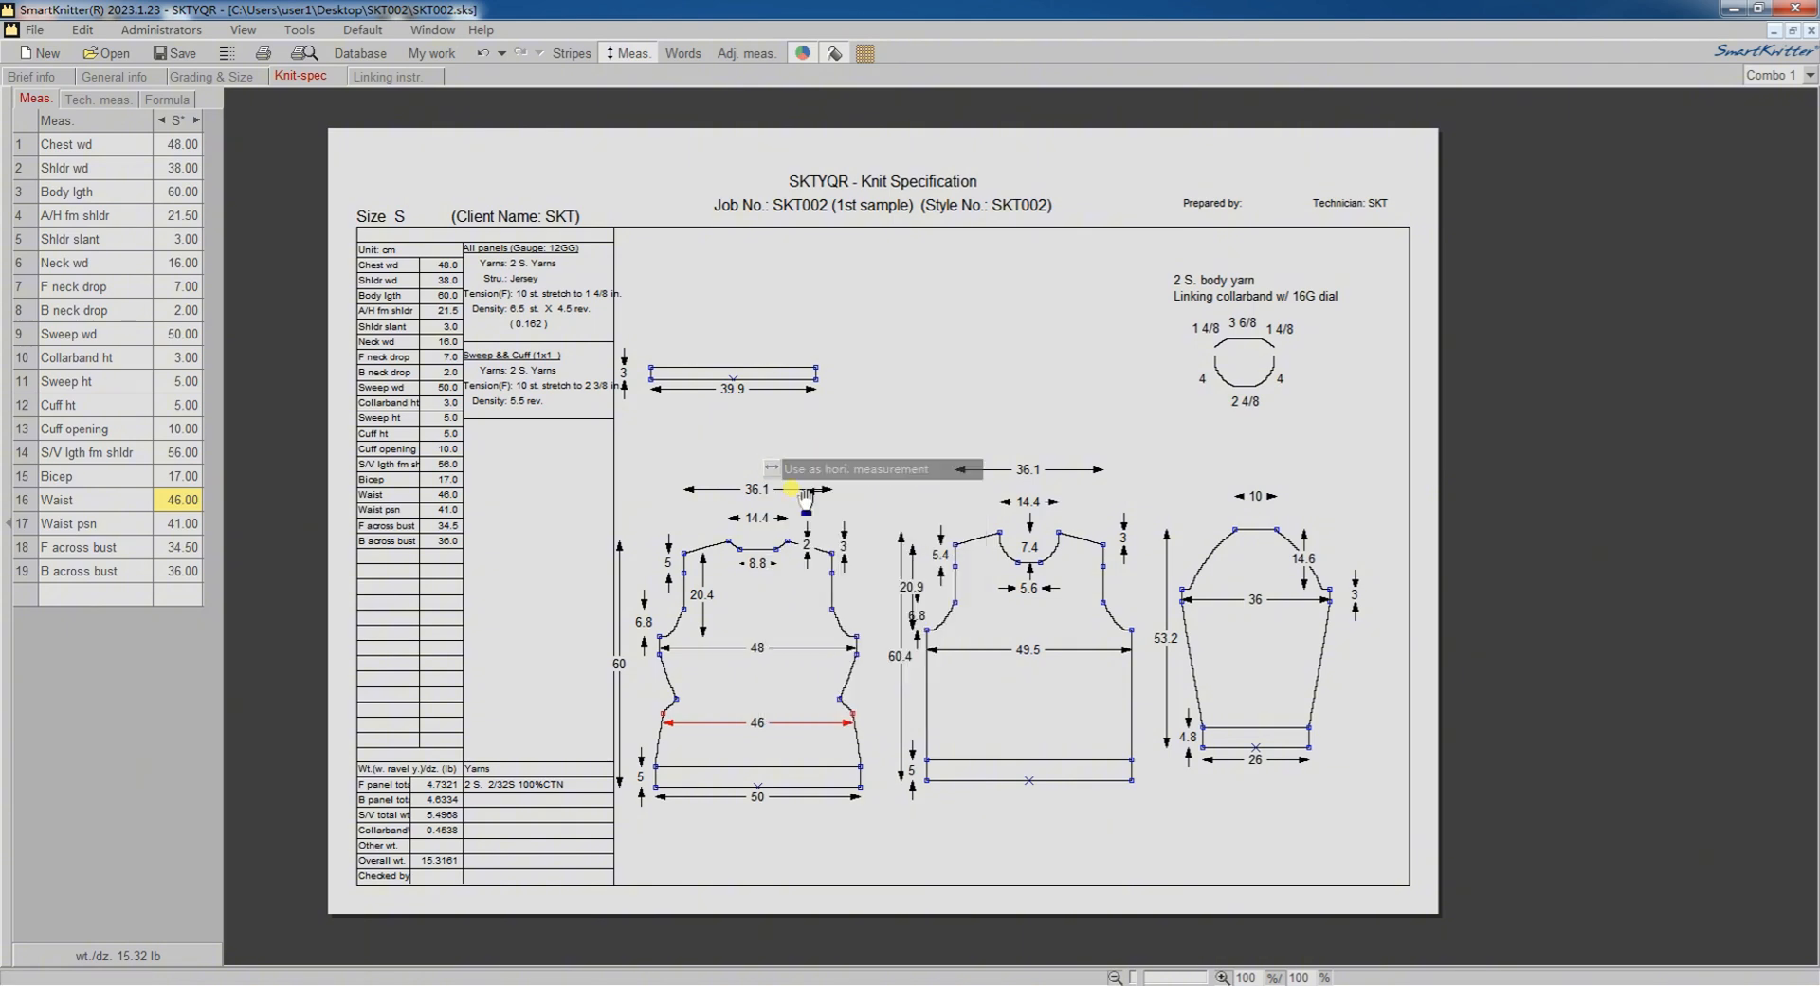
pyautogui.moveTo(684, 699)
pyautogui.mouseDown()
pyautogui.moveTo(834, 724)
pyautogui.moveTo(700, 675)
pyautogui.mouseUp()
pyautogui.click(759, 696)
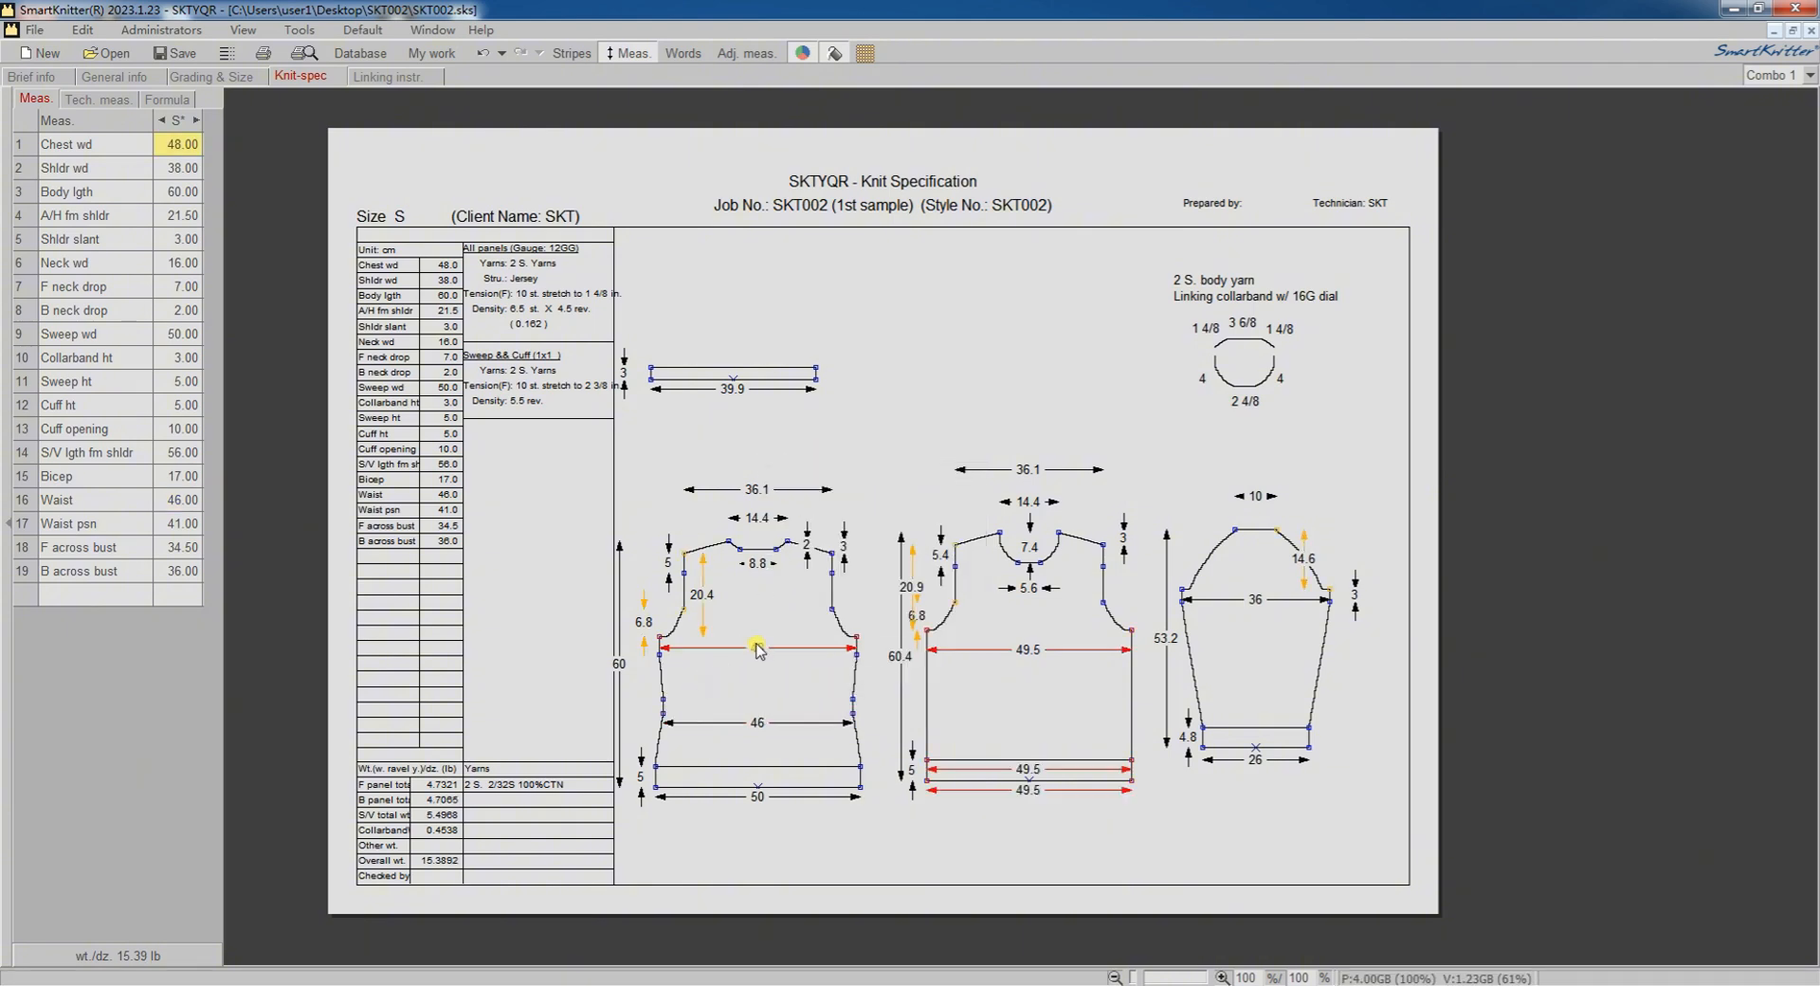
# Step: Apply the Chest wd measurement horizontally to the nodes just below the back panel's armholes
pyautogui.rightClick(757, 645)
pyautogui.click(806, 657)
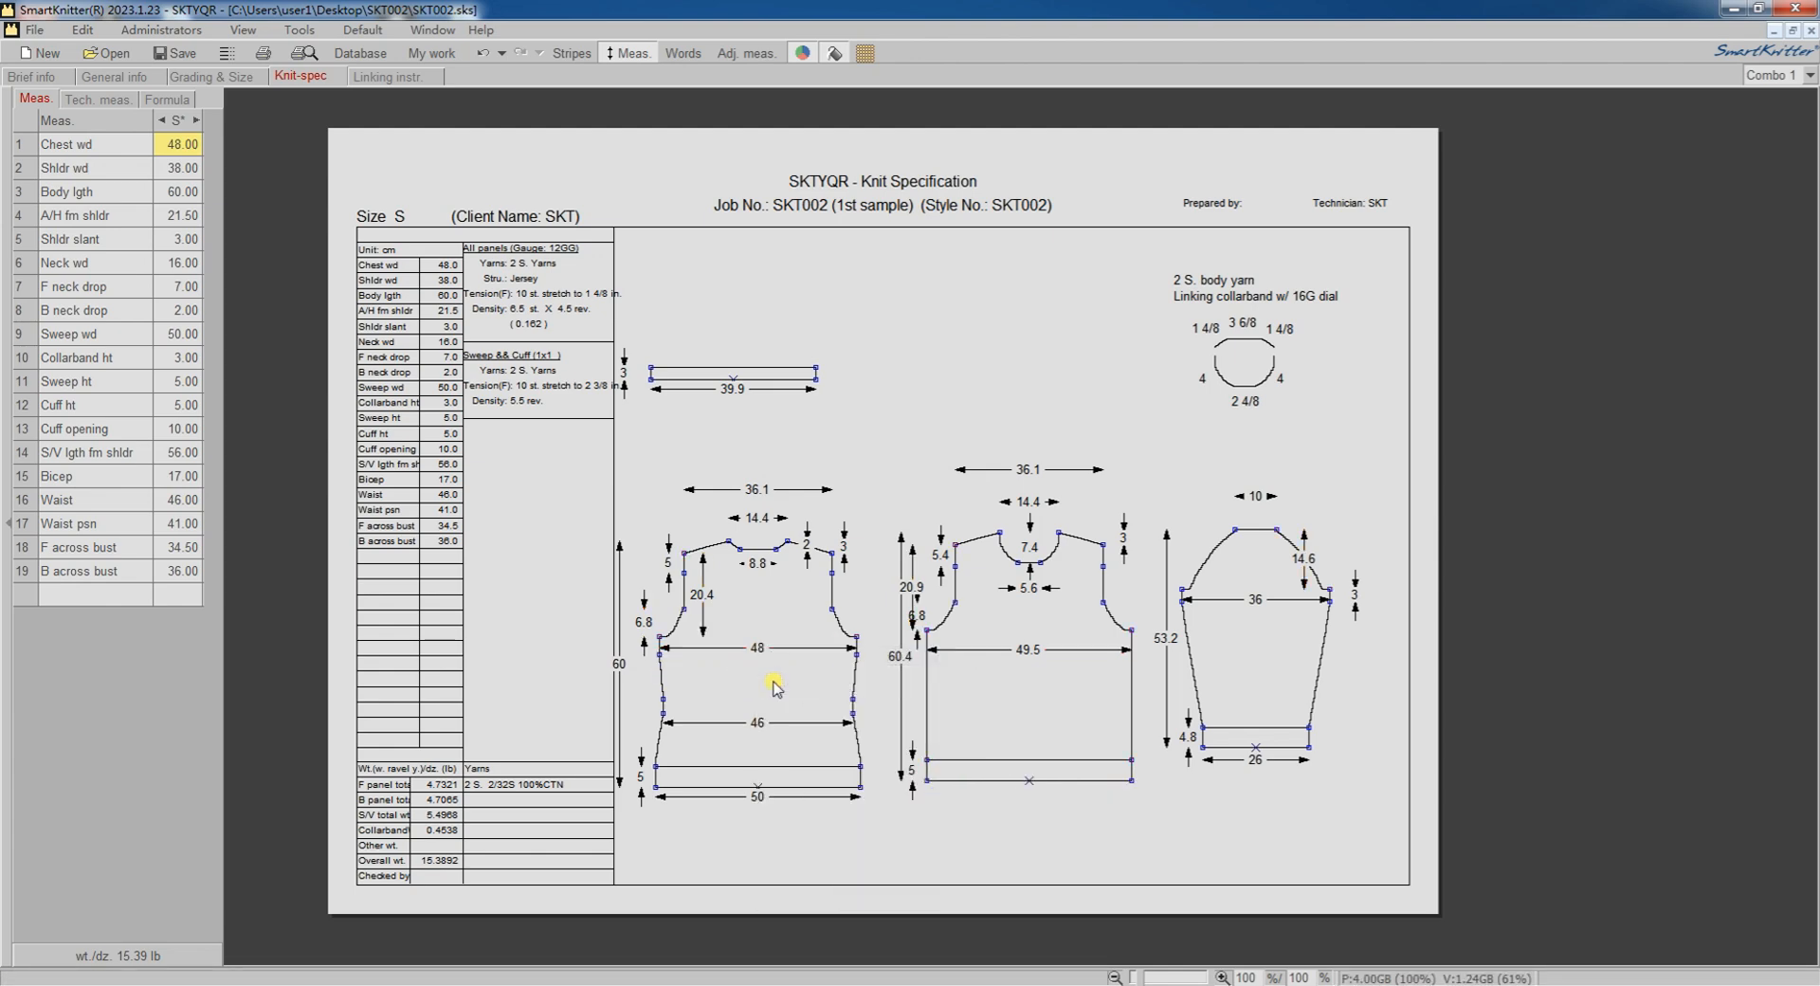
pyautogui.click(780, 649)
pyautogui.press('Escape')
# Step: Add a vertical measurement named H1 between the back panel's armhole bottom and the side node just below it
pyautogui.rightClick(857, 656)
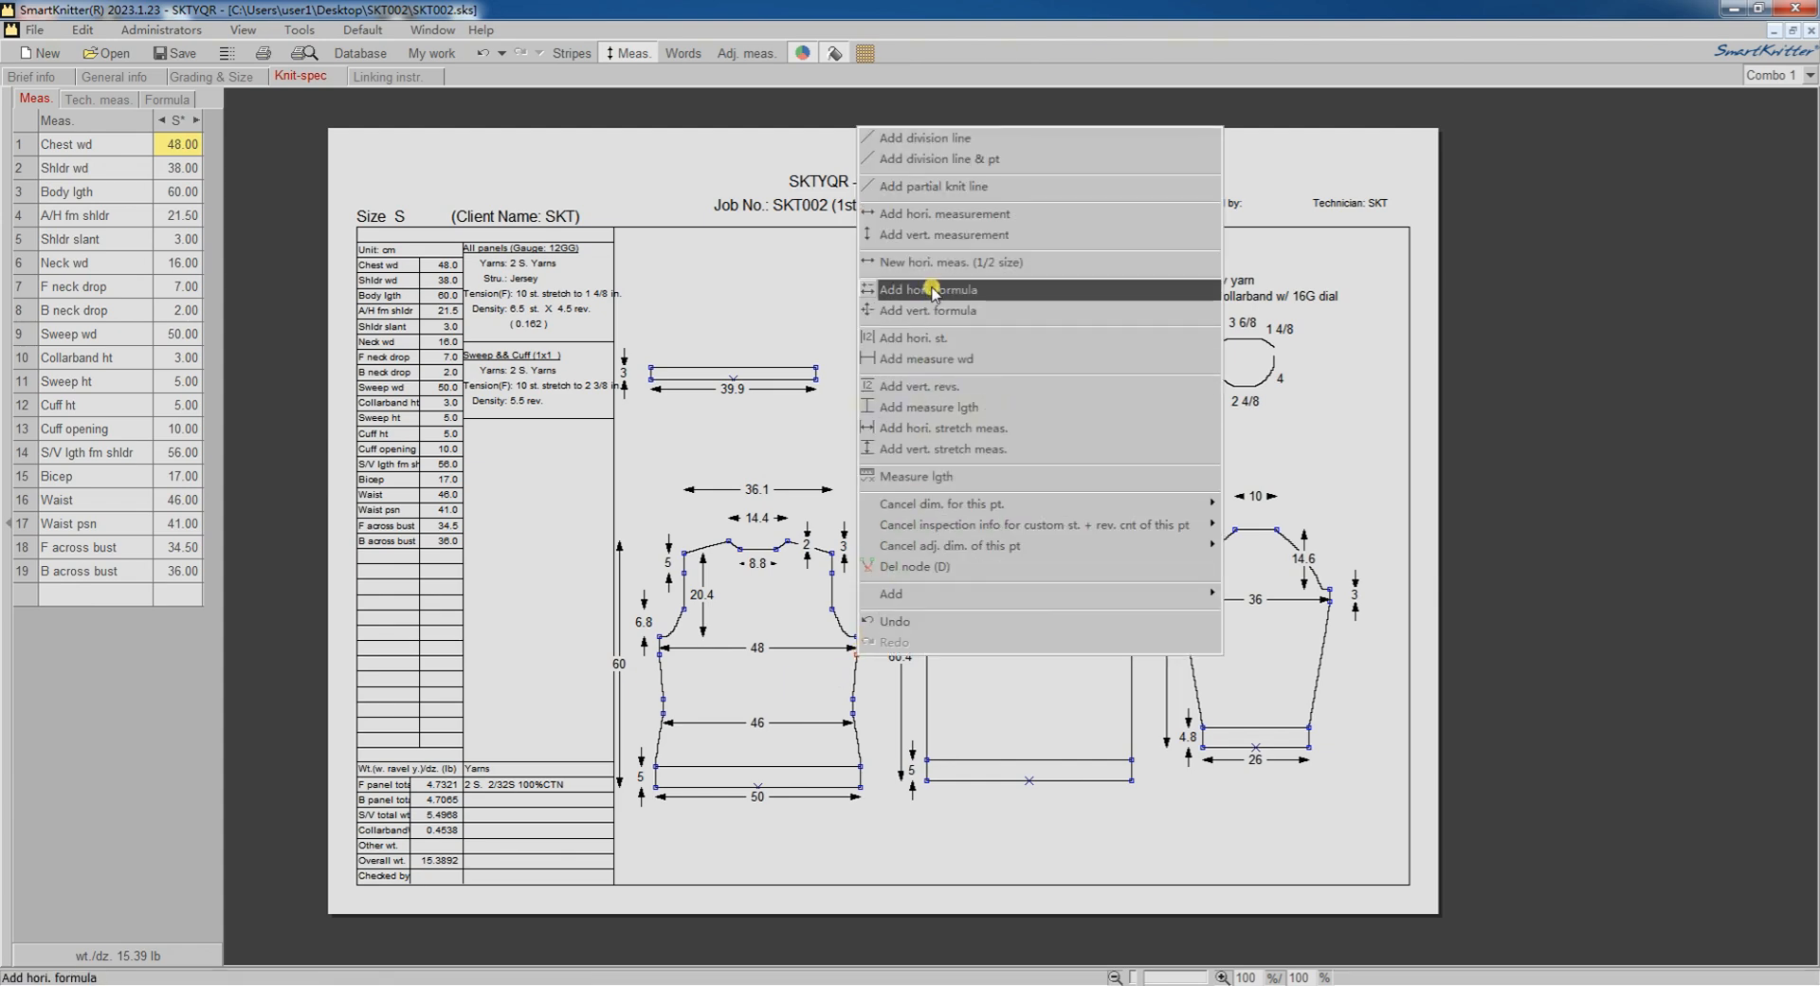
pyautogui.click(916, 234)
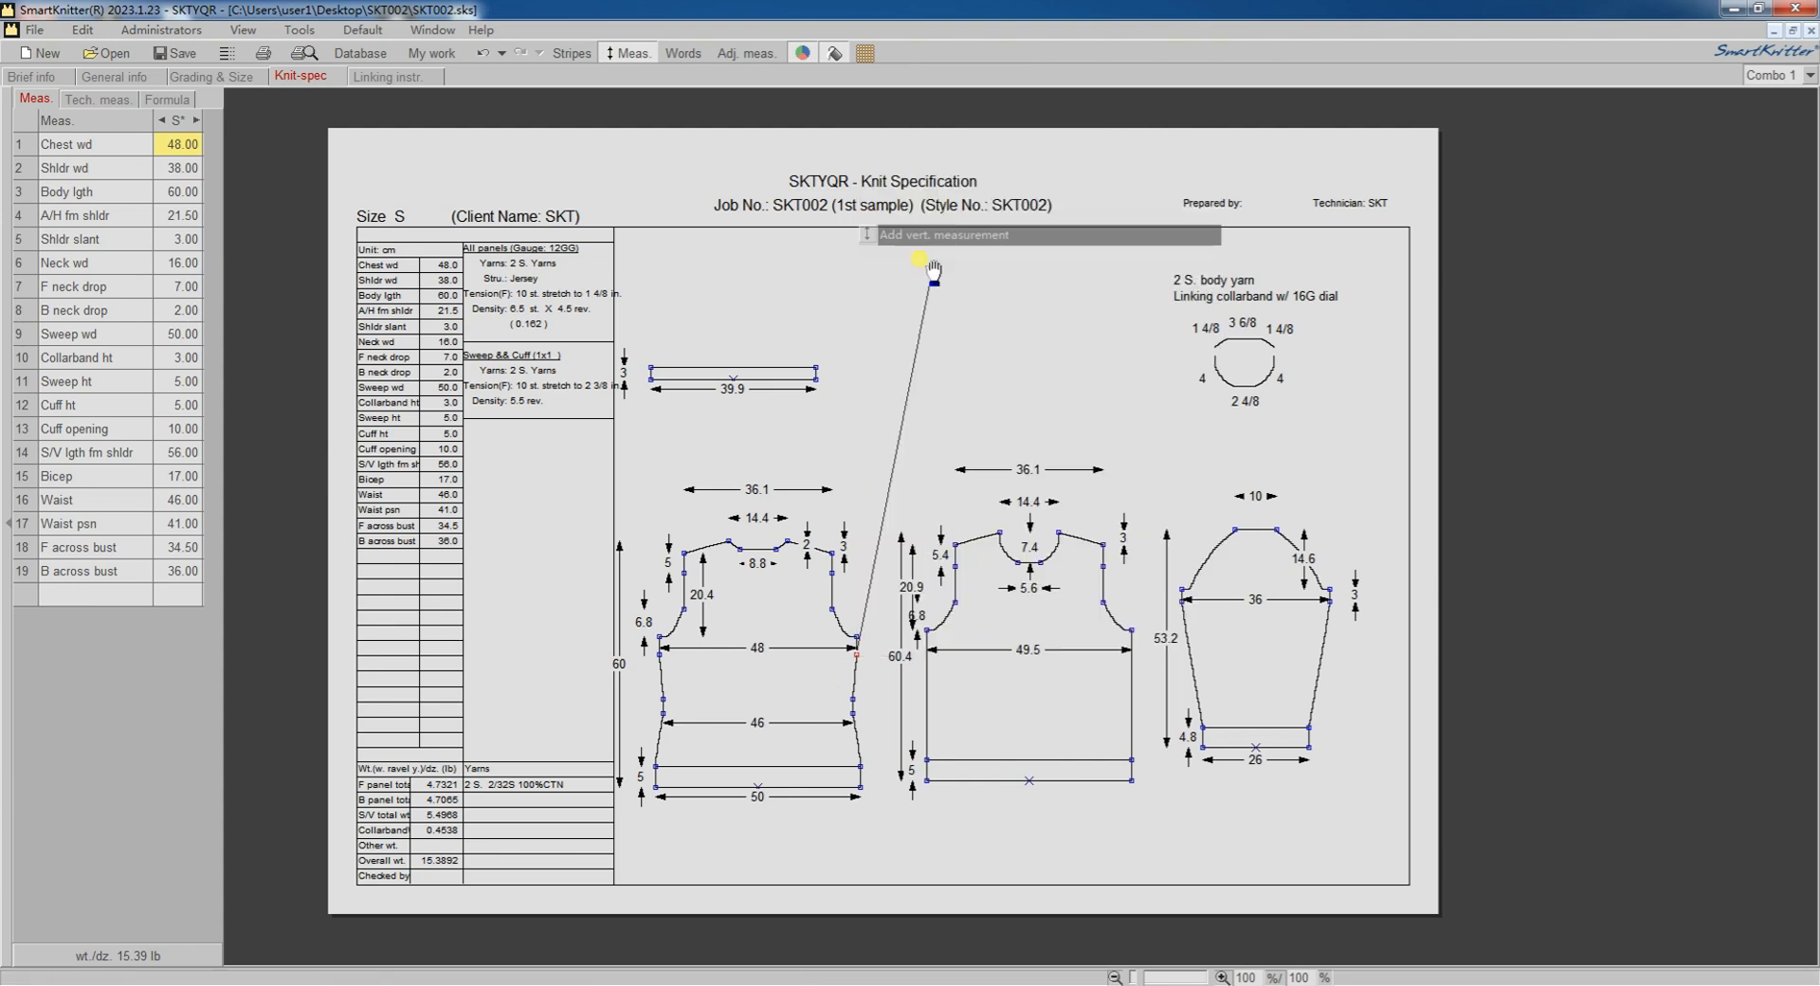
pyautogui.click(856, 637)
pyautogui.click(934, 677)
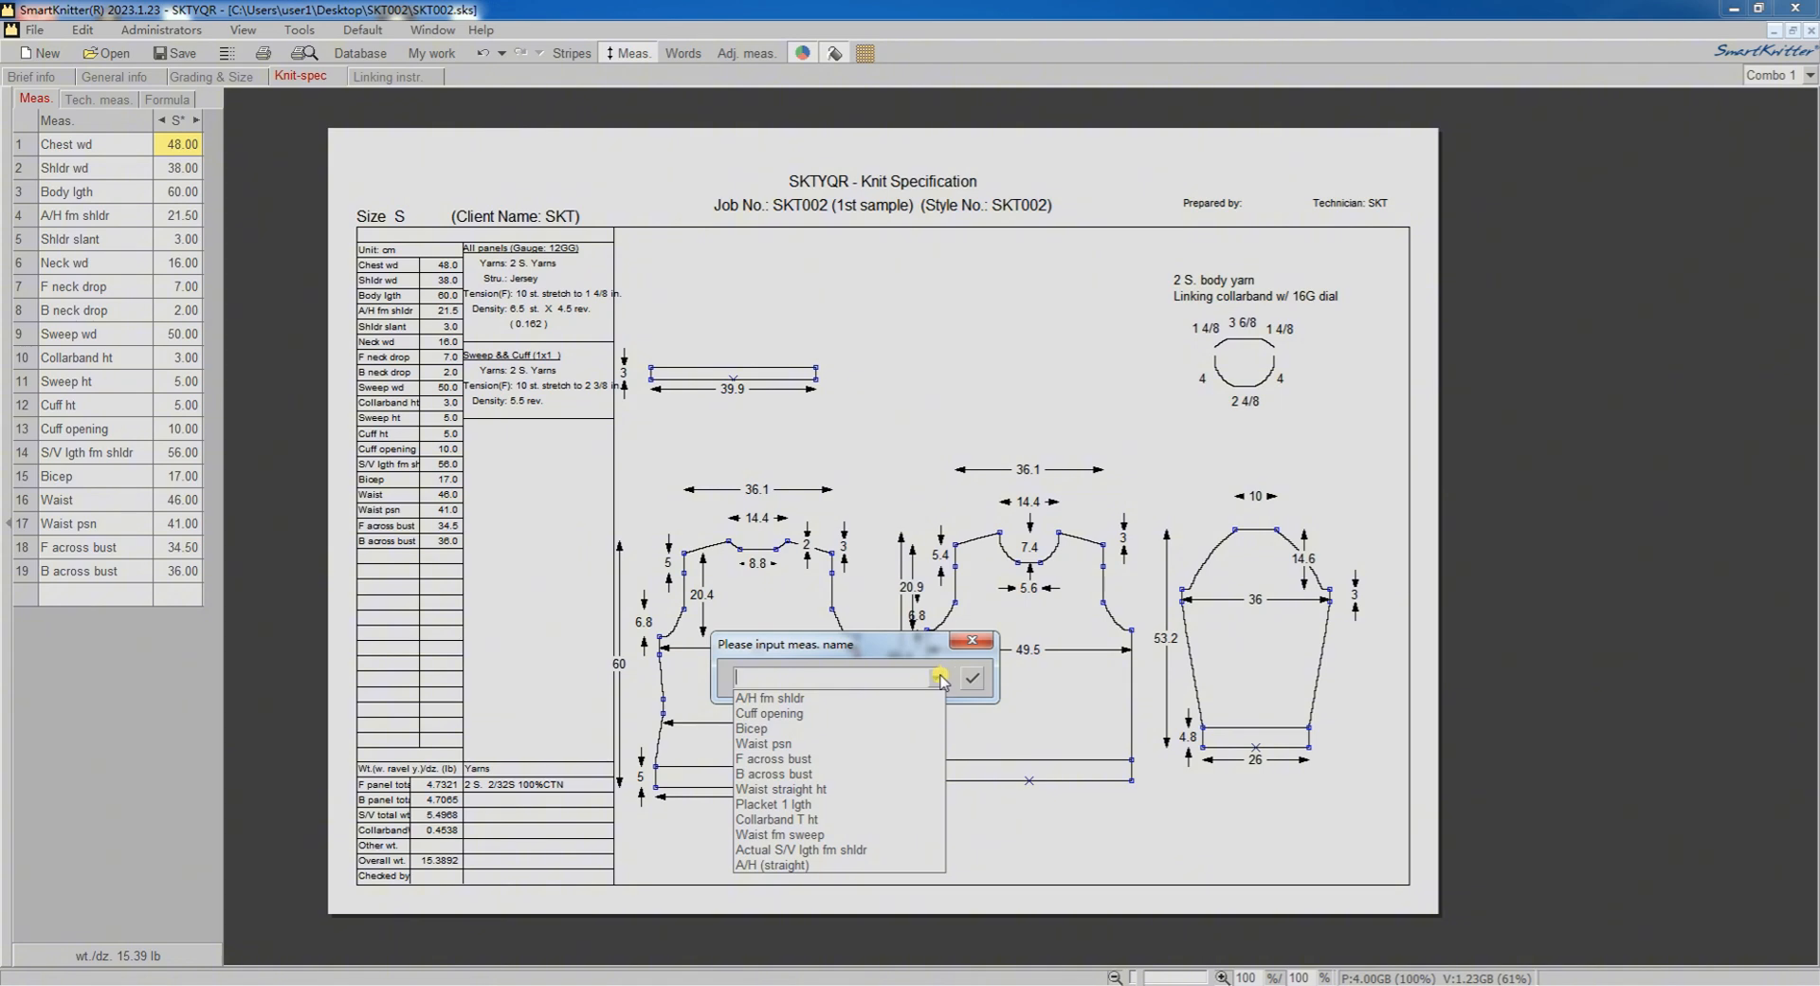
pyautogui.click(939, 679)
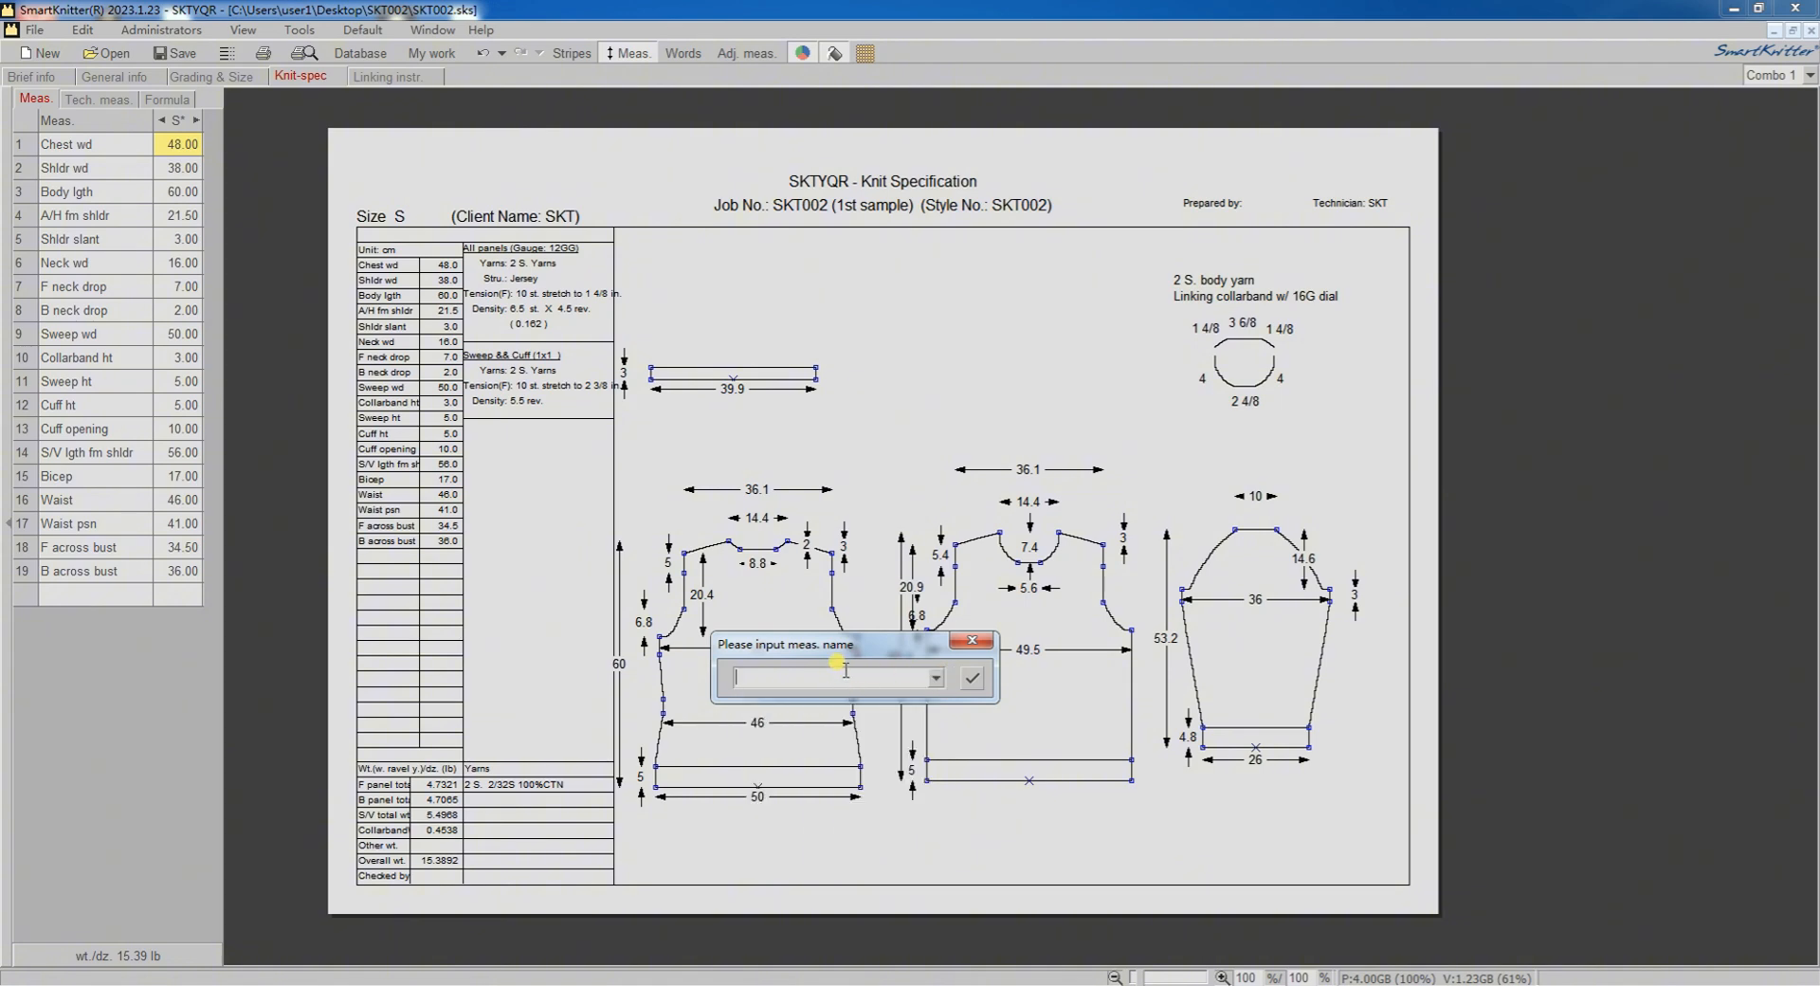
pyautogui.write('H1')
pyautogui.click(971, 677)
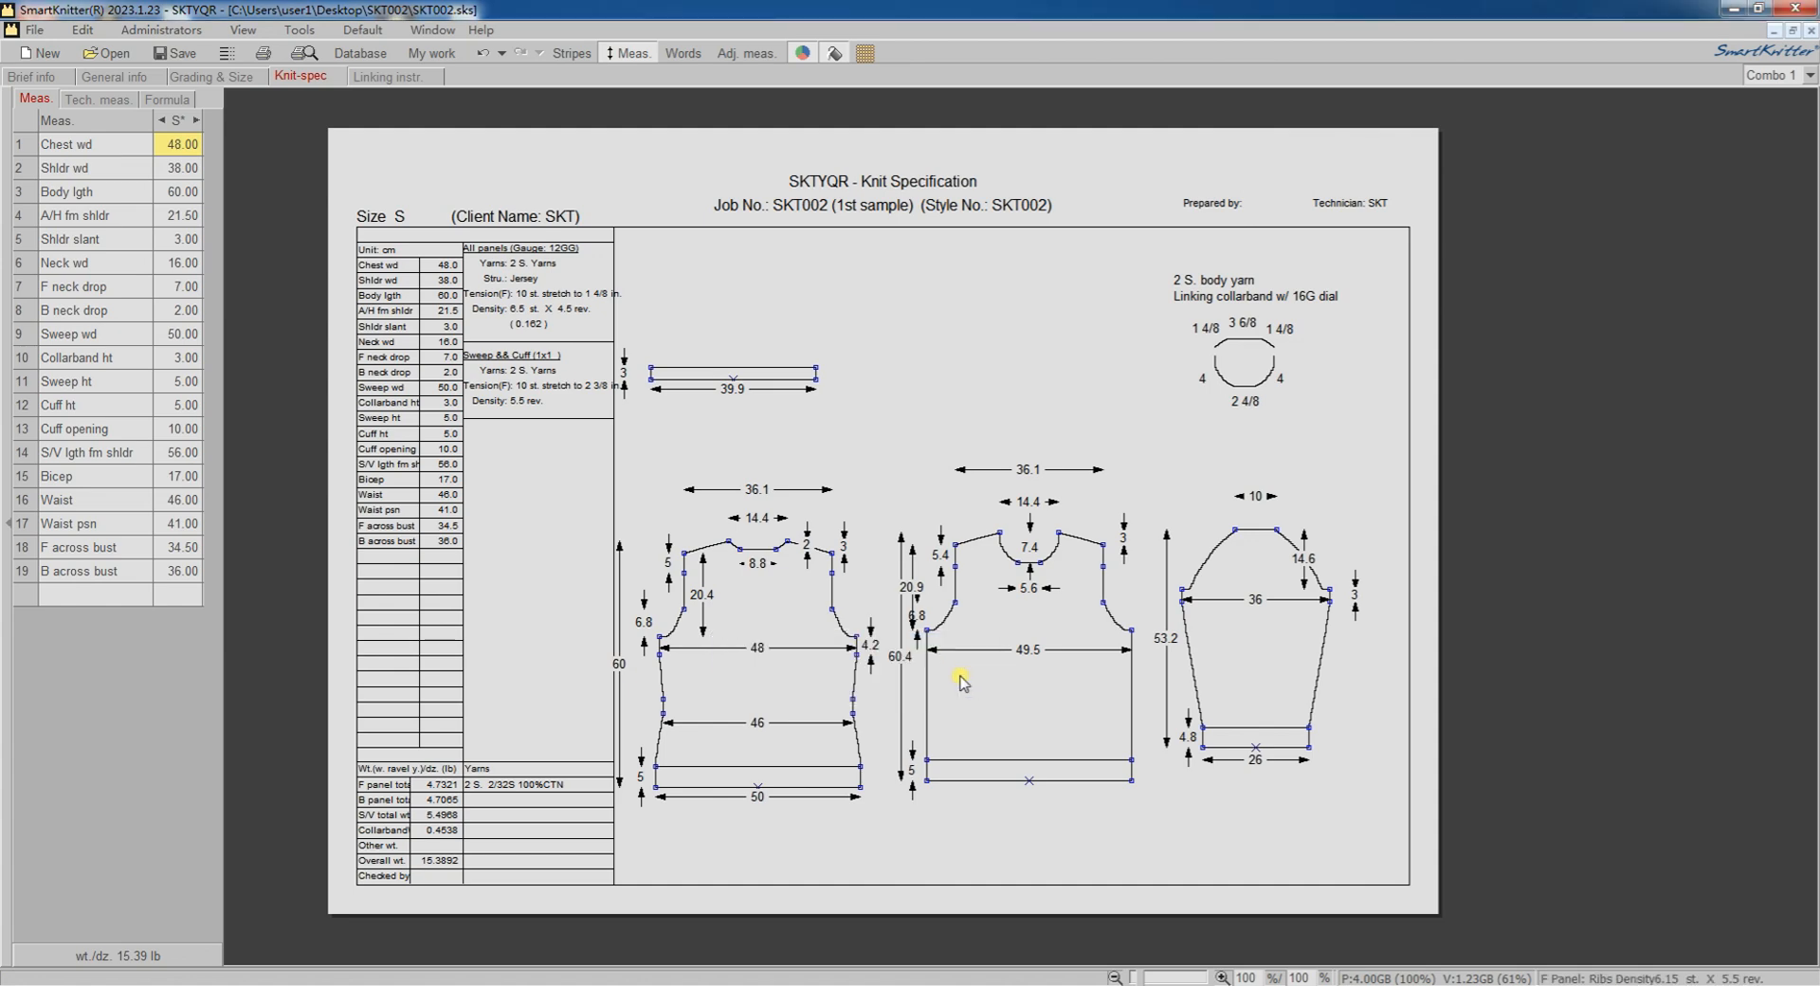
# Step: Add a vertical measurement between the back panel's upper and lower waist nodes and assign Waist straight ht to it
pyautogui.rightClick(853, 703)
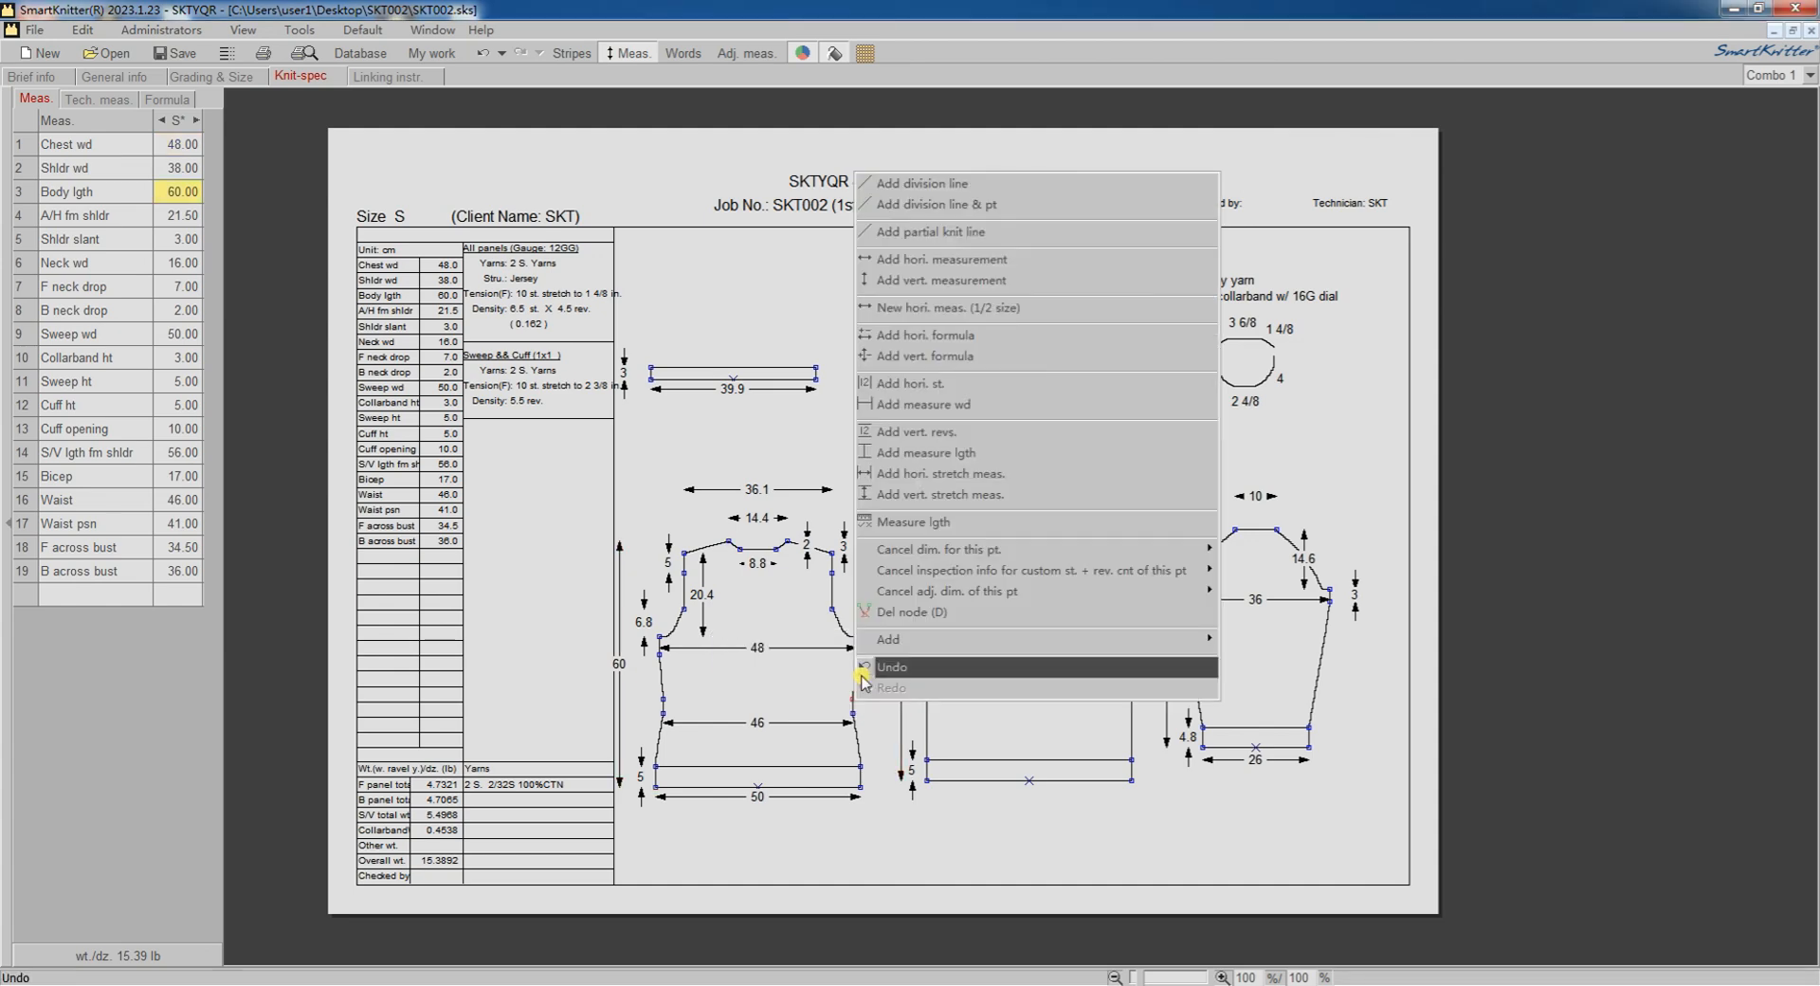
pyautogui.click(939, 280)
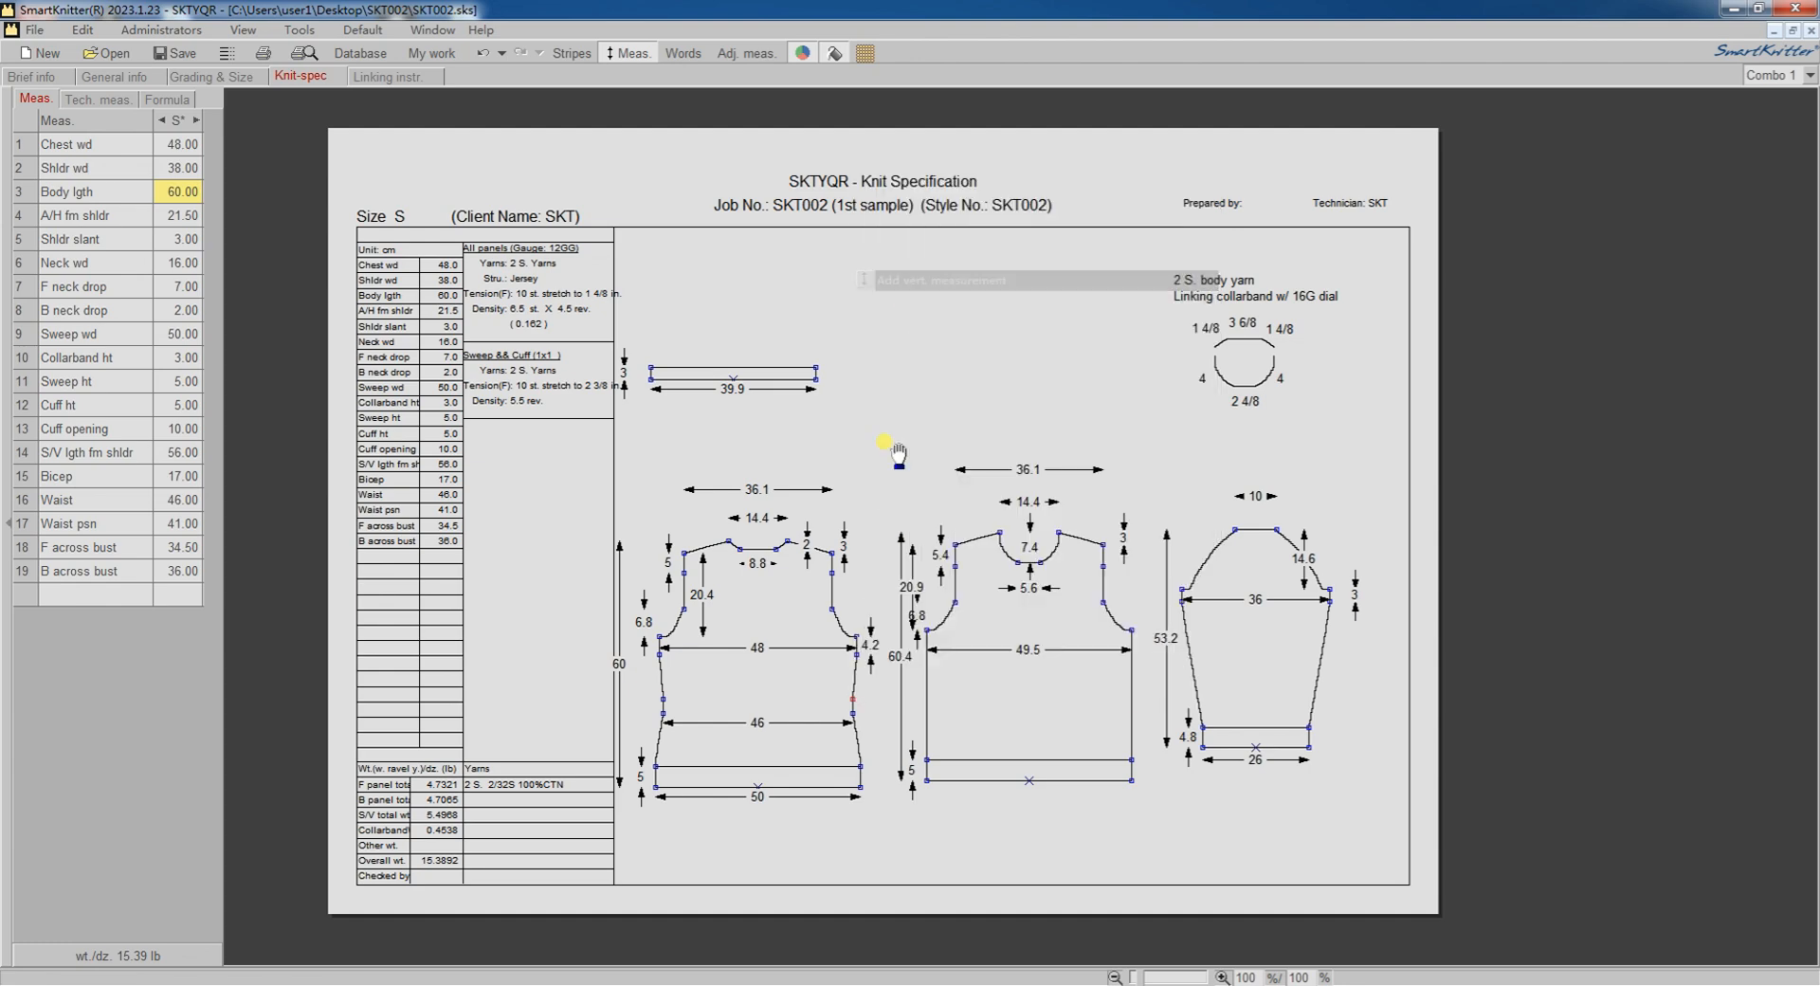
pyautogui.click(854, 713)
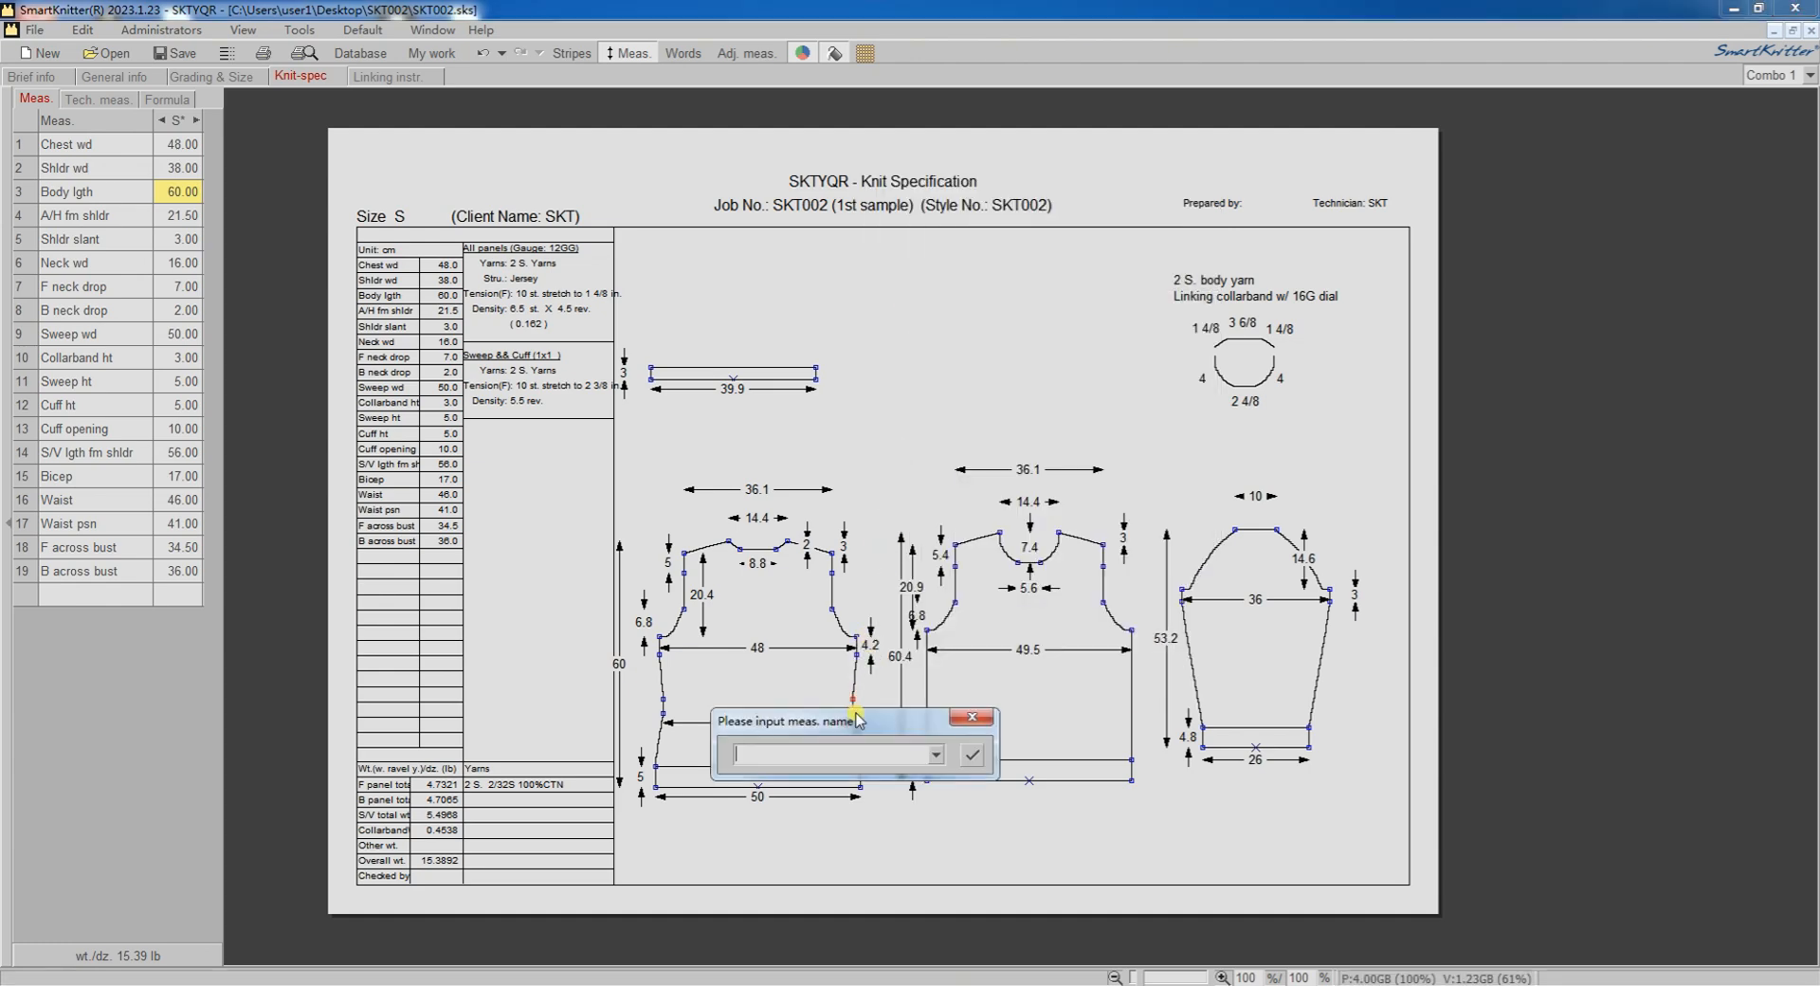
pyautogui.click(936, 754)
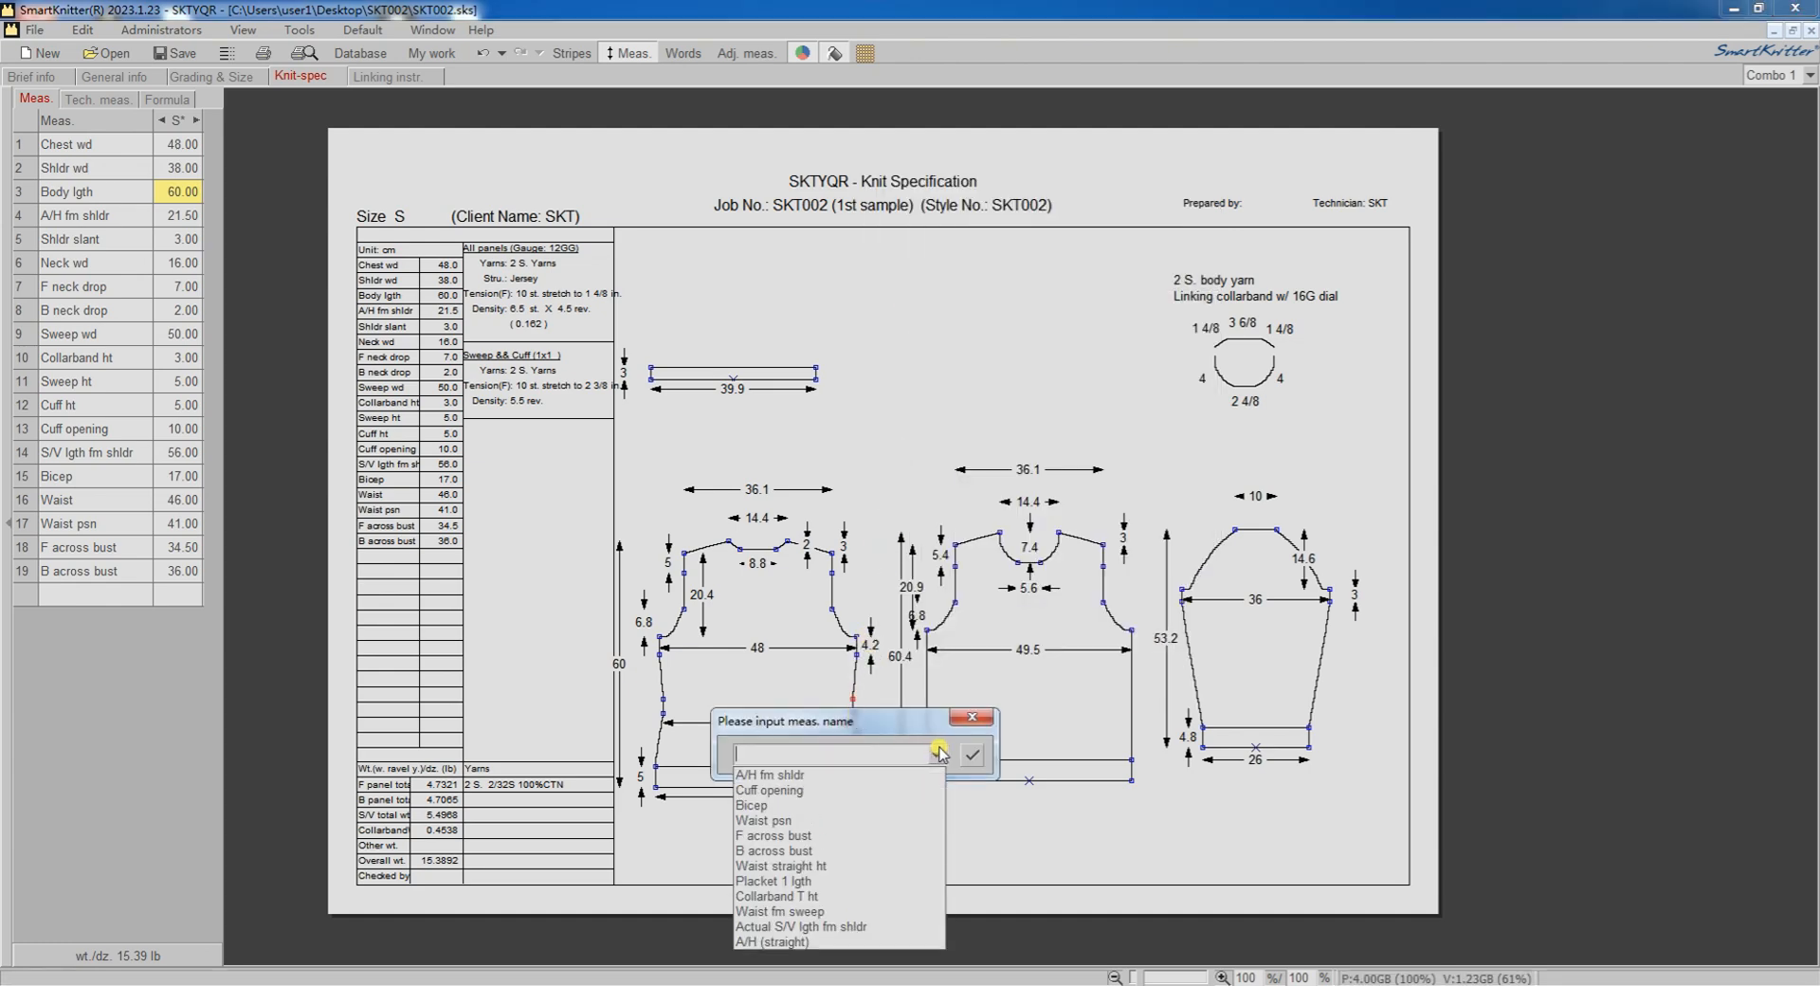
pyautogui.click(817, 866)
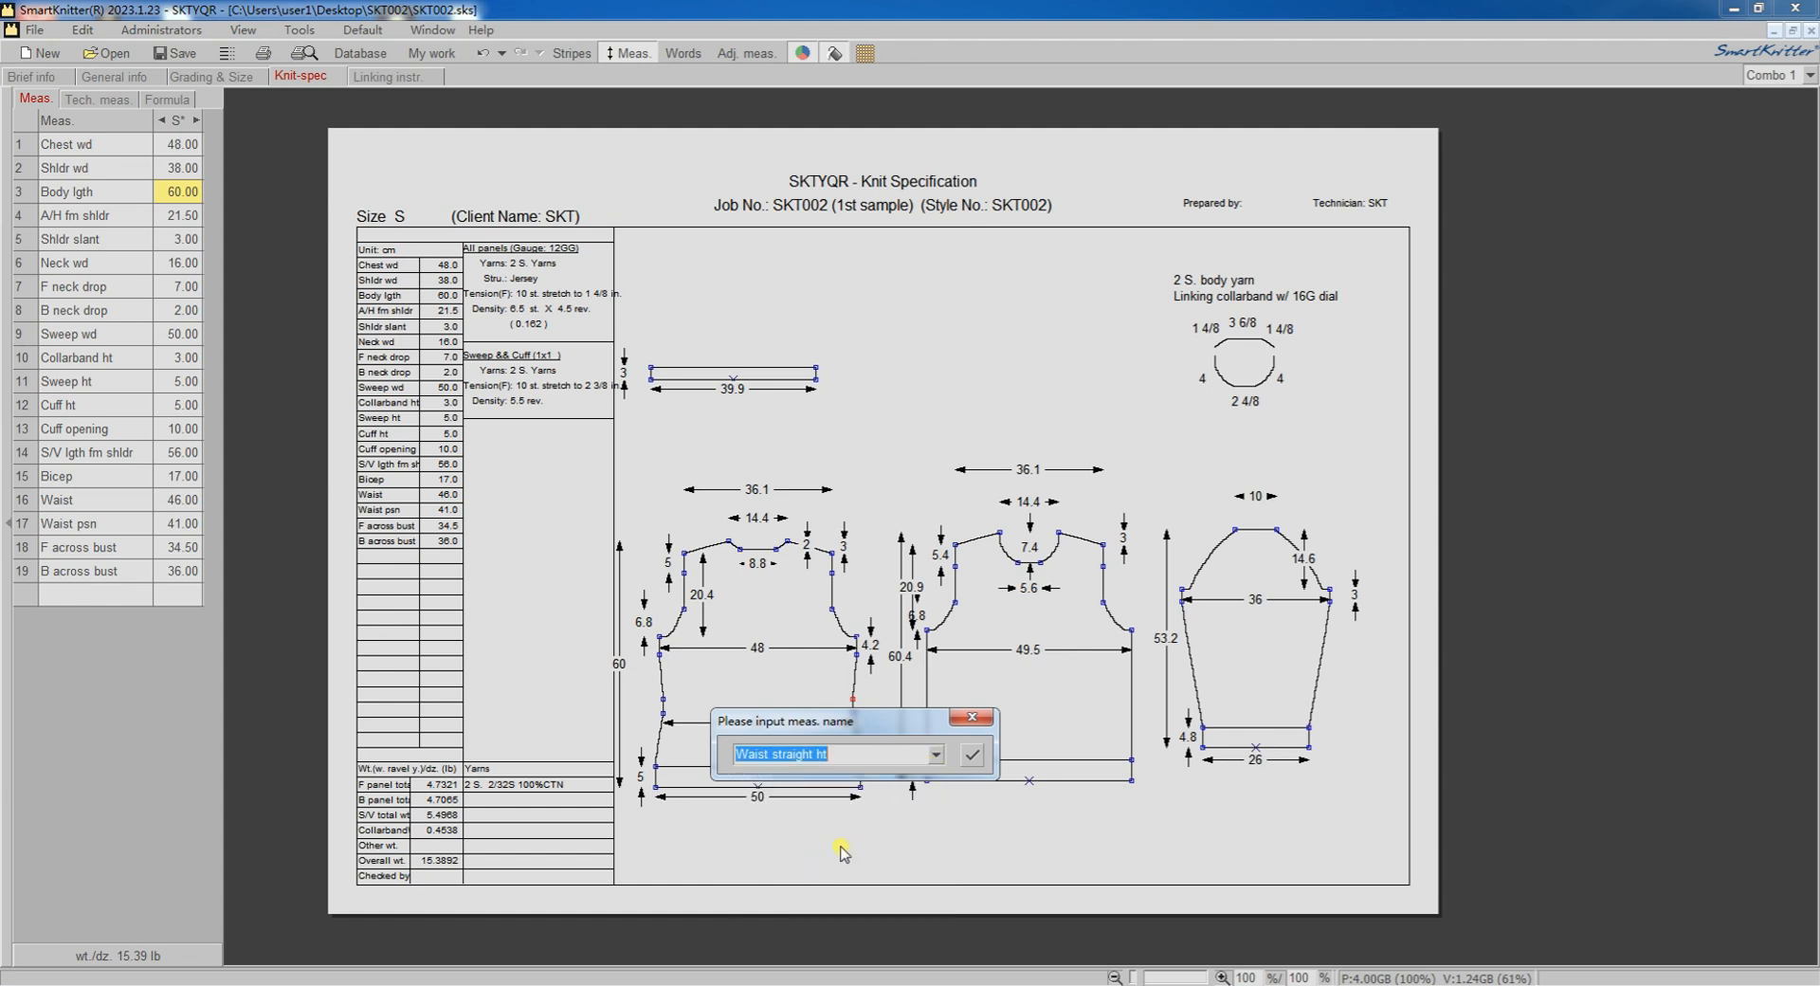
pyautogui.click(972, 756)
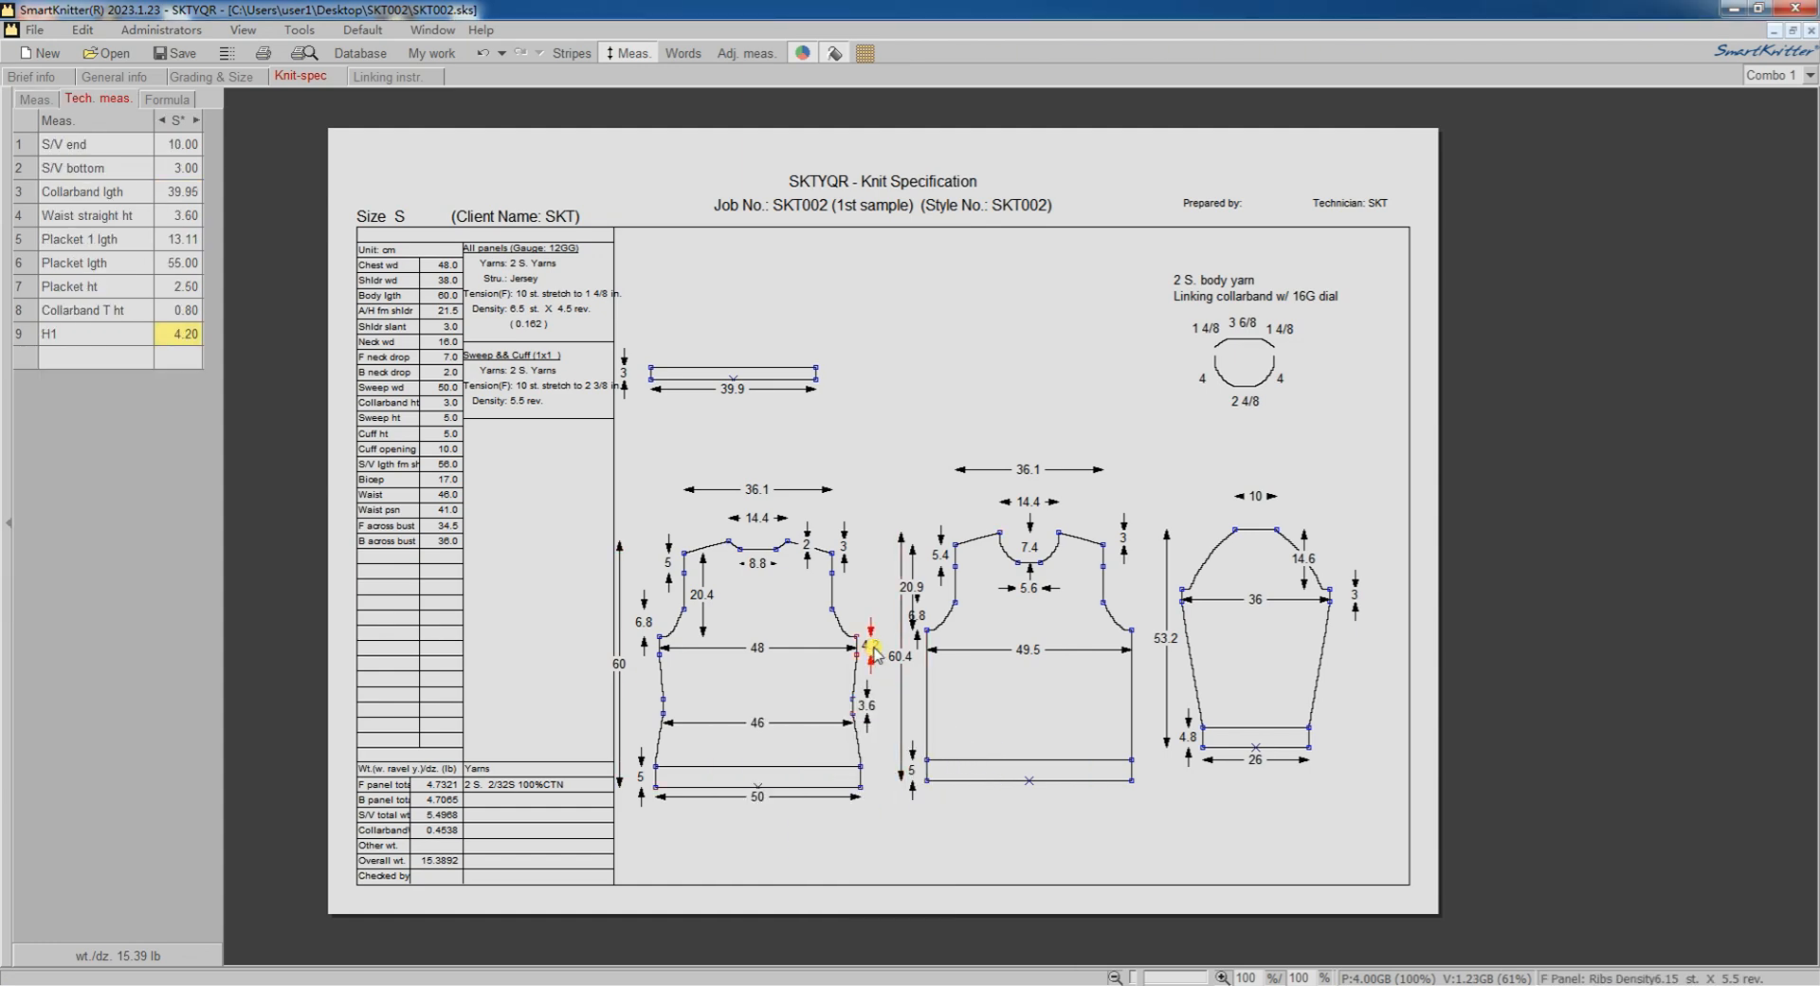
# Step: Set both technical measurements, H1 and Waist straight ht, to 3 cm
pyautogui.doubleClick(182, 331)
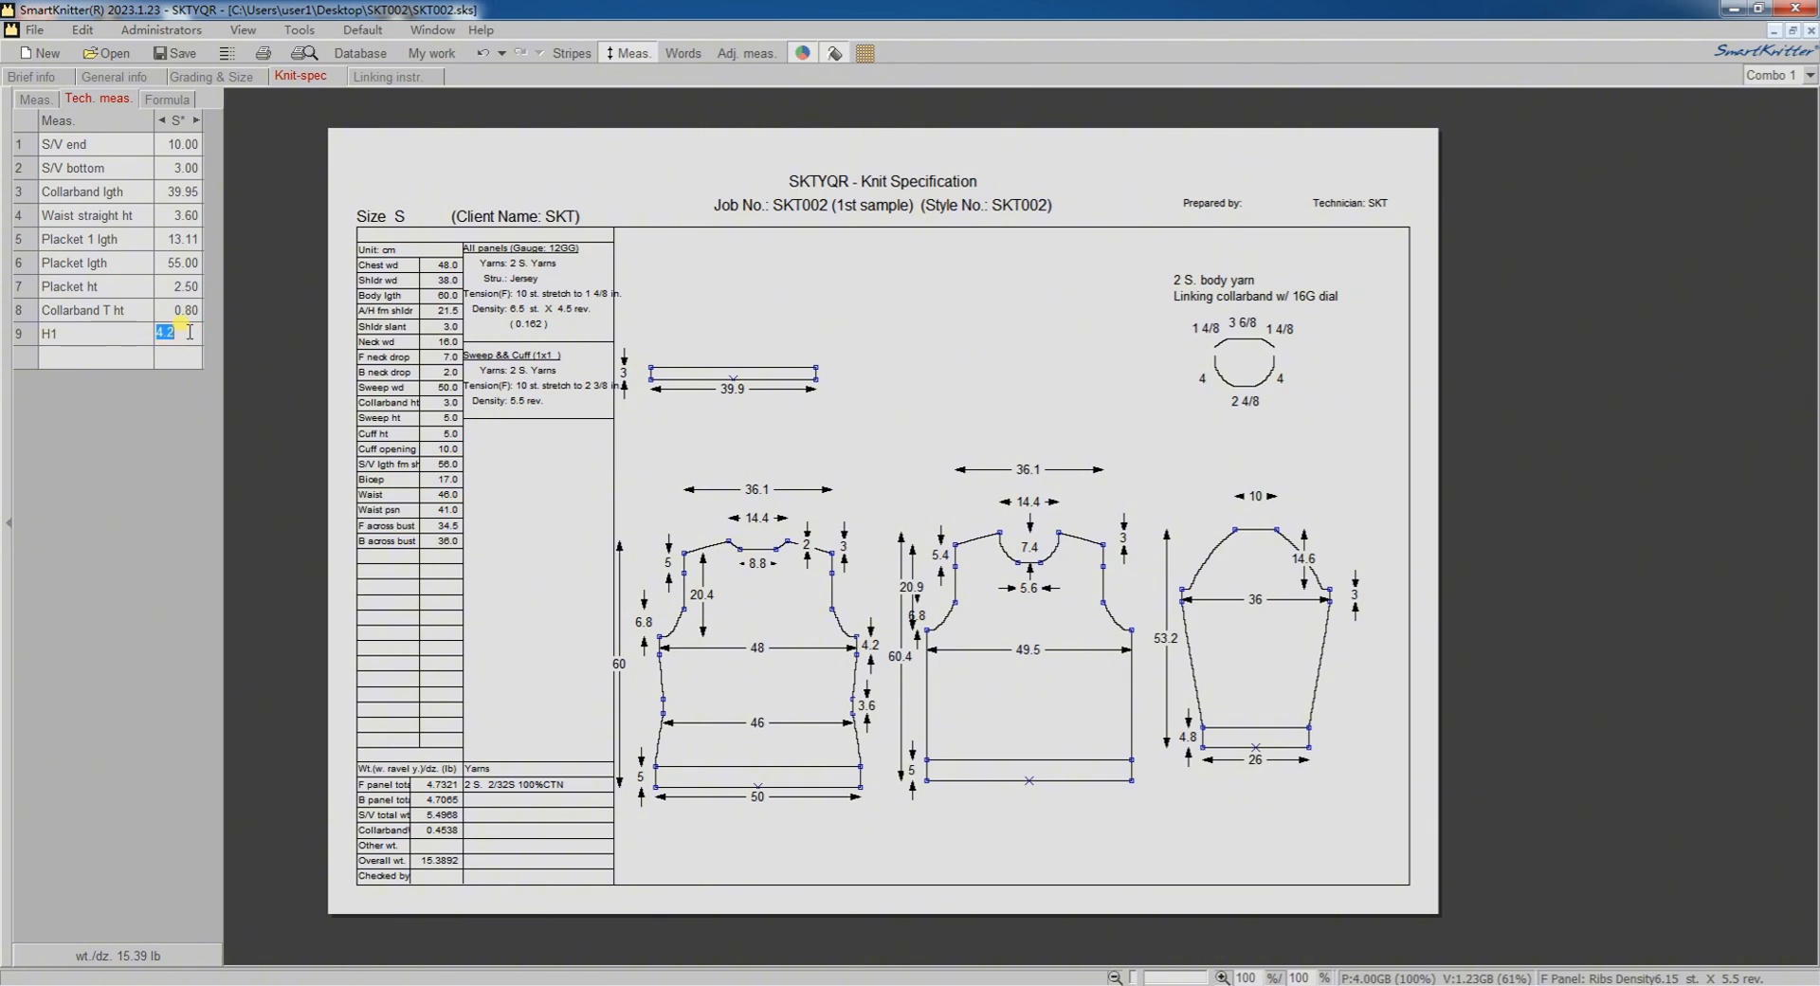
pyautogui.write('3')
pyautogui.press('Return')
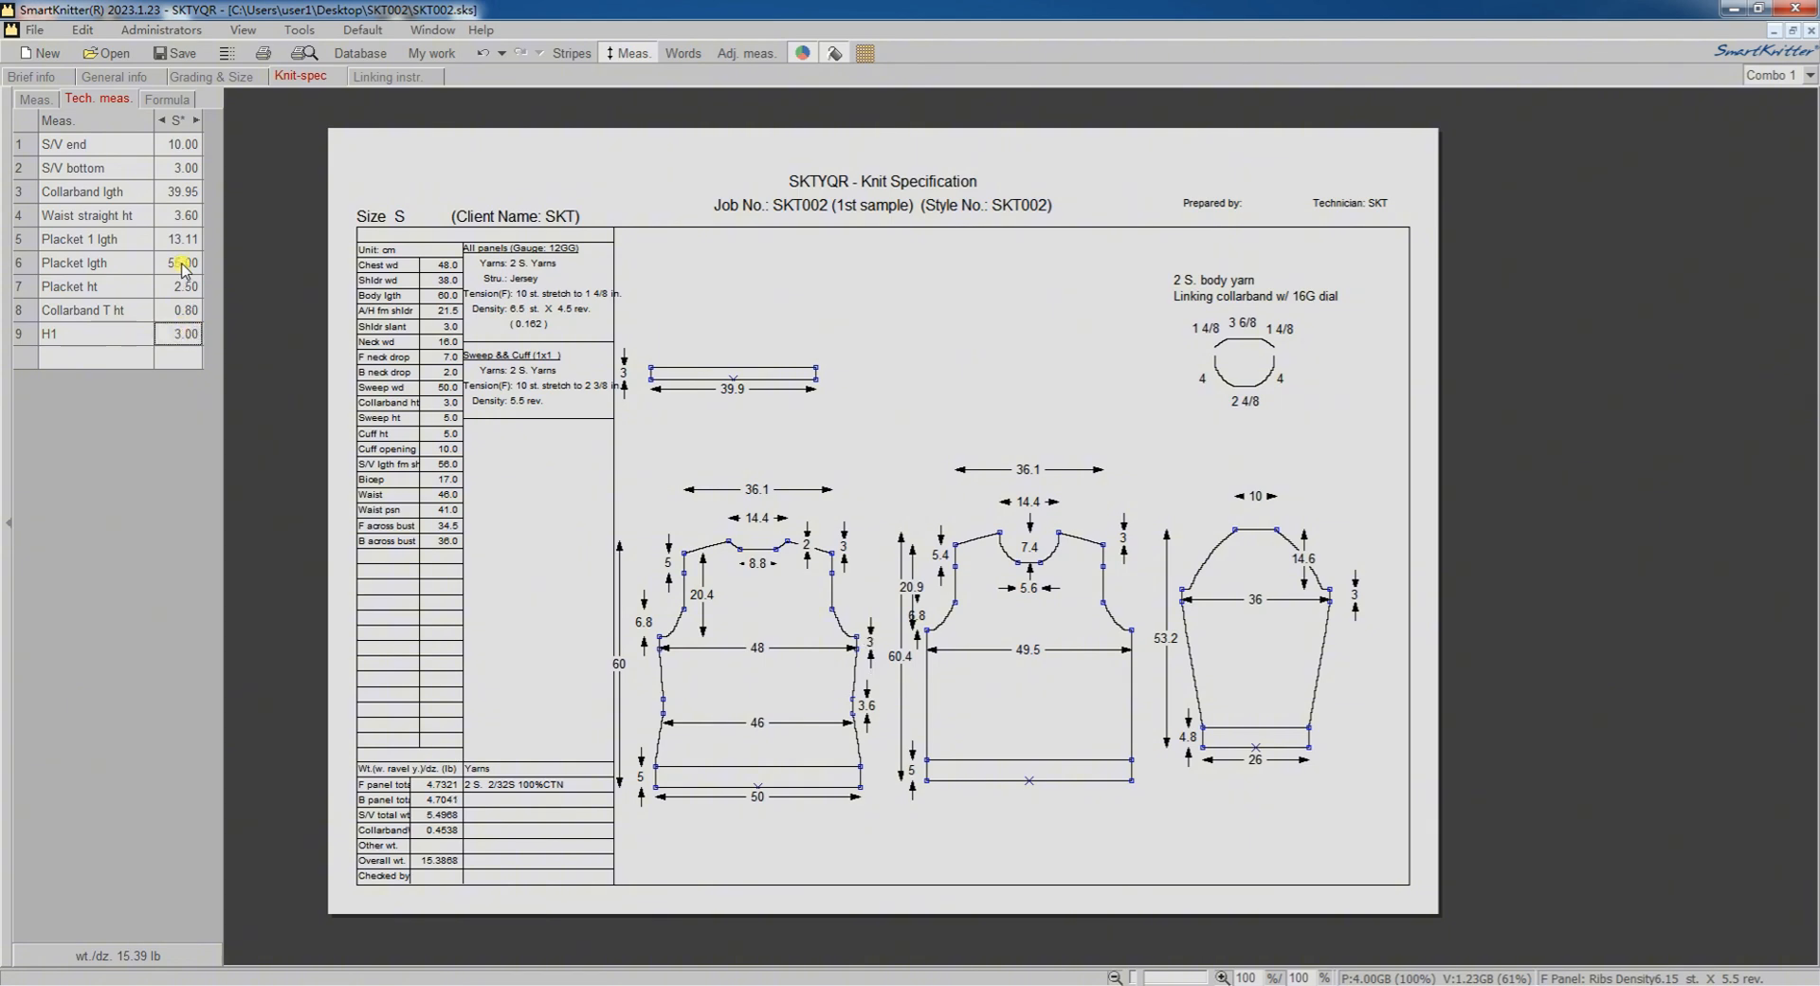
pyautogui.click(87, 216)
pyautogui.click(183, 216)
pyautogui.click(187, 216)
pyautogui.write('3')
pyautogui.press('Return')
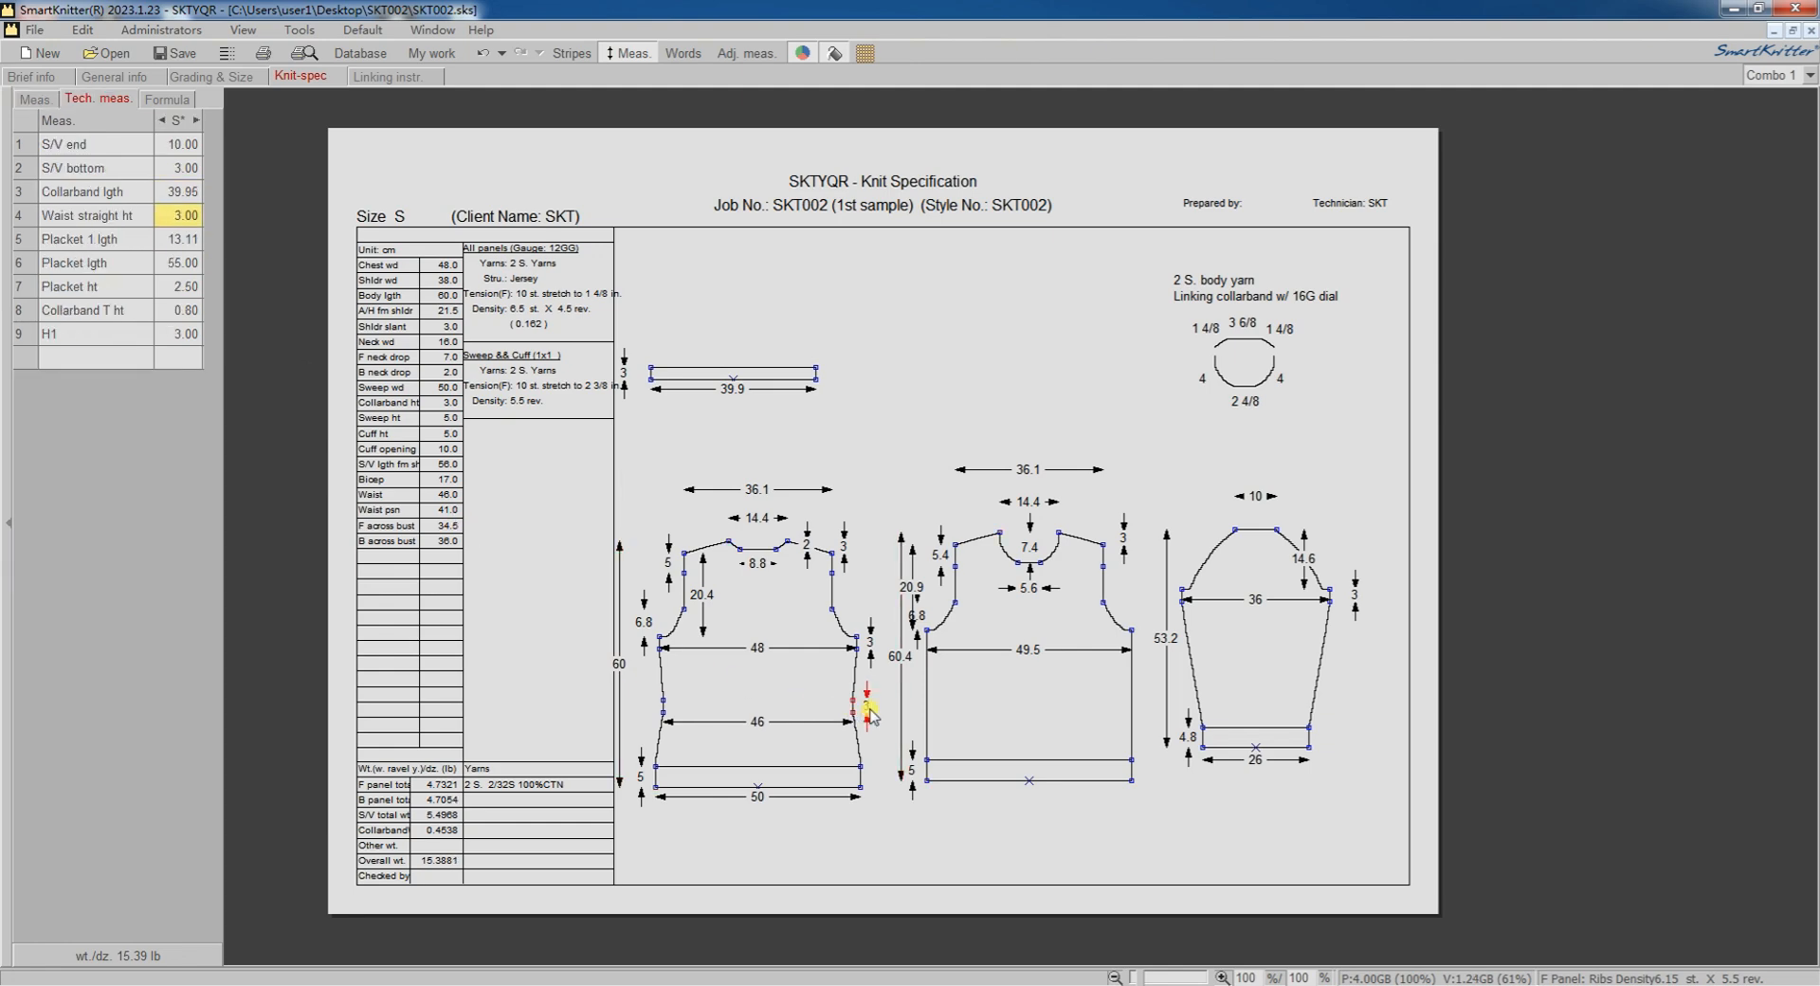
# Step: Add a vertical measurement from the back panel's bottom corner to its lower waist node and assign Waist fm sweep to it
pyautogui.rightClick(859, 788)
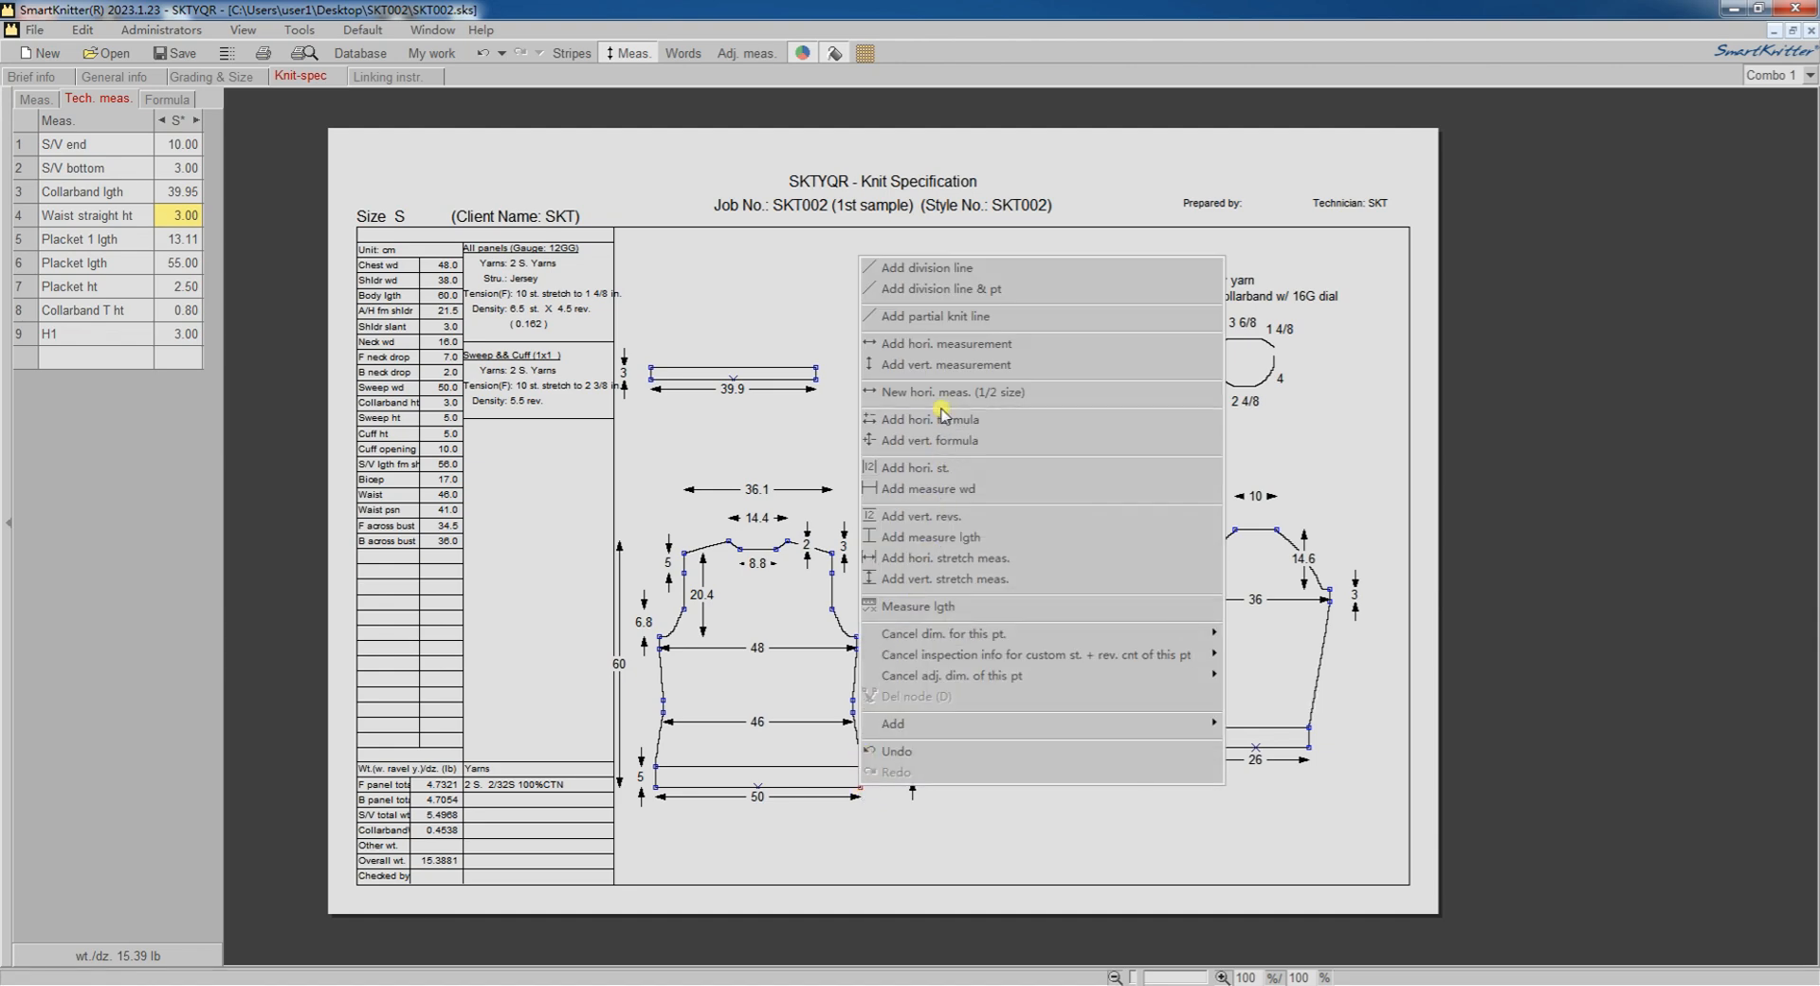
pyautogui.click(925, 370)
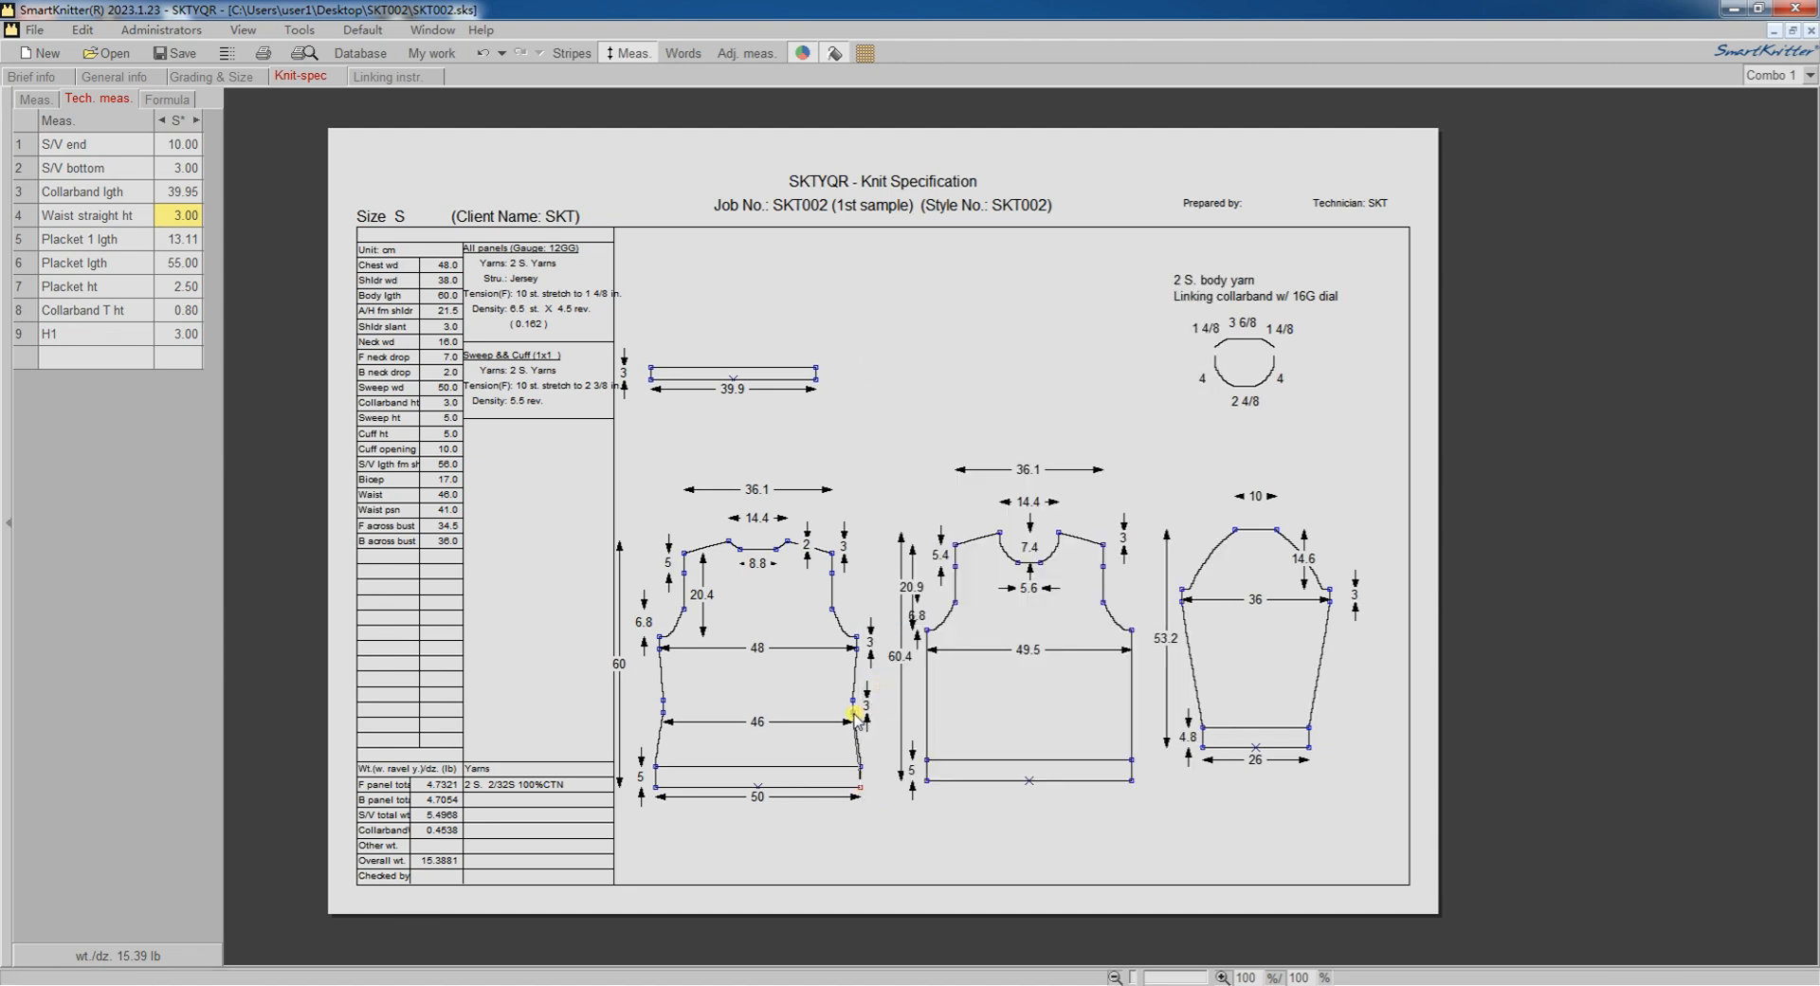
pyautogui.click(853, 713)
pyautogui.click(929, 754)
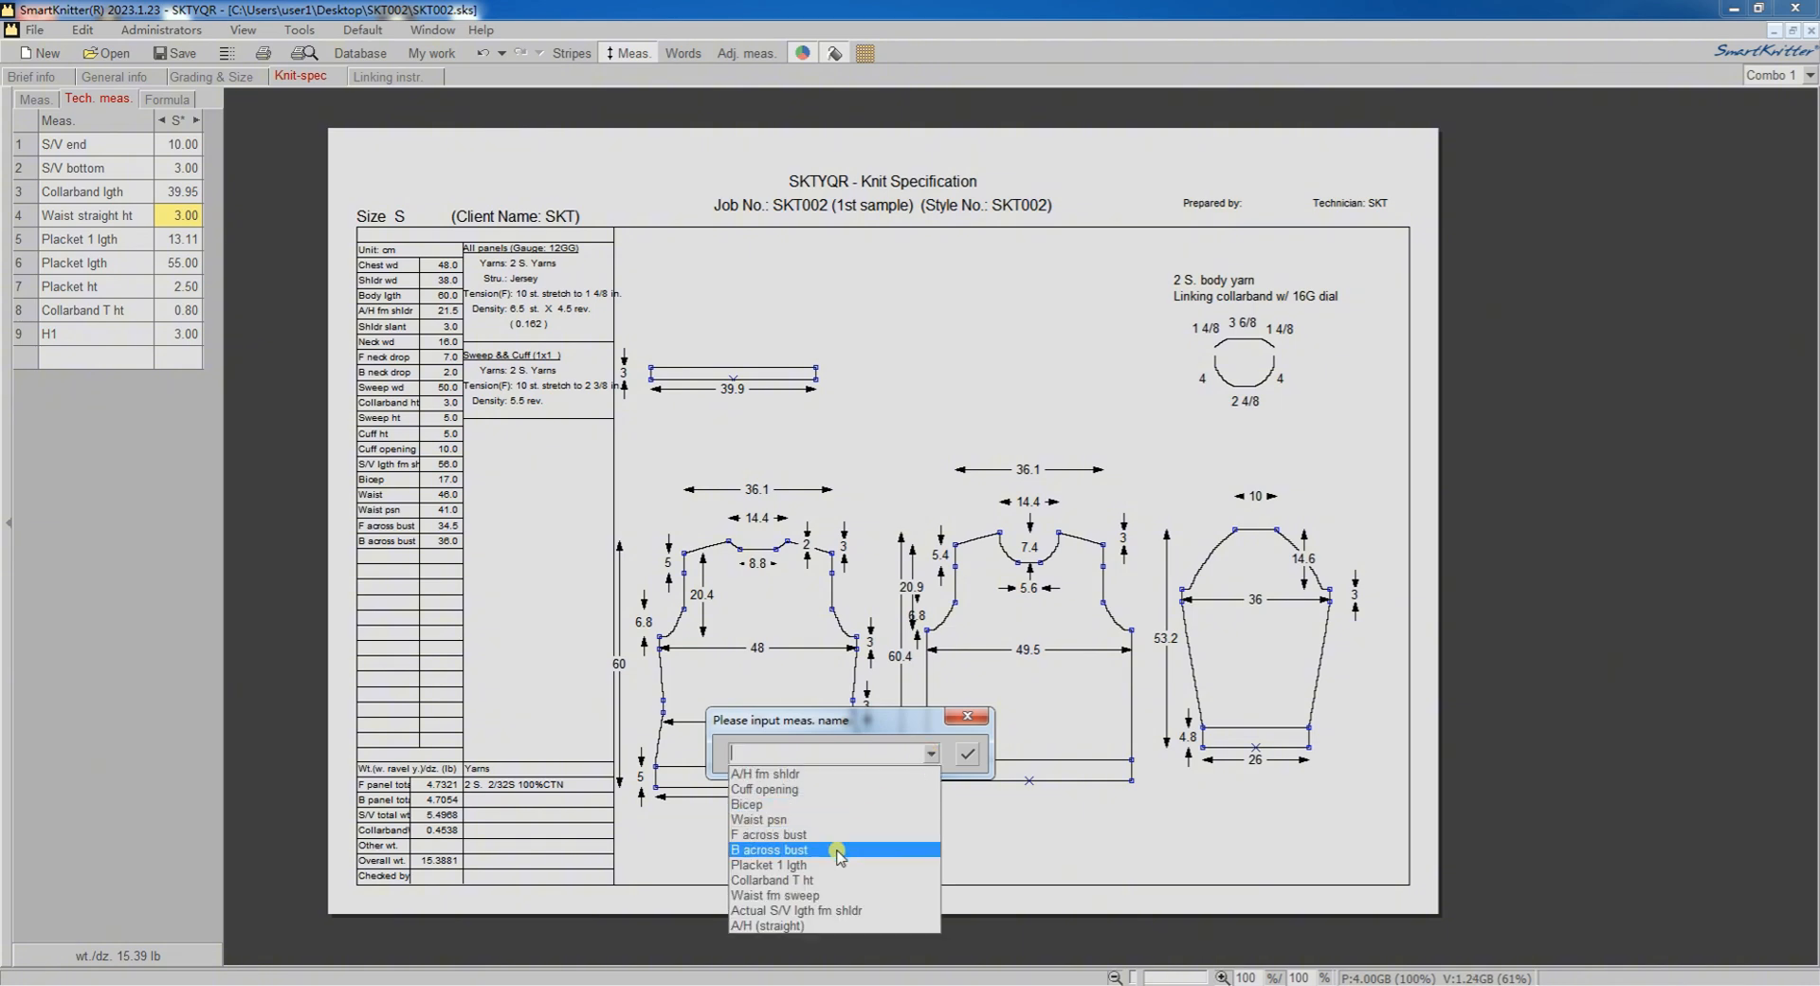
pyautogui.click(823, 895)
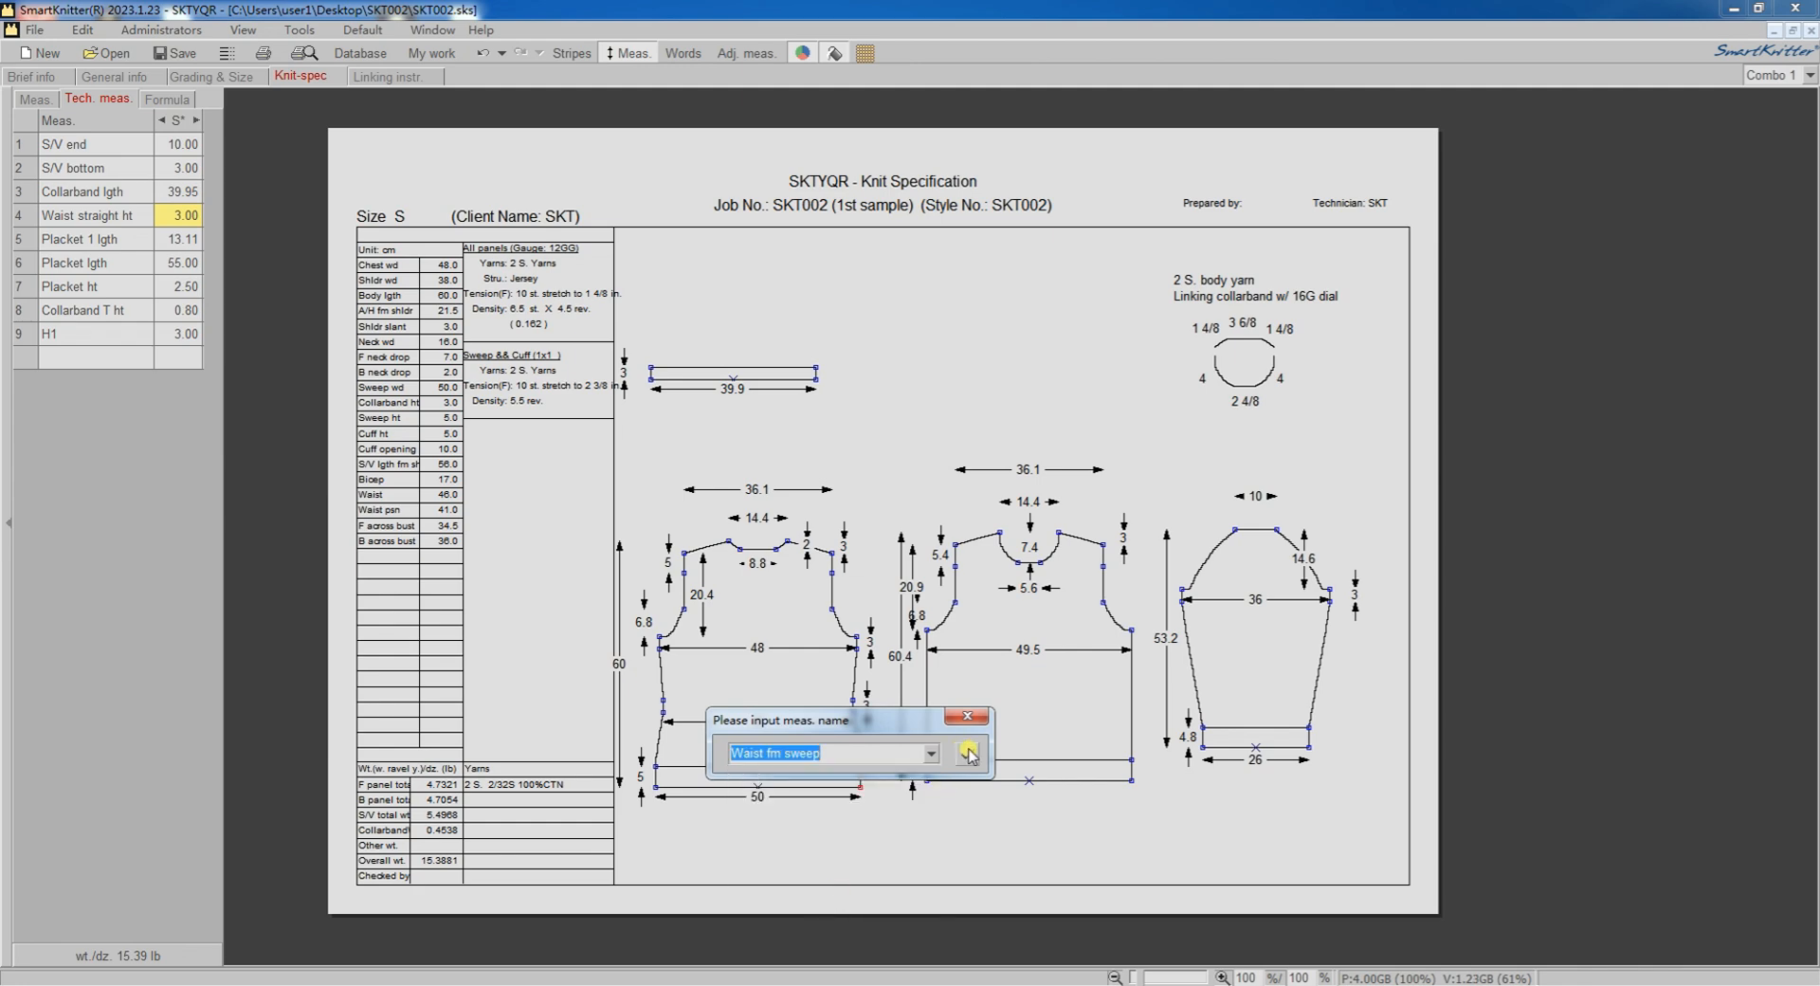
pyautogui.click(962, 755)
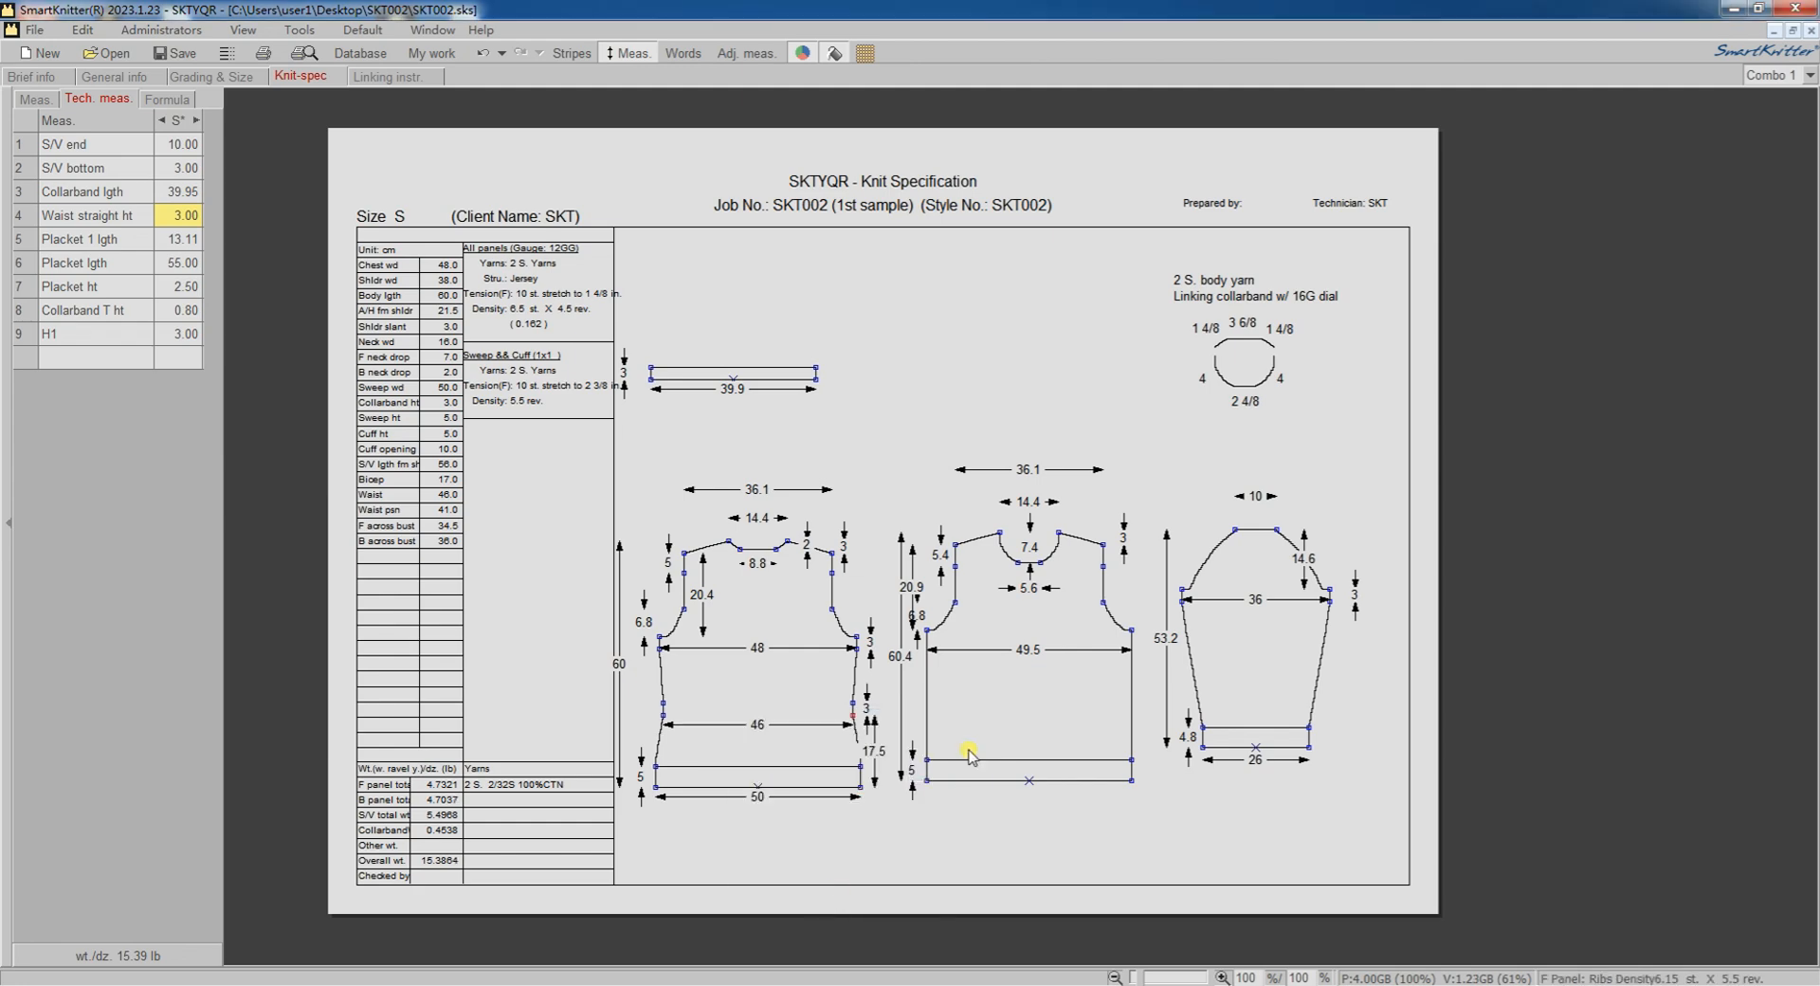
# Step: Check the equation behind the Waist fm sweep measurement and leave the formula setup without changes
pyautogui.click(882, 756)
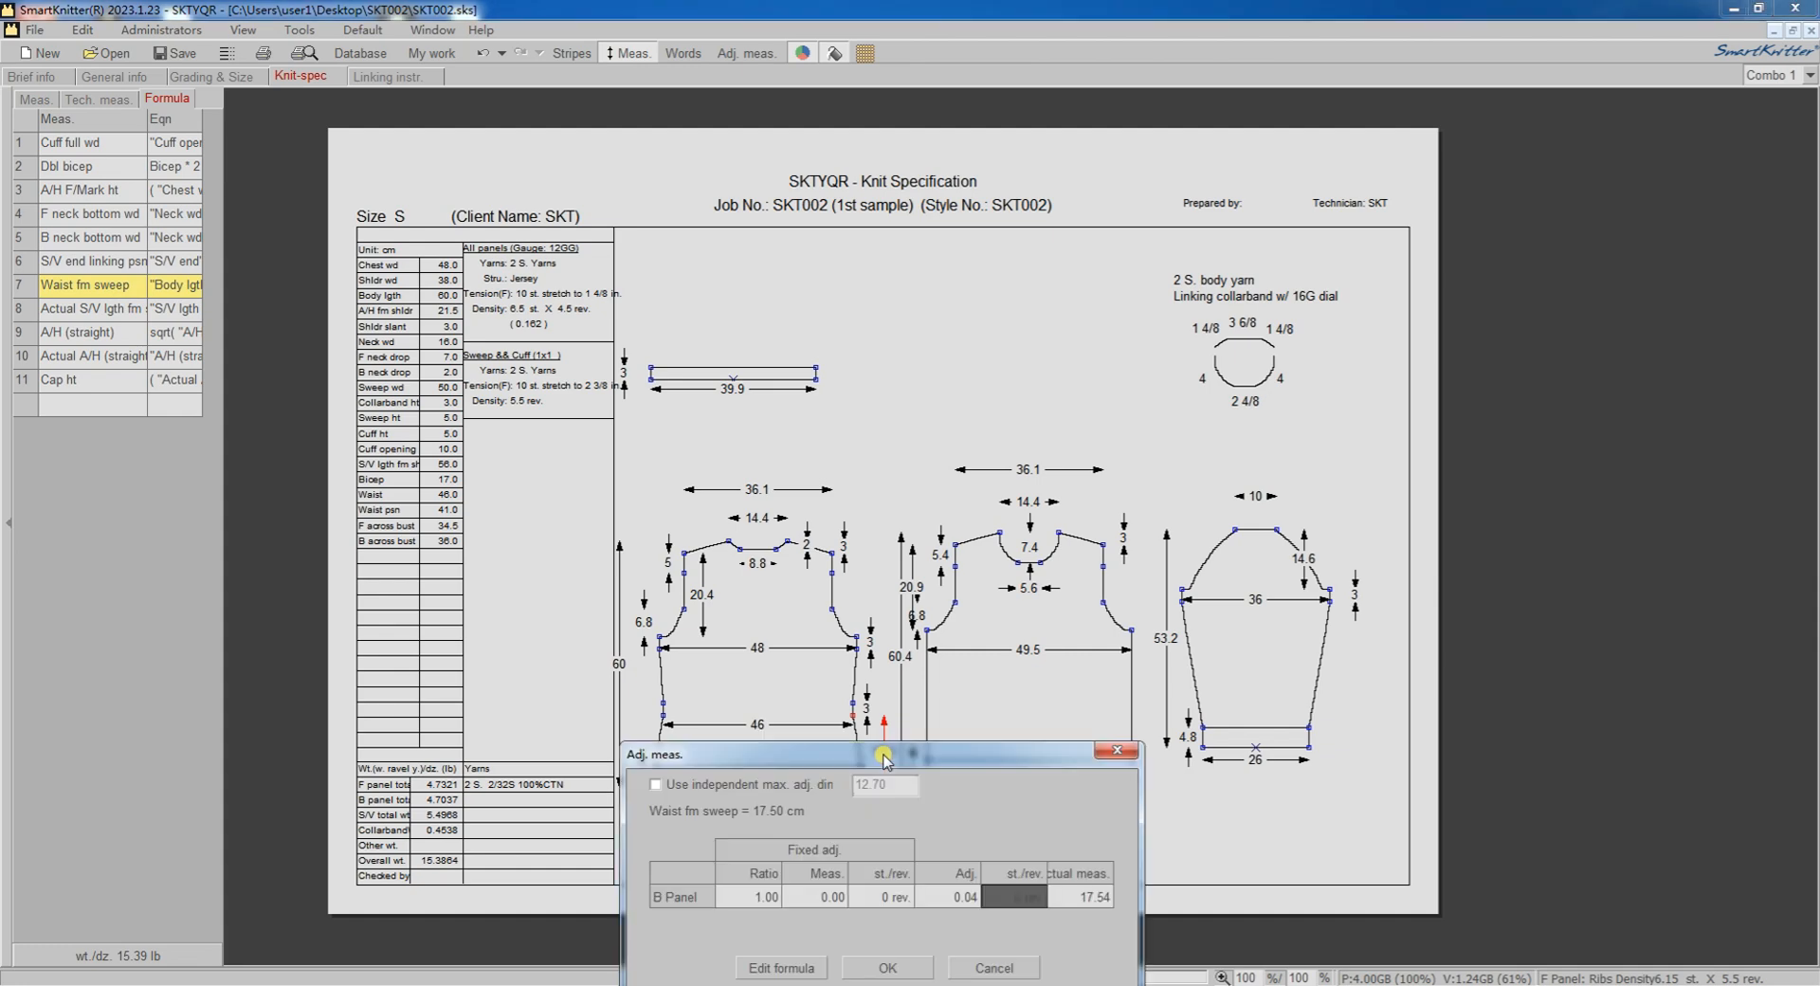
pyautogui.click(780, 967)
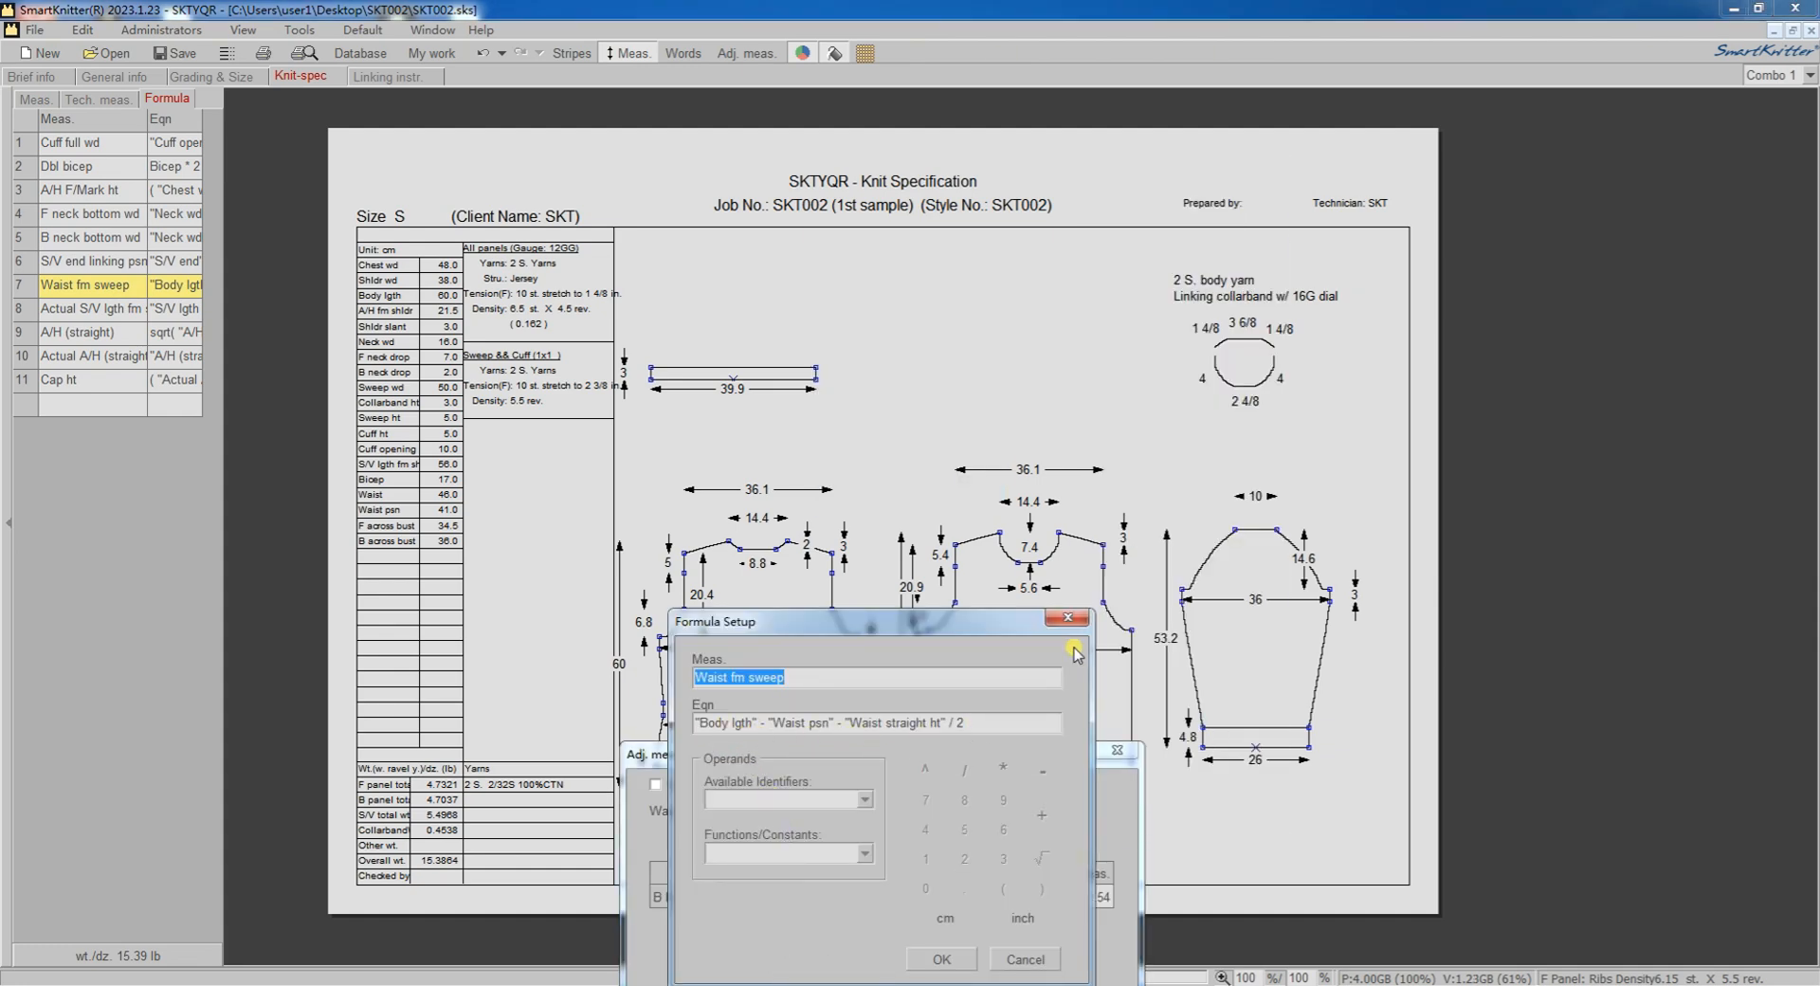
pyautogui.click(1069, 617)
pyautogui.click(1117, 750)
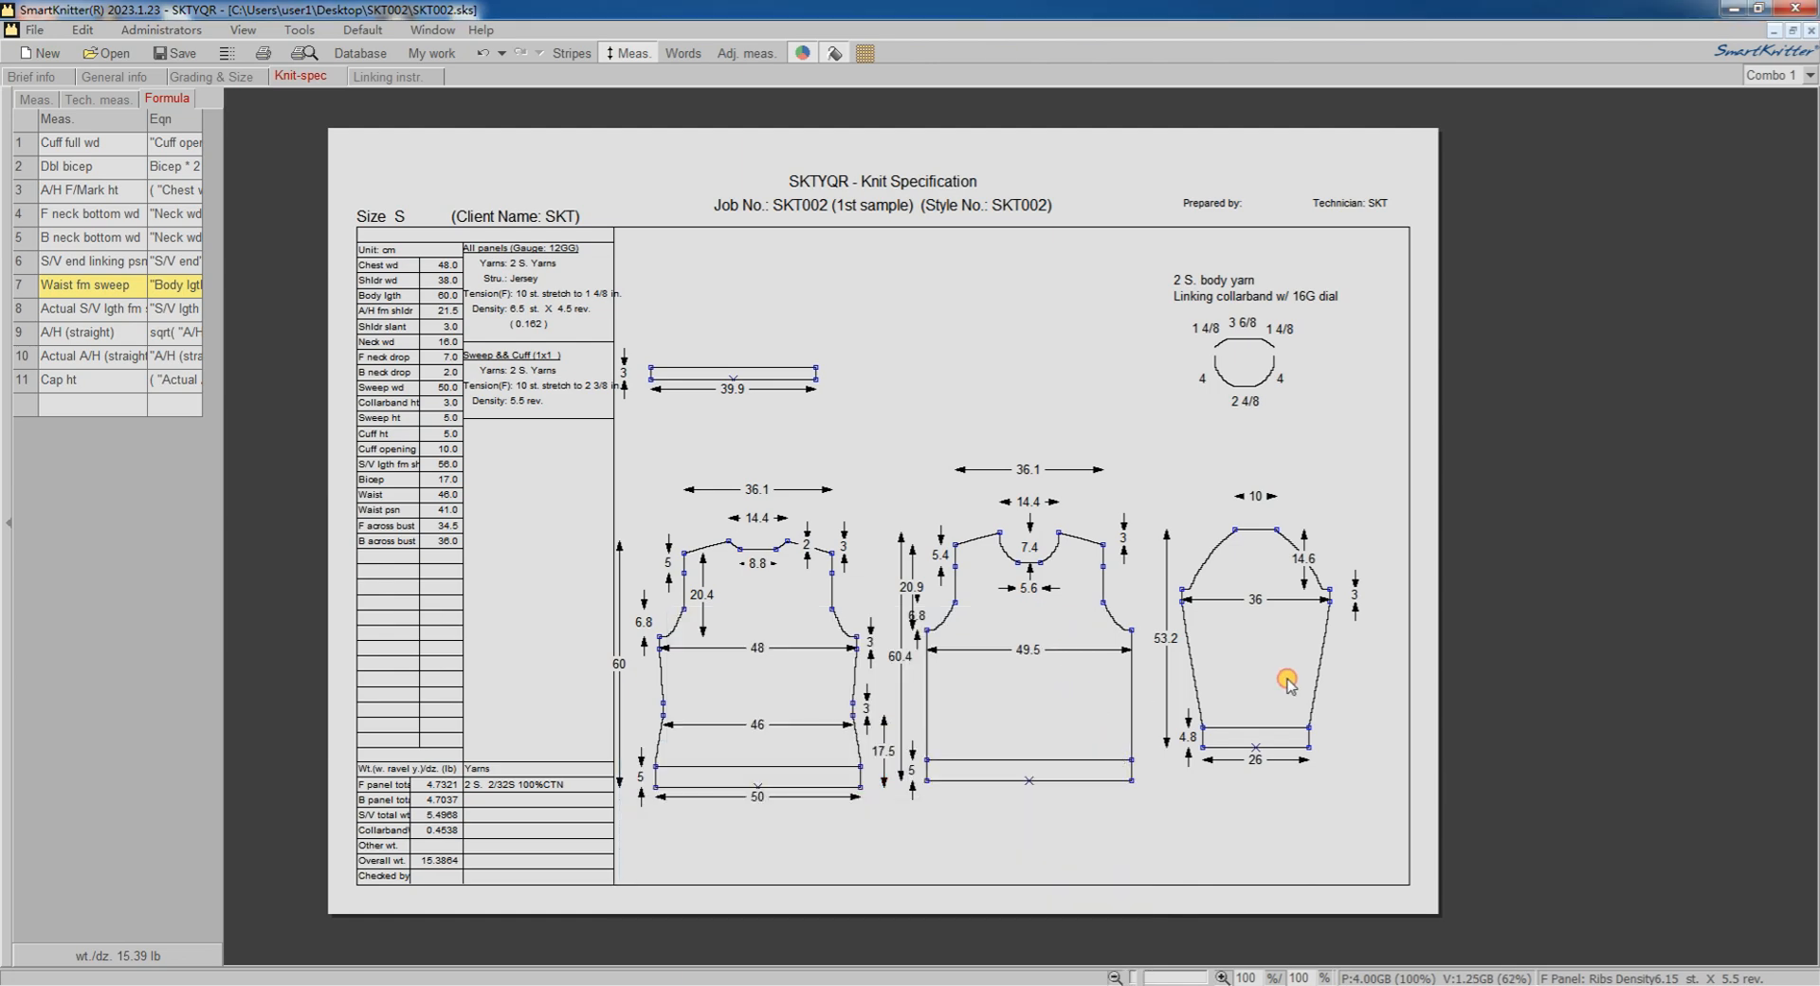
# Step: Move the sleeve and front panel farther from the back panel, and add nodes along the front panel's side edge to form a waist
pyautogui.moveTo(1255, 662); pyautogui.dragTo(1308, 694)
pyautogui.moveTo(1059, 689); pyautogui.dragTo(1095, 700)
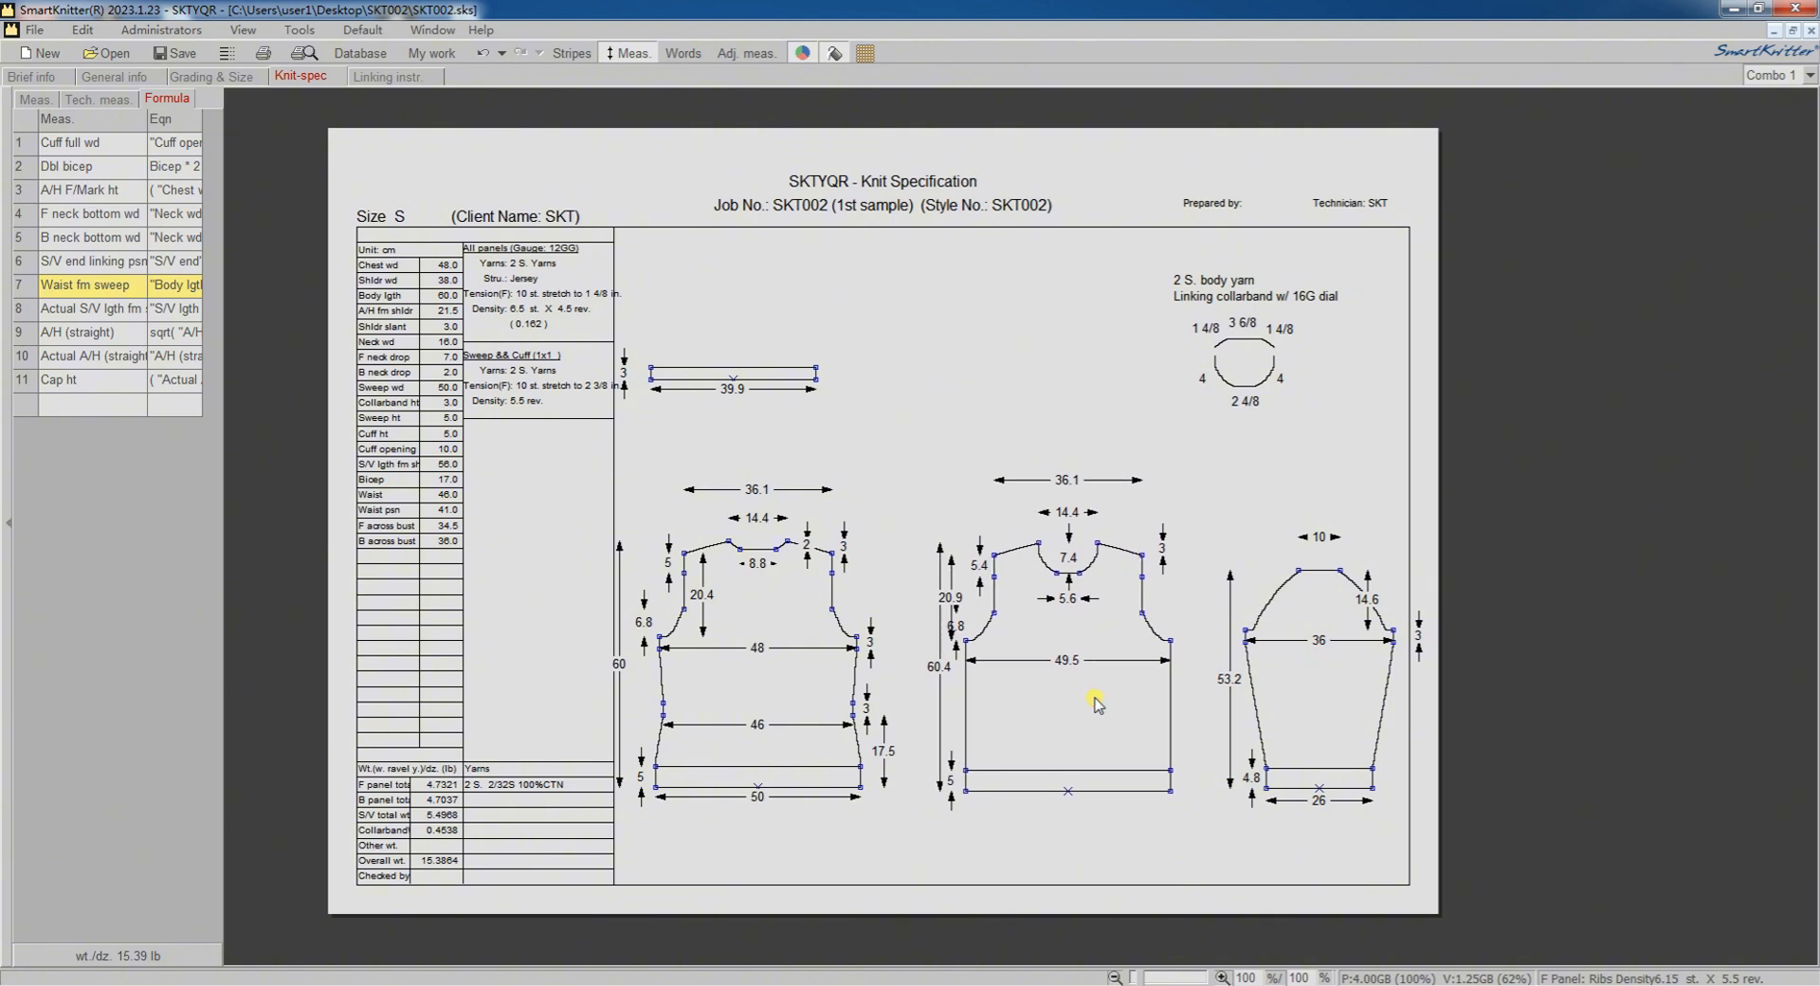
pyautogui.rightClick(967, 703)
pyautogui.click(1047, 104)
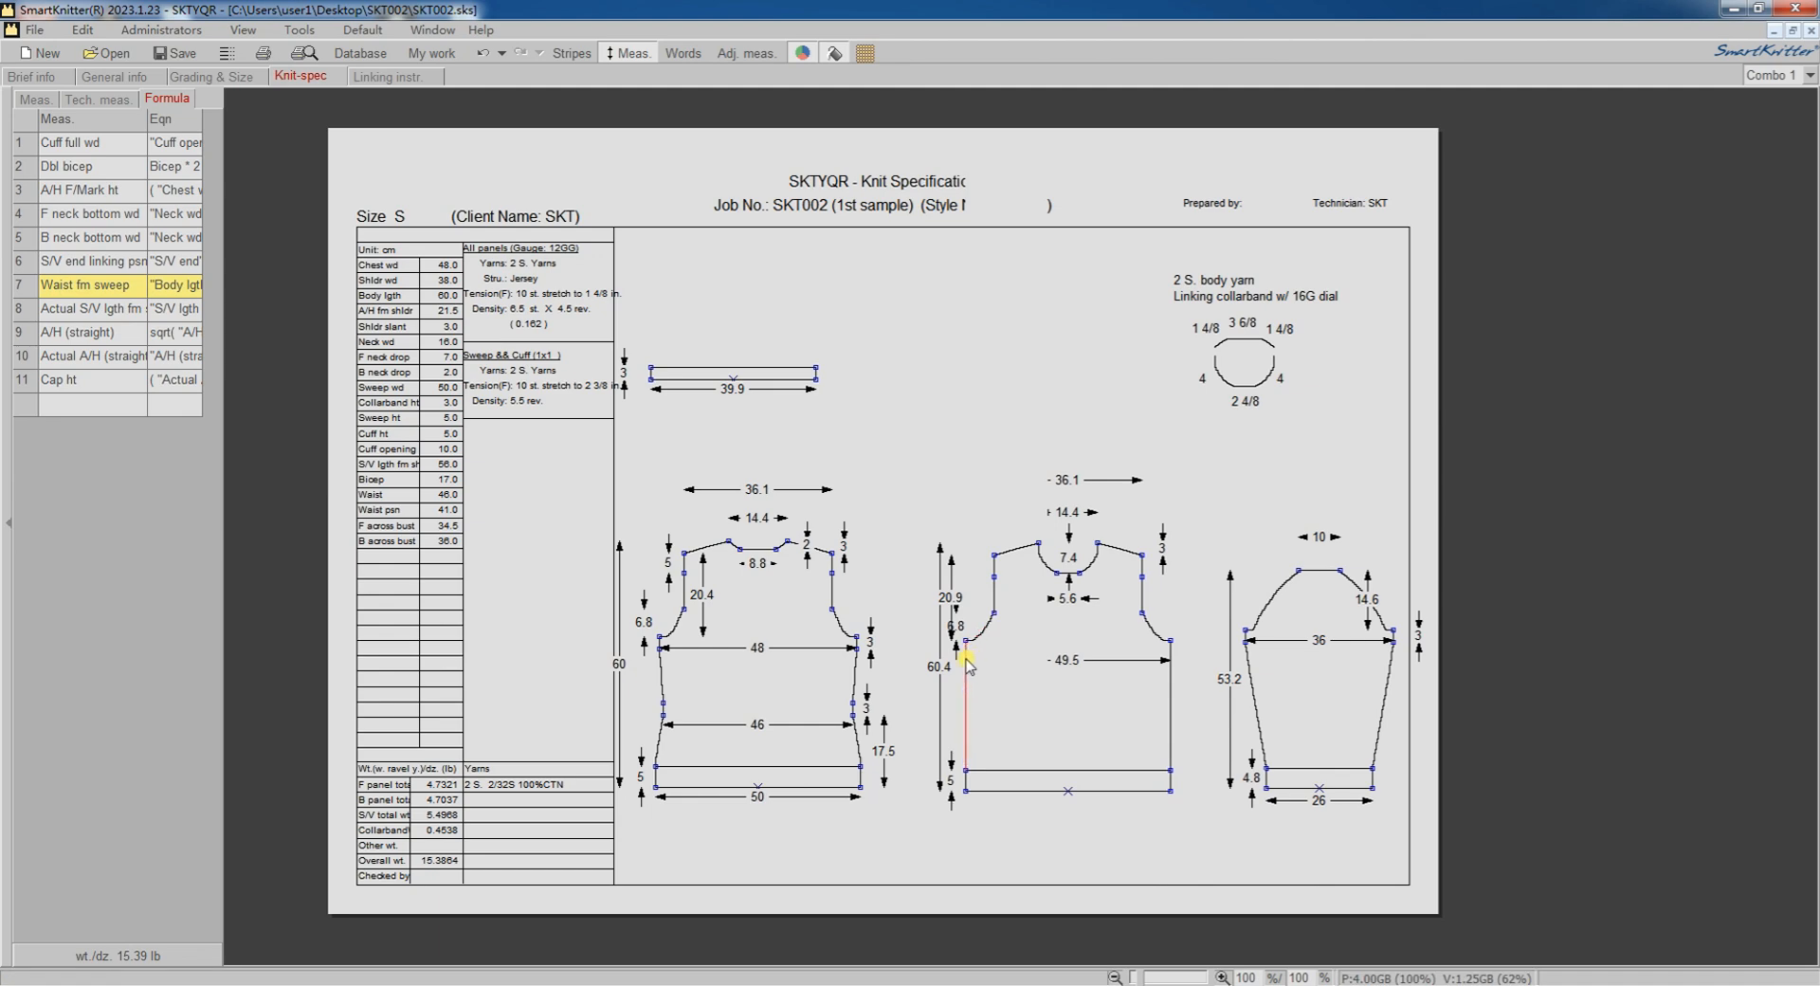
pyautogui.moveTo(967, 659); pyautogui.dragTo(985, 713)
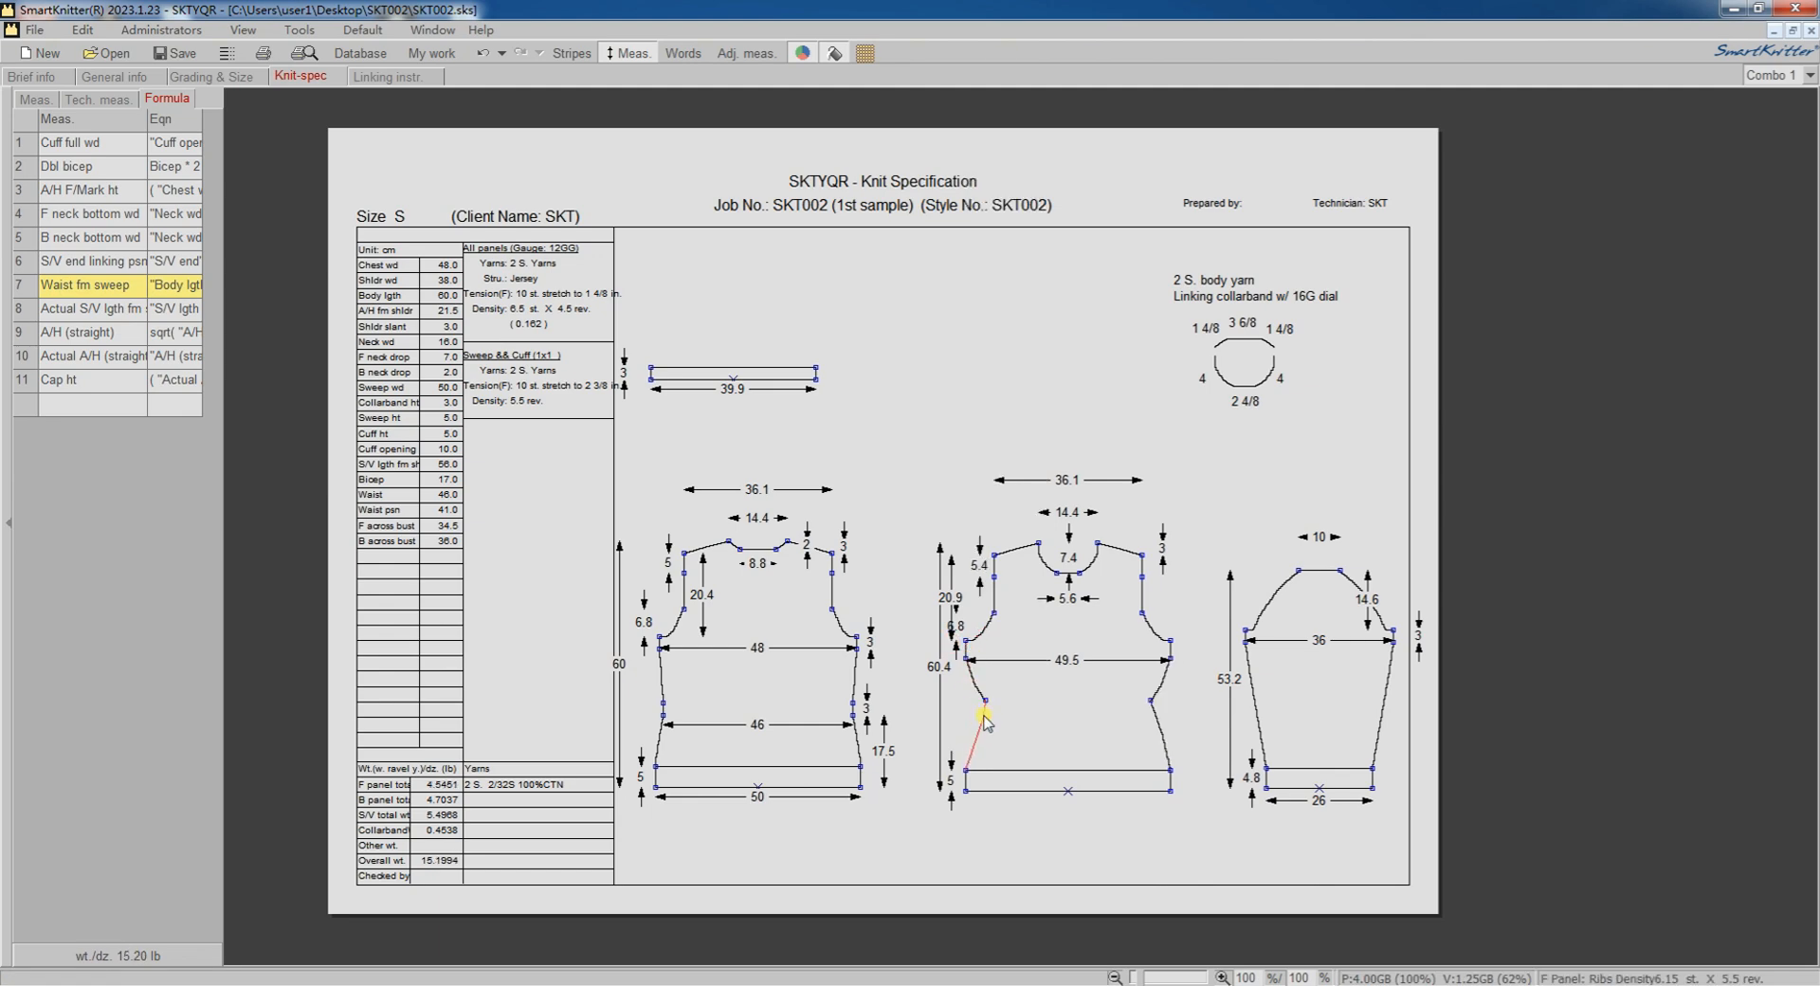
pyautogui.rightClick(1019, 707)
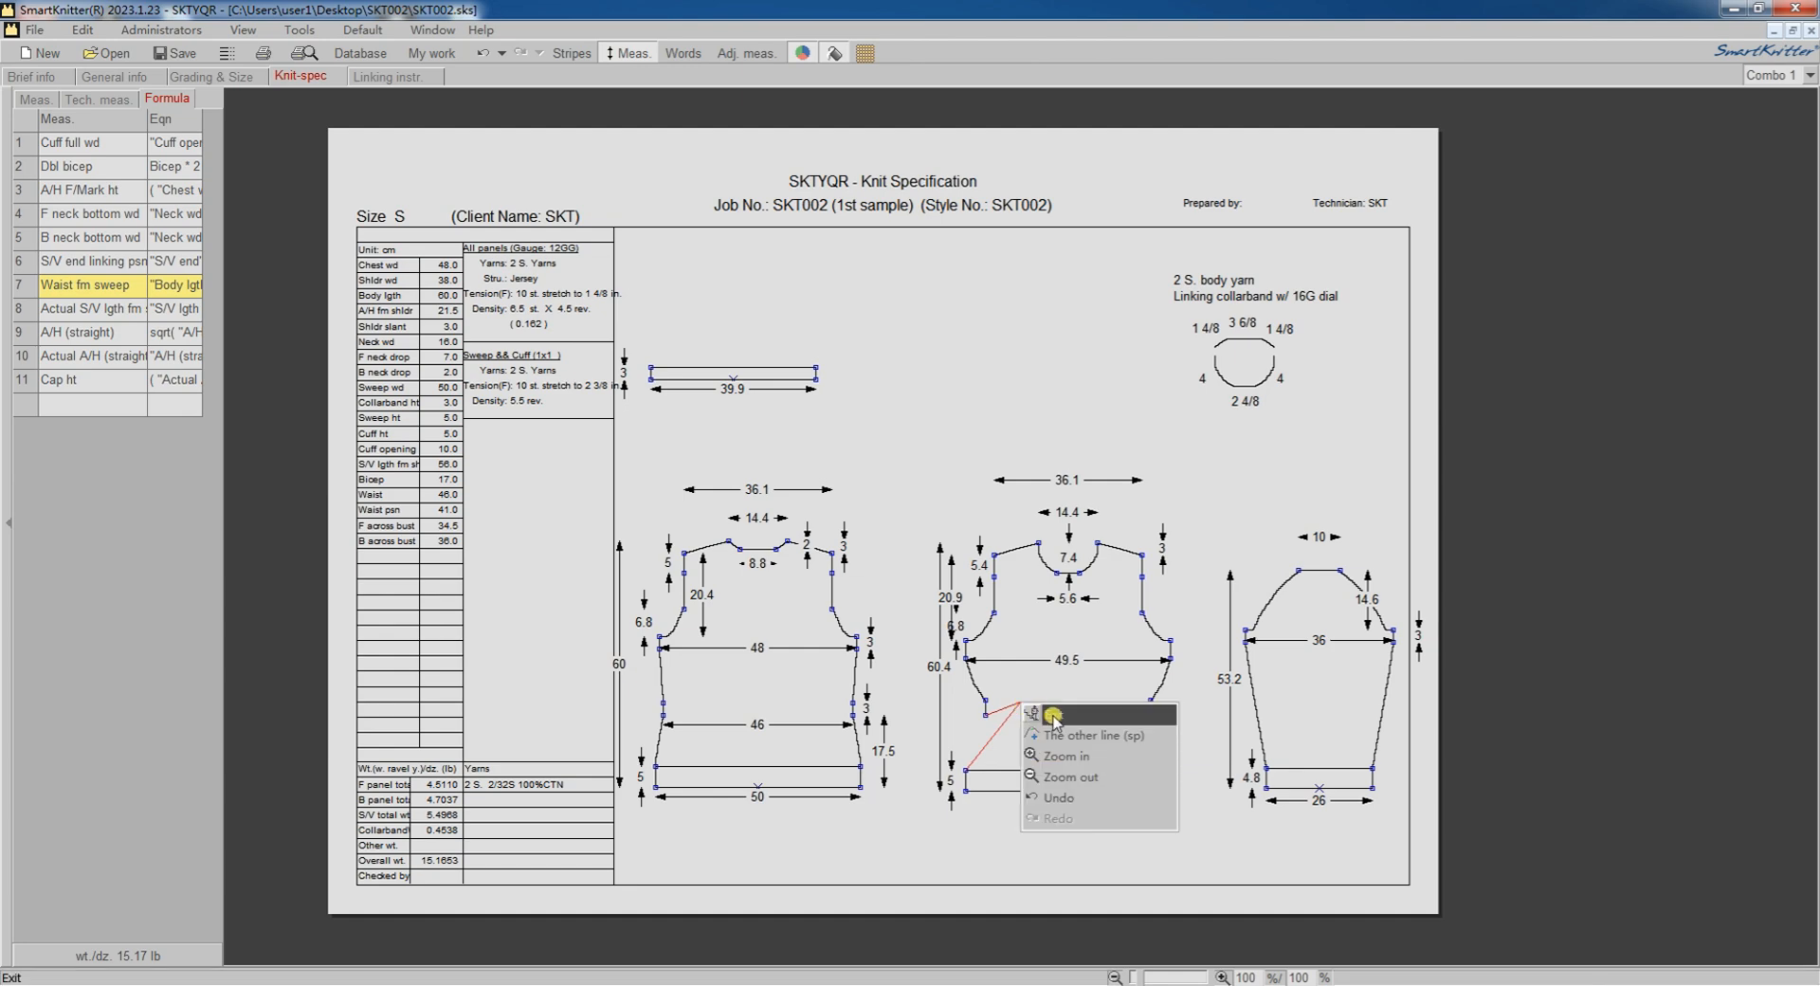
pyautogui.click(1059, 719)
# Step: Apply Sweep wd as a horizontal measurement across the bottom and top edges of the front panel's rib, replacing Chest wd
pyautogui.click(745, 794)
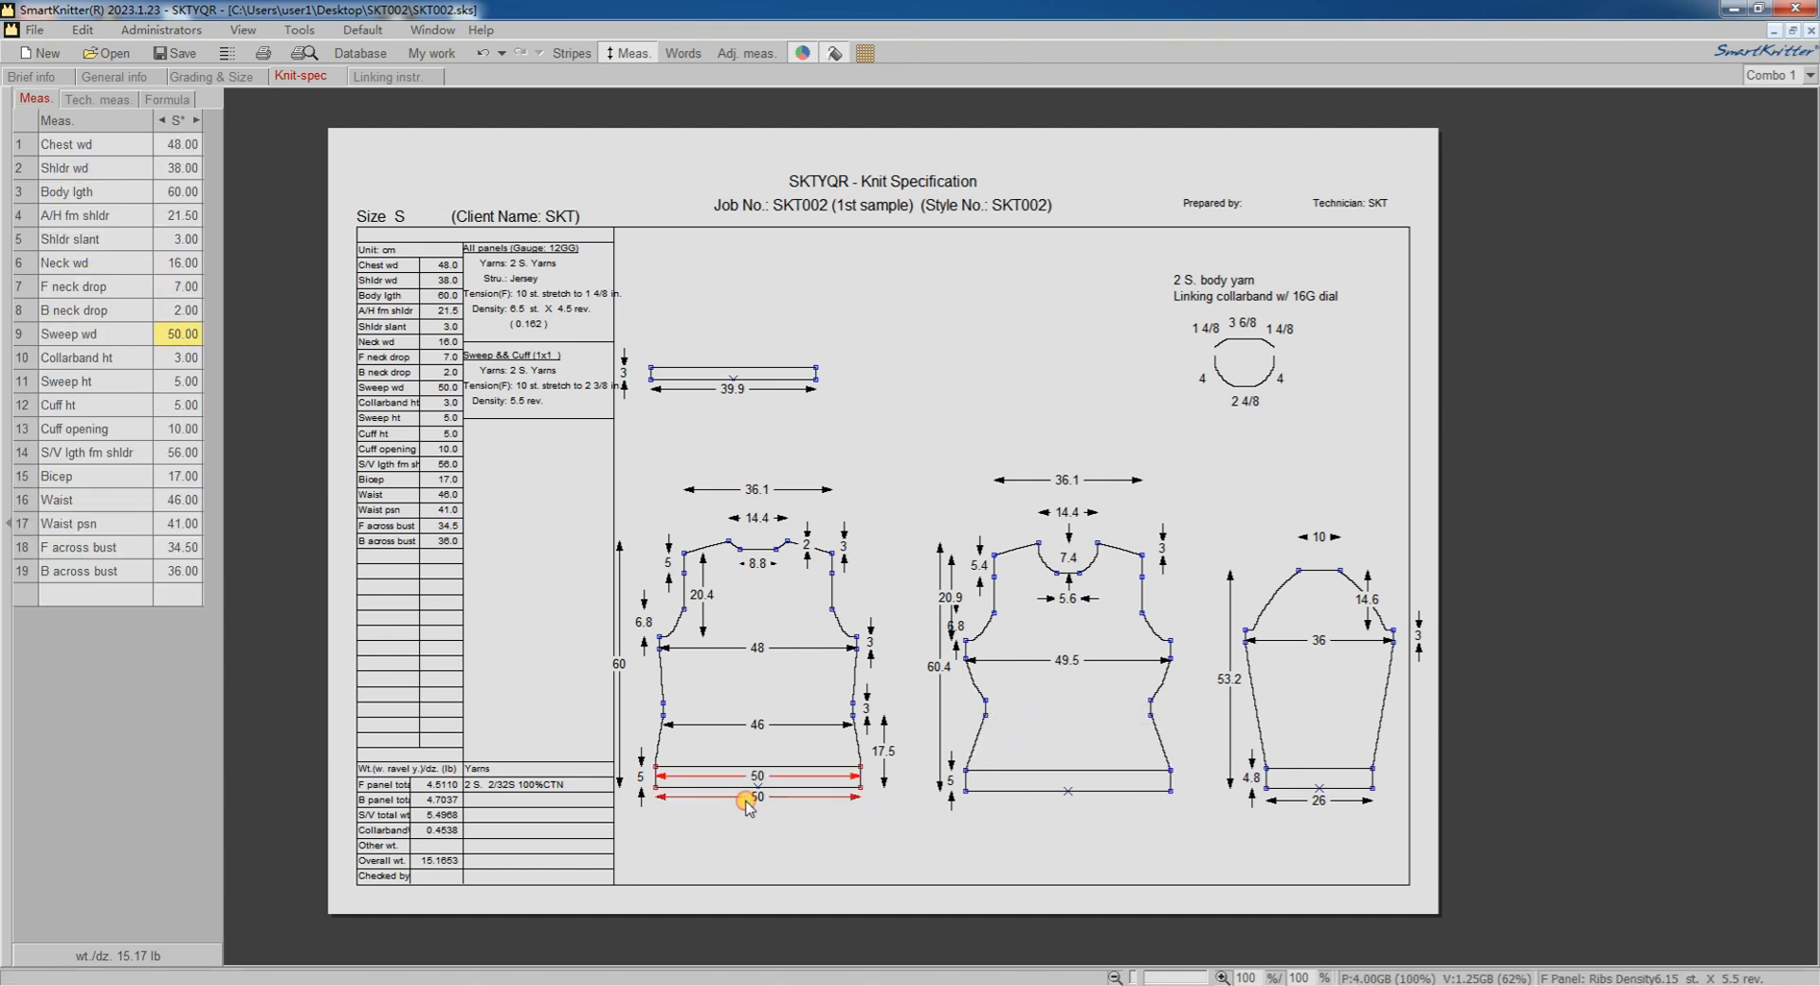
pyautogui.rightClick(745, 797)
pyautogui.click(930, 540)
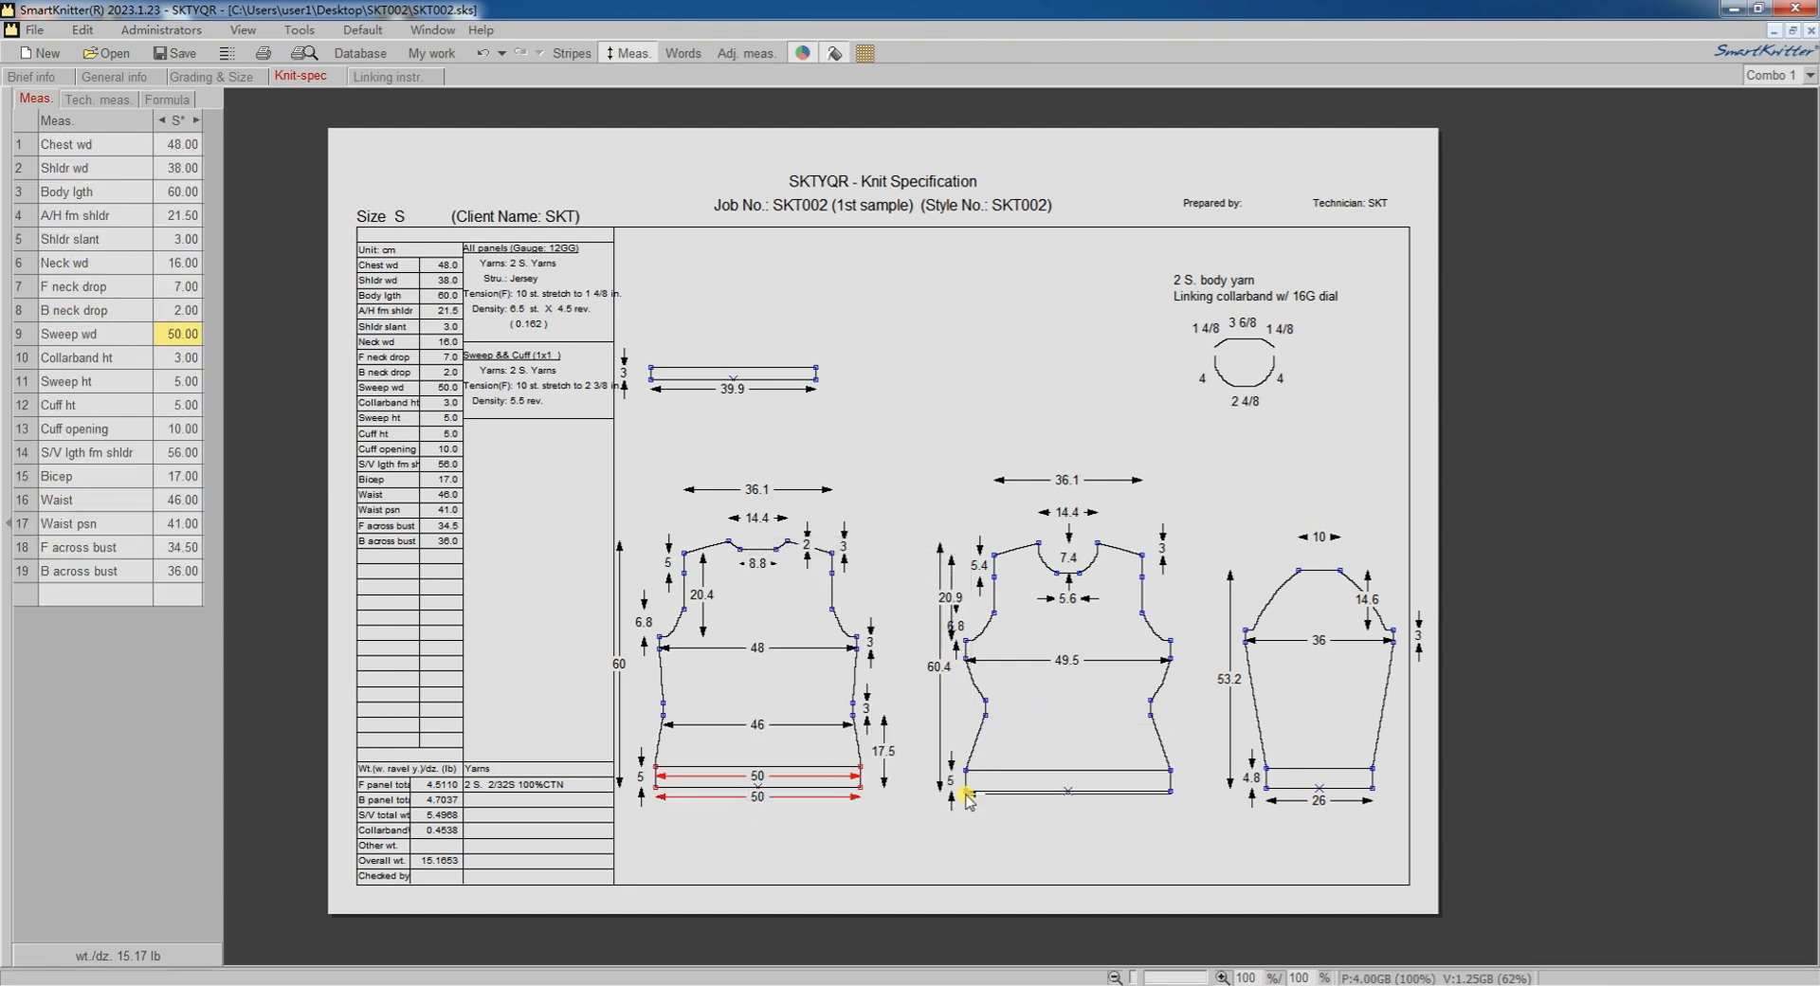
pyautogui.click(1169, 790)
pyautogui.click(927, 538)
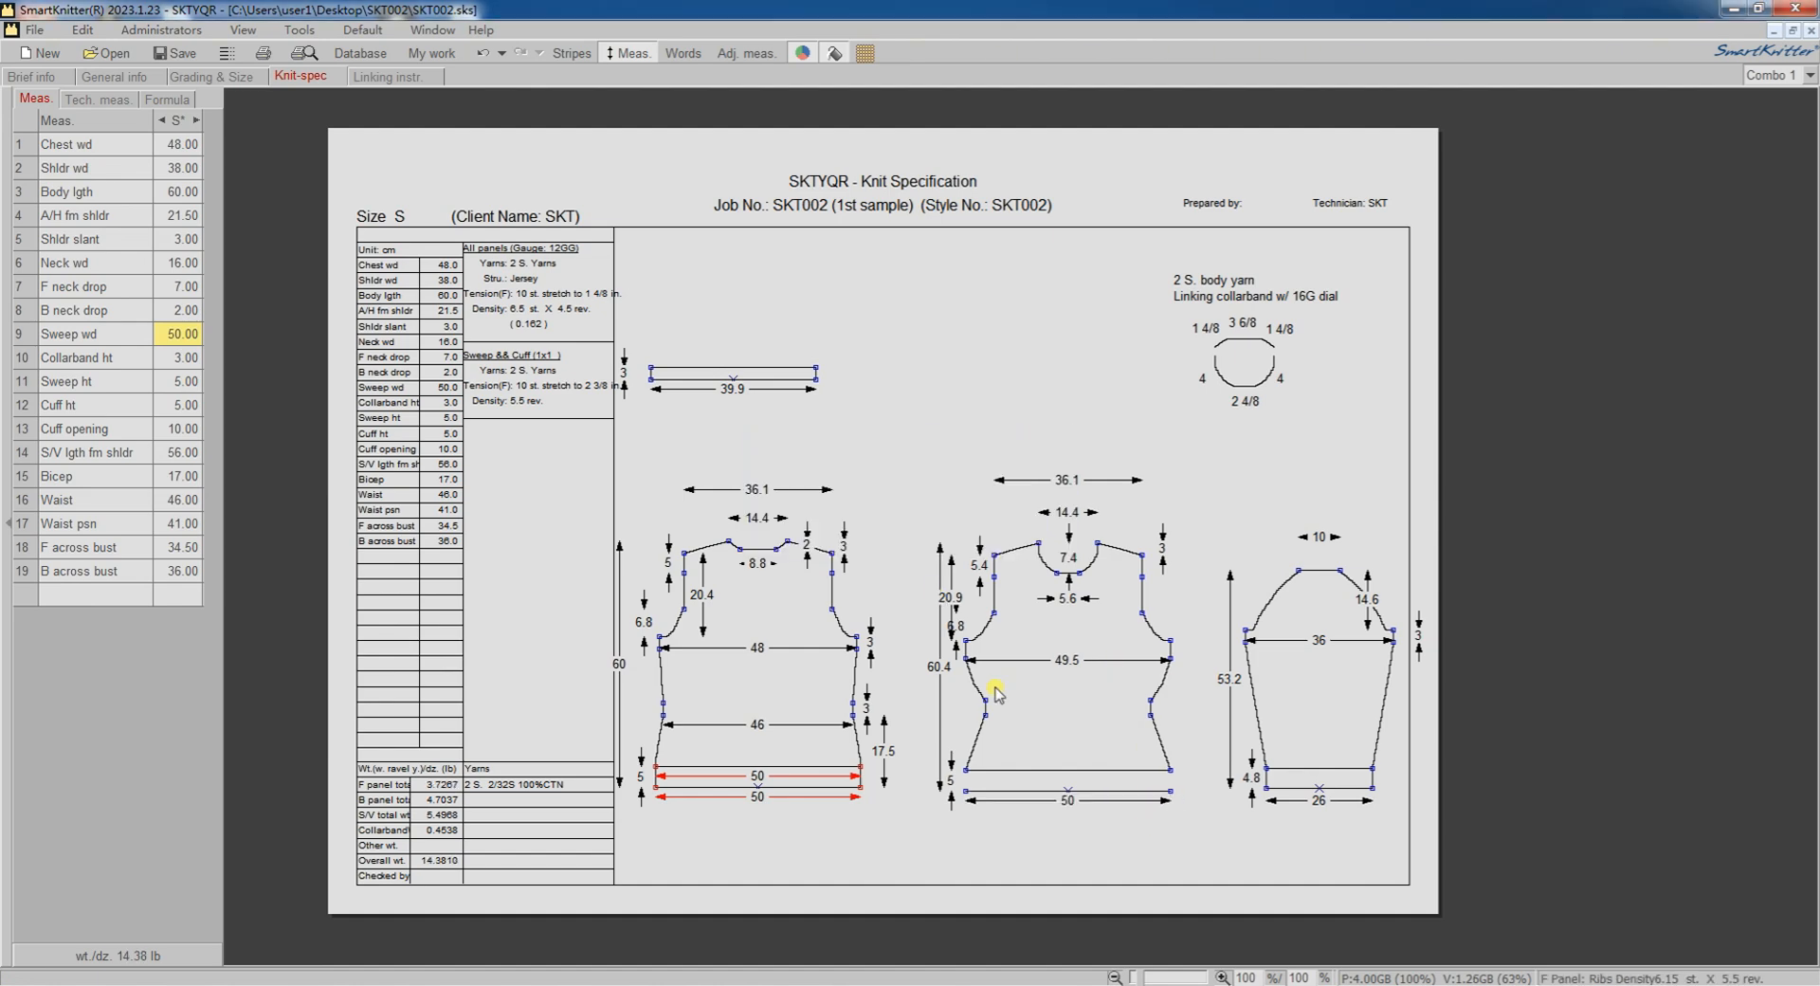
pyautogui.click(1174, 770)
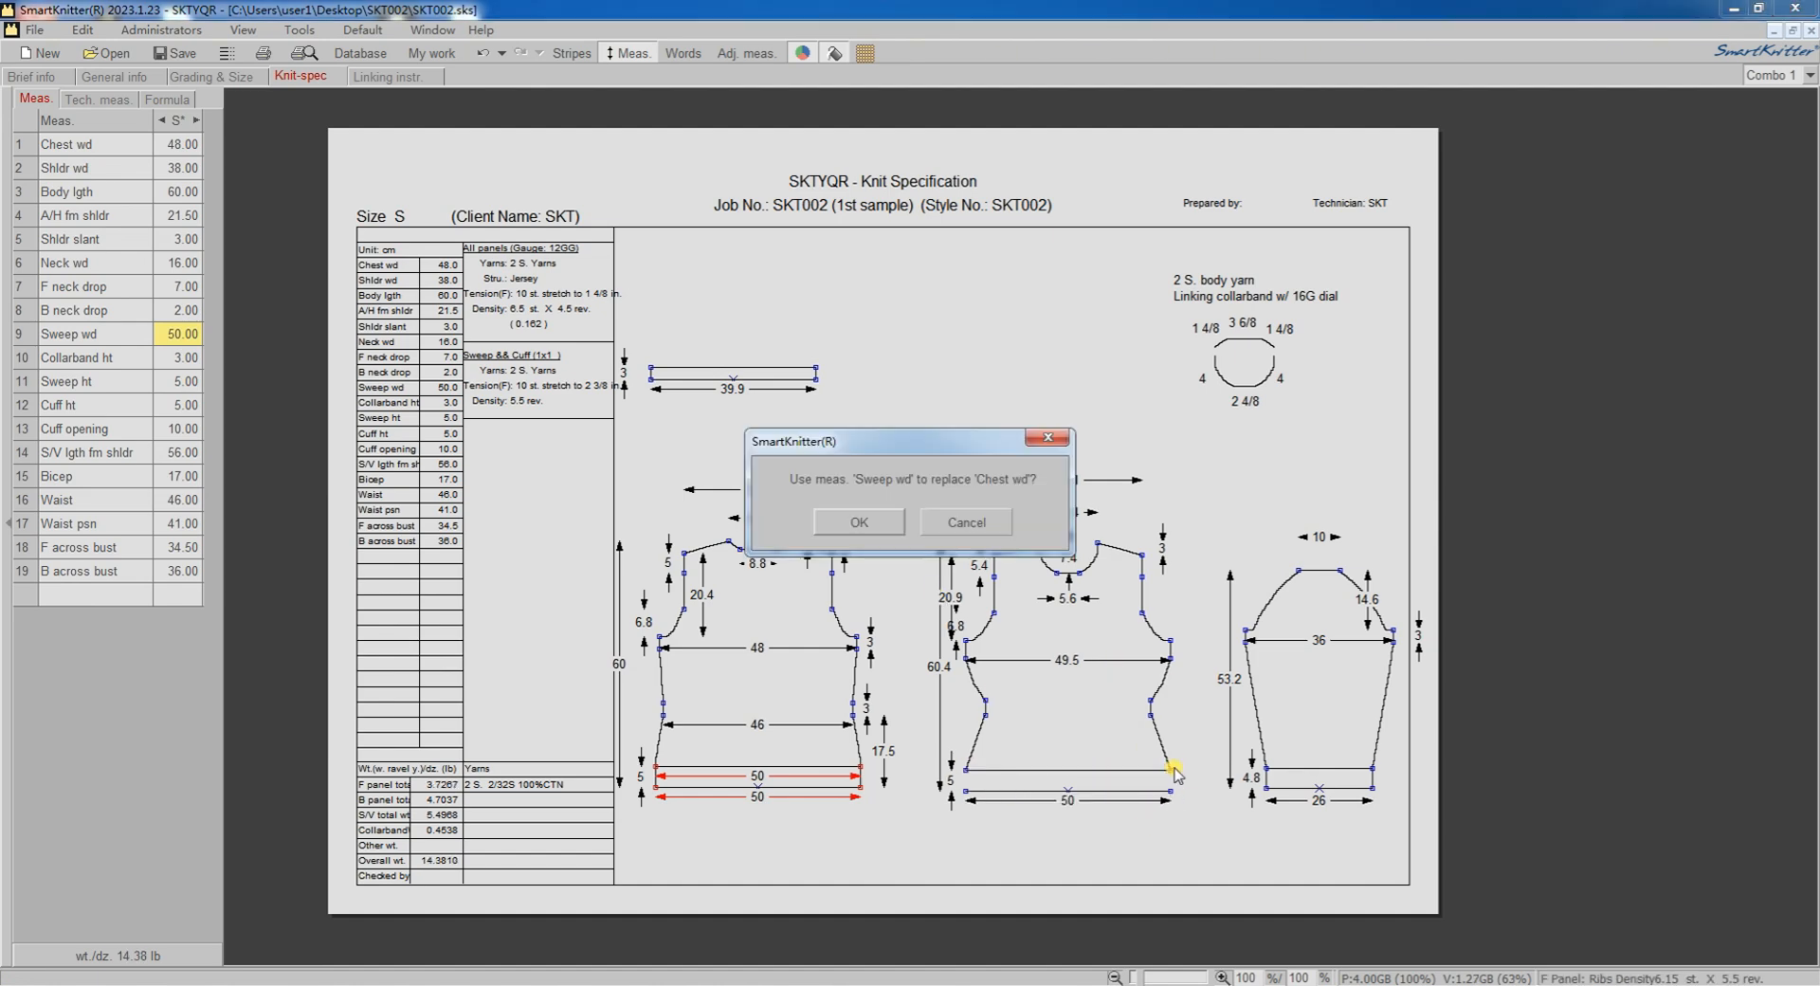
pyautogui.click(841, 511)
# Step: Apply Waist as a horizontal measurement between the front panel's upper and lower pairs of waist nodes
pyautogui.click(754, 725)
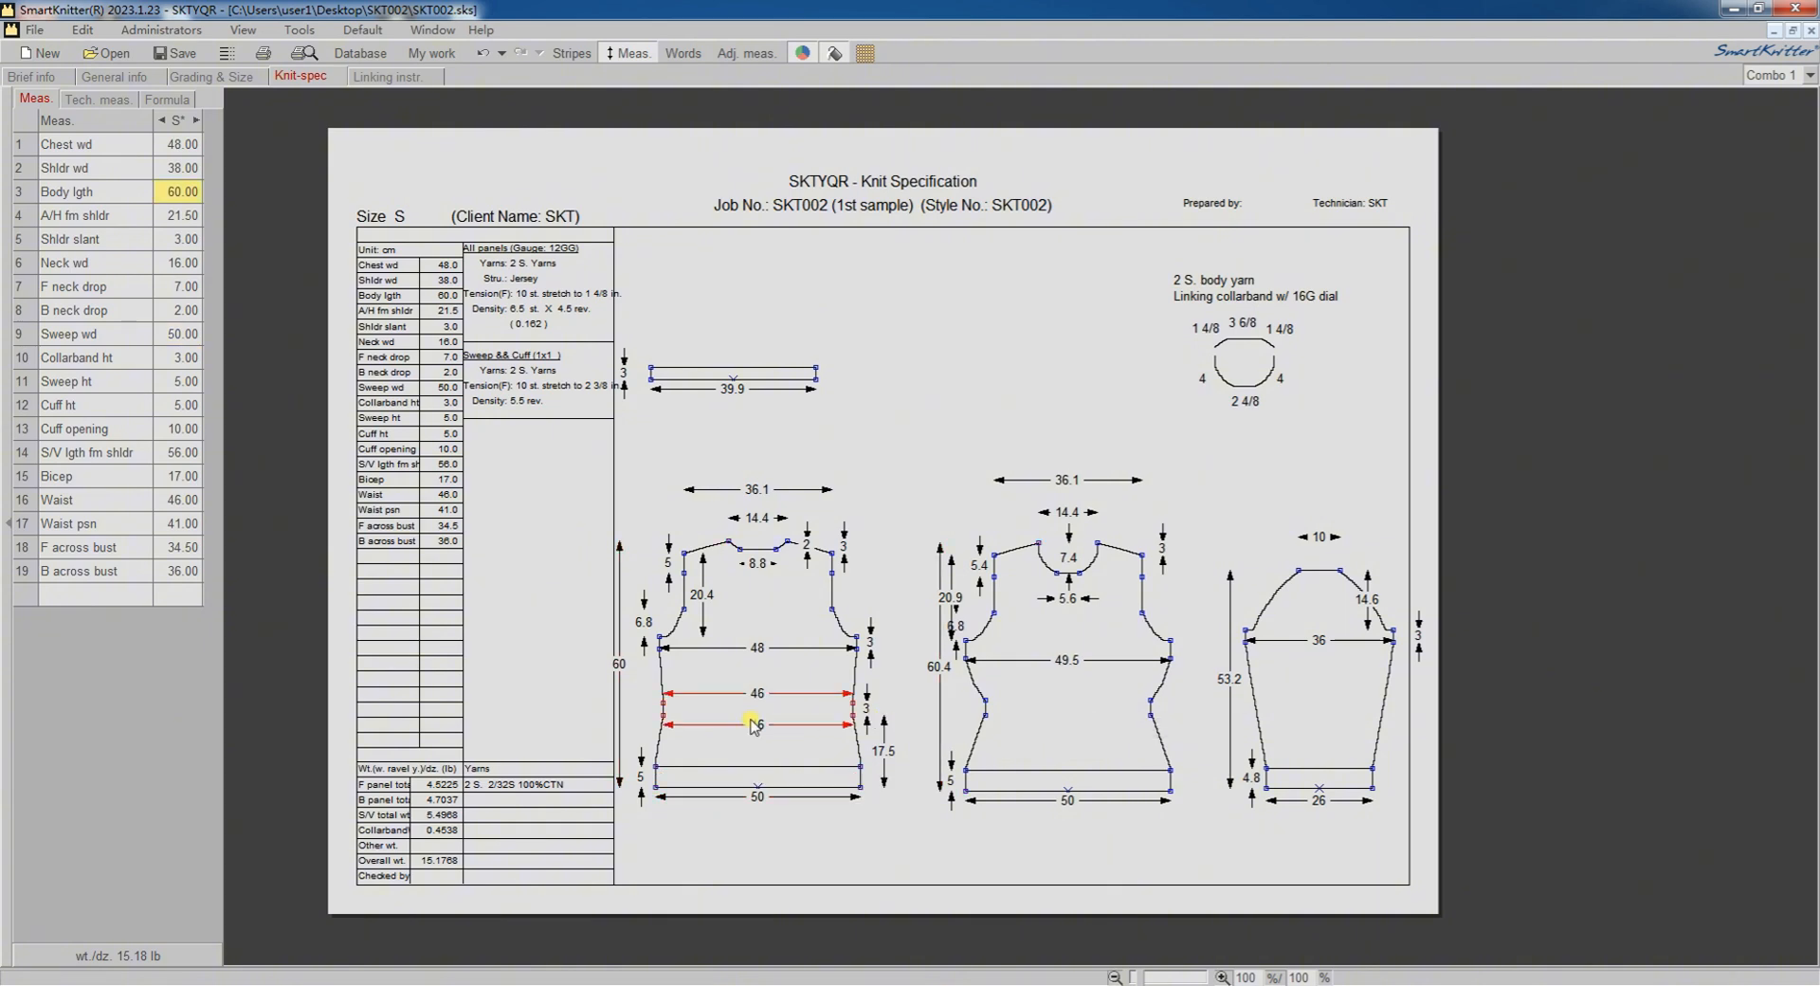
pyautogui.rightClick(754, 724)
pyautogui.click(812, 463)
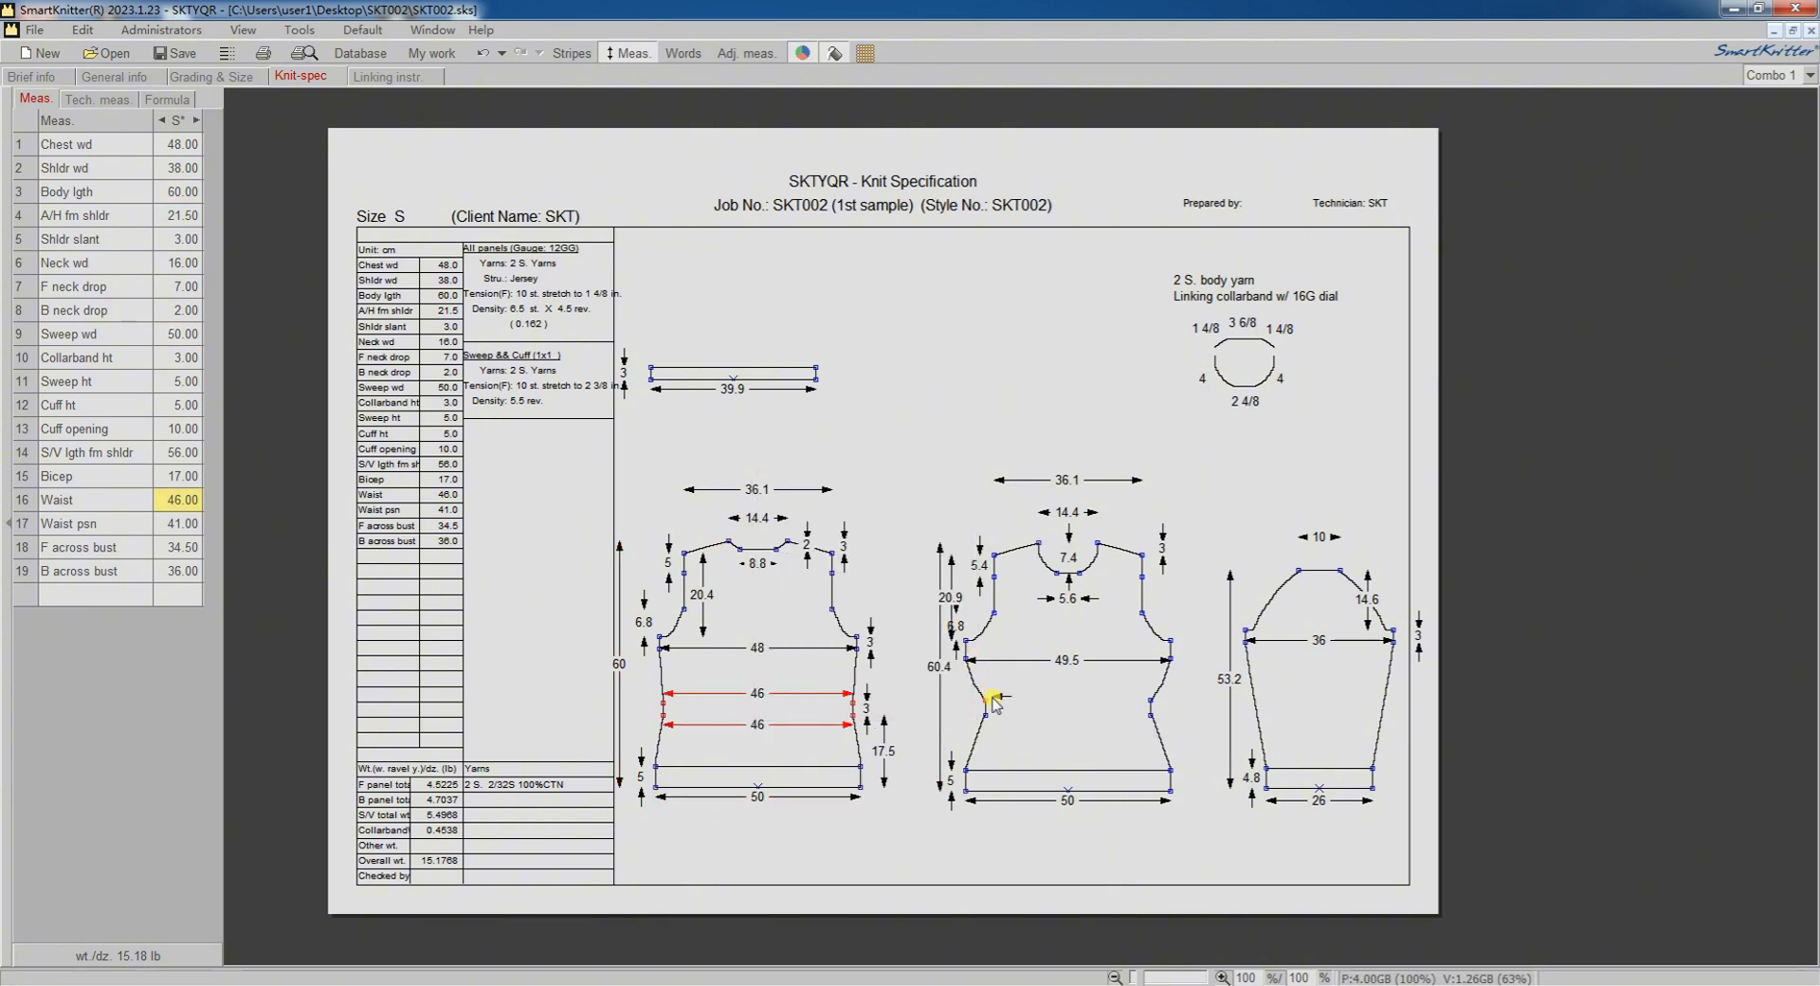
pyautogui.click(1150, 702)
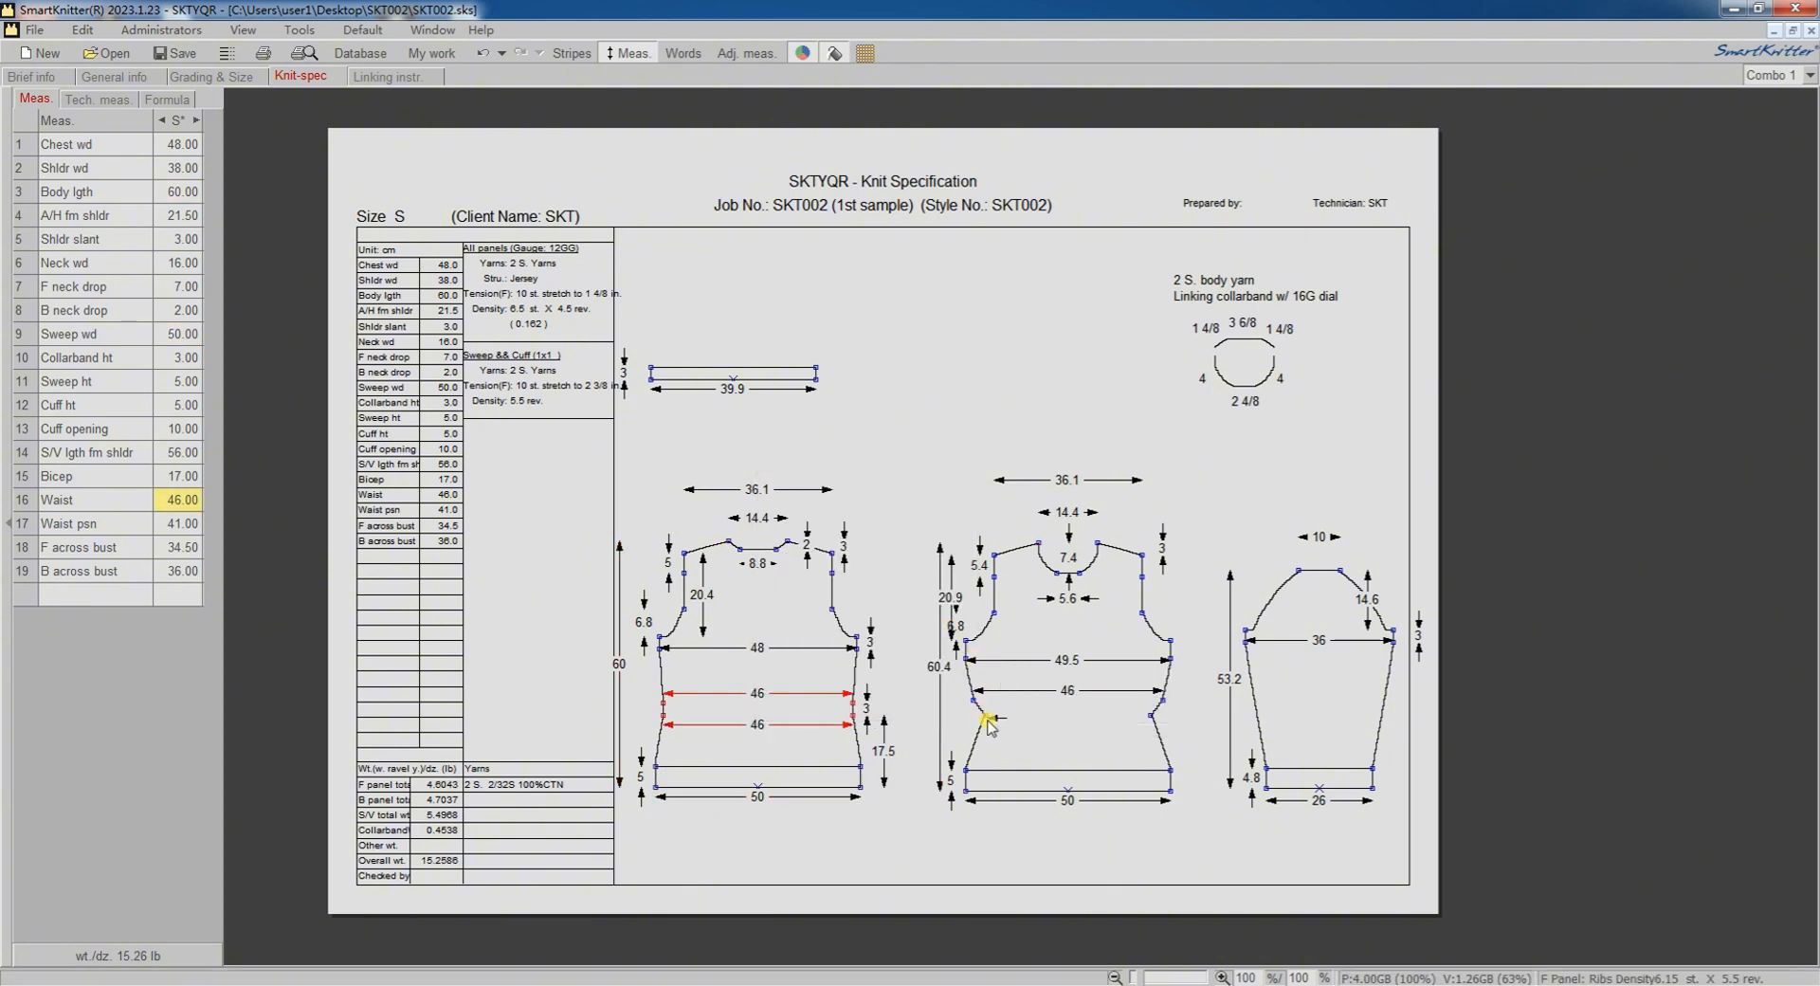
pyautogui.moveTo(996, 714); pyautogui.dragTo(1145, 713)
pyautogui.click(1150, 716)
pyautogui.rightClick(1022, 728)
pyautogui.click(1086, 739)
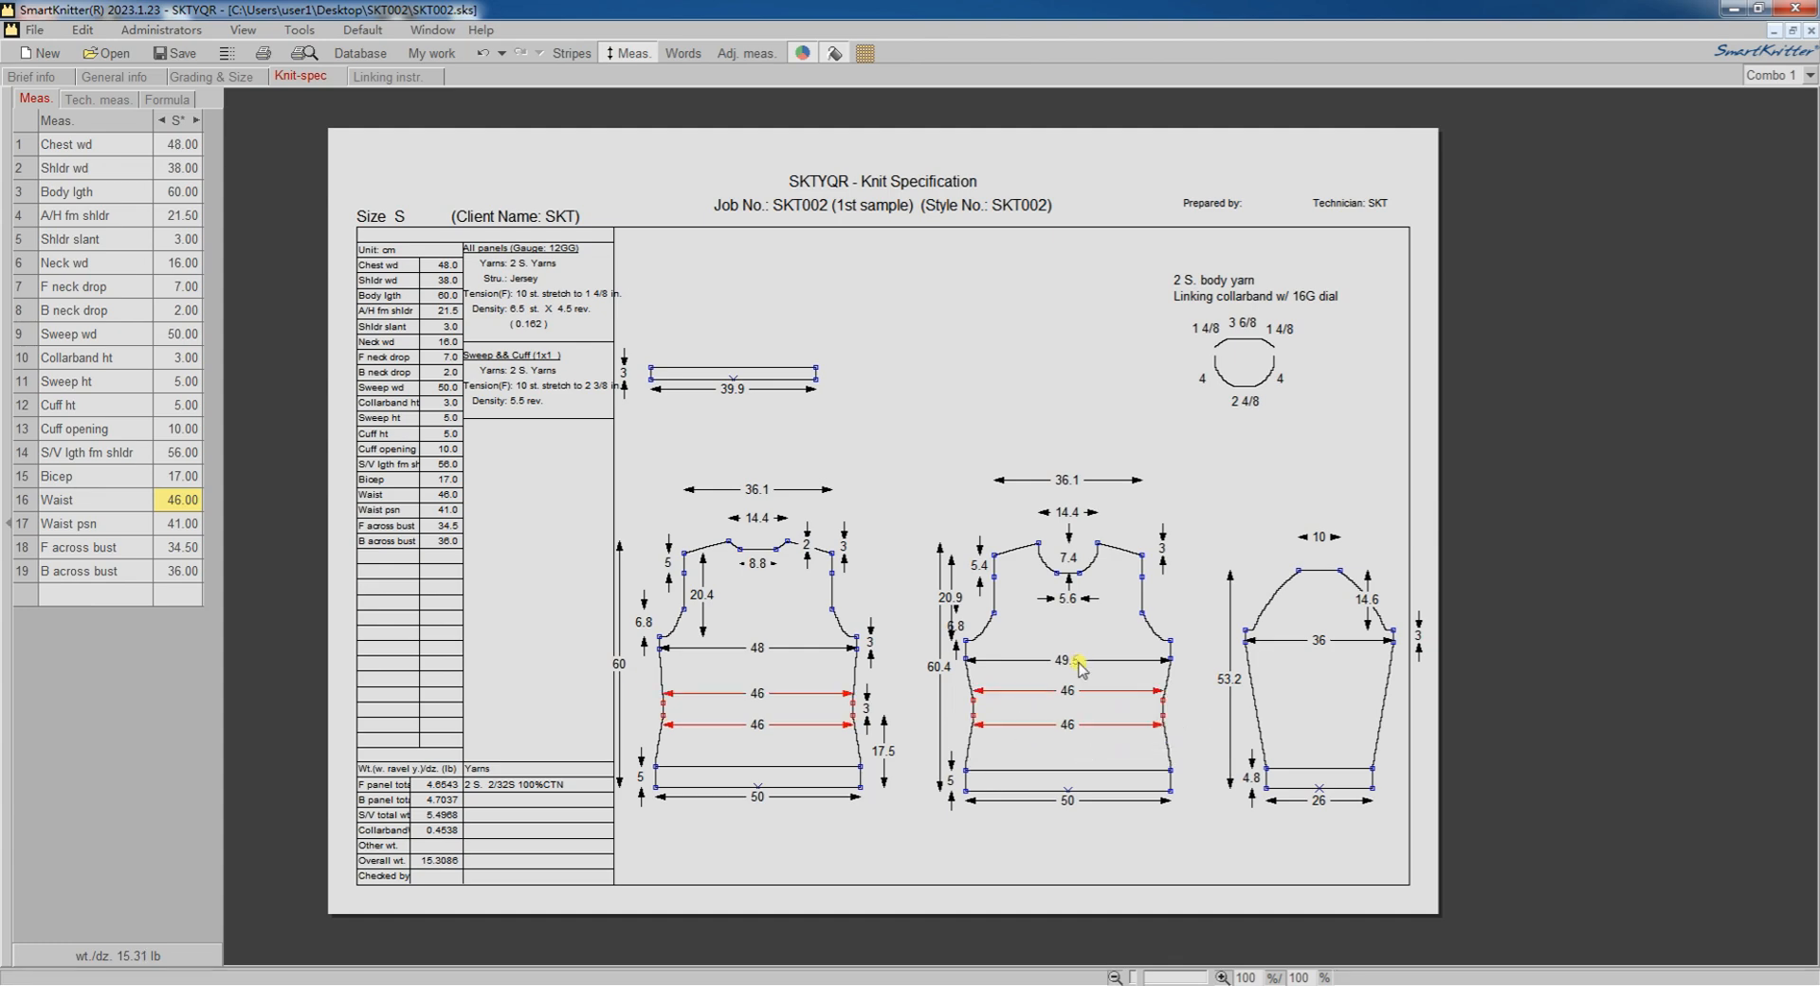
# Step: Apply Chest wd as a horizontal measurement between the front panel's side nodes just below the armholes
pyautogui.rightClick(1072, 646)
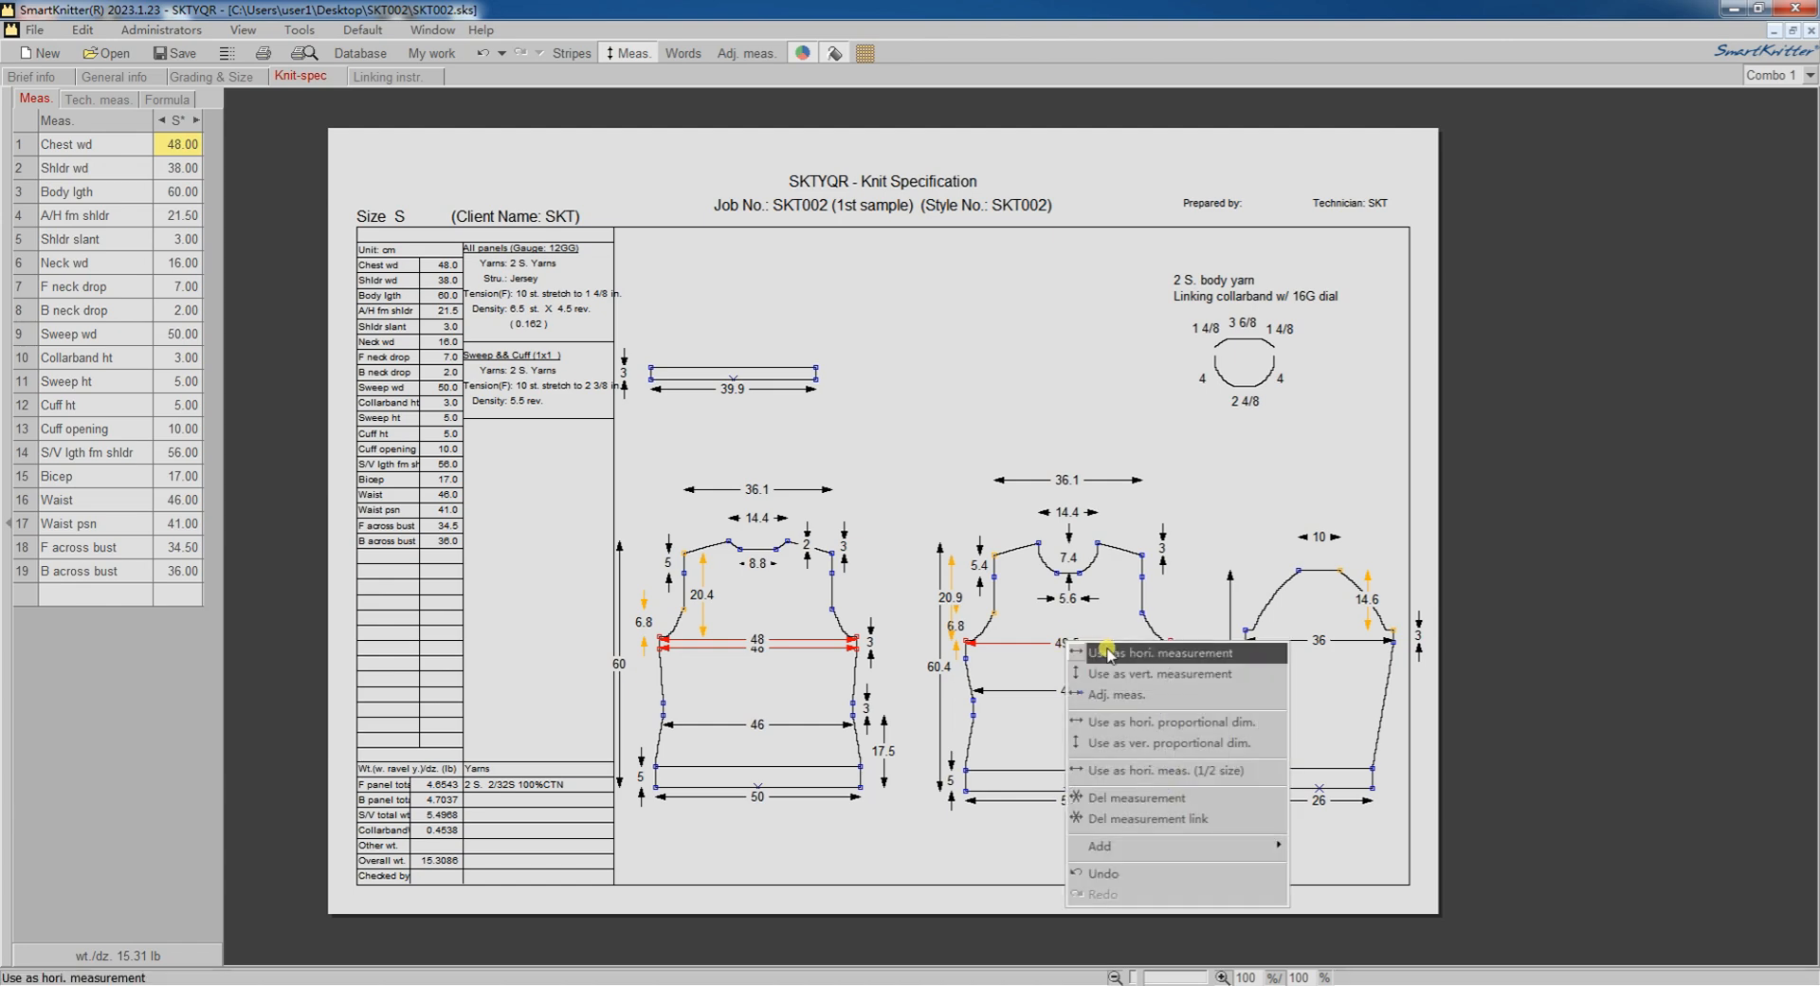
pyautogui.click(1095, 650)
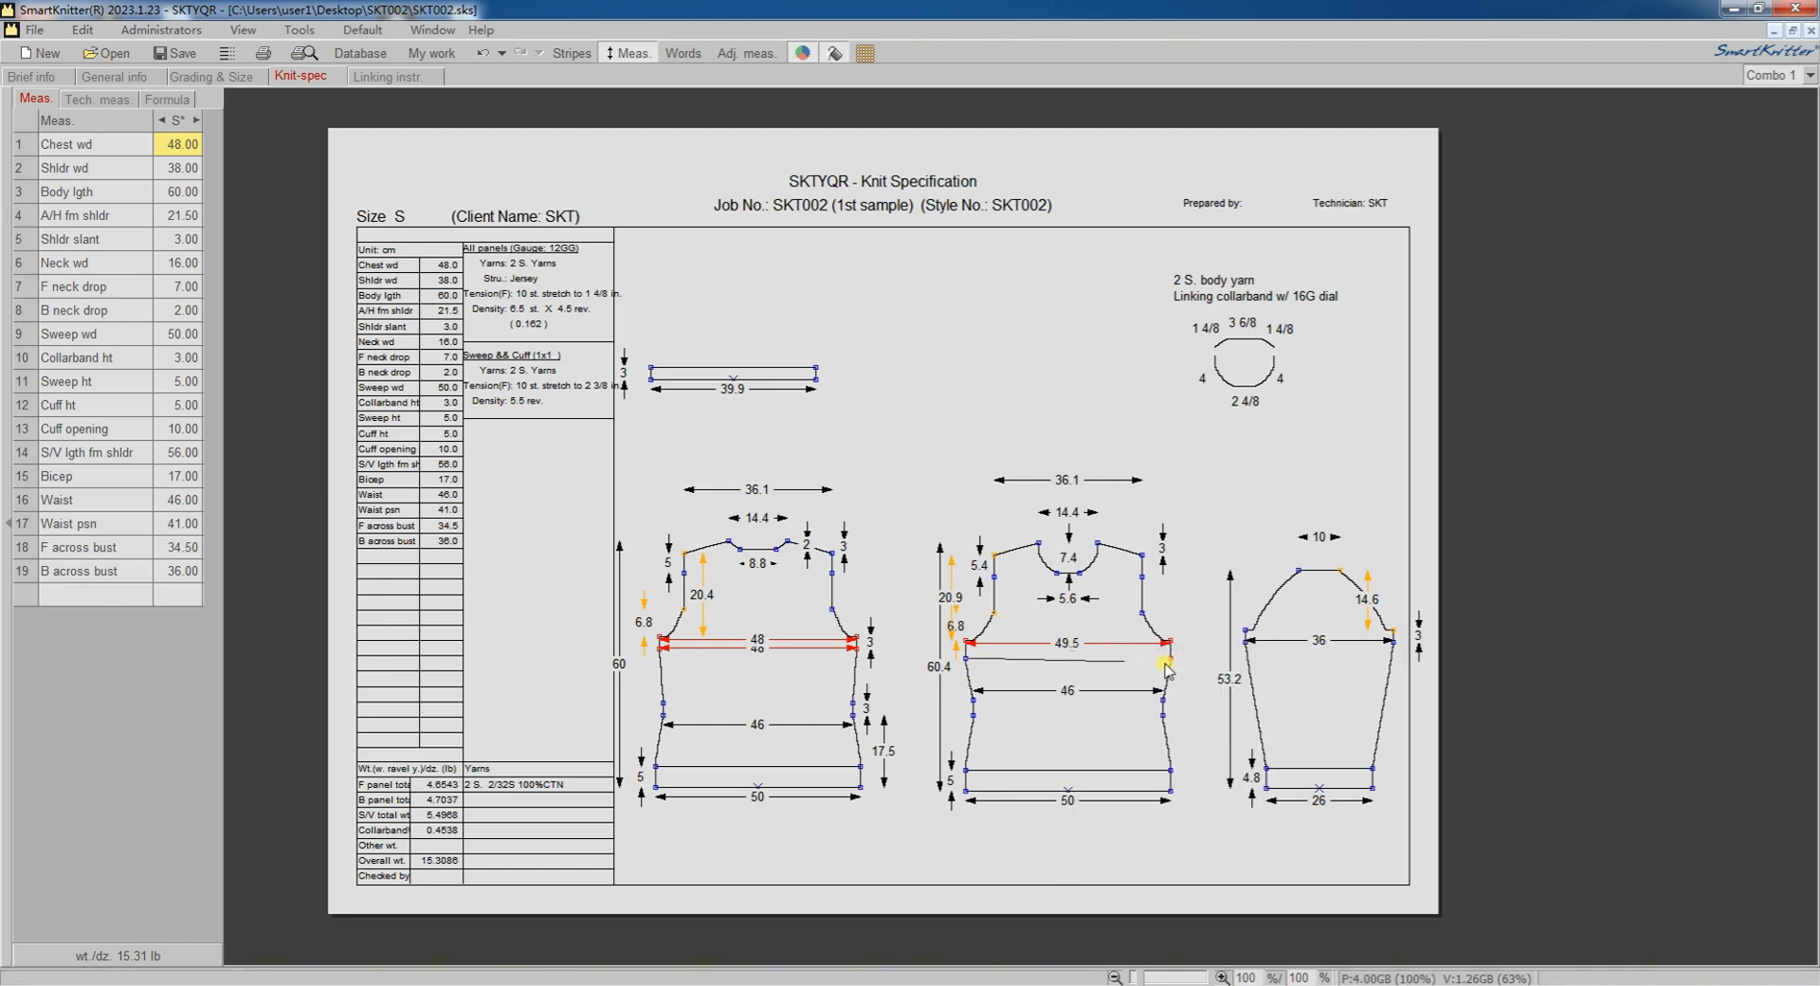
pyautogui.rightClick(1012, 661)
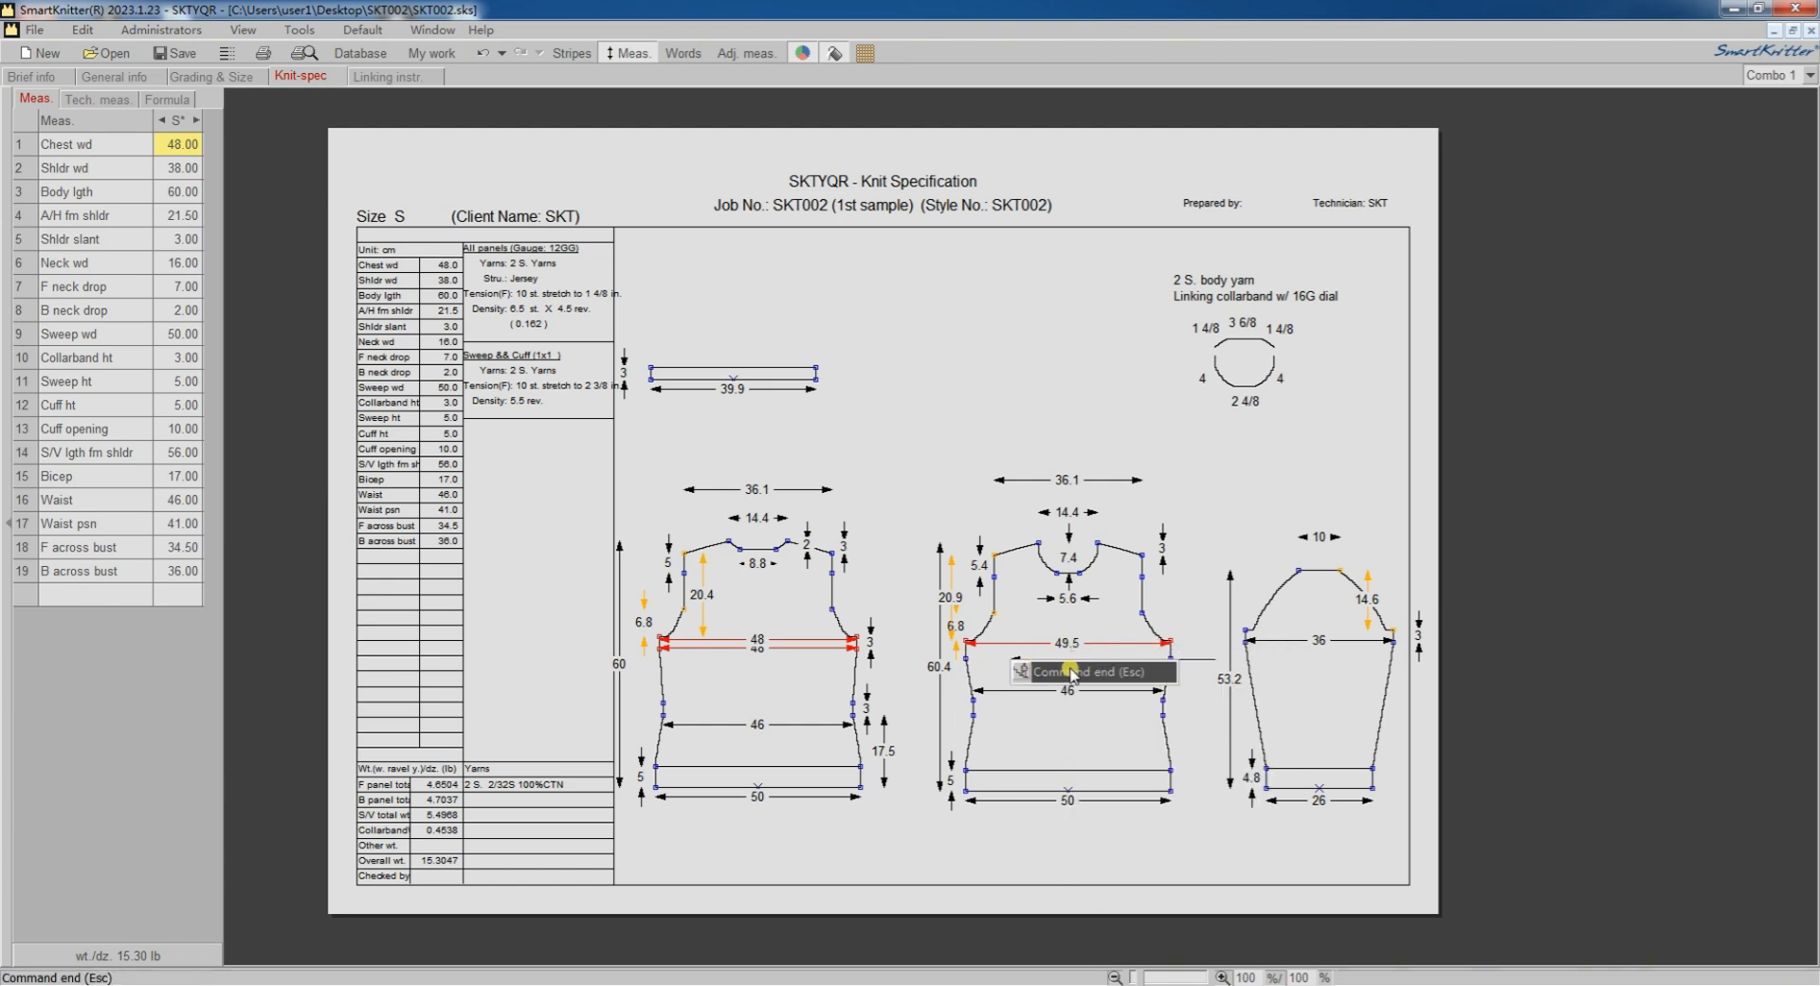
pyautogui.click(1067, 673)
# Step: Set the front panel's fixed measurement adjustment to 1.5 cm for both Sweep wd and Waist
pyautogui.doubleClick(1067, 804)
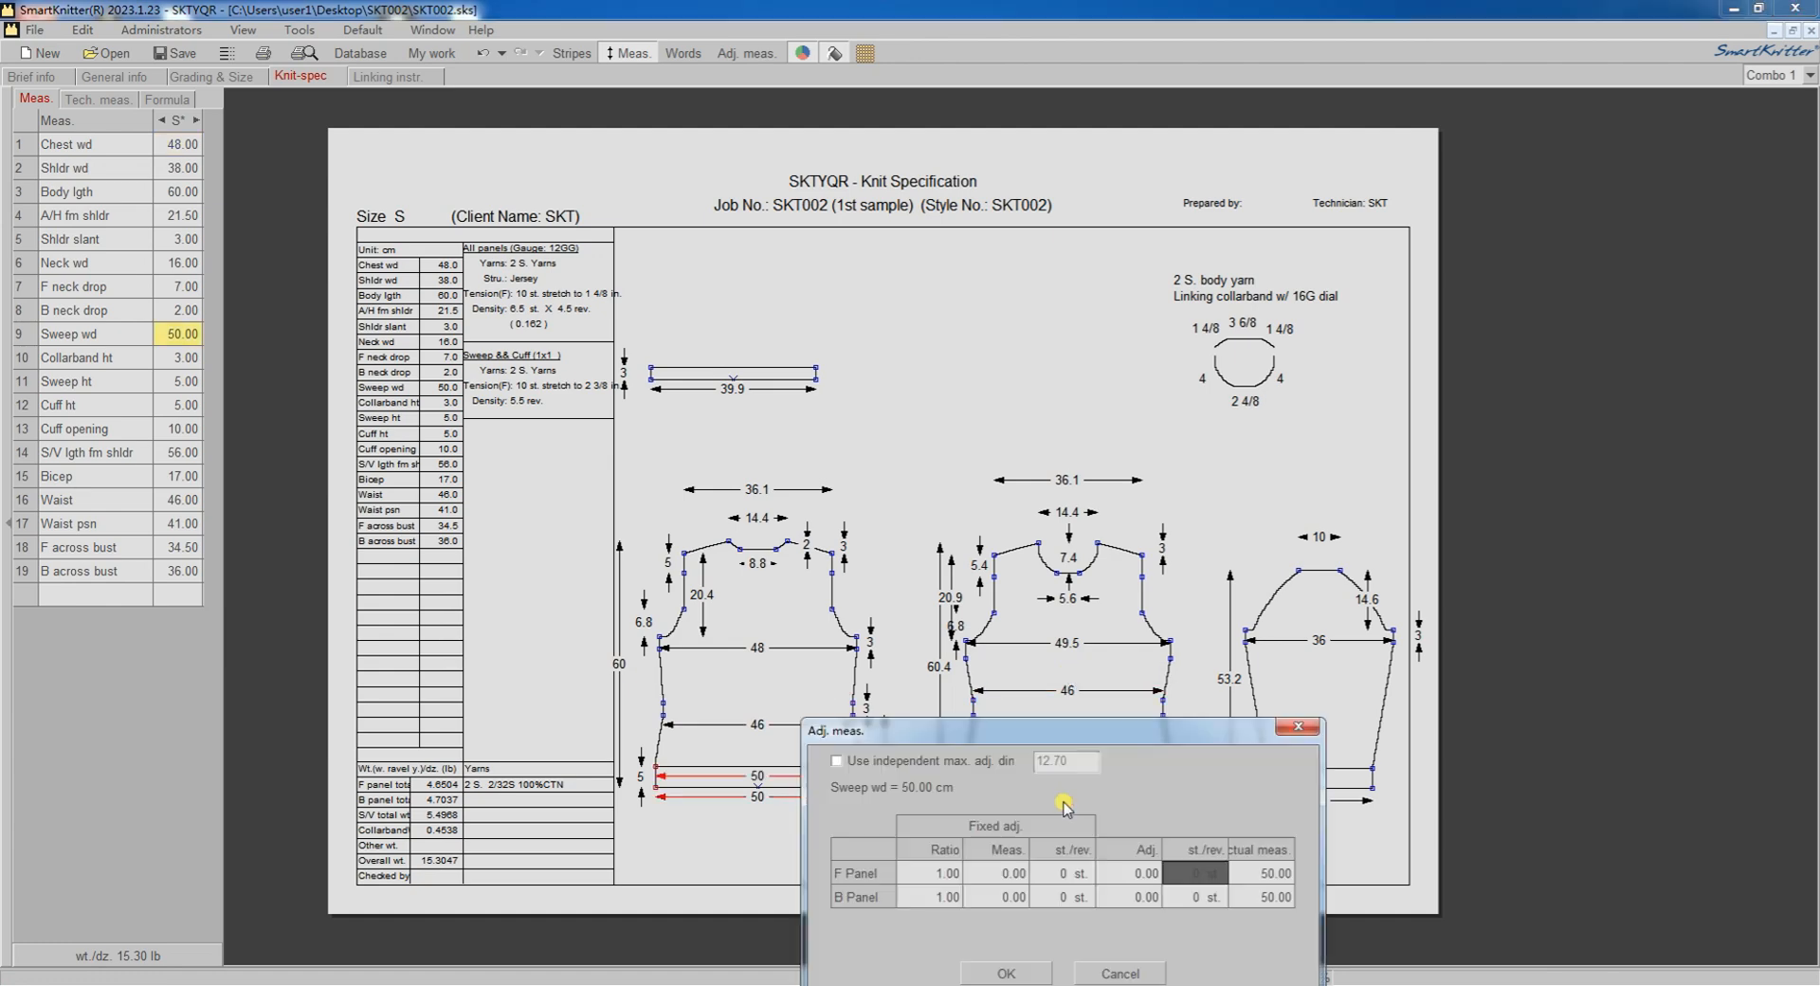
pyautogui.click(1003, 874)
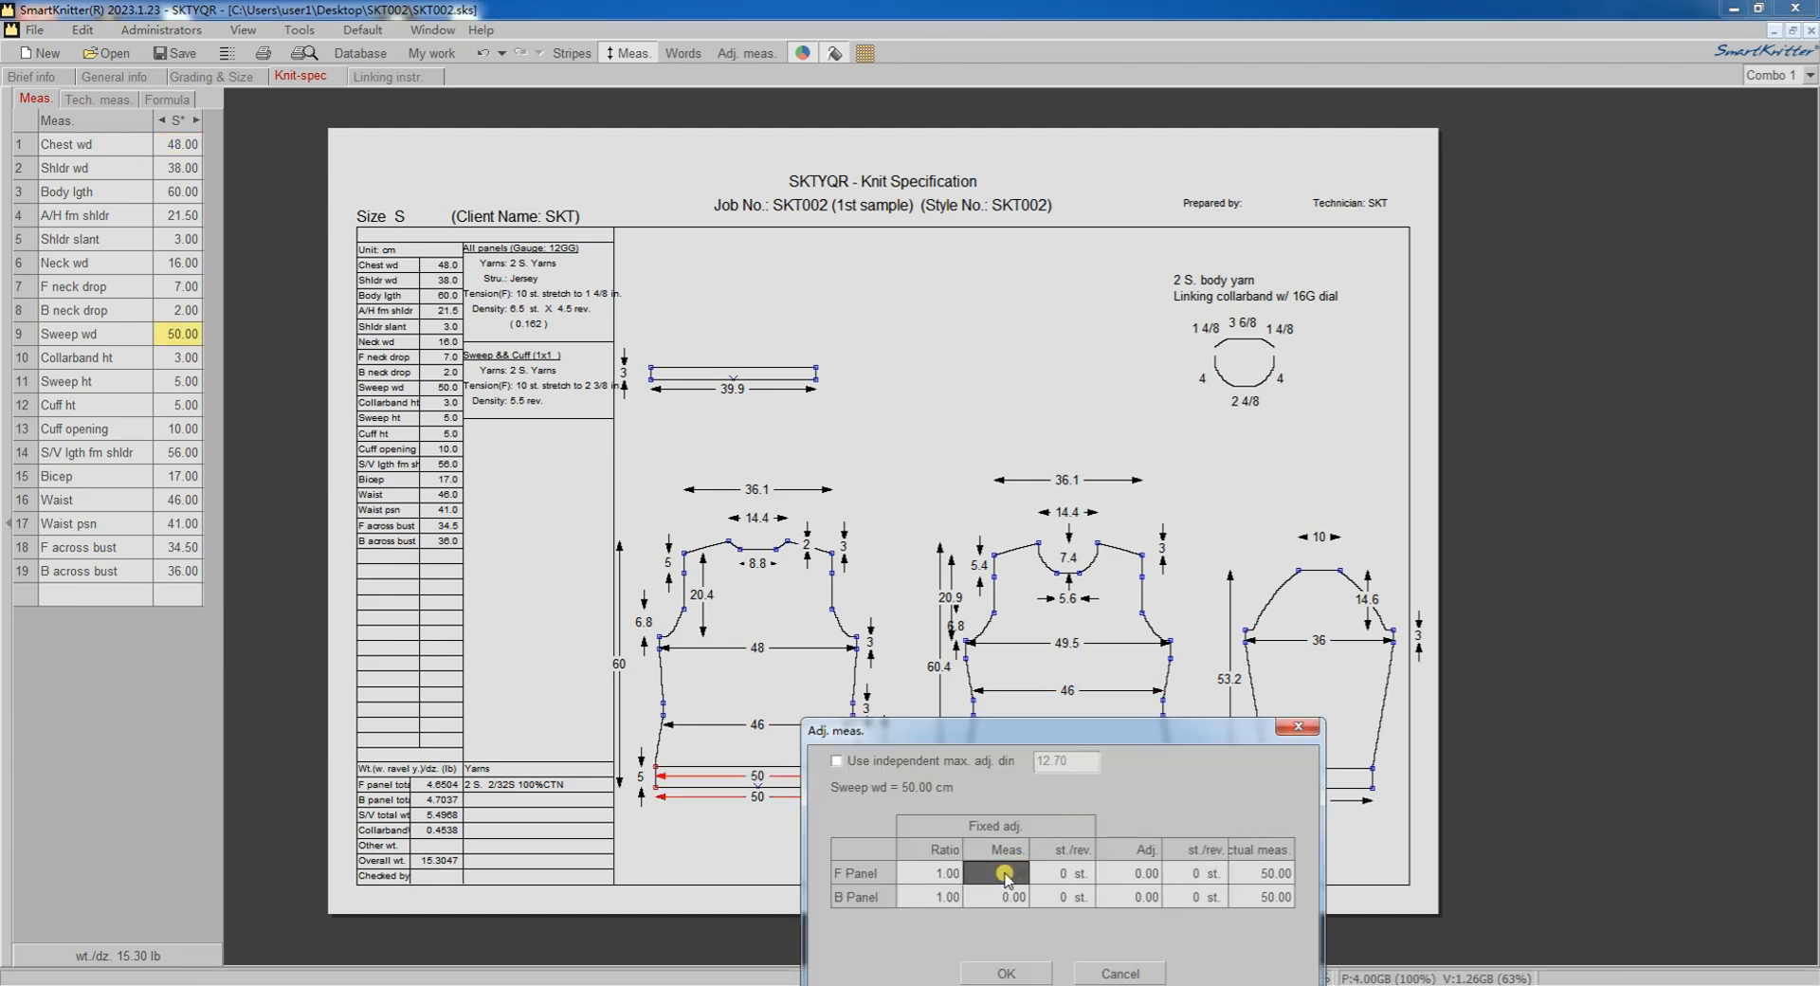
pyautogui.write('1.5')
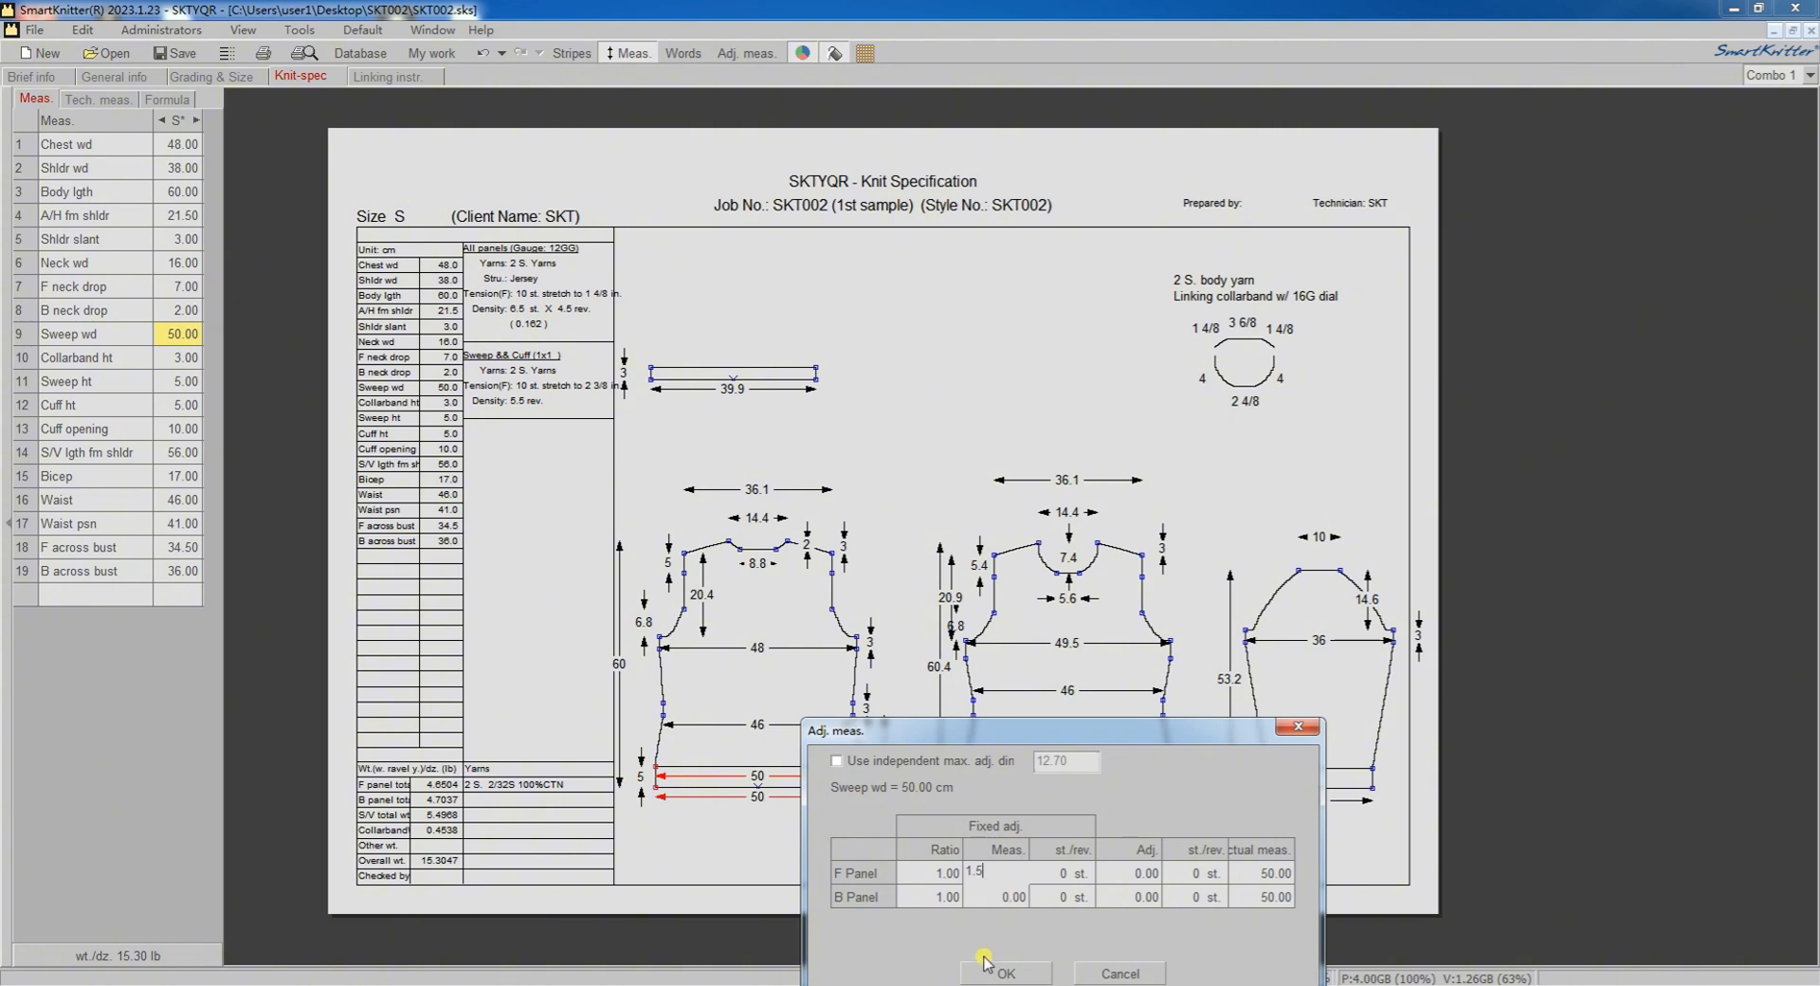
pyautogui.click(980, 972)
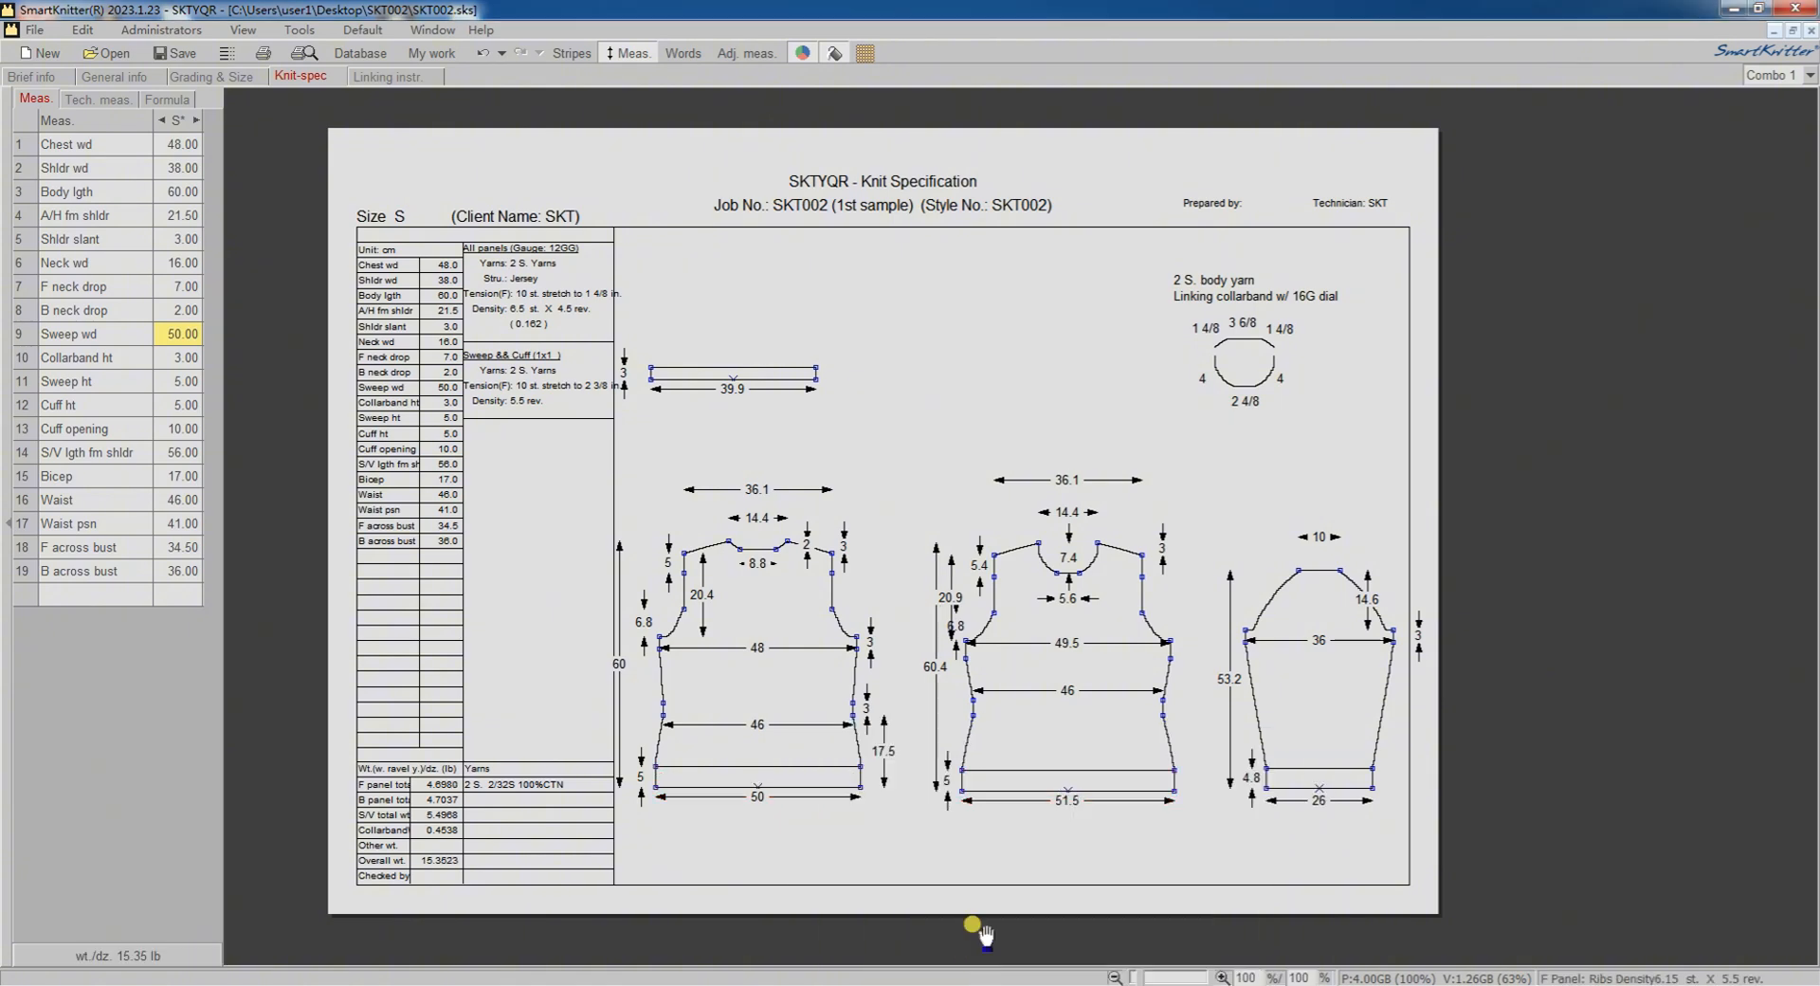
pyautogui.doubleClick(1066, 695)
pyautogui.click(1011, 839)
pyautogui.write('1.5')
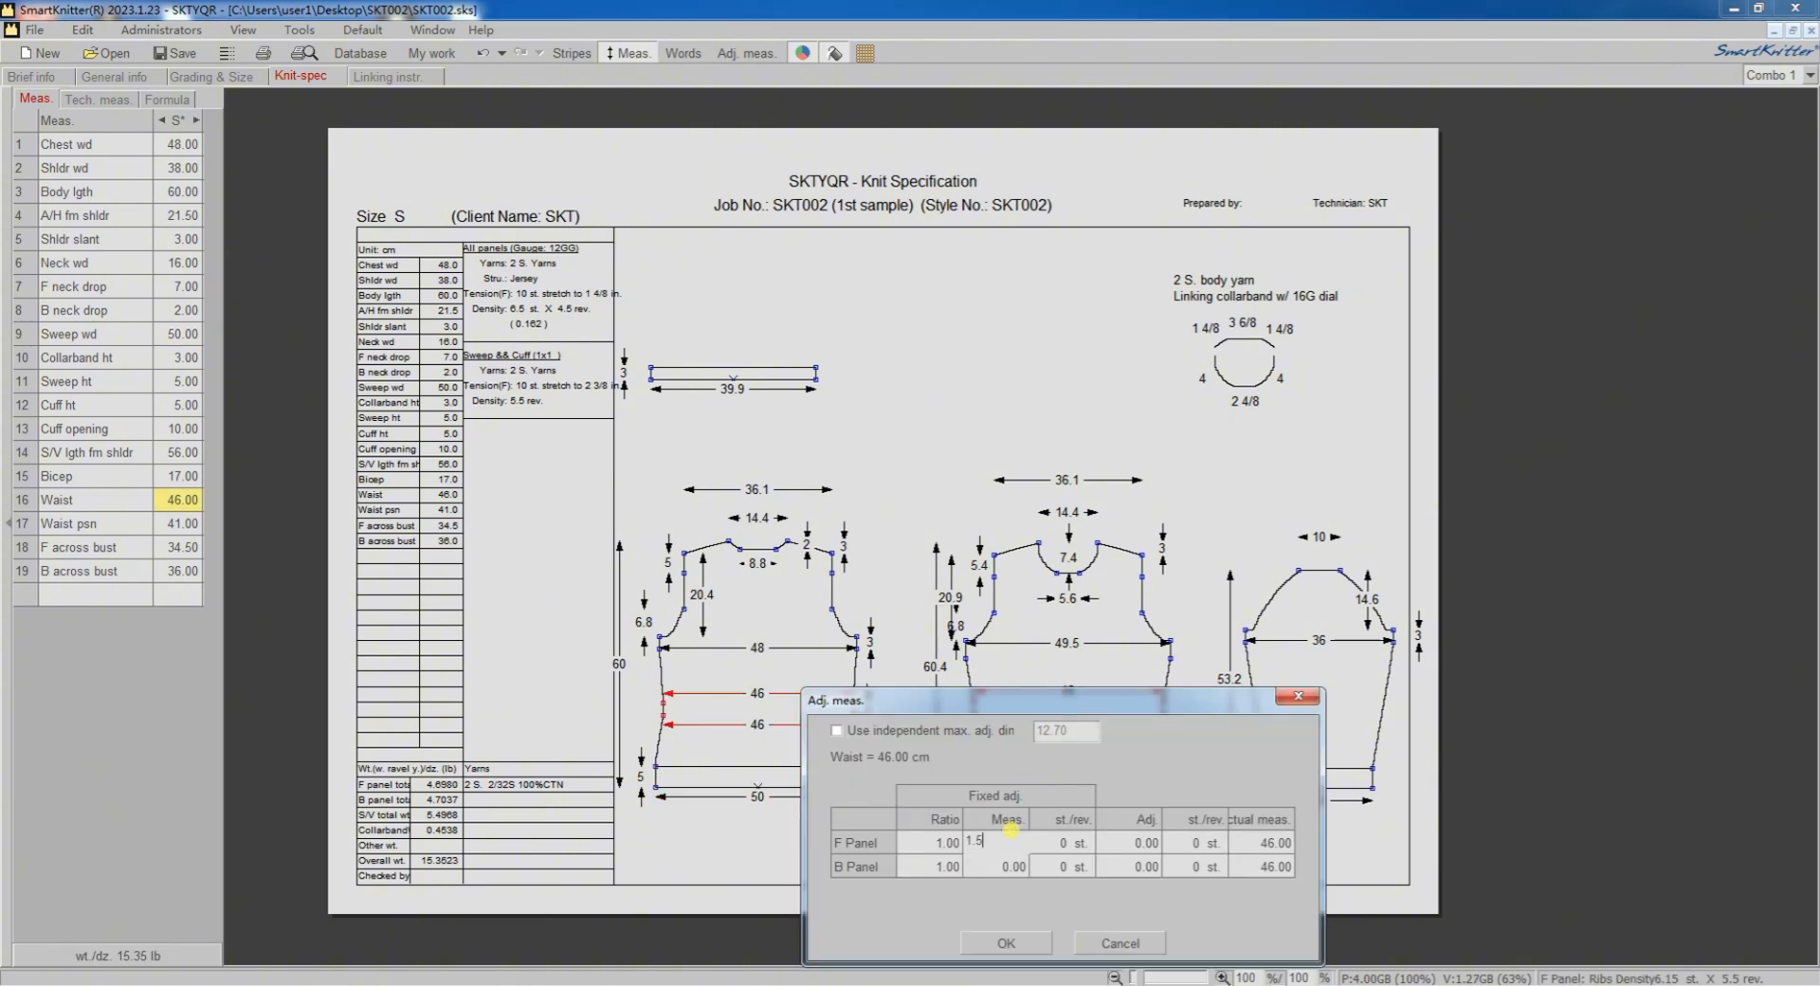
pyautogui.click(995, 941)
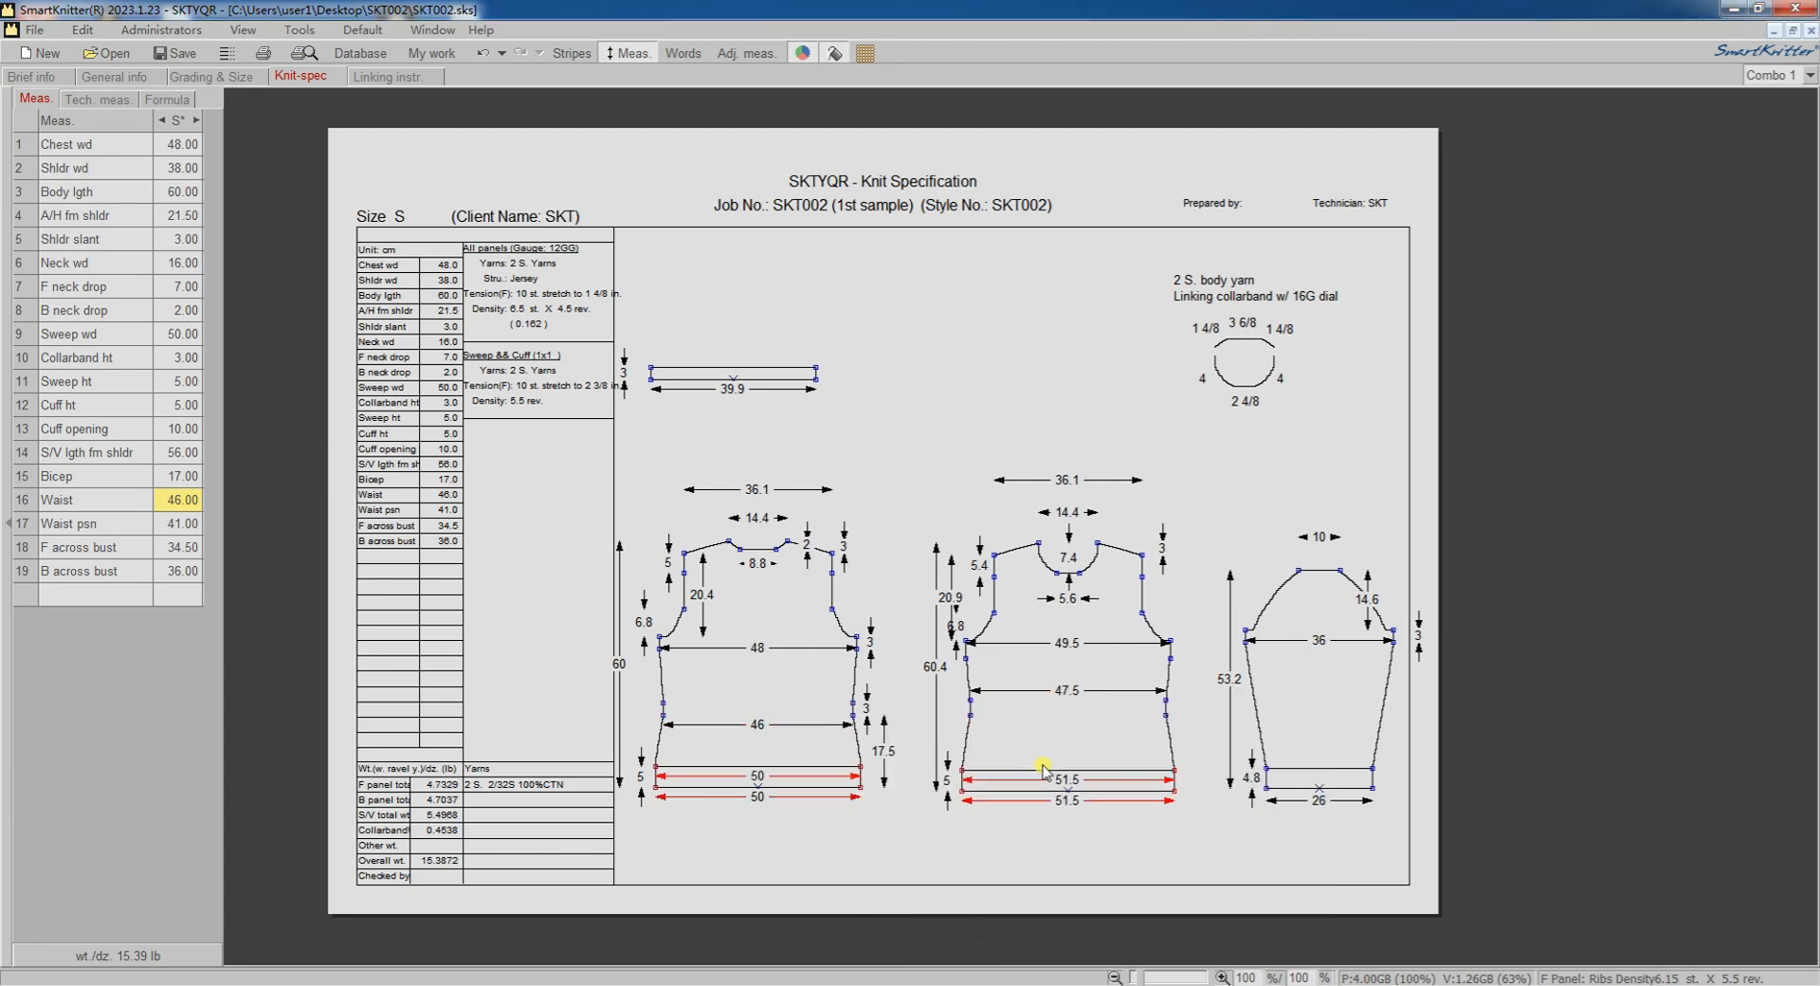
# Step: Check the front panel's fixed adjustment for Chest wd and leave it without changes
pyautogui.doubleClick(1071, 656)
pyautogui.click(1024, 801)
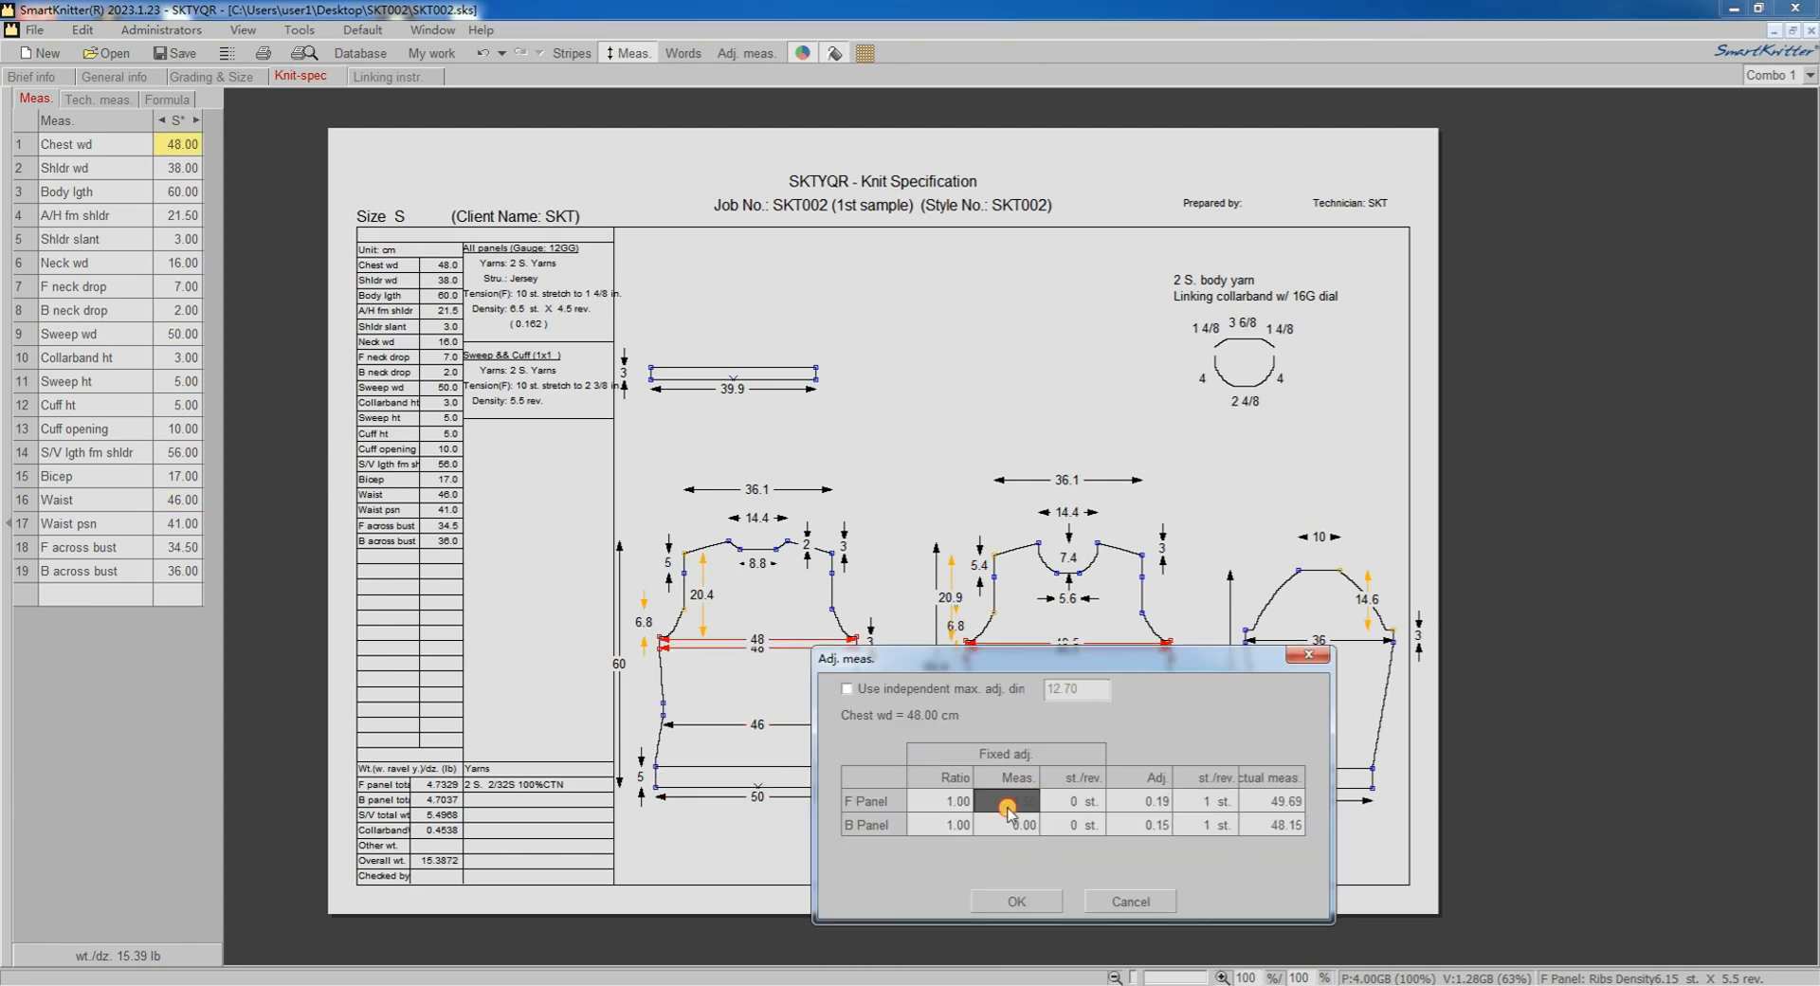
pyautogui.click(1012, 902)
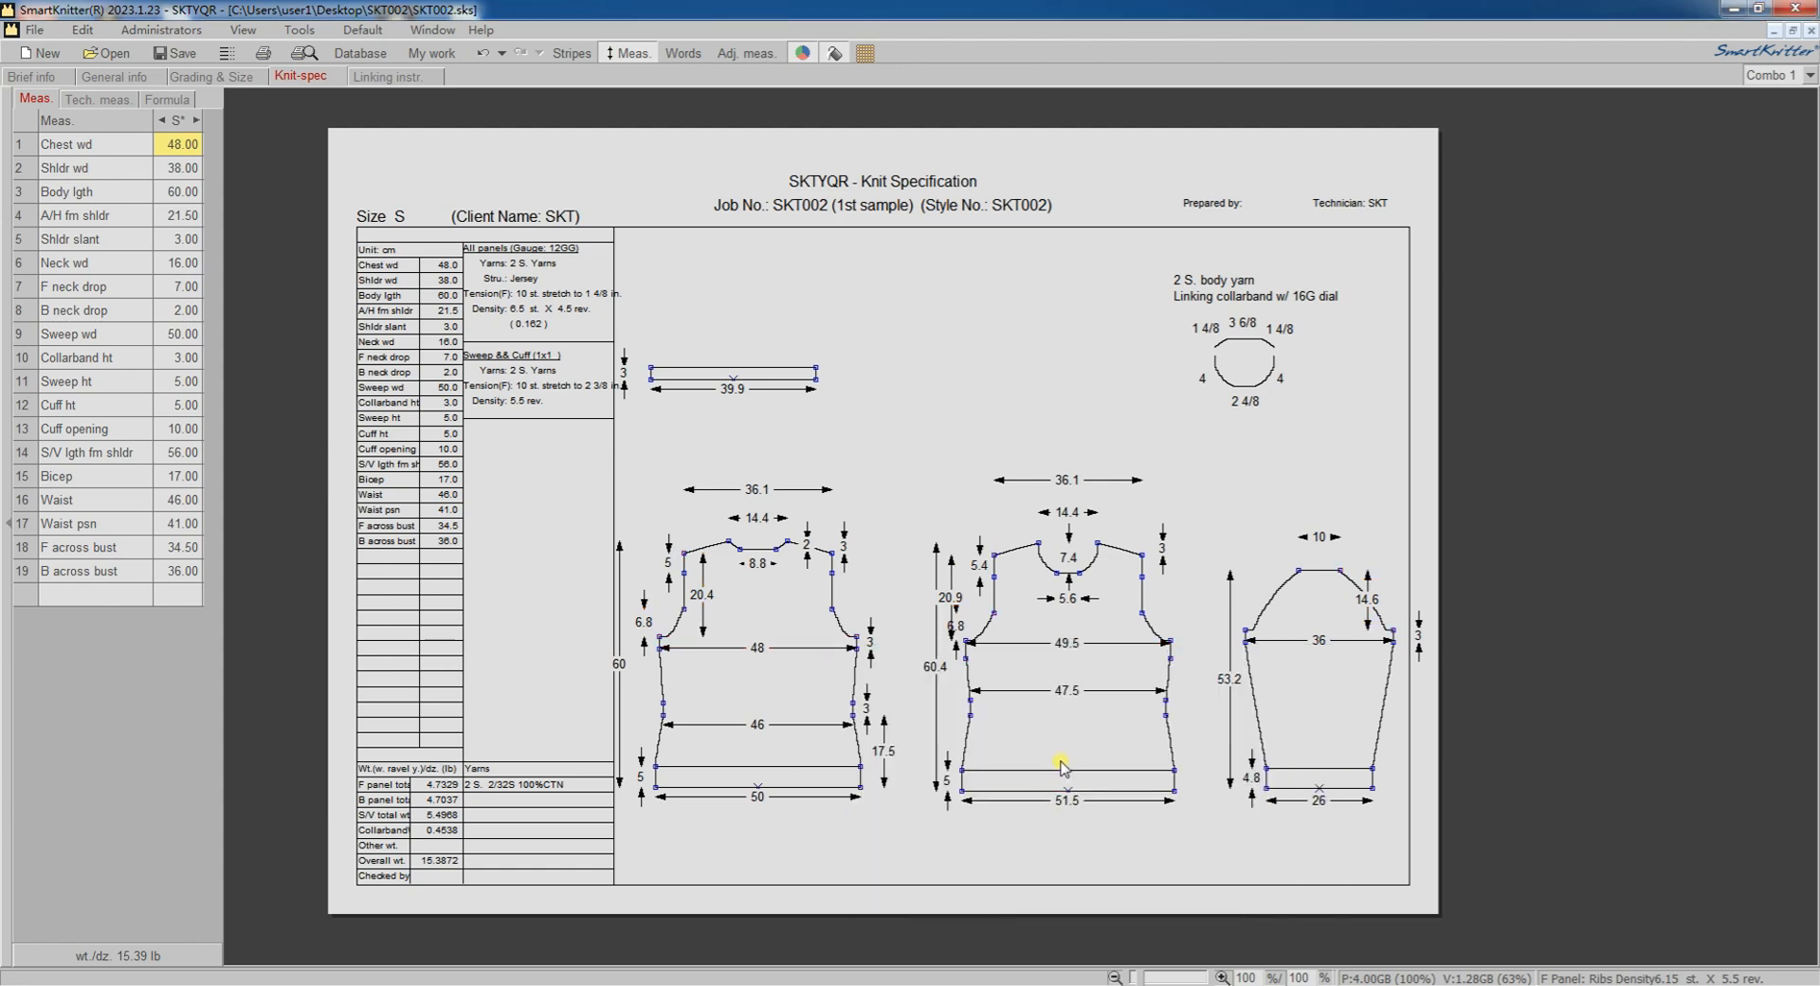
# Step: Apply H1 vertically to the front panel's straight edge below the armhole, and Waist straight ht between its two side waist nodes
pyautogui.rightClick(867, 641)
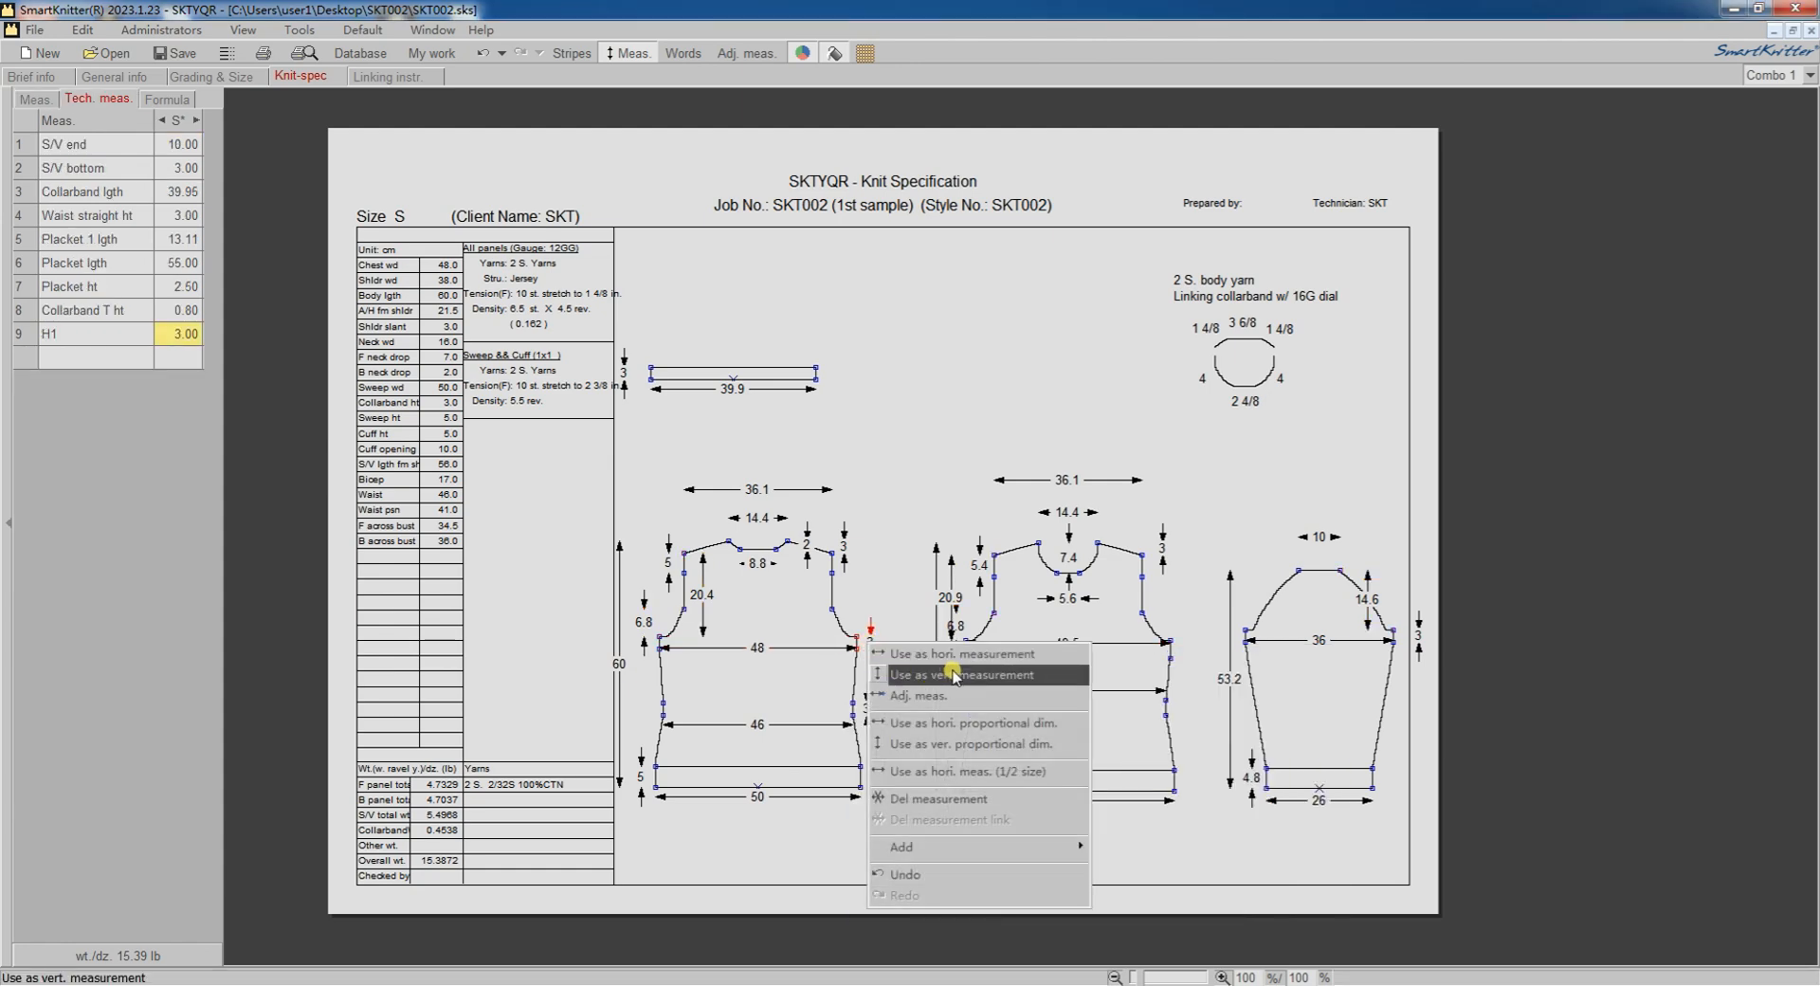
pyautogui.click(954, 675)
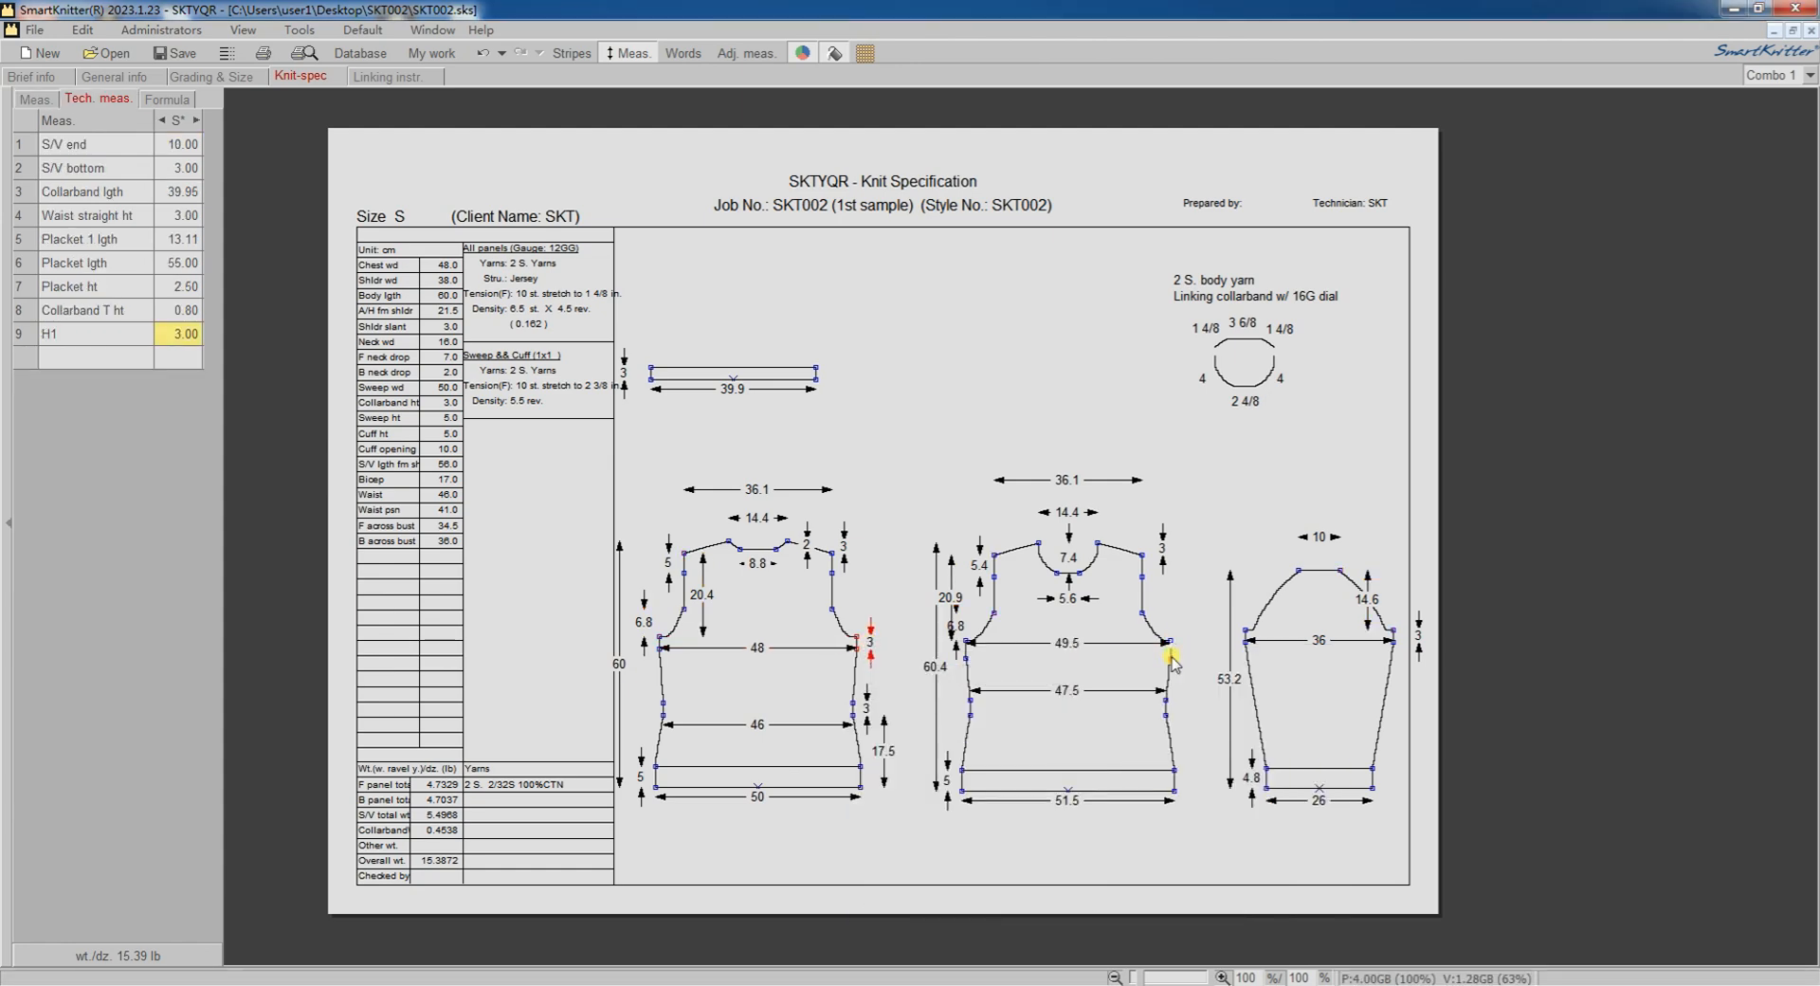
pyautogui.rightClick(867, 710)
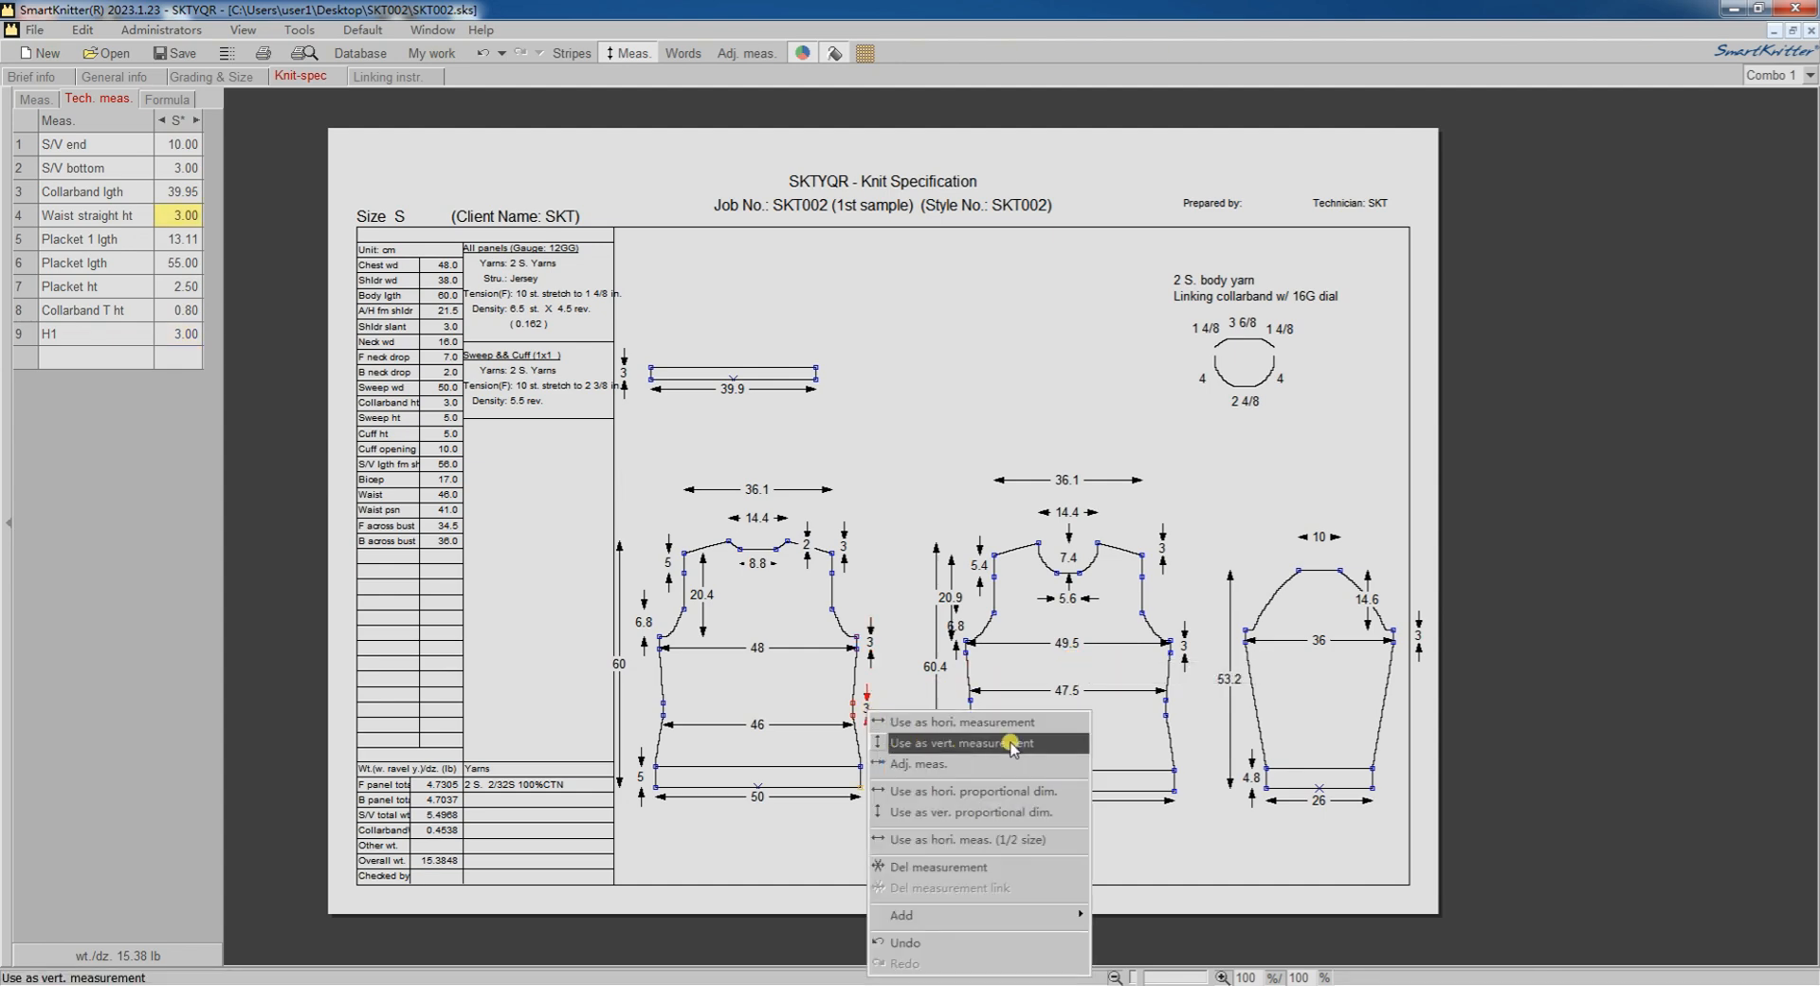
pyautogui.click(1007, 743)
pyautogui.click(1160, 702)
pyautogui.rightClick(1048, 714)
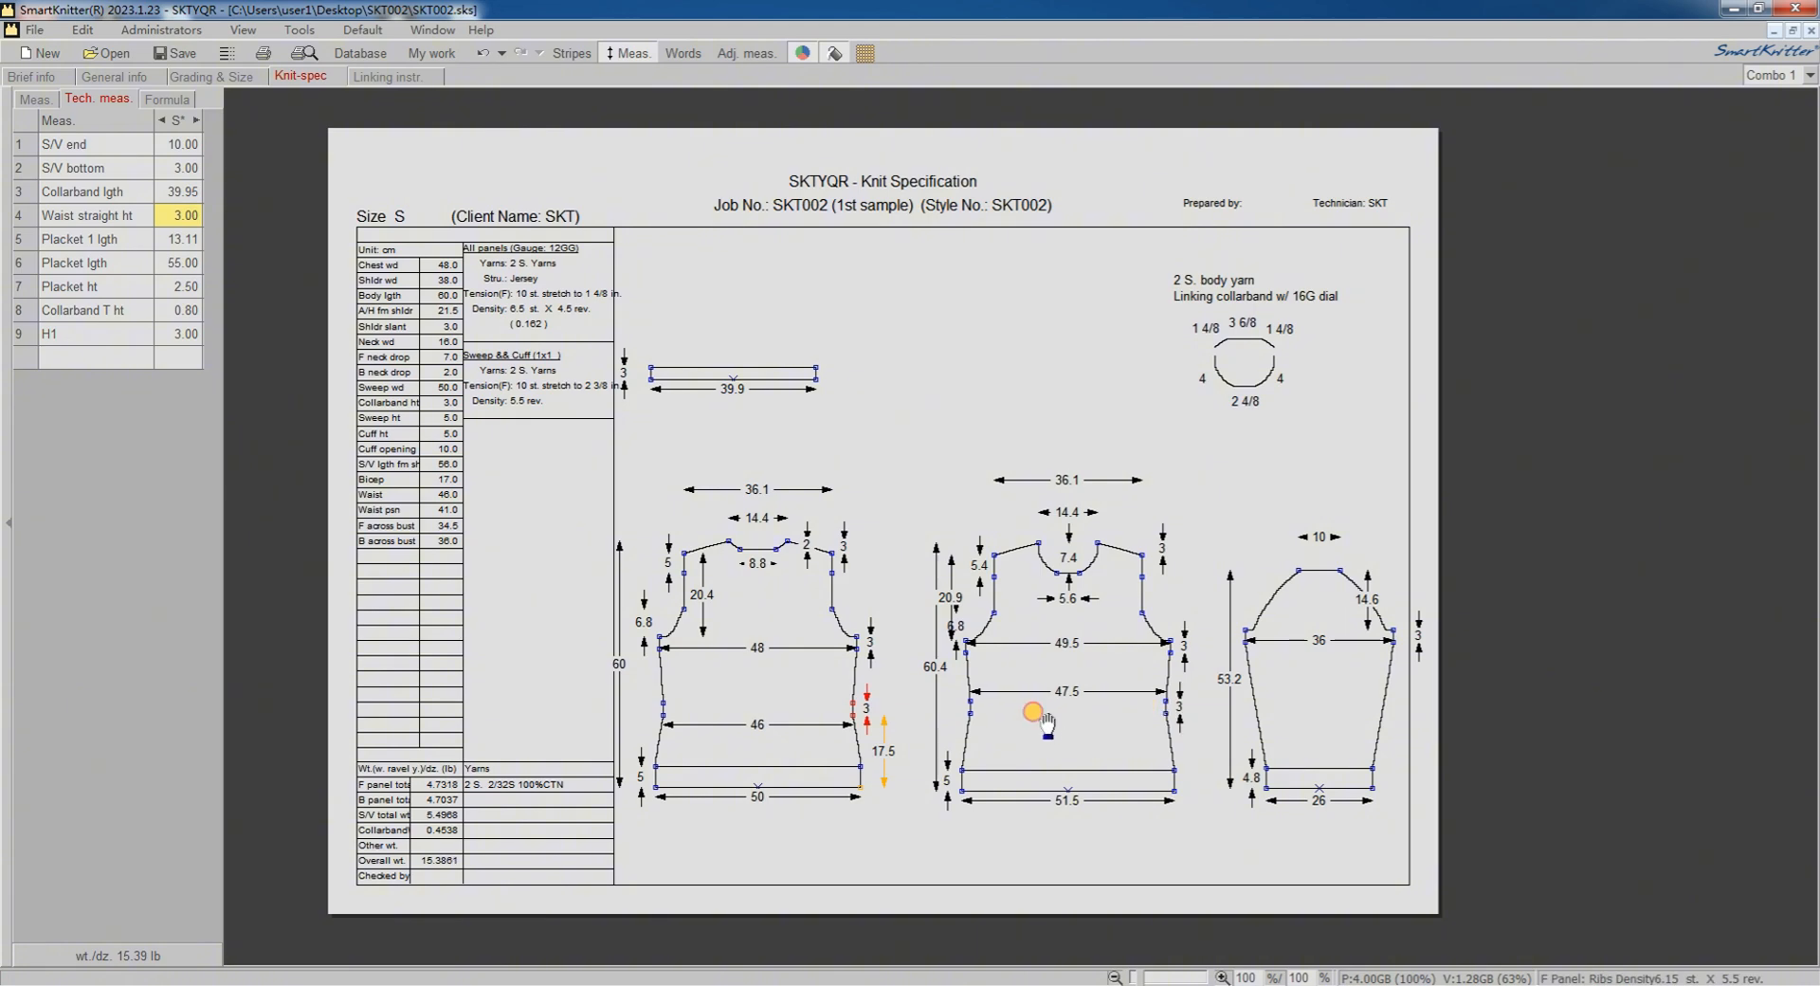
pyautogui.click(1099, 730)
# Step: Apply Waist fm sweep as a vertical measurement from the front panel's lower waist node to its bottom corner
pyautogui.rightClick(884, 749)
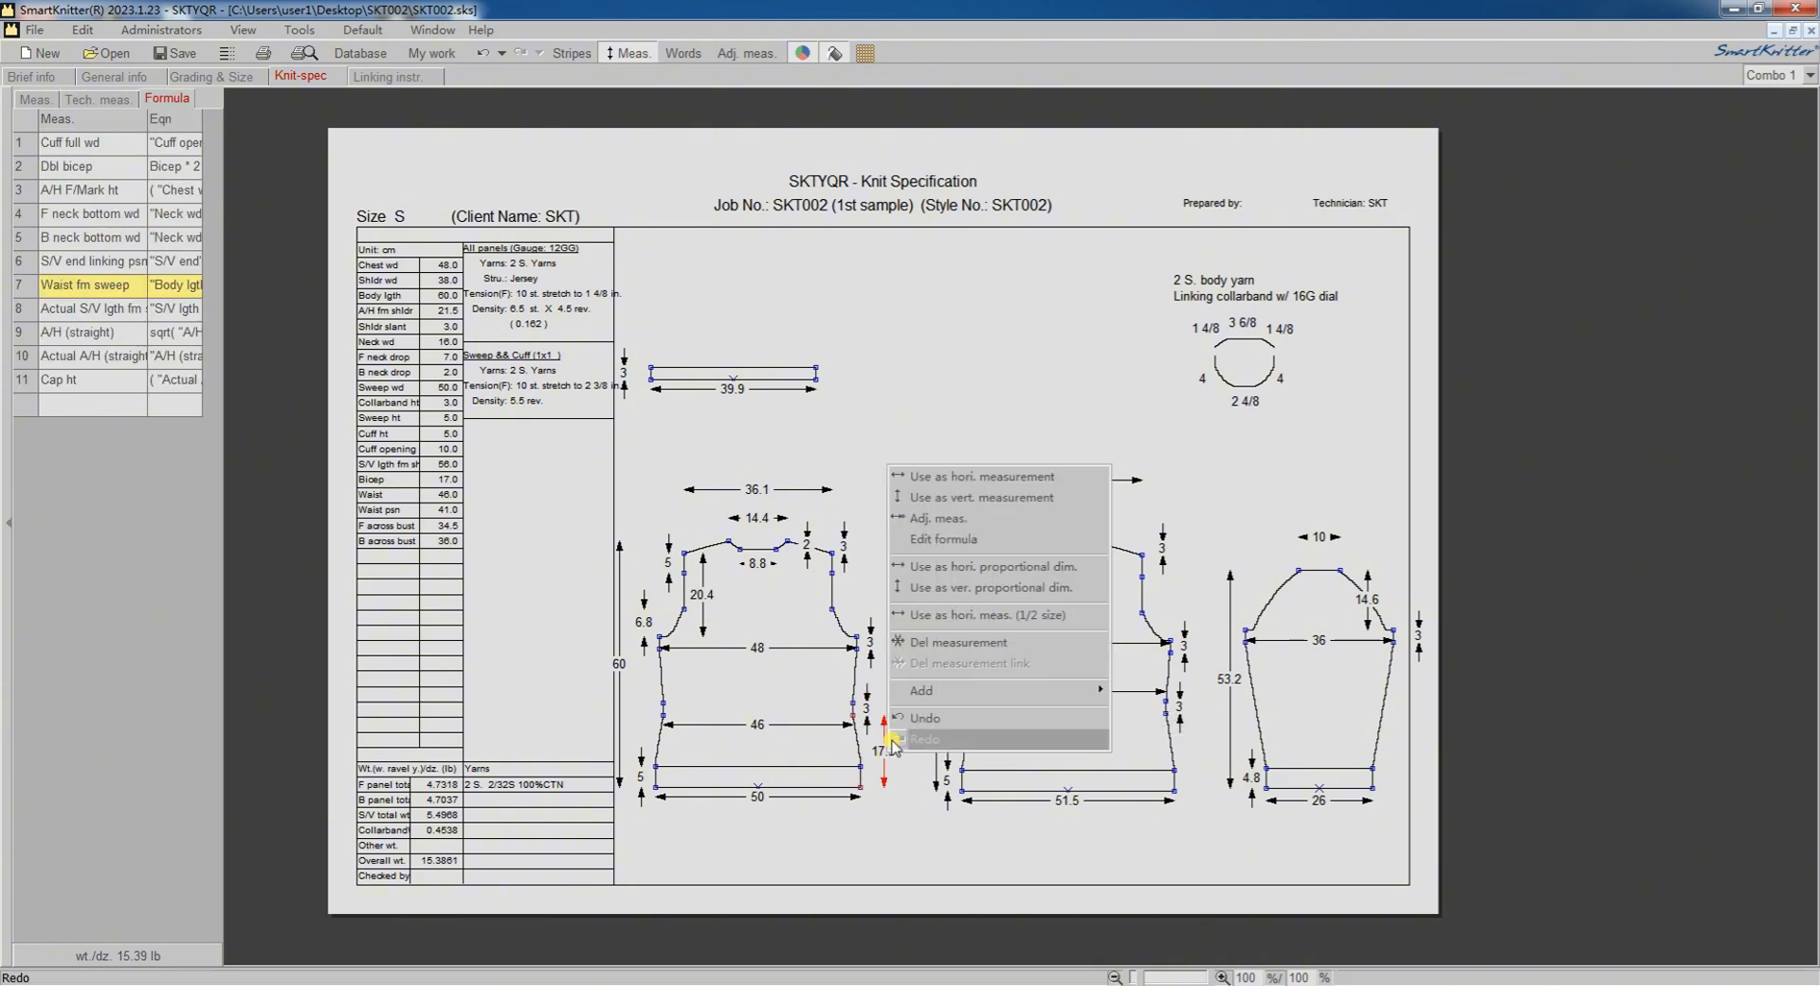
pyautogui.click(991, 499)
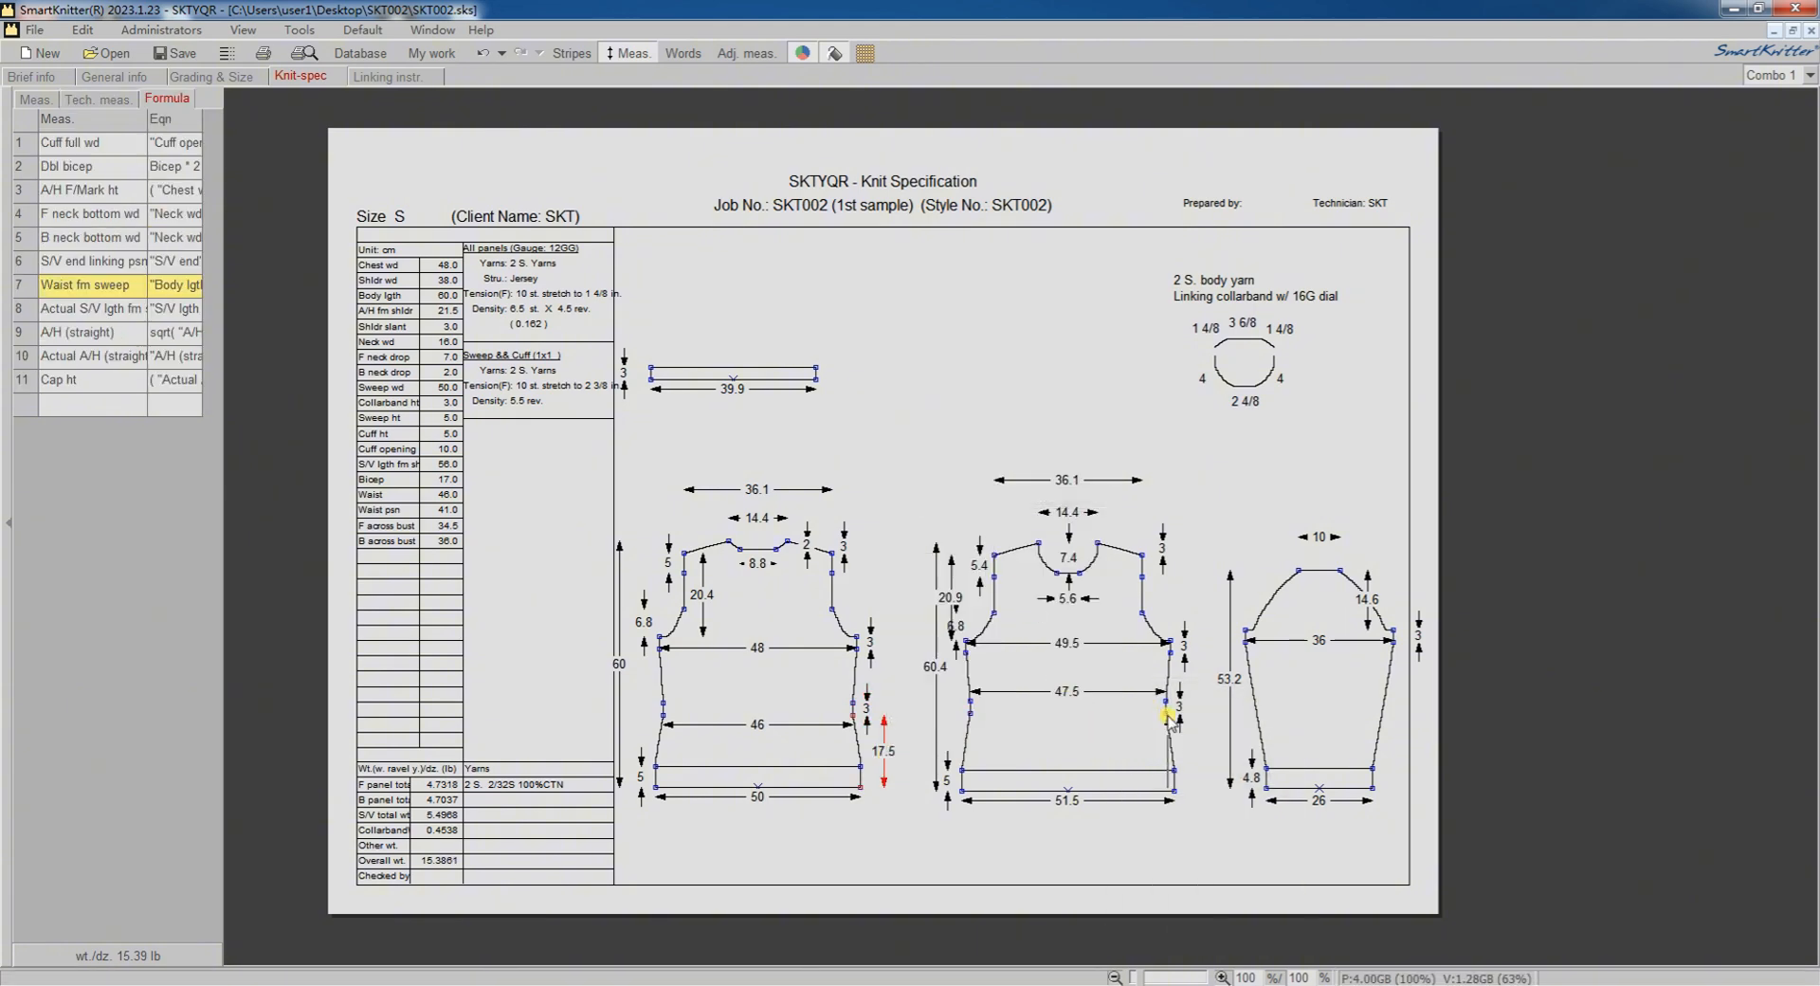
pyautogui.click(1169, 781)
pyautogui.rightClick(1035, 718)
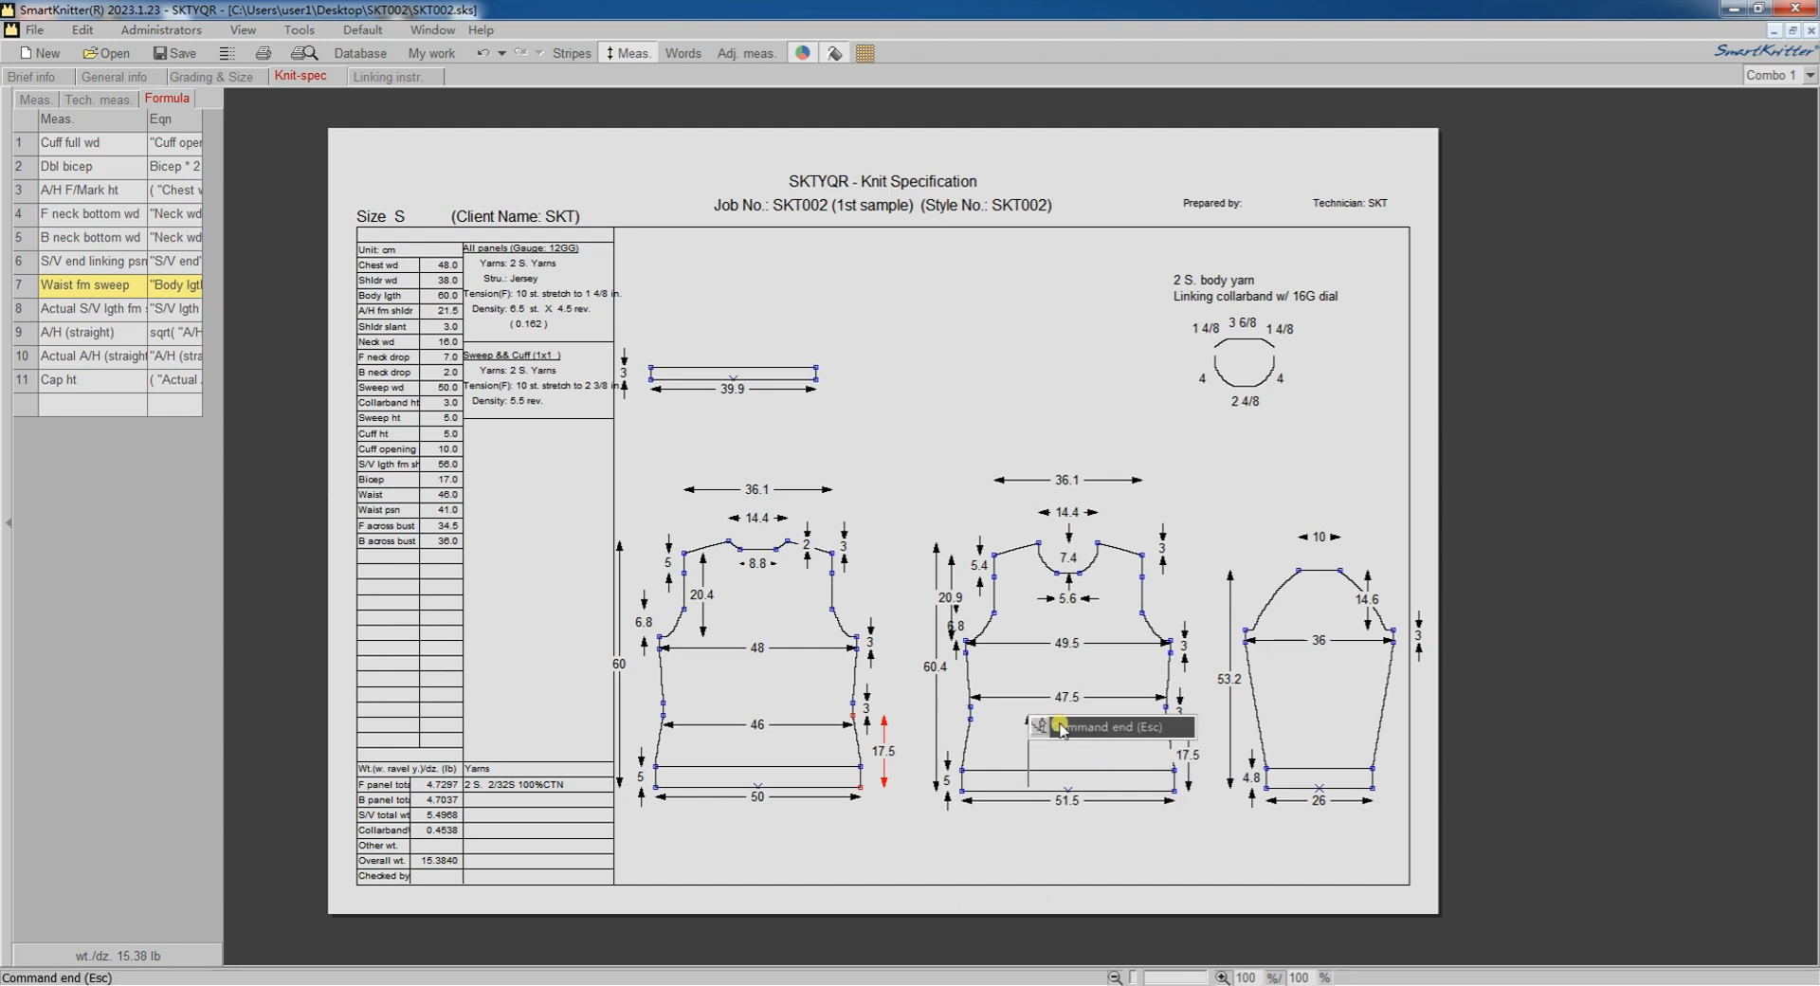
pyautogui.click(1069, 729)
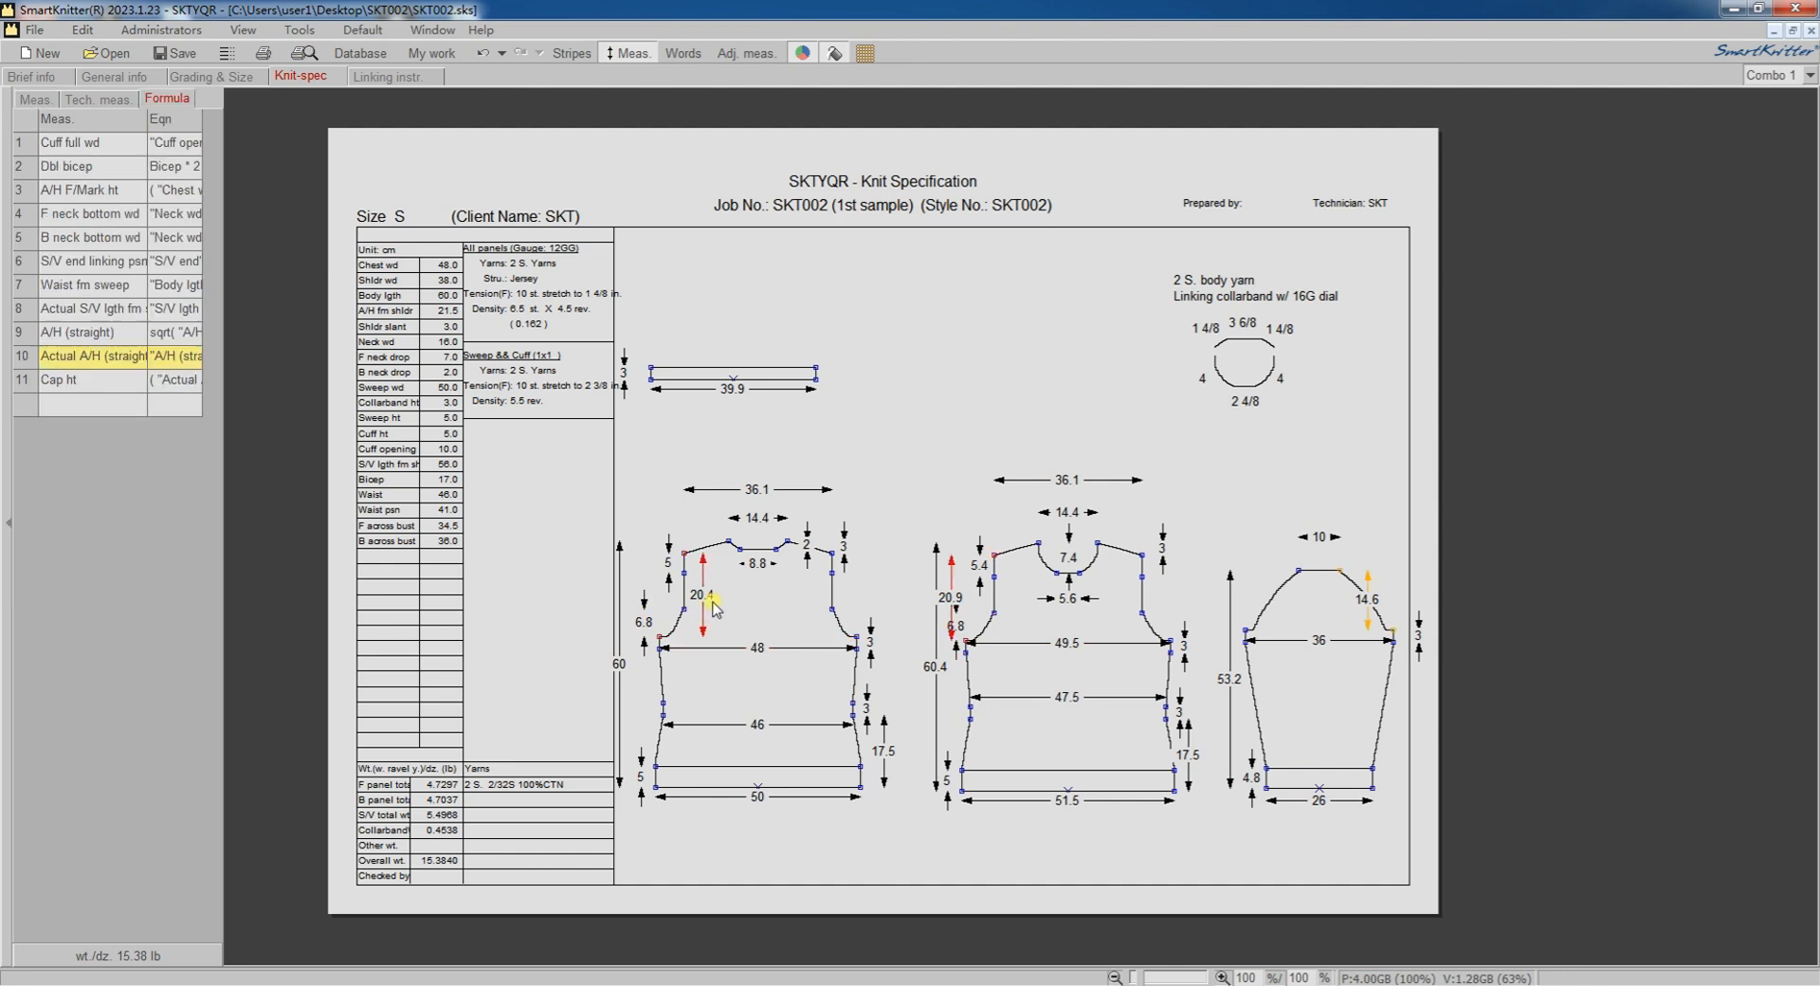
# Step: Move the back panel's straight armhole dimension outside the outline, and add B across bust between its armhole nodes, replacing Shldr wd
pyautogui.moveTo(707, 599); pyautogui.dragTo(625, 597)
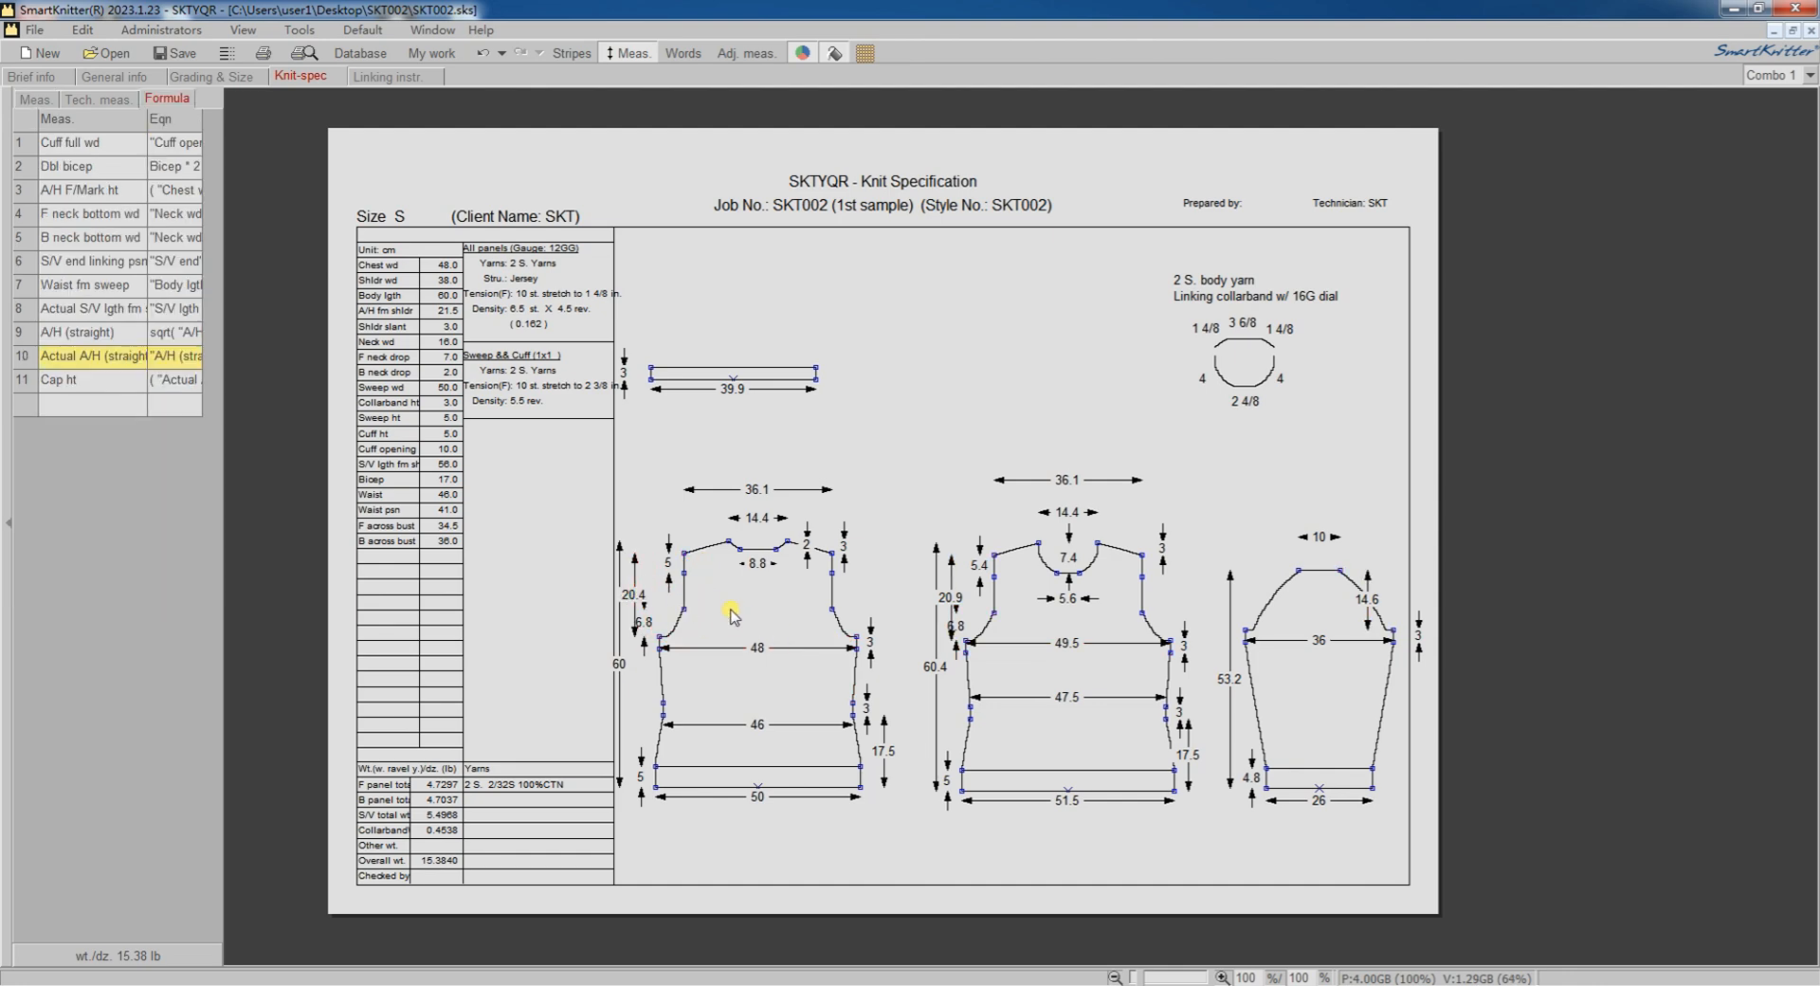
pyautogui.rightClick(686, 580)
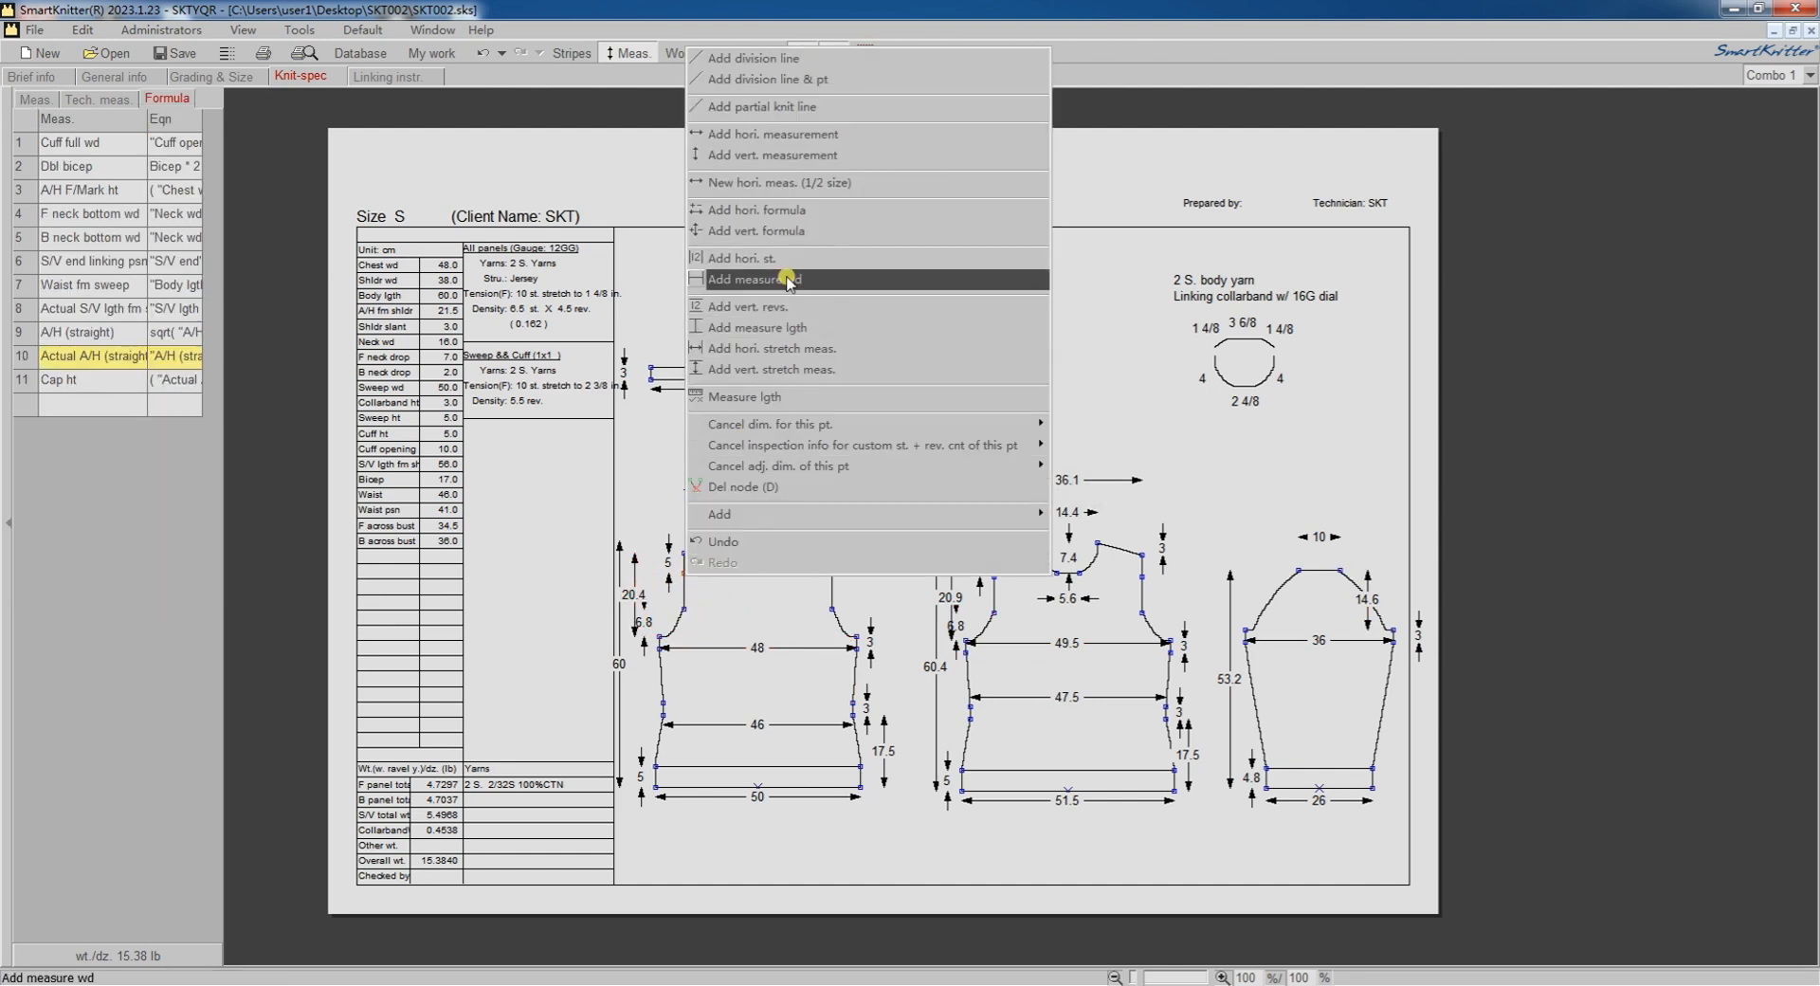
pyautogui.click(739, 130)
pyautogui.click(830, 577)
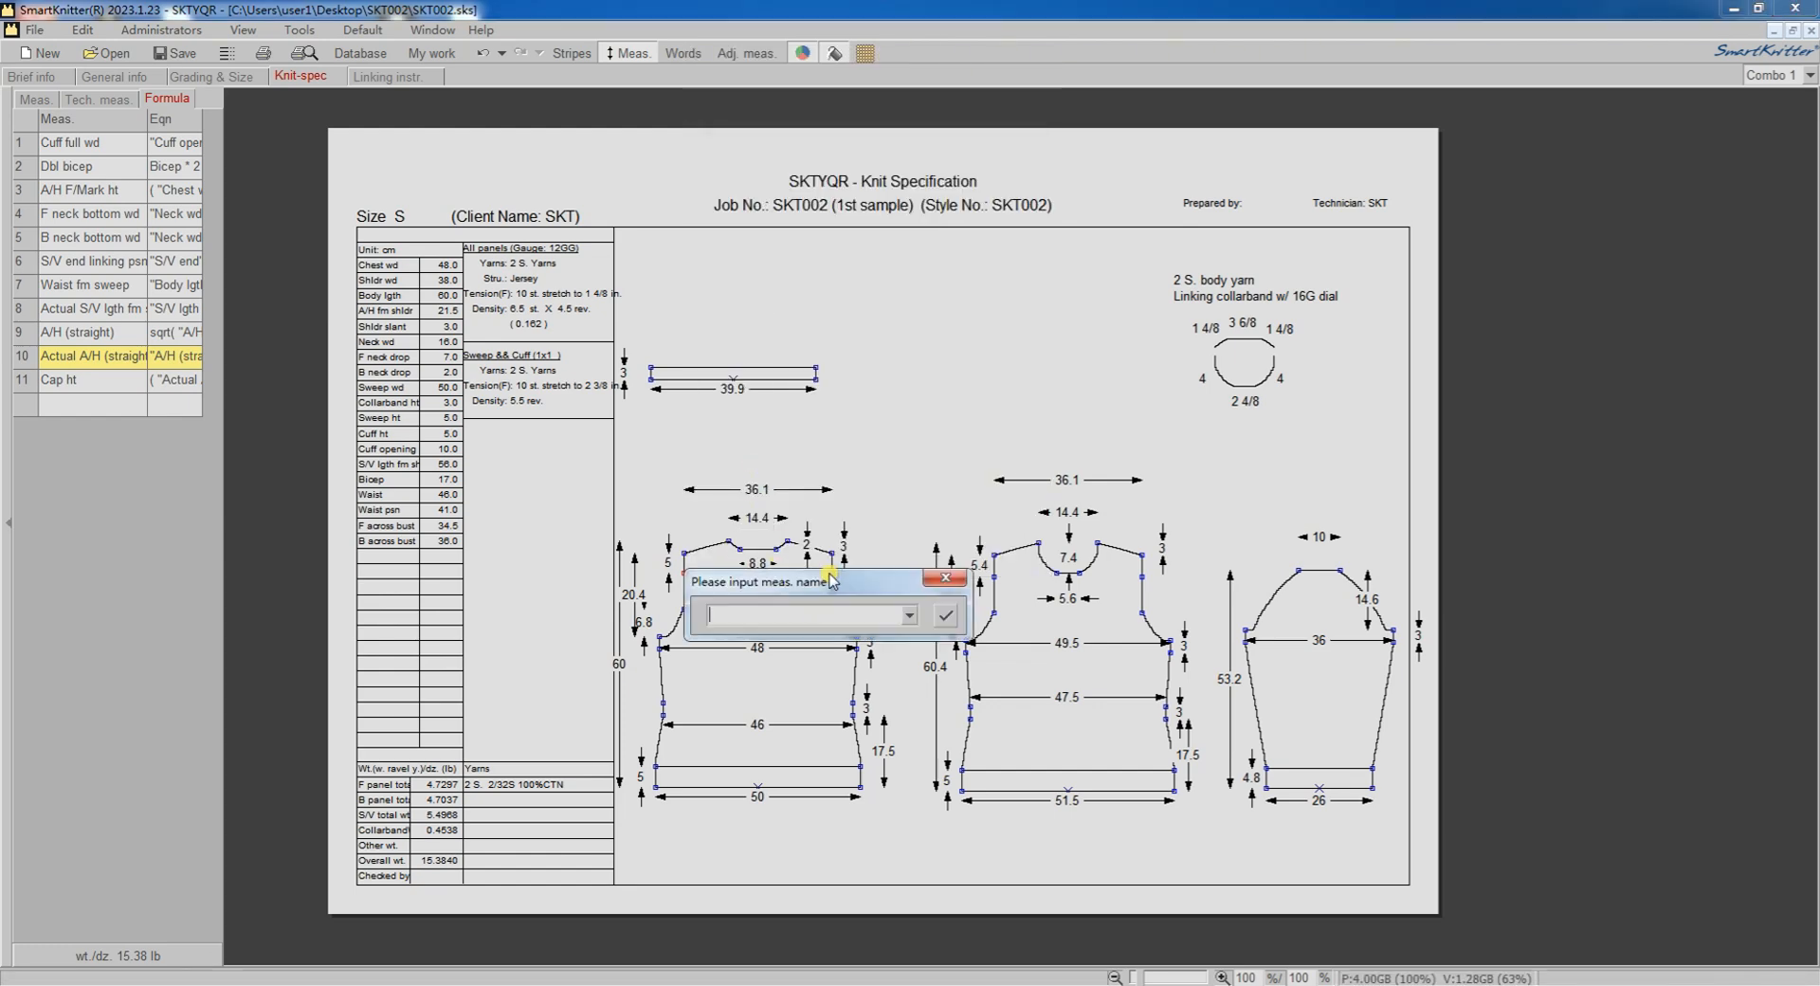
pyautogui.click(912, 611)
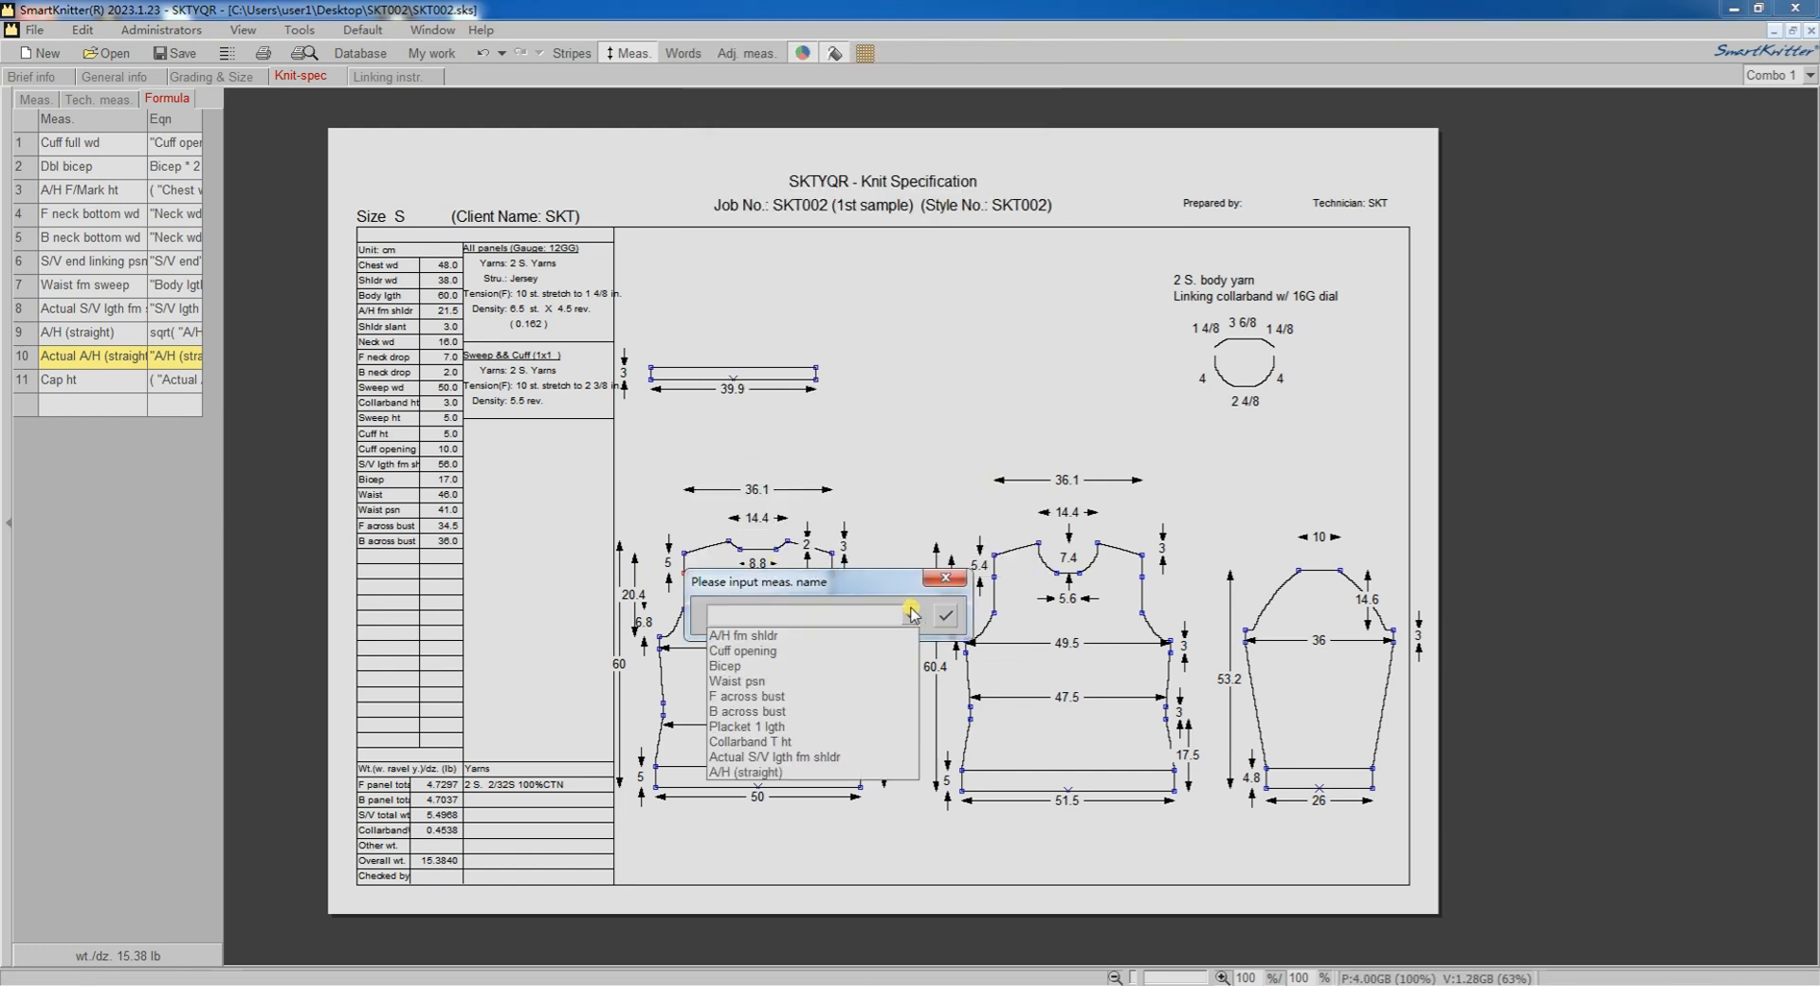
pyautogui.click(792, 711)
pyautogui.click(946, 620)
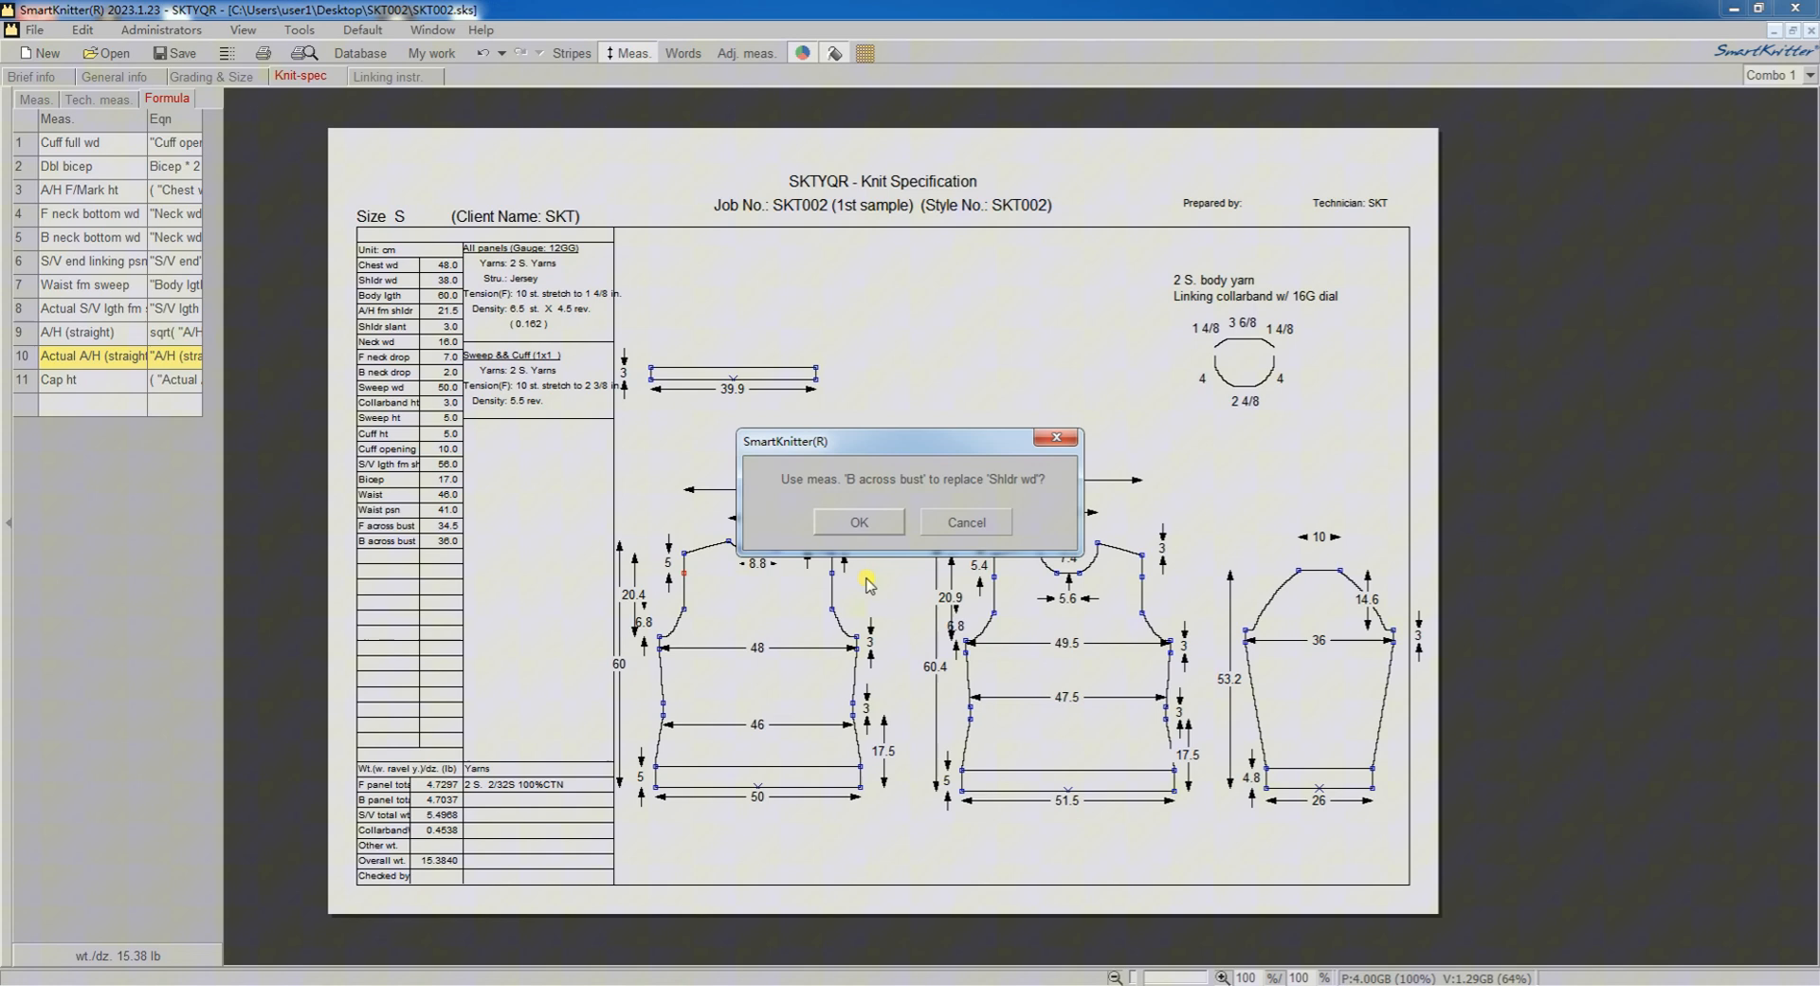
pyautogui.click(858, 520)
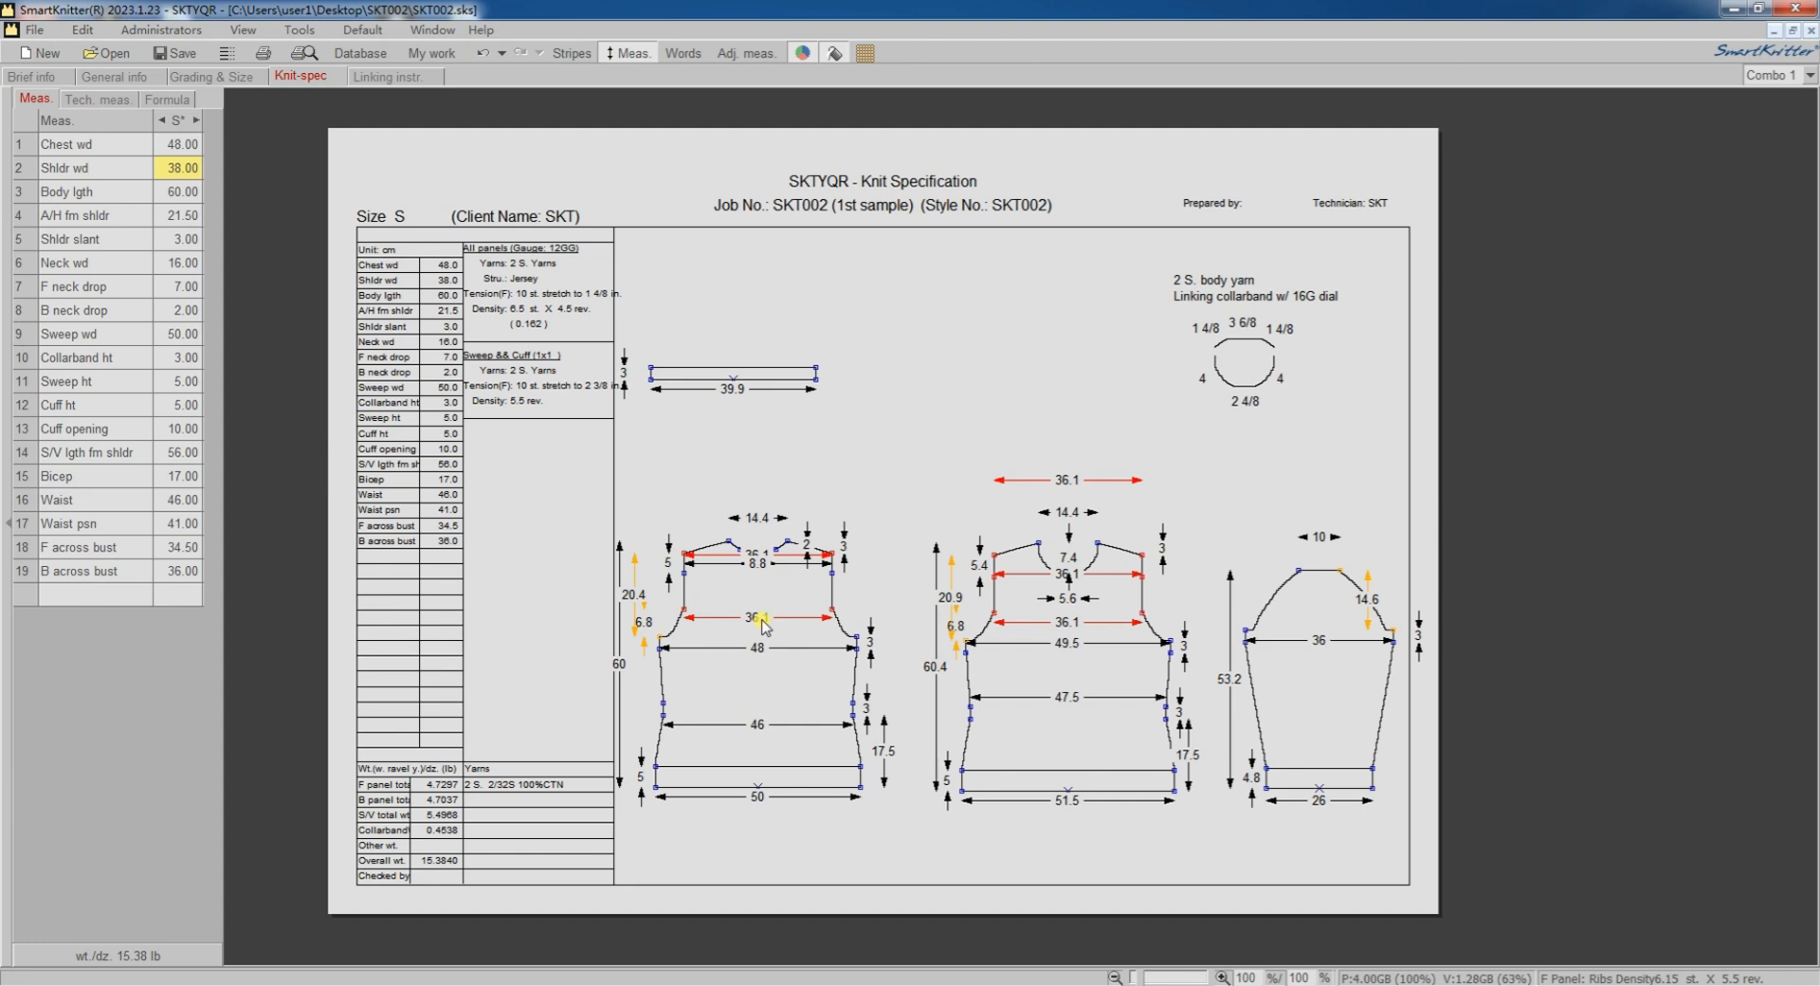
# Step: Reposition the back panel's Shldr wd and B across bust dimensions, and apply B across bust to its lower armhole nodes too
pyautogui.moveTo(764, 626); pyautogui.dragTo(759, 486)
pyautogui.moveTo(751, 563); pyautogui.dragTo(761, 581)
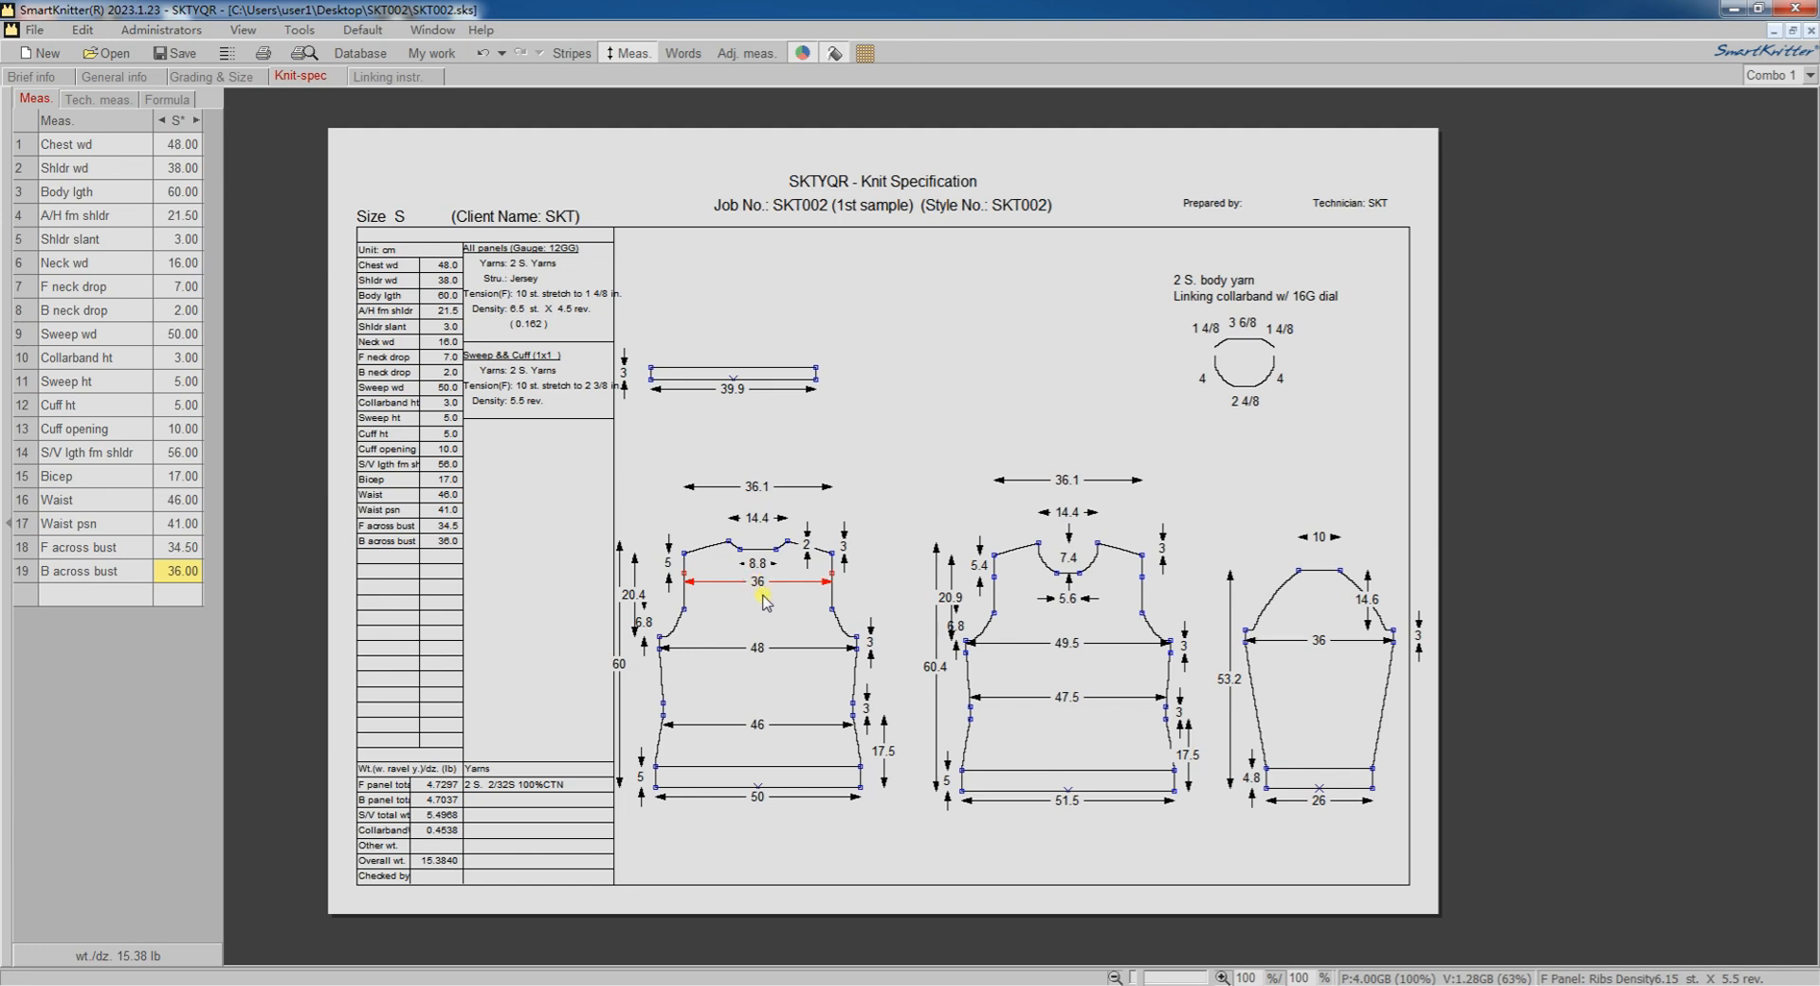
pyautogui.rightClick(757, 584)
pyautogui.click(837, 595)
pyautogui.click(853, 527)
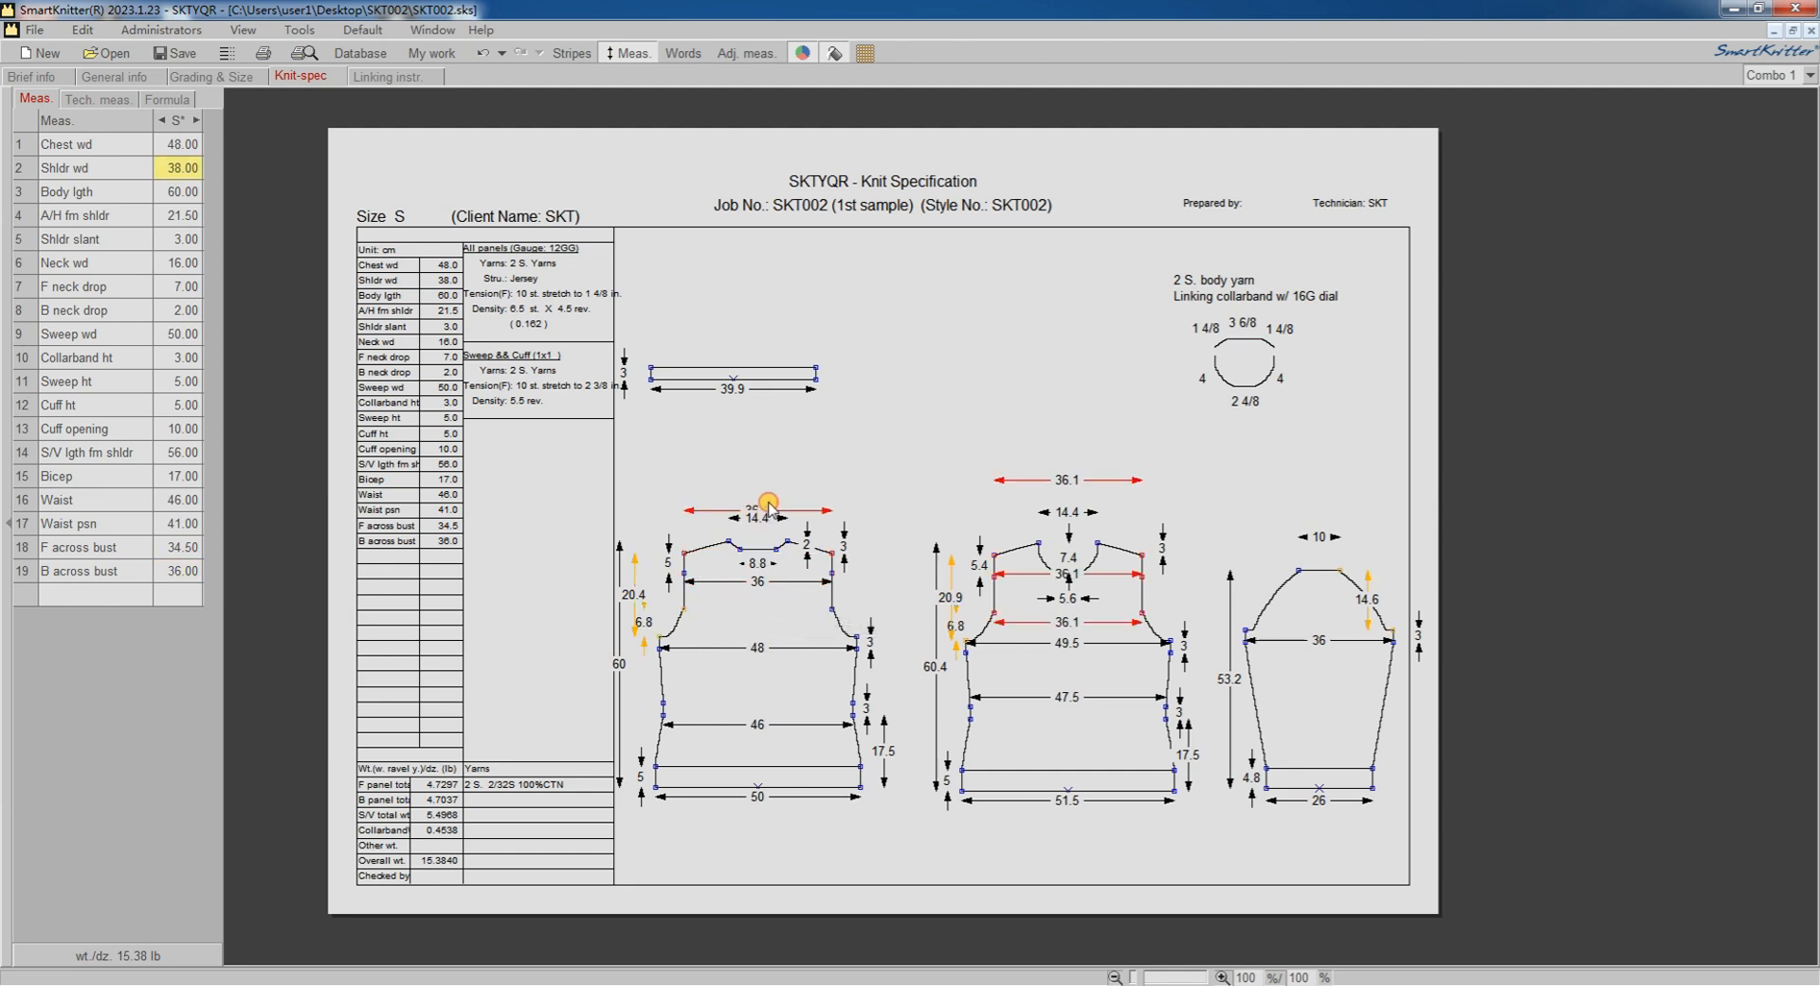
# Step: Set the fixed adjustment ratio of the back panel's B across bust measurement to 0.95
pyautogui.click(758, 592)
pyautogui.moveTo(758, 594); pyautogui.dragTo(761, 589)
pyautogui.click(639, 736)
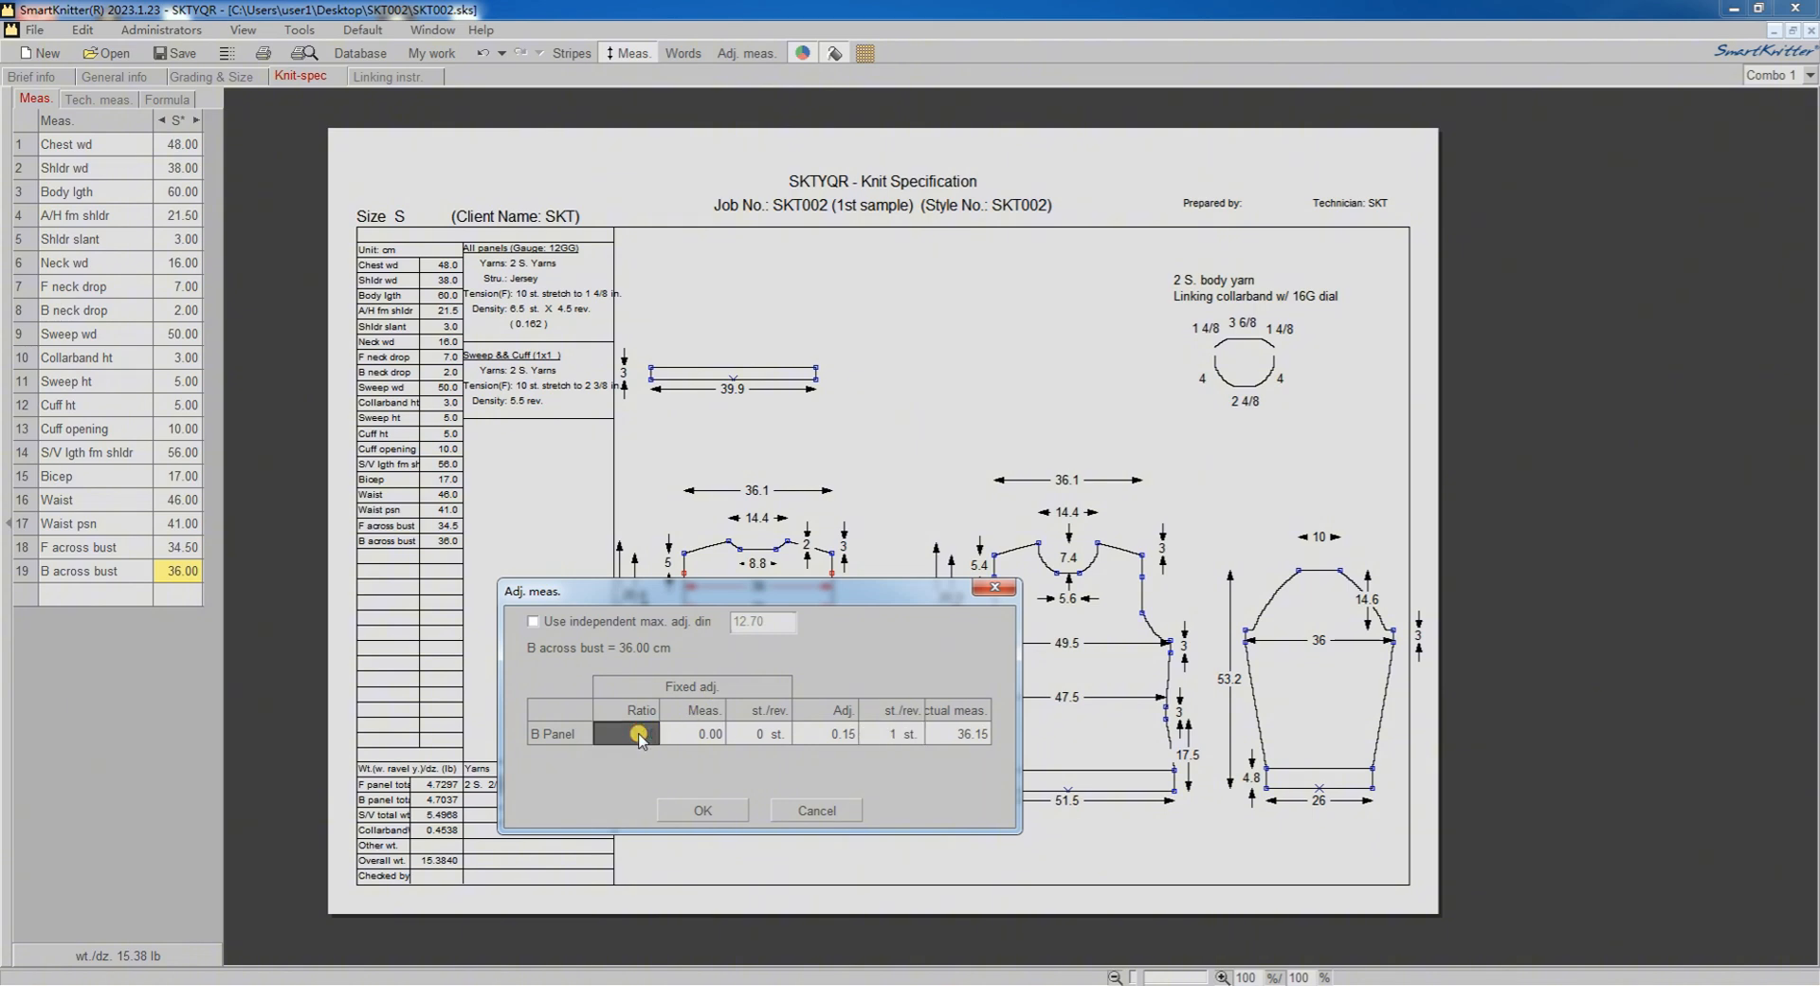
pyautogui.click(642, 732)
pyautogui.write('.9')
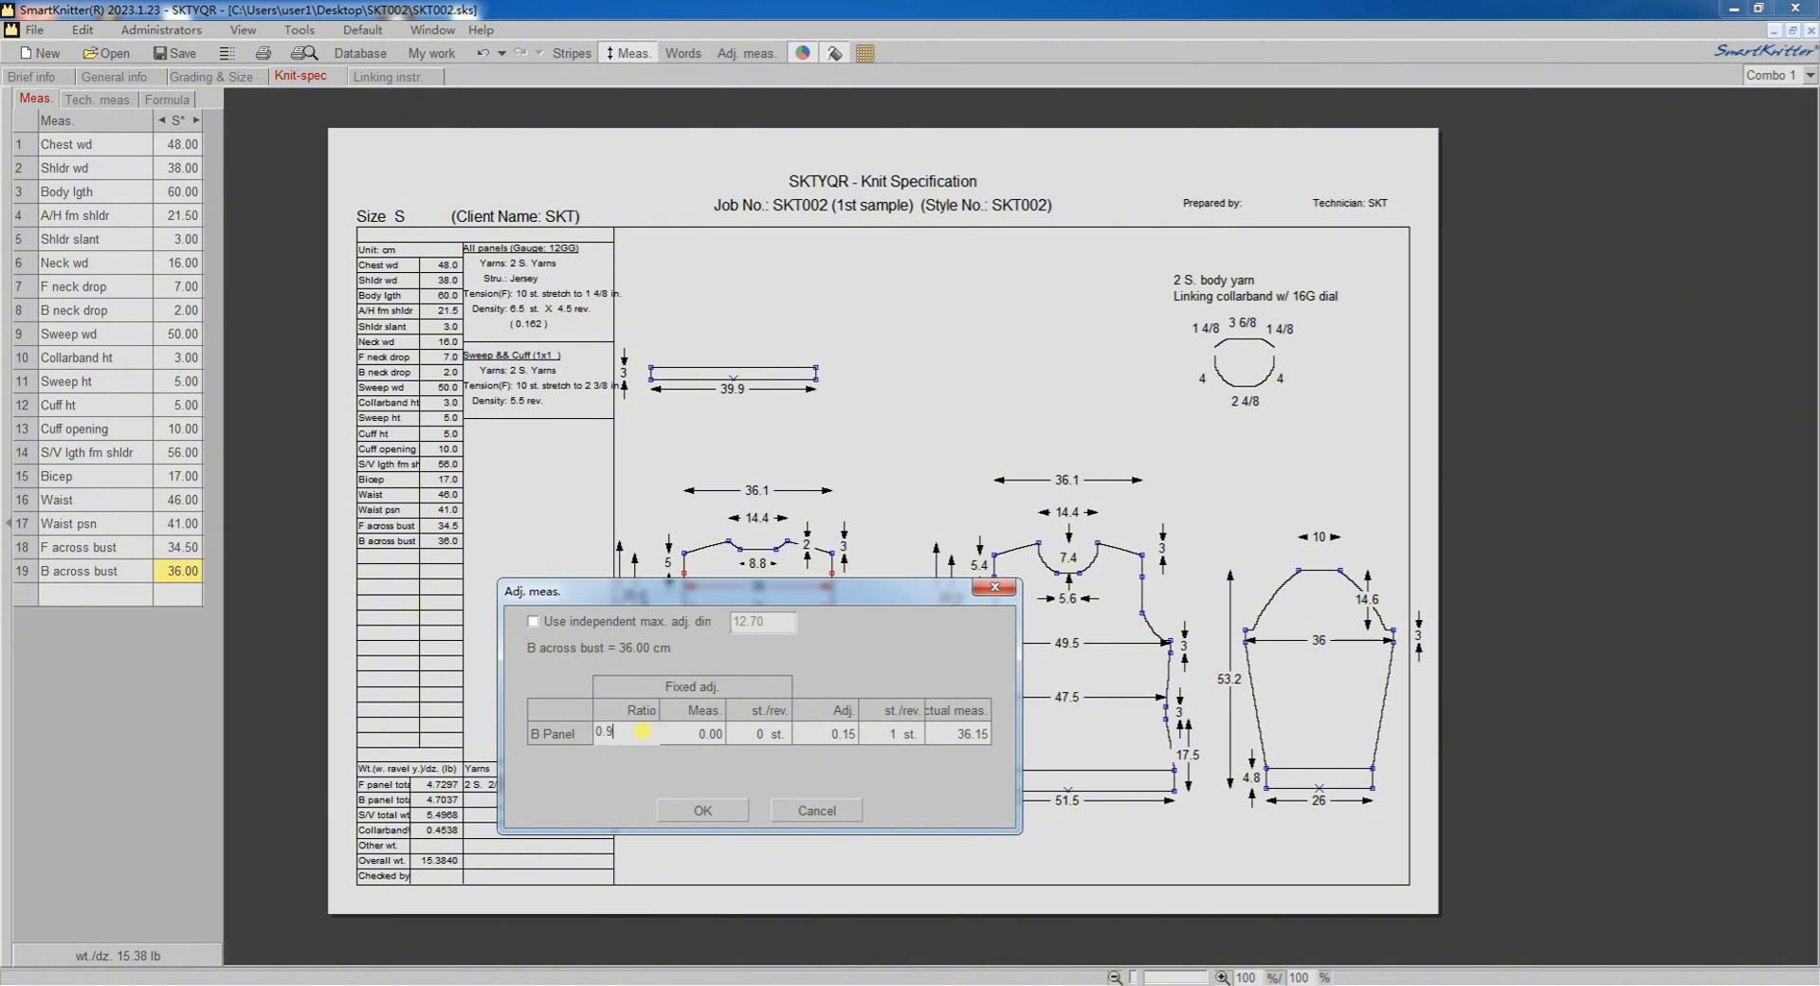
pyautogui.write('5')
pyautogui.click(703, 811)
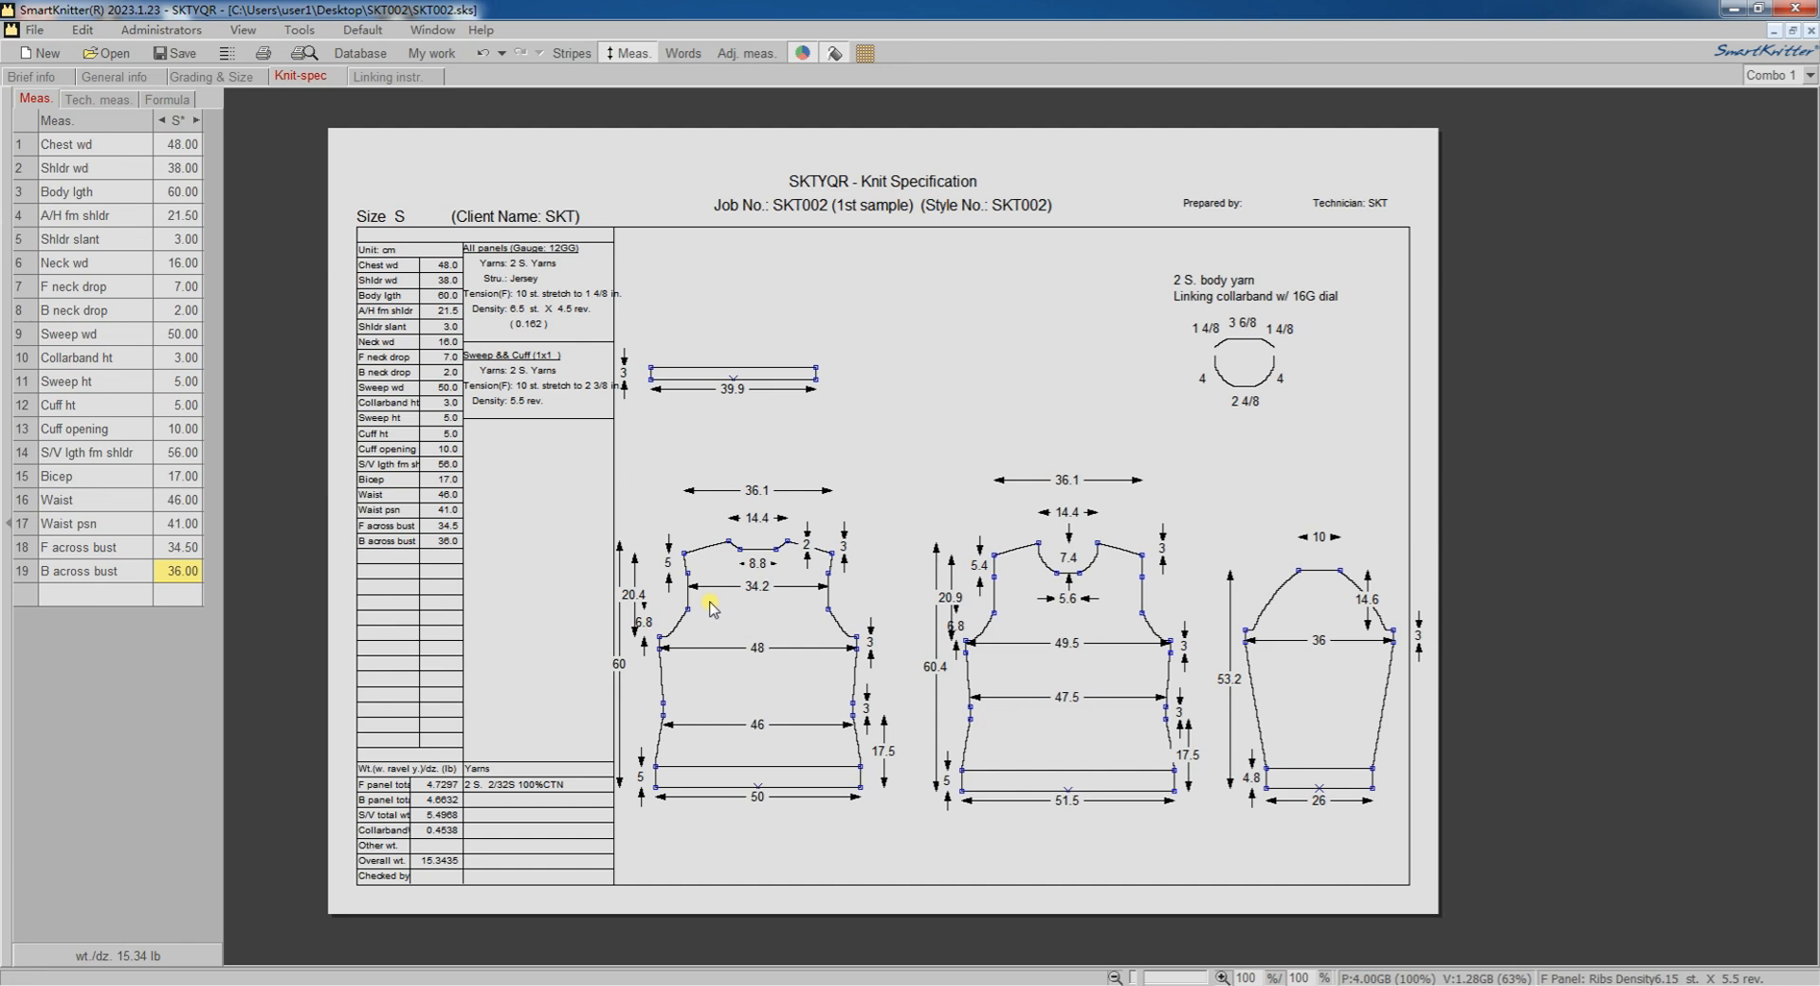
pyautogui.rightClick(688, 572)
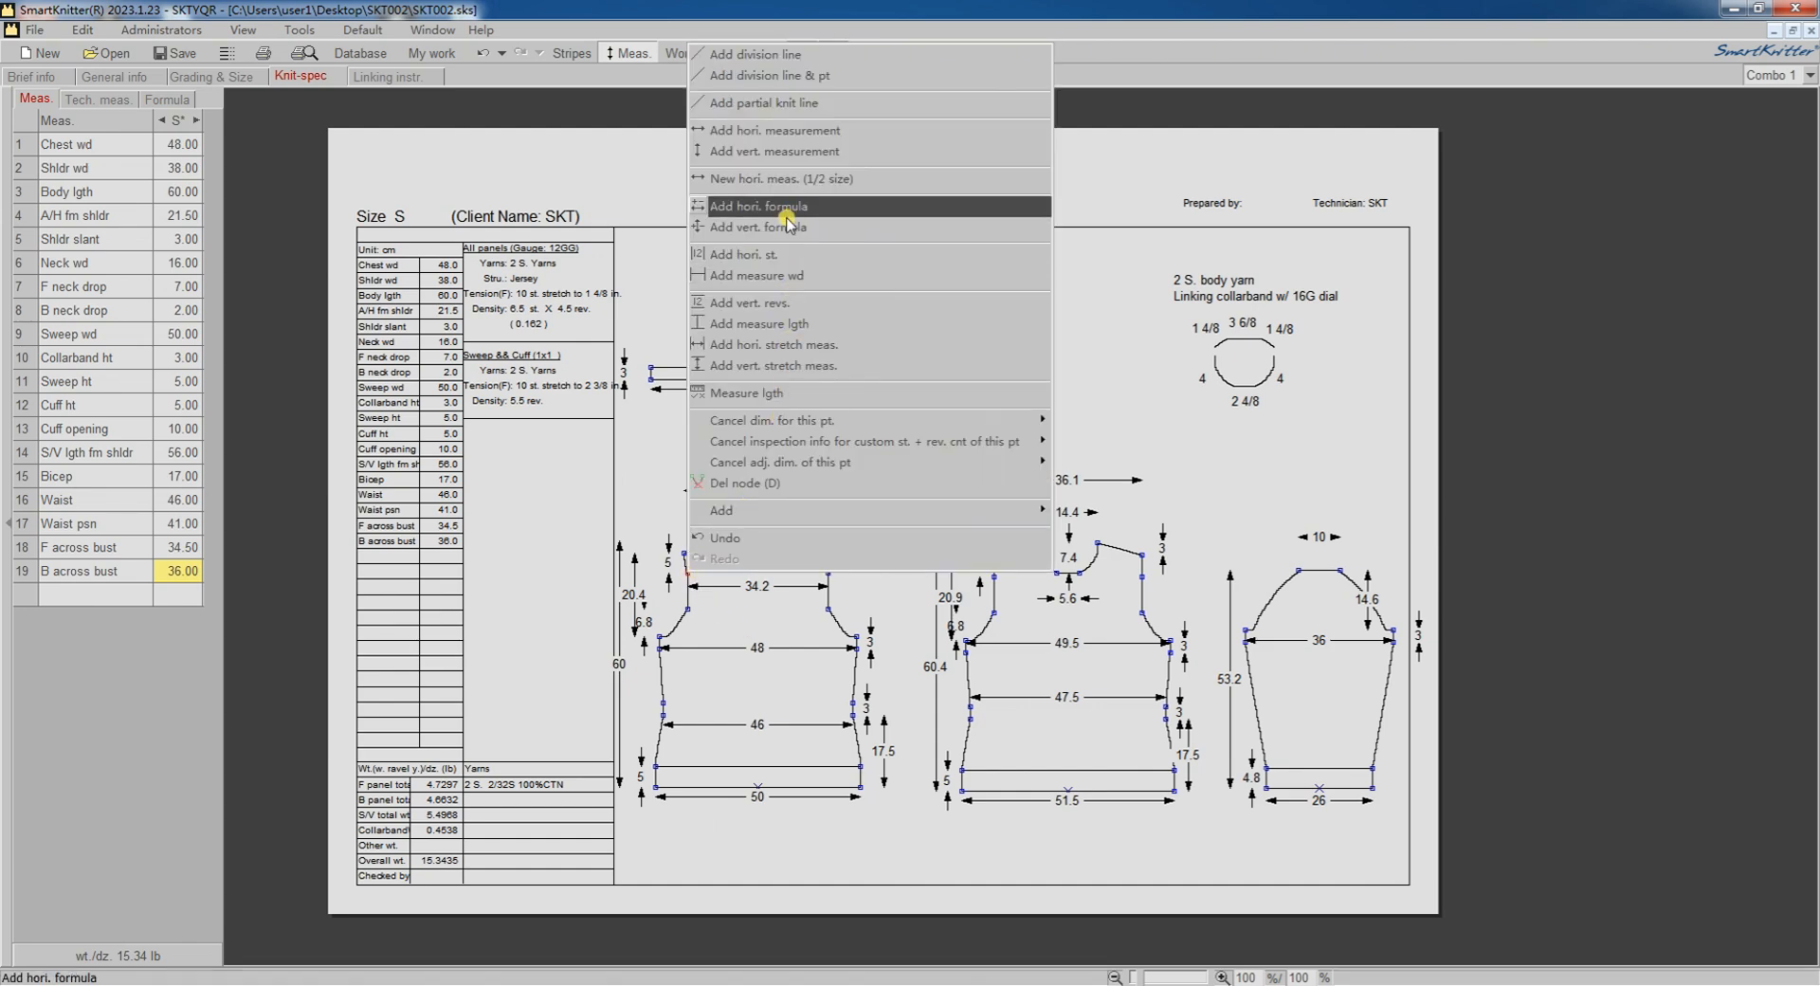
pyautogui.click(758, 152)
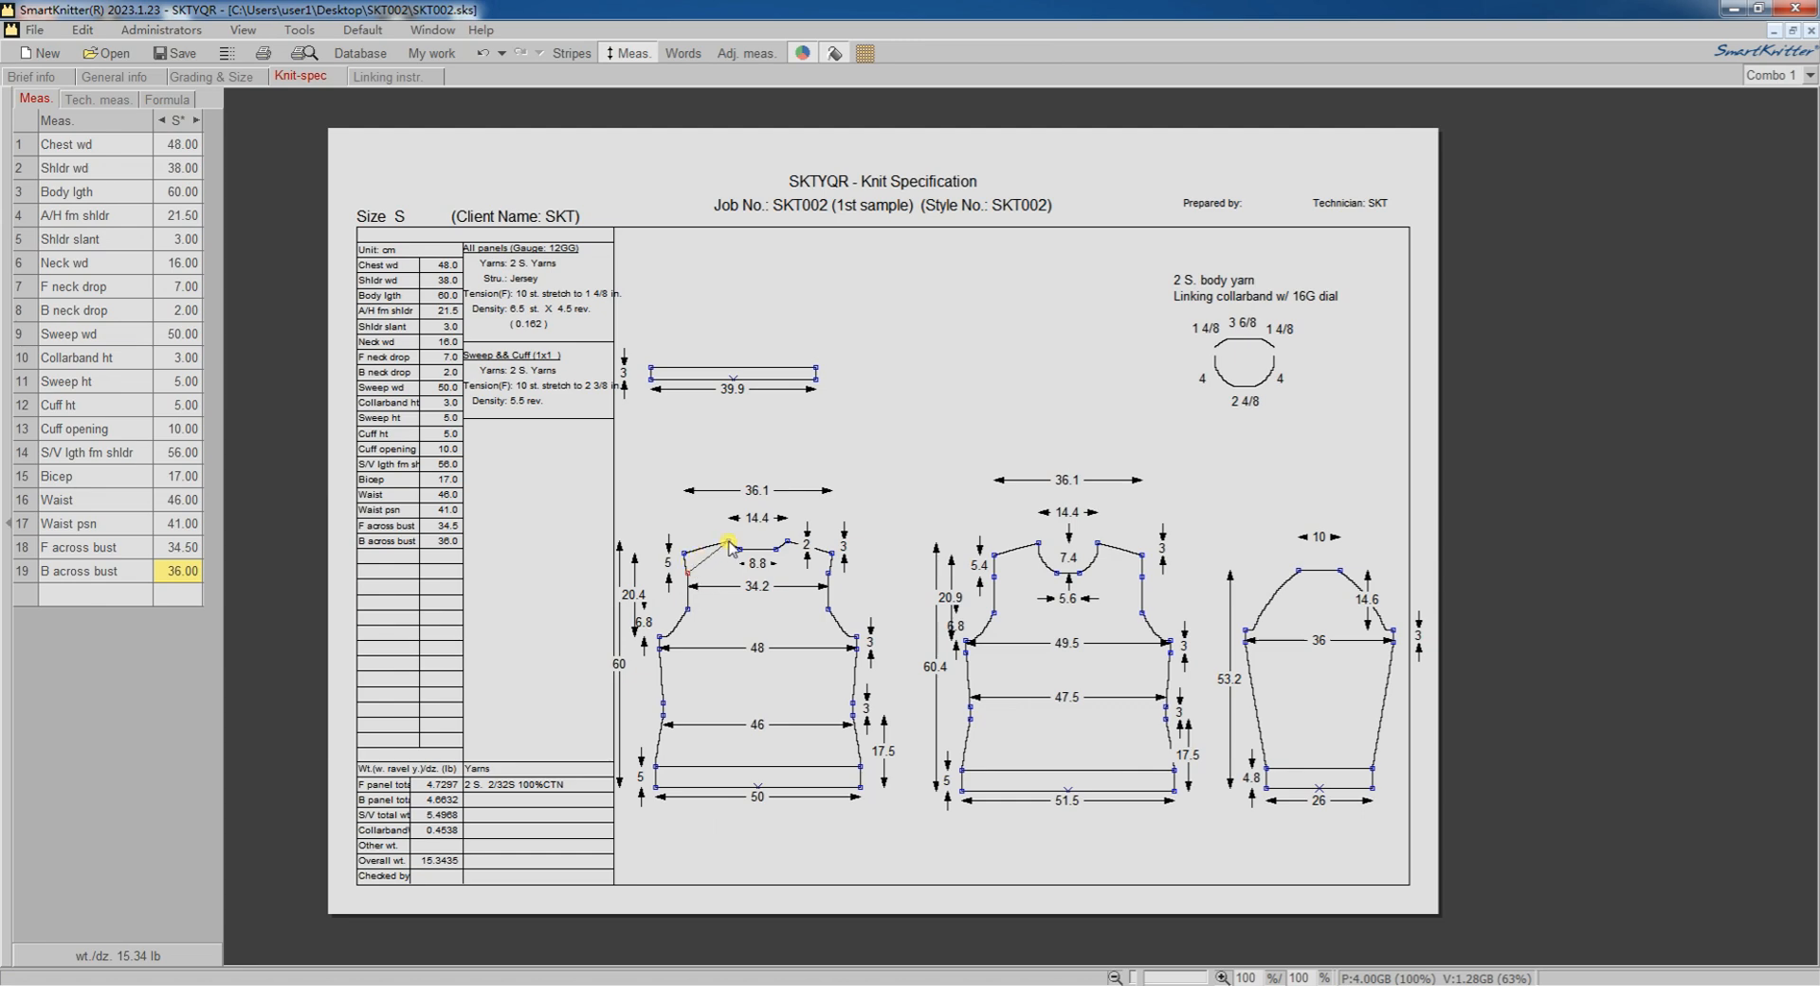
pyautogui.click(728, 545)
pyautogui.click(905, 530)
pyautogui.rightClick(693, 508)
pyautogui.click(696, 502)
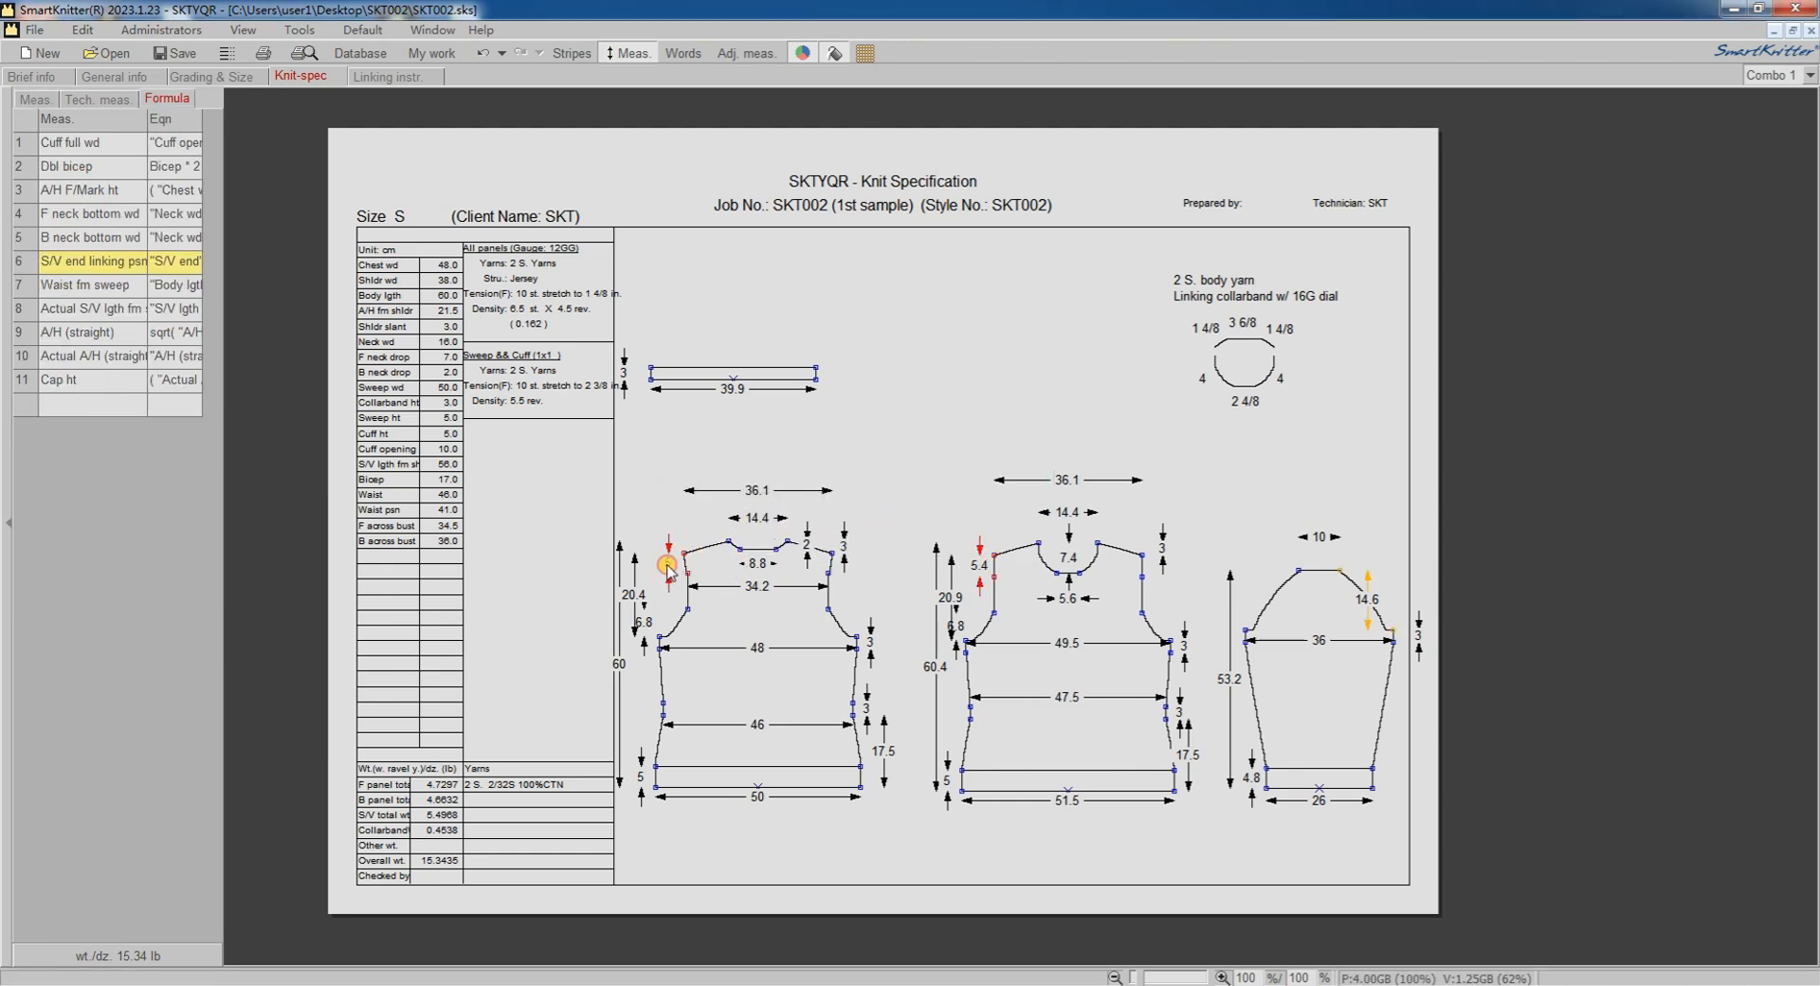
# Step: Delete the back panel's S/V end linking psn dimension and add a vertical measurement named Across bust psn from its armhole node to the neck point
pyautogui.rightClick(668, 566)
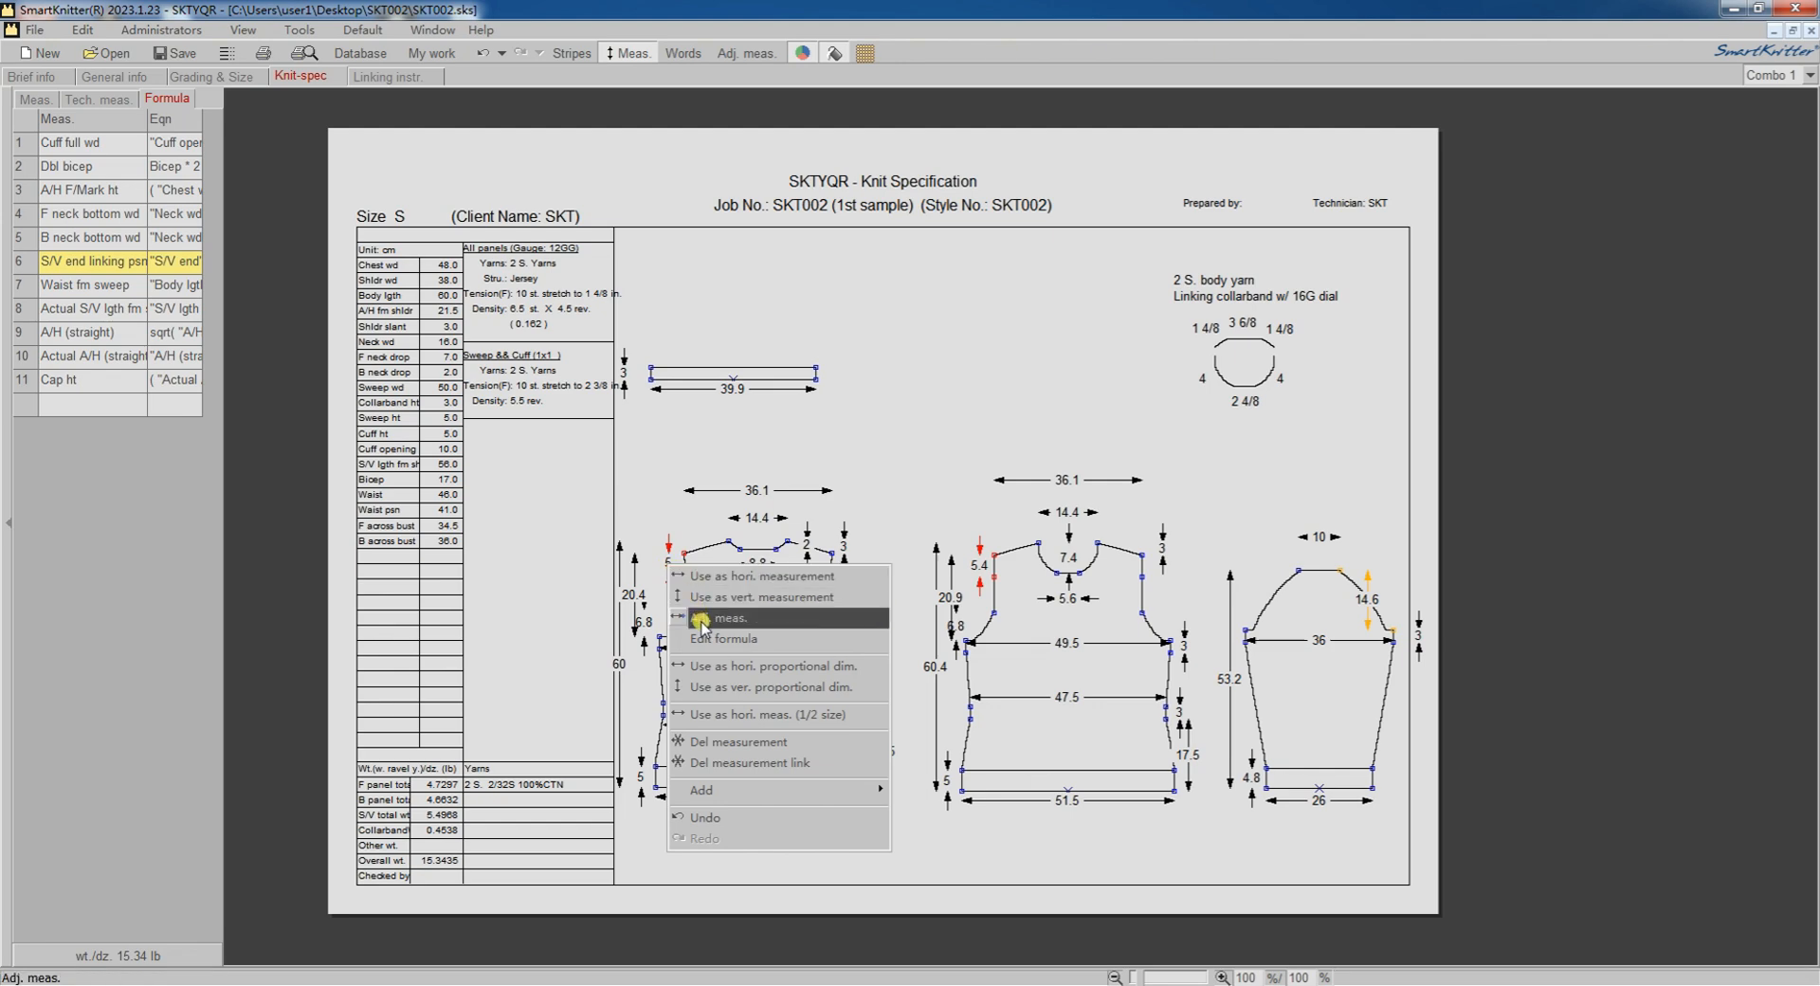
pyautogui.click(780, 743)
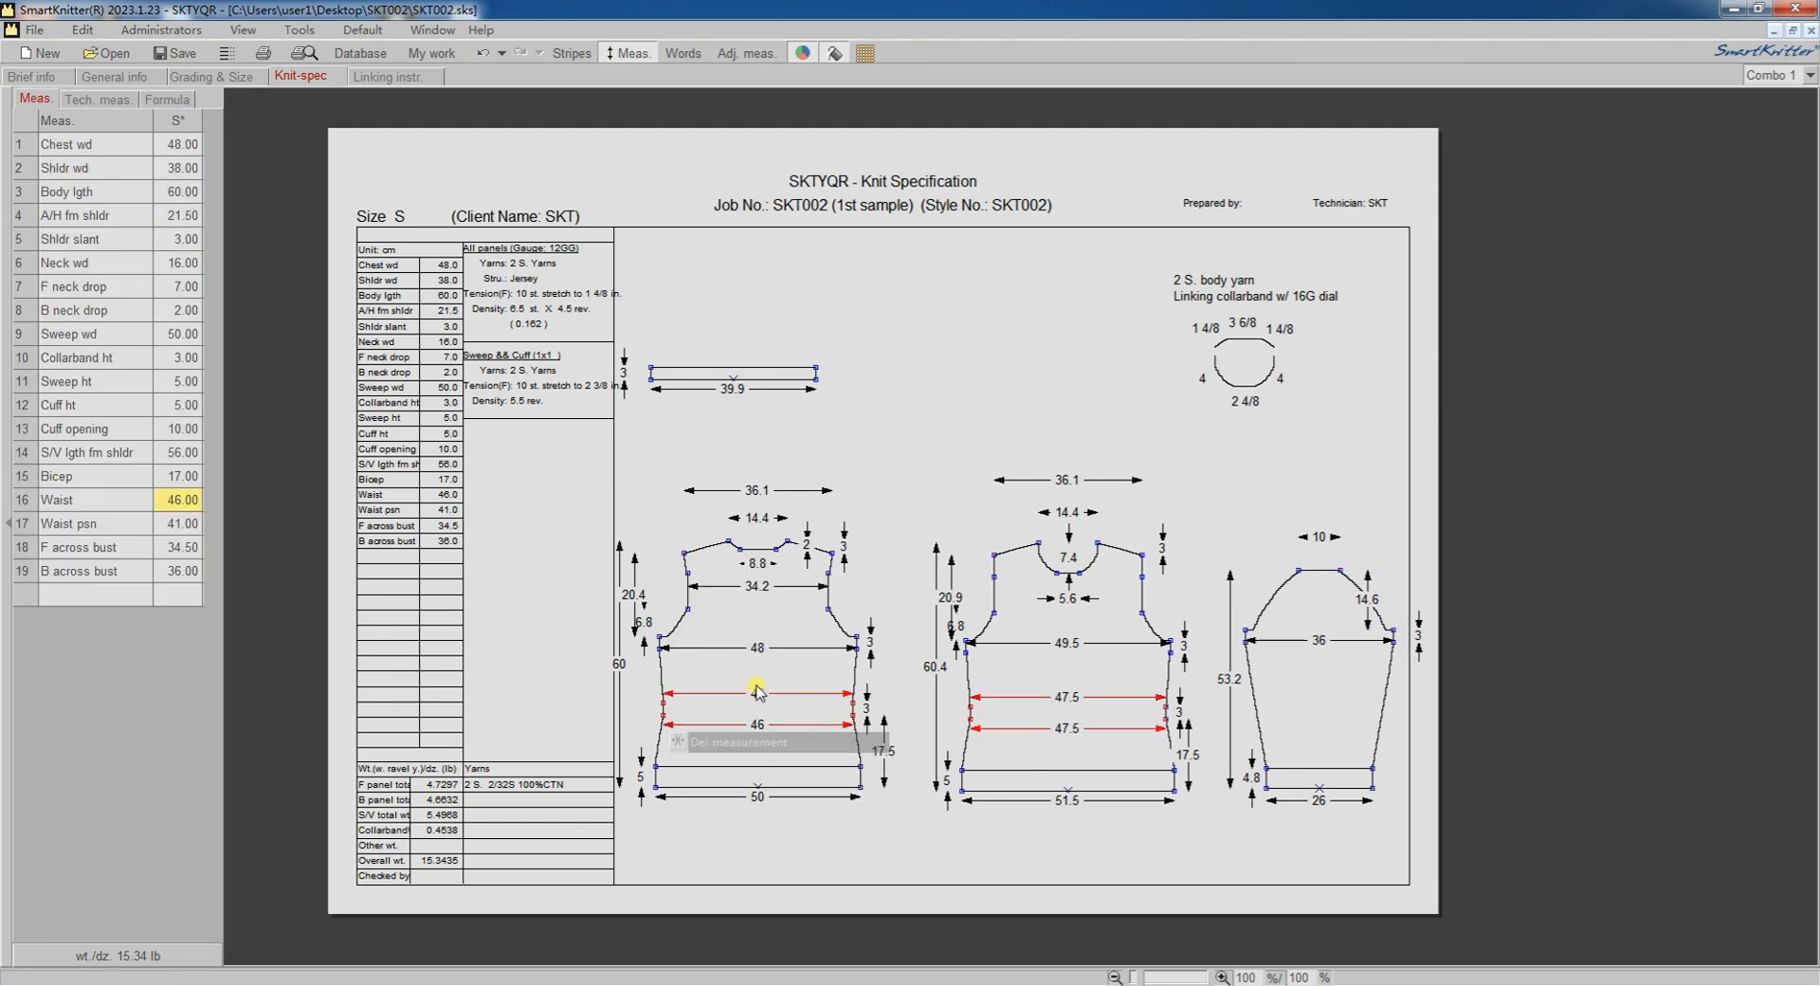
pyautogui.rightClick(688, 574)
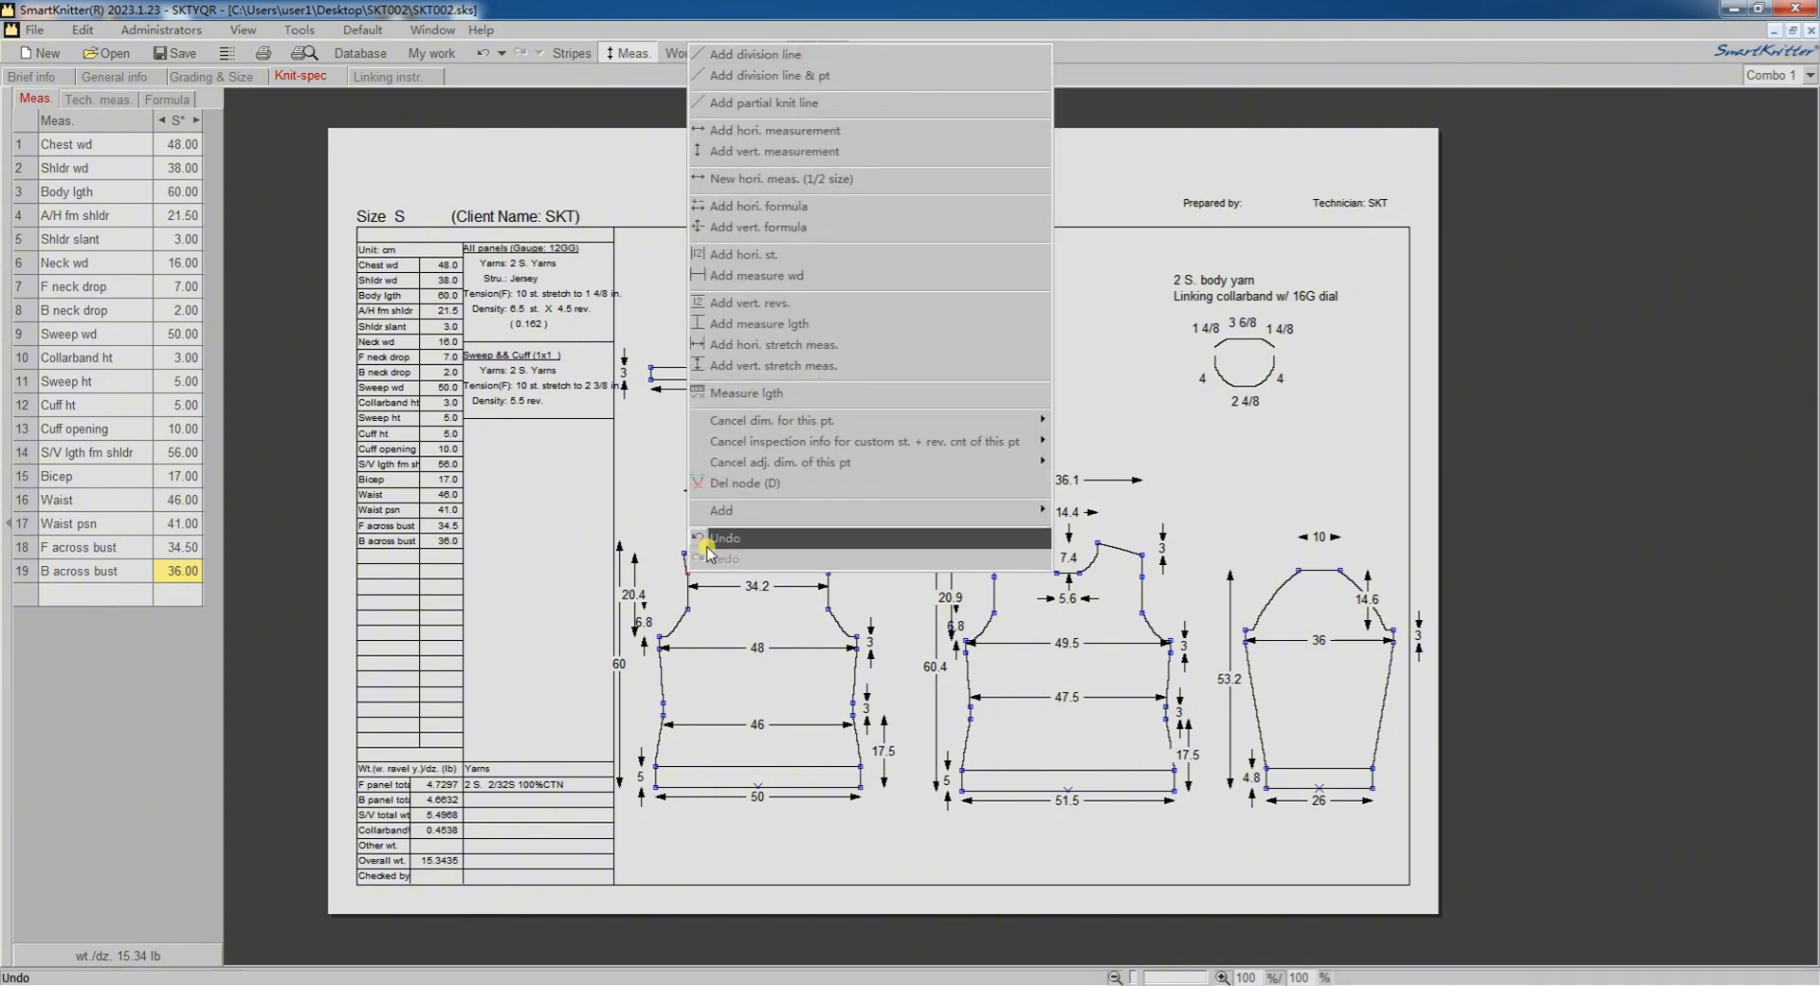
pyautogui.click(749, 152)
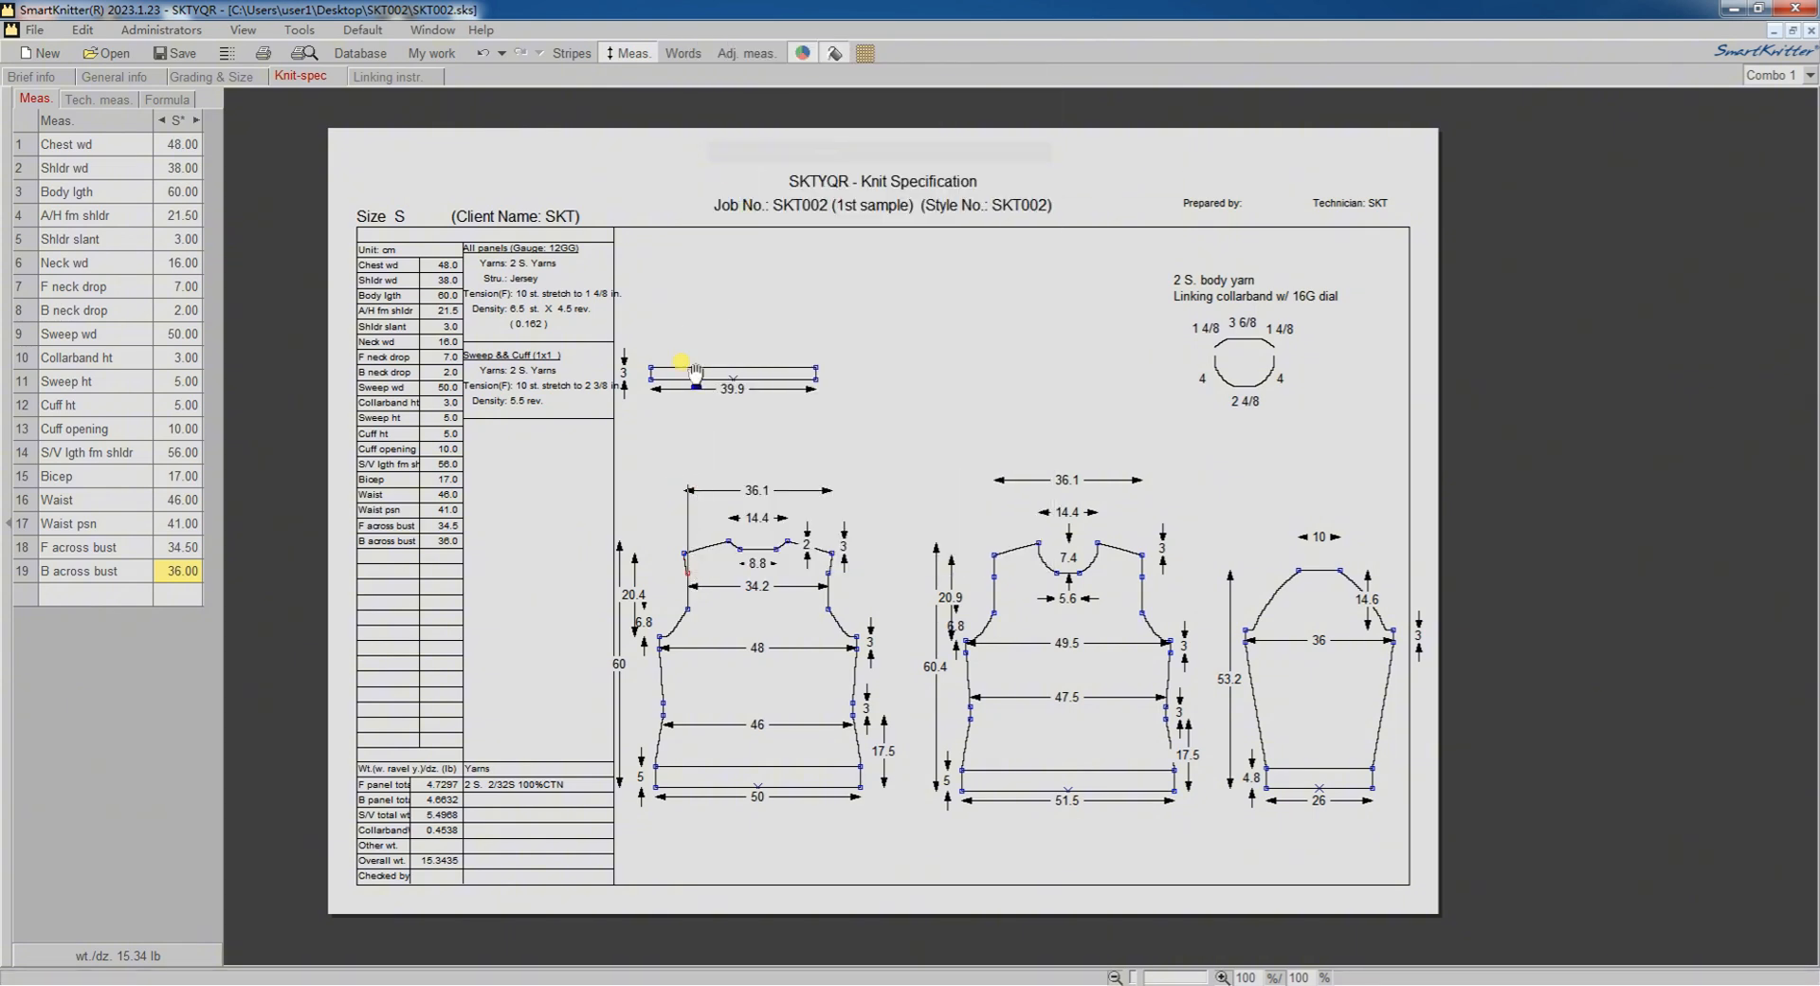
pyautogui.click(727, 547)
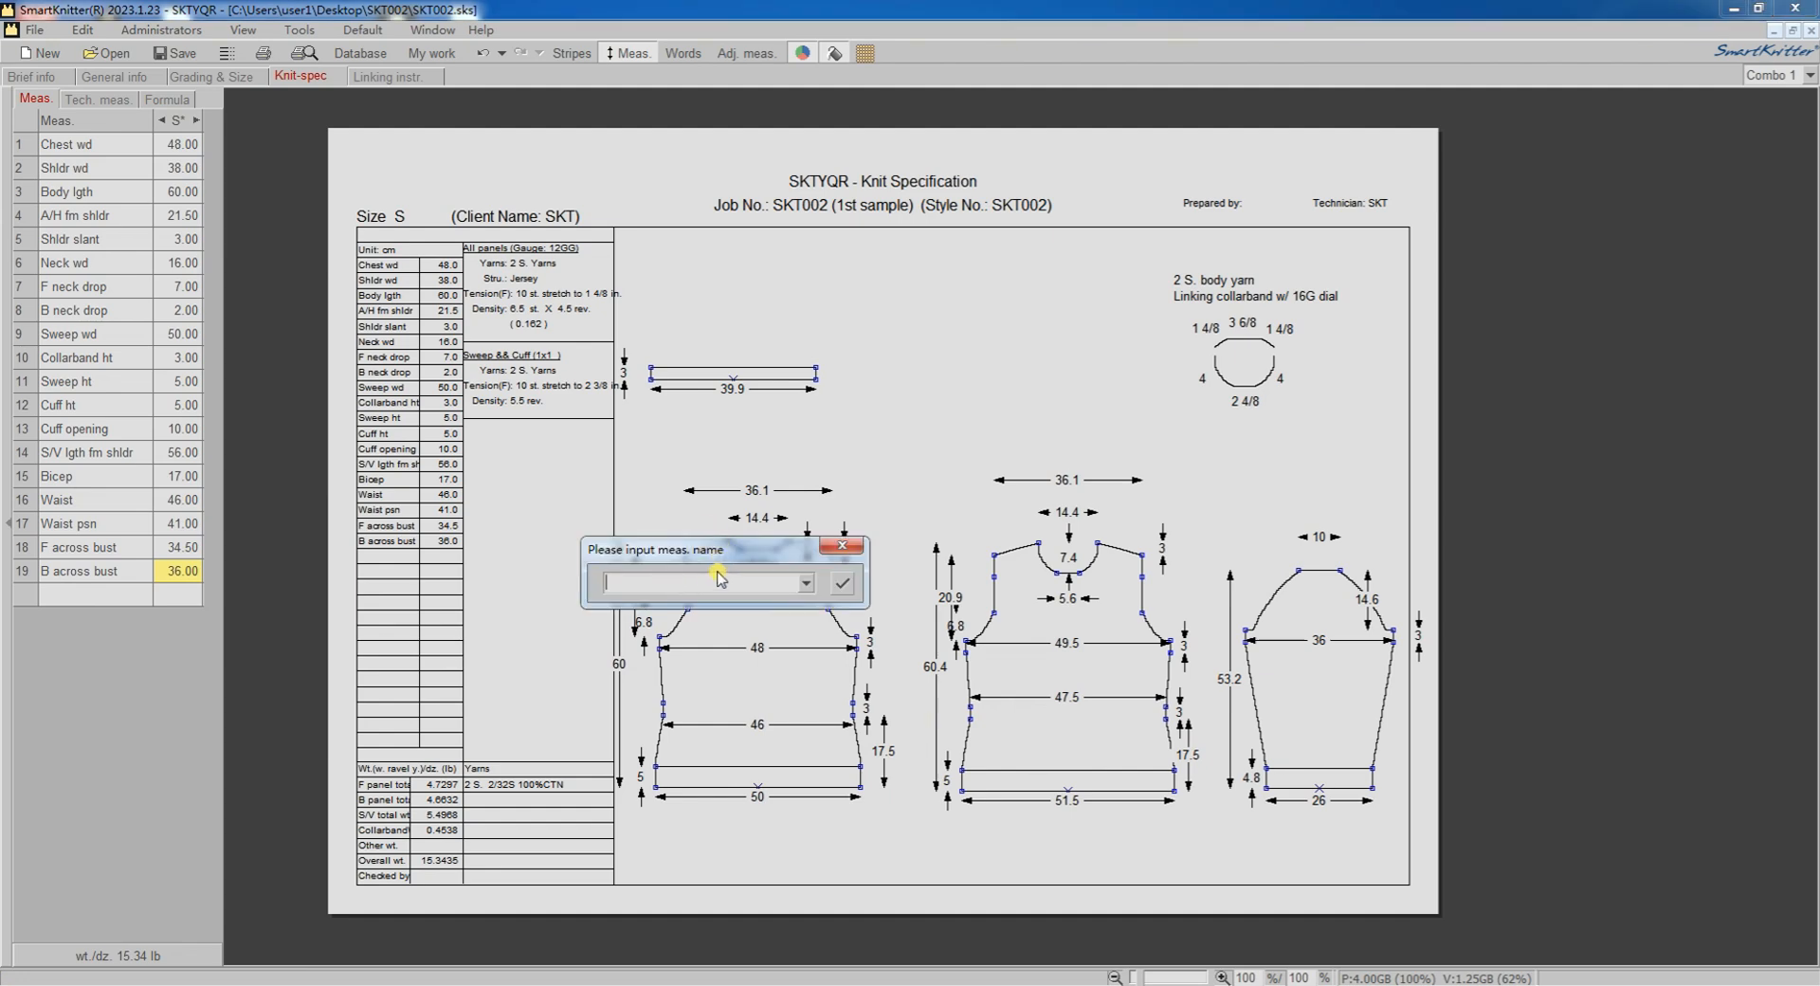
pyautogui.write('Across bust psn')
pyautogui.click(841, 583)
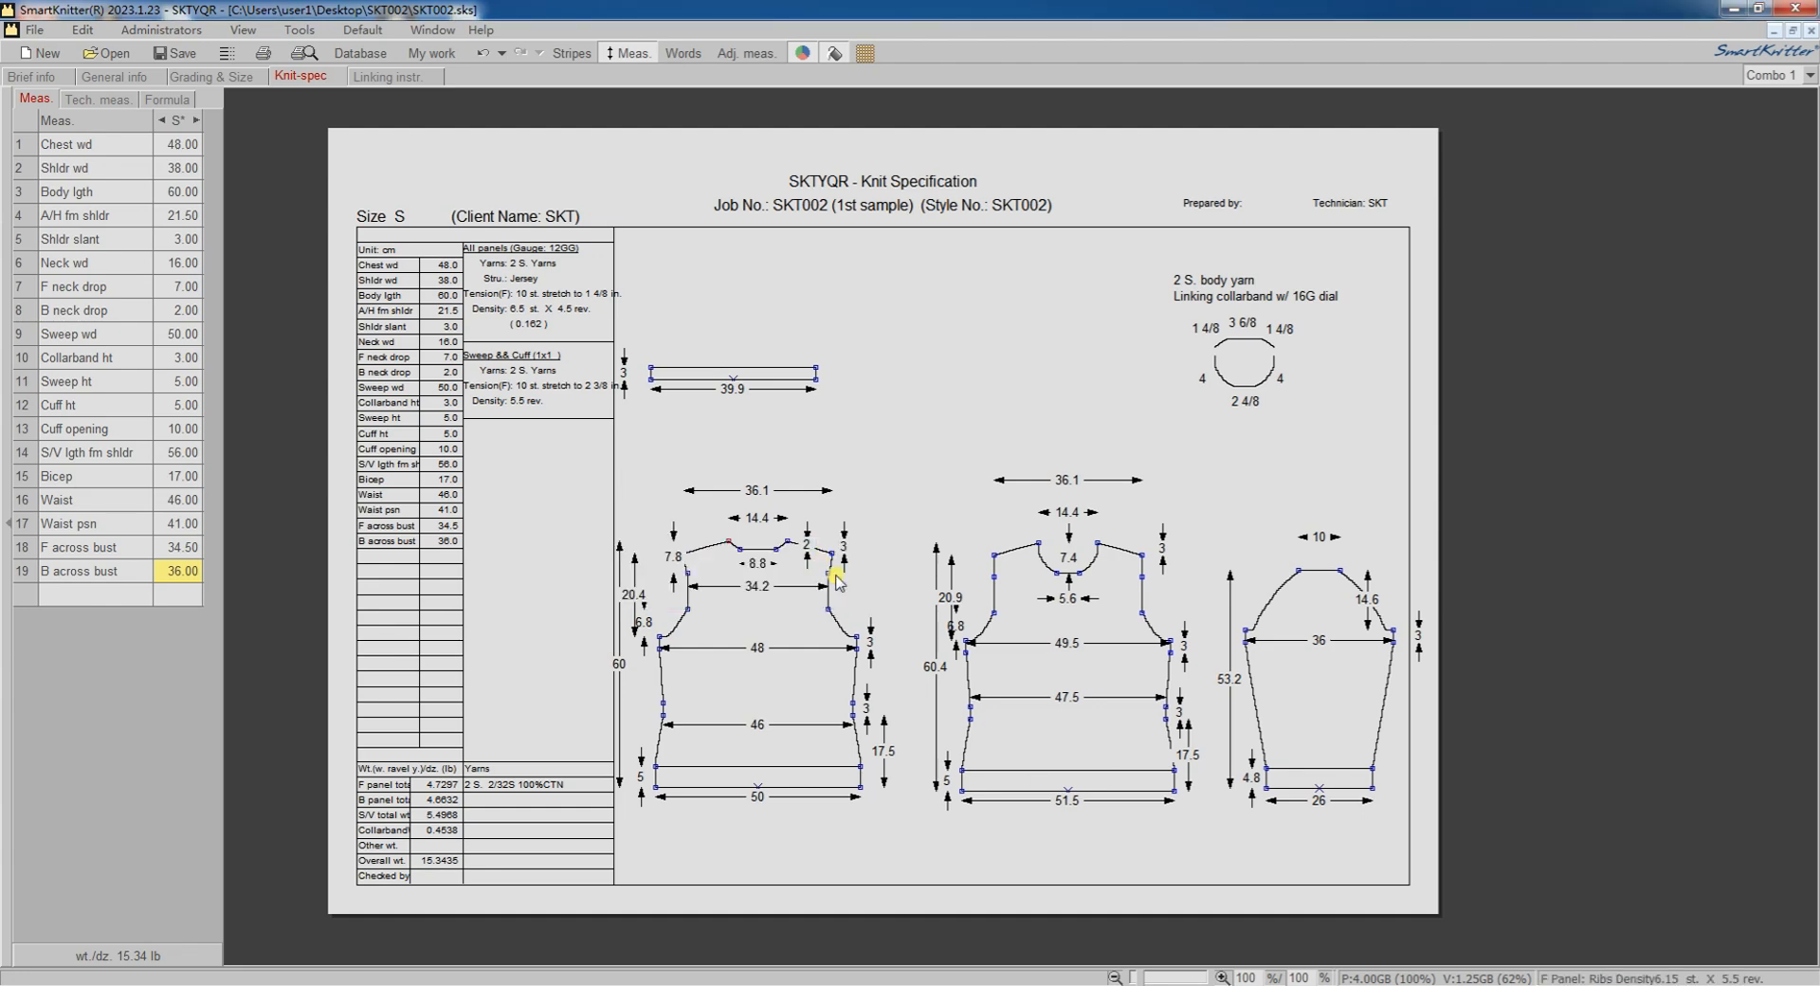
# Step: Move the Across bust psn dimension further outside the back panel and set its value to 13
pyautogui.moveTo(679, 564); pyautogui.dragTo(662, 559)
pyautogui.doubleClick(177, 358)
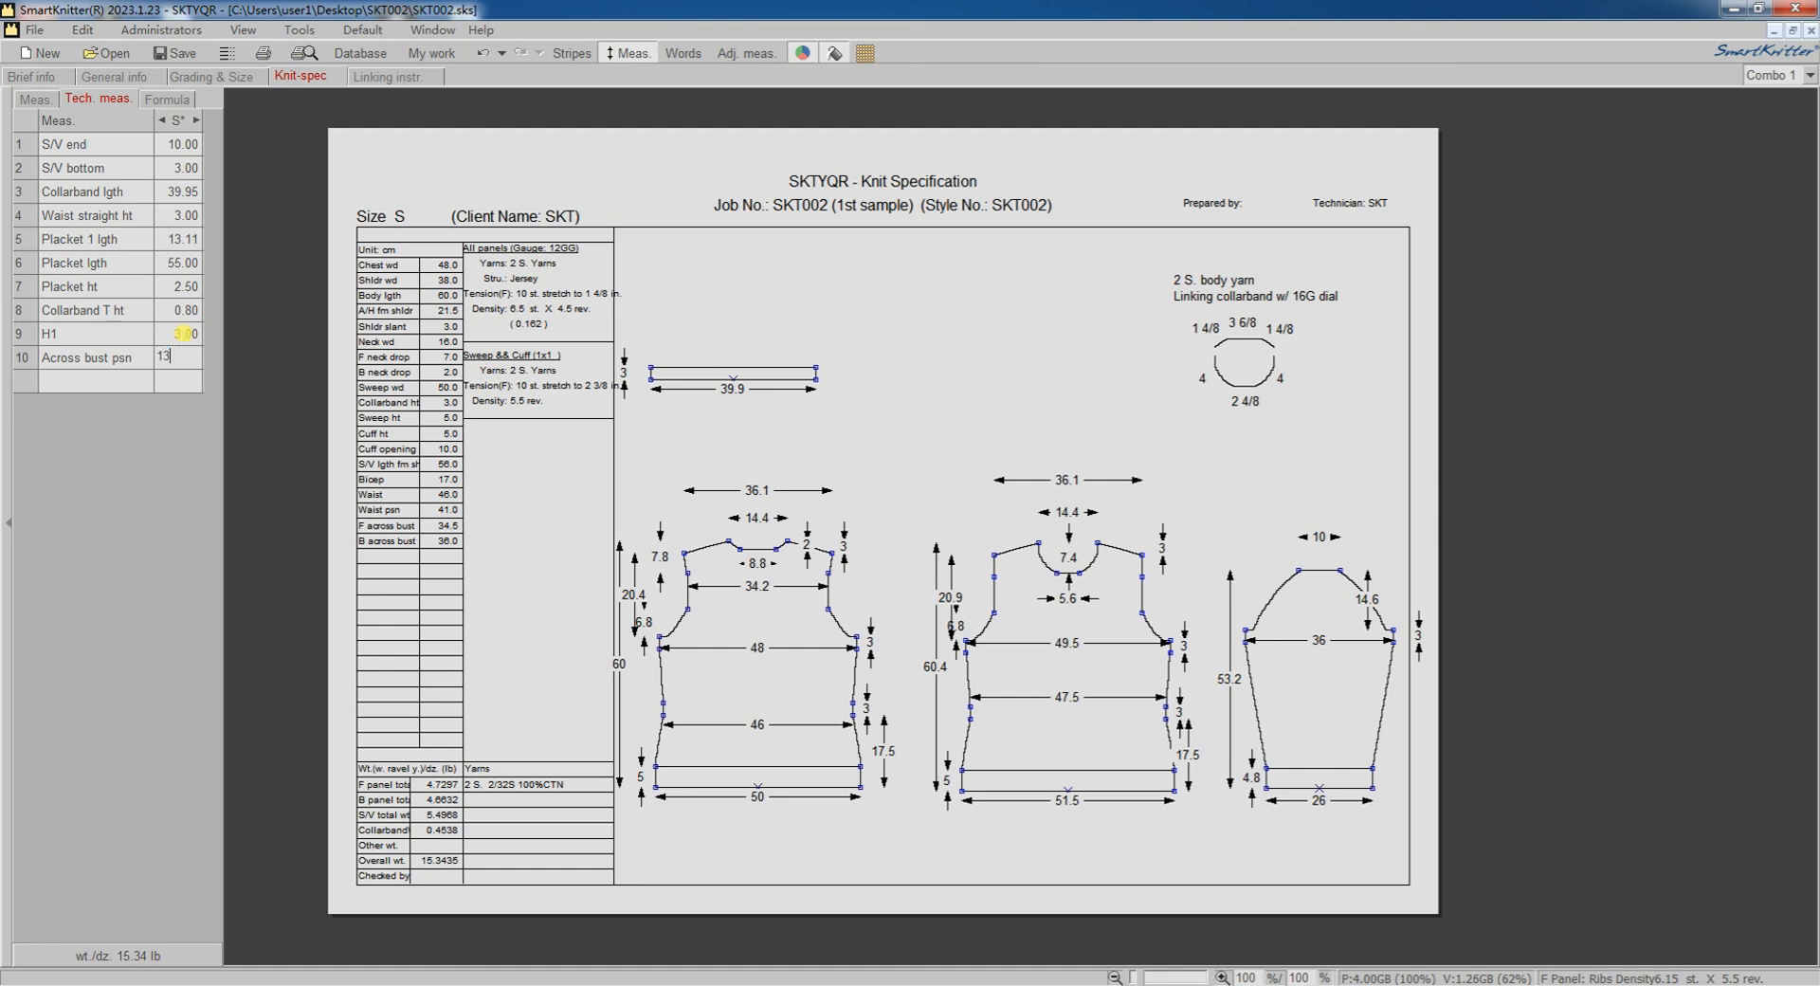
pyautogui.click(183, 333)
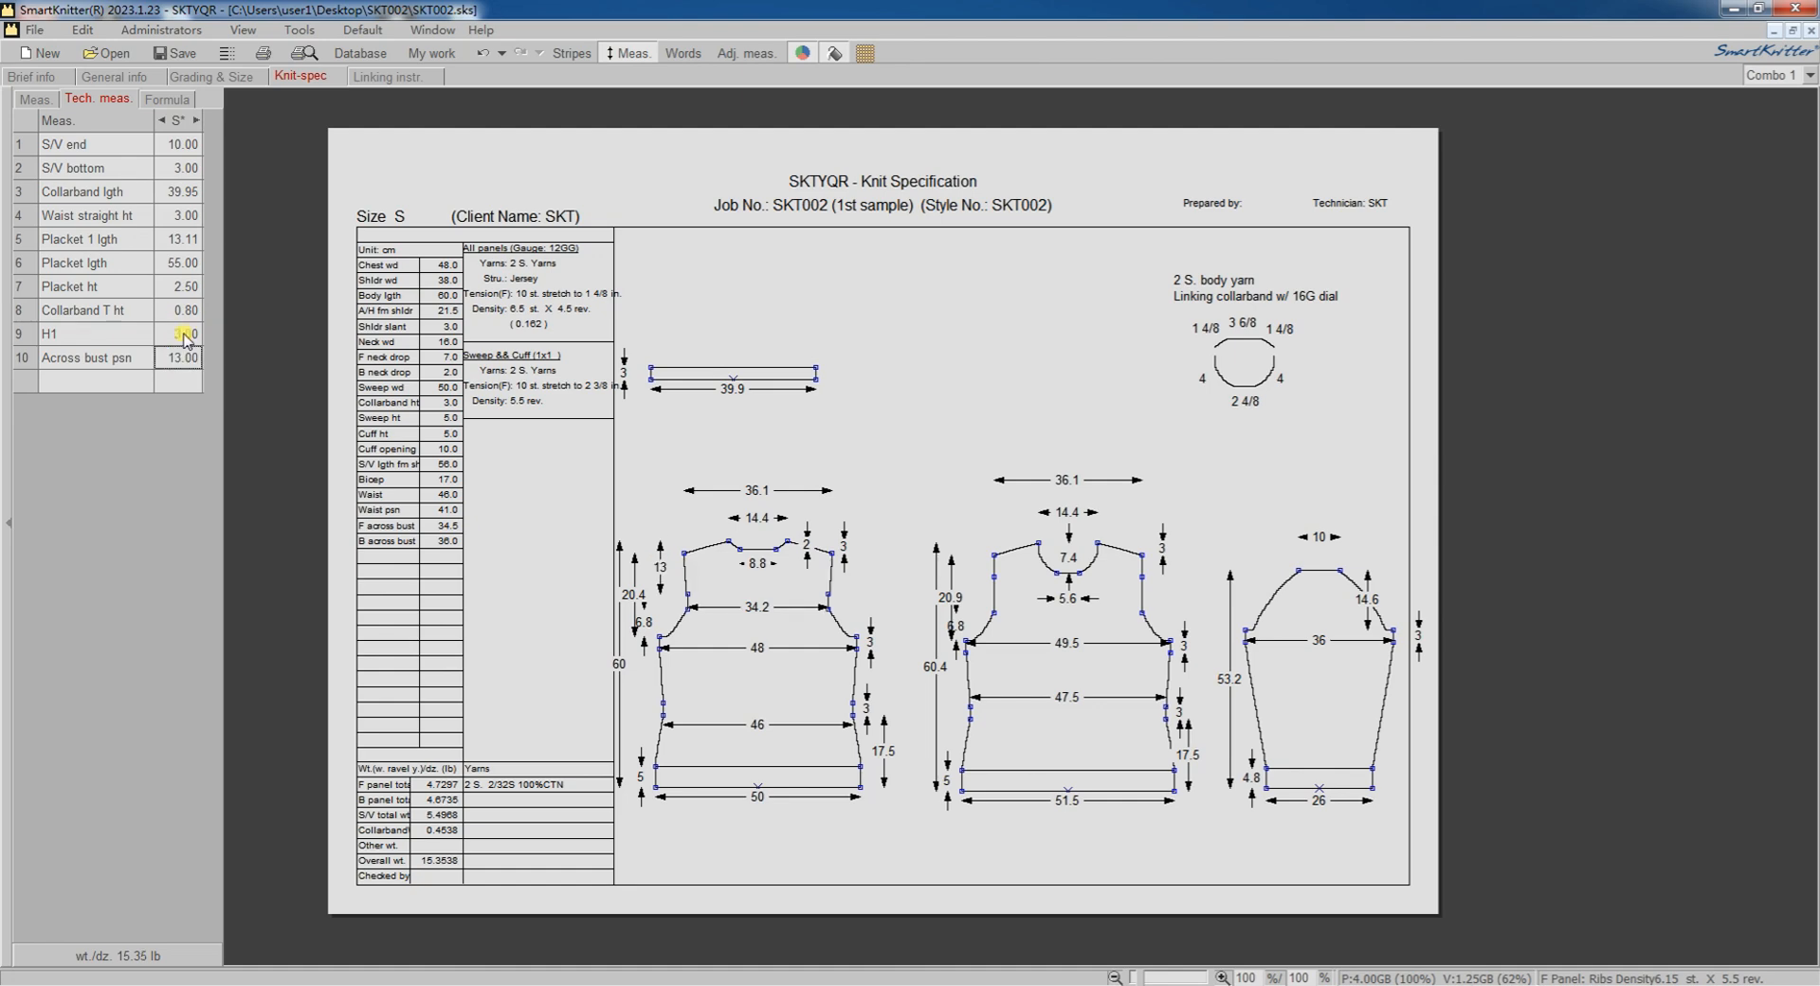
pyautogui.click(659, 570)
# Step: Add a node on the line of the back panel's armhole edge between the shoulder point and the across-bust node
pyautogui.rightClick(688, 580)
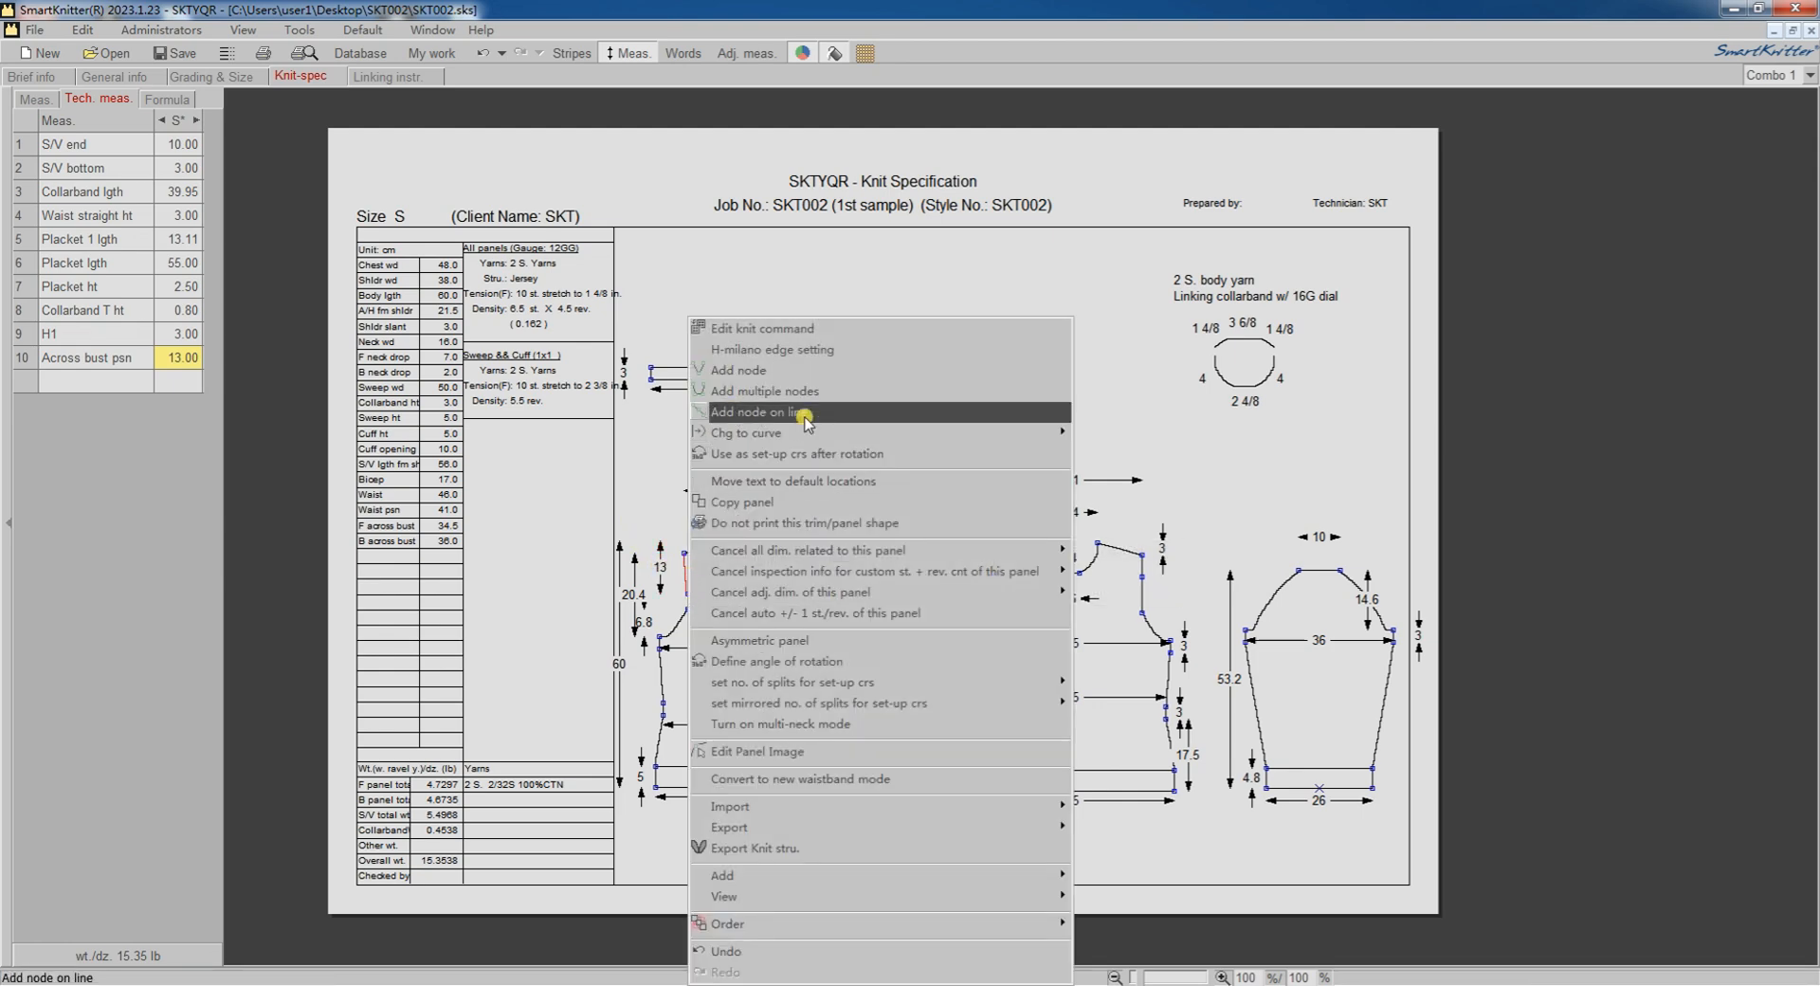
pyautogui.click(803, 415)
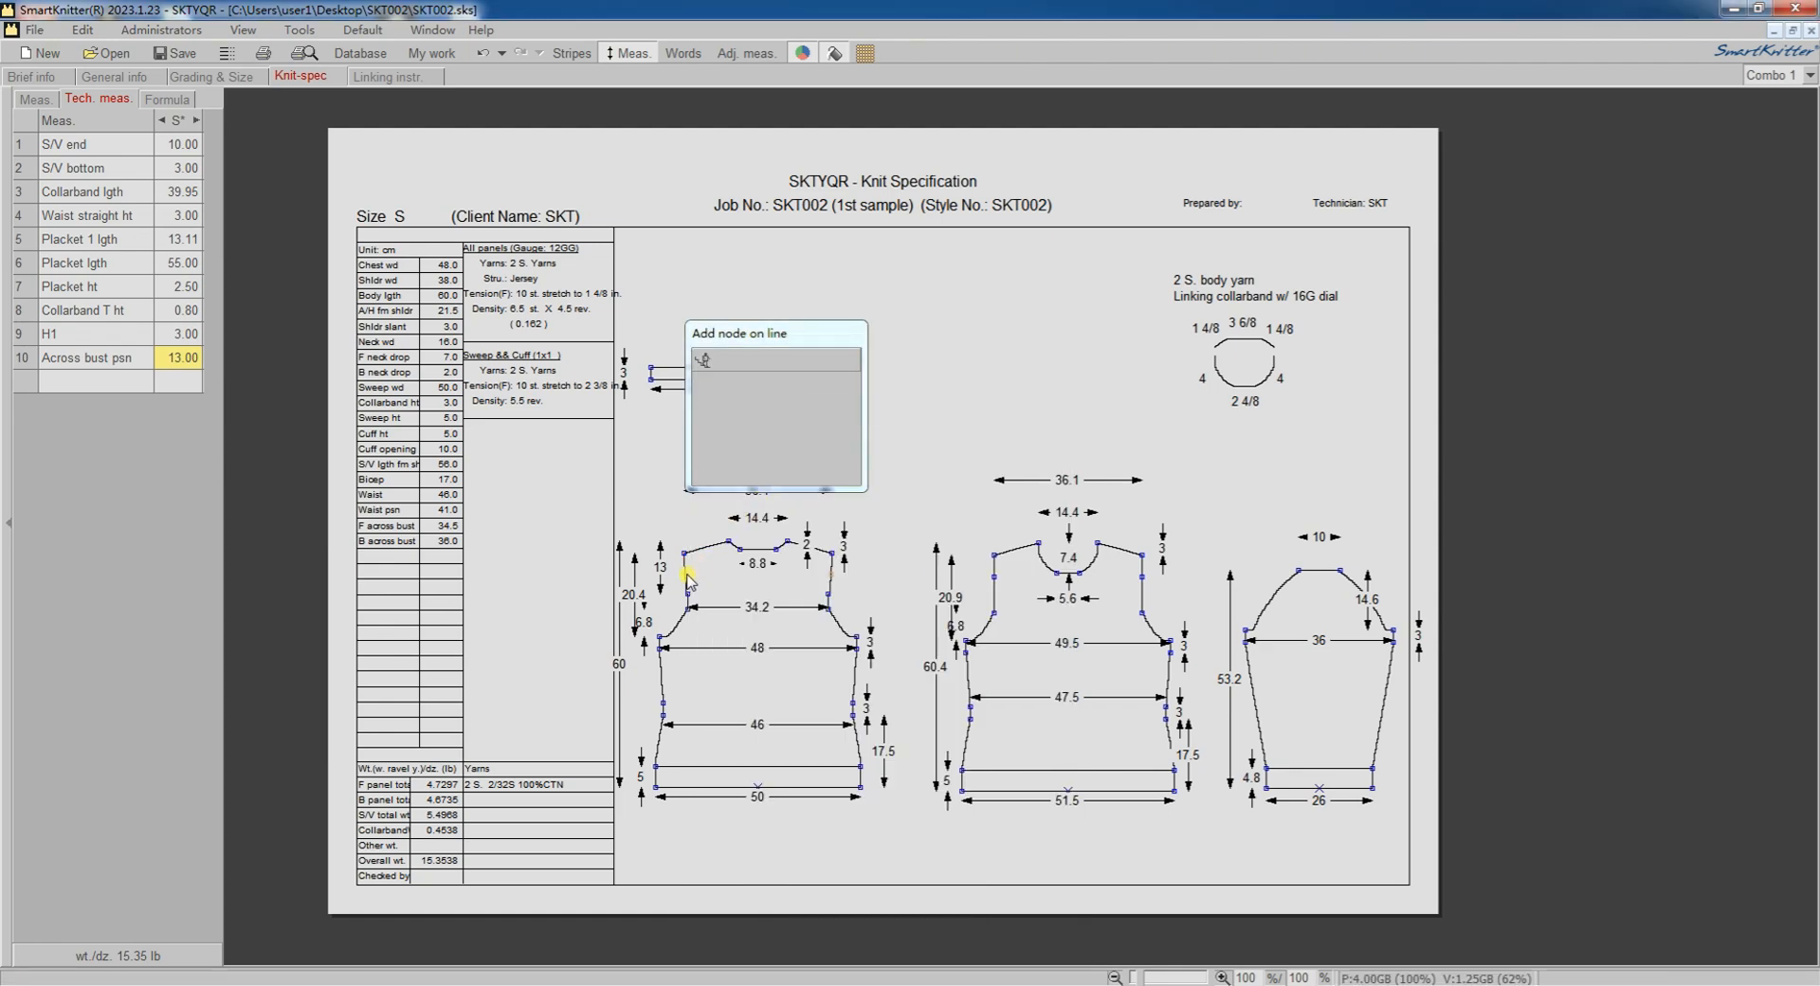
pyautogui.rightClick(720, 588)
pyautogui.click(741, 603)
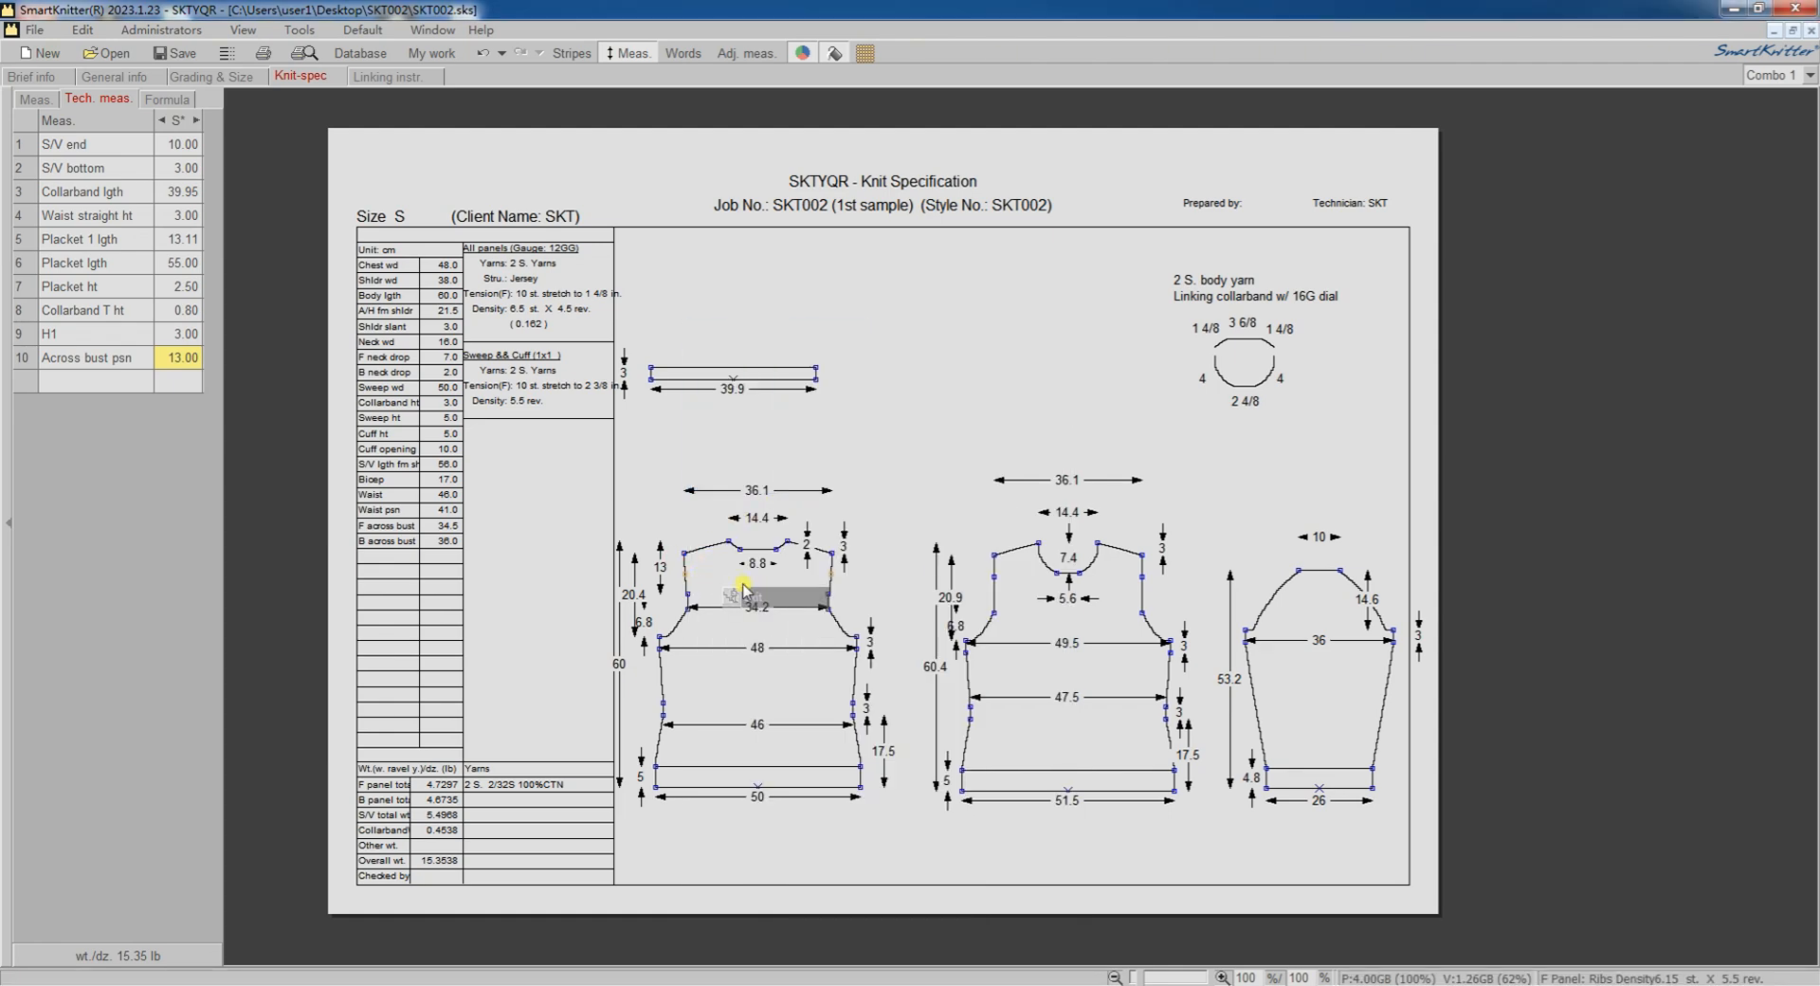
pyautogui.rightClick(686, 578)
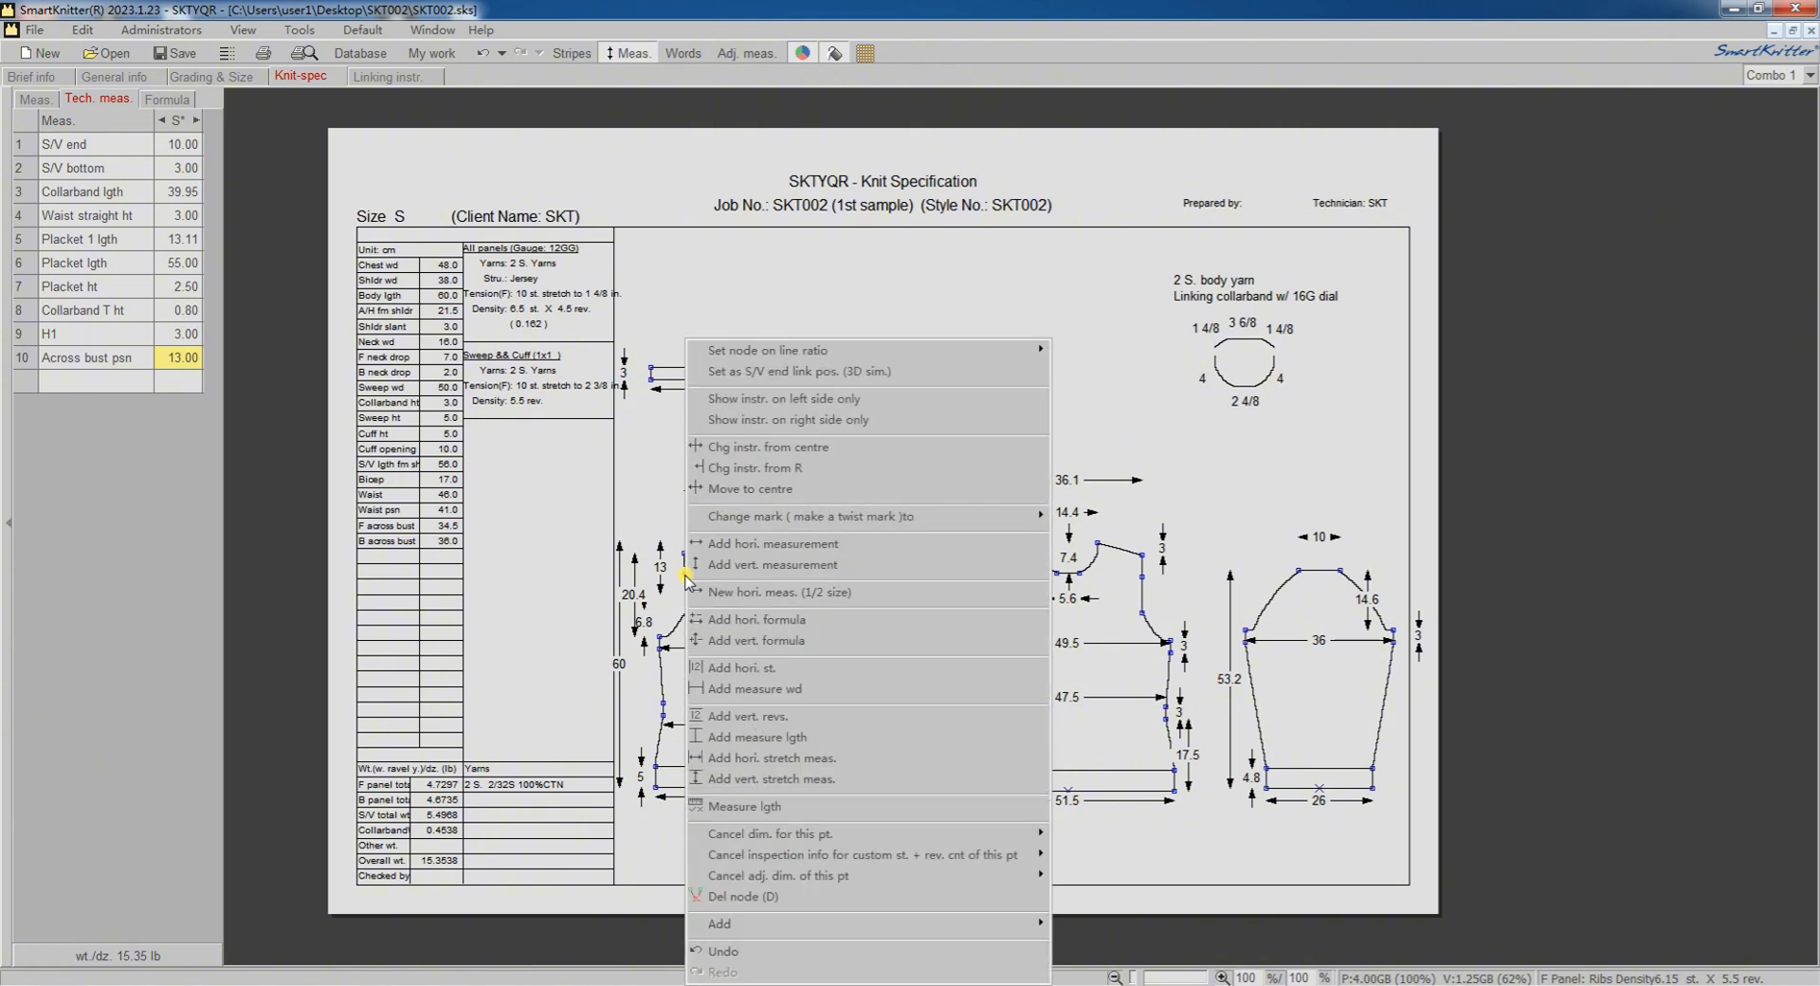
pyautogui.moveTo(738, 524)
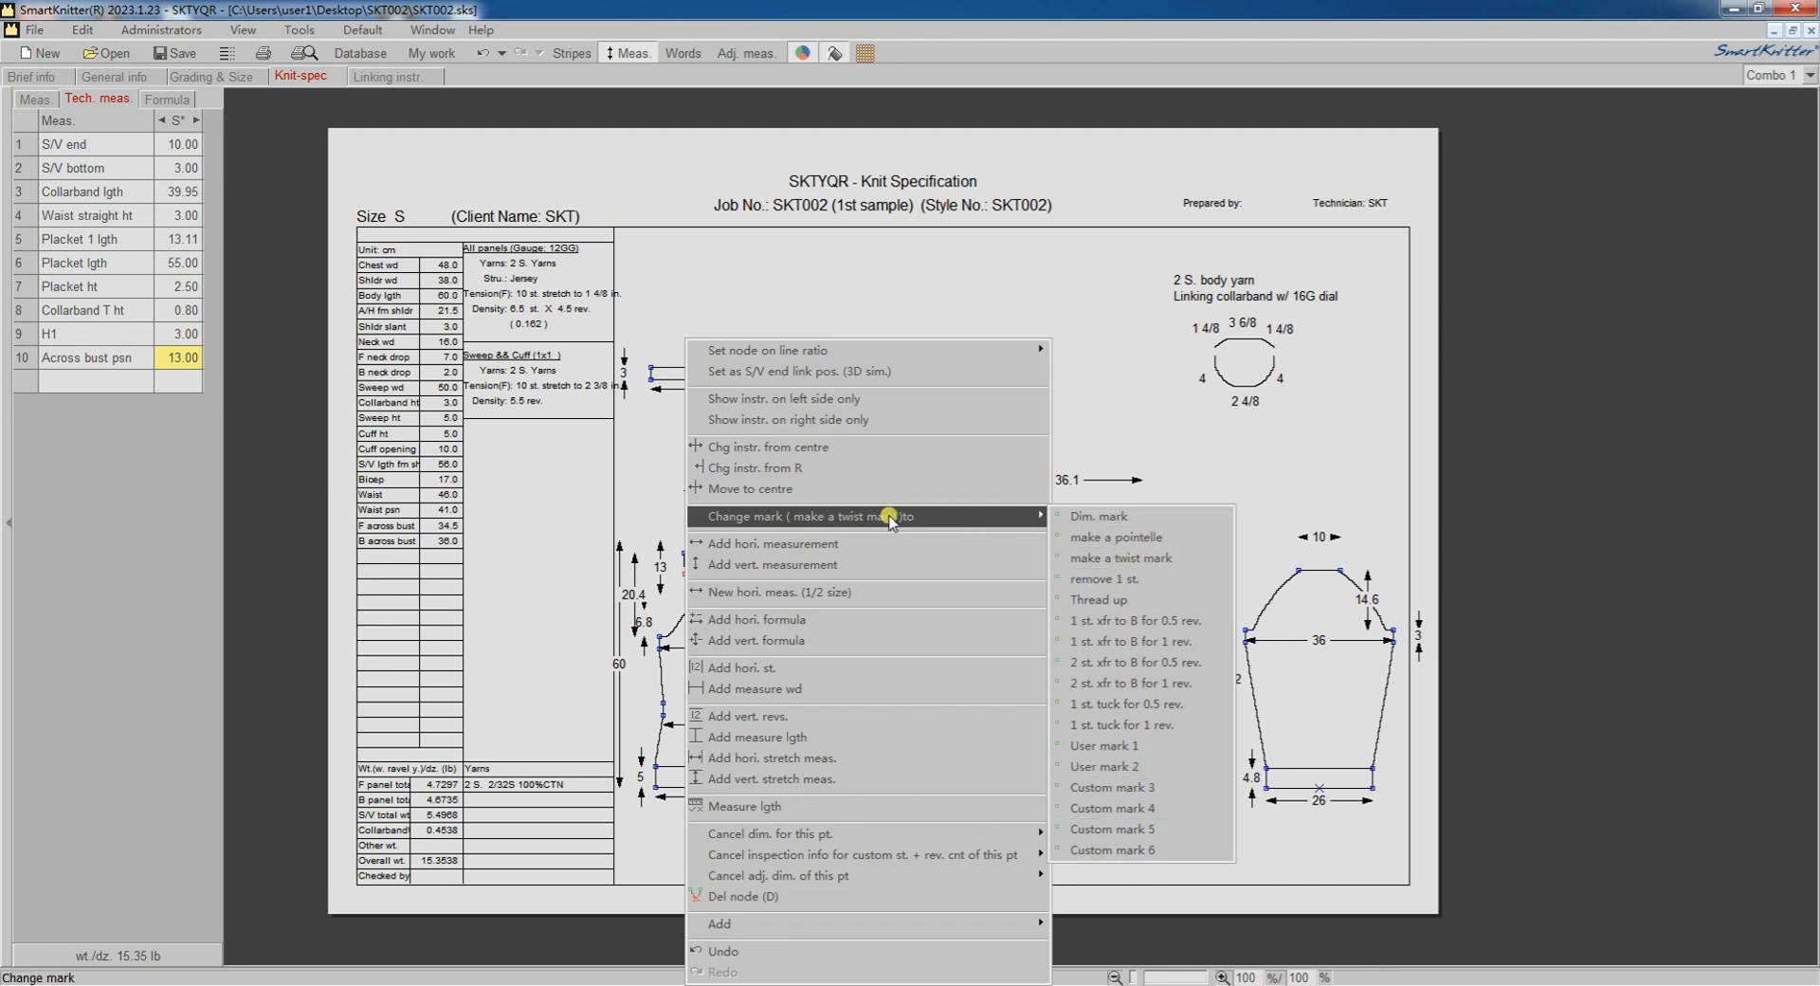
pyautogui.click(853, 517)
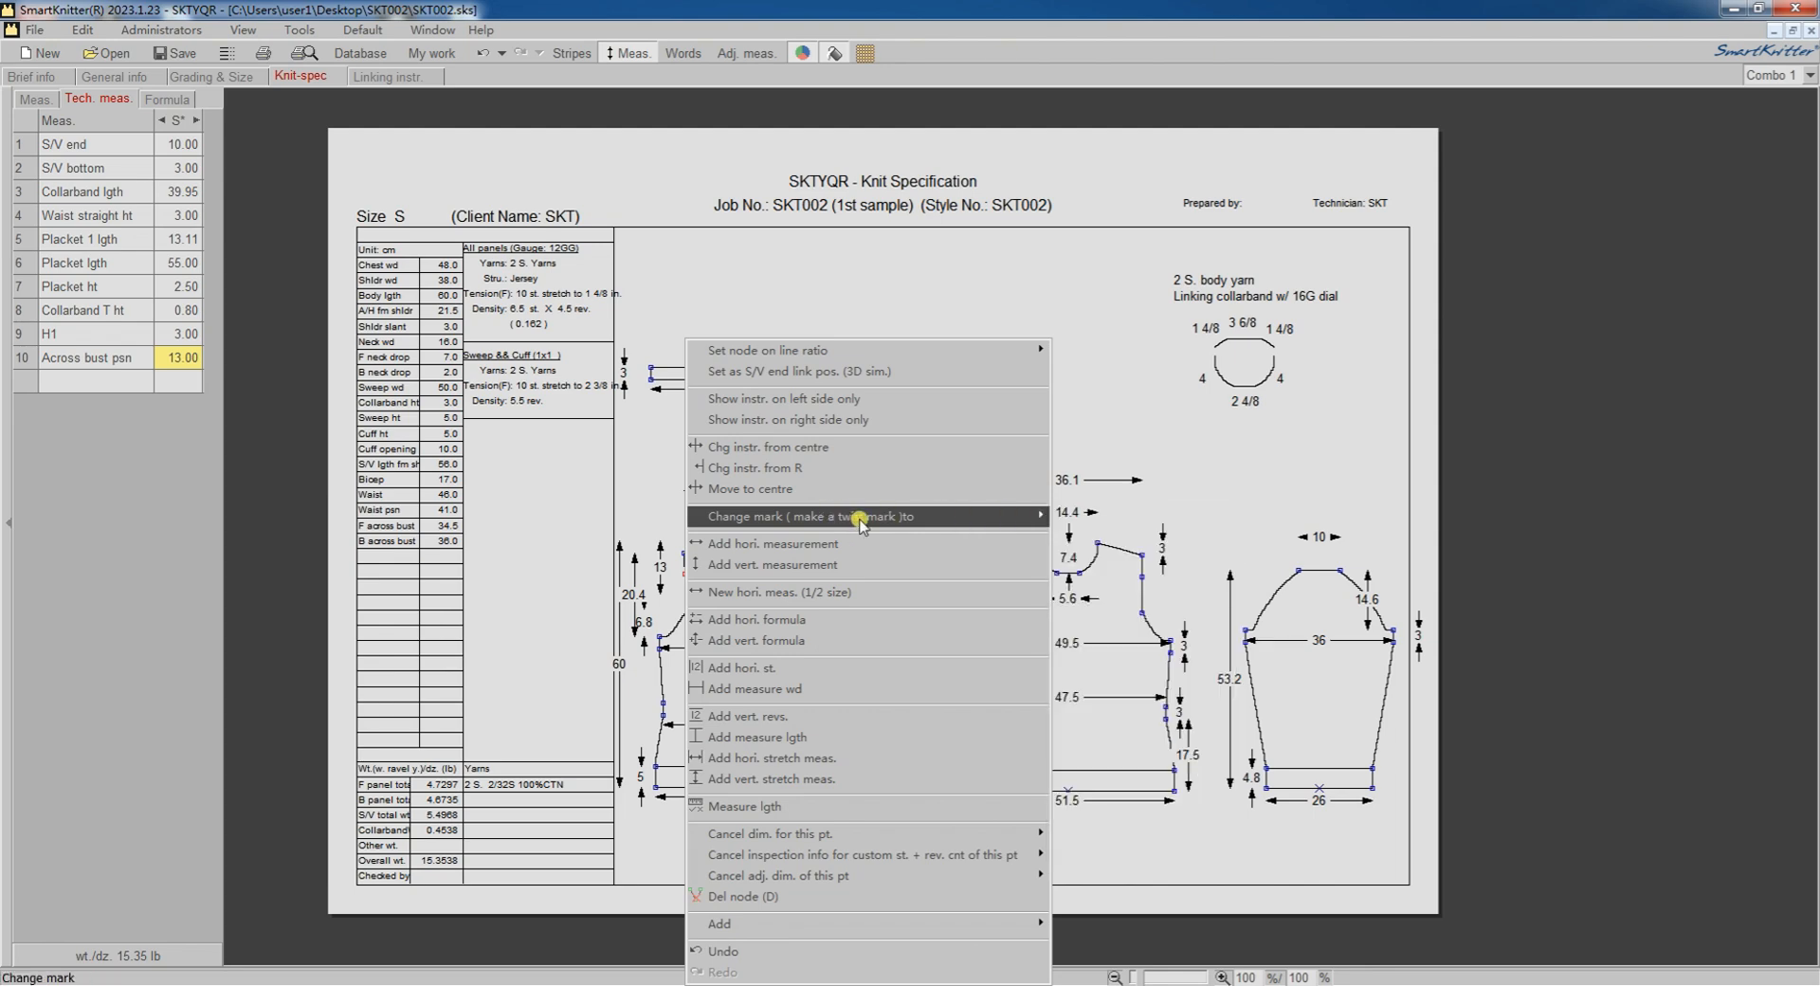
pyautogui.click(855, 518)
pyautogui.click(858, 520)
pyautogui.press('Escape')
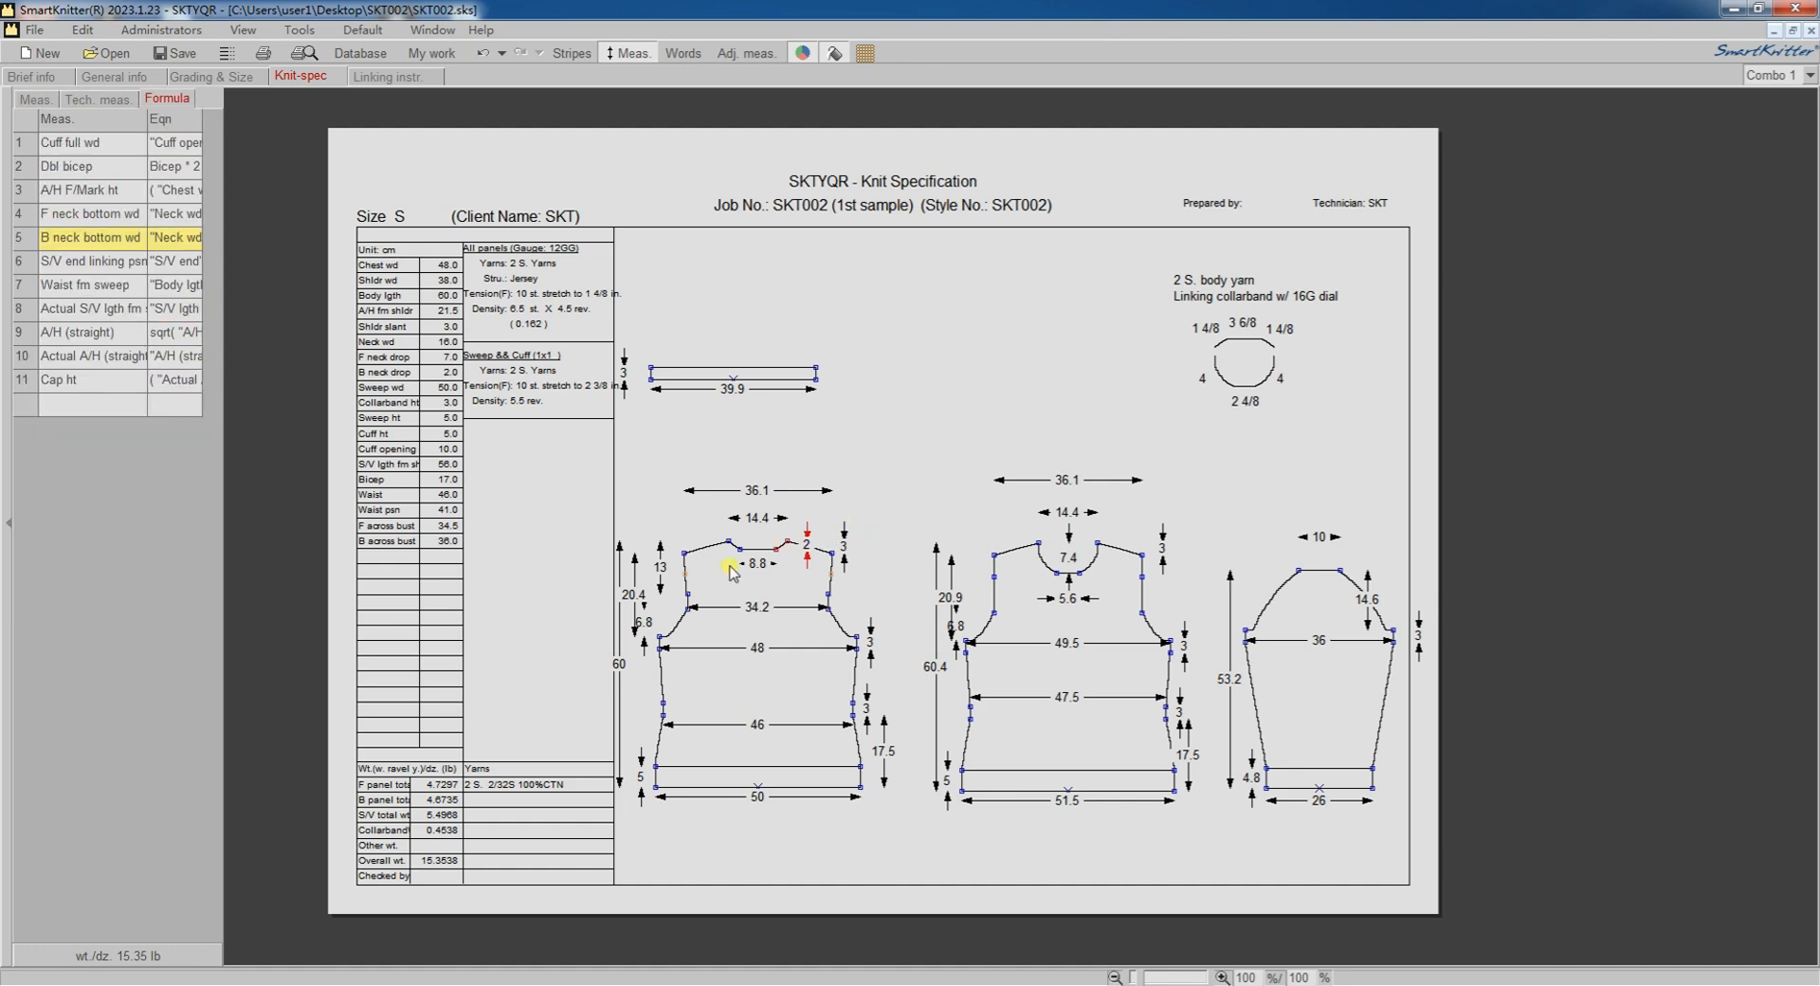
# Step: Apply S/V end linking psn vertically from the back panel's new on-line node to its shoulder point, and move the dimension inside the outline
pyautogui.rightClick(688, 580)
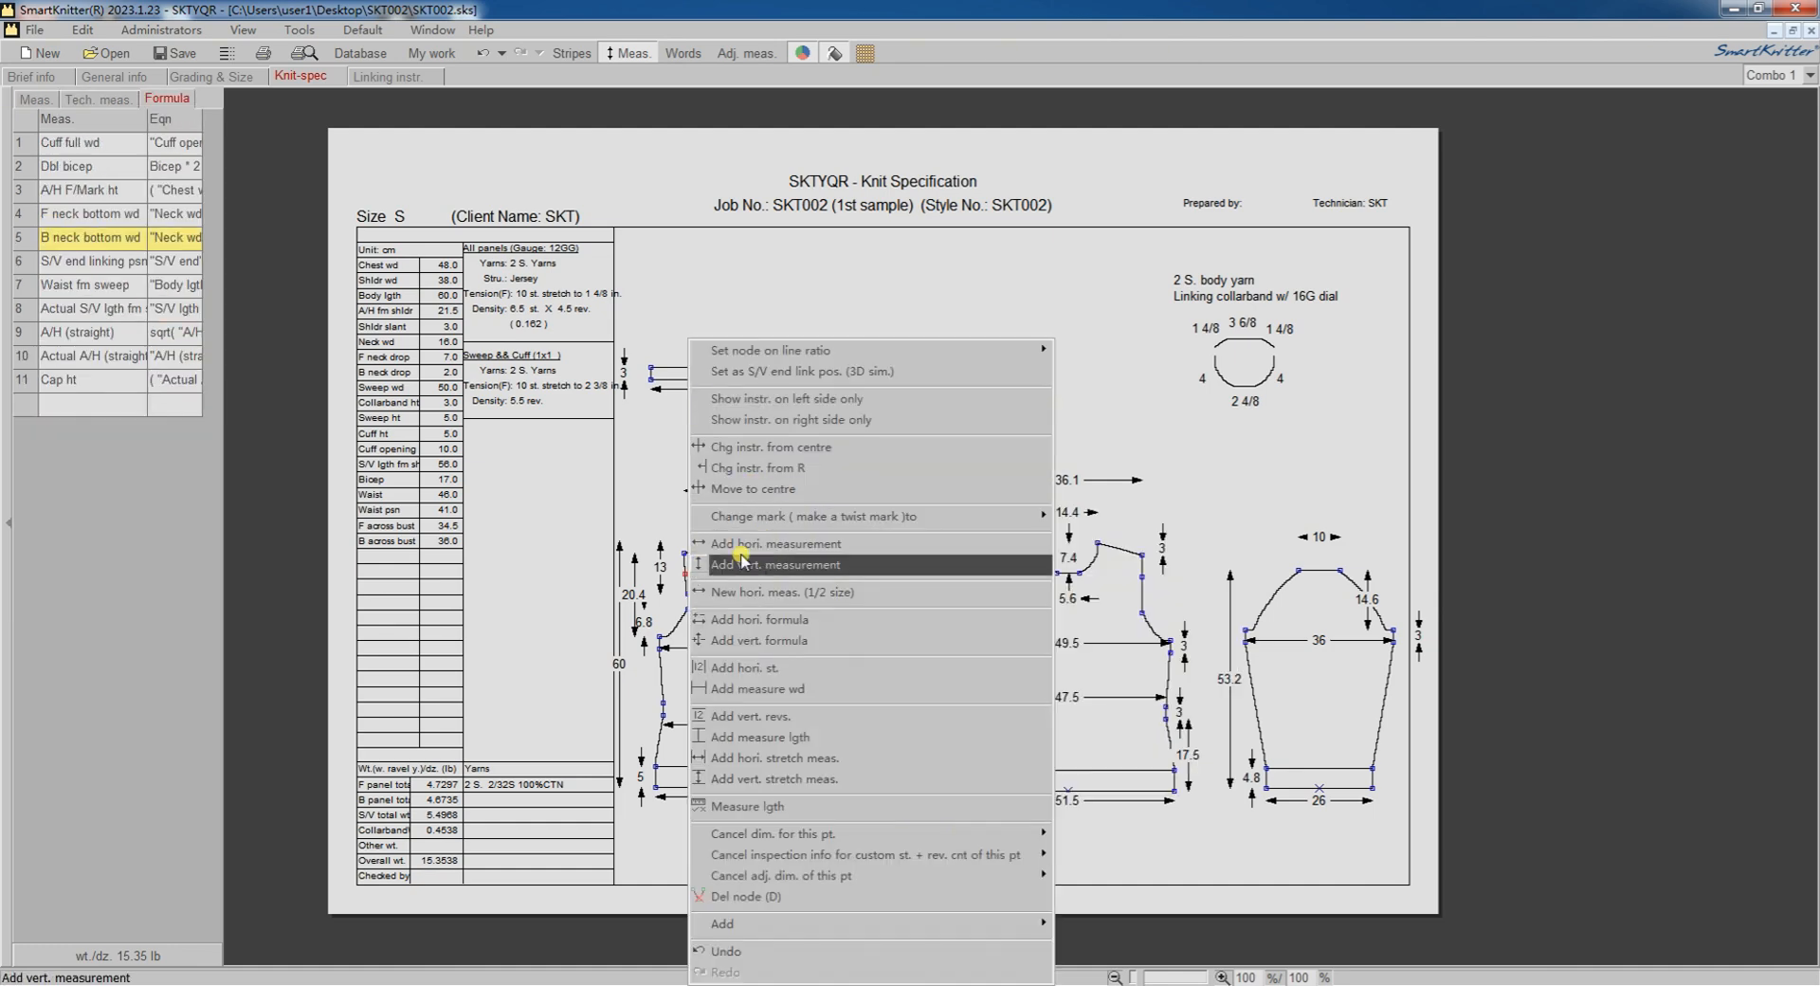
pyautogui.click(733, 565)
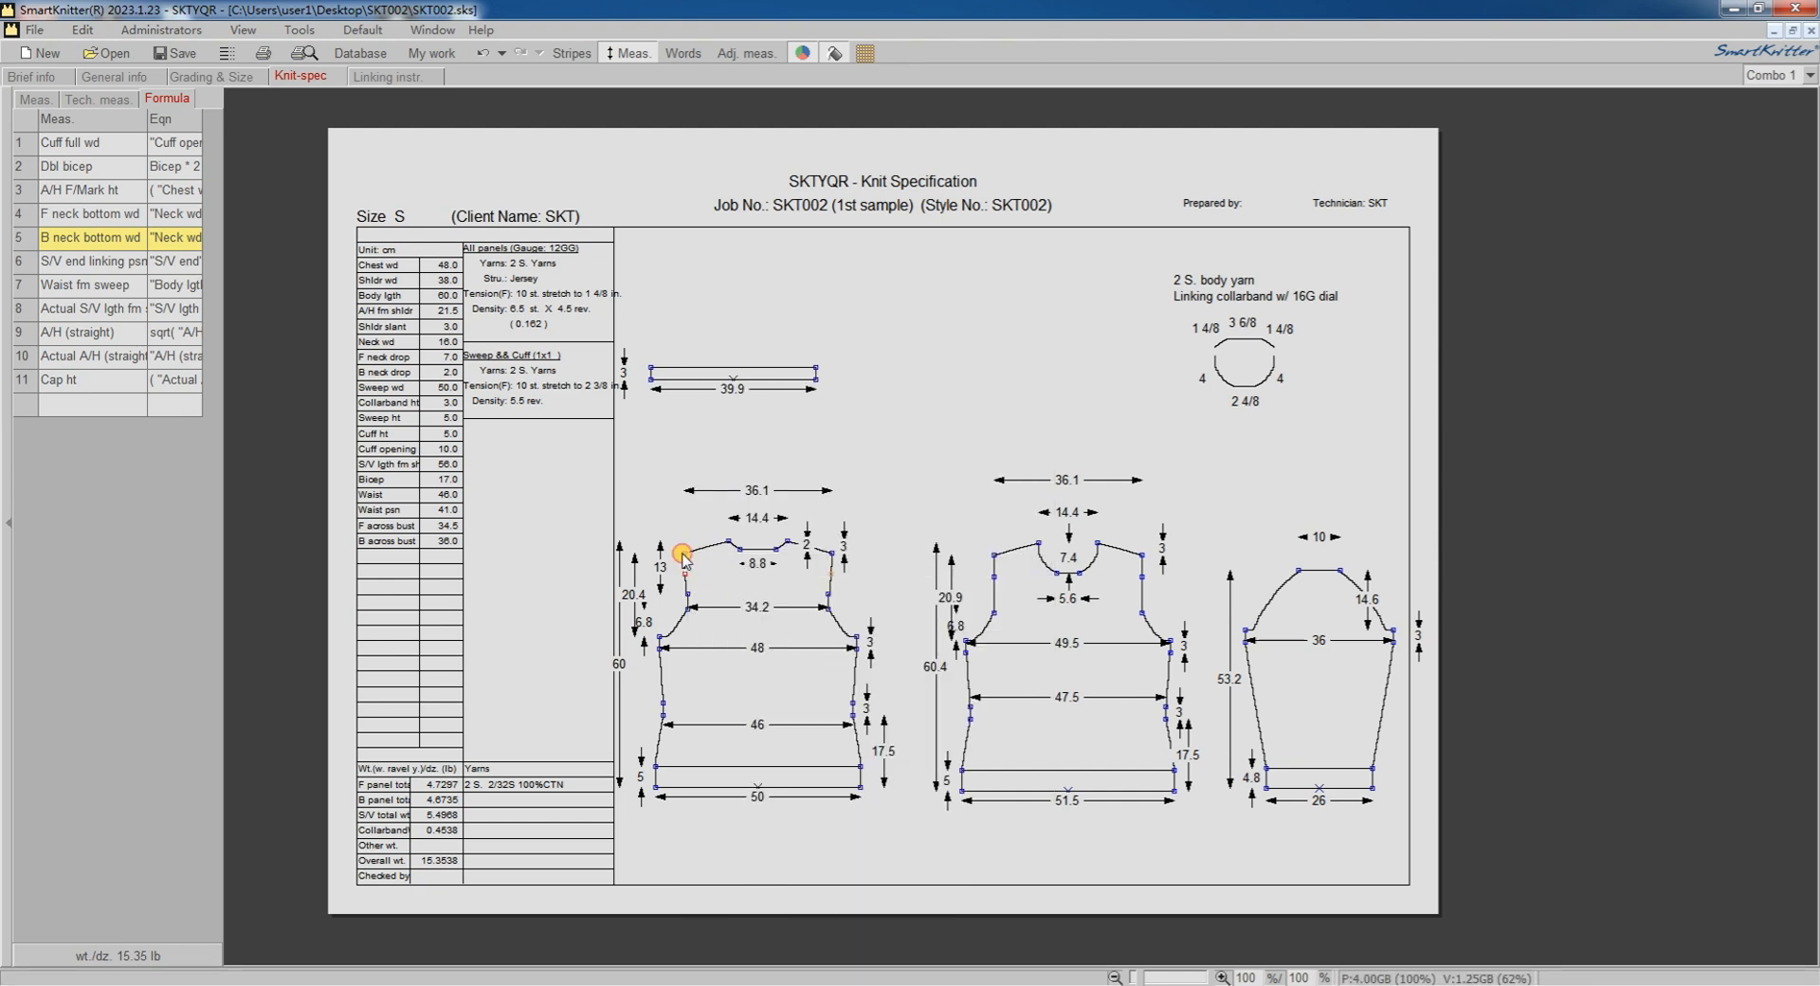
pyautogui.click(683, 555)
pyautogui.click(764, 594)
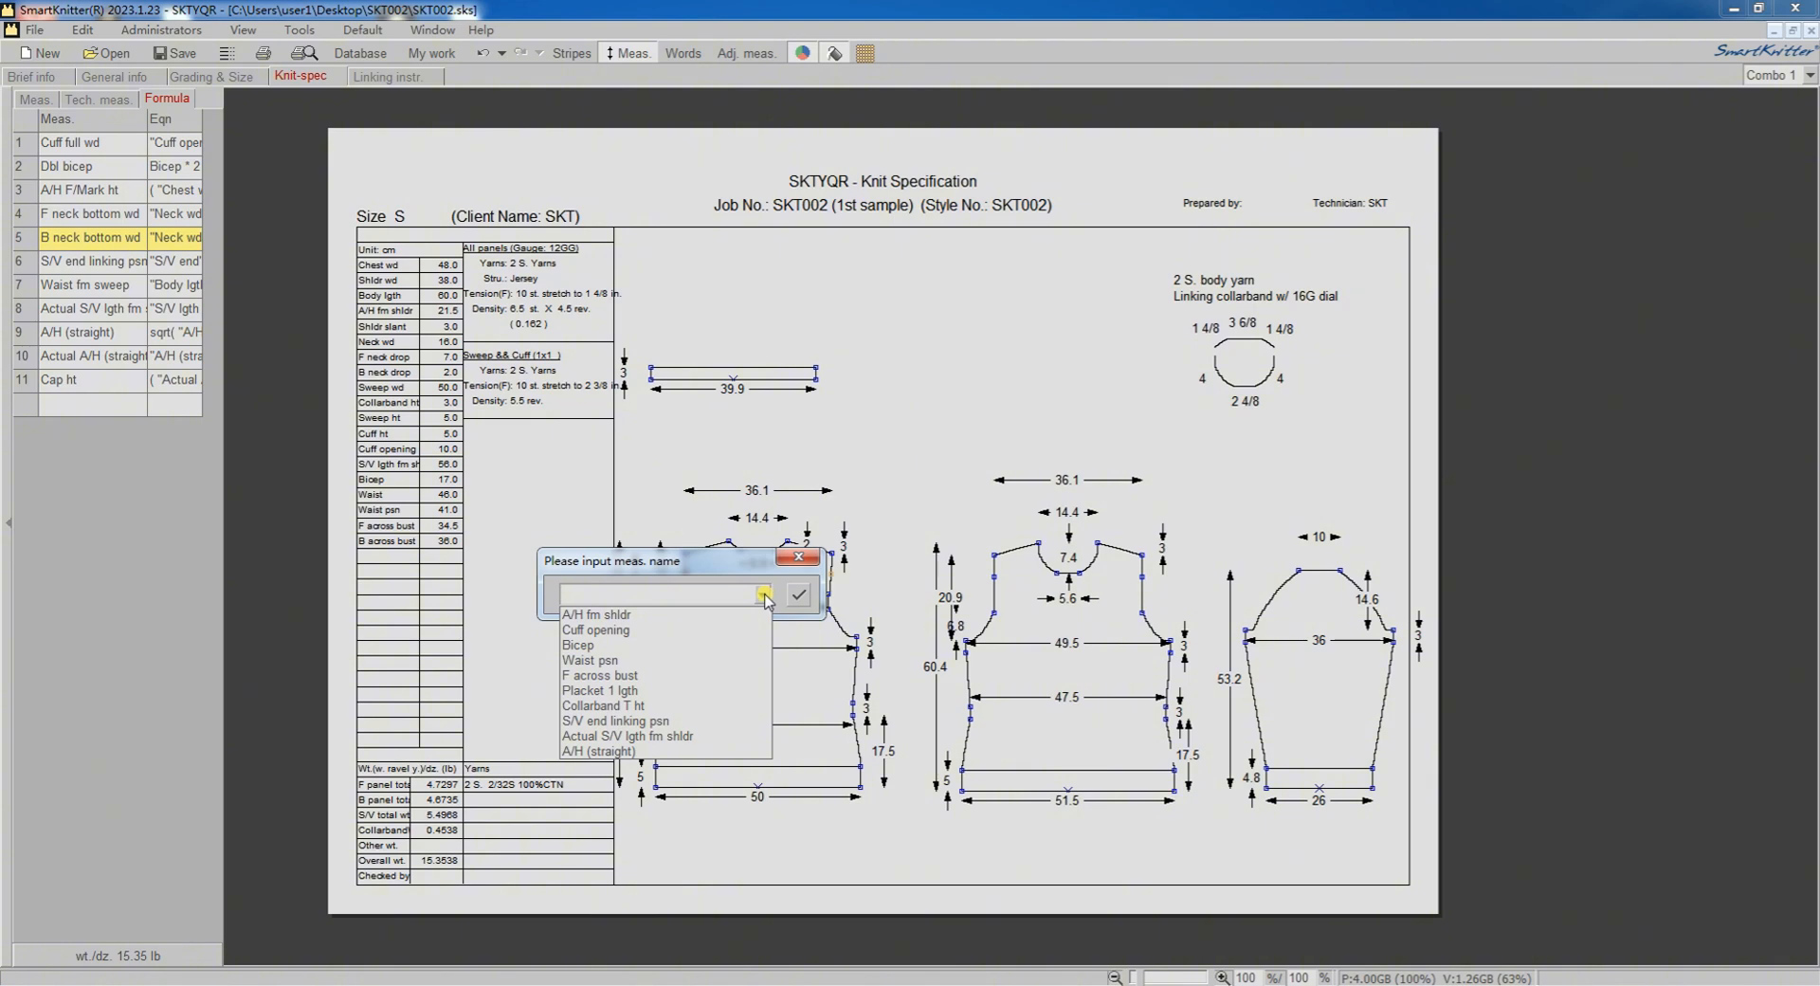
pyautogui.click(671, 722)
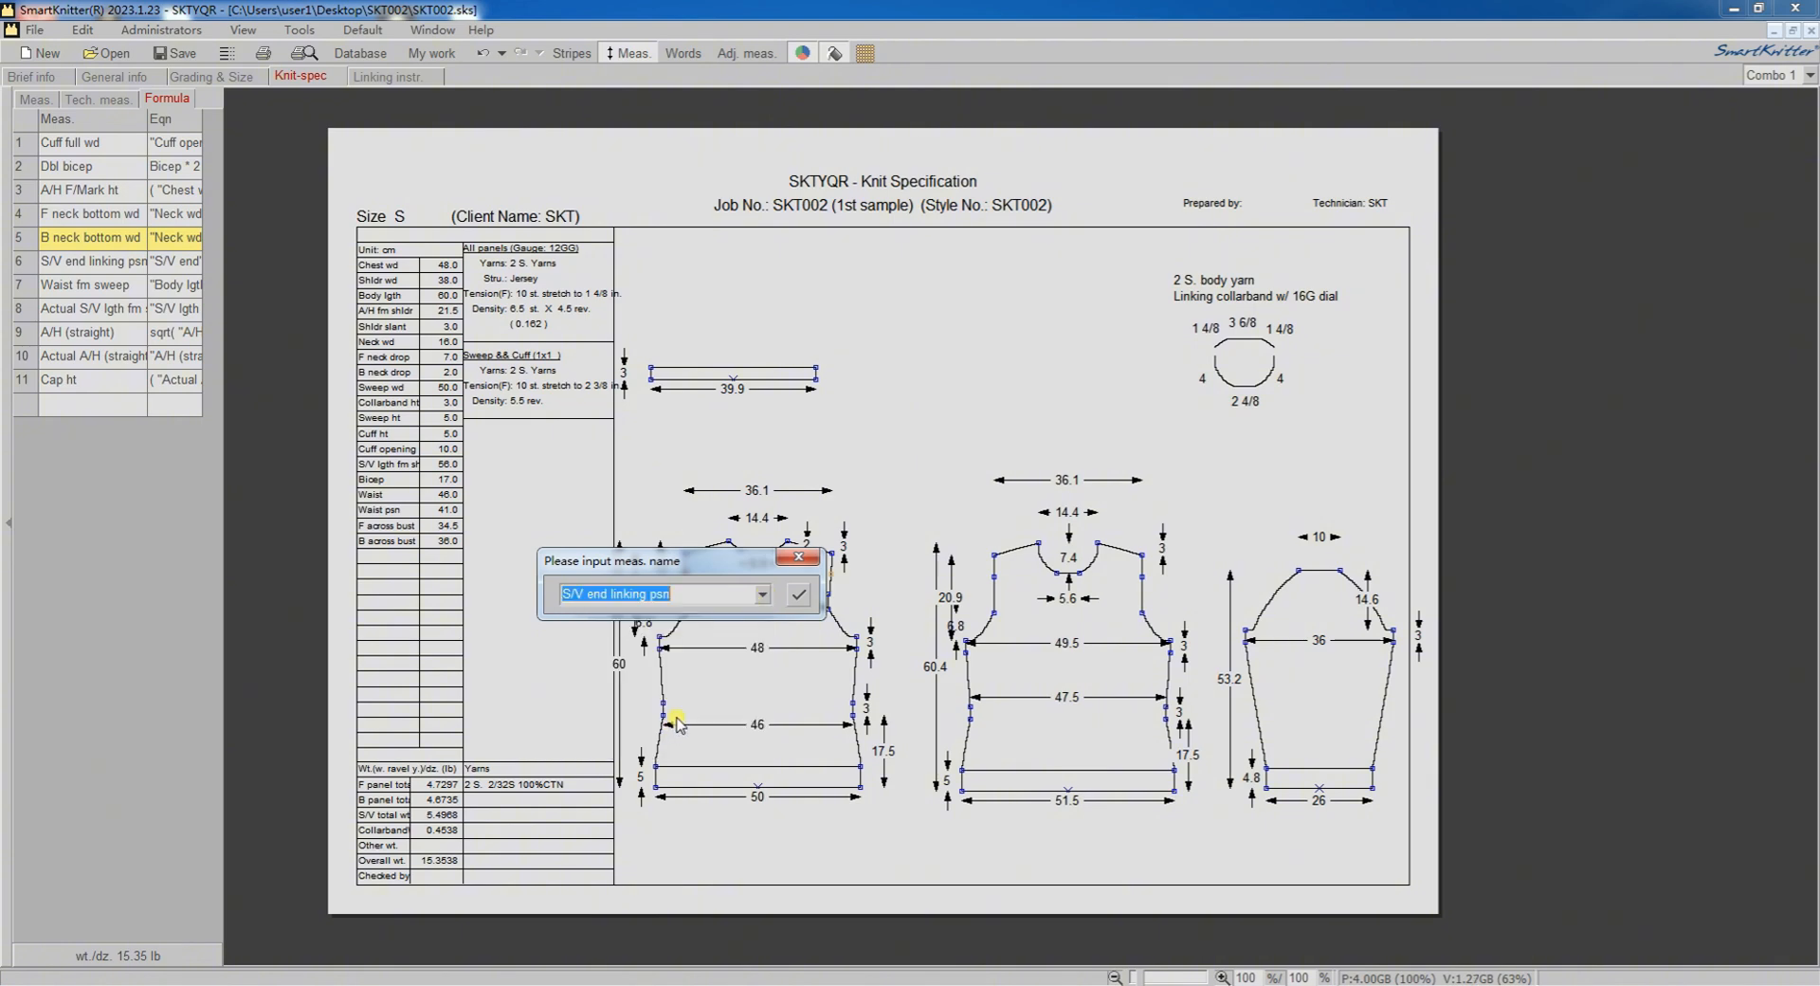
pyautogui.click(796, 594)
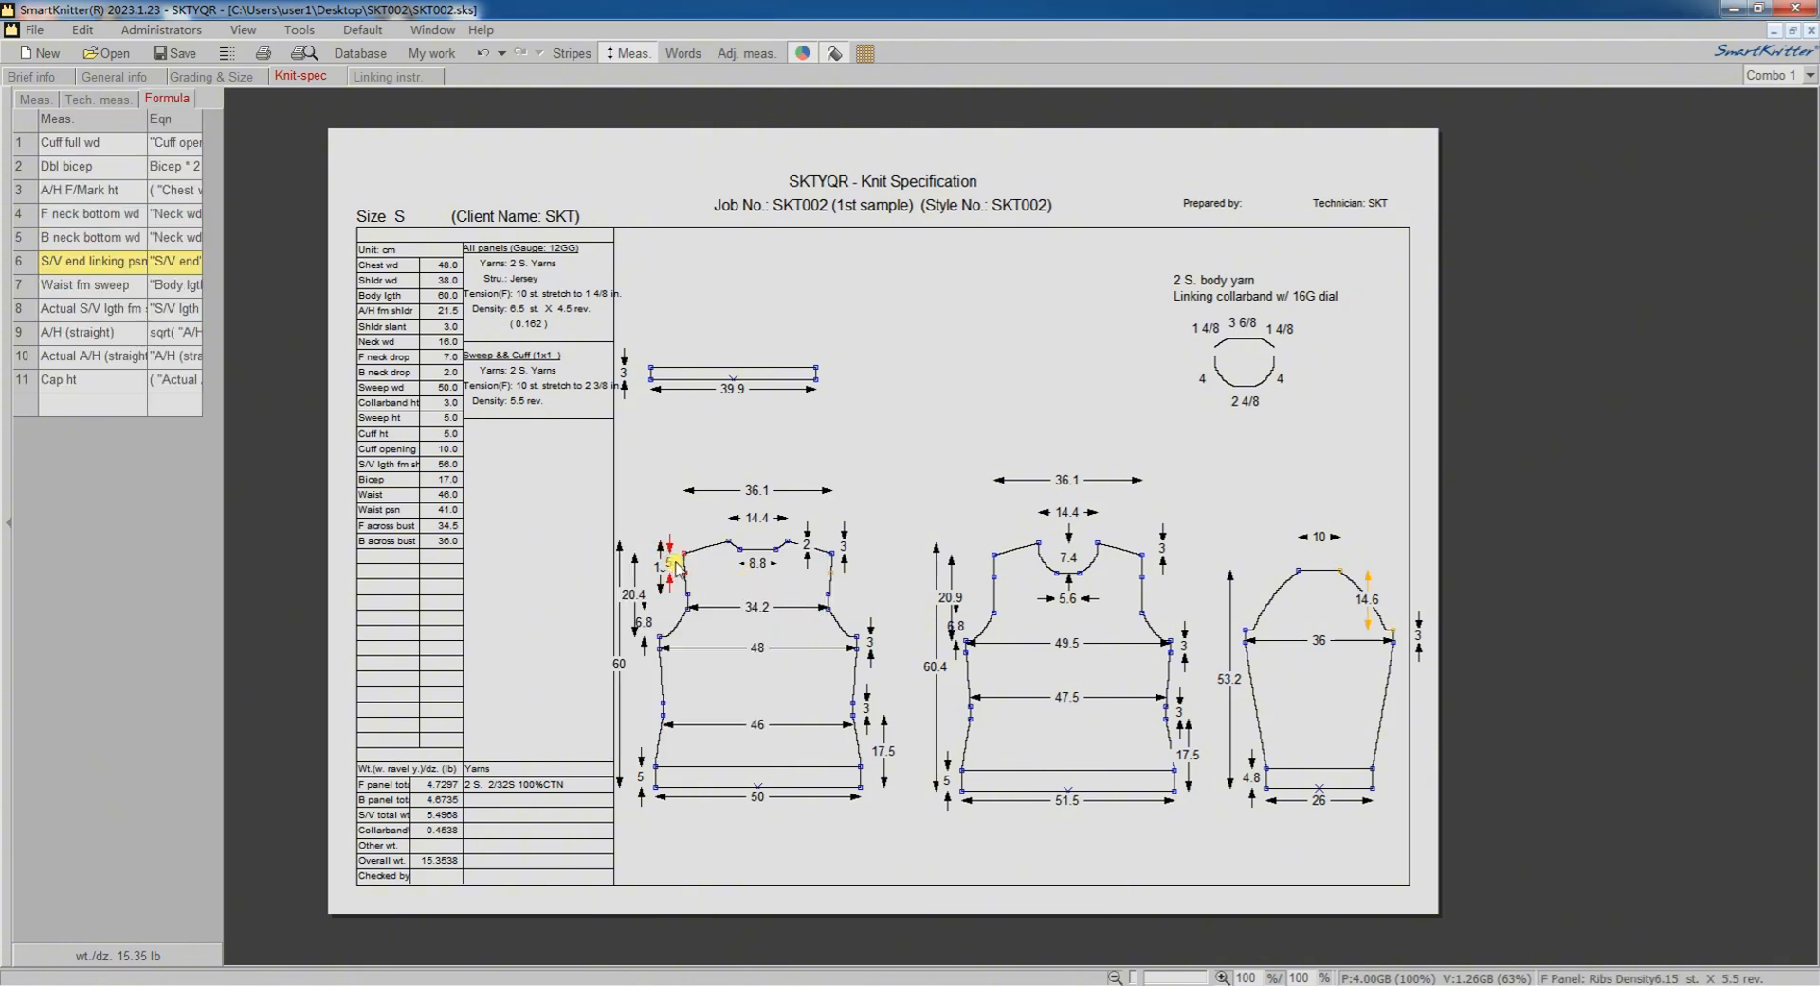
pyautogui.moveTo(677, 569)
pyautogui.mouseDown()
pyautogui.moveTo(638, 569)
pyautogui.moveTo(733, 591)
pyautogui.mouseUp()
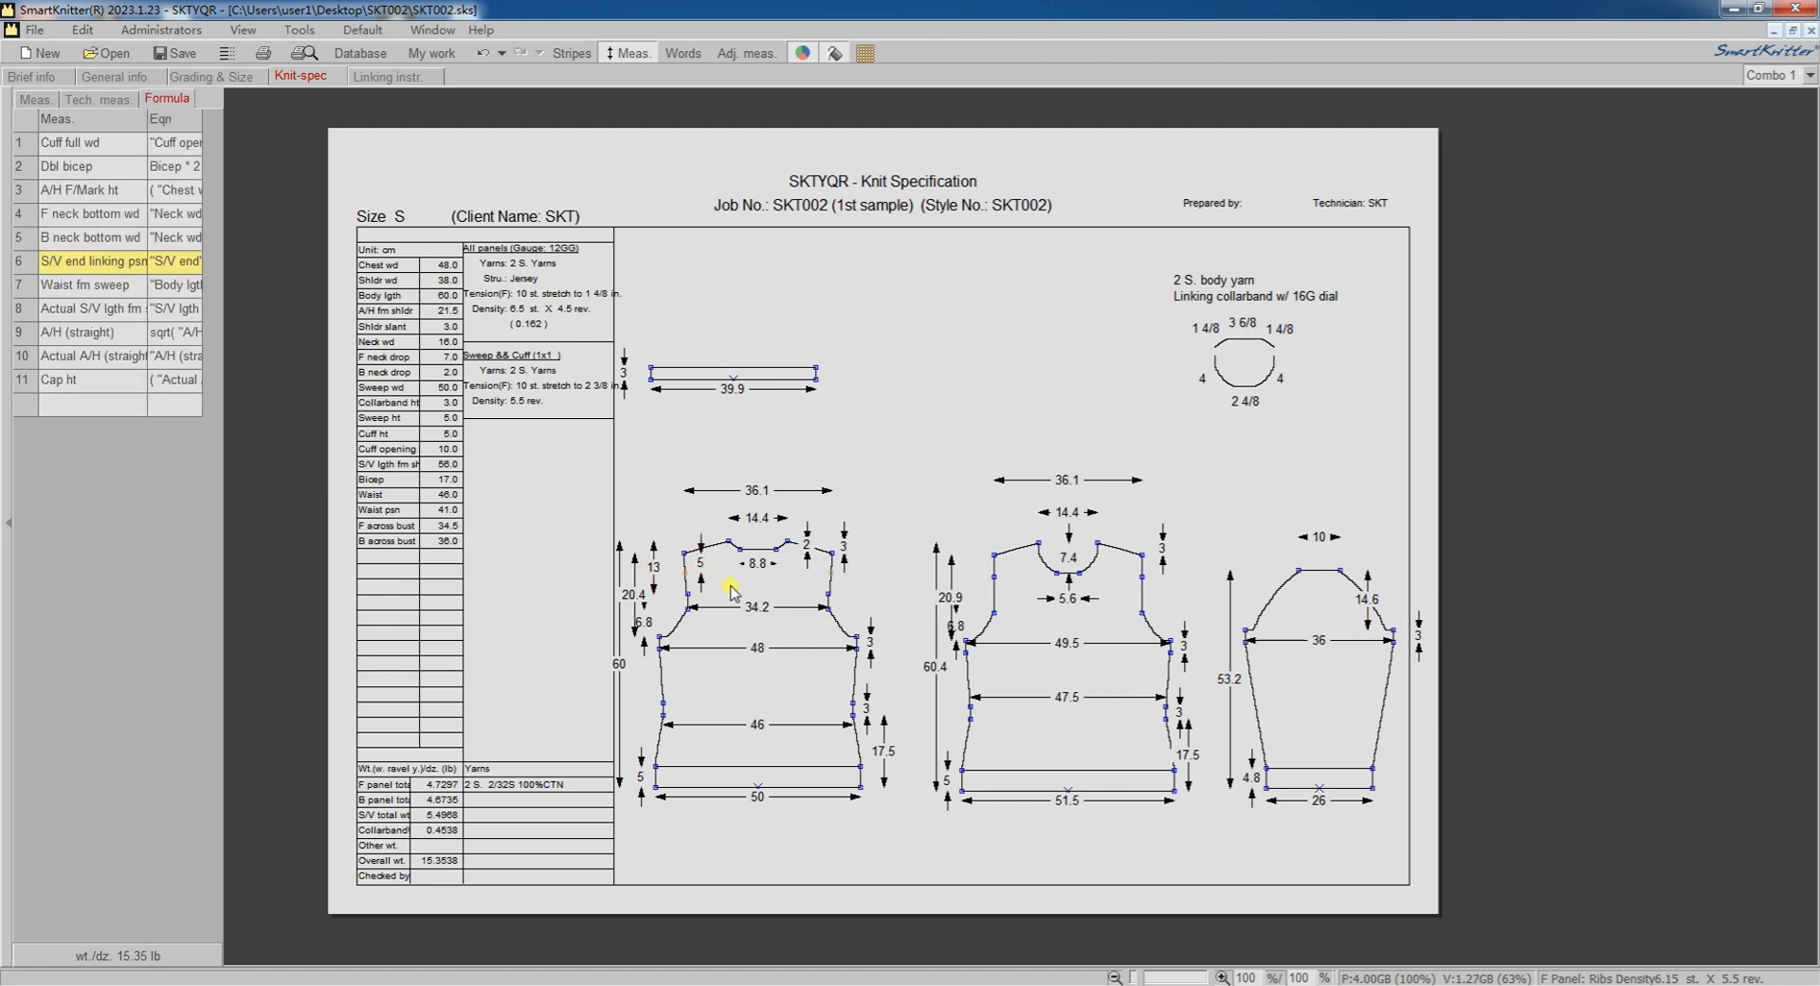
# Step: Apply F across bust as a horizontal measurement at the front panel's lower armhole nodes and reposition the dimension
pyautogui.rightClick(997, 617)
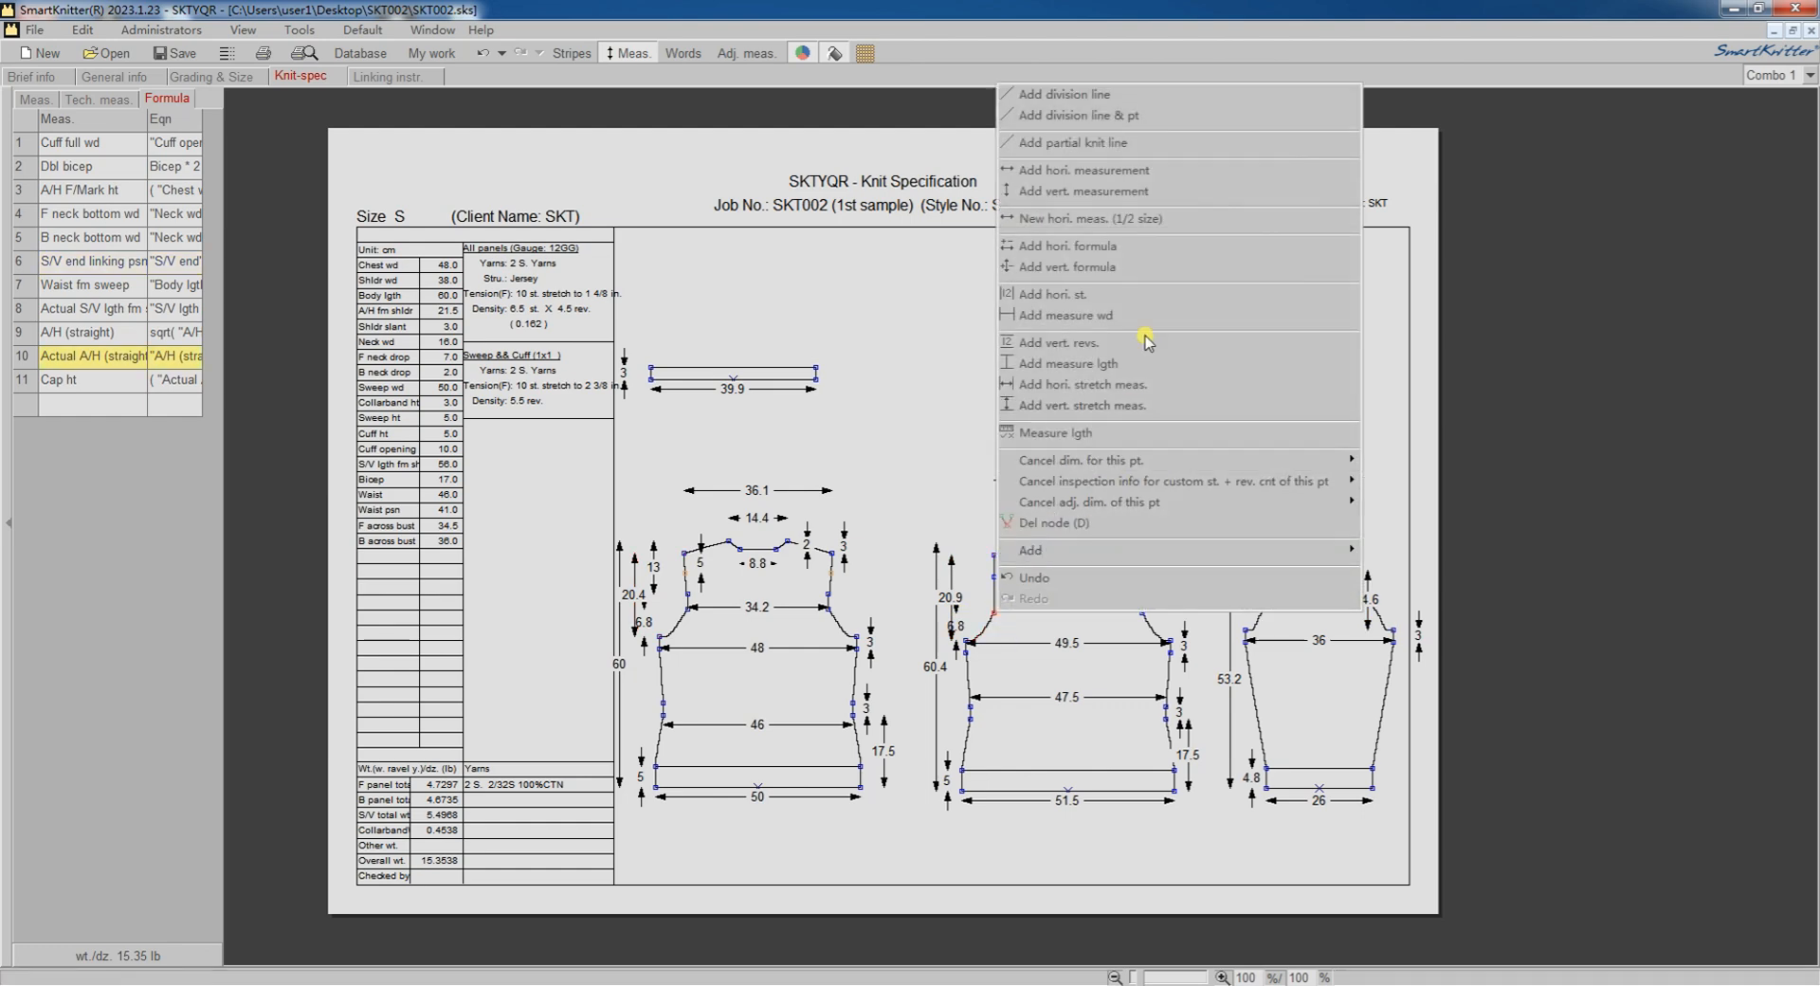
pyautogui.click(1109, 171)
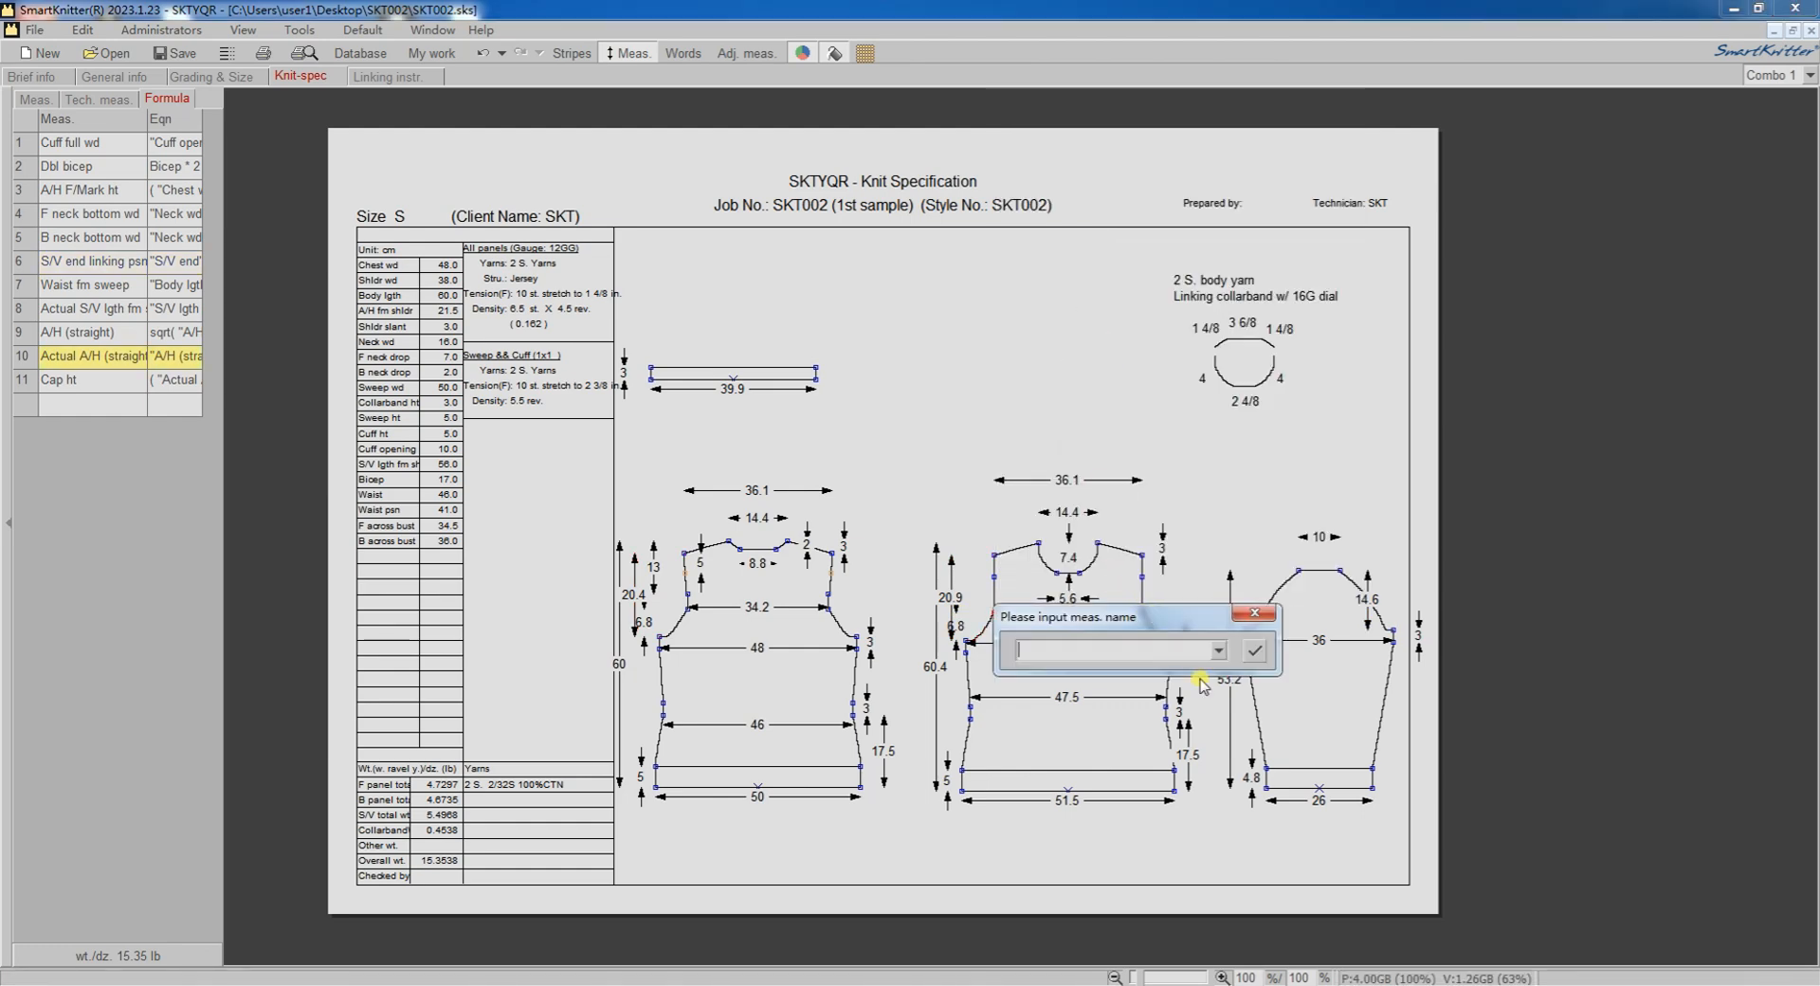
pyautogui.click(1218, 649)
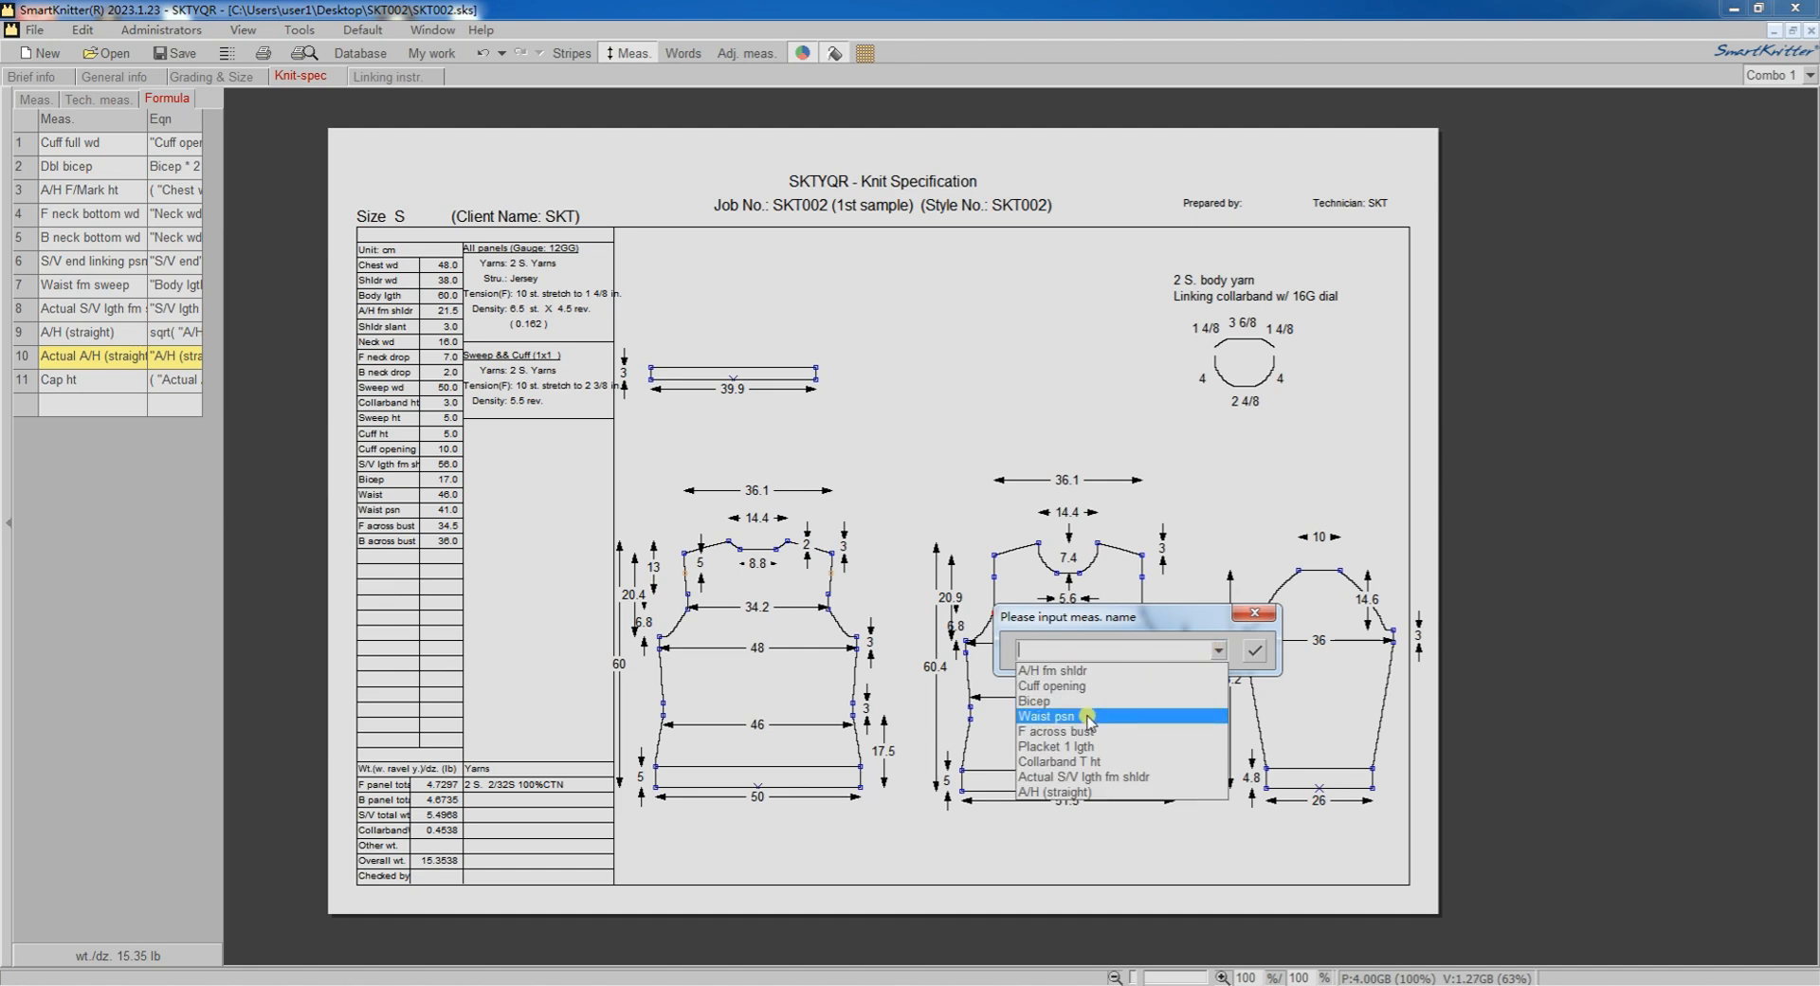
pyautogui.click(1050, 735)
pyautogui.click(1255, 651)
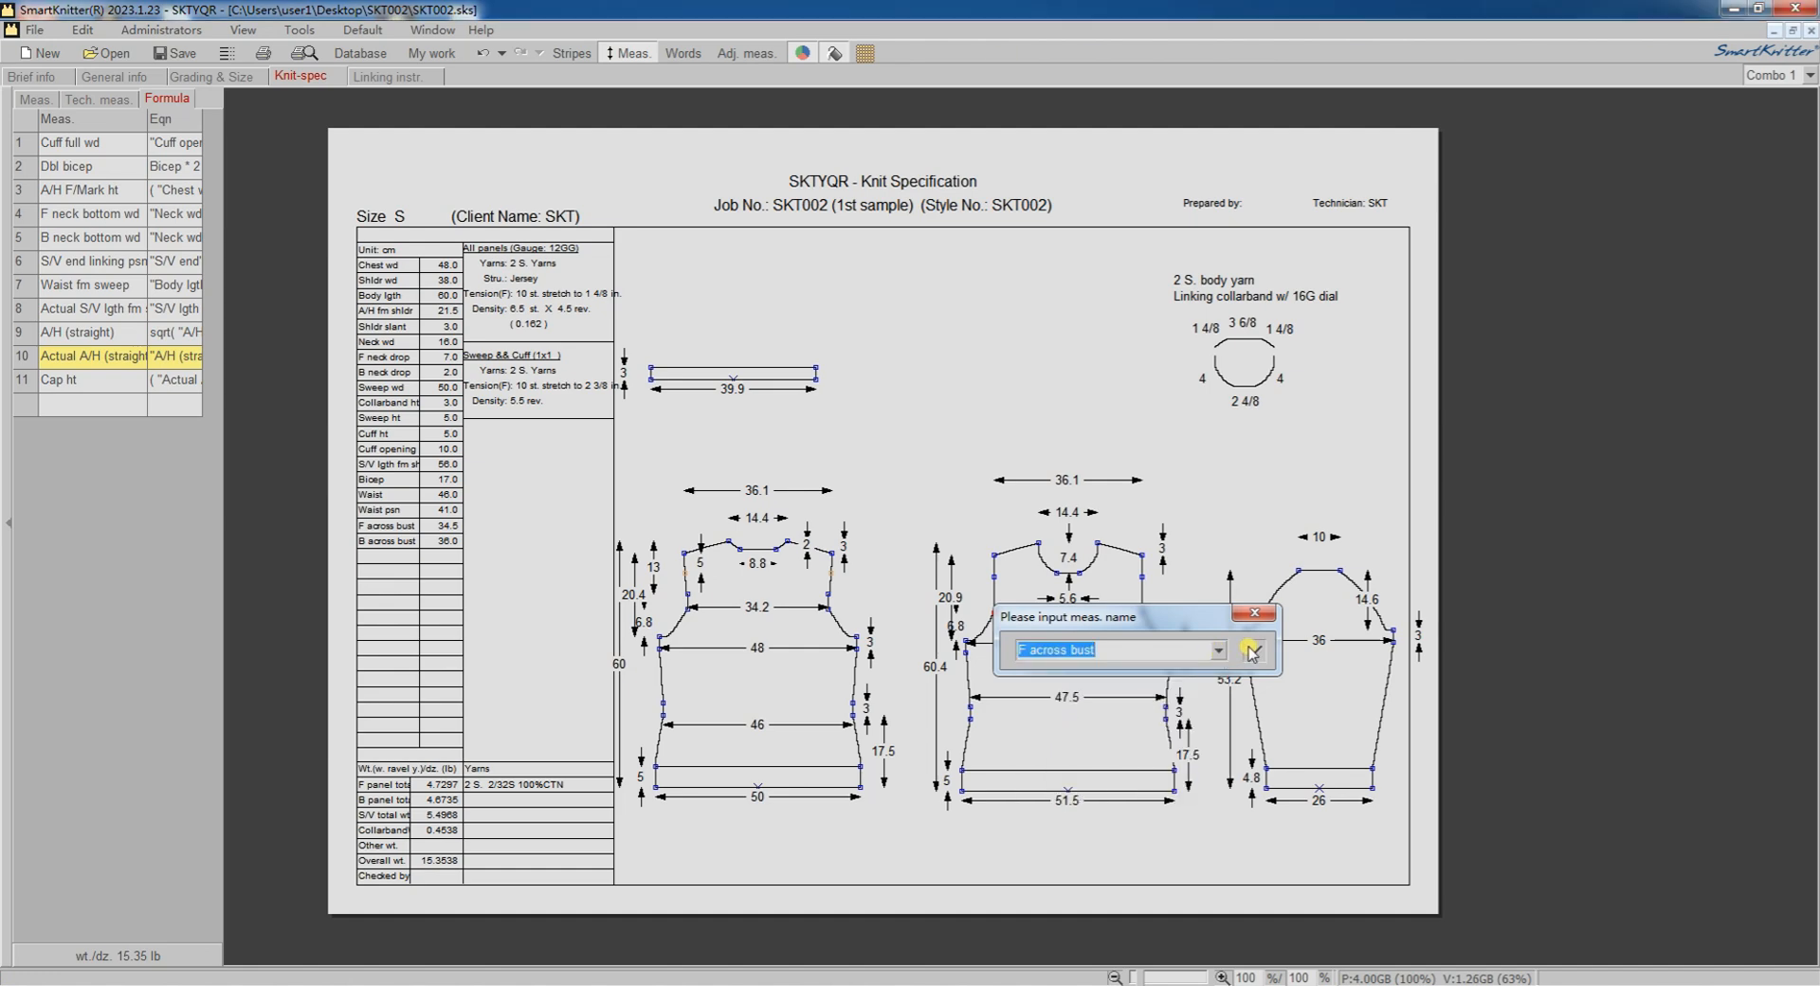
pyautogui.click(888, 524)
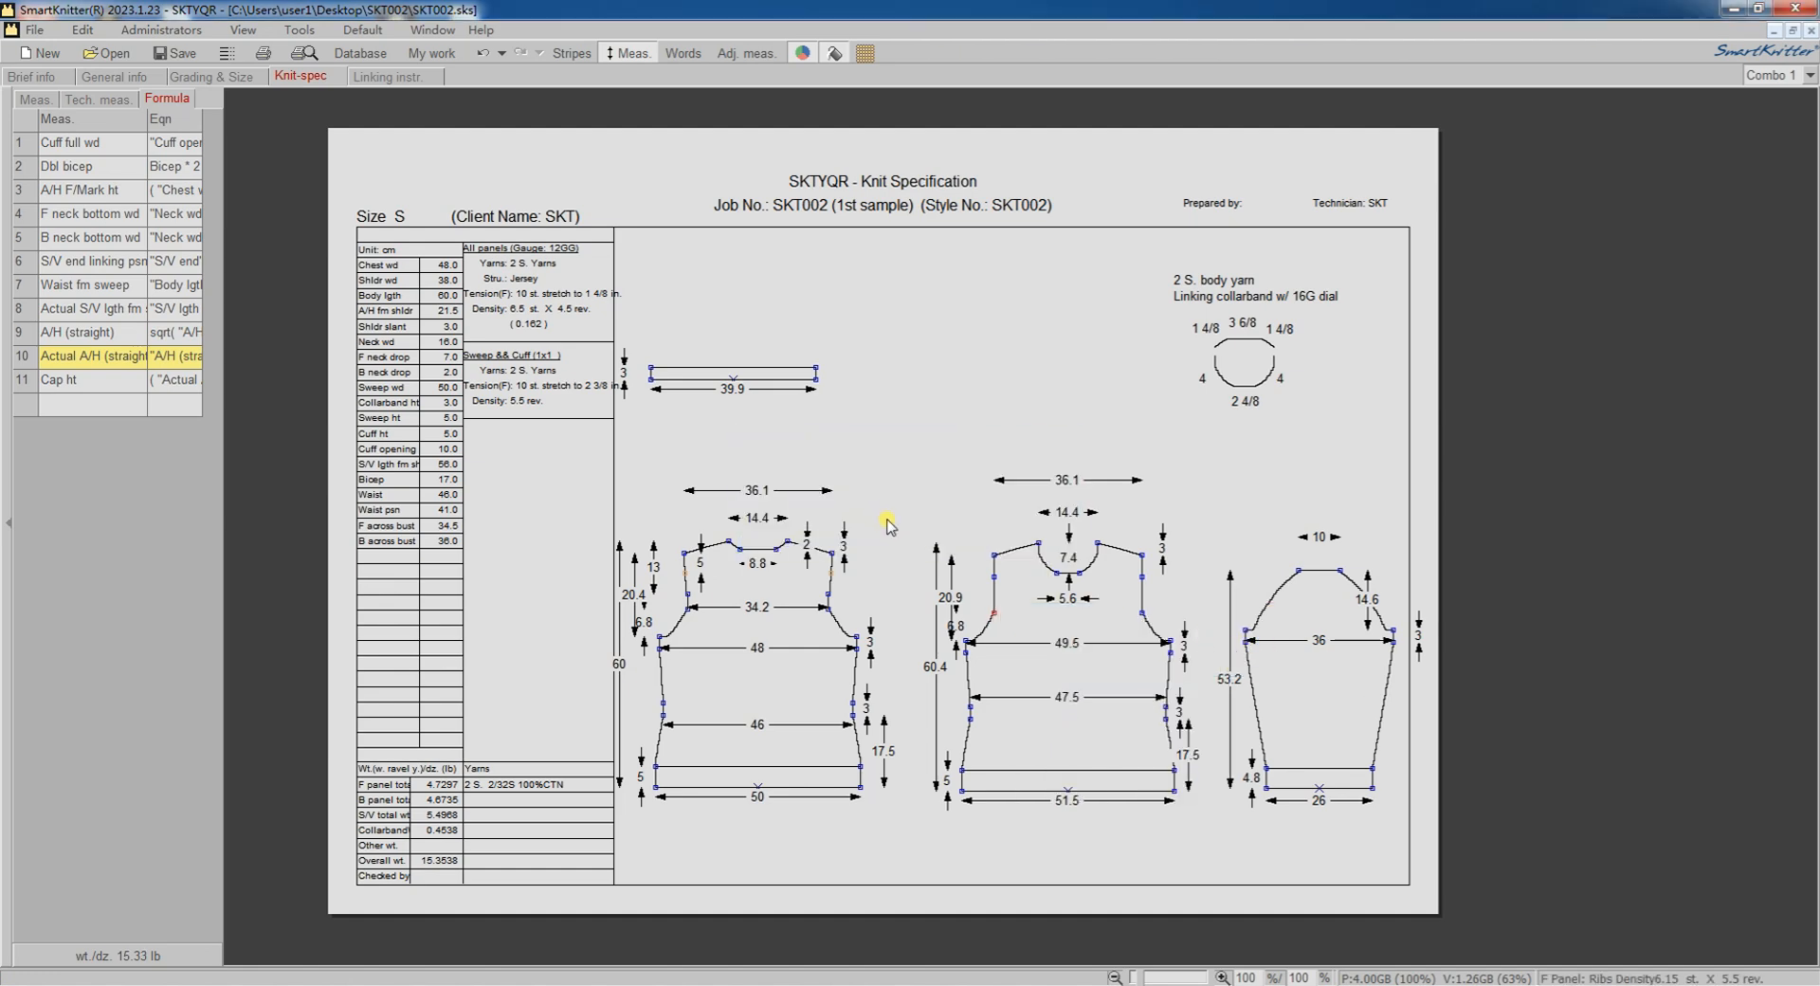
pyautogui.moveTo(1068, 614); pyautogui.dragTo(1069, 629)
# Step: Reuse F across bust as a horizontal measurement between the front panel's upper armhole nodes
pyautogui.rightClick(1070, 624)
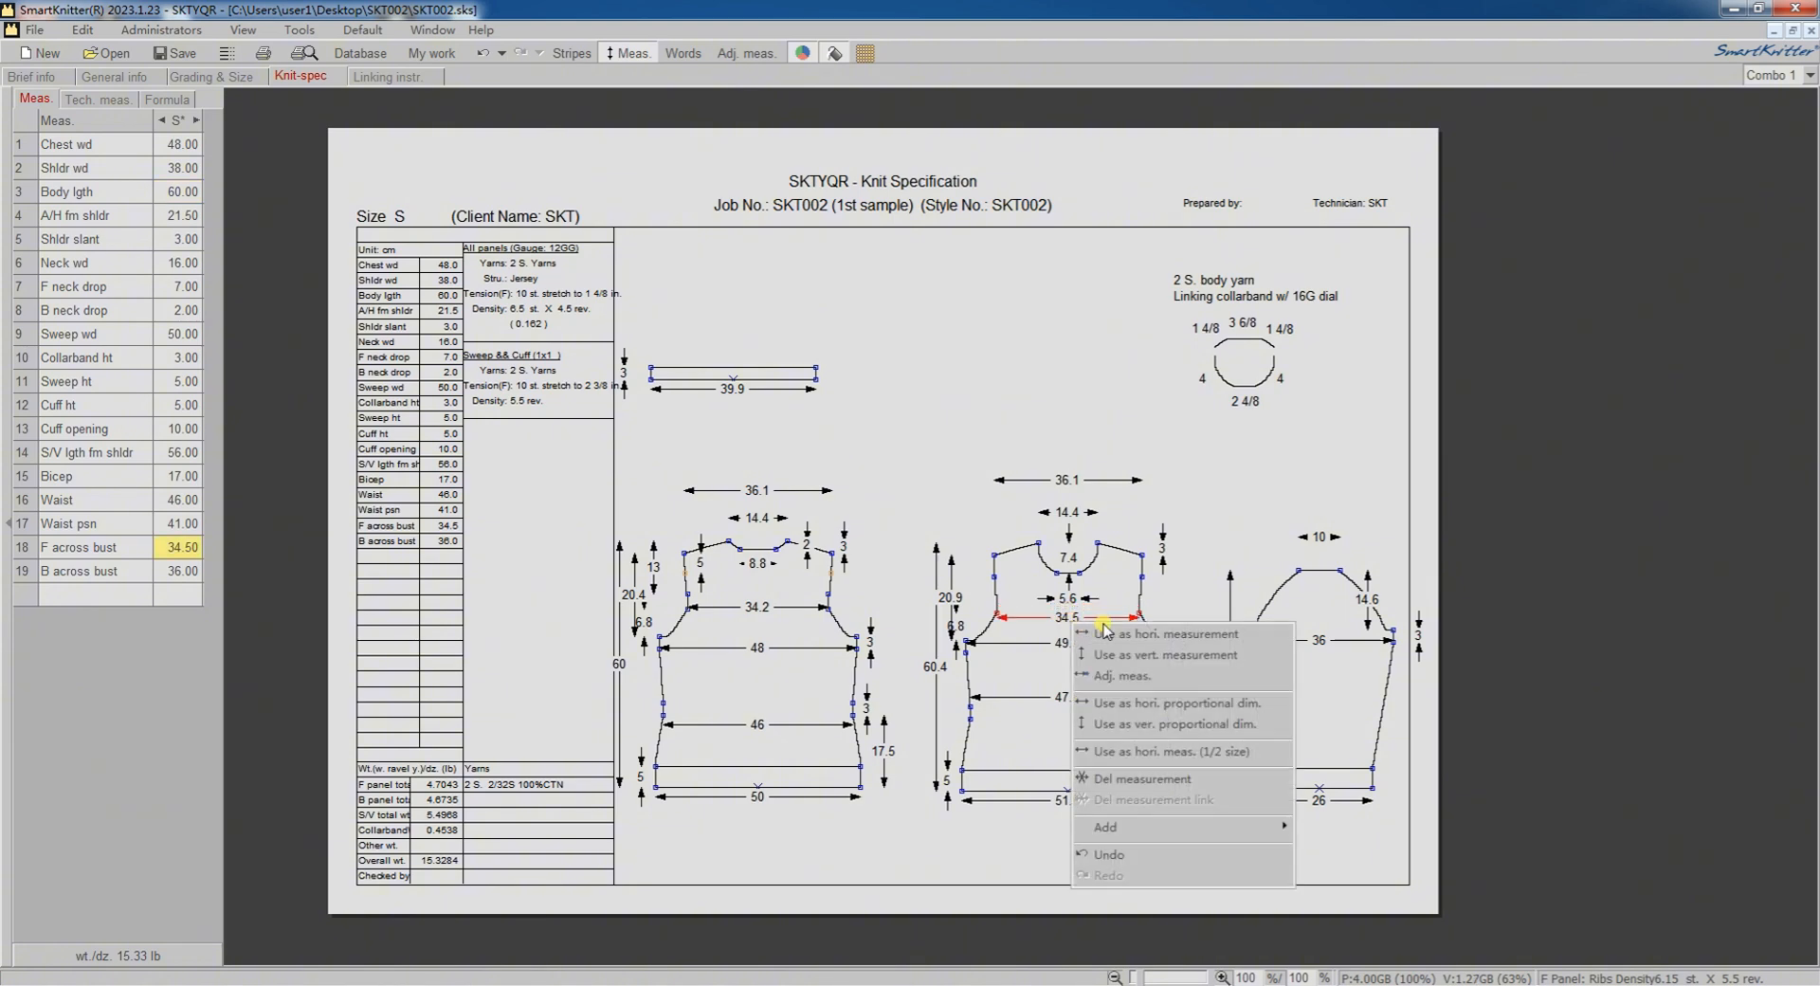
pyautogui.click(1160, 635)
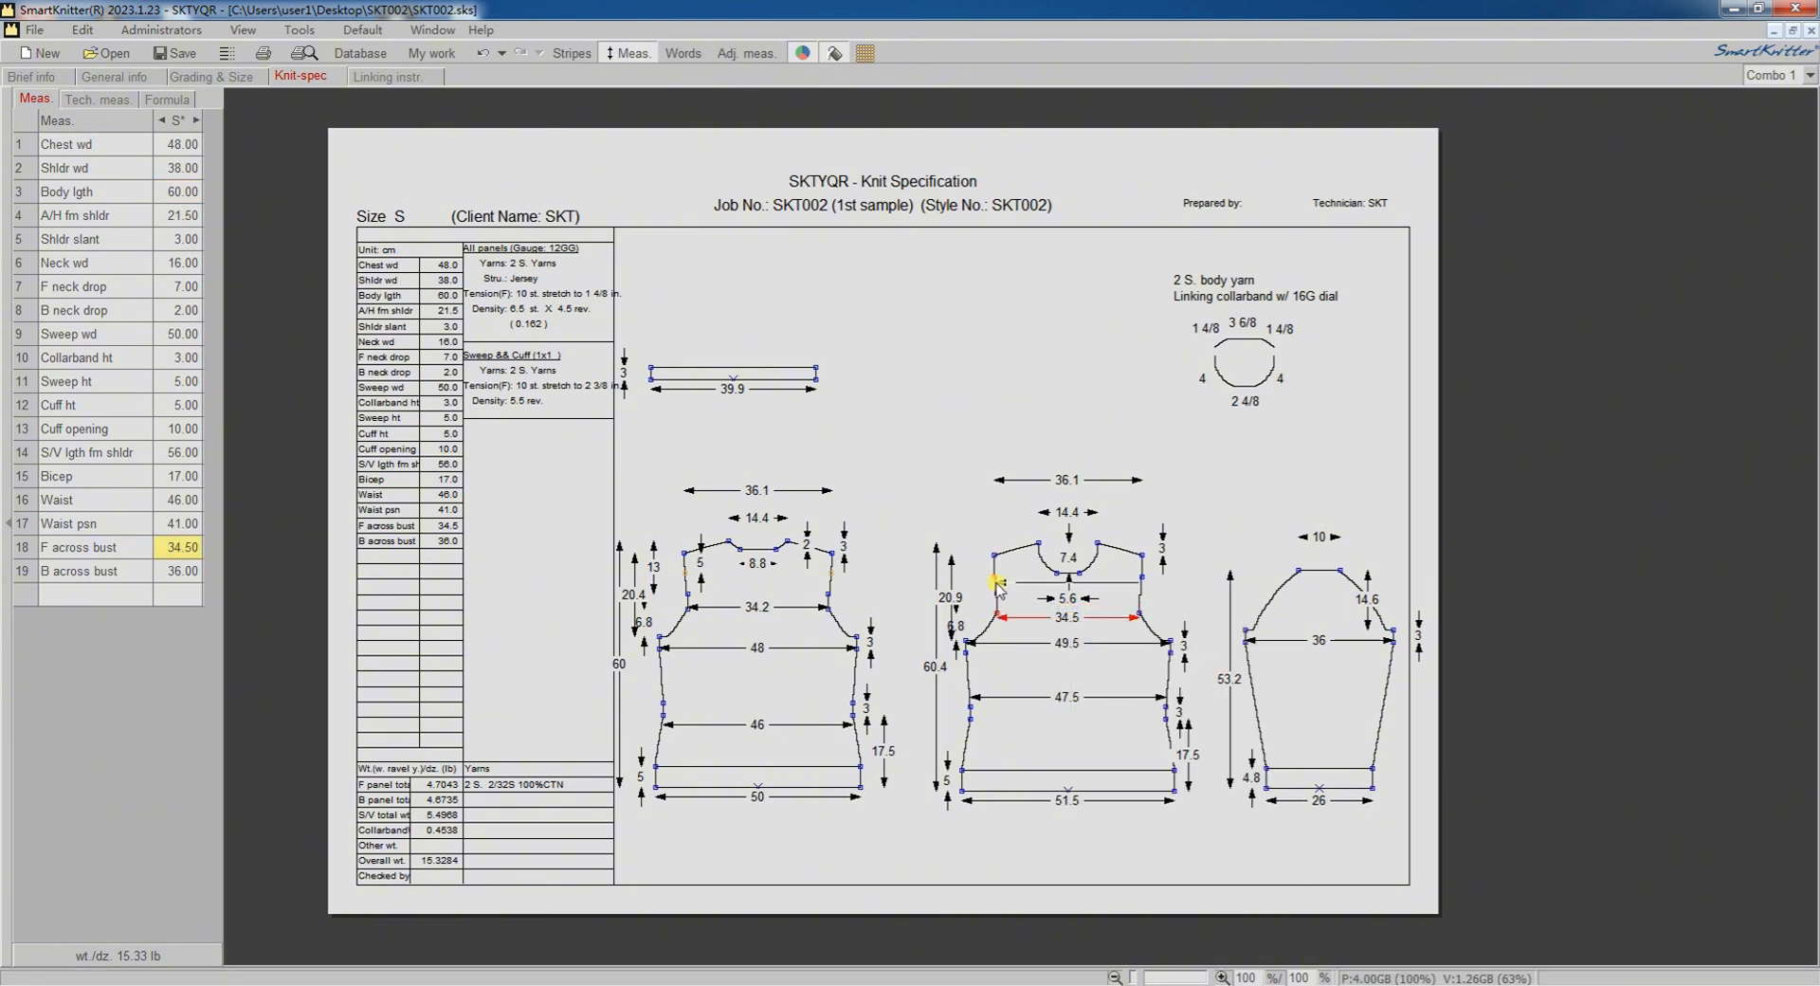
pyautogui.click(1138, 576)
pyautogui.click(886, 521)
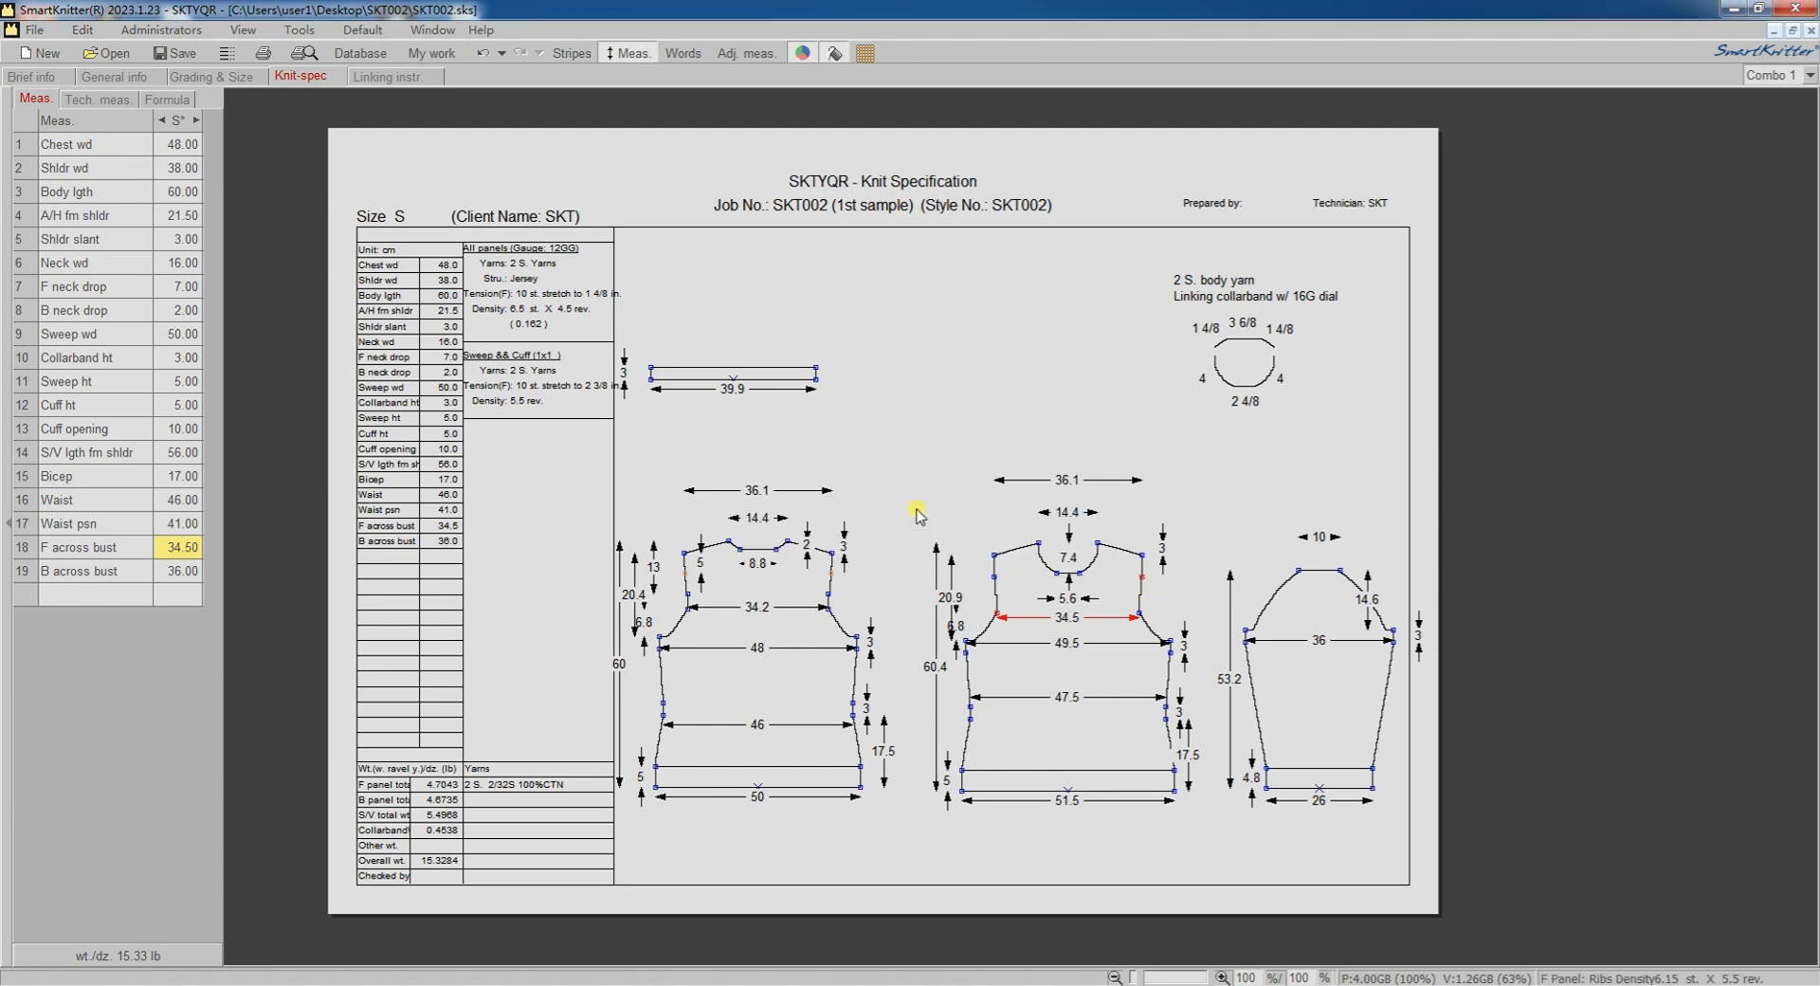
# Step: Reposition the front panel's dimensions, moving the neck drop beside the neckline and the neck bottom width just below the neckline
pyautogui.rightClick(946, 495)
pyautogui.click(1011, 506)
pyautogui.click(1055, 577)
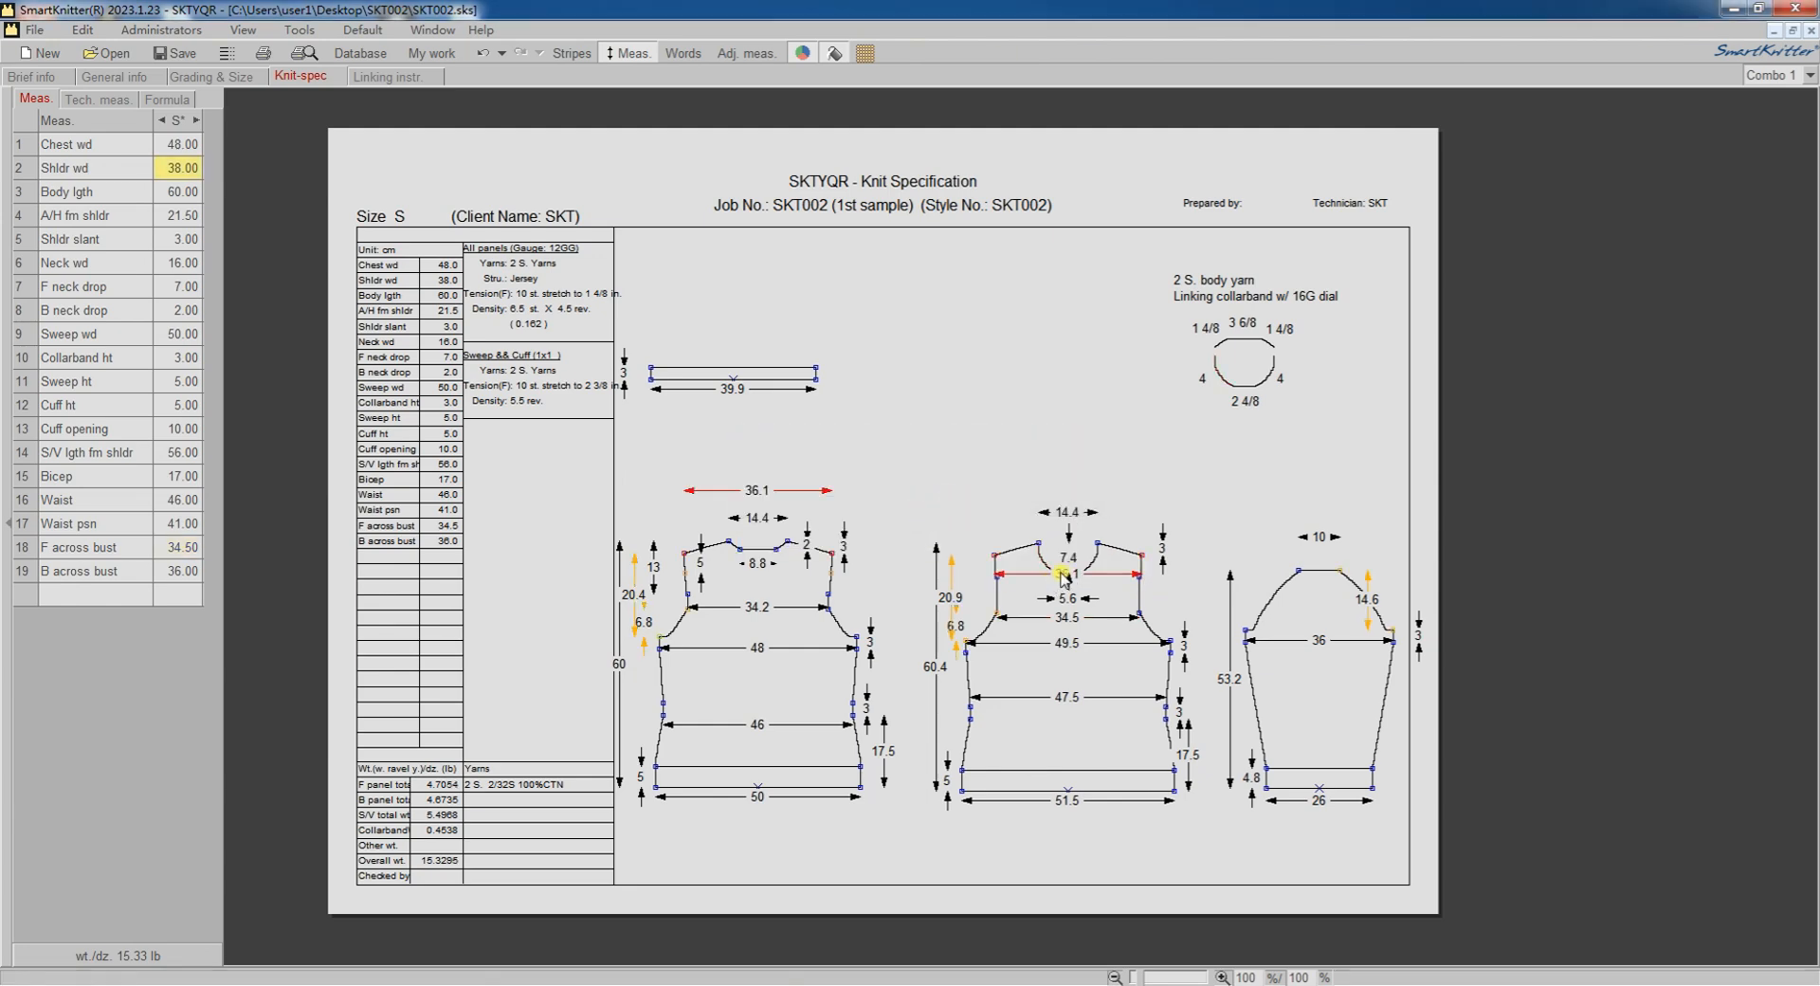
pyautogui.click(1067, 482)
pyautogui.click(1066, 592)
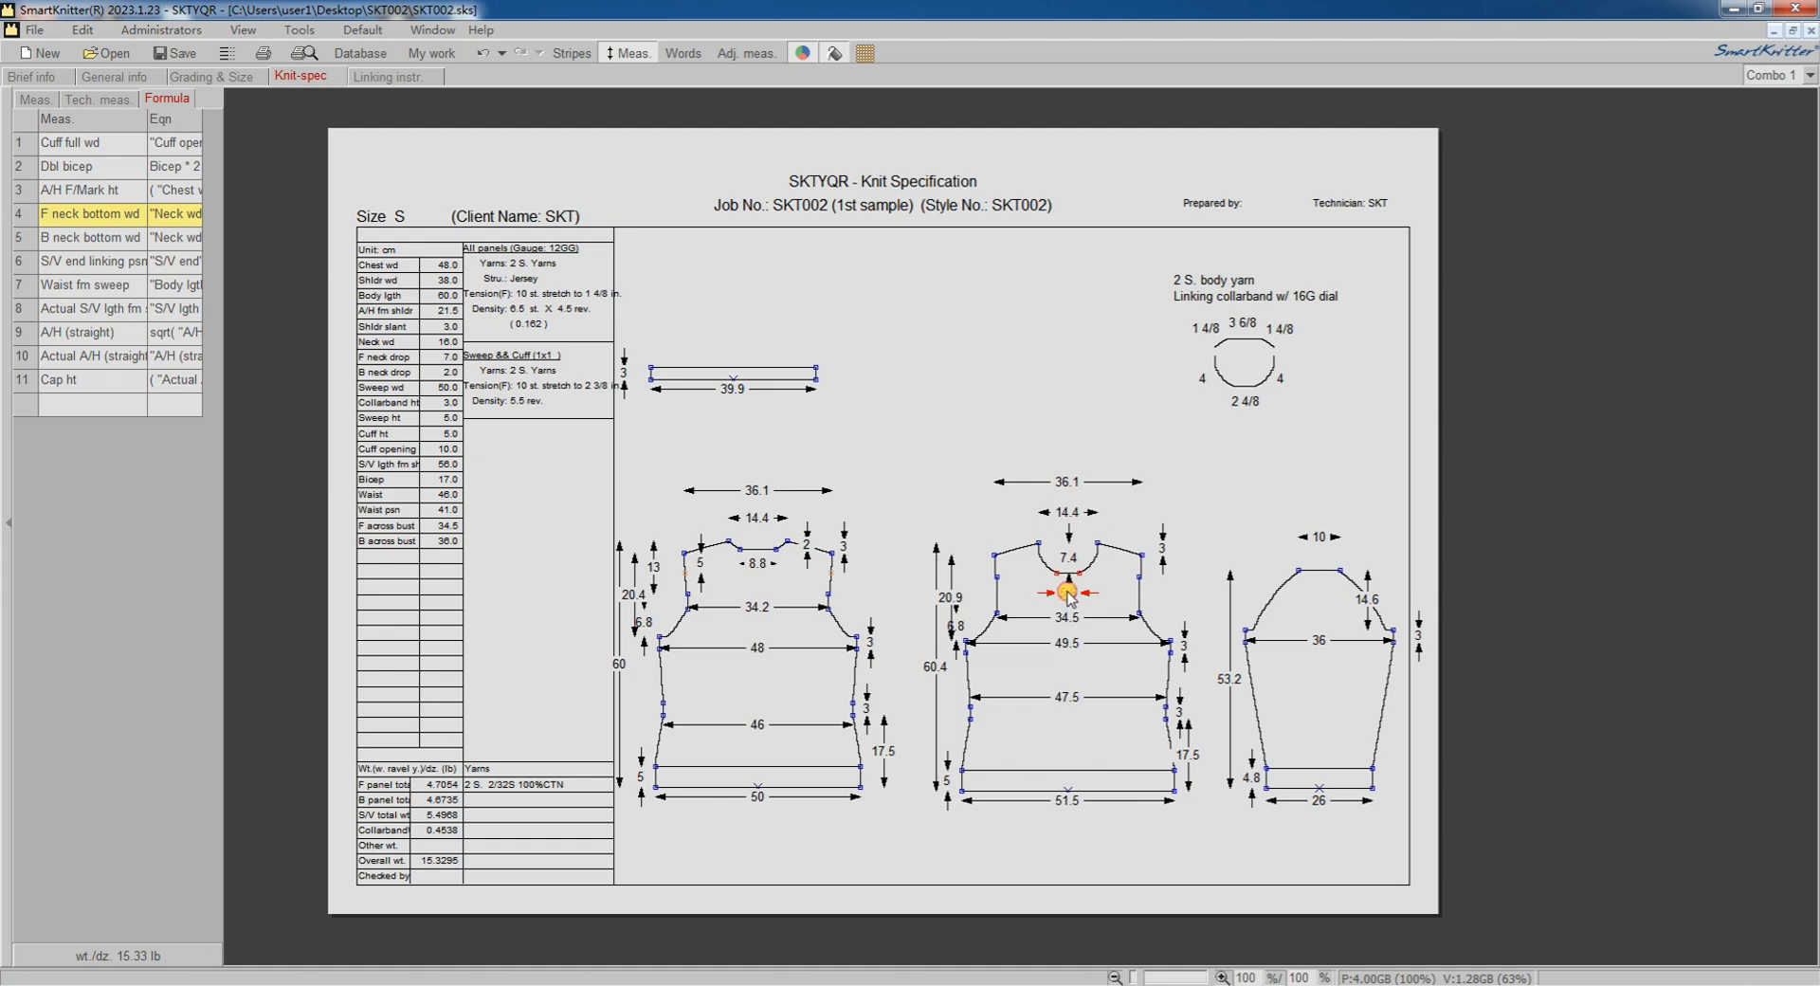
pyautogui.click(1066, 589)
pyautogui.moveTo(1069, 559); pyautogui.dragTo(1099, 541)
pyautogui.click(1067, 617)
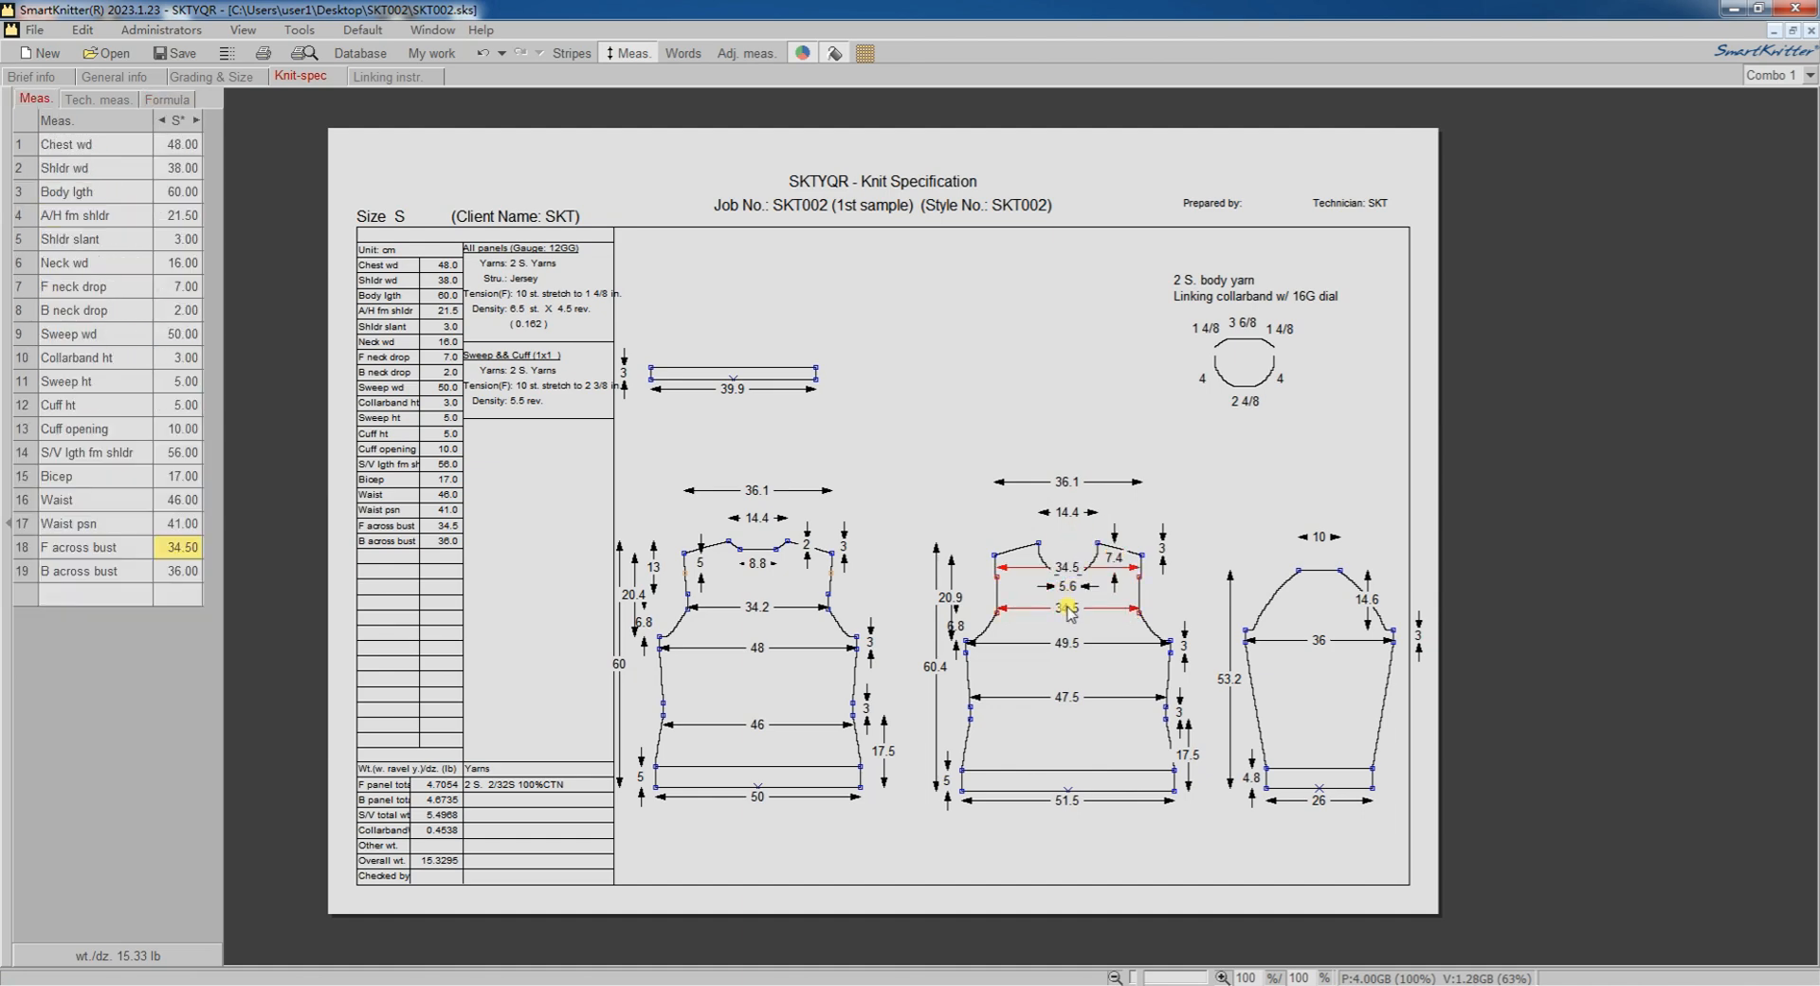
# Step: Set the F Panel fixed adjustment ratio of the F across bust measurement to 0.95
pyautogui.click(1067, 608)
pyautogui.click(948, 756)
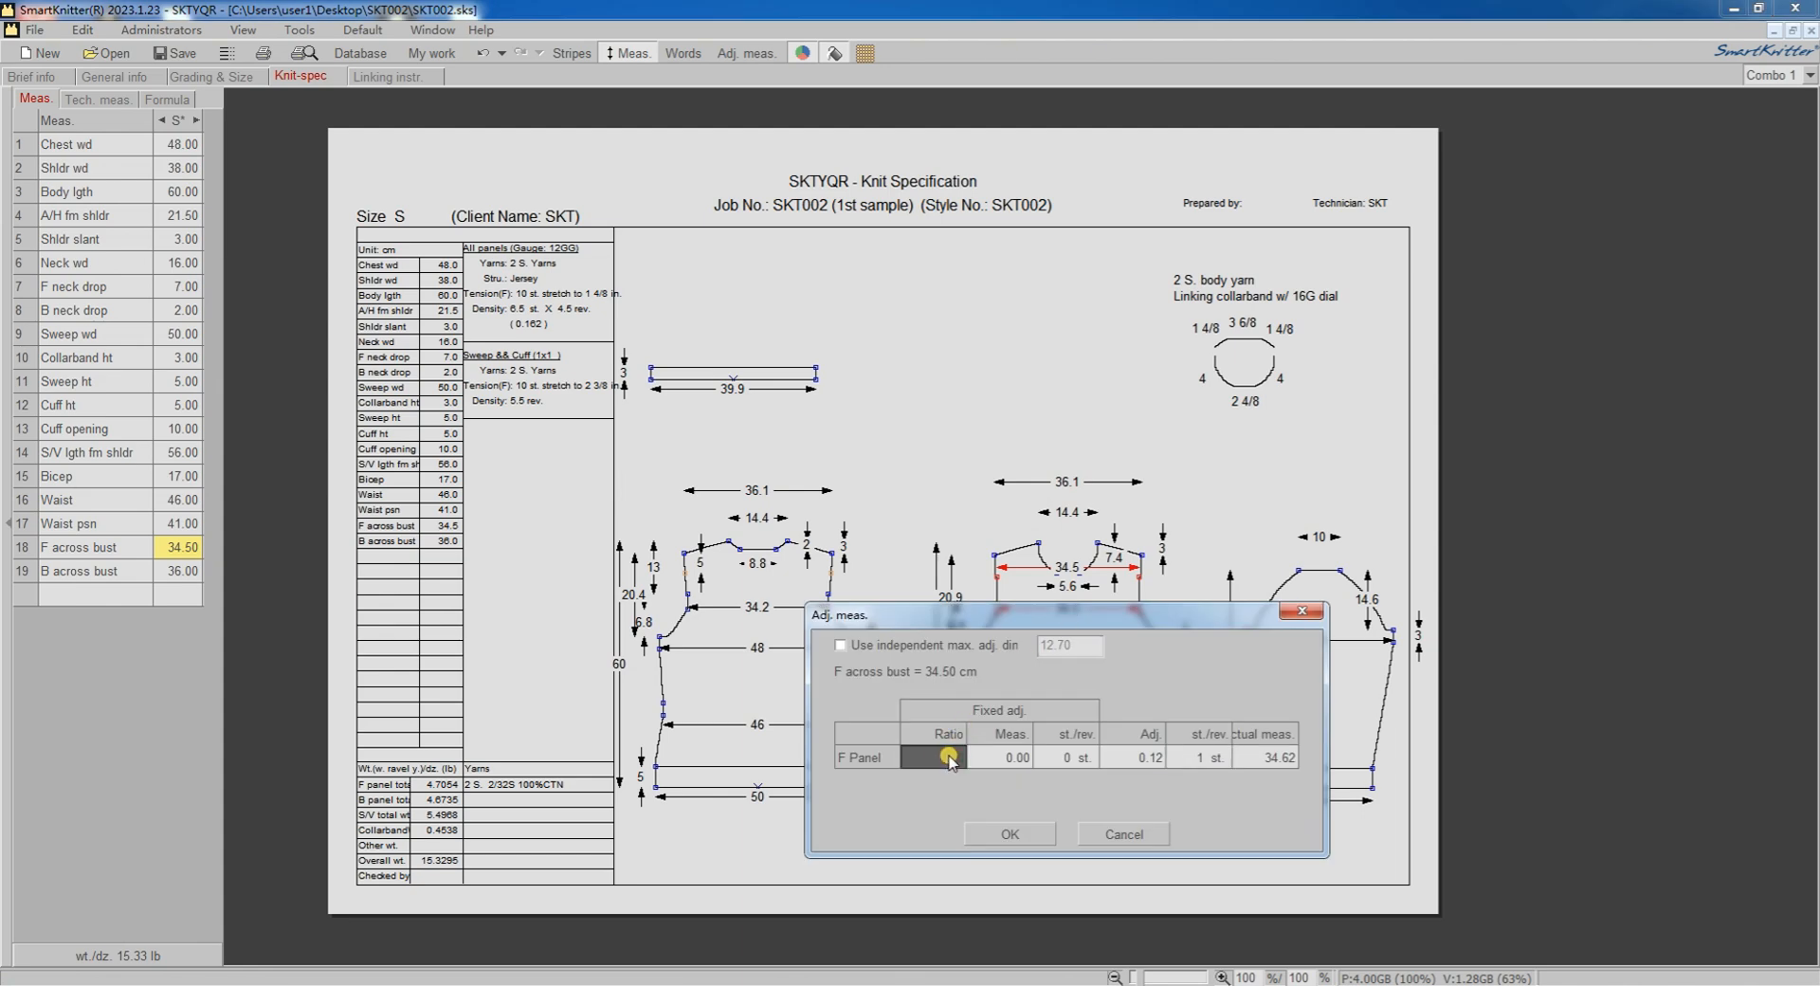
pyautogui.write('0.95')
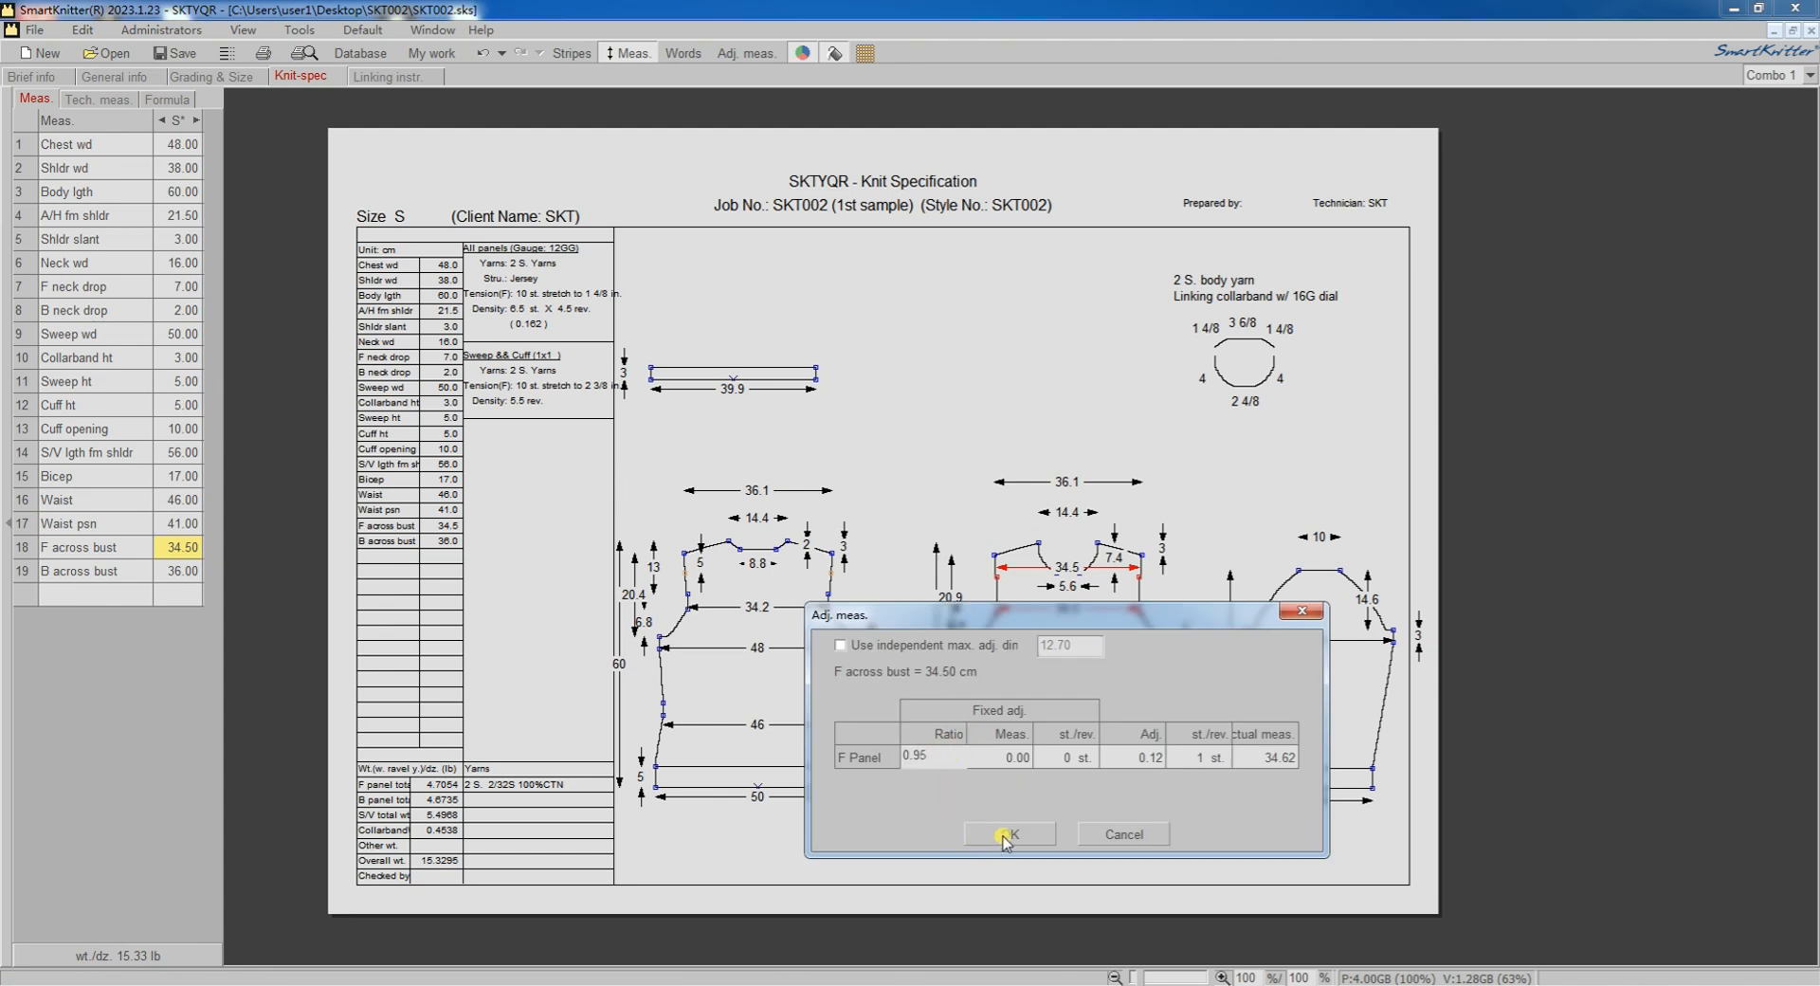
pyautogui.click(1005, 837)
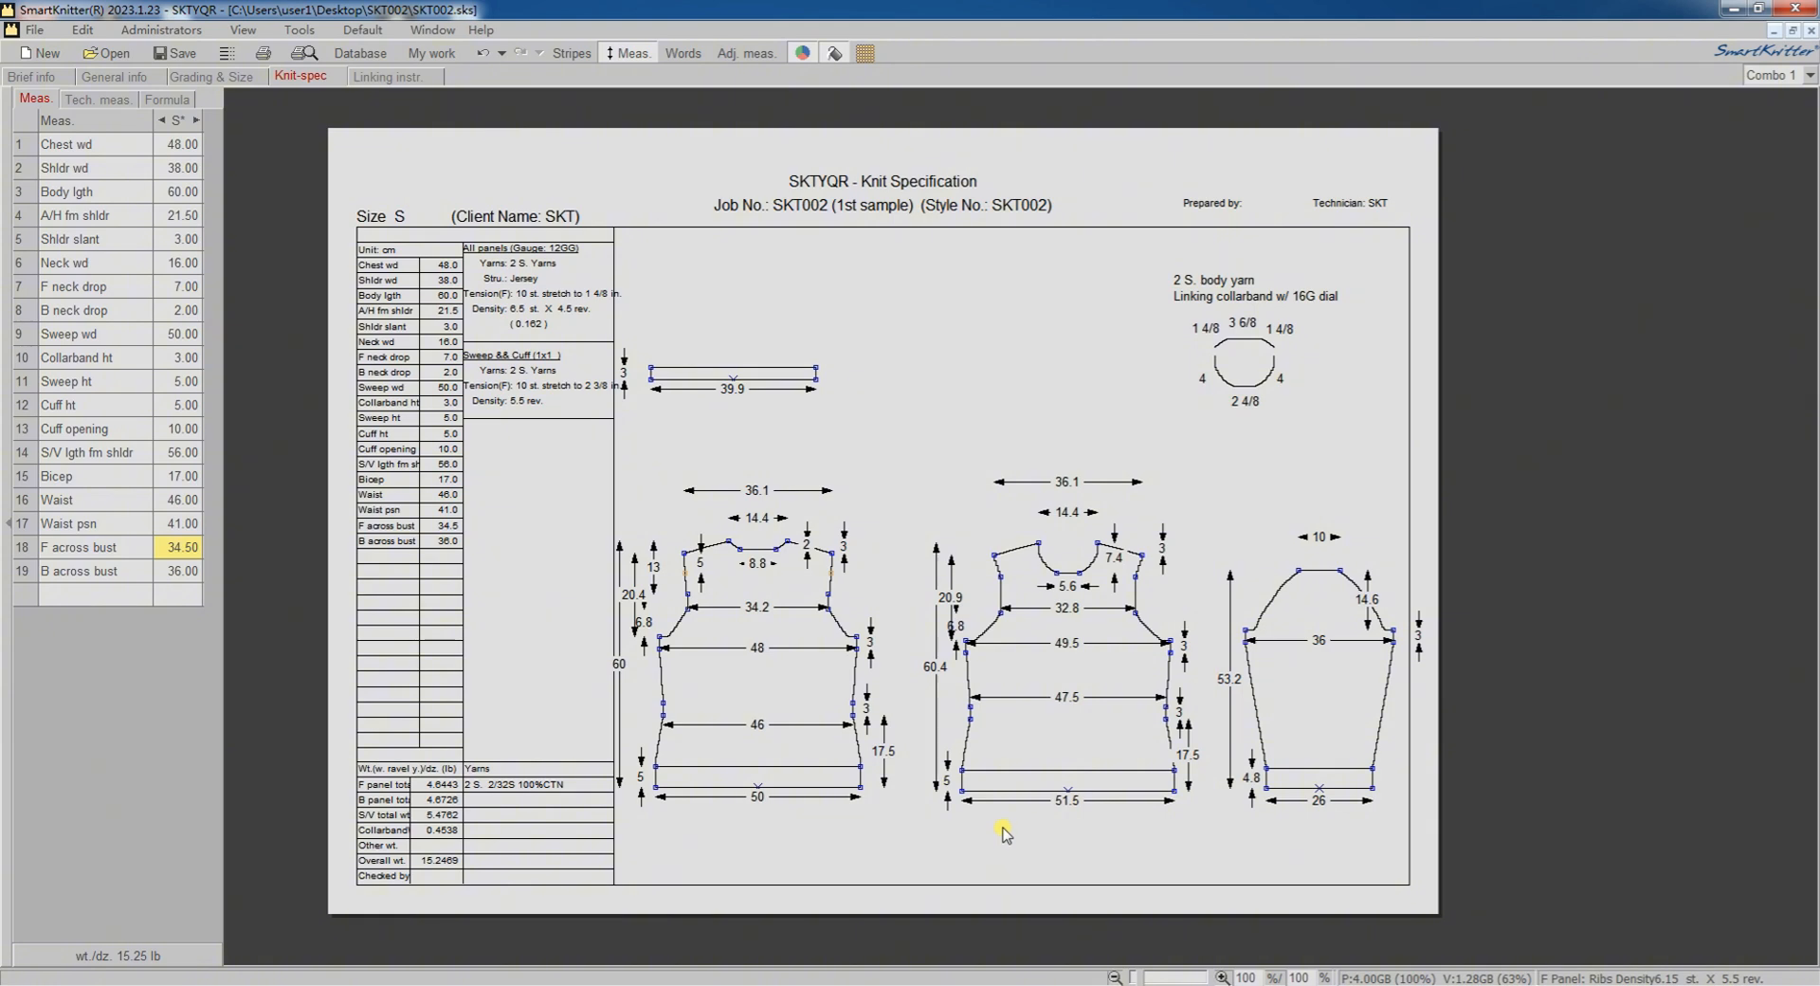
pyautogui.click(1019, 780)
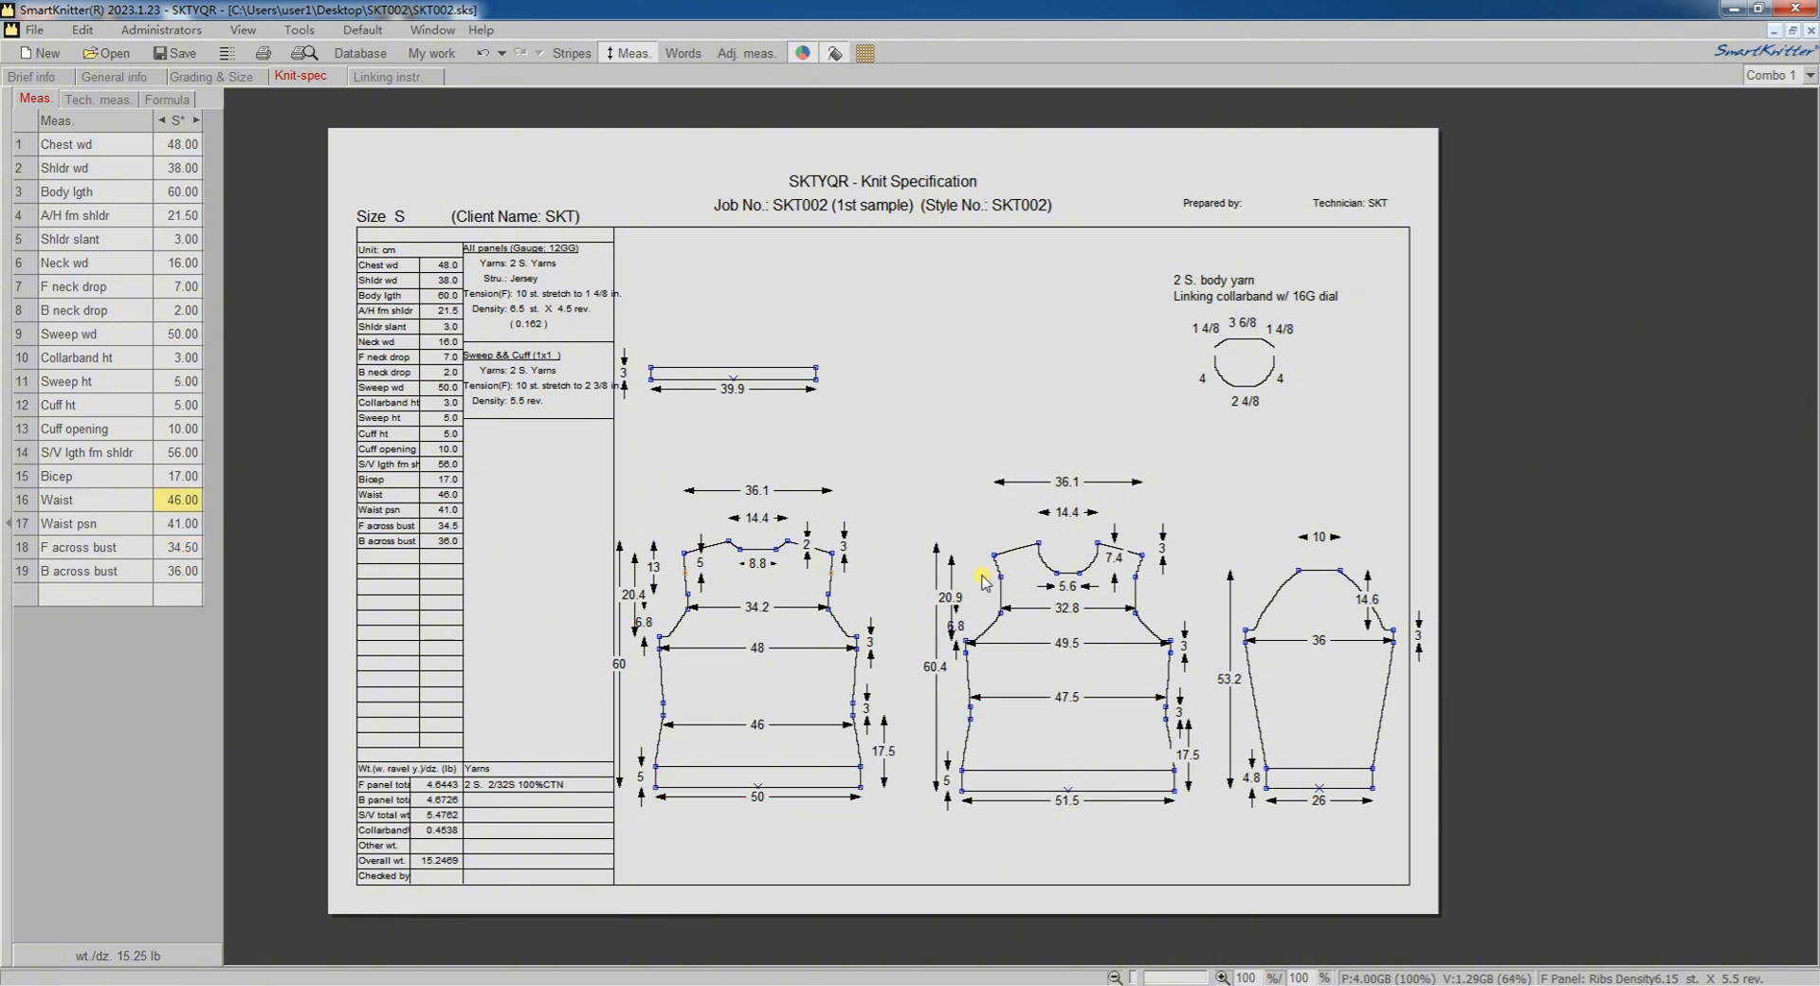
# Step: Reuse Across bust psn as a vertical measurement on the front panel, from the neck-shoulder point to the upper across-bust node
pyautogui.click(658, 567)
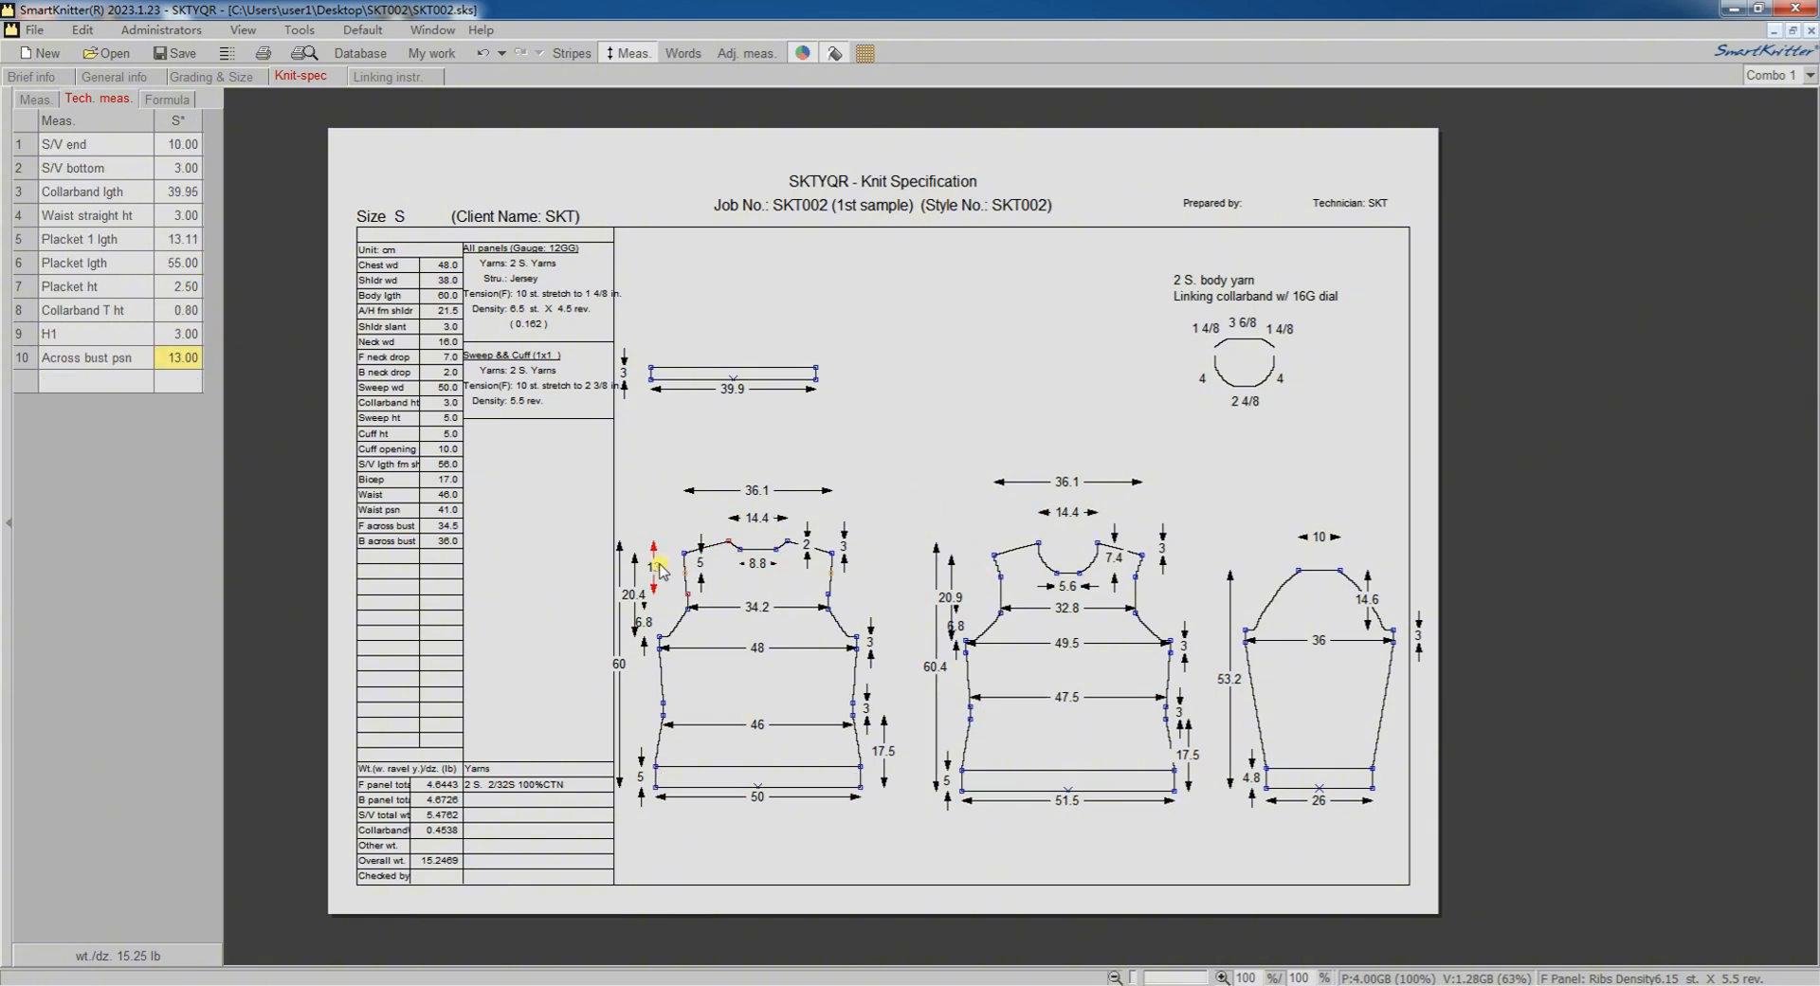
pyautogui.rightClick(658, 567)
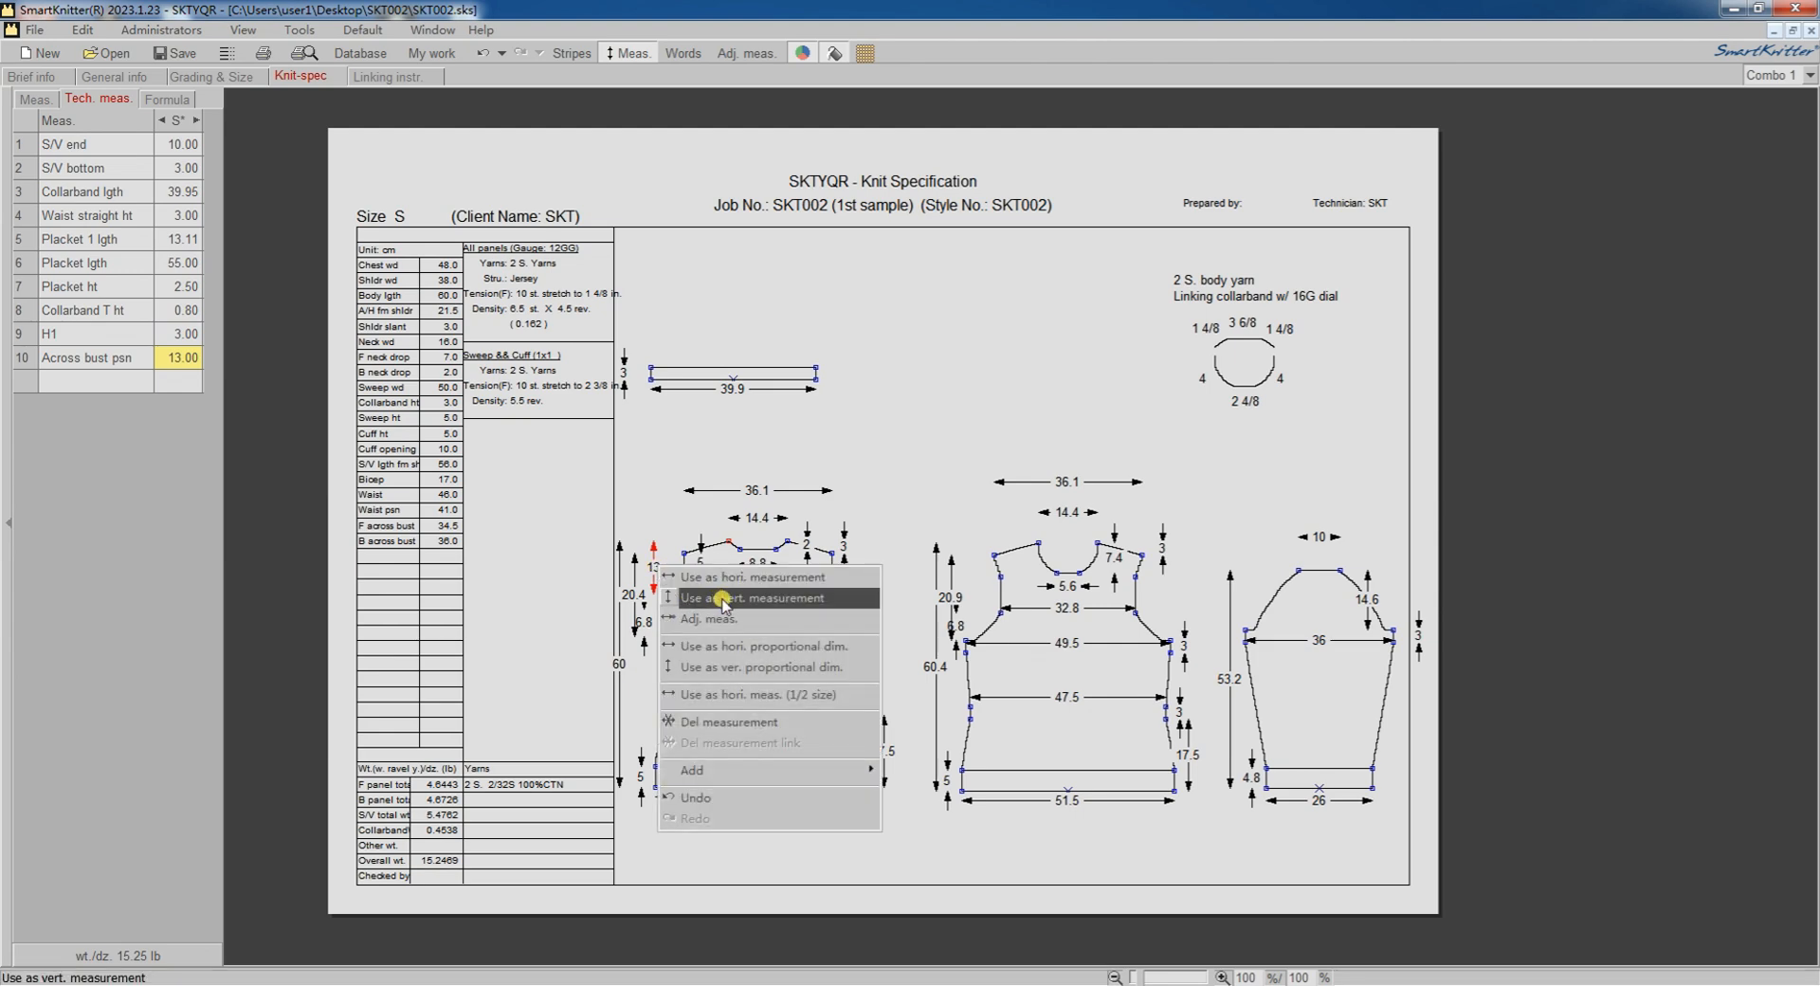
pyautogui.click(799, 599)
pyautogui.click(987, 569)
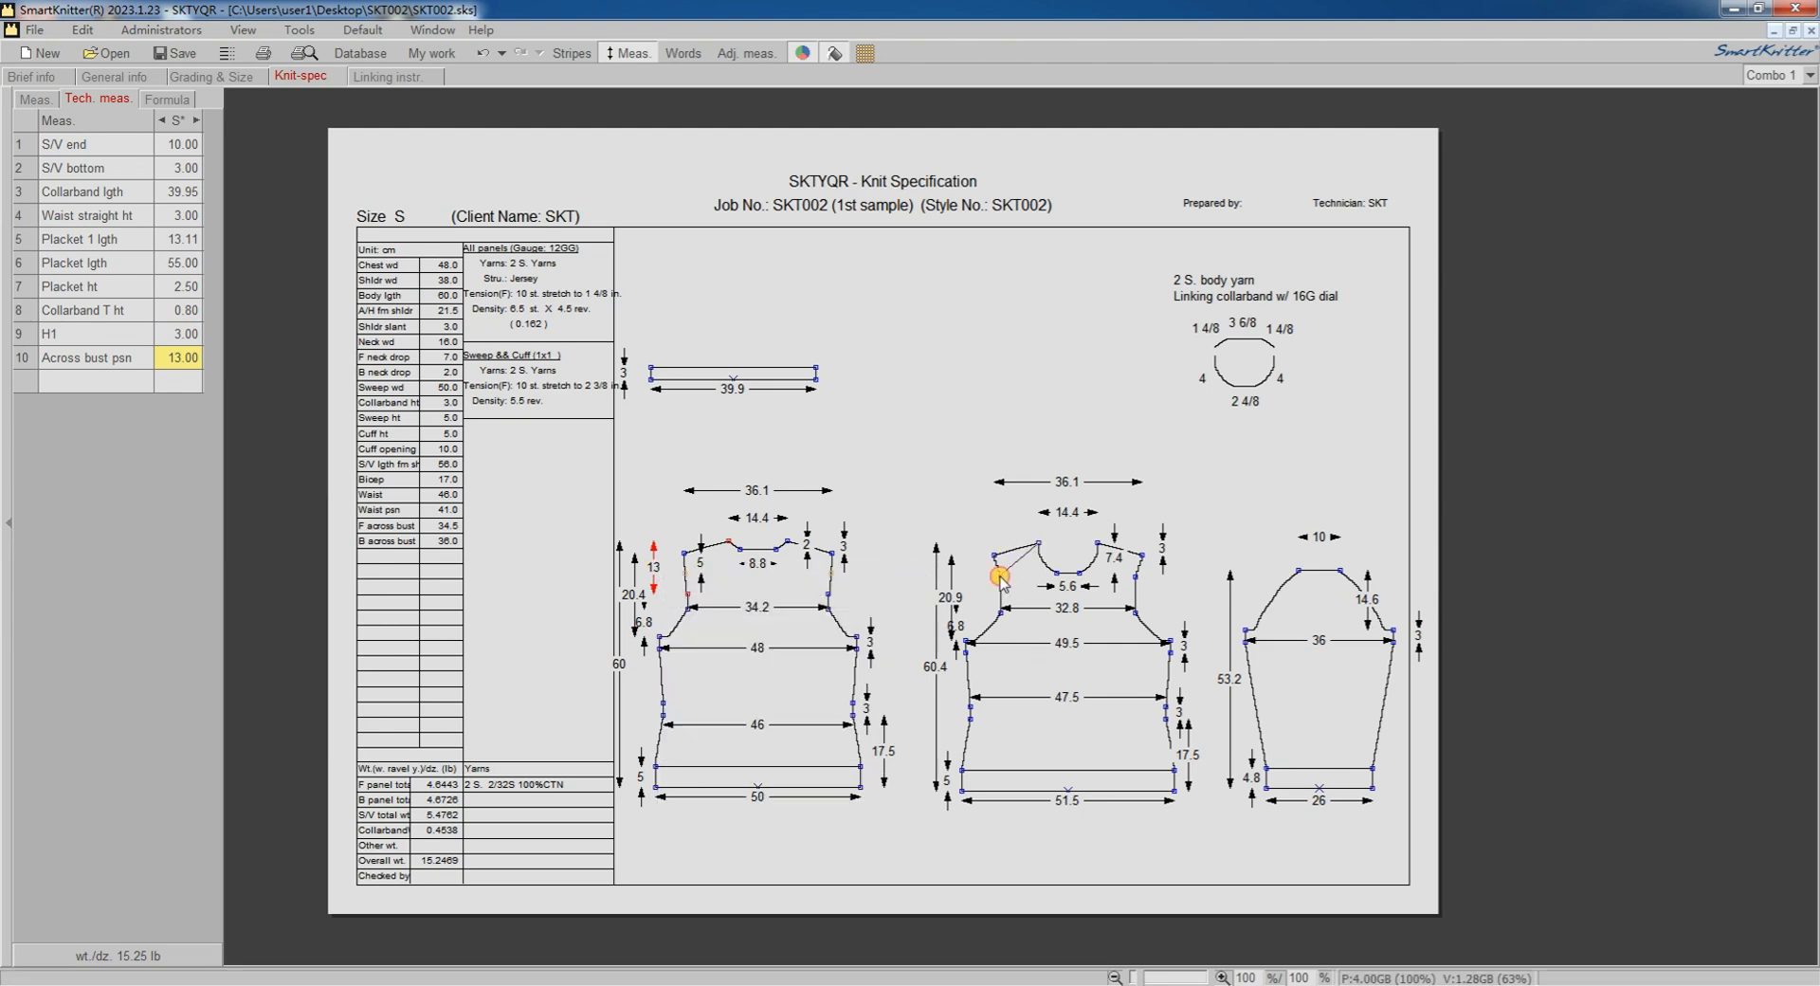
pyautogui.rightClick(924, 477)
pyautogui.click(960, 483)
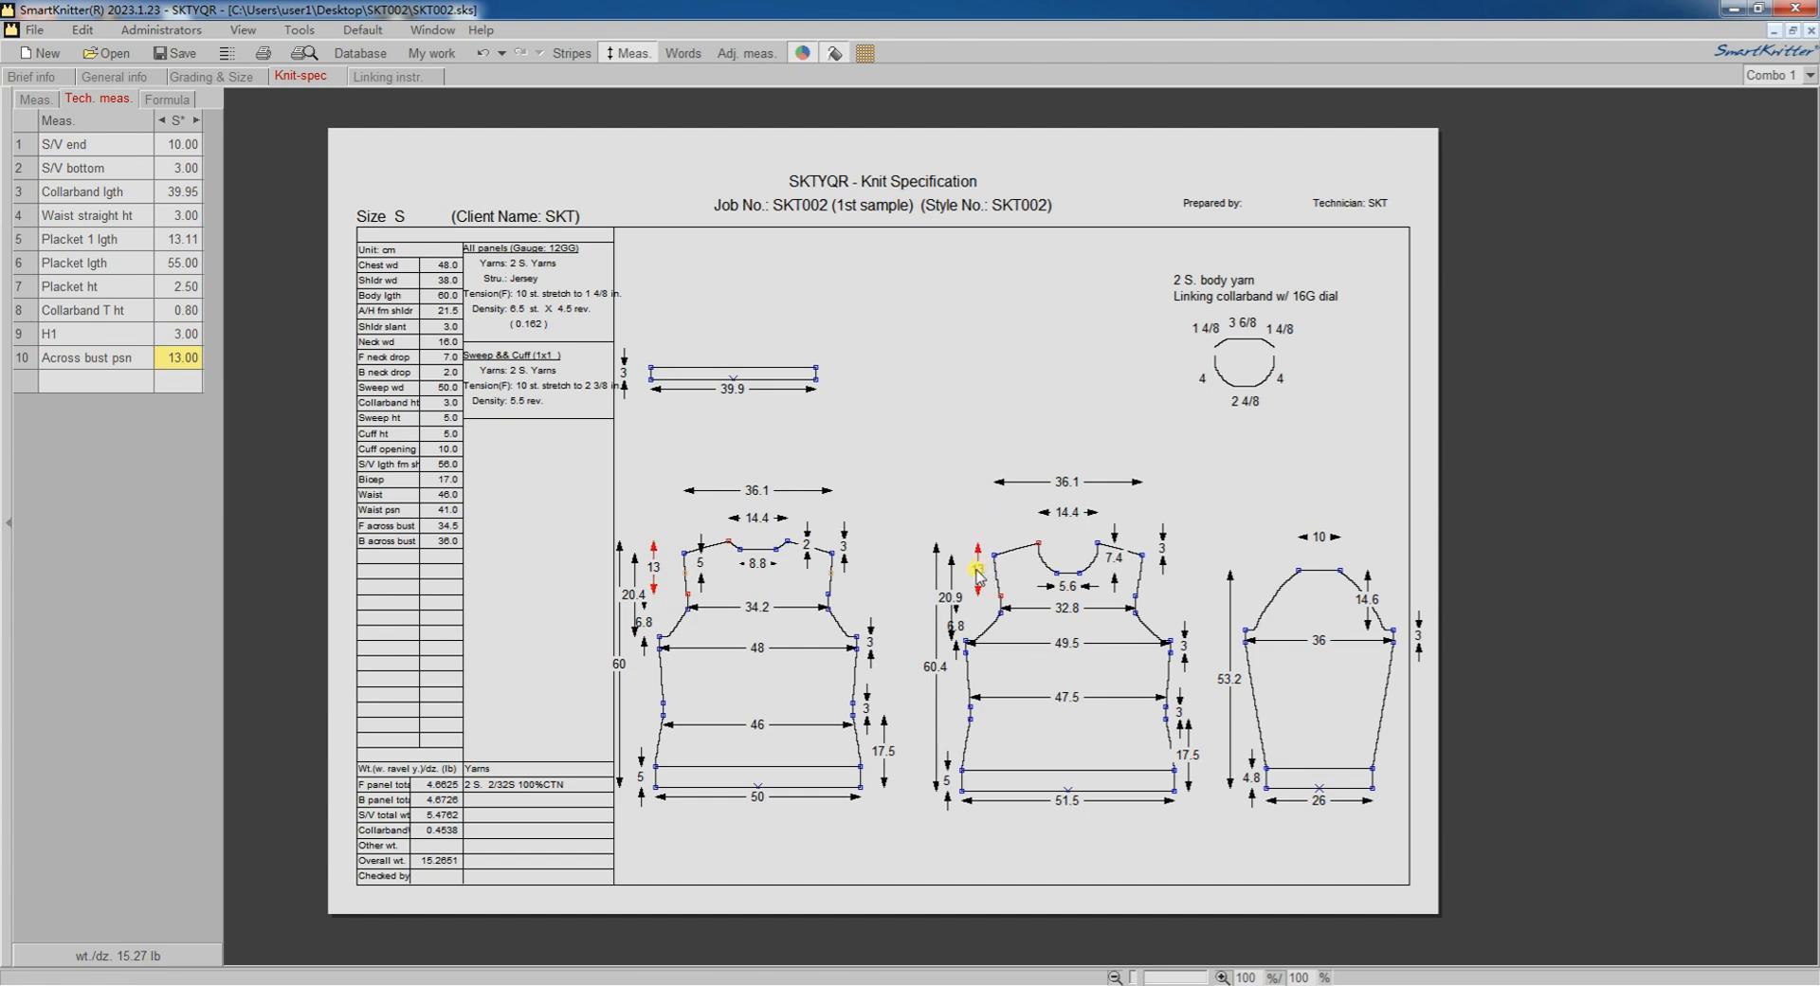
# Step: Set the F Panel fixed adjustment of Across bust psn to 2 rev
pyautogui.click(977, 573)
pyautogui.click(983, 723)
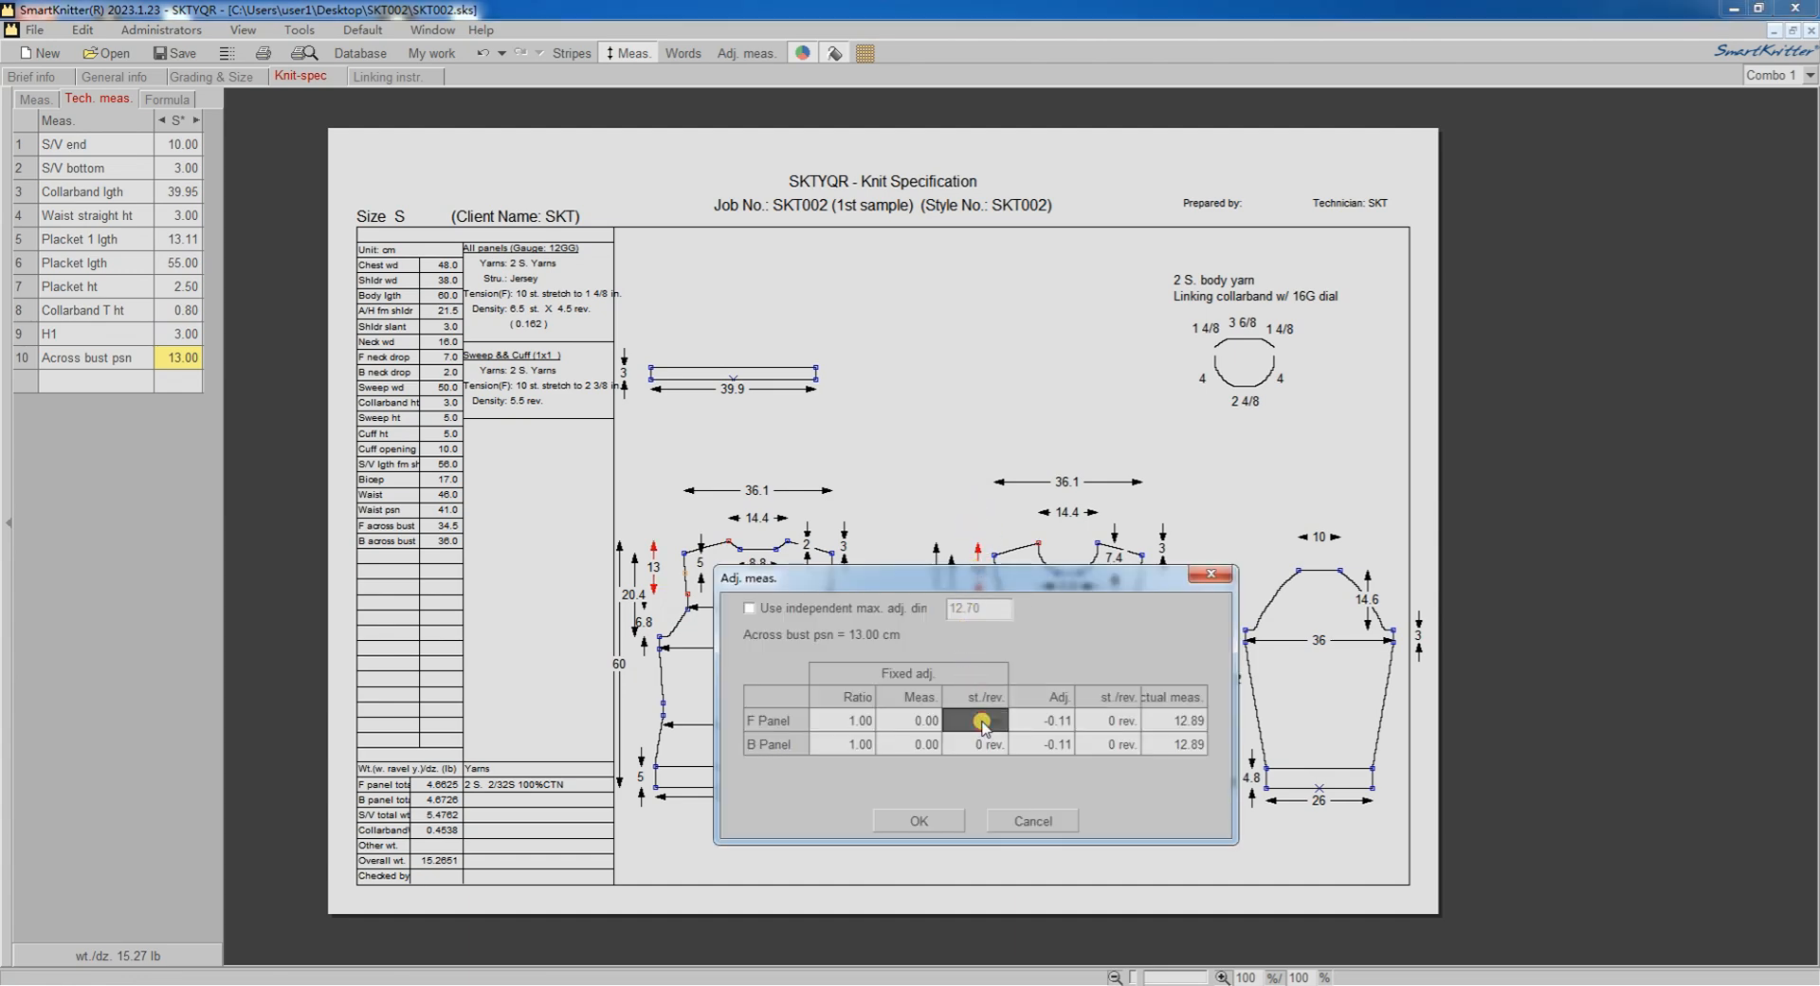
pyautogui.write('2')
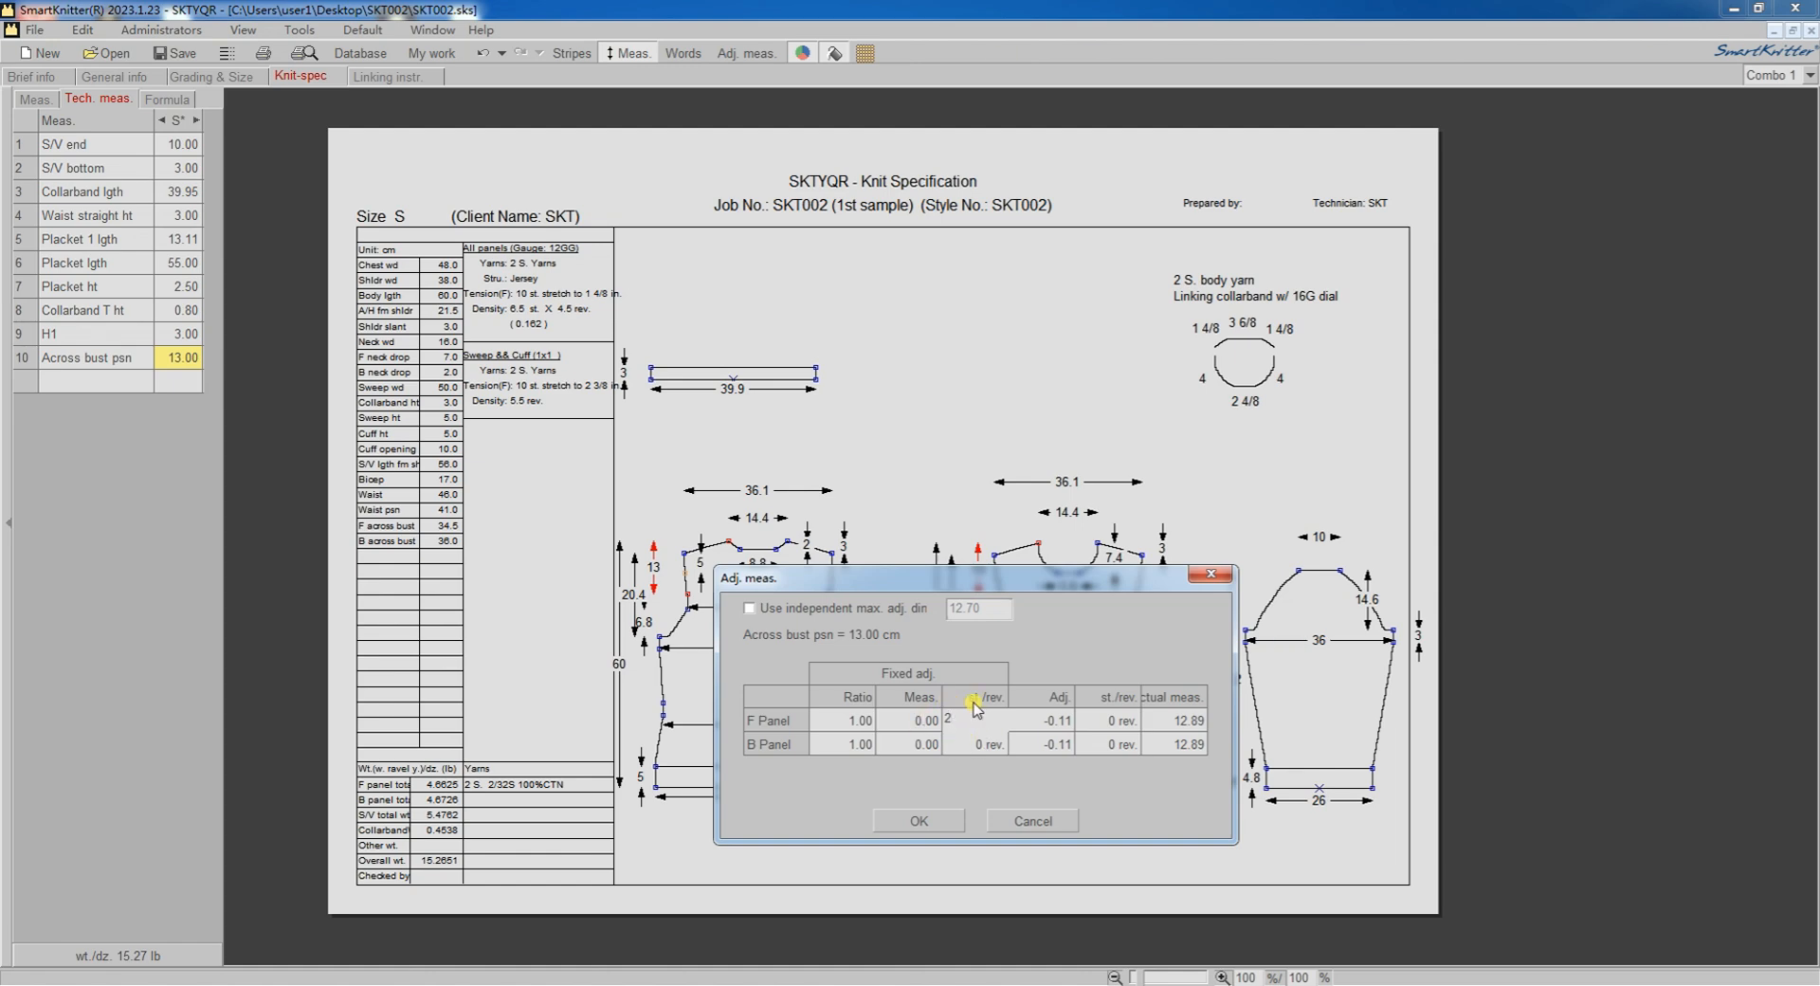
pyautogui.click(917, 821)
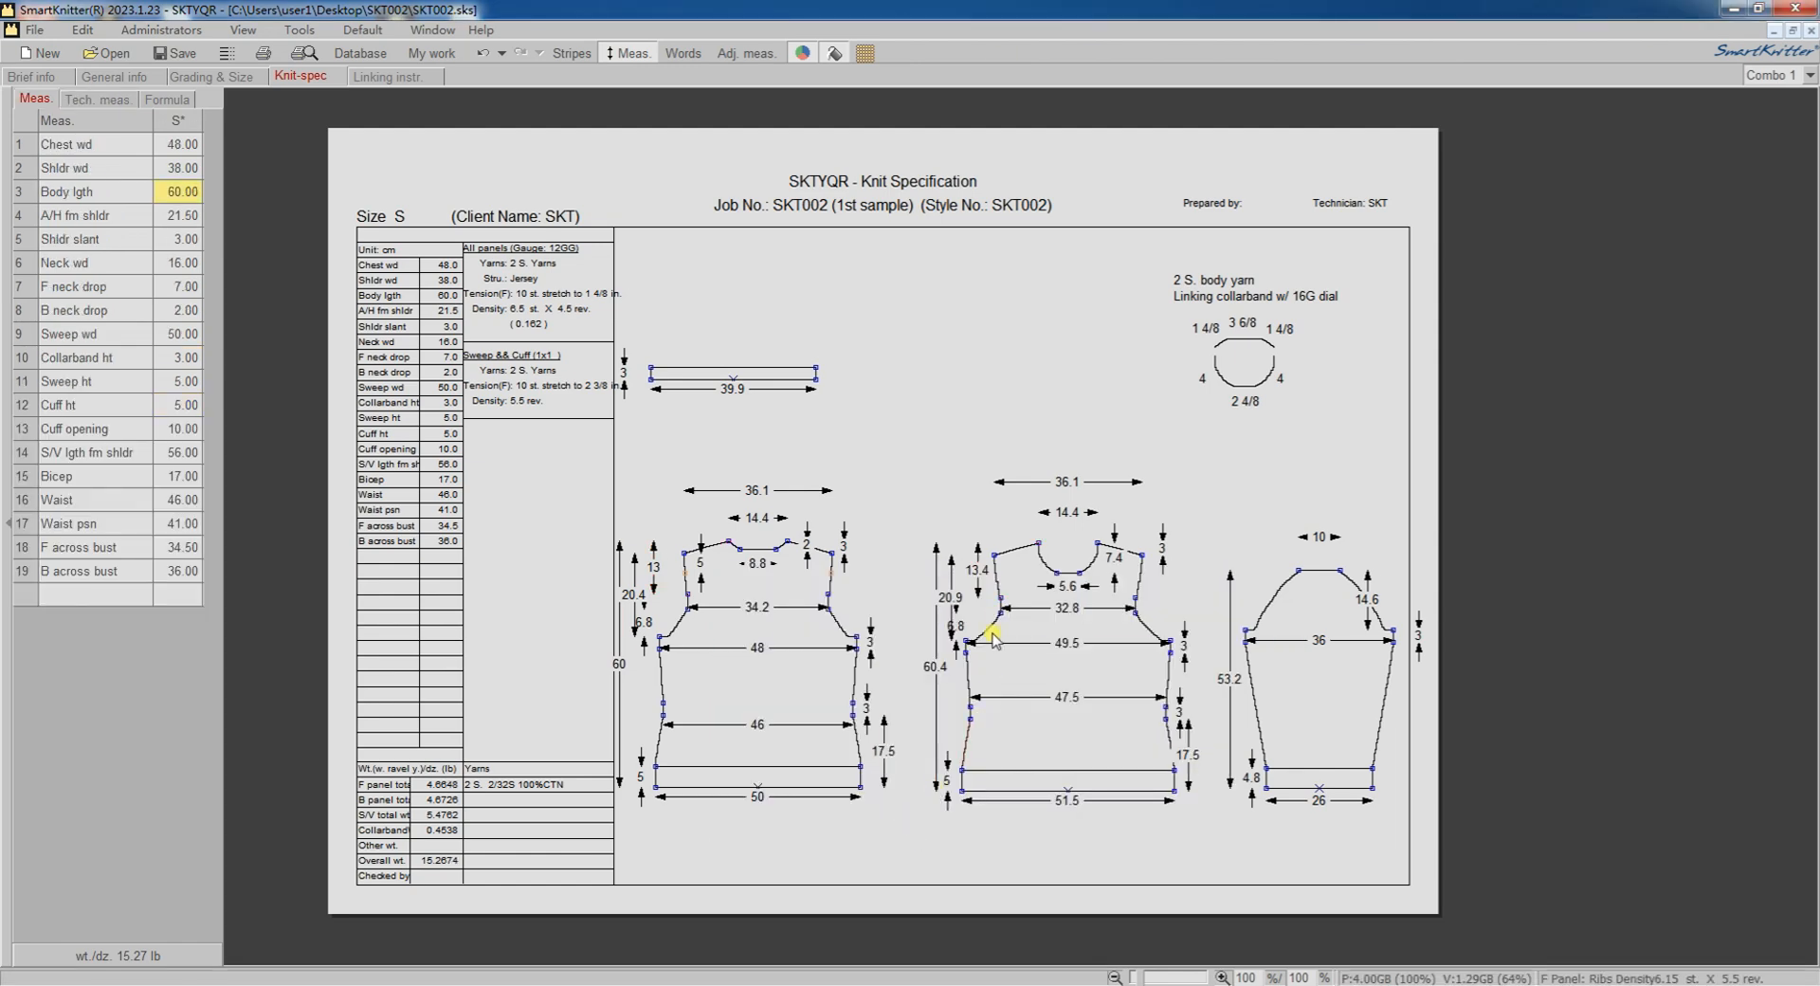
# Step: Add a node on the line of the front panel's armhole edge between the shoulder point and the across-bust node
pyautogui.rightClick(1000, 583)
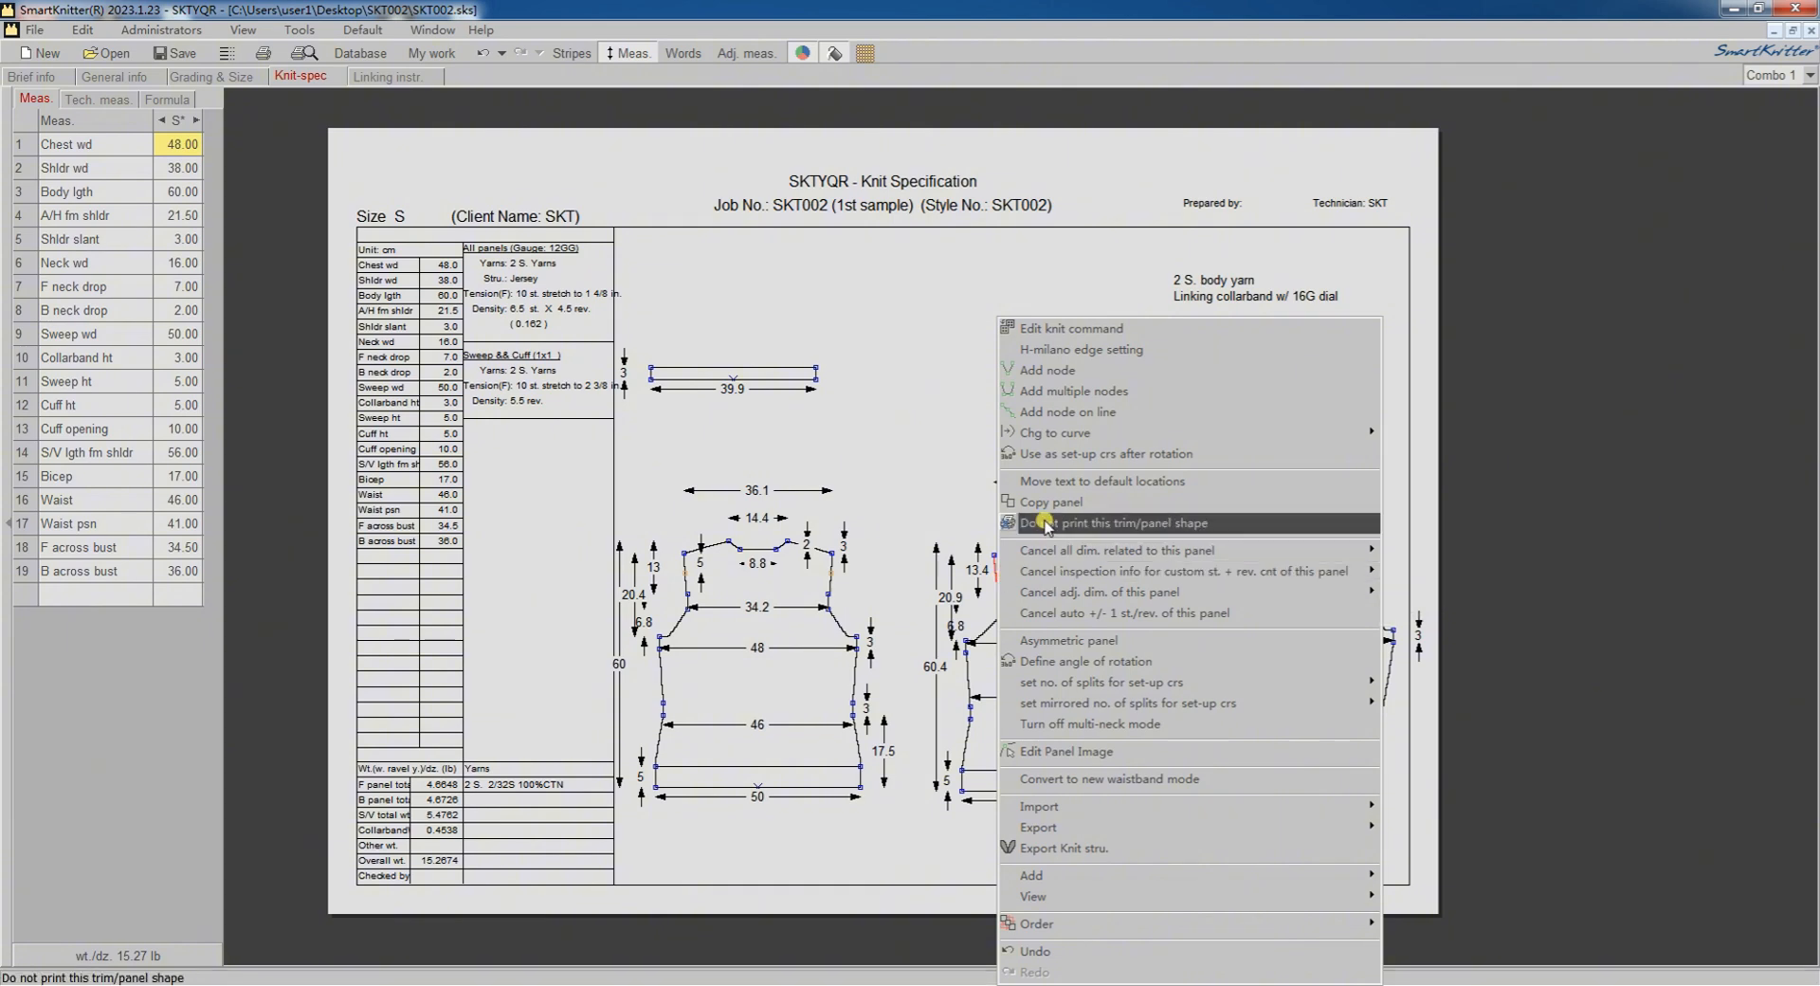
pyautogui.click(1073, 413)
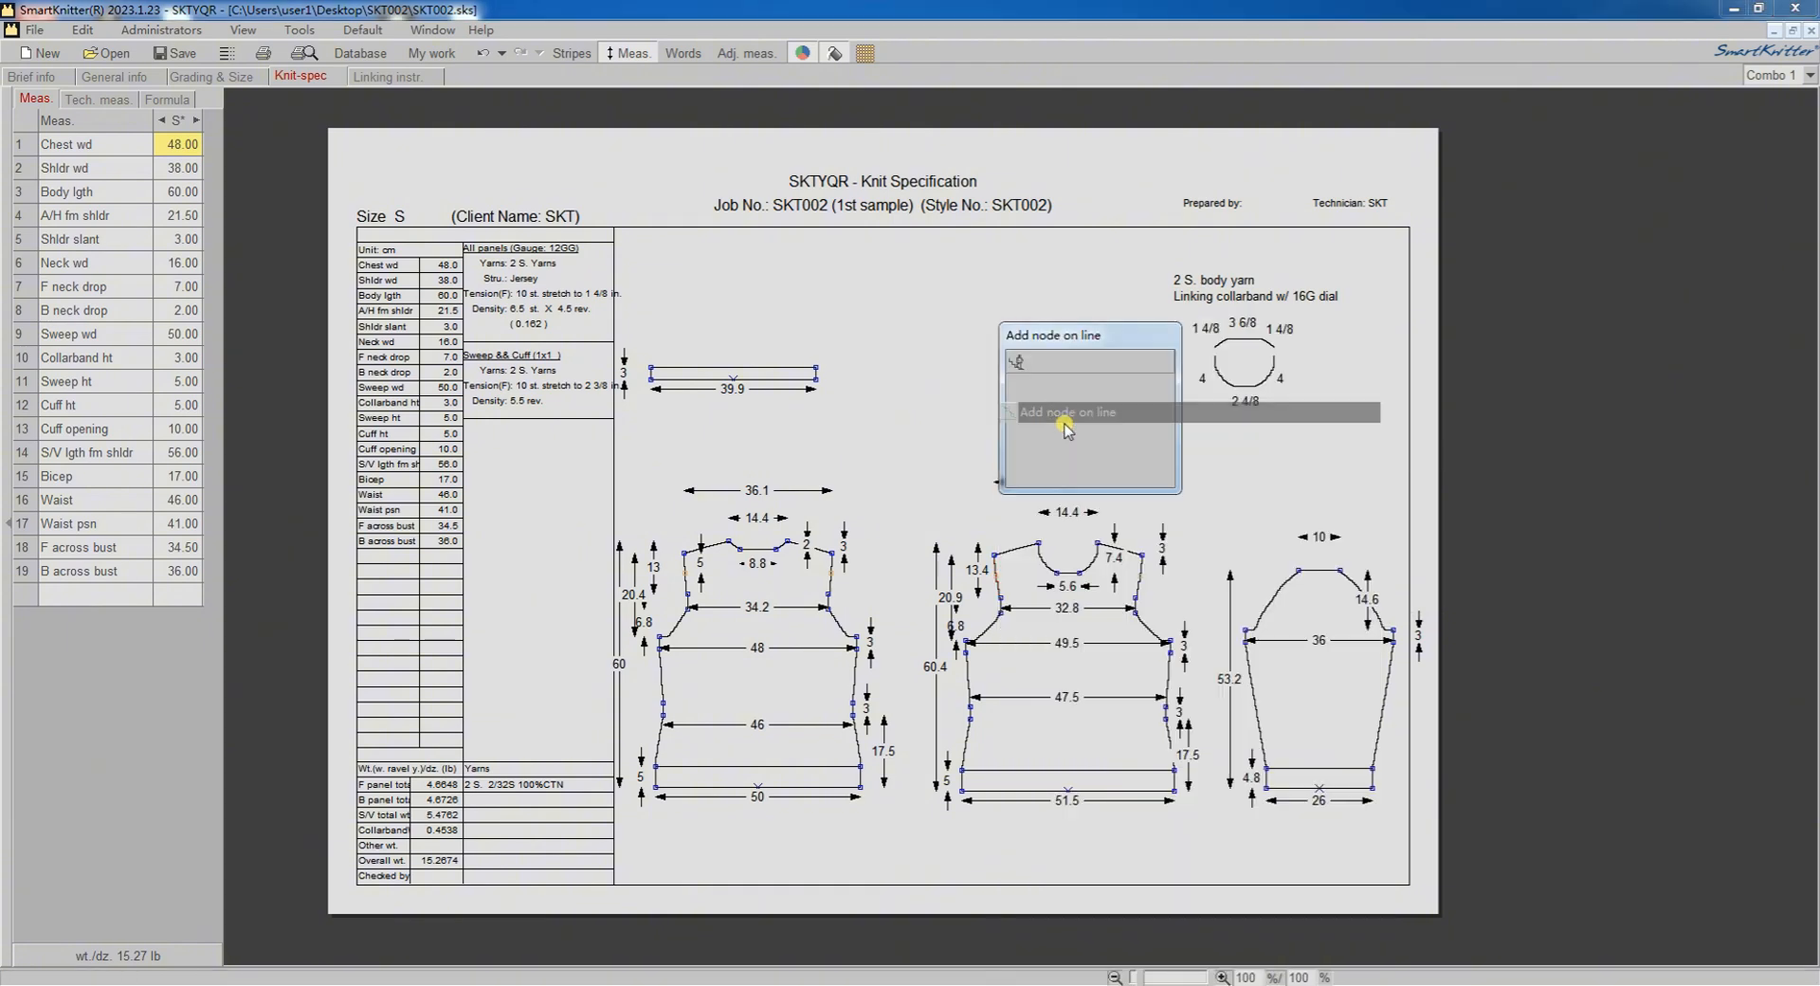
pyautogui.rightClick(1009, 561)
pyautogui.click(1041, 581)
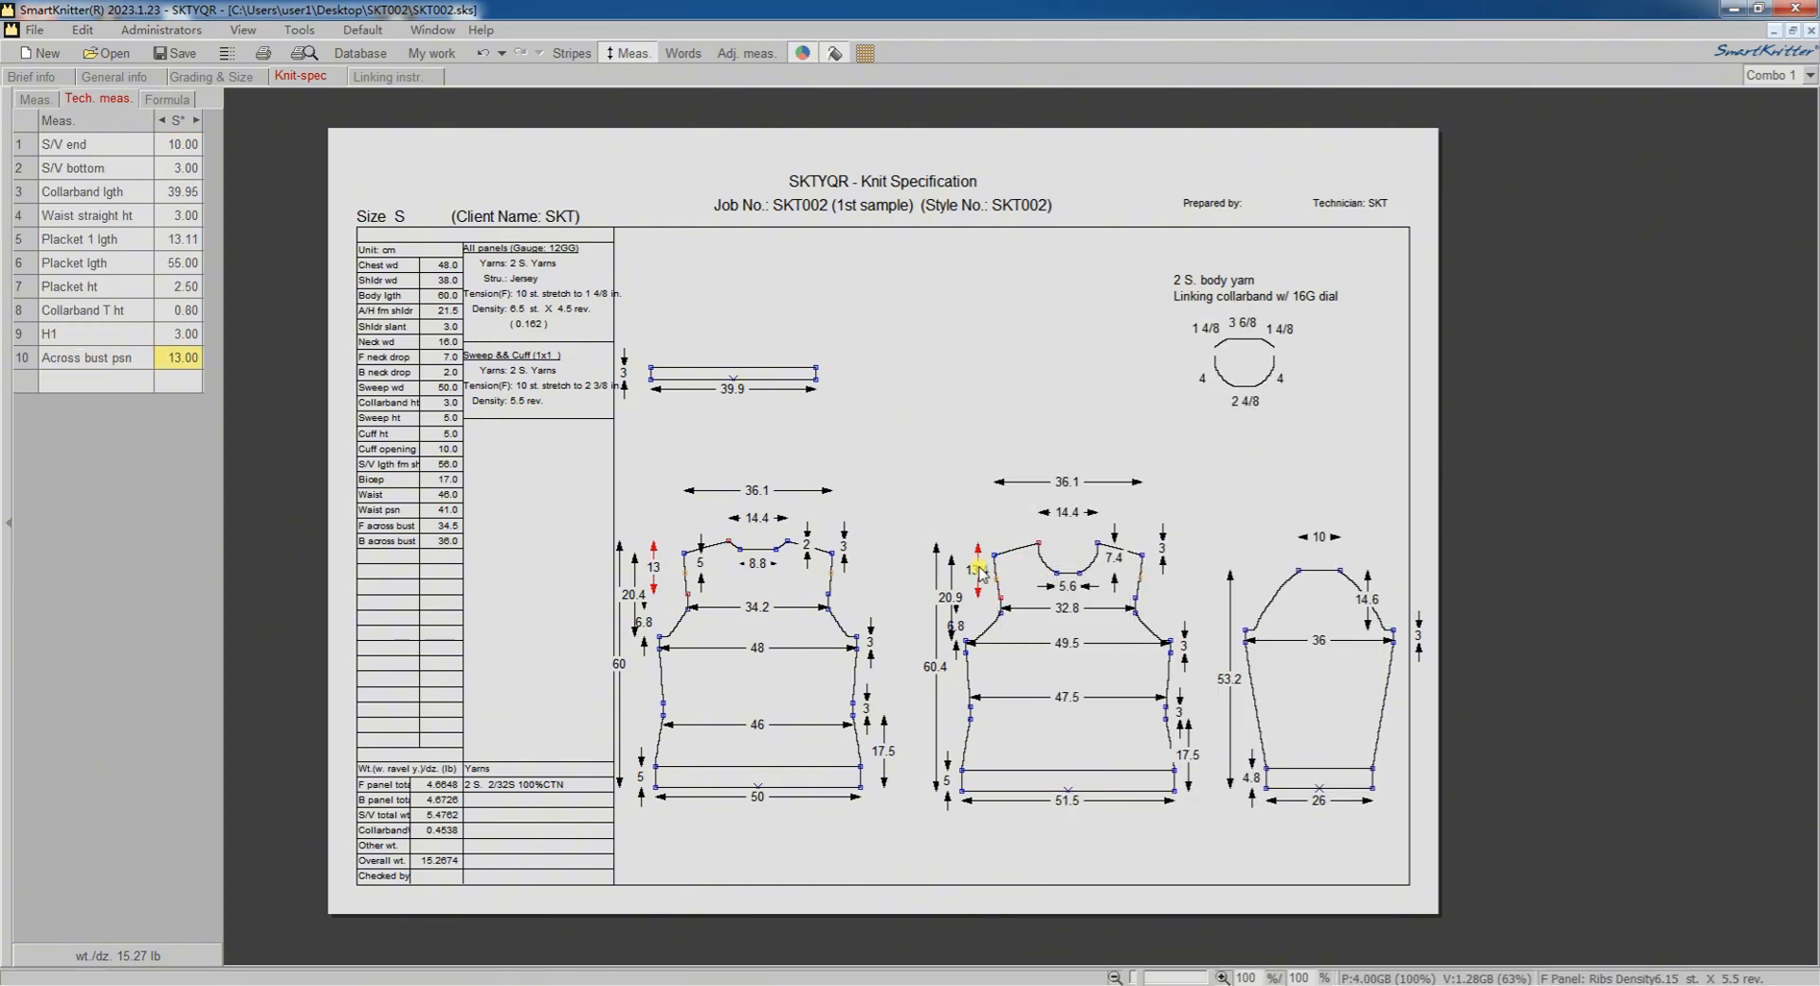
# Step: Reuse S/V end linking psn vertically from the front panel's shoulder point to its new on-line node, and move the dimension inside the outline
pyautogui.click(696, 569)
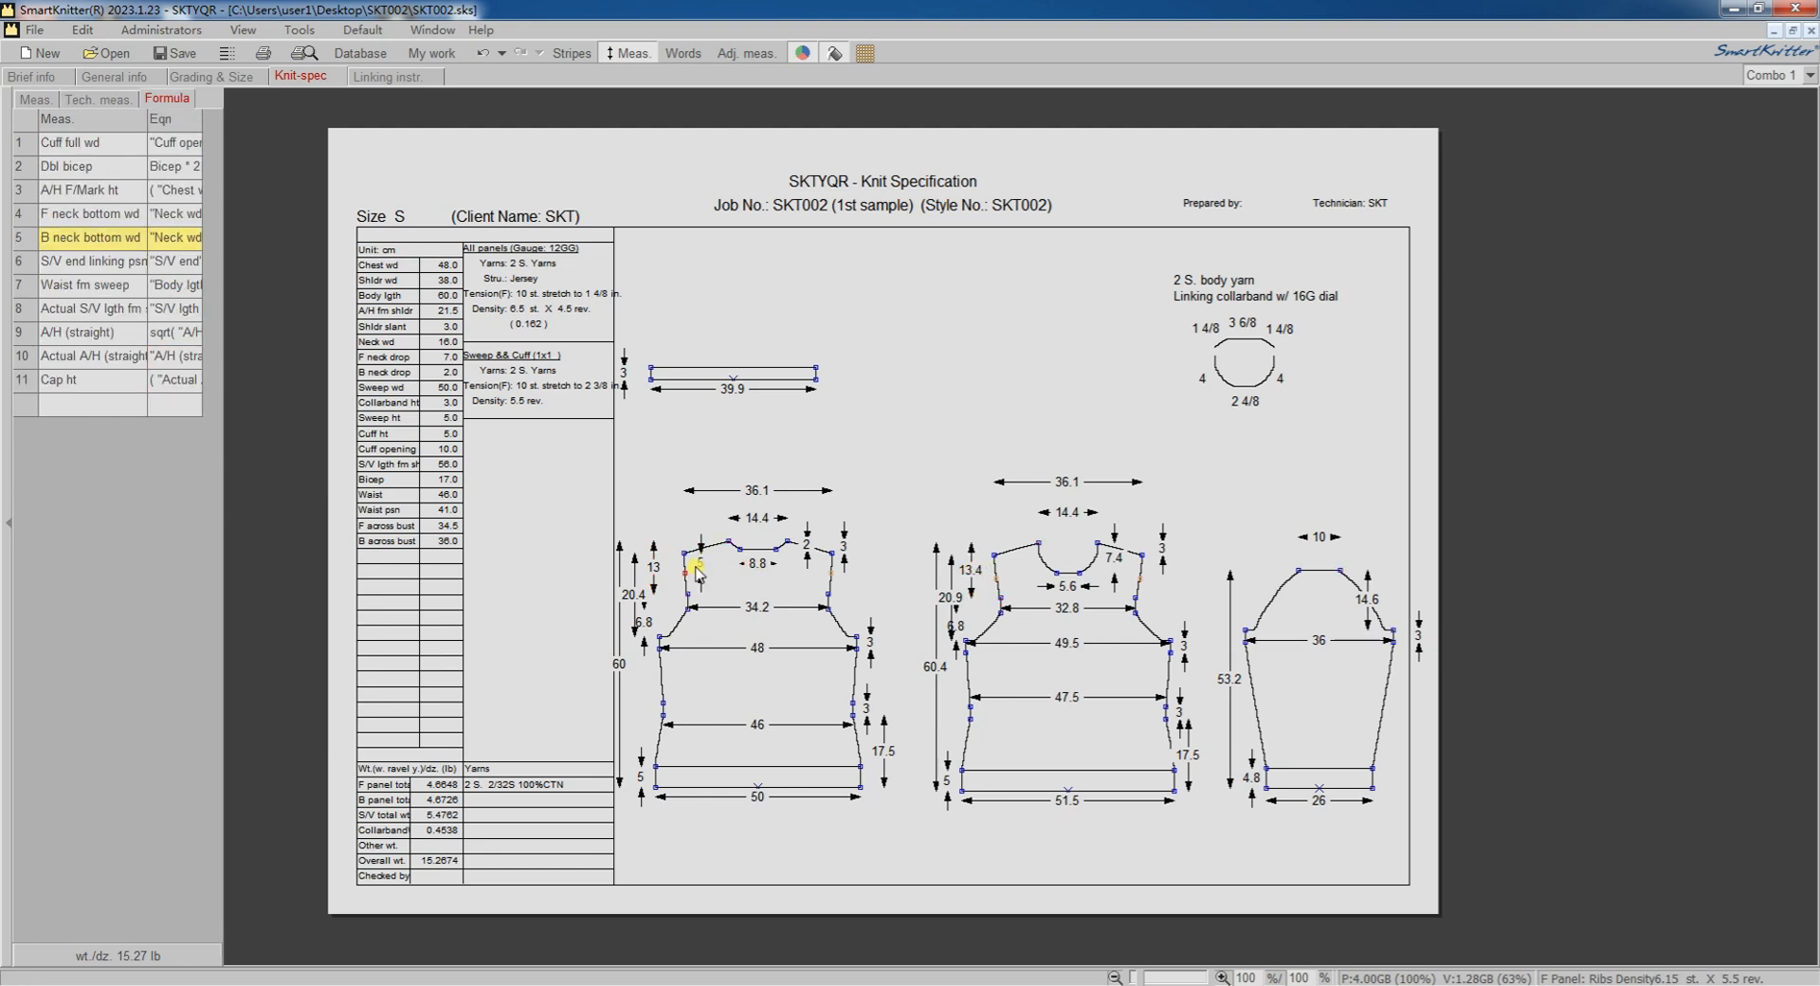
pyautogui.rightClick(697, 569)
pyautogui.click(770, 595)
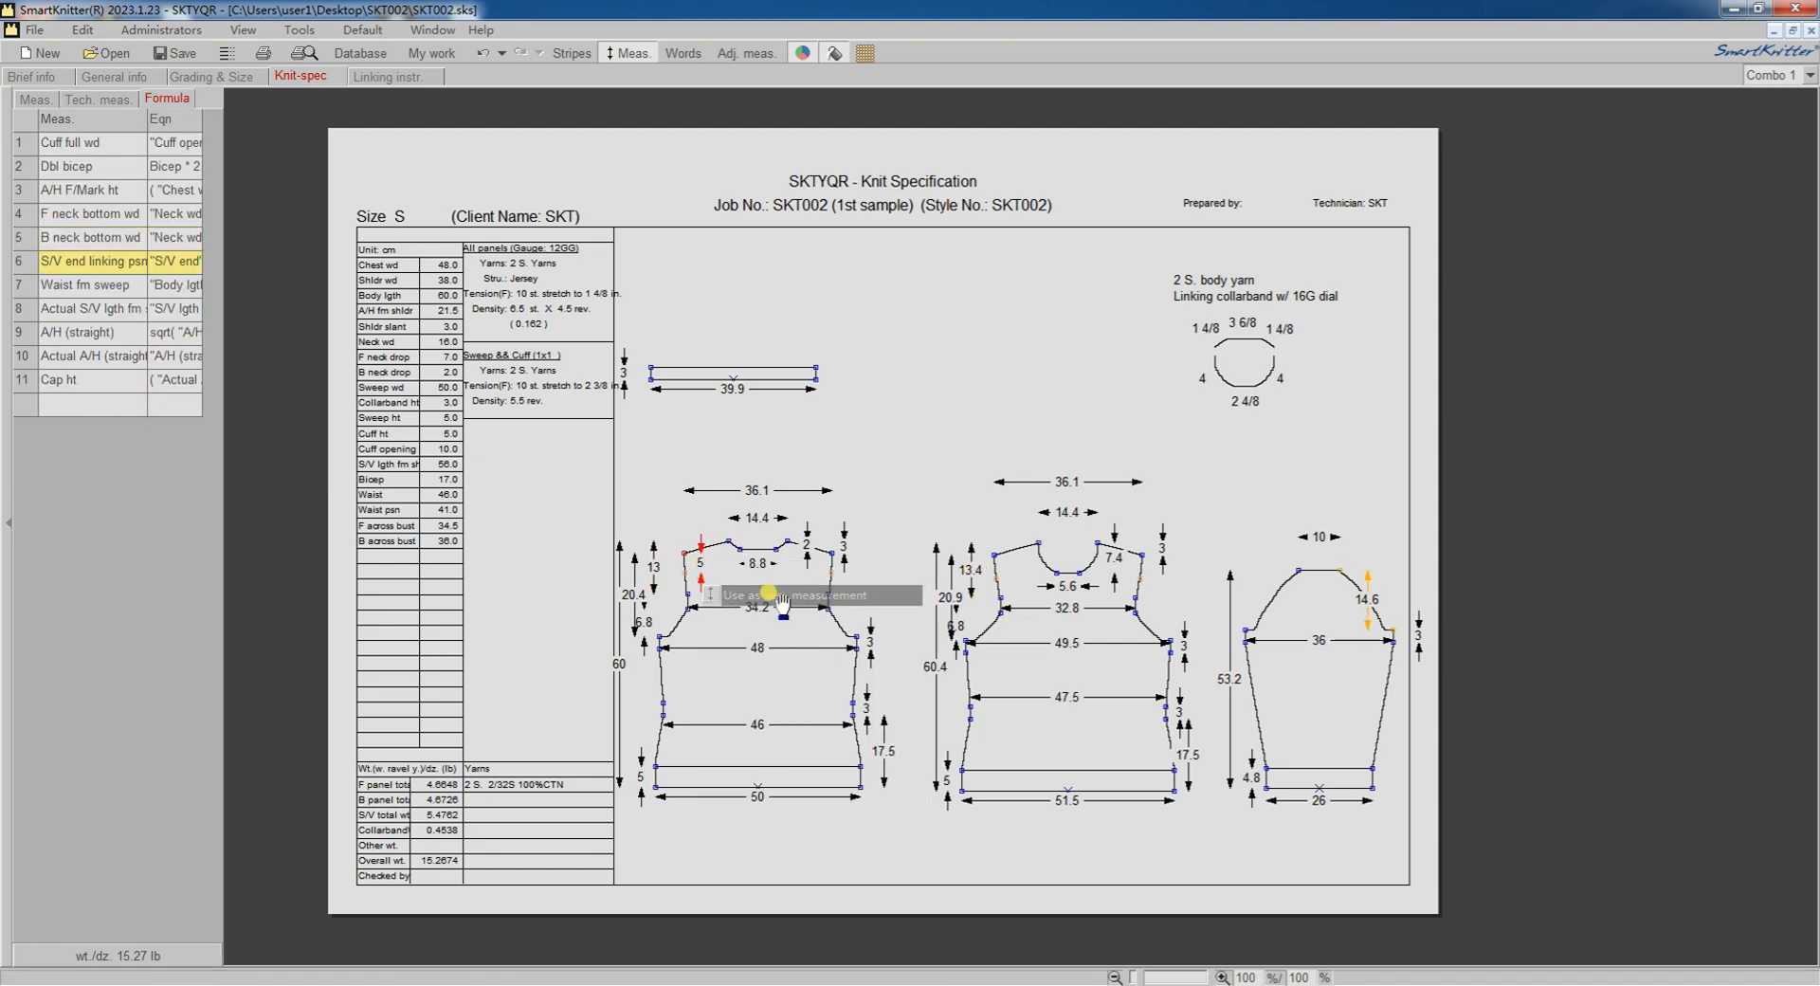
pyautogui.click(991, 562)
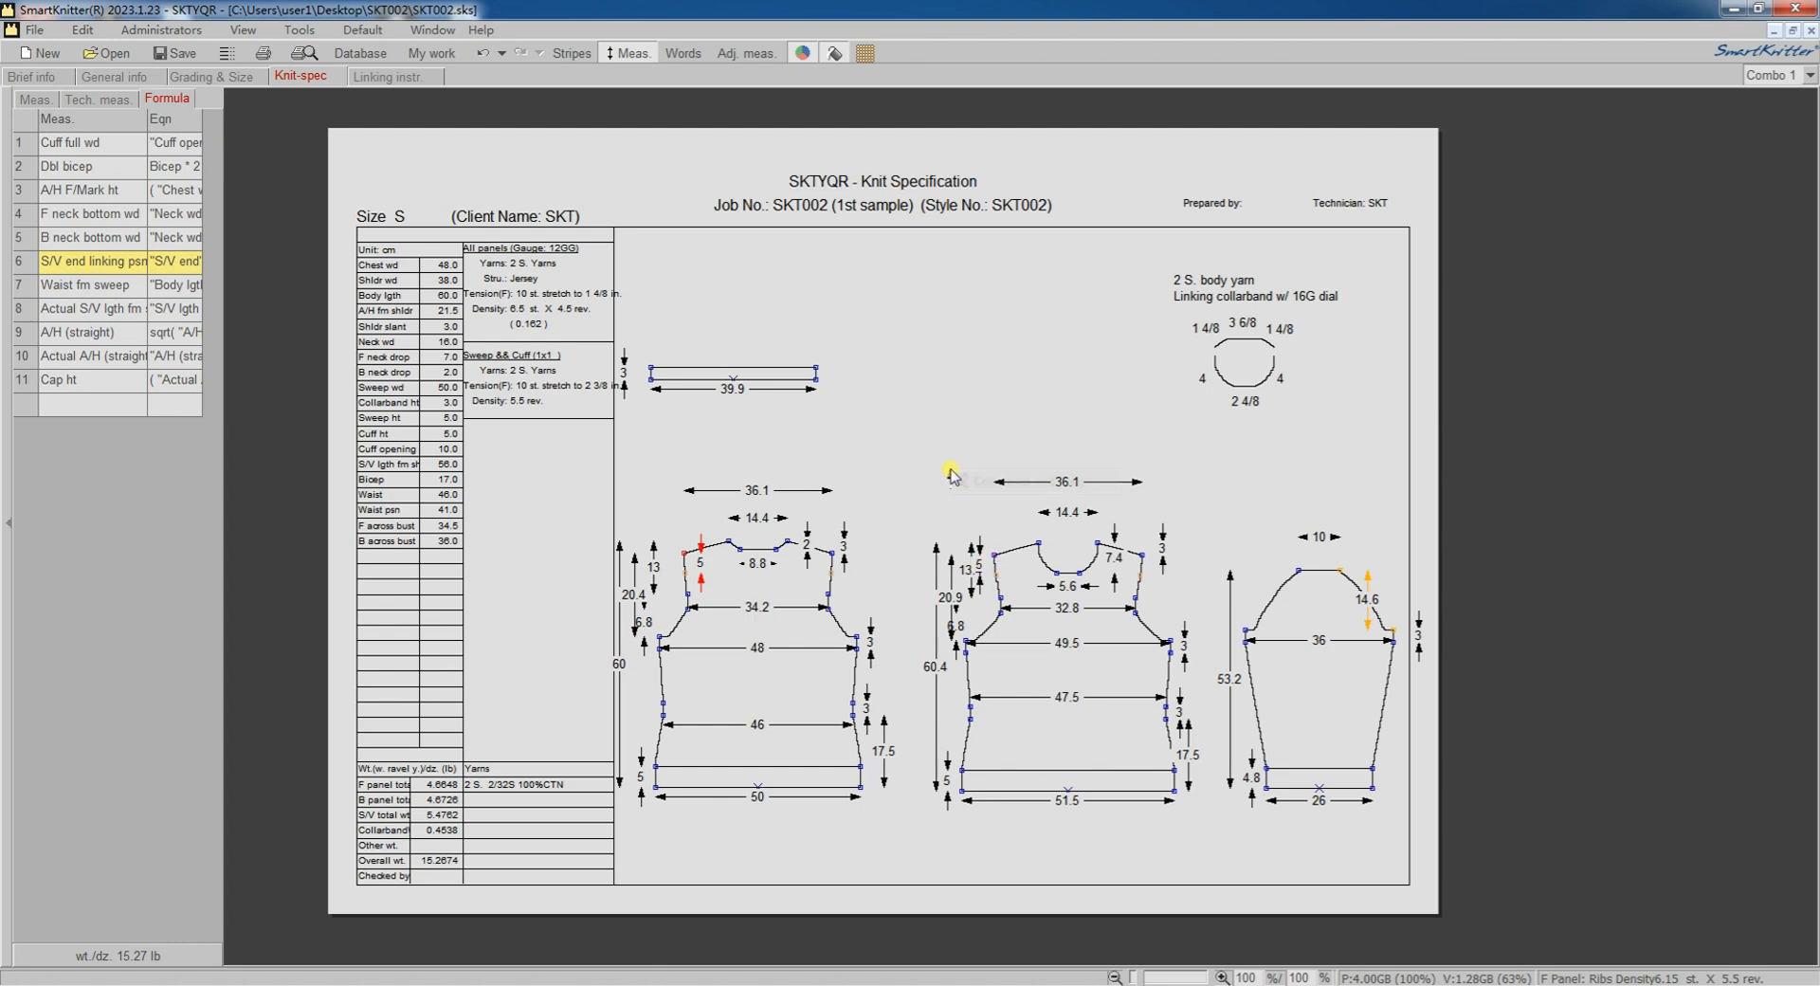
pyautogui.click(986, 548)
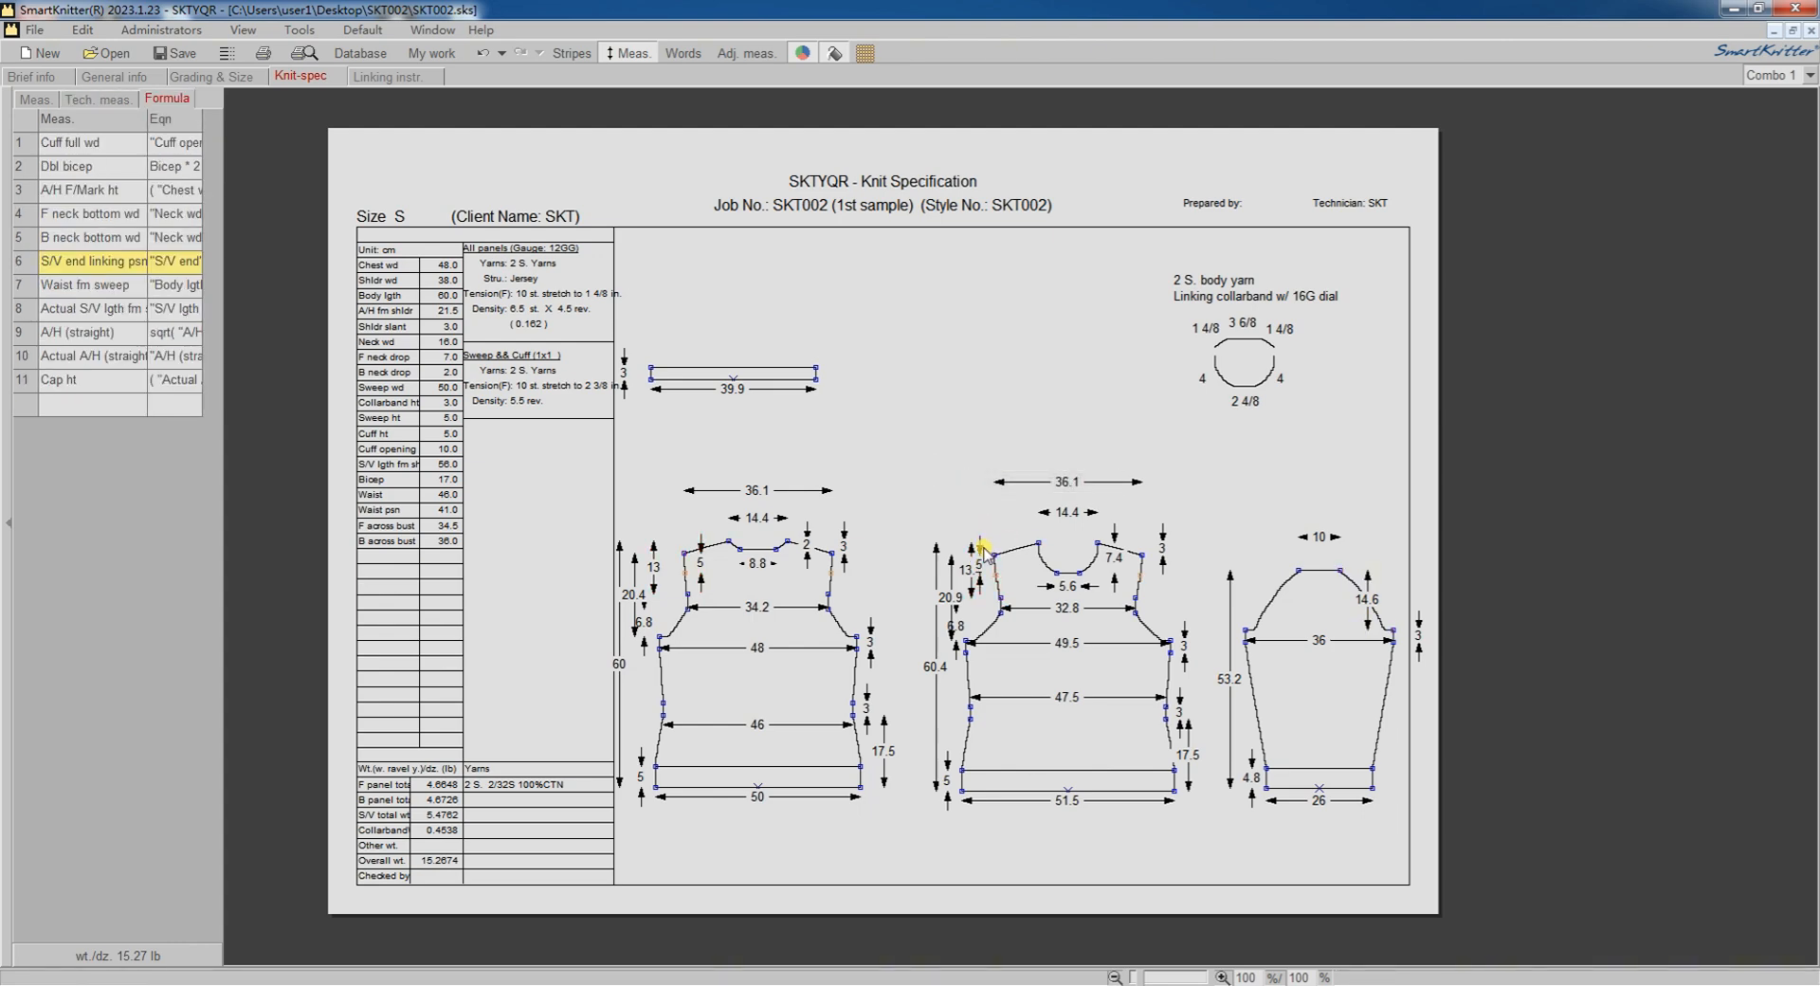
pyautogui.moveTo(986, 552)
pyautogui.mouseDown()
pyautogui.moveTo(1012, 559)
pyautogui.moveTo(1014, 588)
pyautogui.mouseUp()
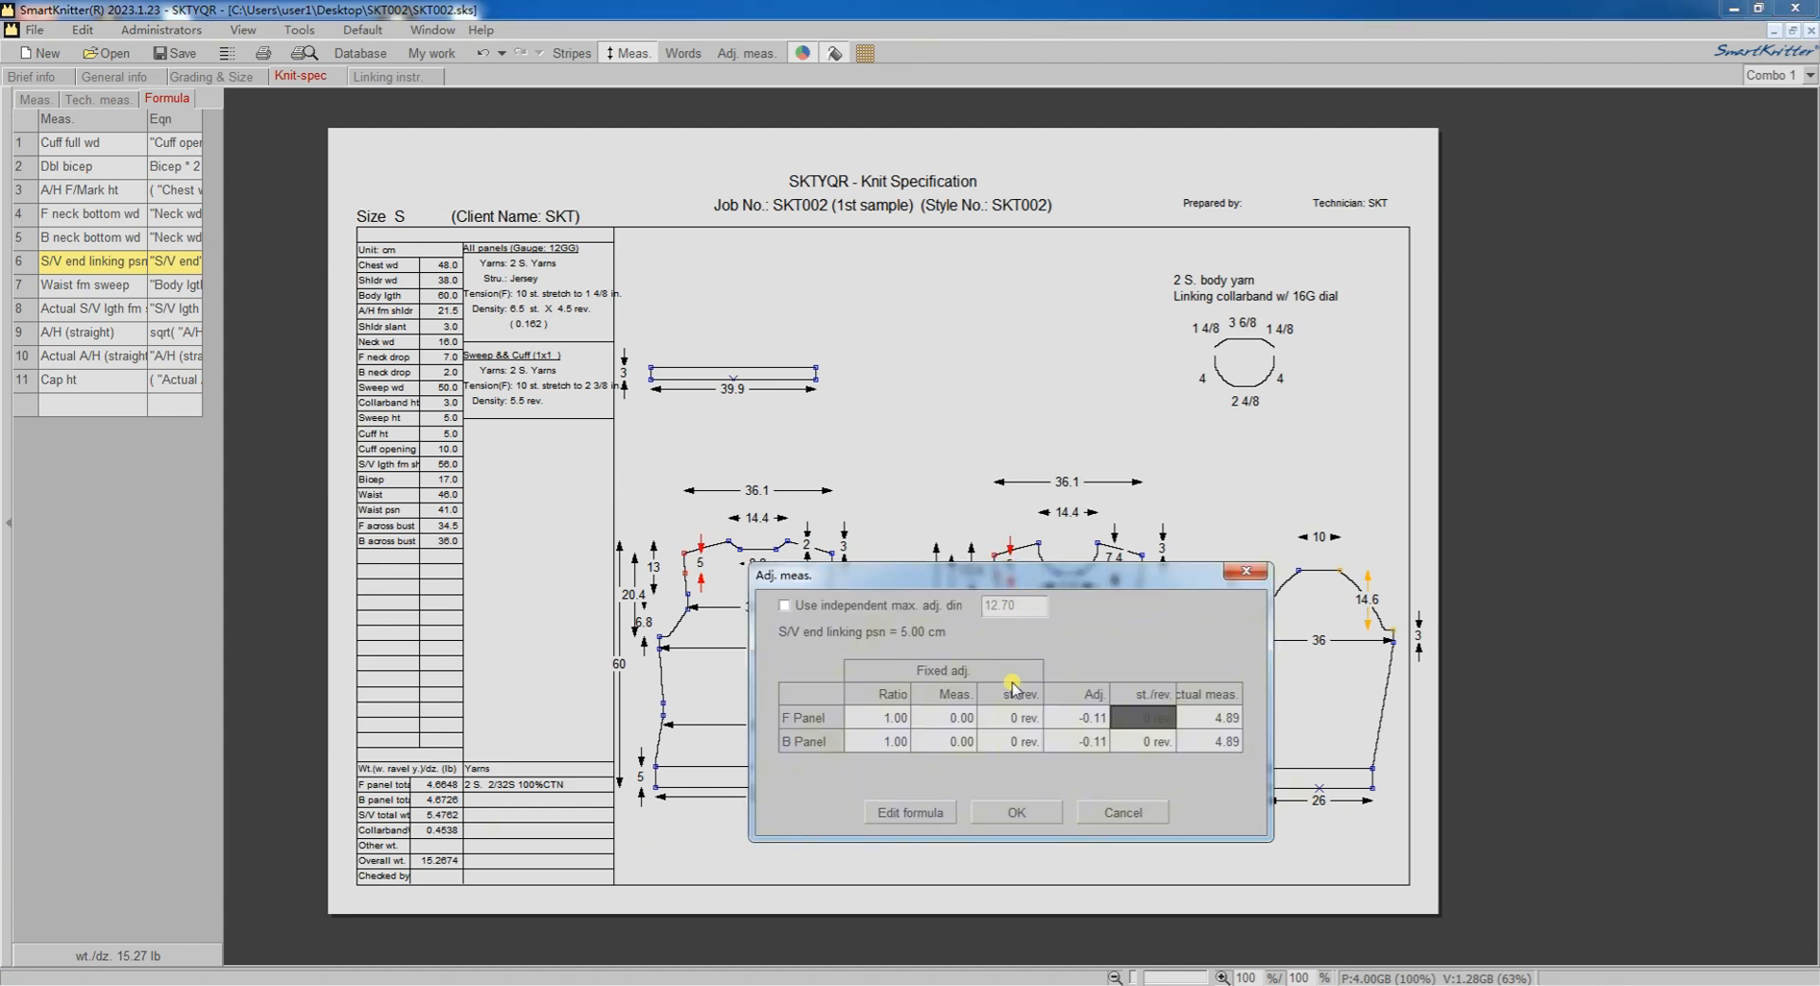
# Step: Set the F Panel fixed adjustment of S/V end linking psn to 2 rev and save the file
pyautogui.click(1023, 718)
pyautogui.write('2')
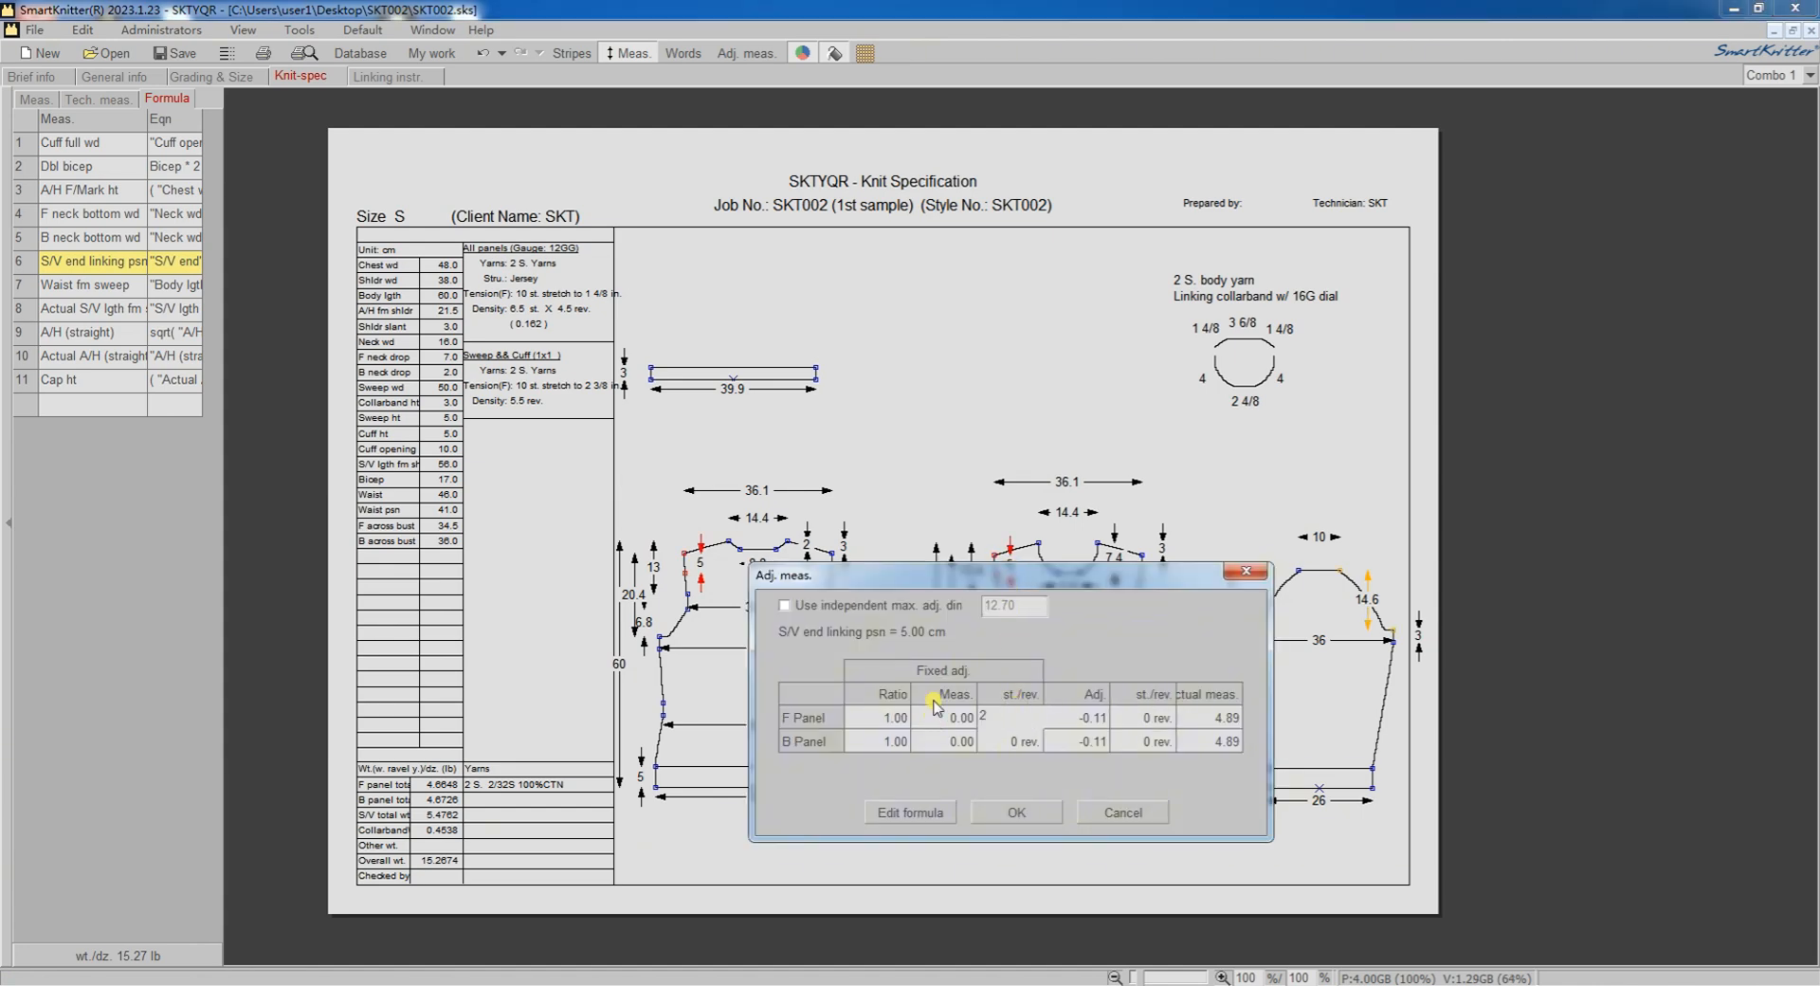
pyautogui.click(1015, 813)
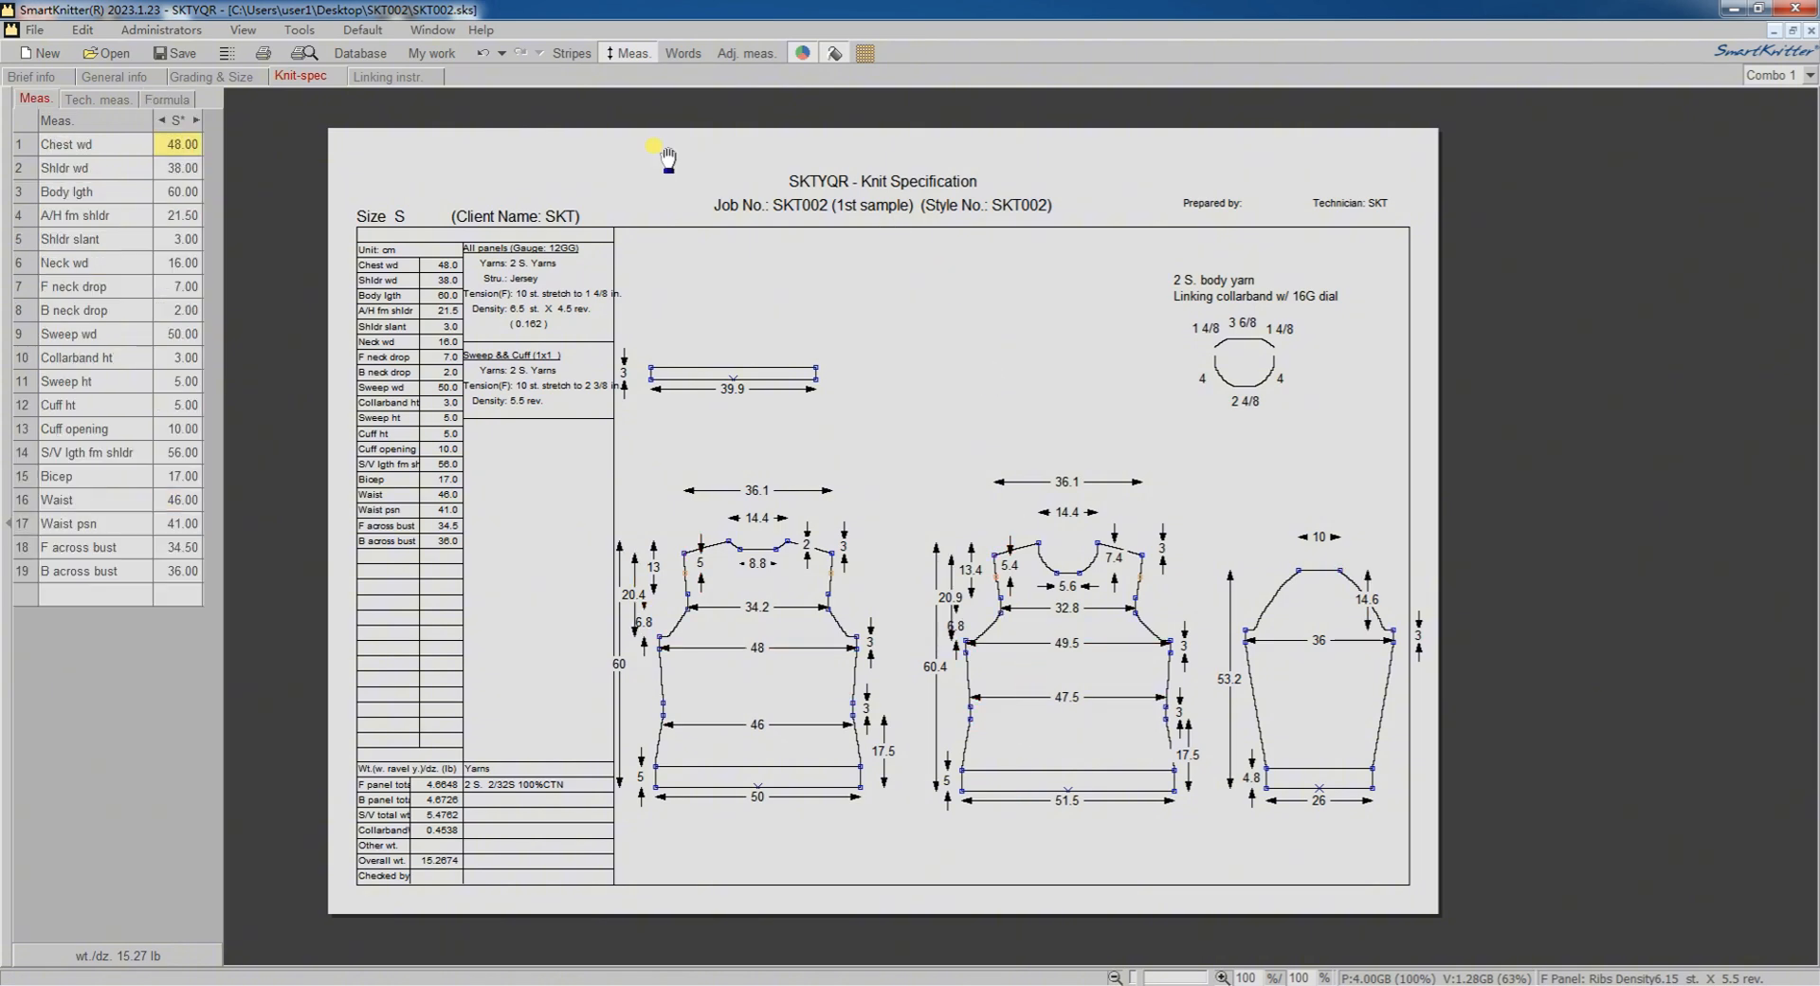
pyautogui.click(182, 53)
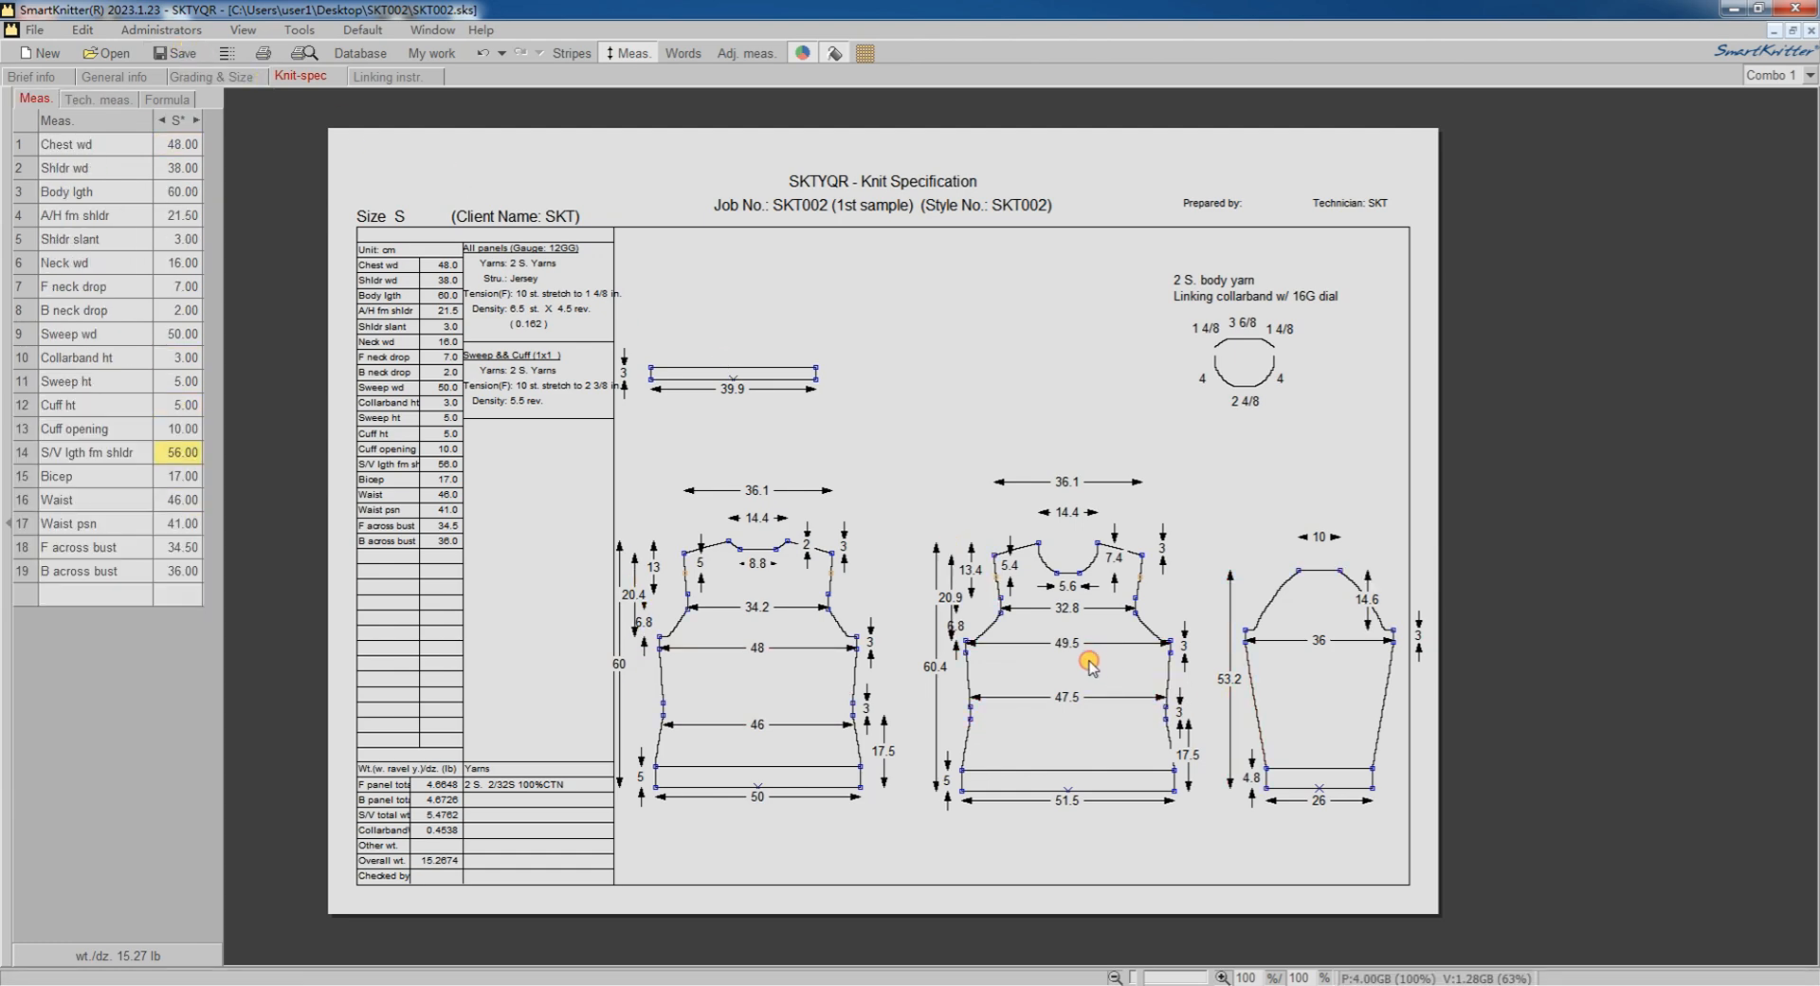
# Step: Shift the sleeve panel slightly and add a mirrored node to the top edge of its cap, raised above the original cap end
pyautogui.moveTo(1295, 713); pyautogui.dragTo(1290, 715)
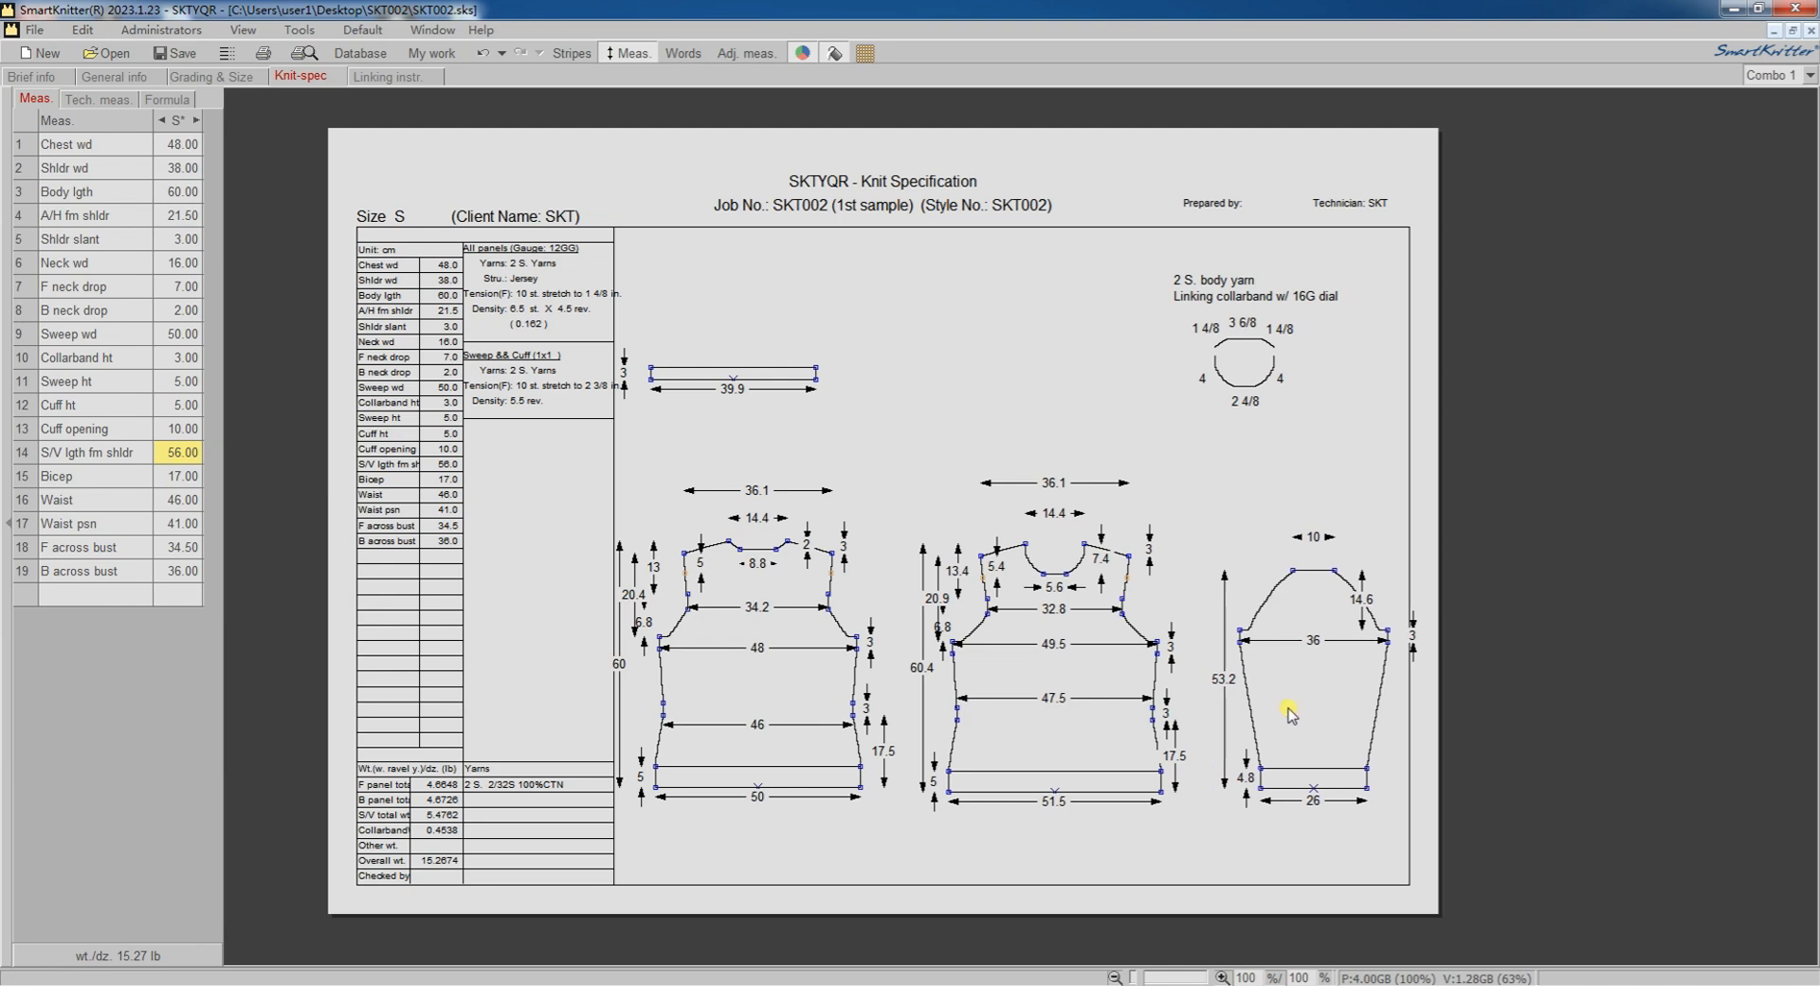
pyautogui.rightClick(1306, 578)
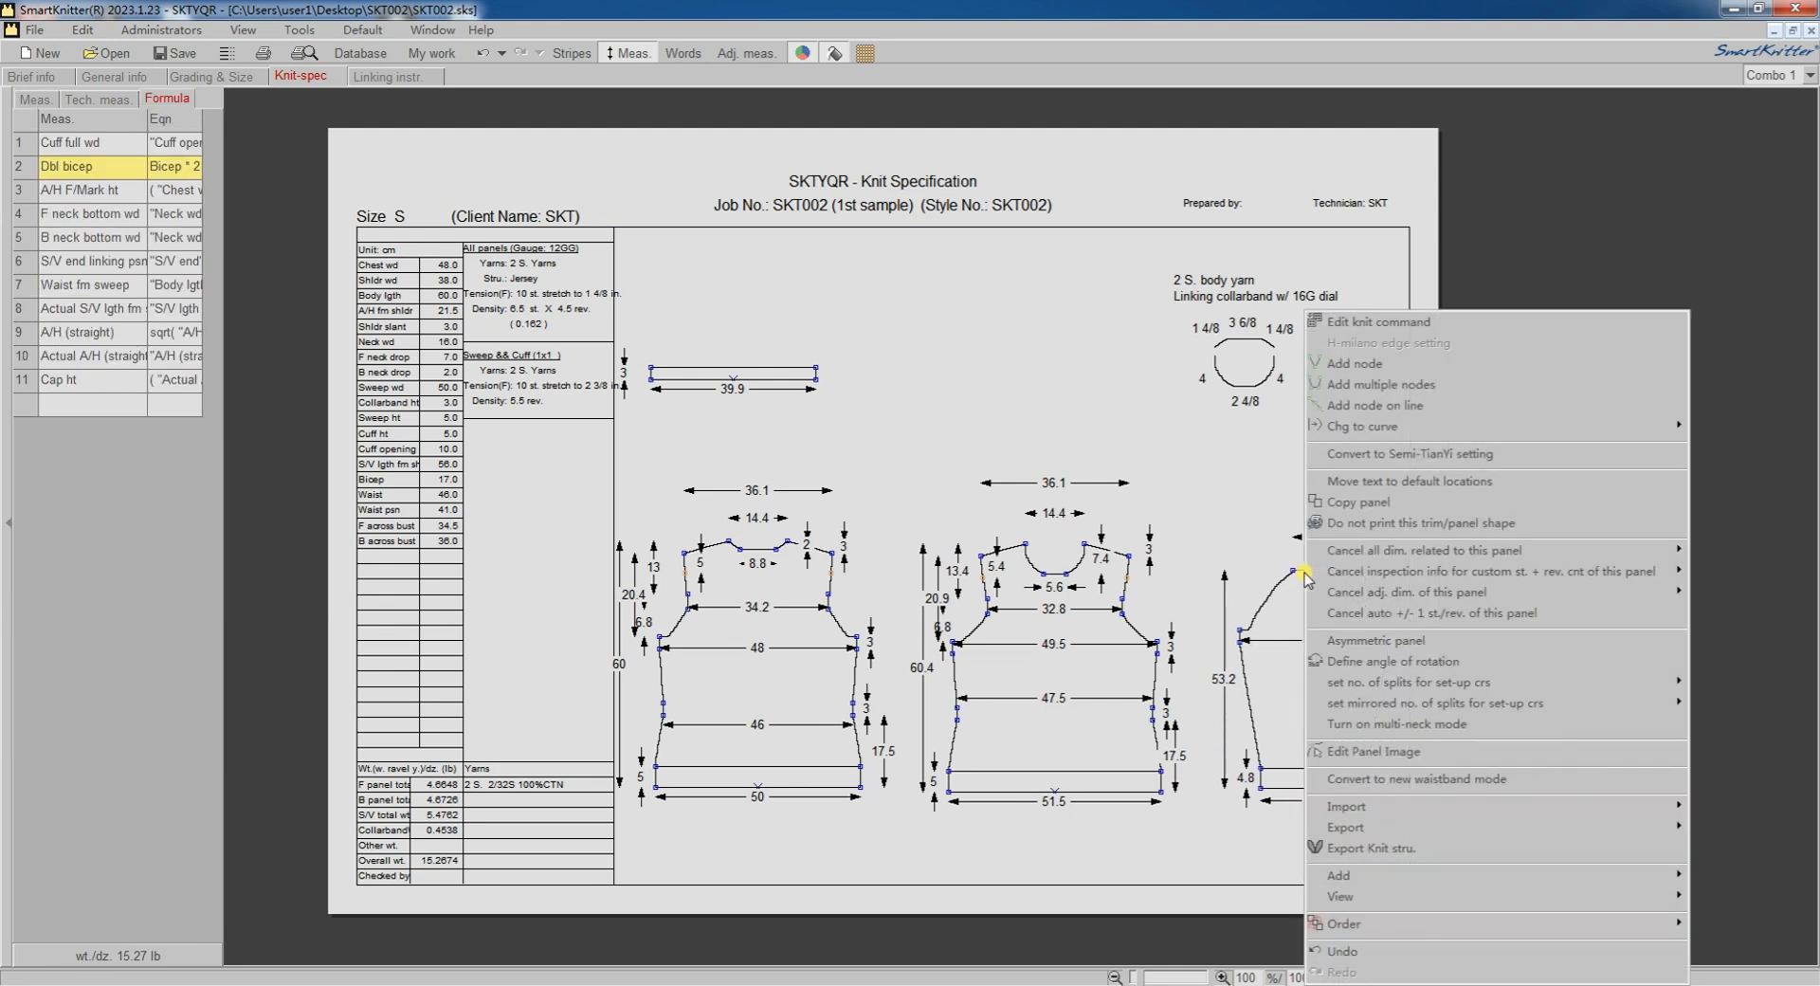
pyautogui.click(1342, 363)
pyautogui.click(1318, 565)
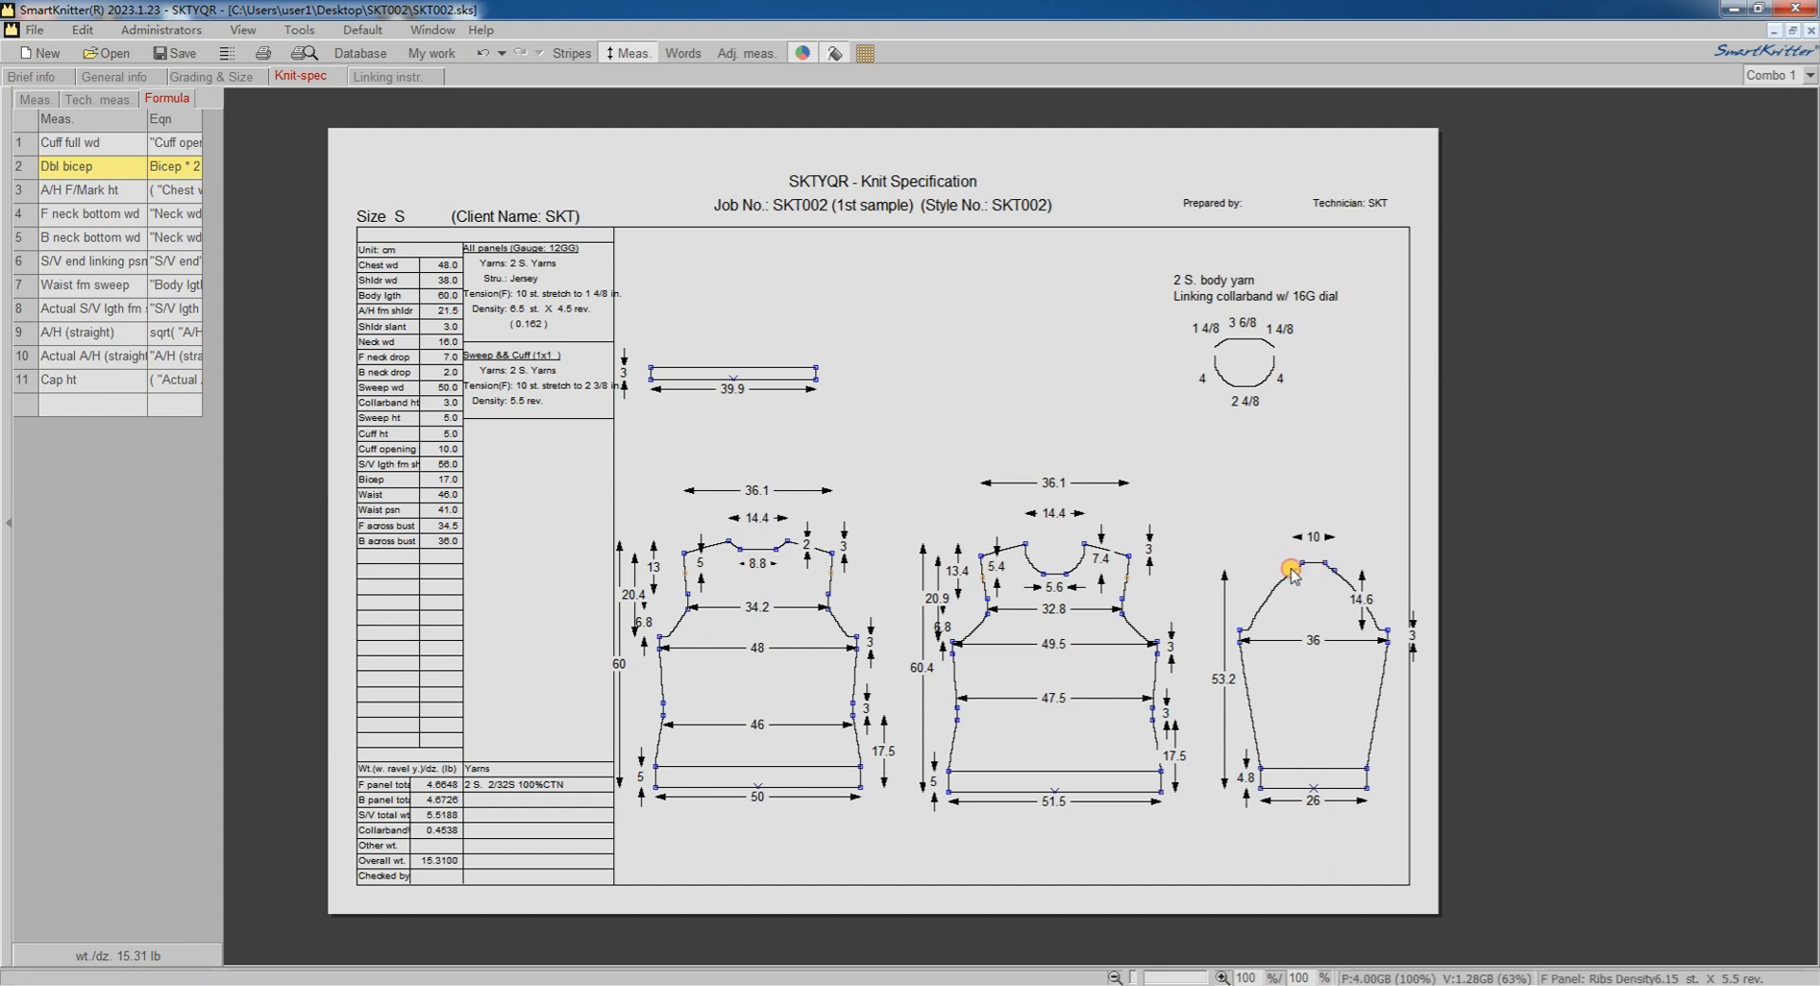
# Step: Add a horizontal measurement named W1 between the sleeve cap's outer end node and the adjacent new node
pyautogui.rightClick(1292, 572)
pyautogui.click(1353, 143)
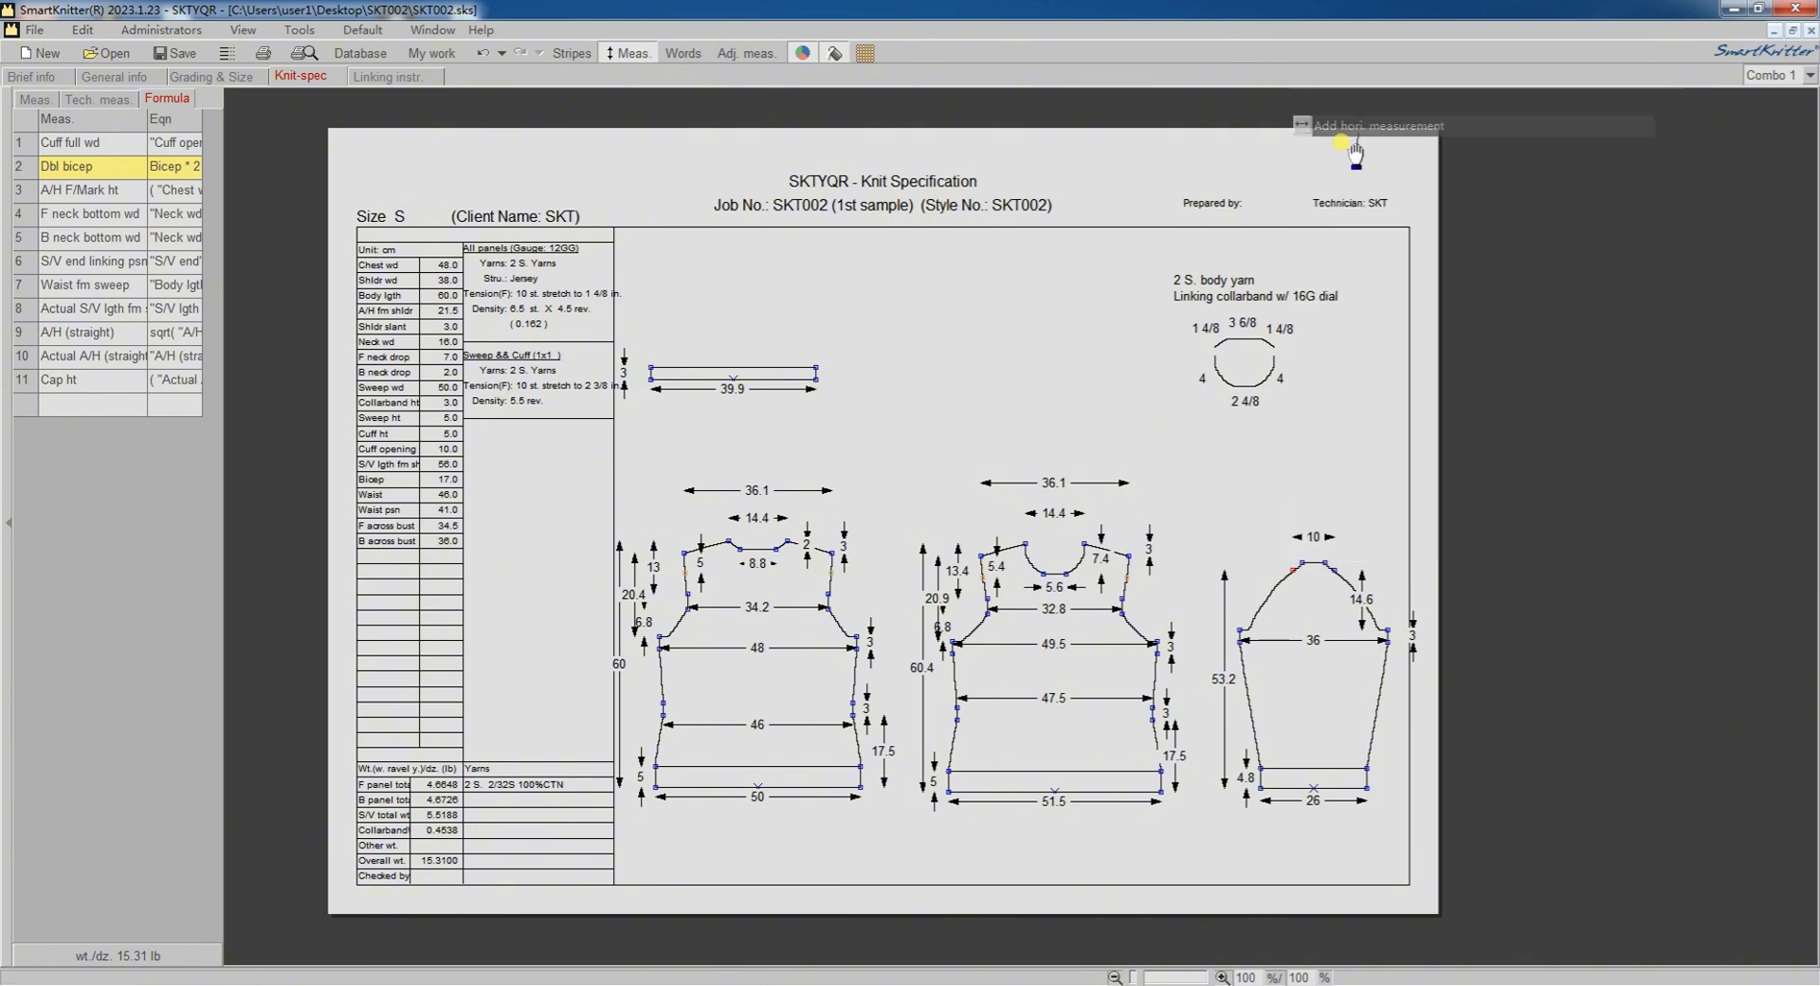
pyautogui.click(1299, 566)
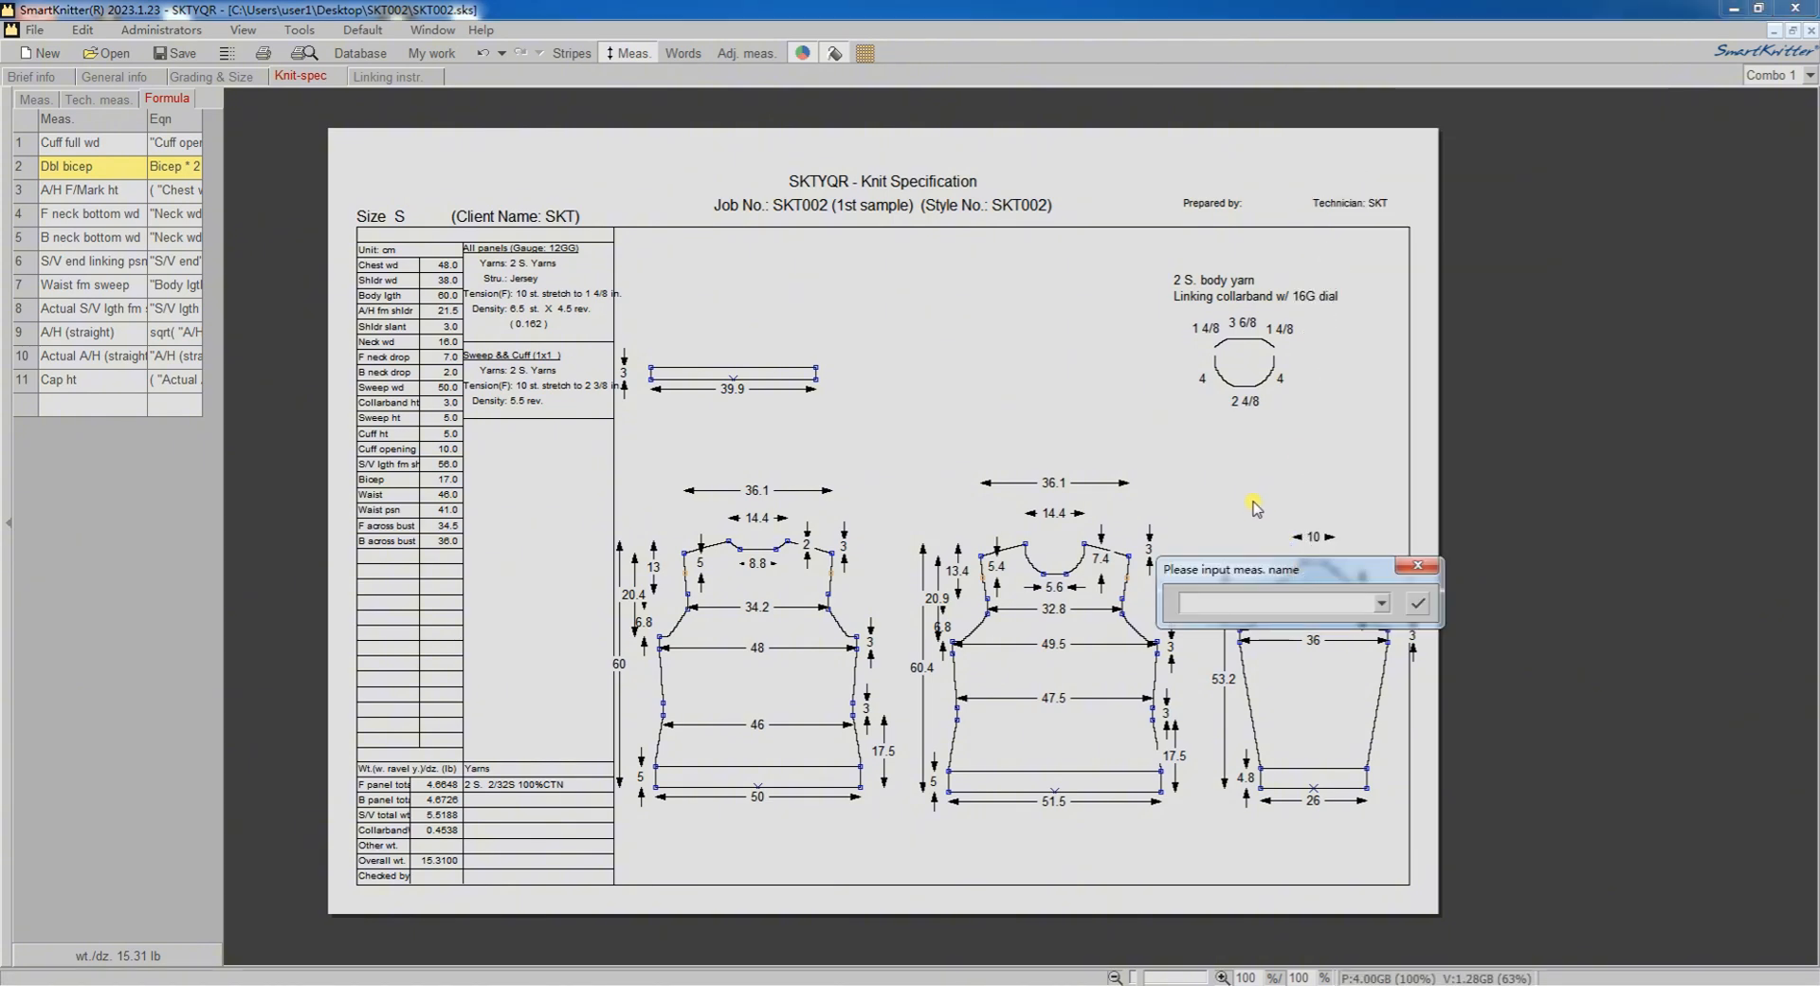
pyautogui.click(1417, 603)
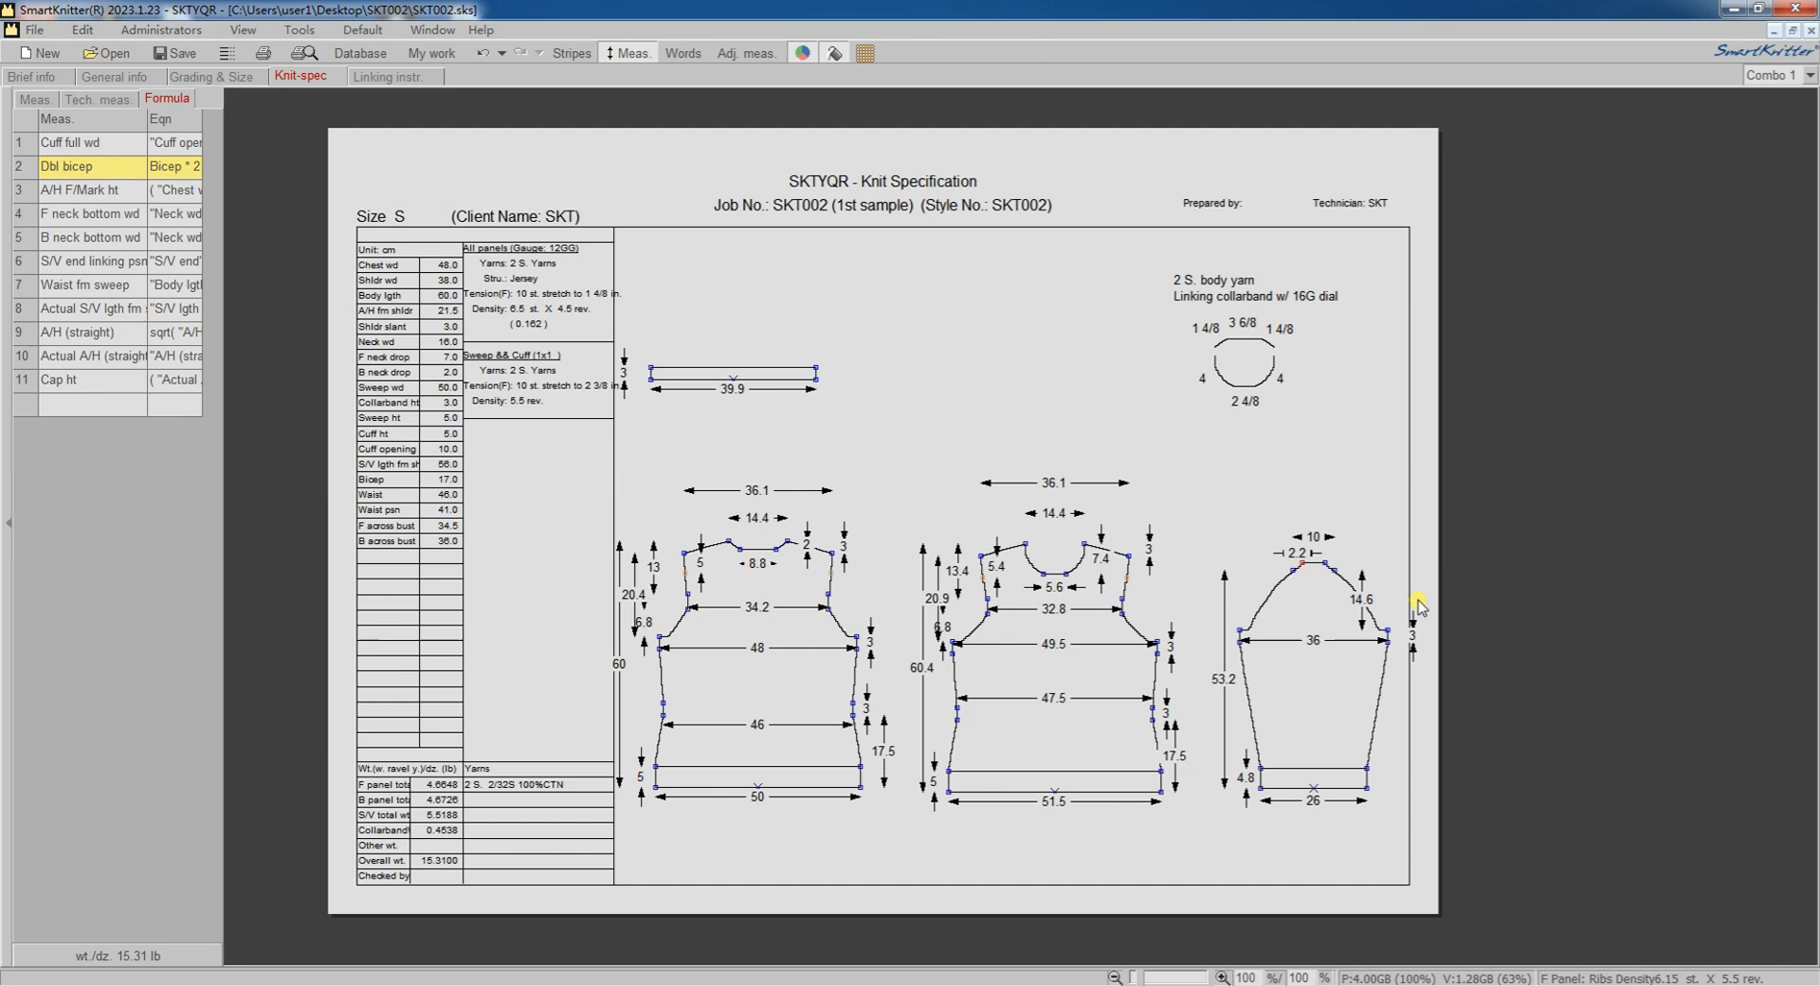
# Step: Add a vertical measurement named H2 between the same two sleeve cap nodes, and spread the cap's width dimensions farther above it
pyautogui.rightClick(1292, 574)
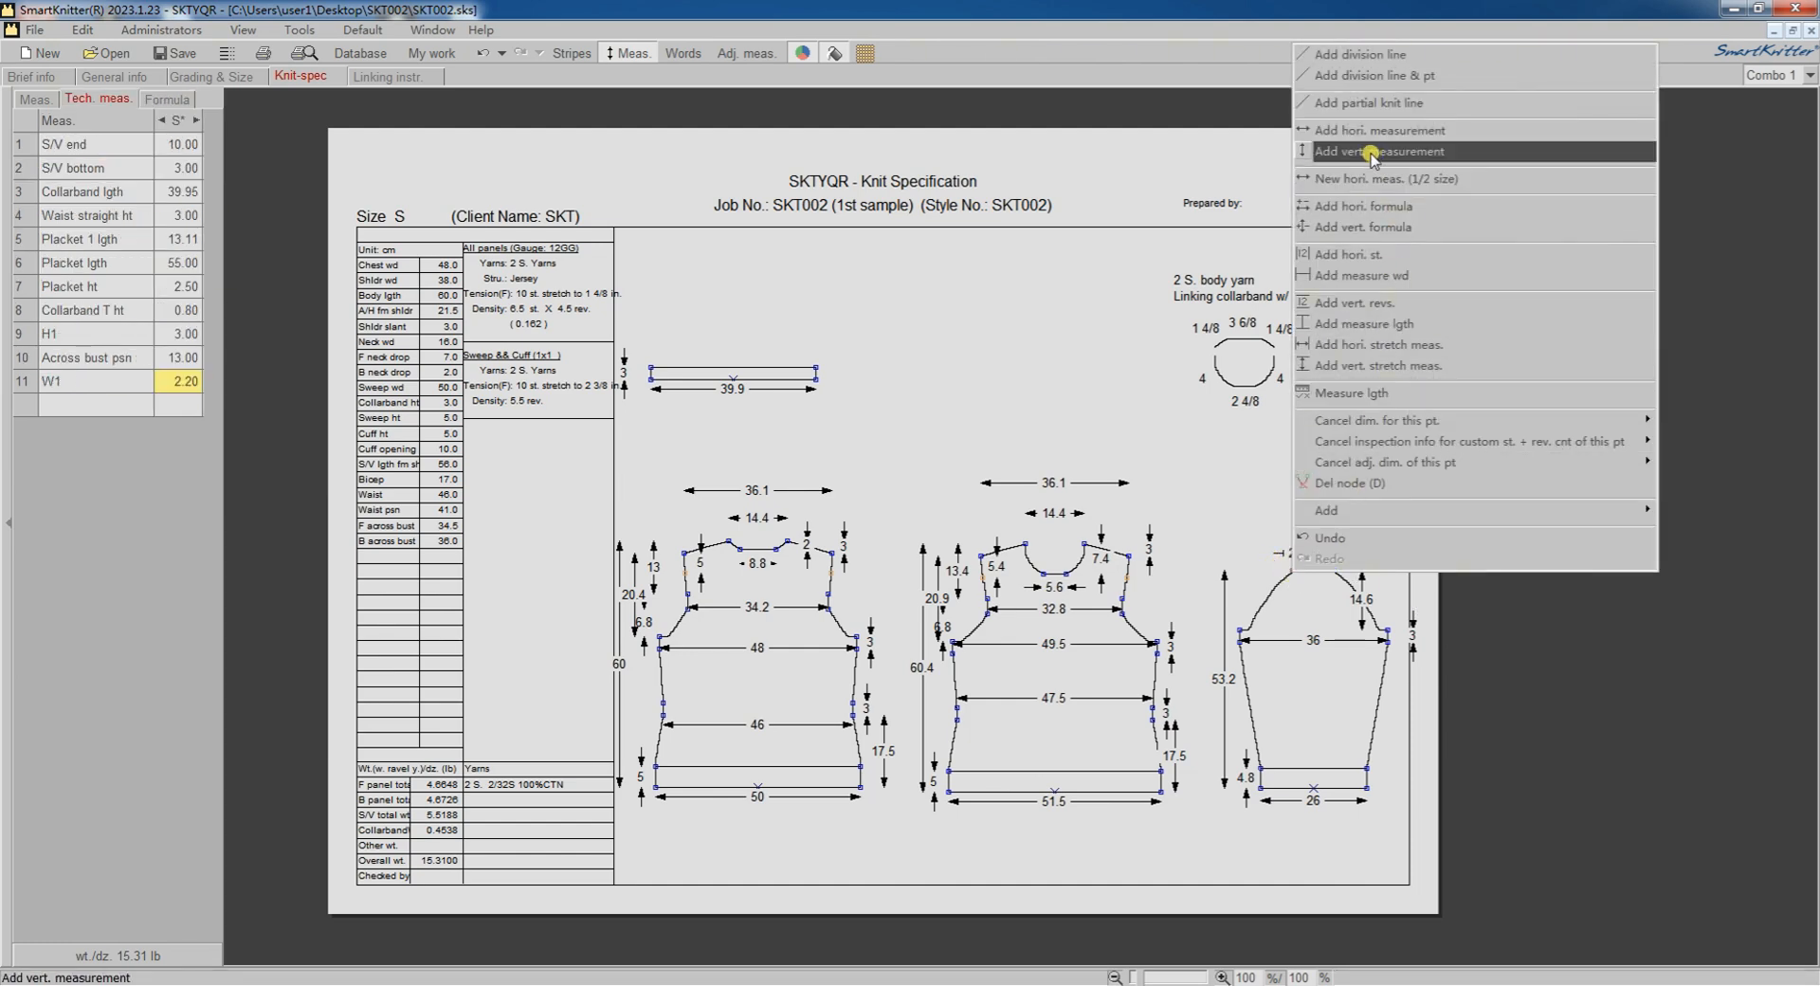
pyautogui.click(1373, 153)
pyautogui.click(1298, 569)
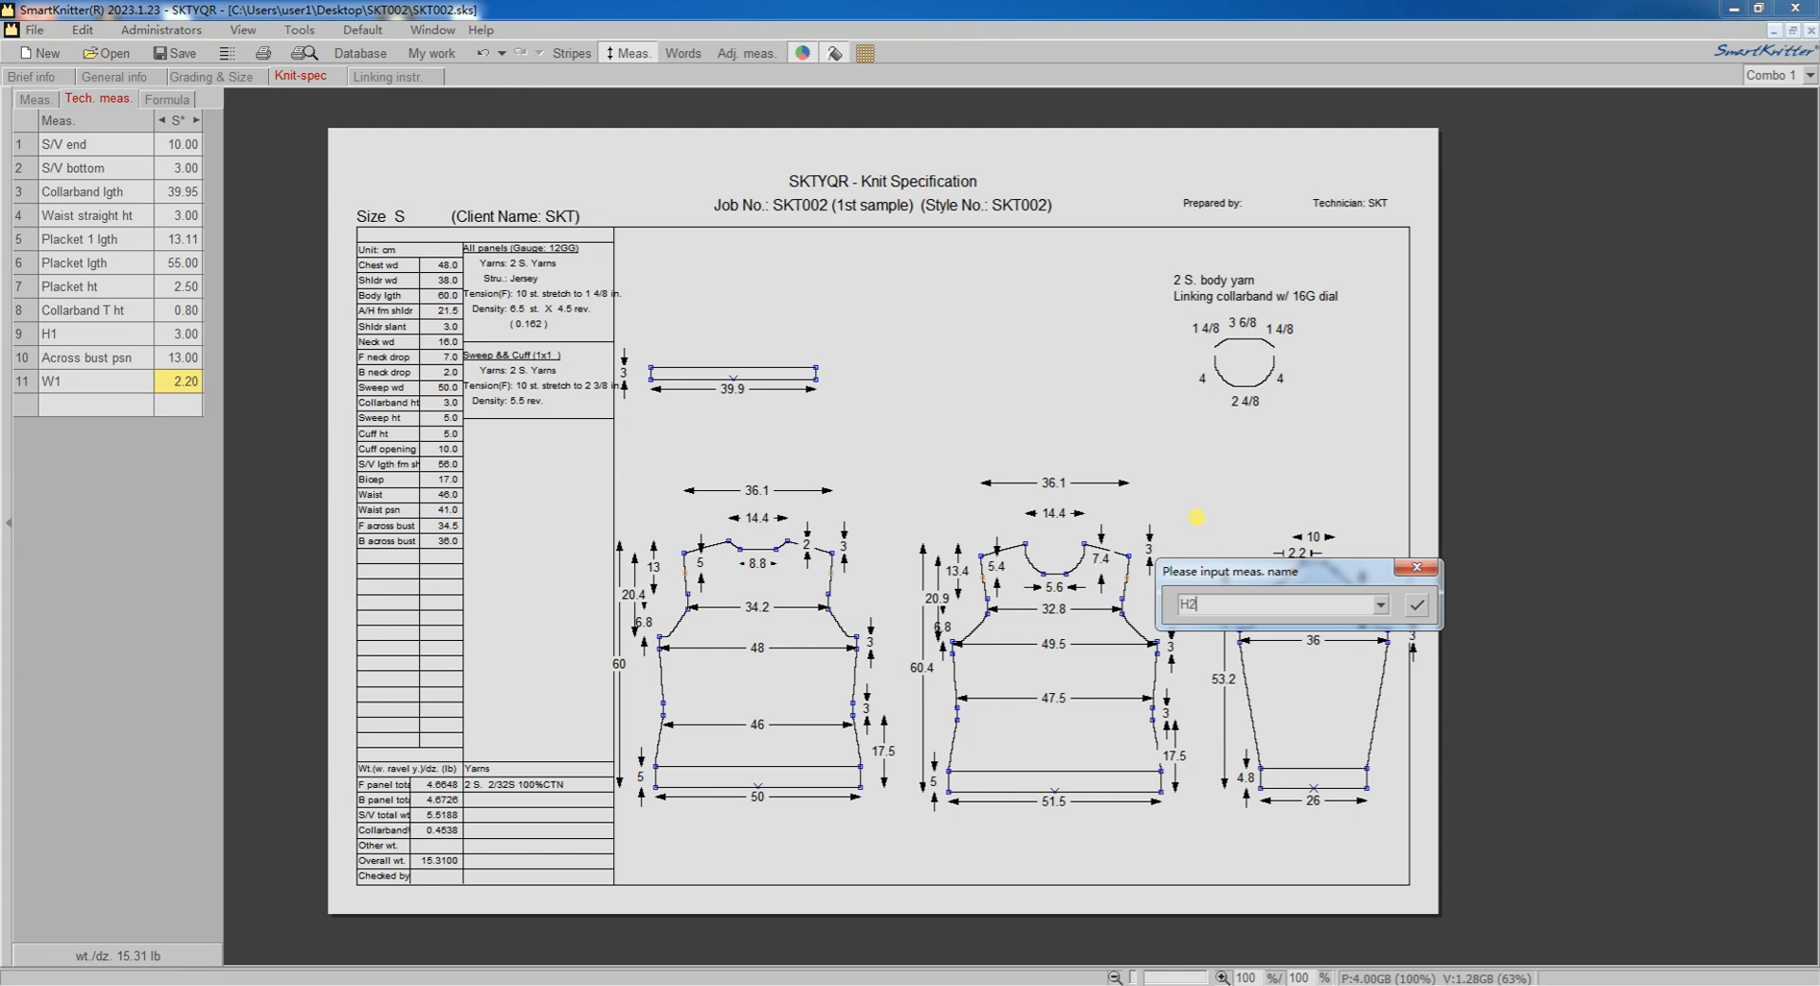
pyautogui.click(1416, 604)
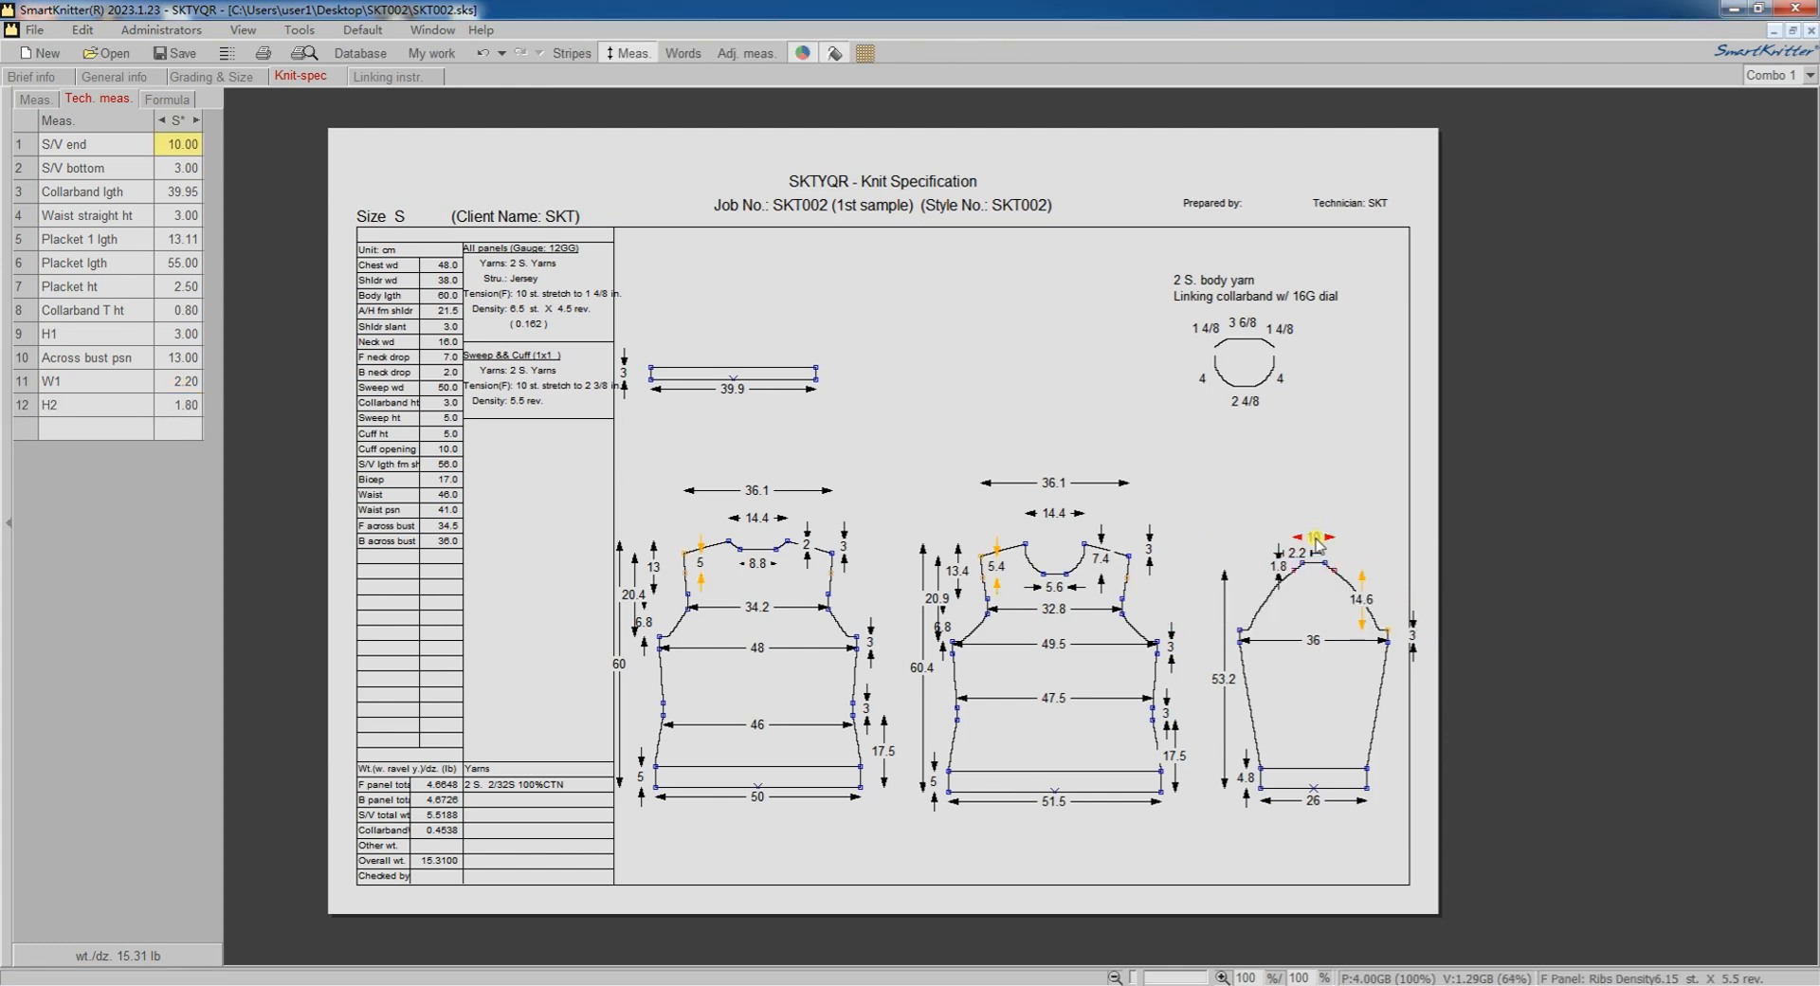
pyautogui.moveTo(1318, 544); pyautogui.dragTo(1313, 519)
pyautogui.click(1297, 550)
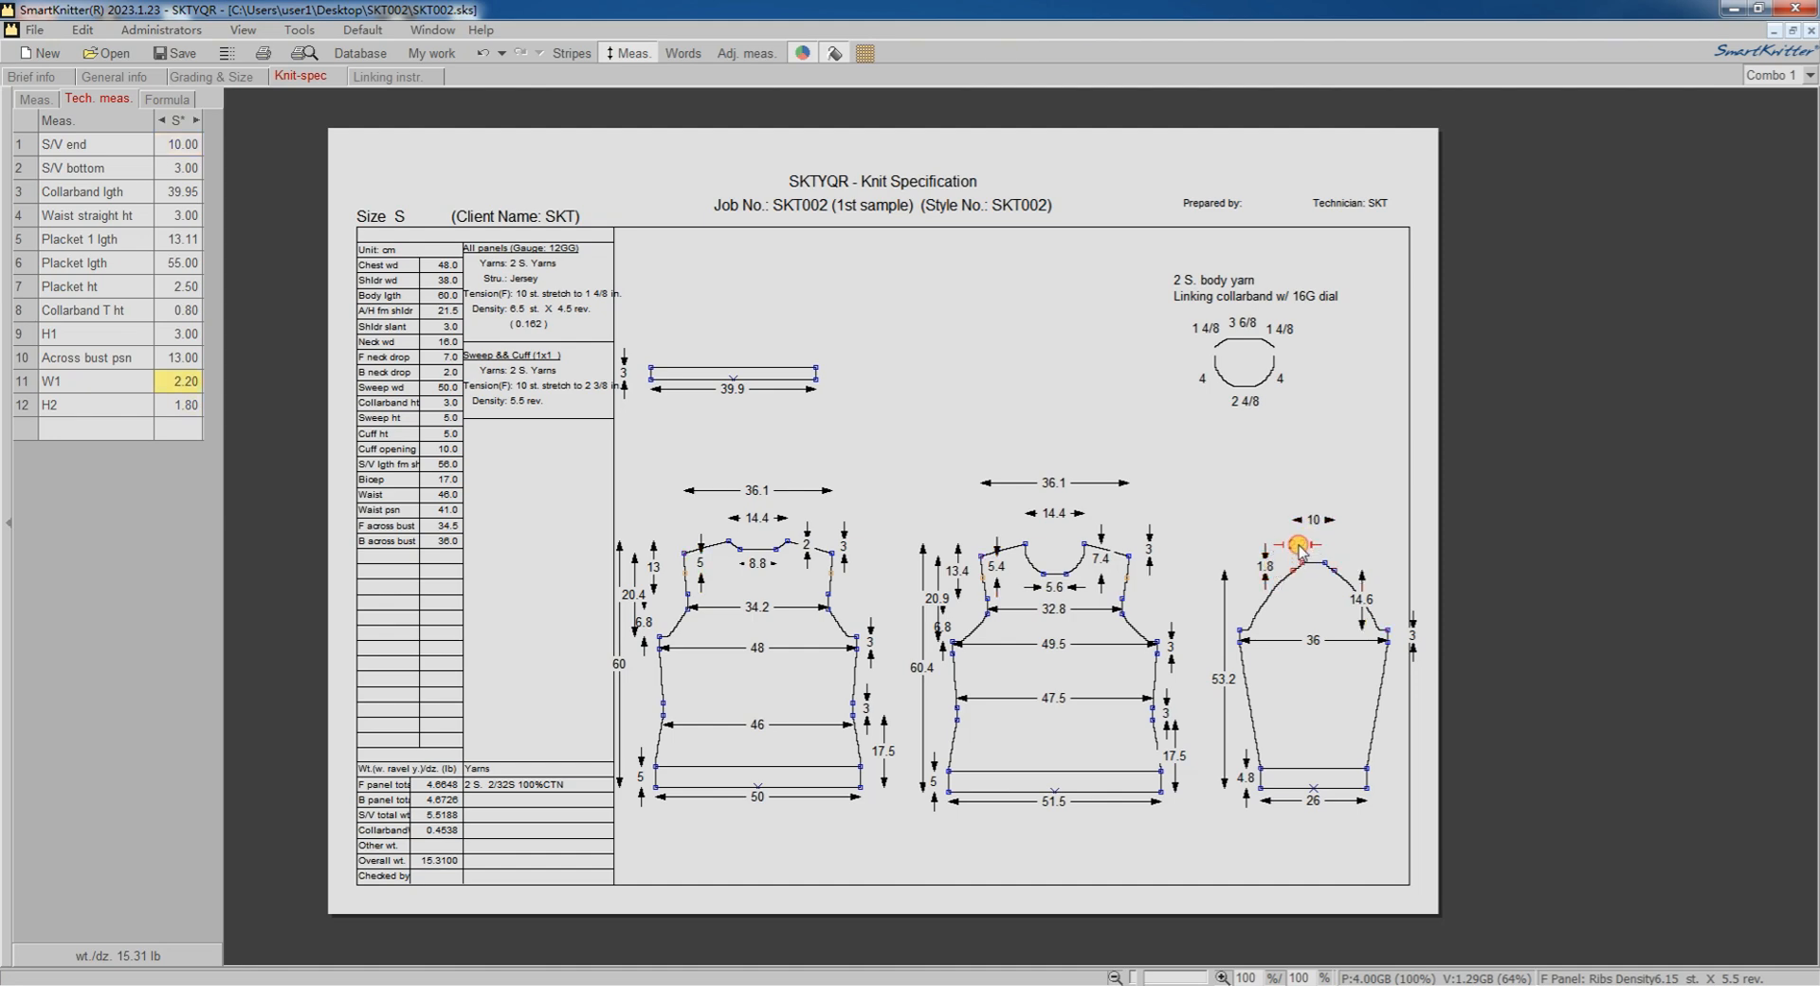
# Step: Set the sleeve cap measurements W1 to 3 and H2 to 1
pyautogui.doubleClick(178, 380)
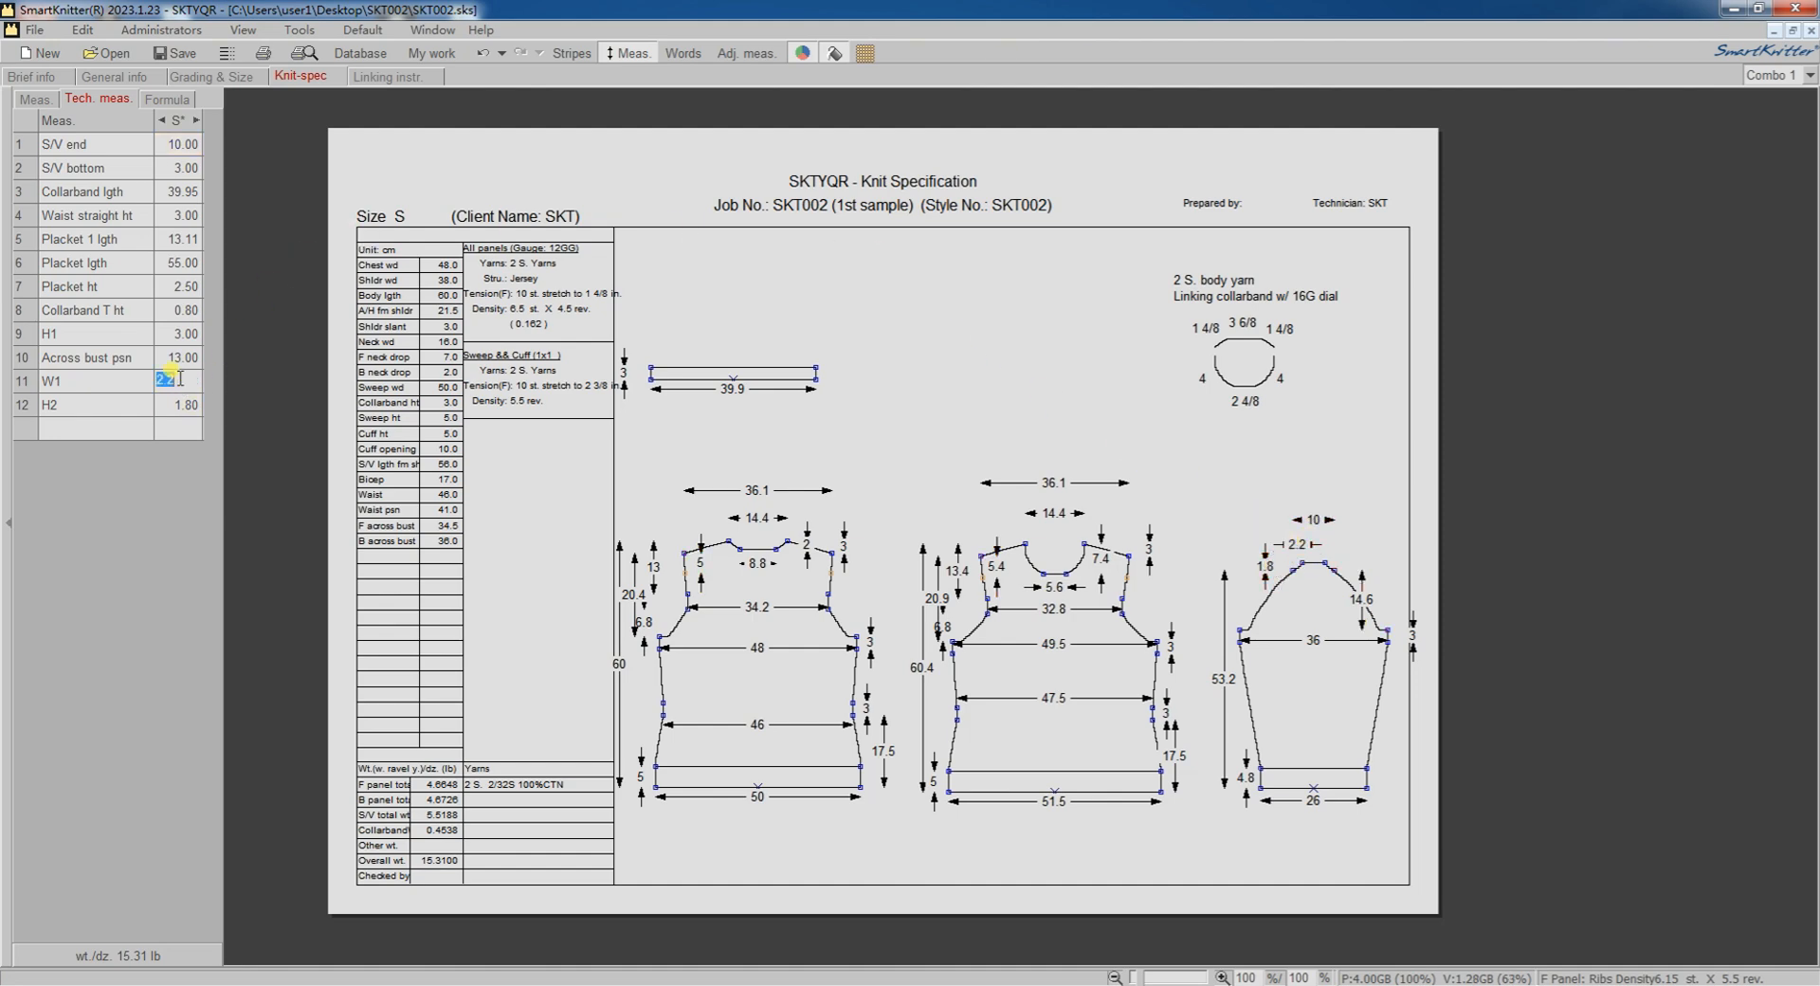
pyautogui.write('3')
pyautogui.press('Return')
pyautogui.click(182, 407)
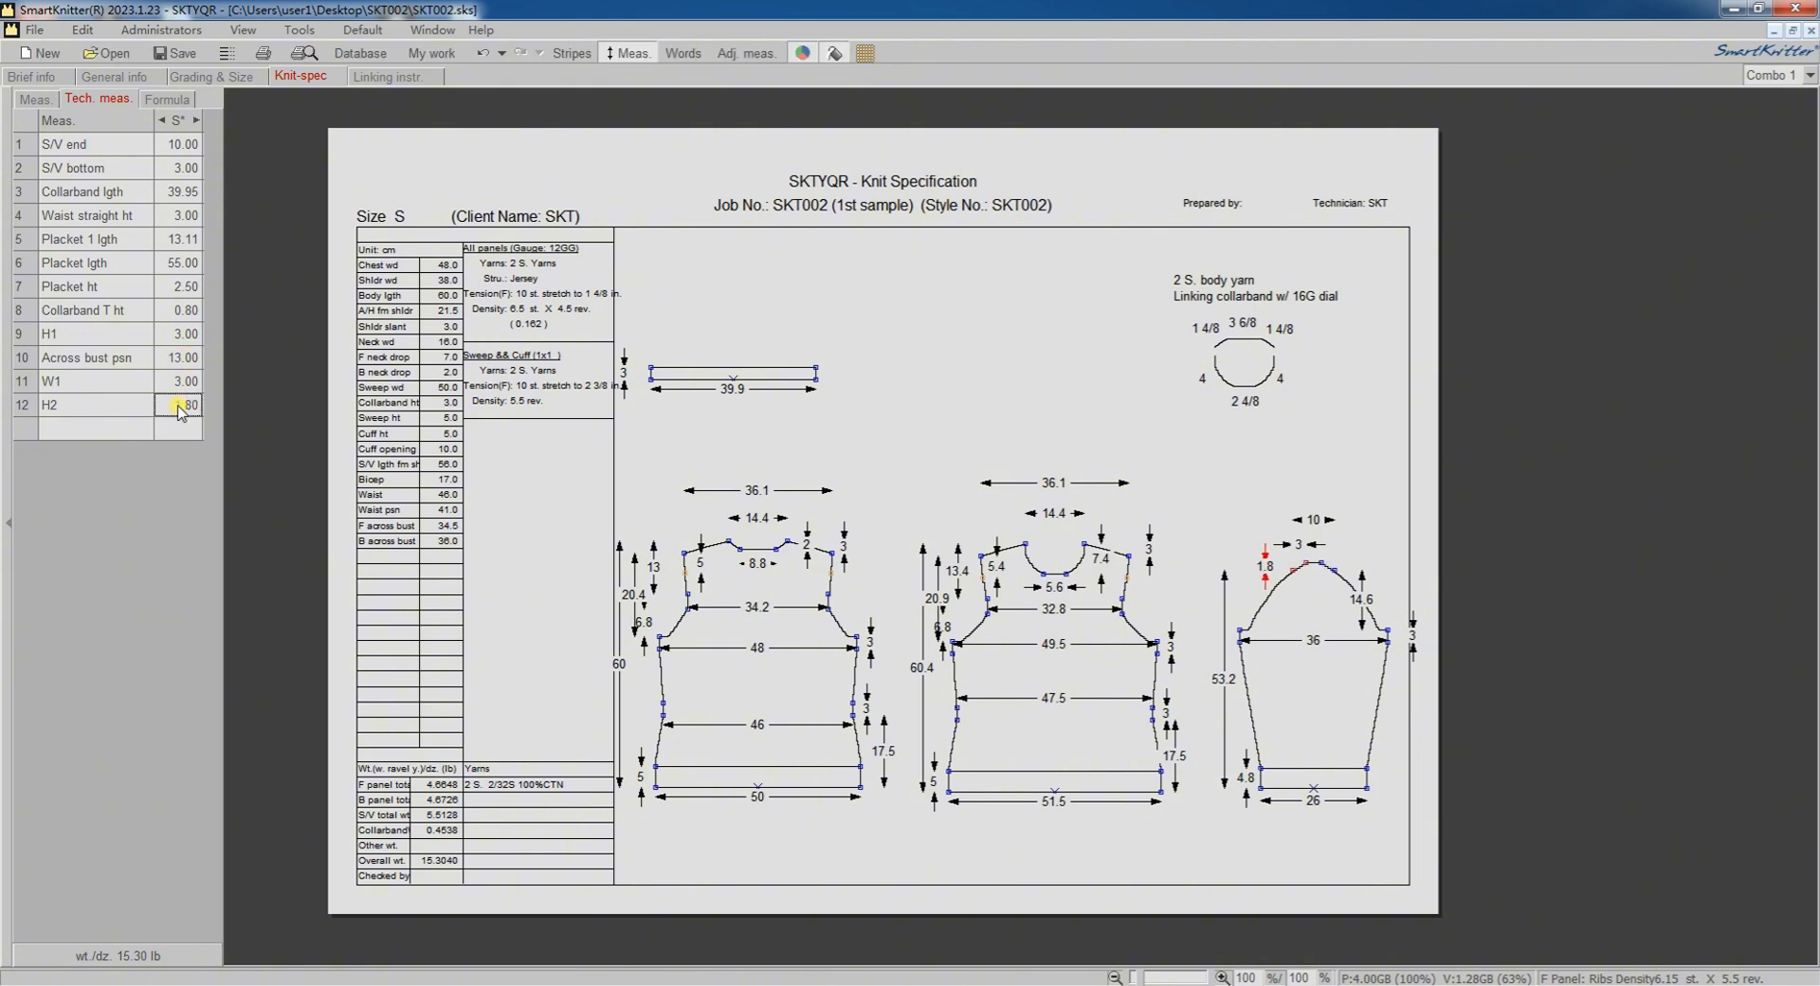
pyautogui.doubleClick(178, 405)
pyautogui.write('1')
pyautogui.press('Return')
# Step: Replace the sleeve's cap height dimension with a vertical Cap ht measurement from the new cap-top node to the armhole node on the same side
pyautogui.click(1361, 597)
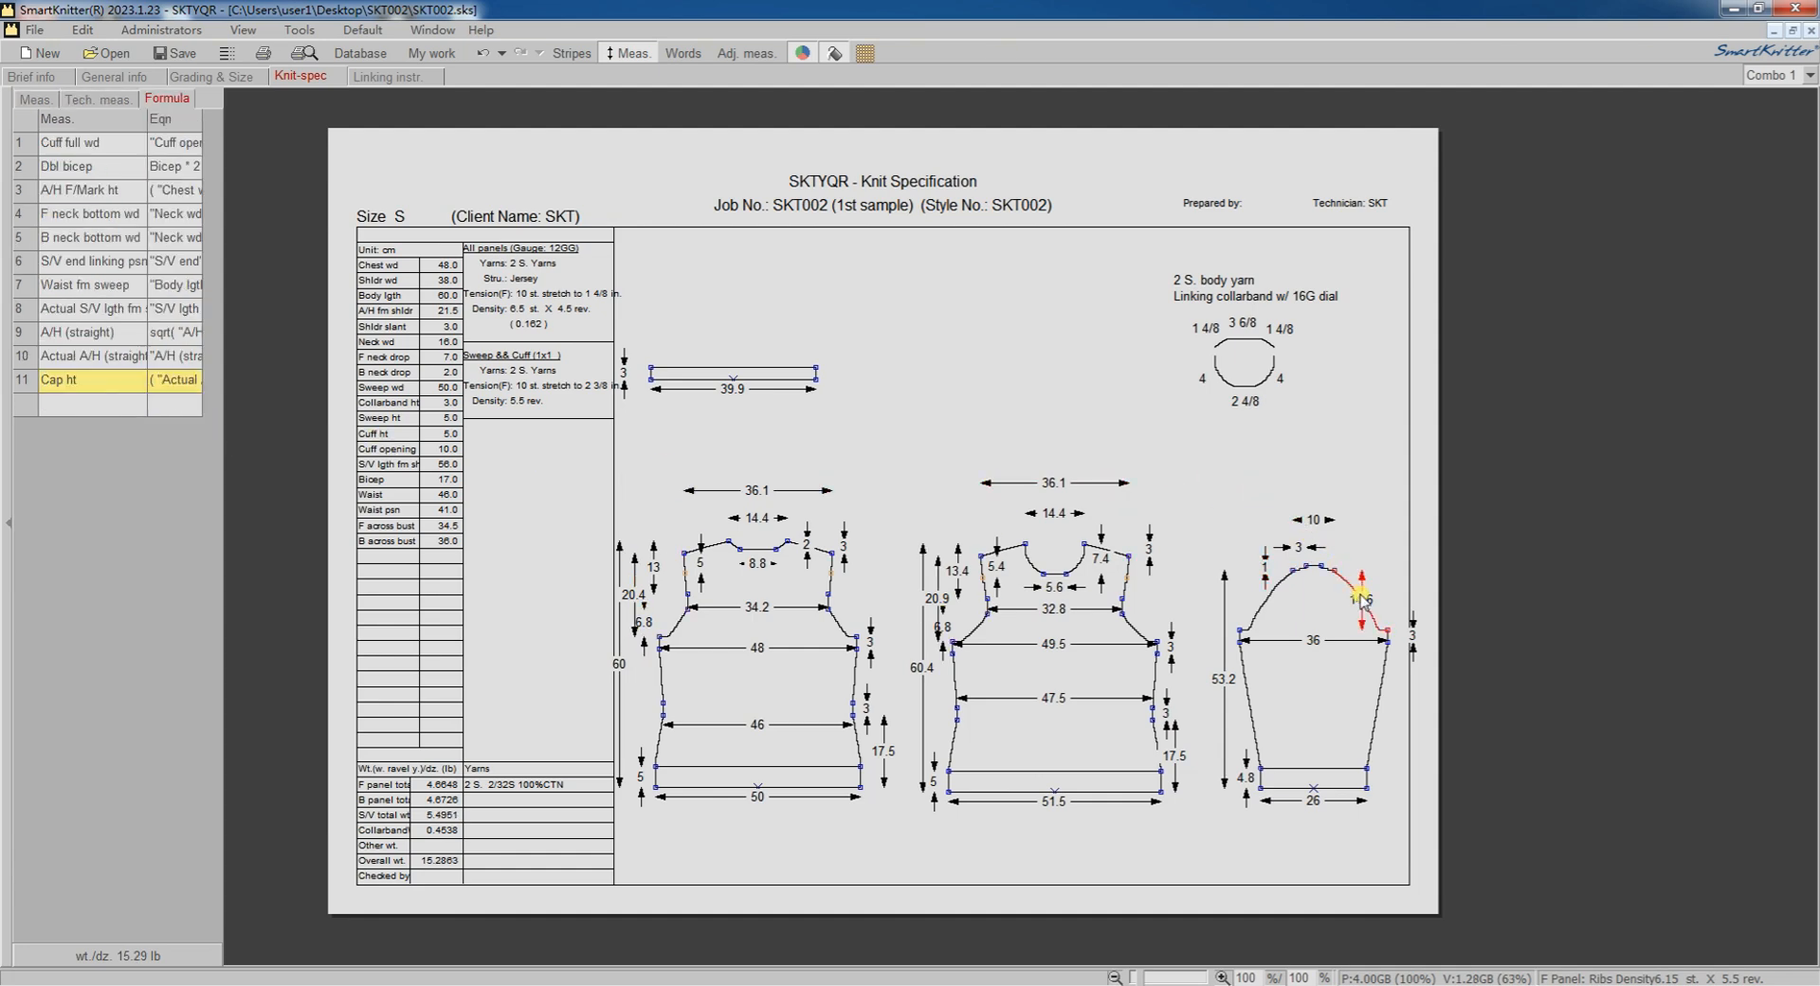
pyautogui.rightClick(1361, 597)
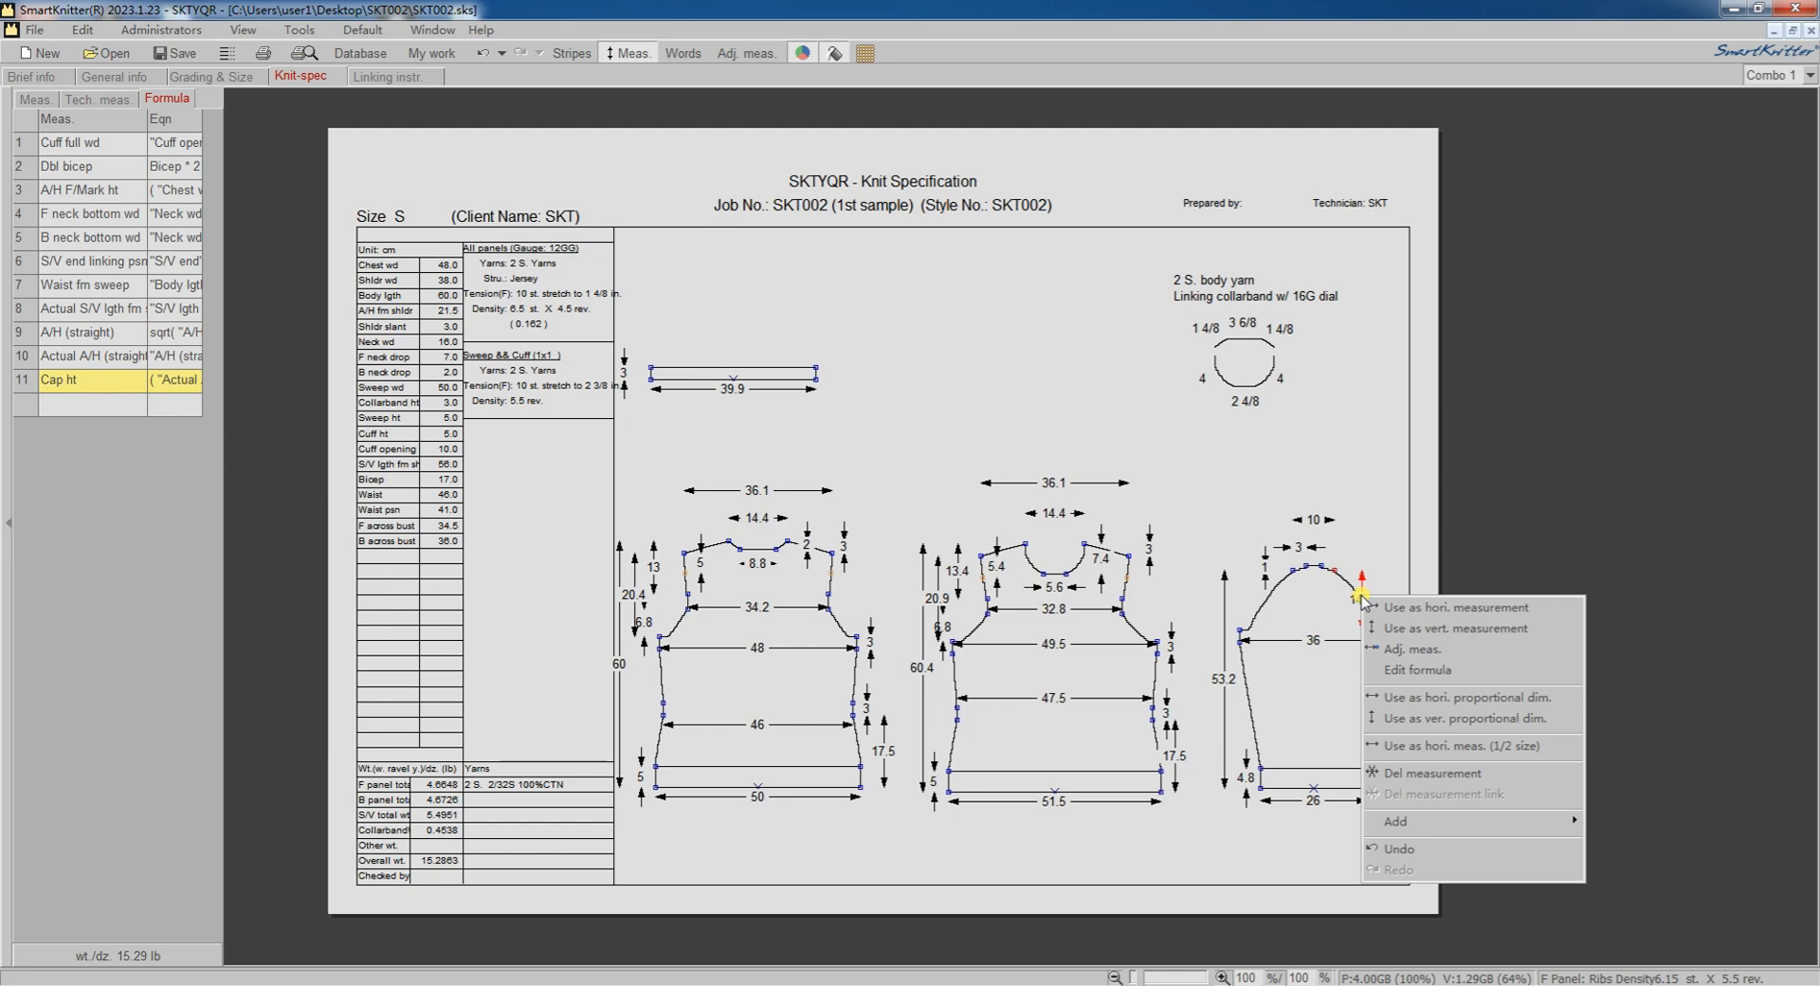
pyautogui.click(1394, 773)
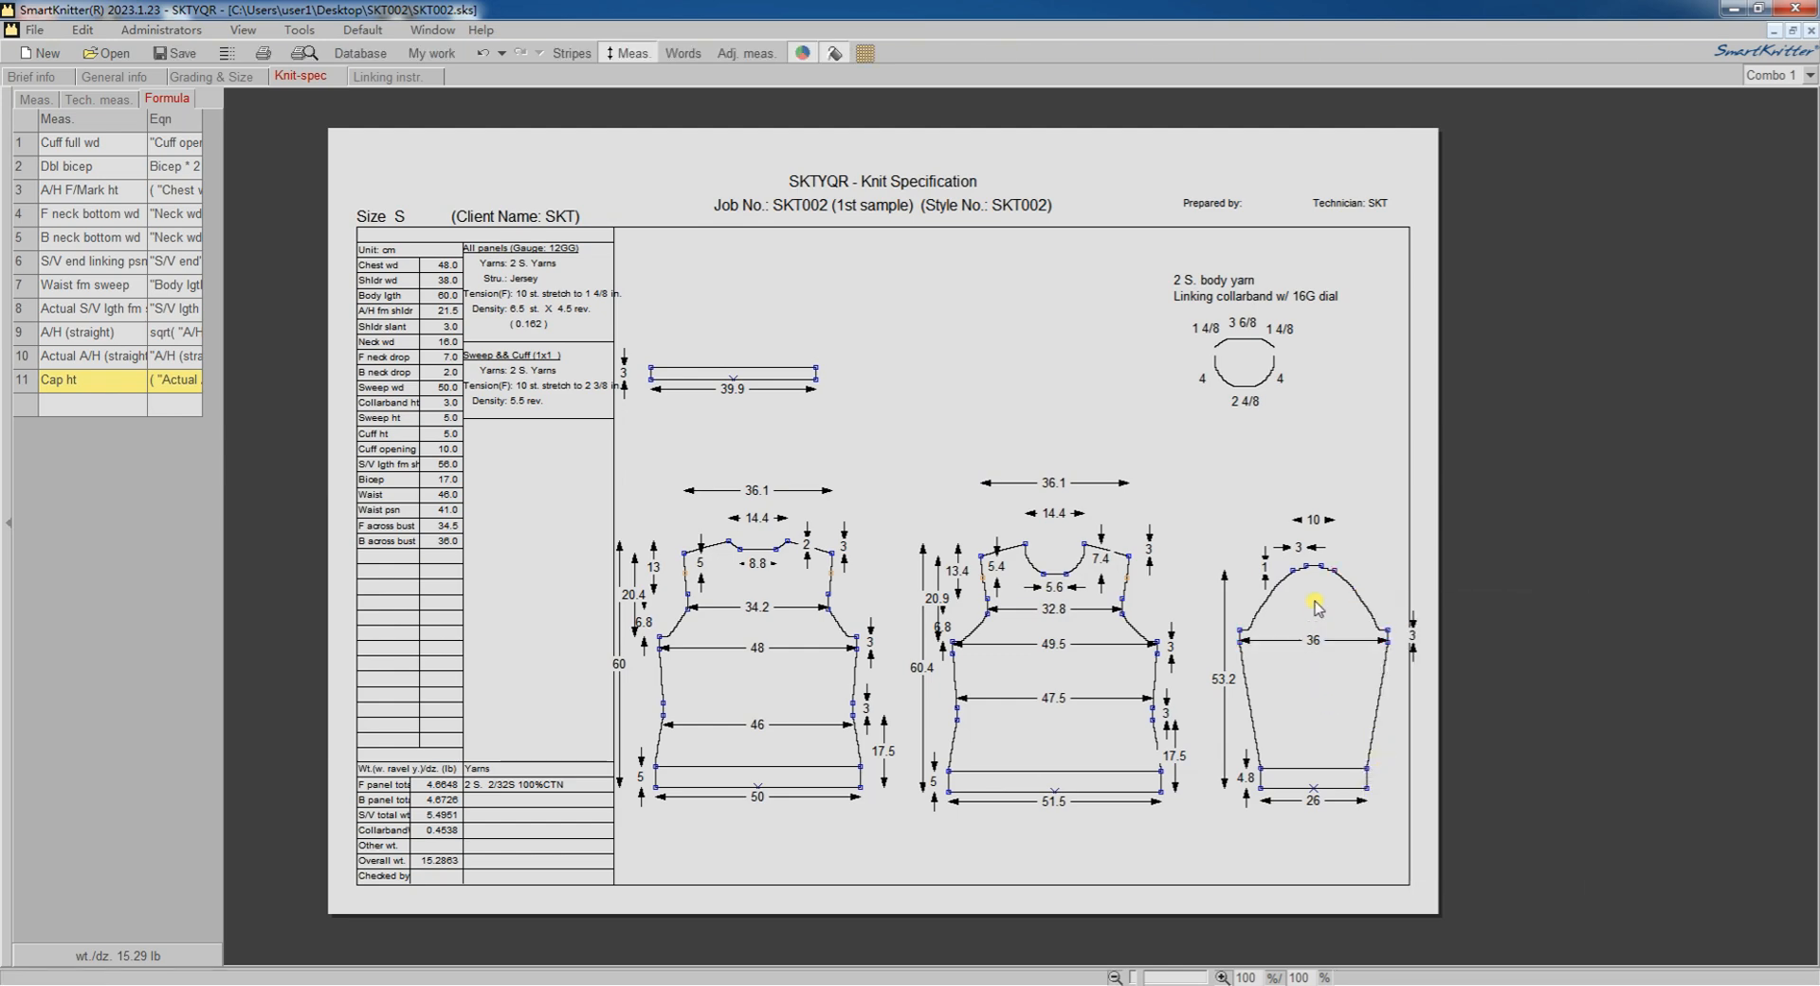
pyautogui.rightClick(1322, 570)
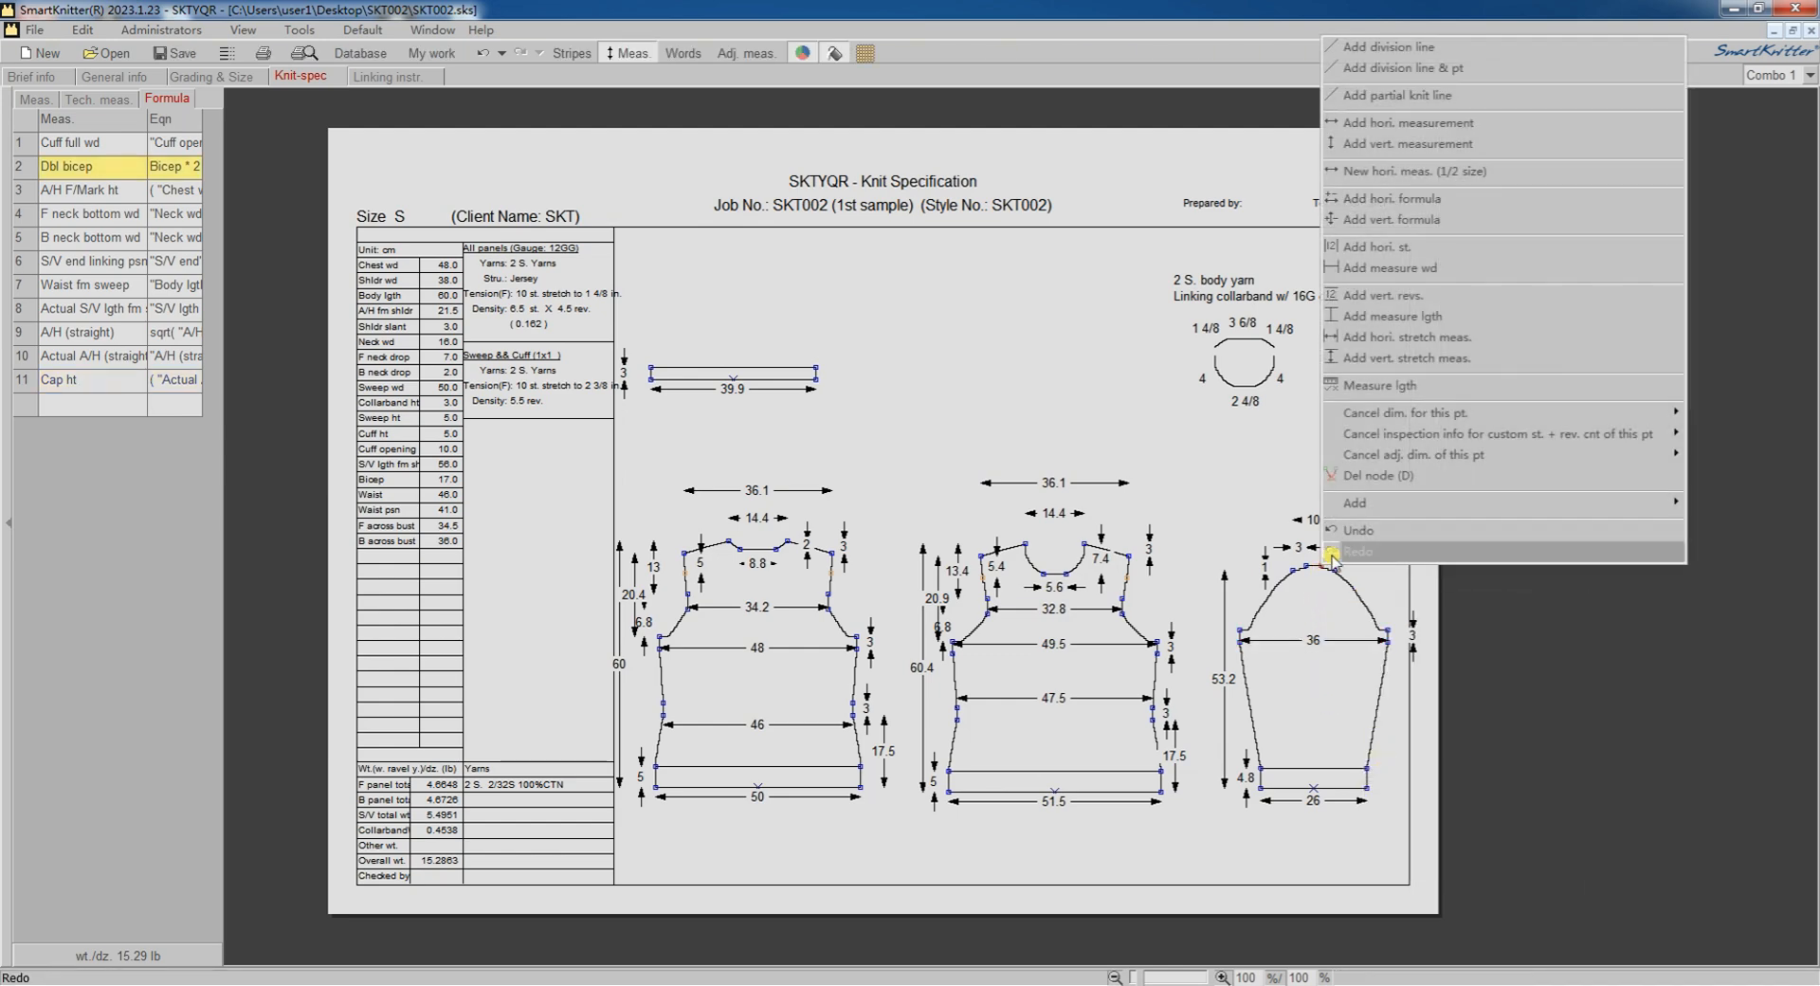
pyautogui.click(1380, 144)
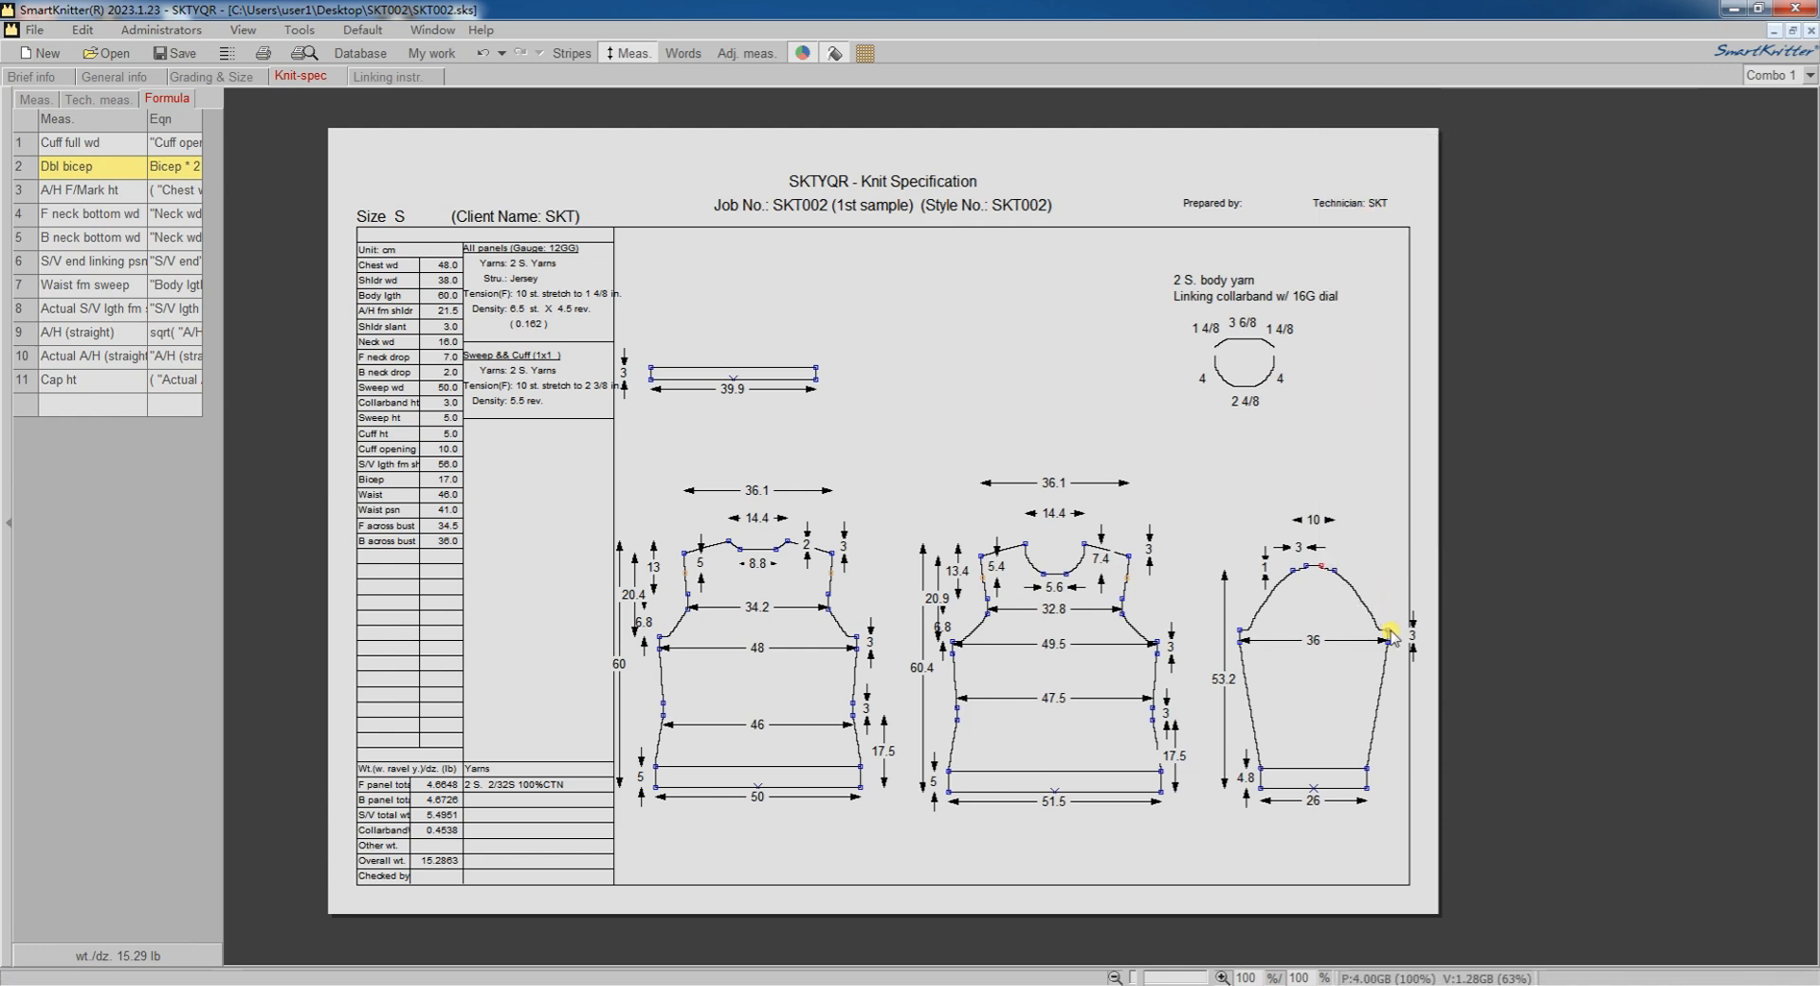
pyautogui.click(1387, 629)
pyautogui.click(1474, 671)
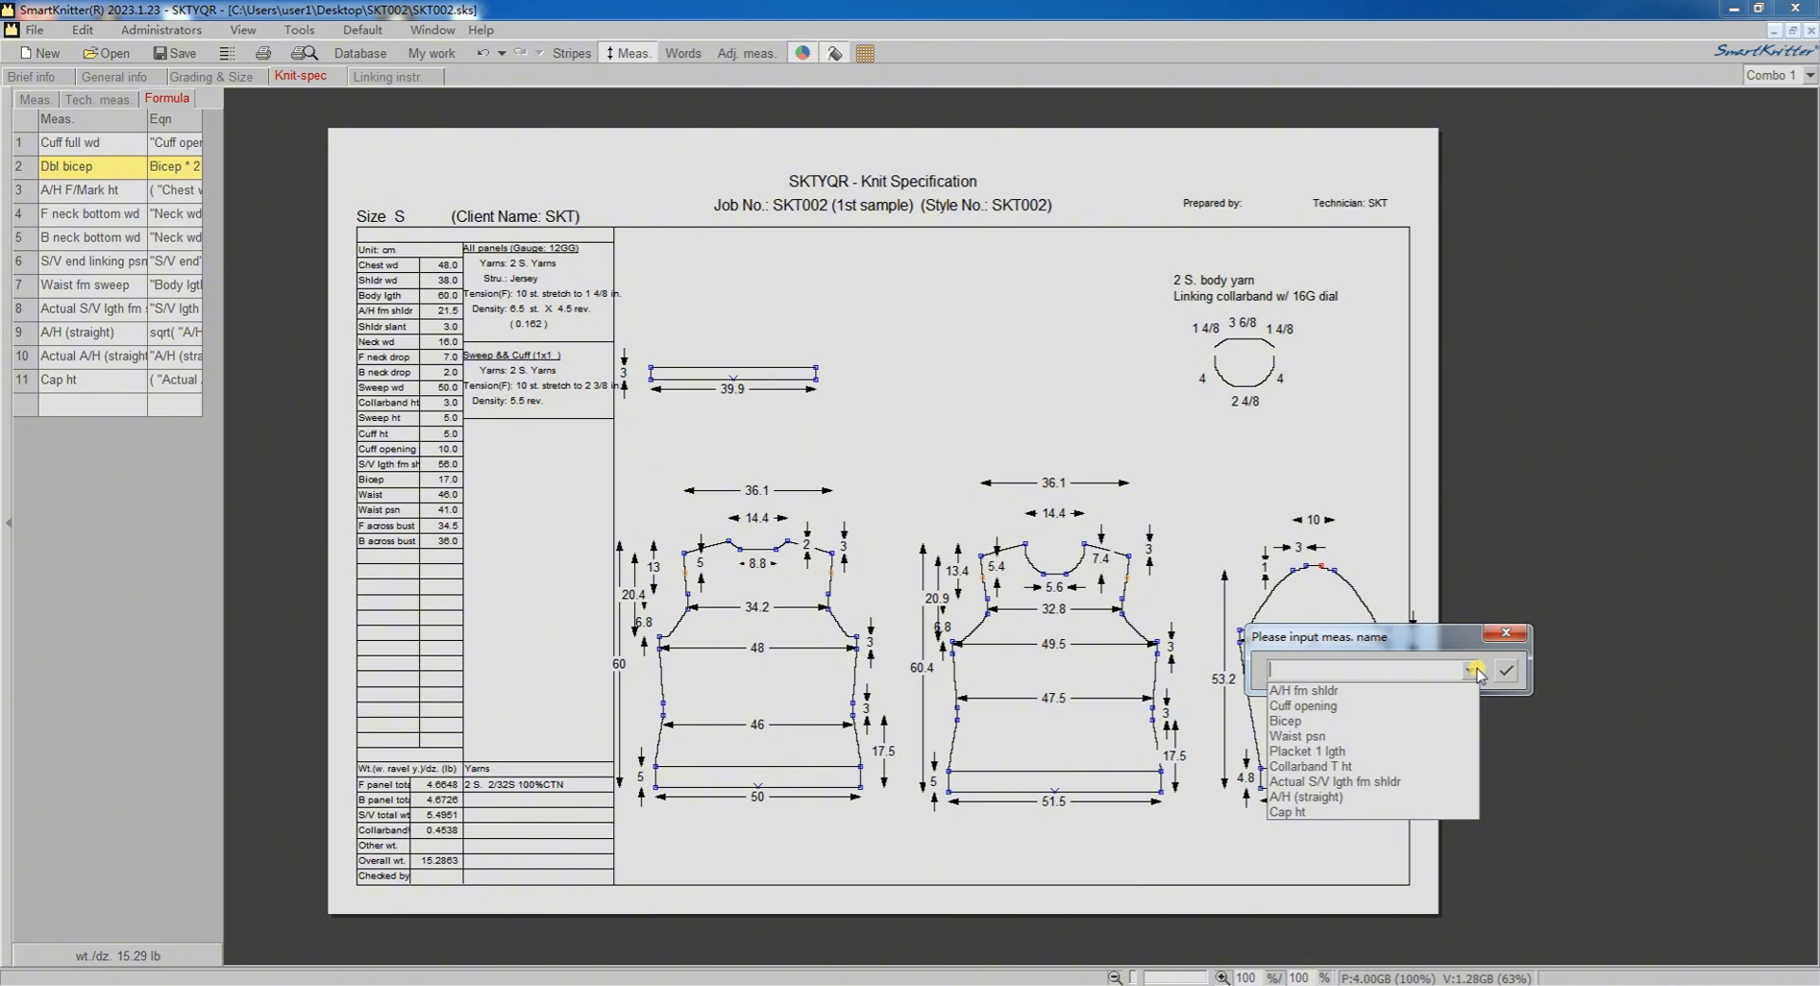
pyautogui.click(1328, 812)
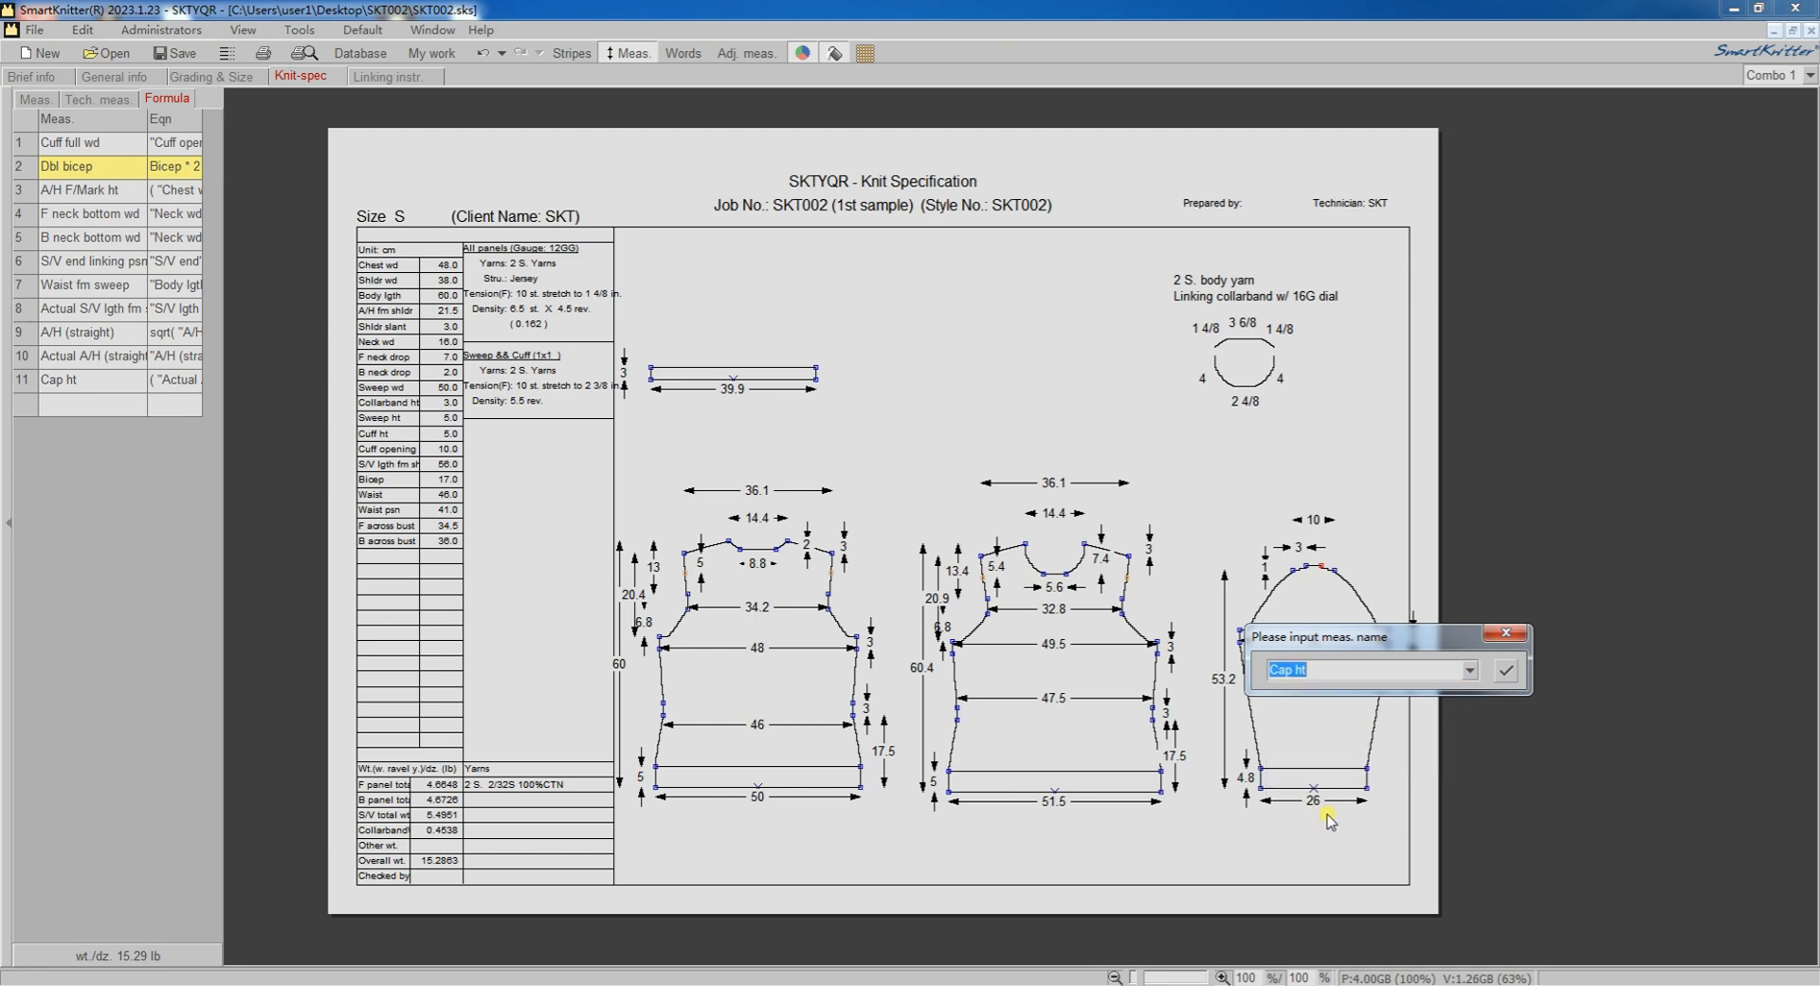
pyautogui.click(1506, 670)
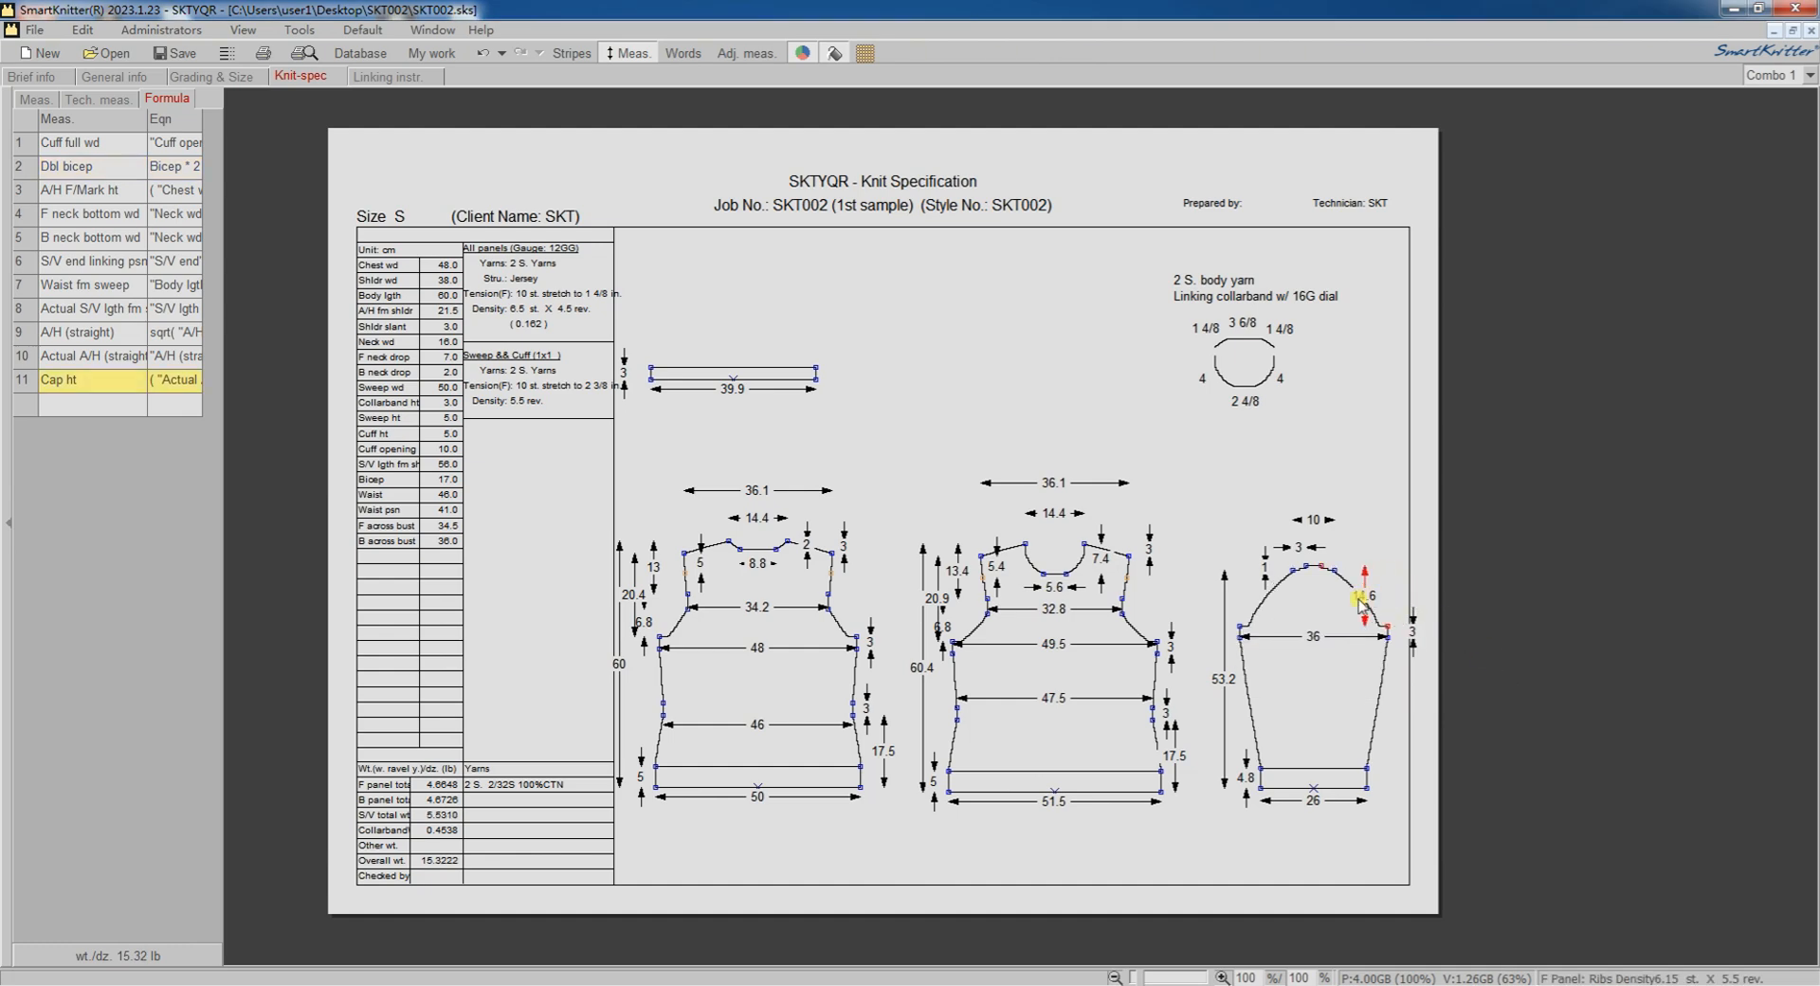
# Step: Extend the Cap ht formula by adding "H2" after the 0.95 multiplication
pyautogui.click(1362, 597)
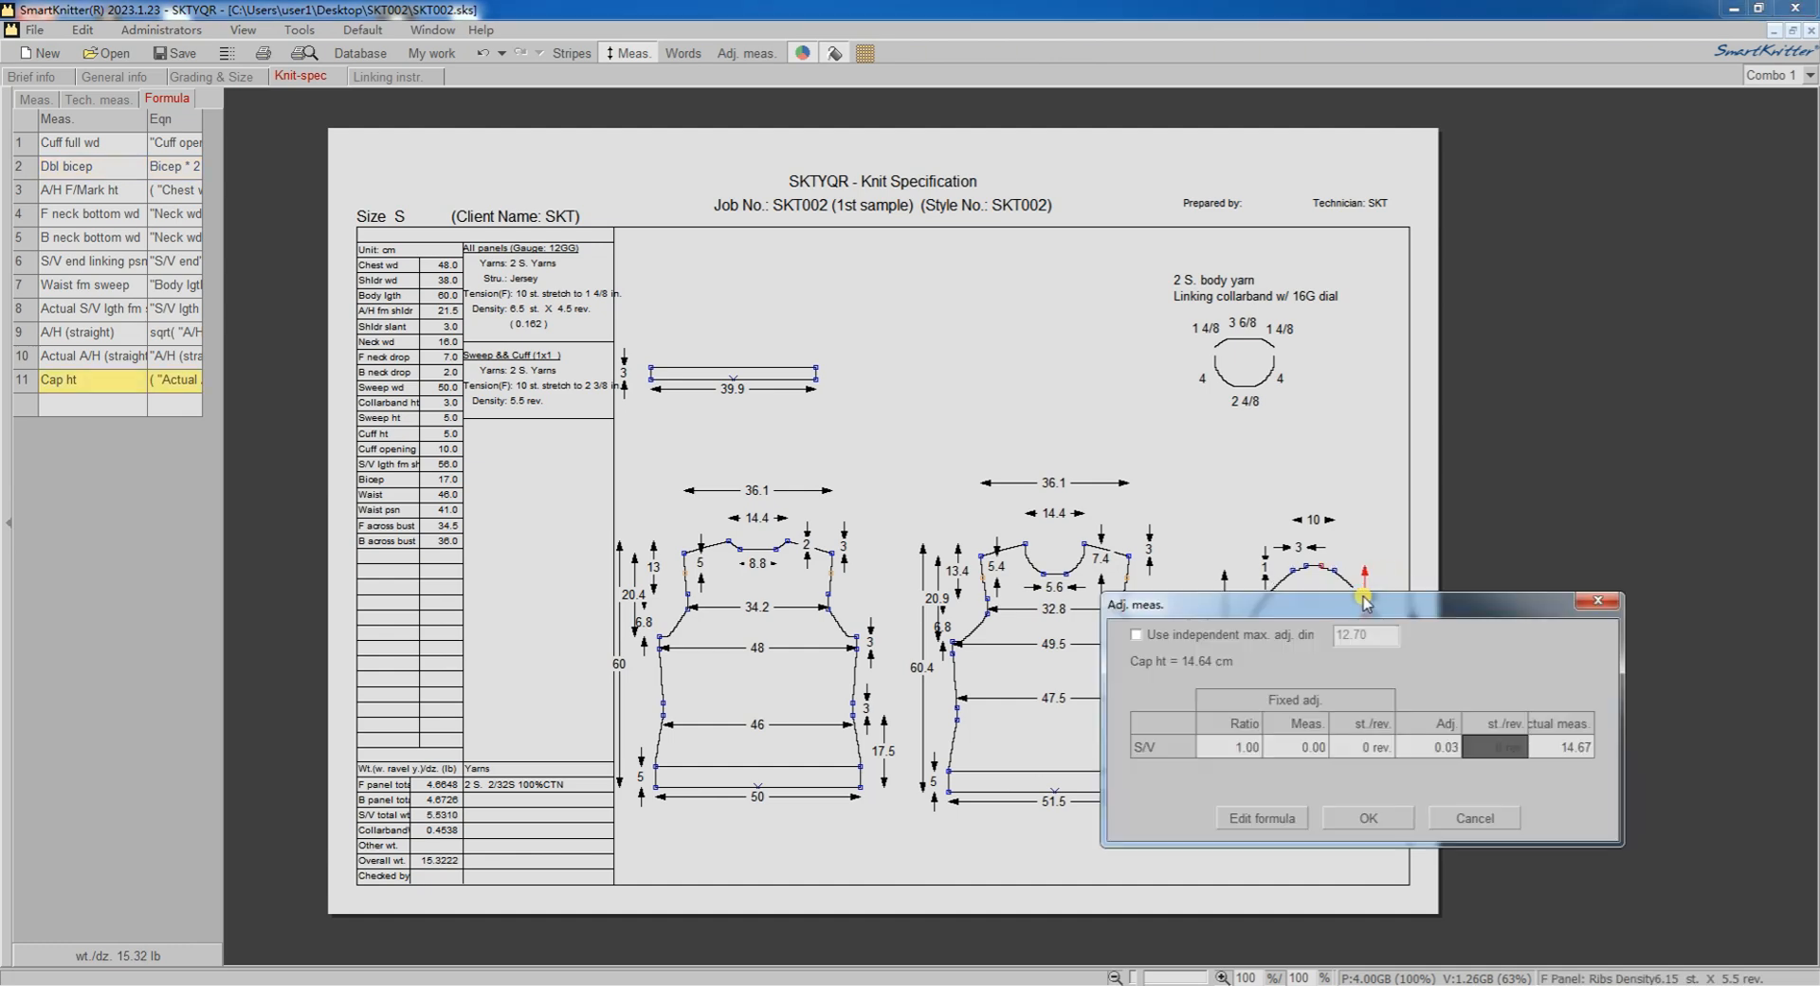
pyautogui.click(1240, 818)
pyautogui.click(1194, 644)
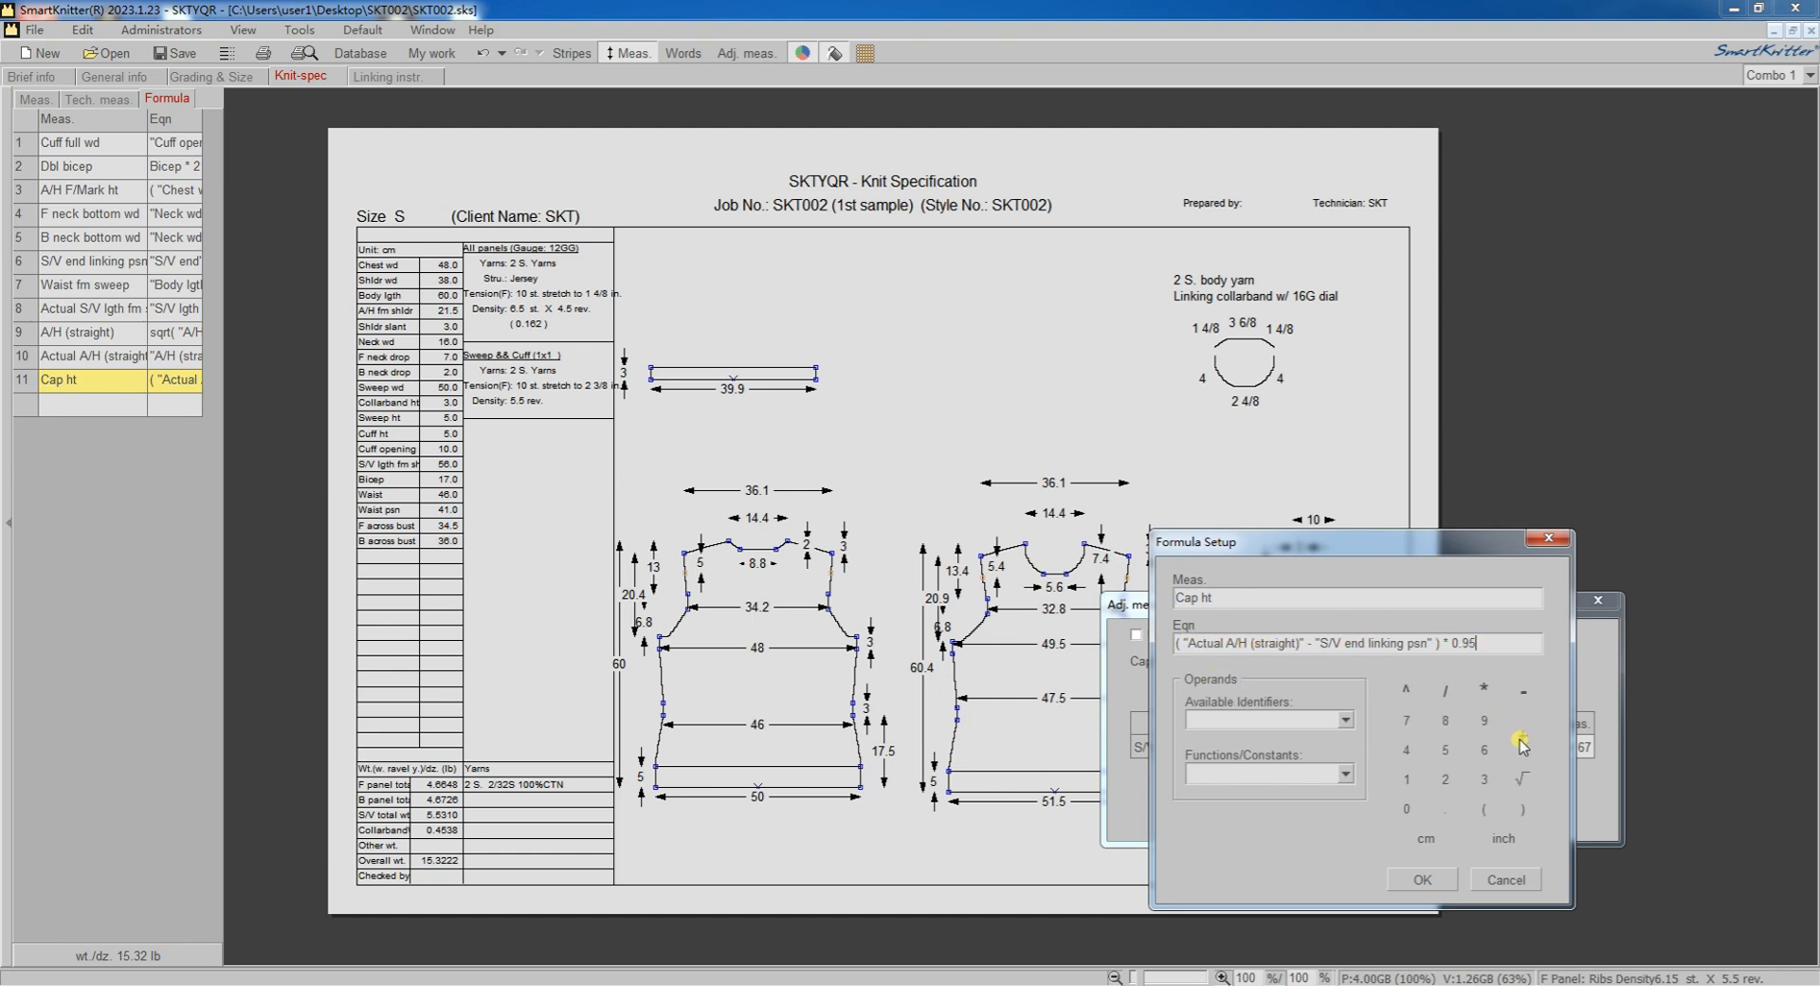
pyautogui.click(1347, 721)
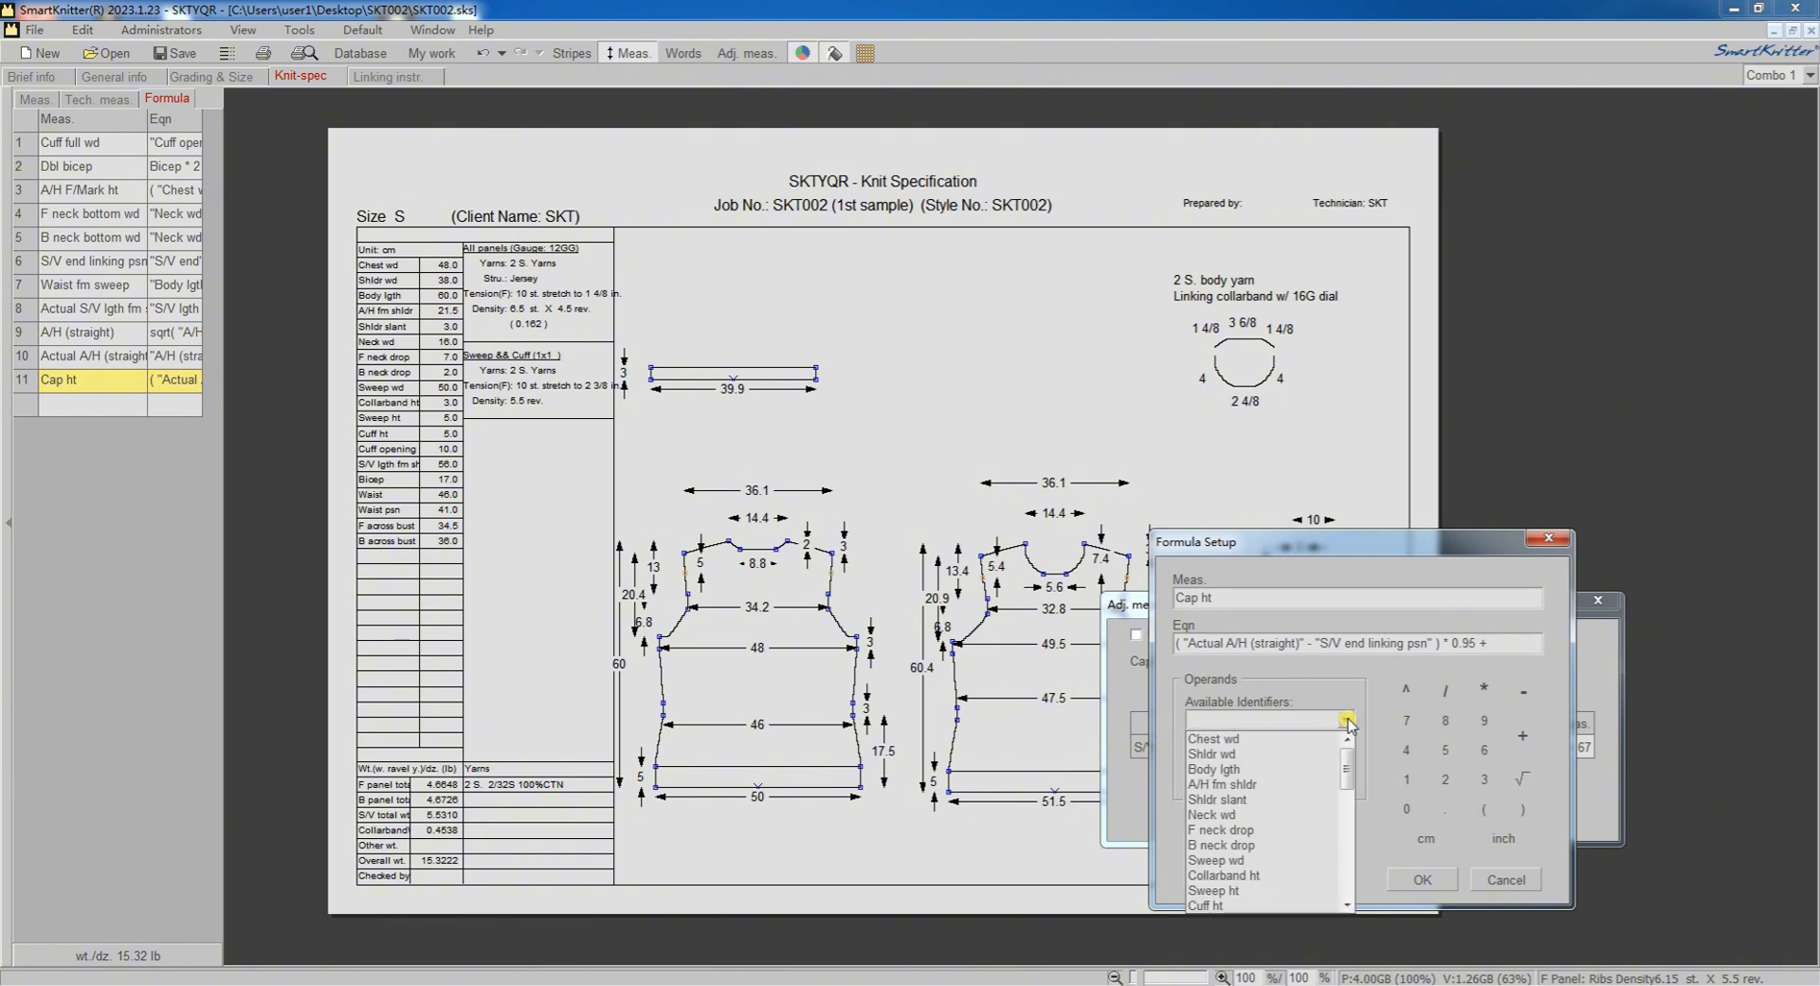
pyautogui.scroll(-5, 1270, 801)
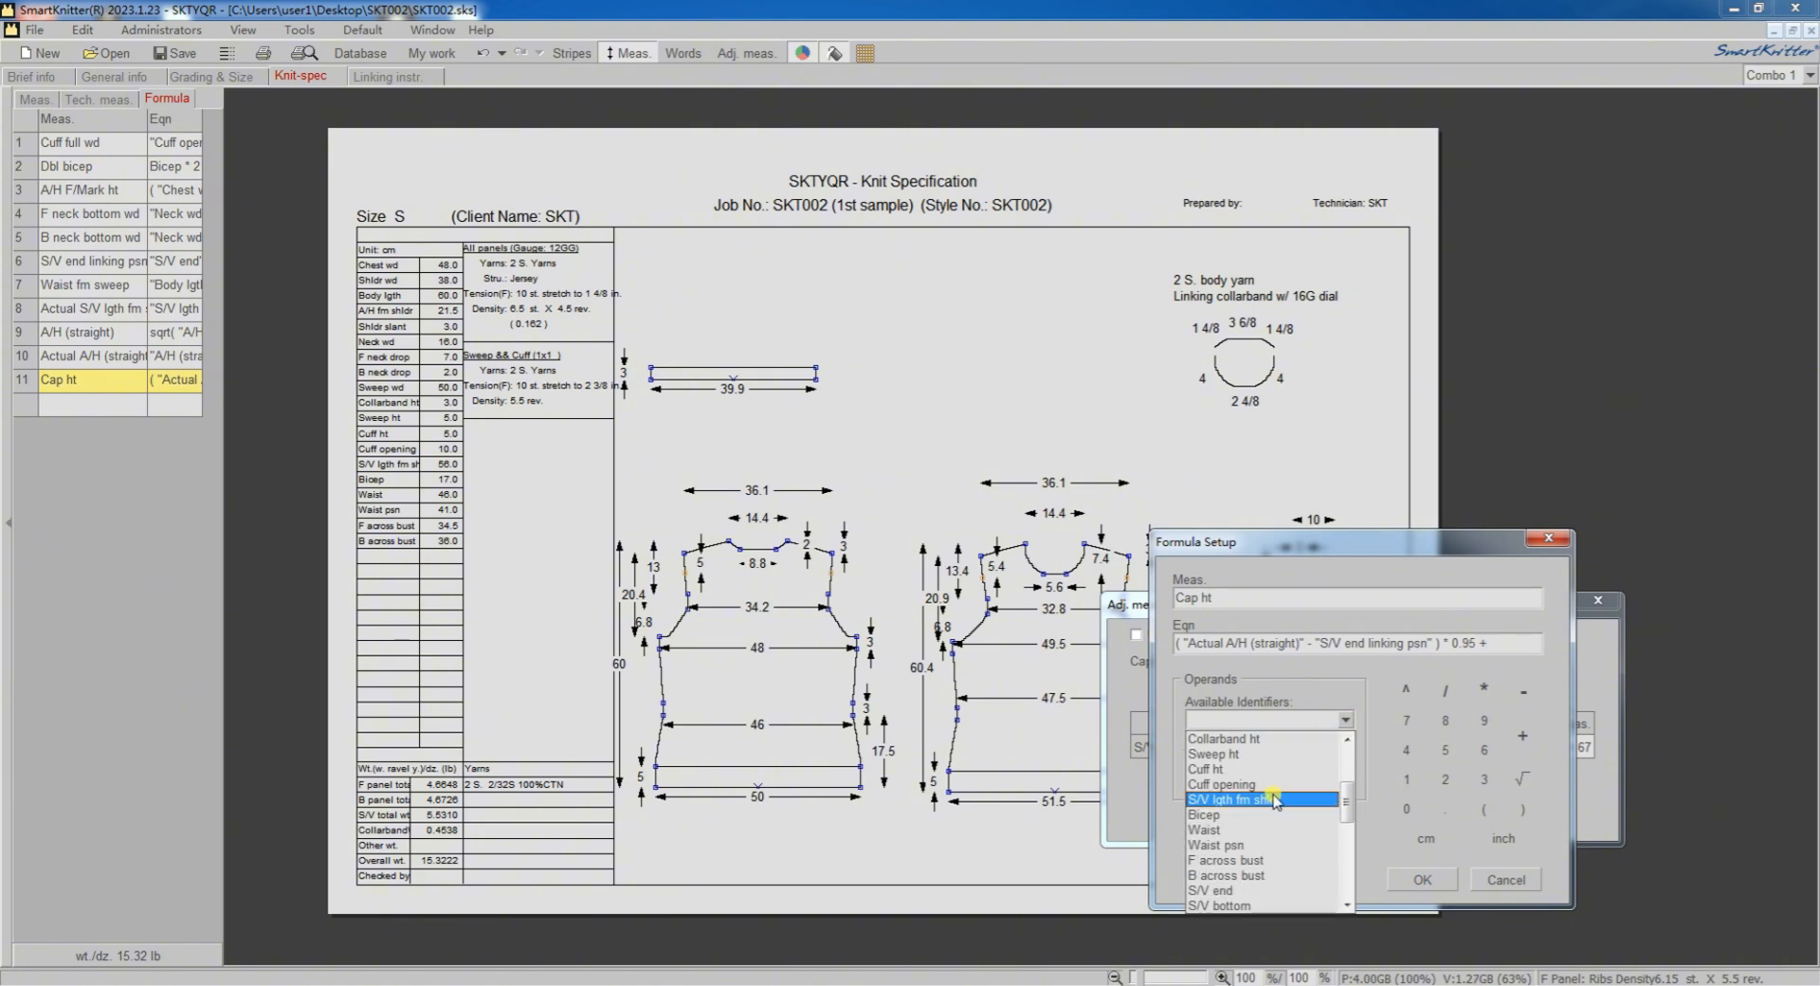
pyautogui.scroll(-3, 1270, 806)
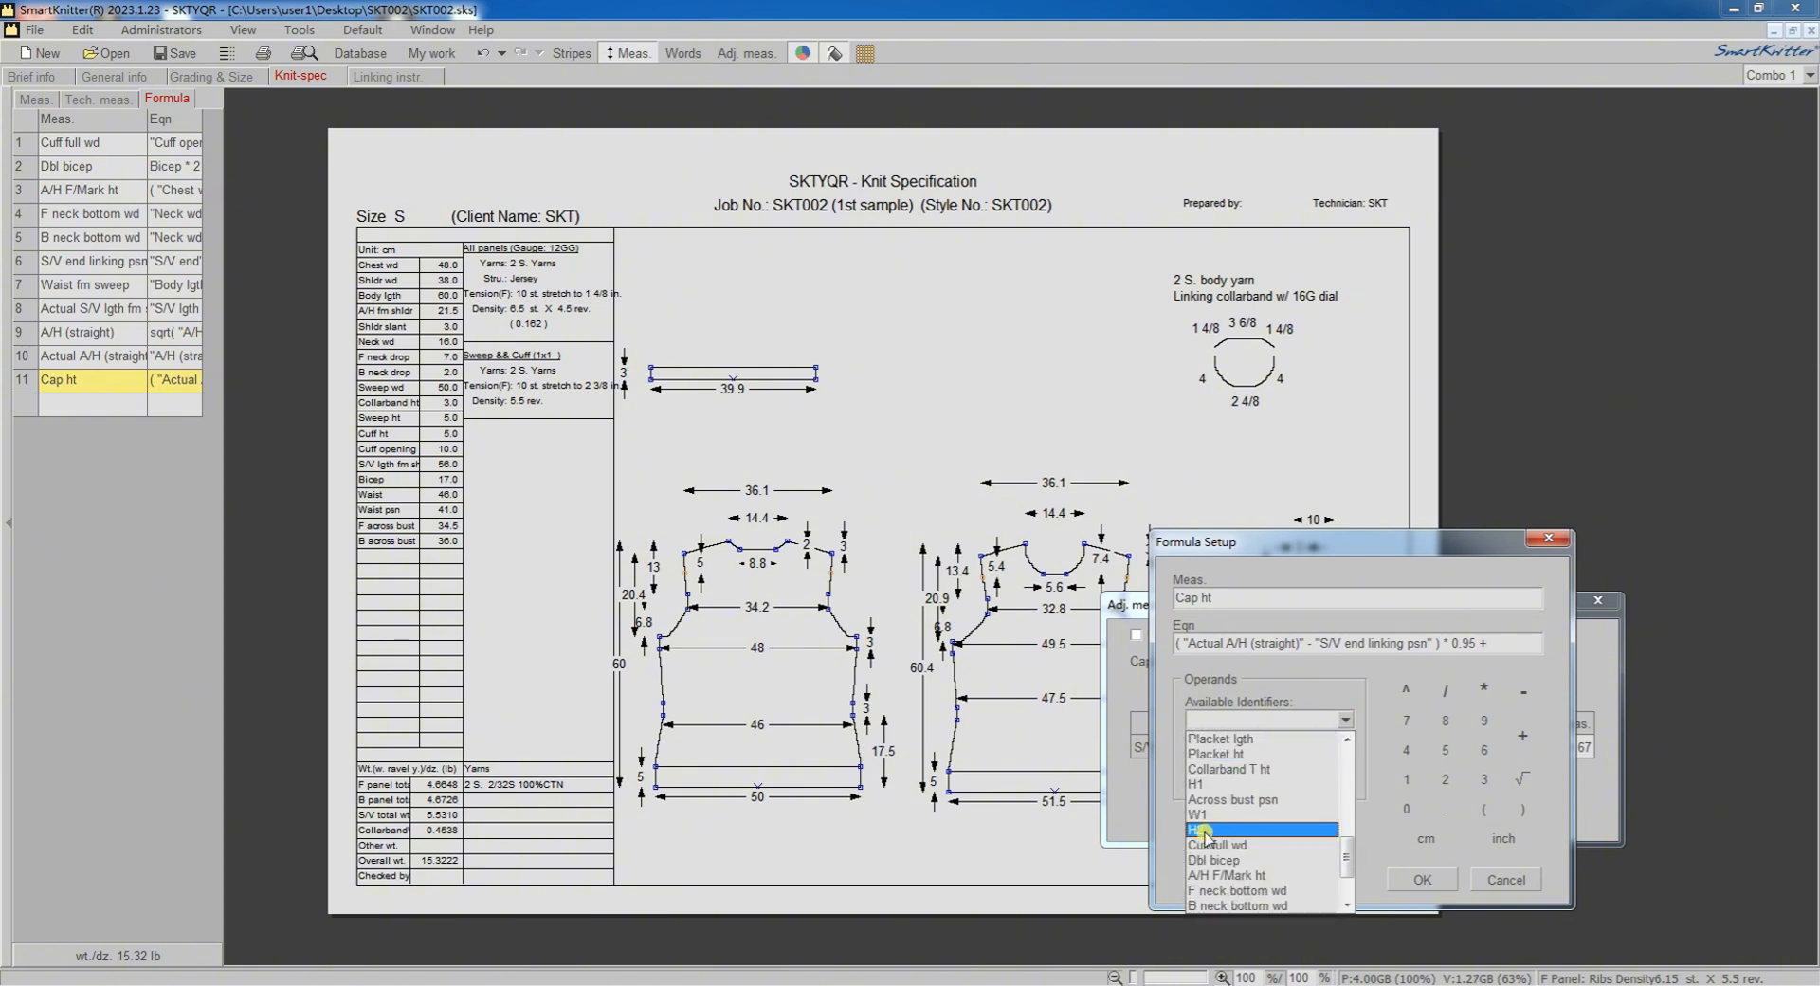
pyautogui.click(1257, 831)
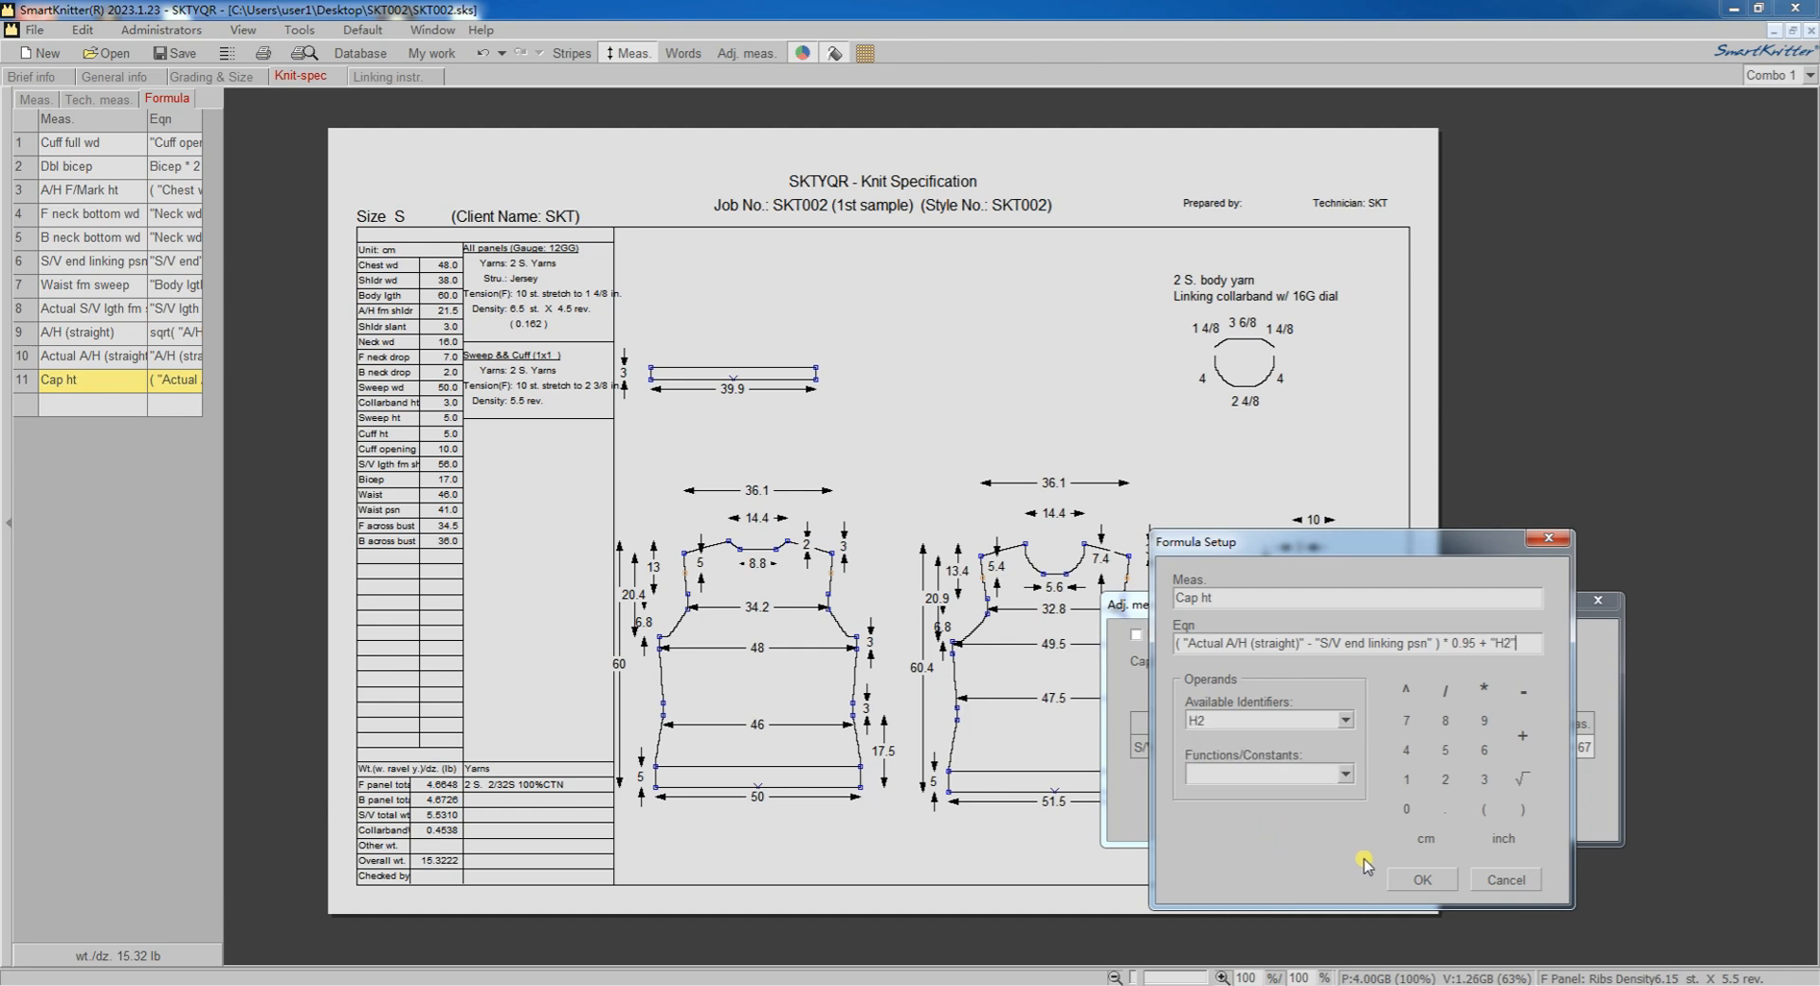
pyautogui.click(1418, 883)
pyautogui.click(1364, 595)
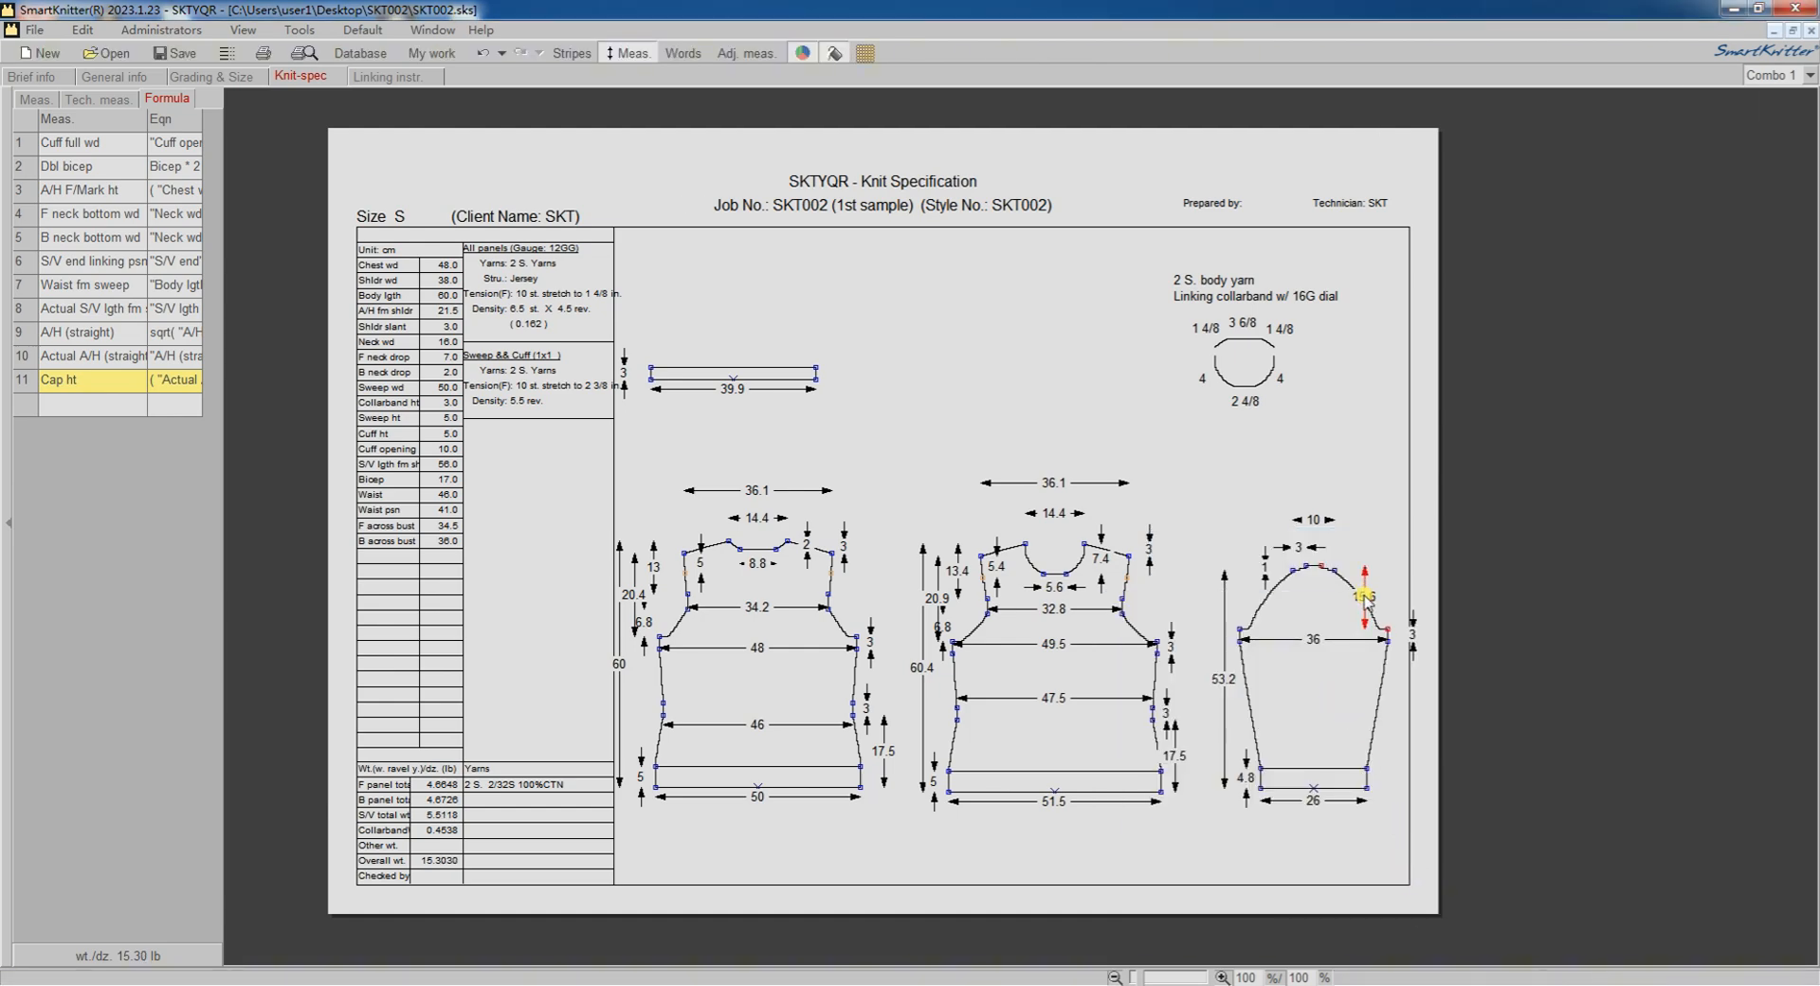
# Step: Replace the sleeve's overall length dimension with a vertical S/V lgth fm shldr measurement from the new cap-top node to the cuff's lower corner
pyautogui.click(1226, 680)
pyautogui.rightClick(1225, 680)
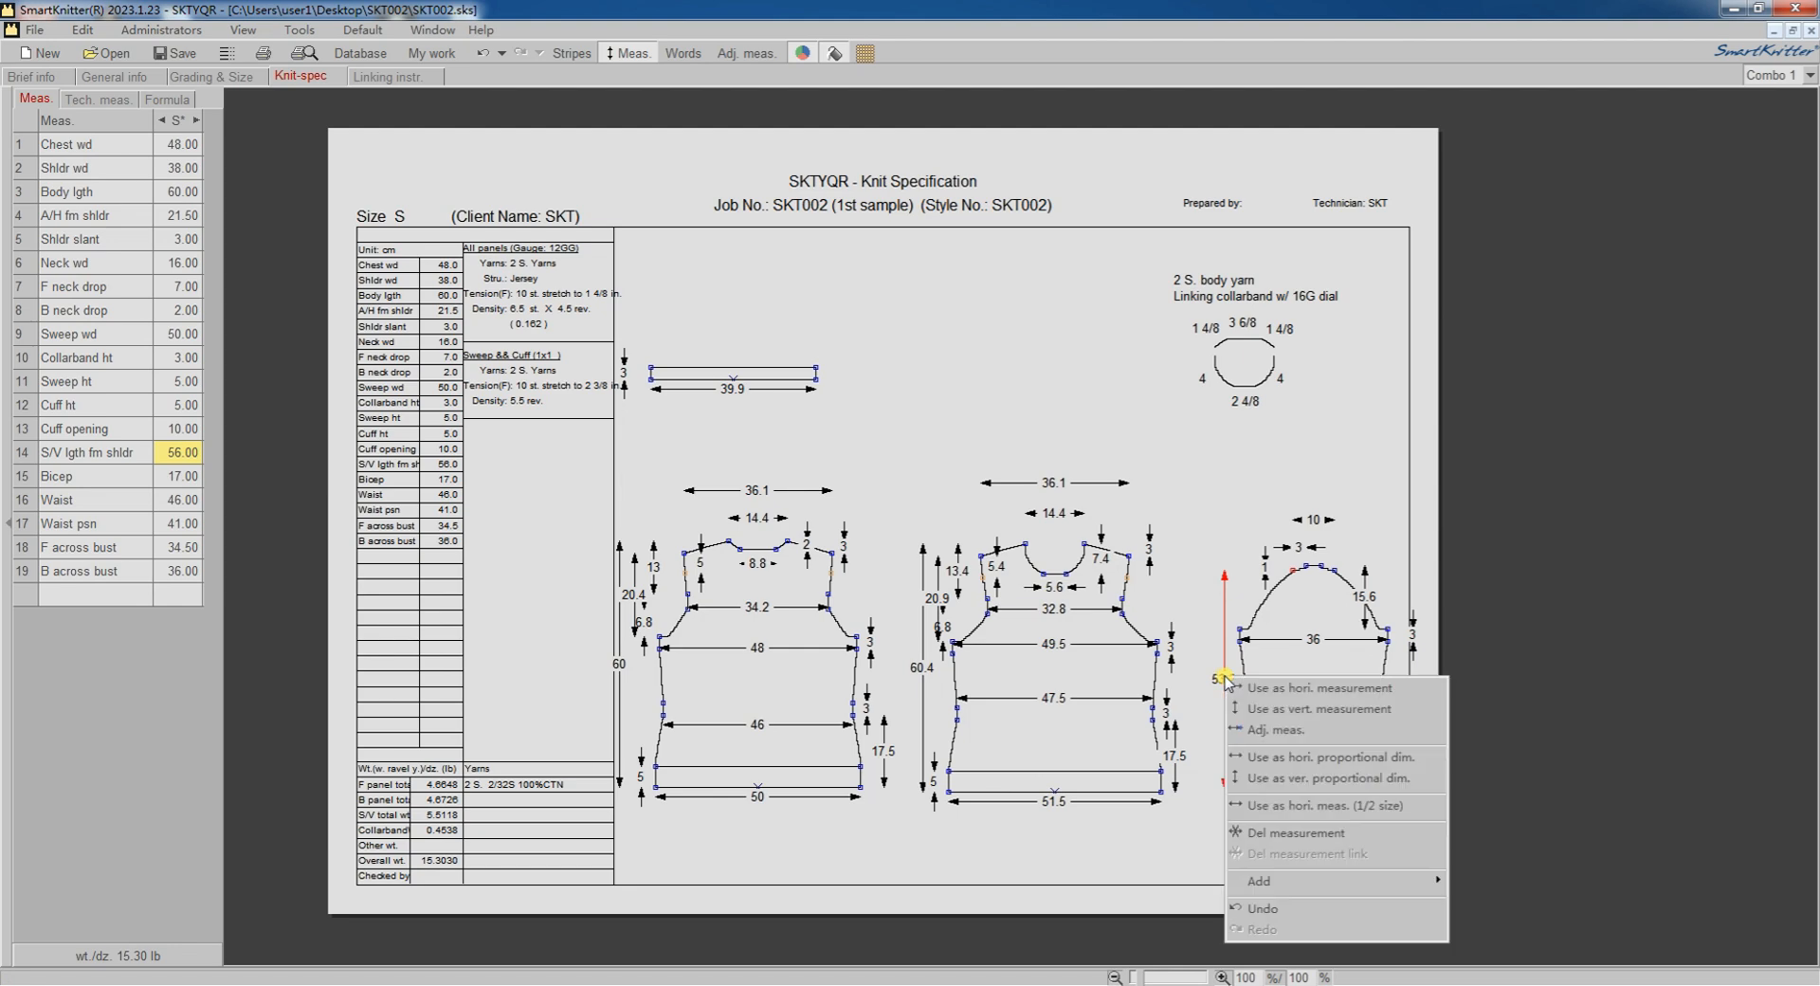
pyautogui.click(1266, 840)
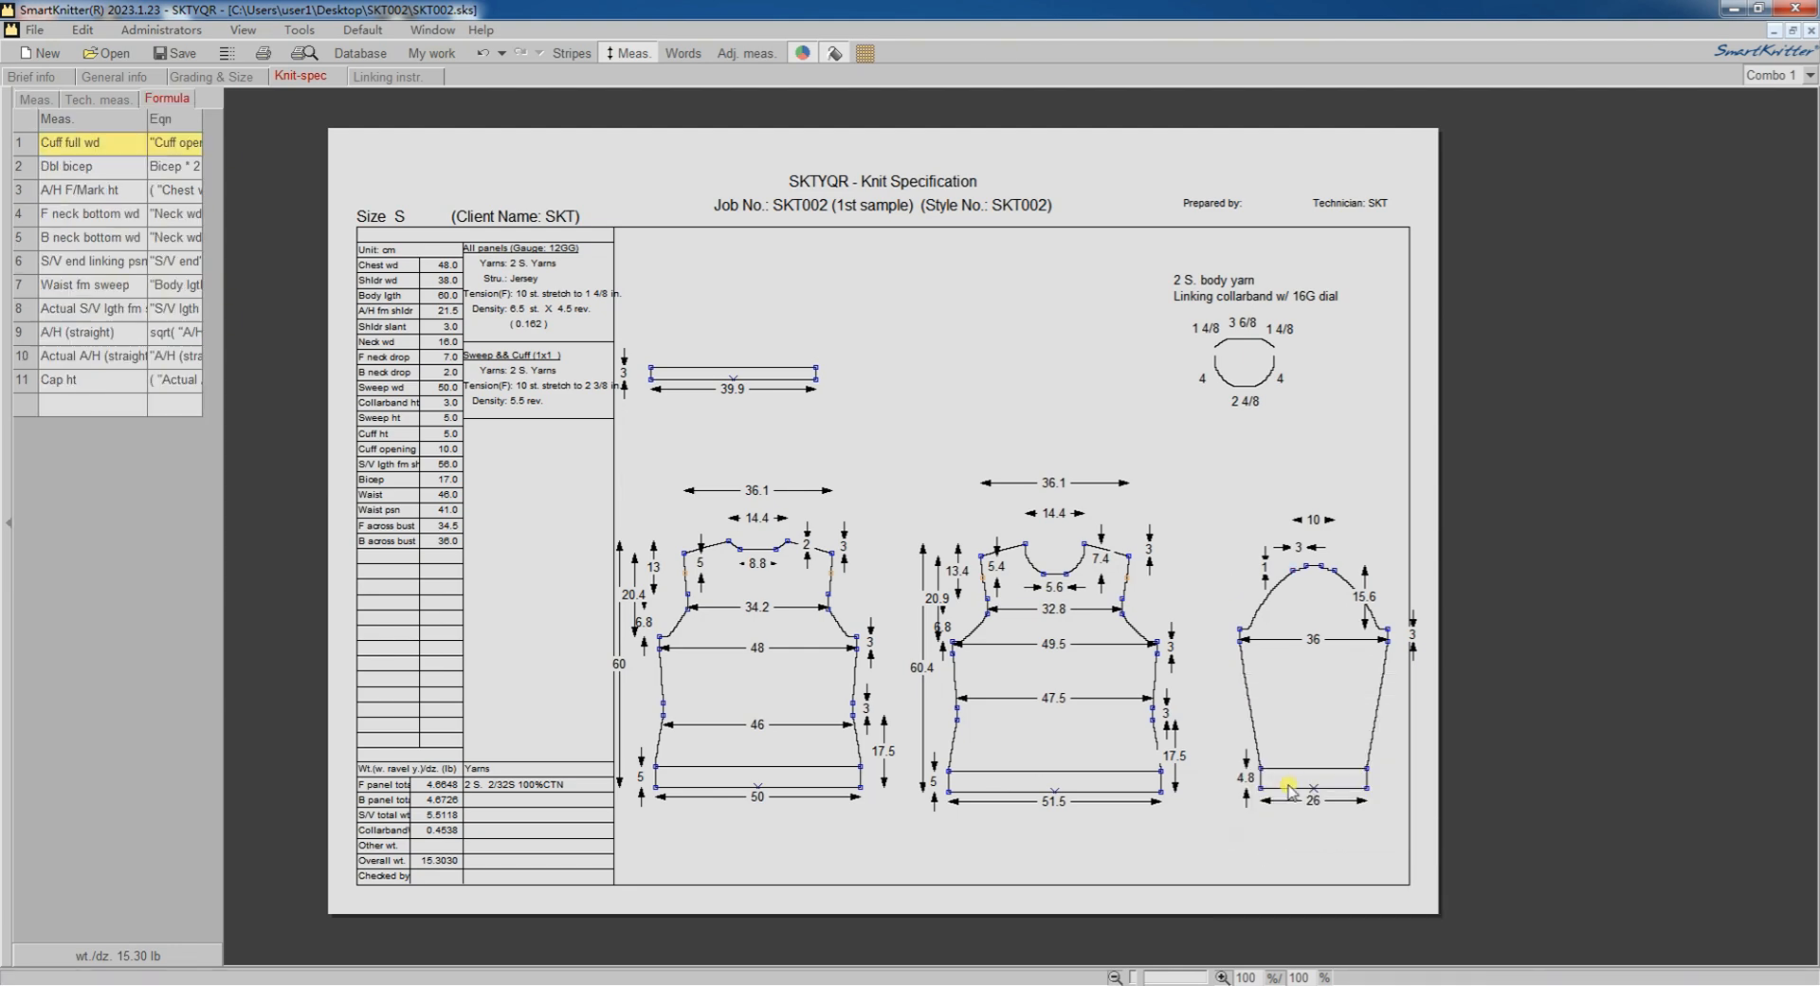
pyautogui.rightClick(1307, 574)
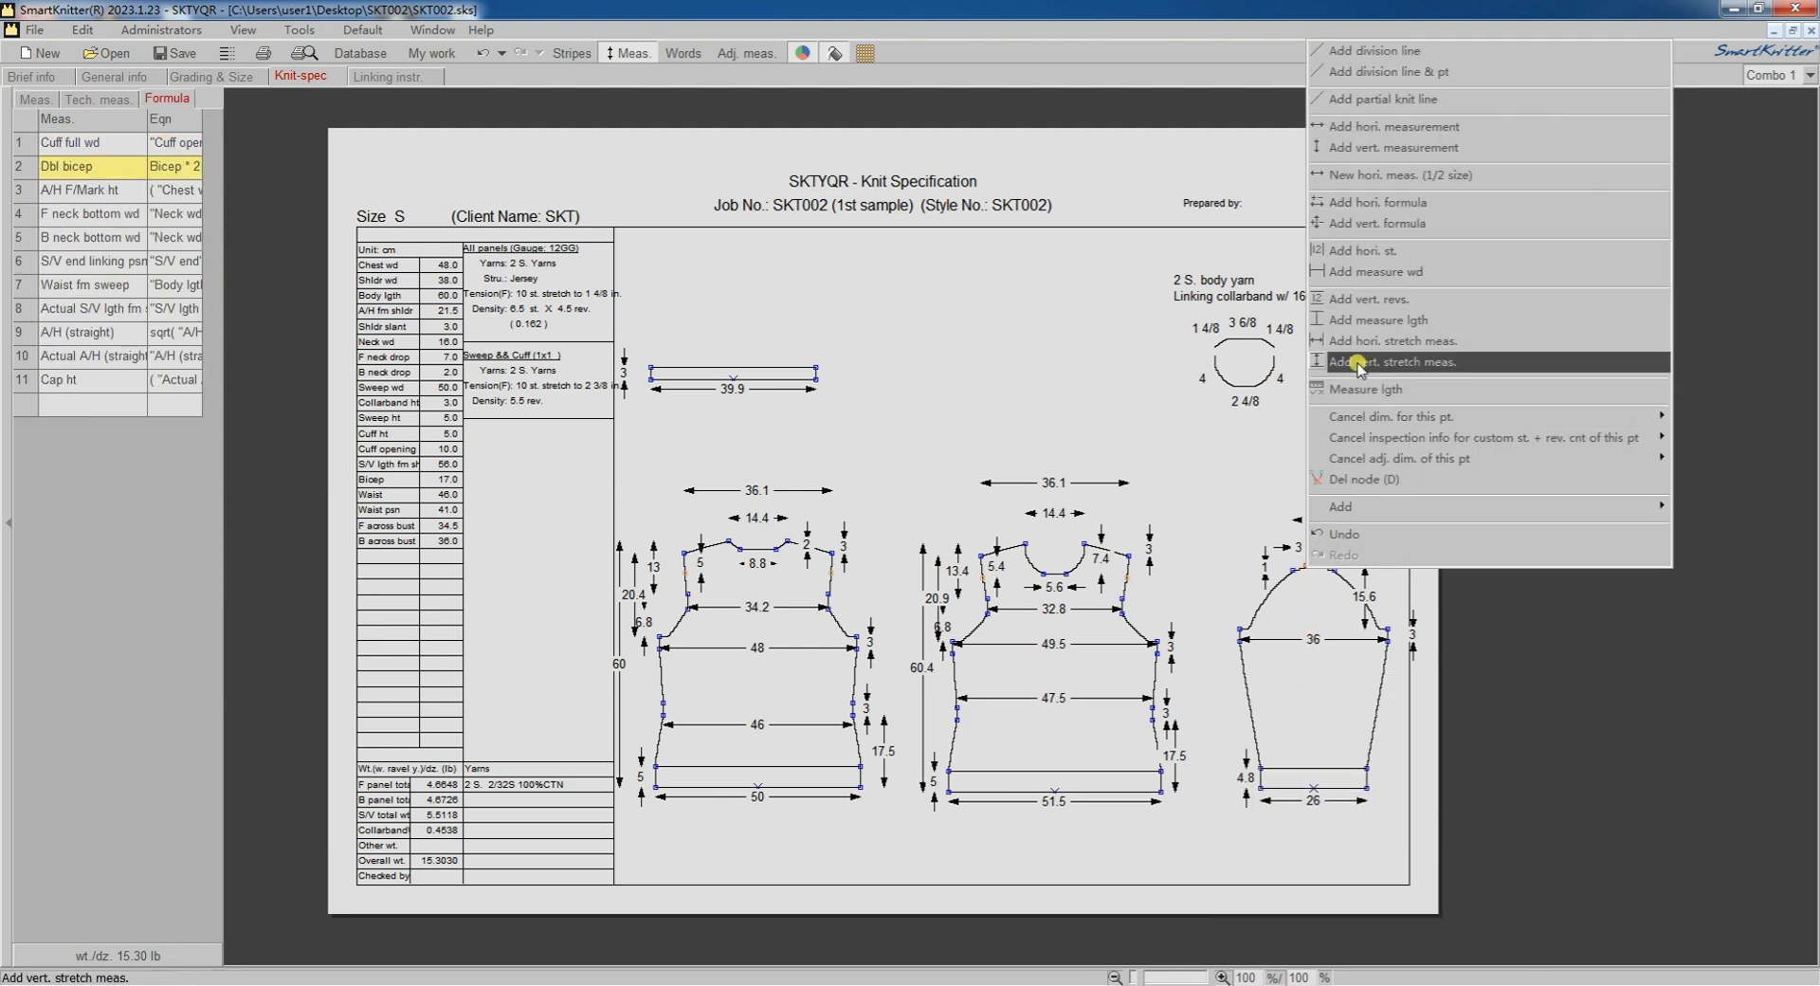
pyautogui.click(1358, 150)
pyautogui.click(1264, 768)
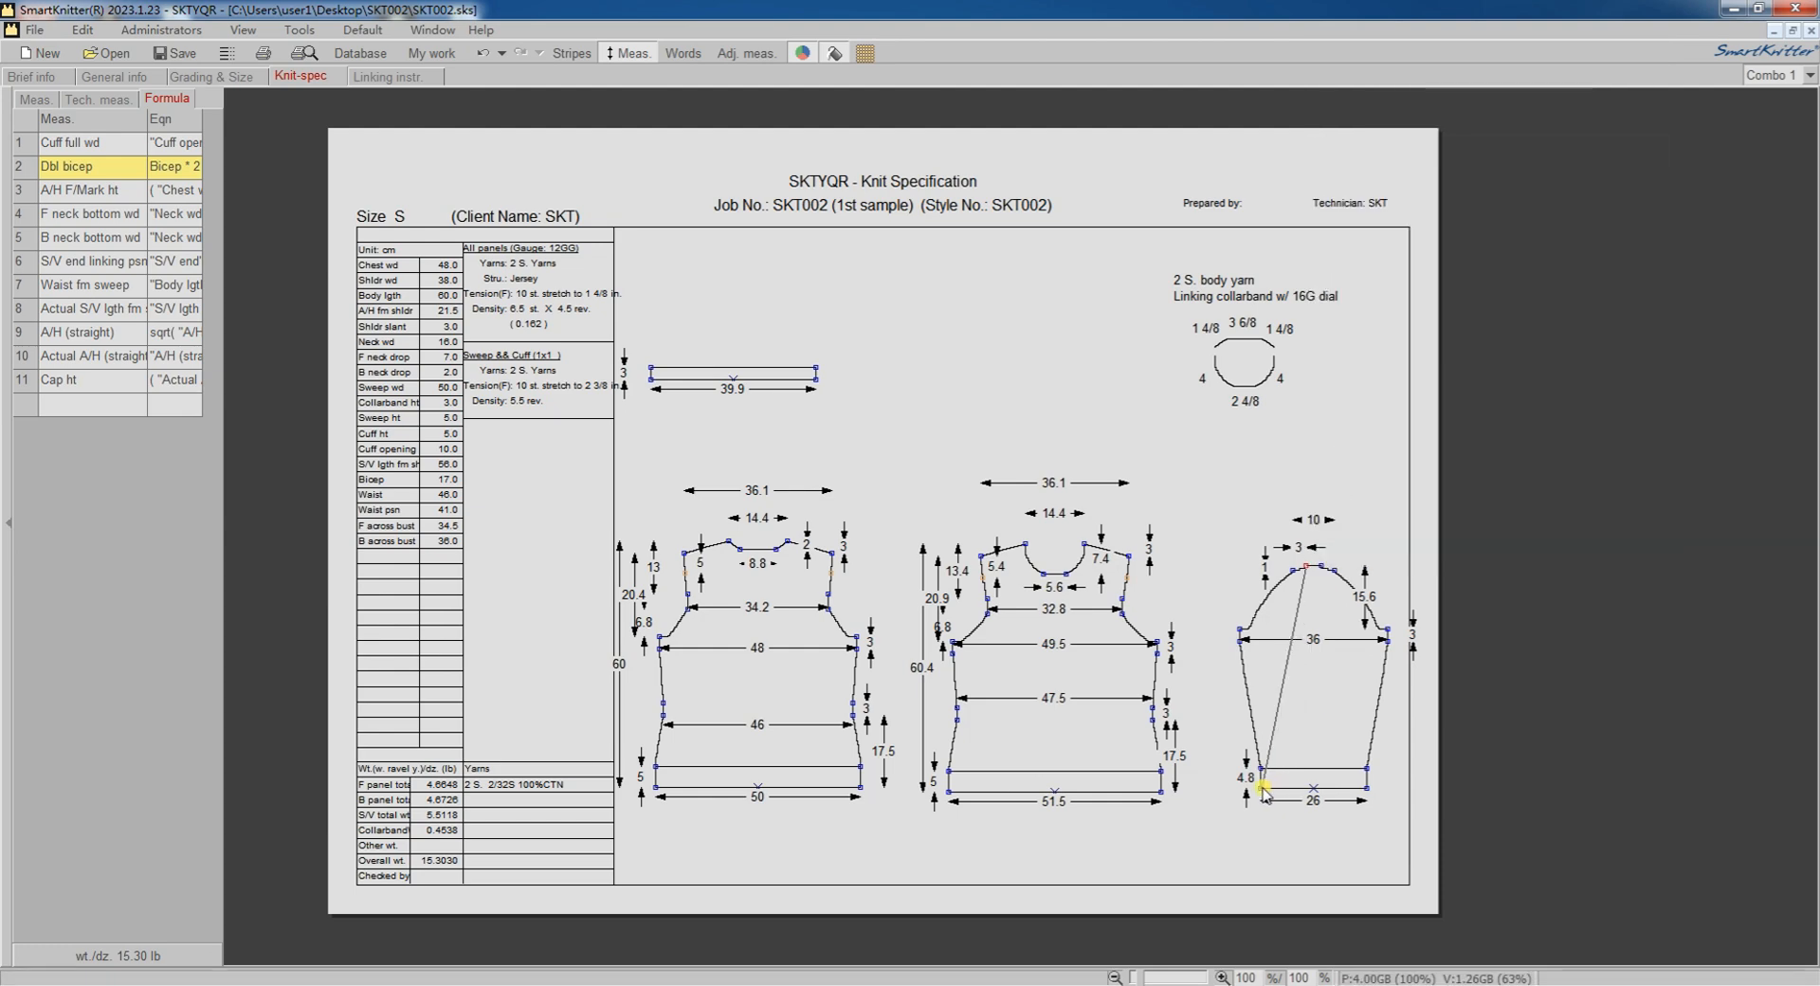
pyautogui.click(1271, 789)
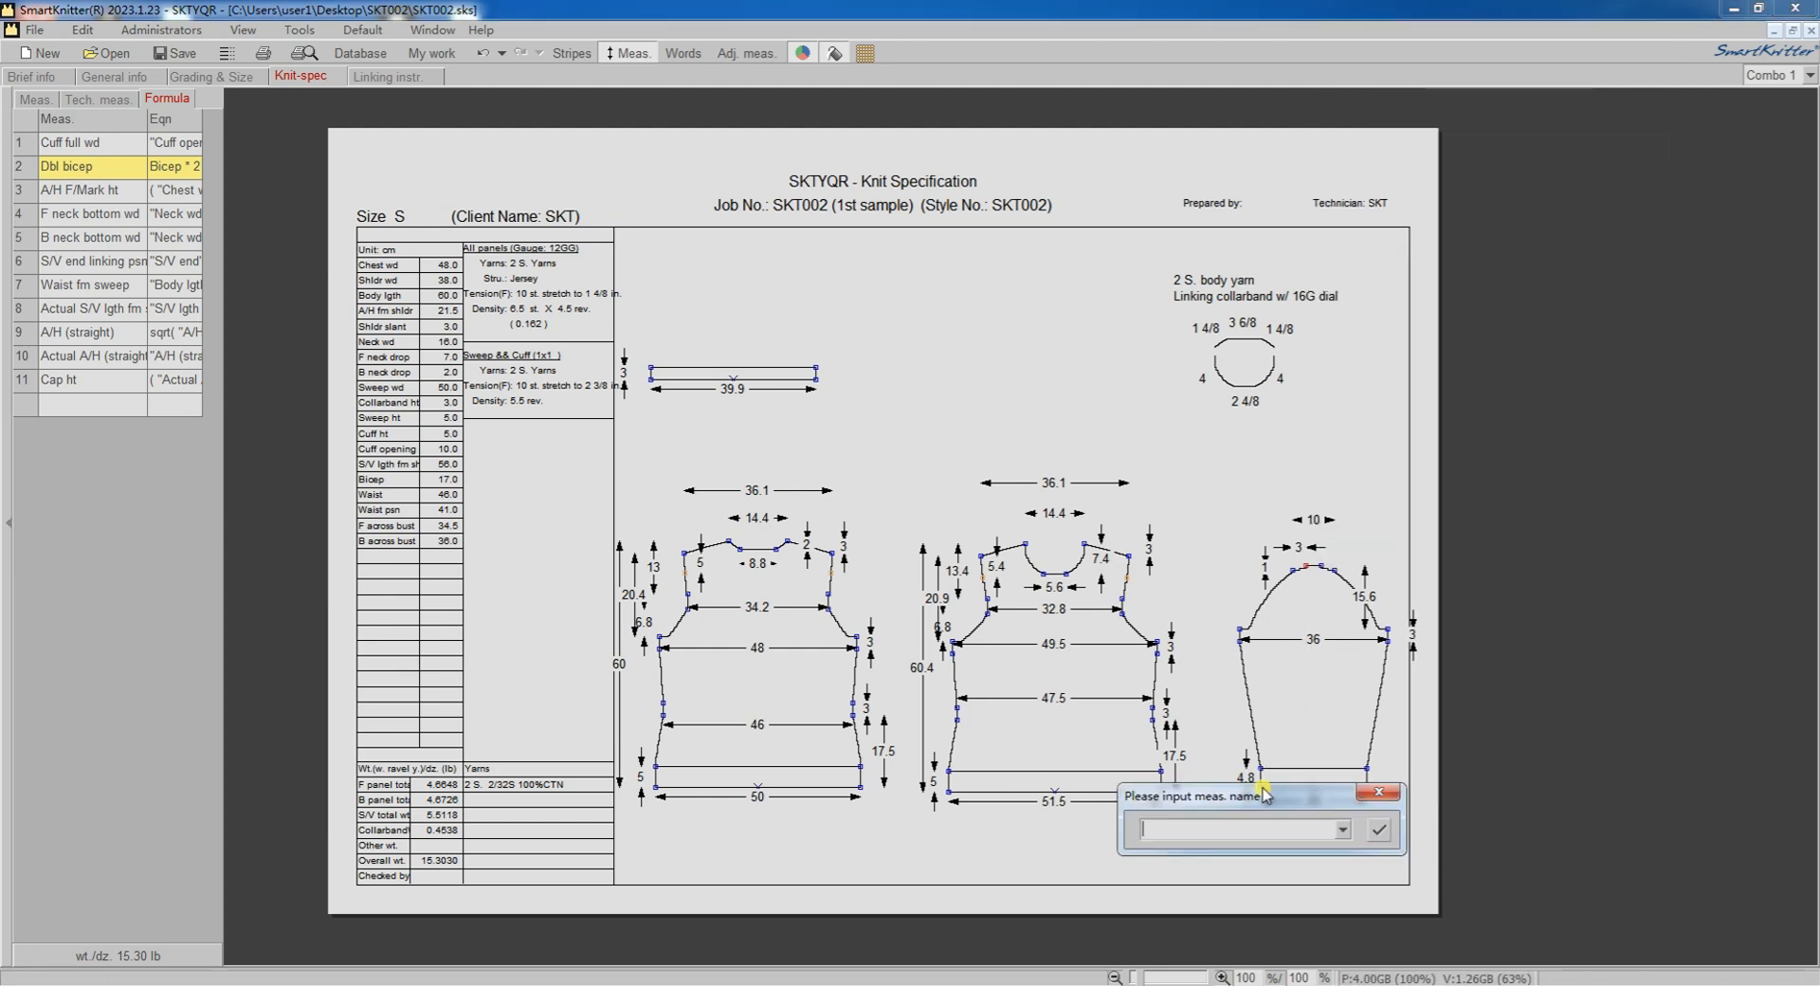
pyautogui.click(1347, 832)
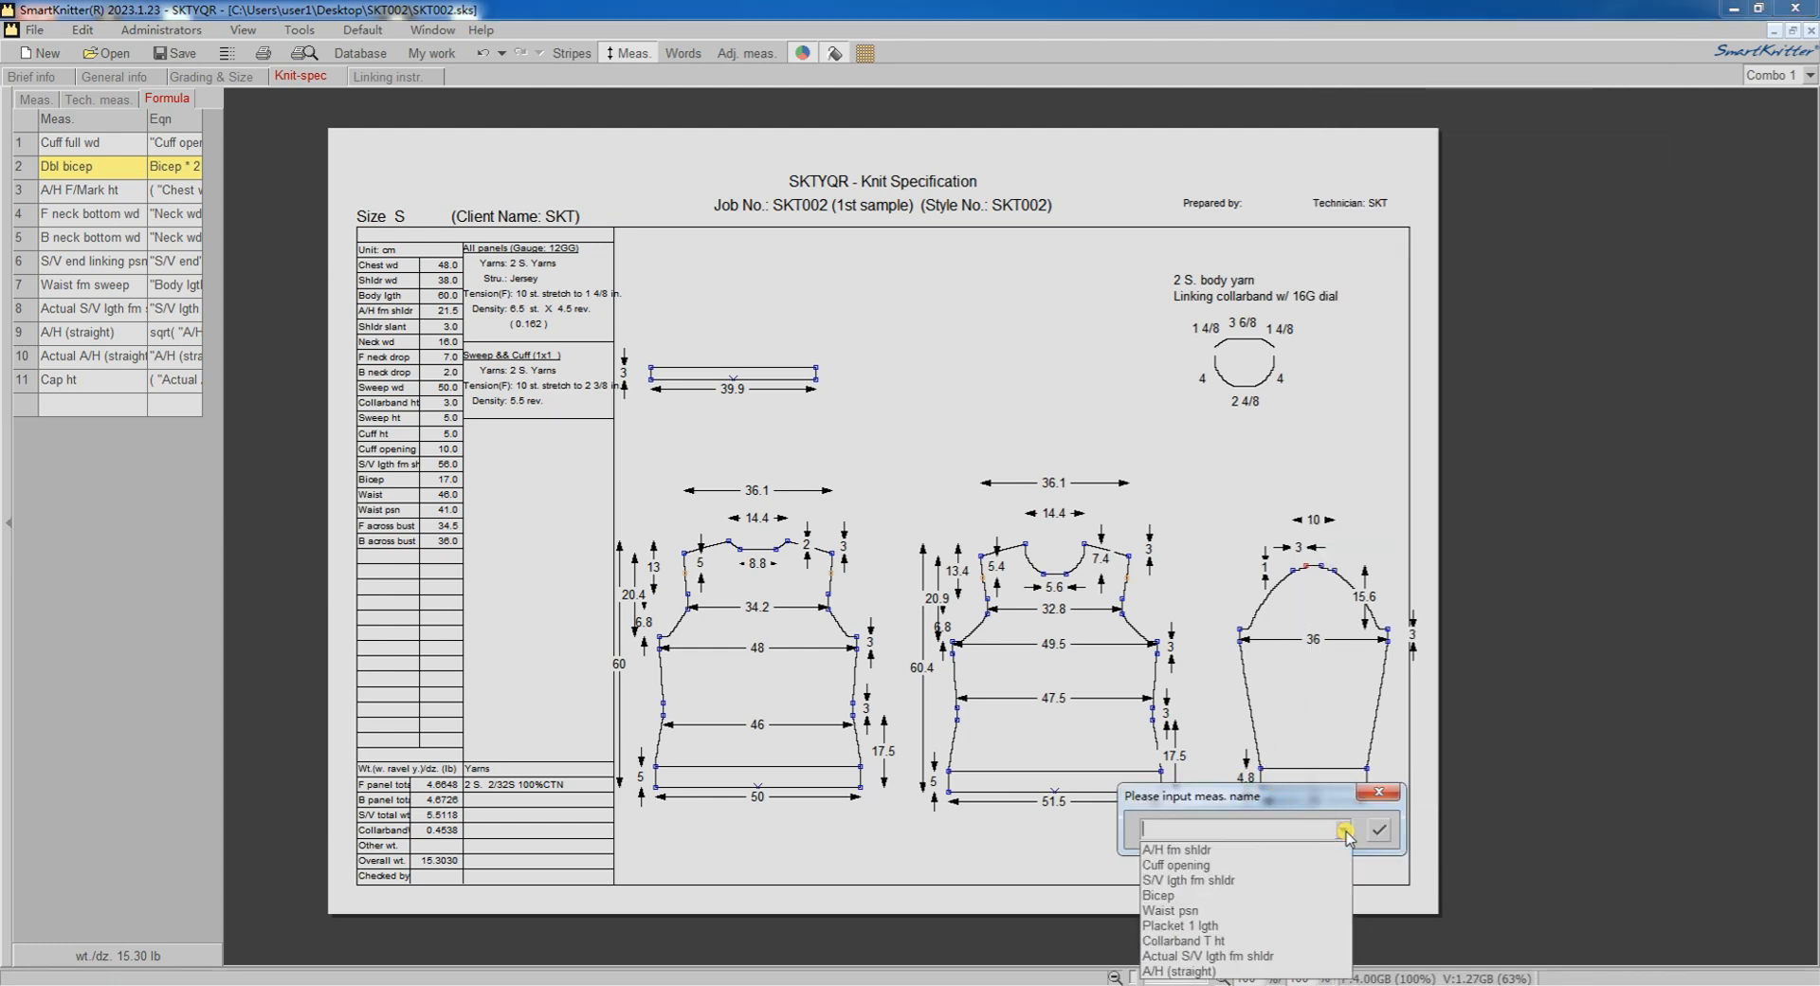
pyautogui.click(1221, 882)
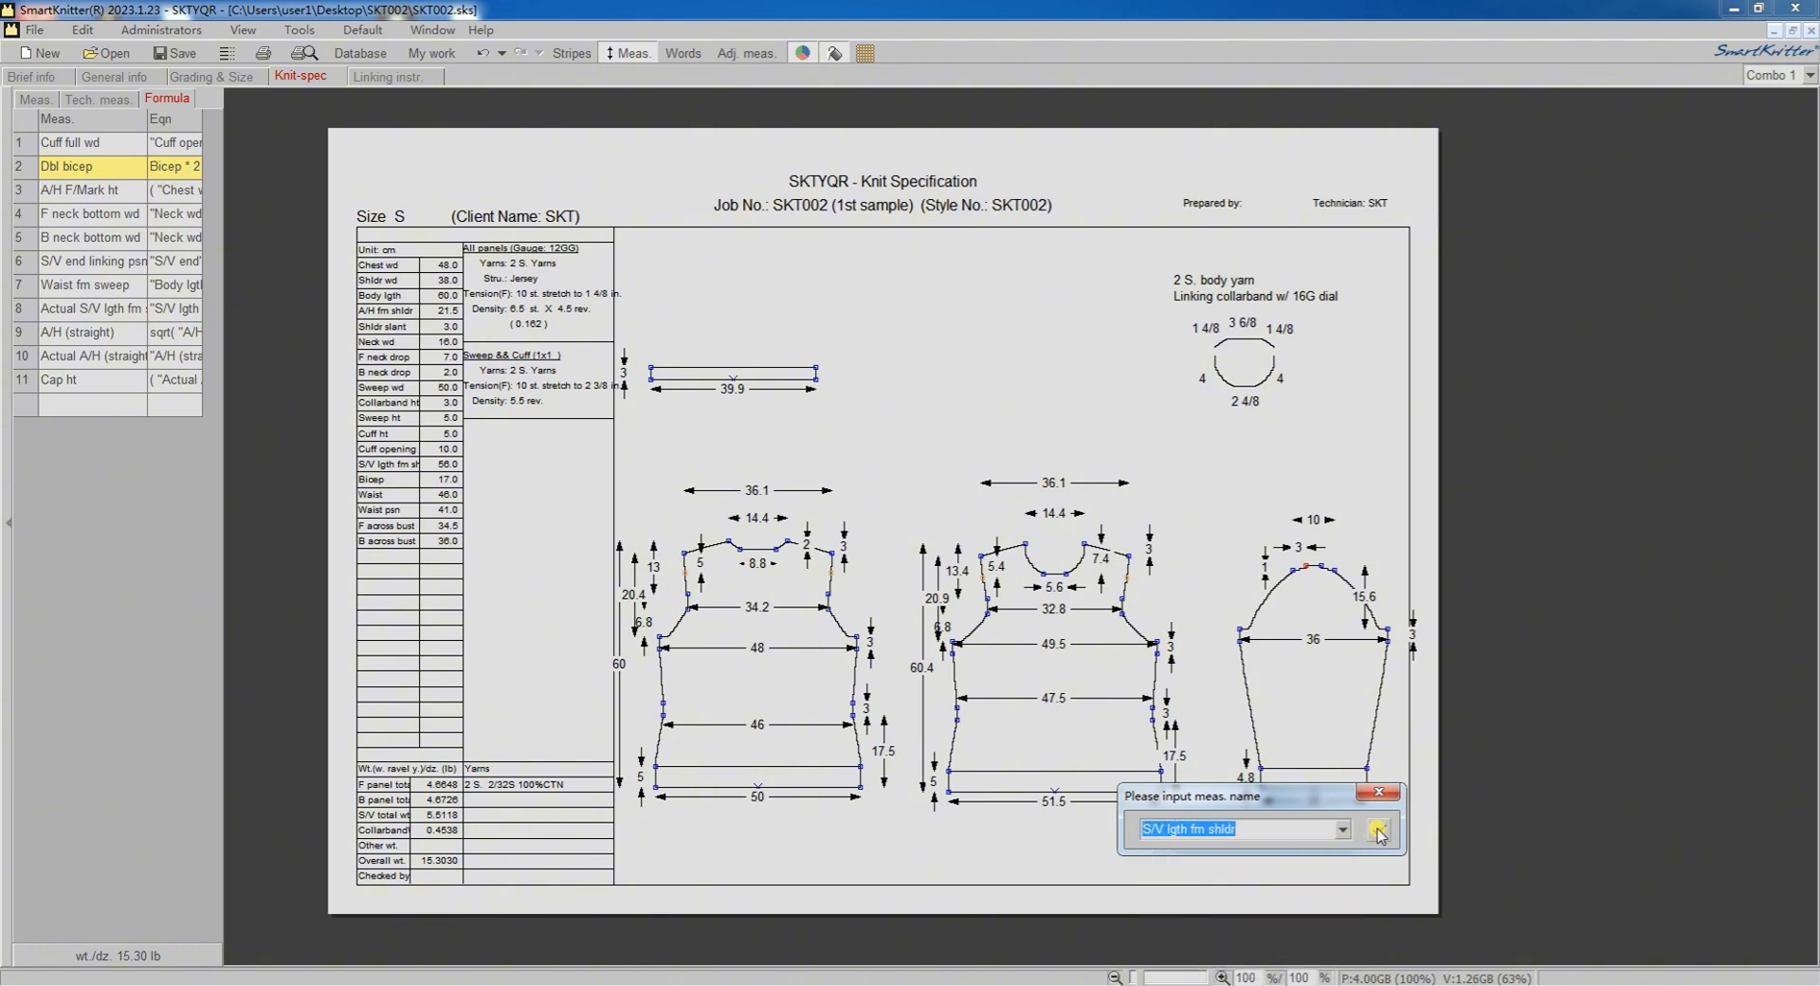
pyautogui.click(1380, 829)
# Step: Move the sleeve length dimension outside the sleeve outline and set its fixed adjustment ratio to 0.95
pyautogui.click(1252, 675)
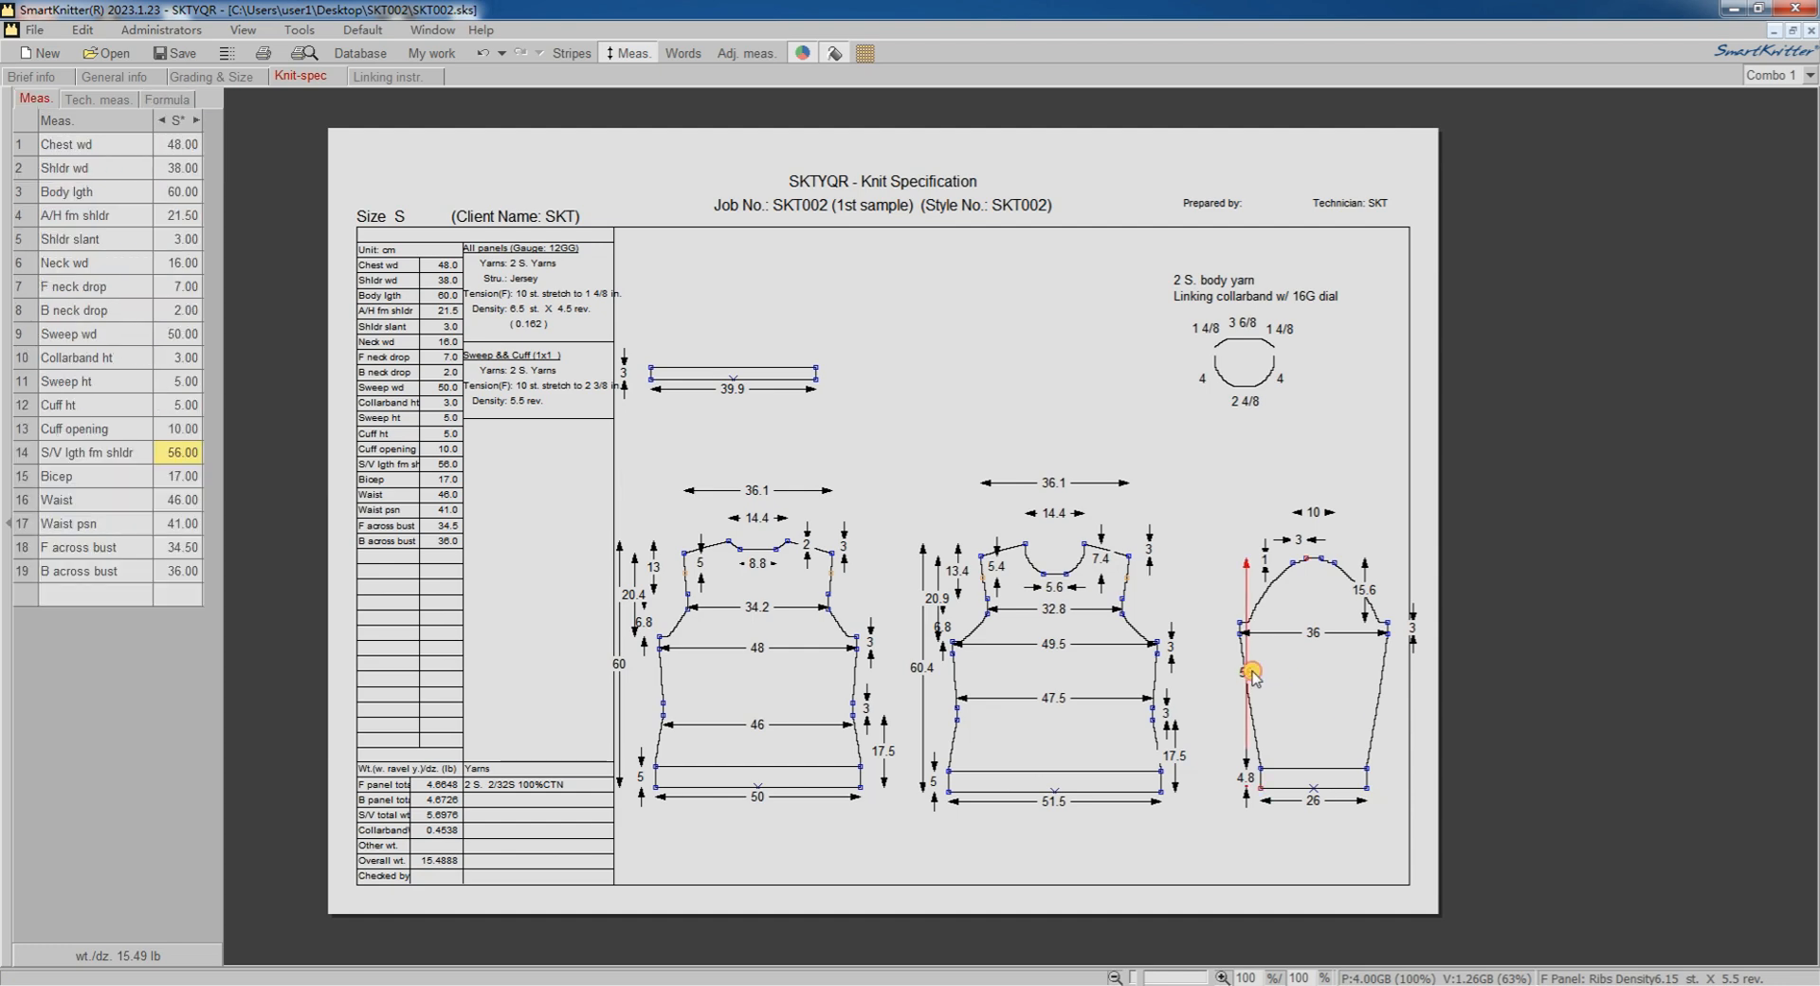
pyautogui.moveTo(1251, 675); pyautogui.dragTo(1224, 676)
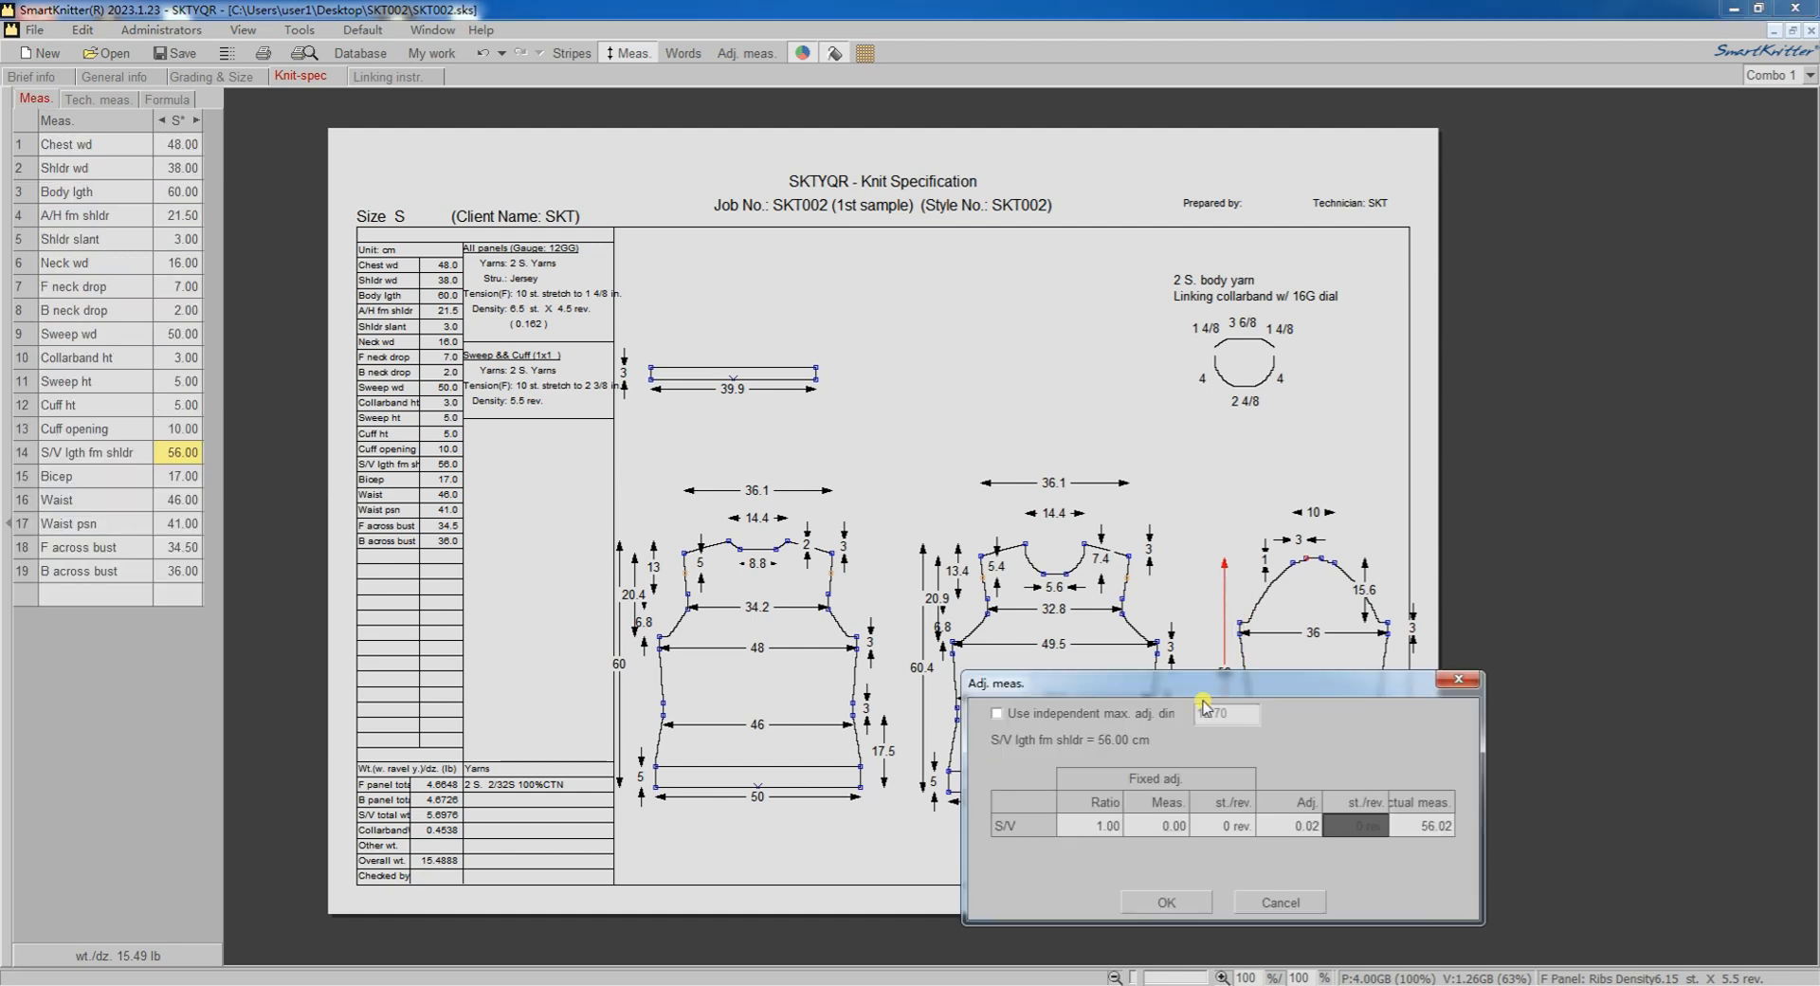
pyautogui.click(1090, 835)
pyautogui.write('0.95')
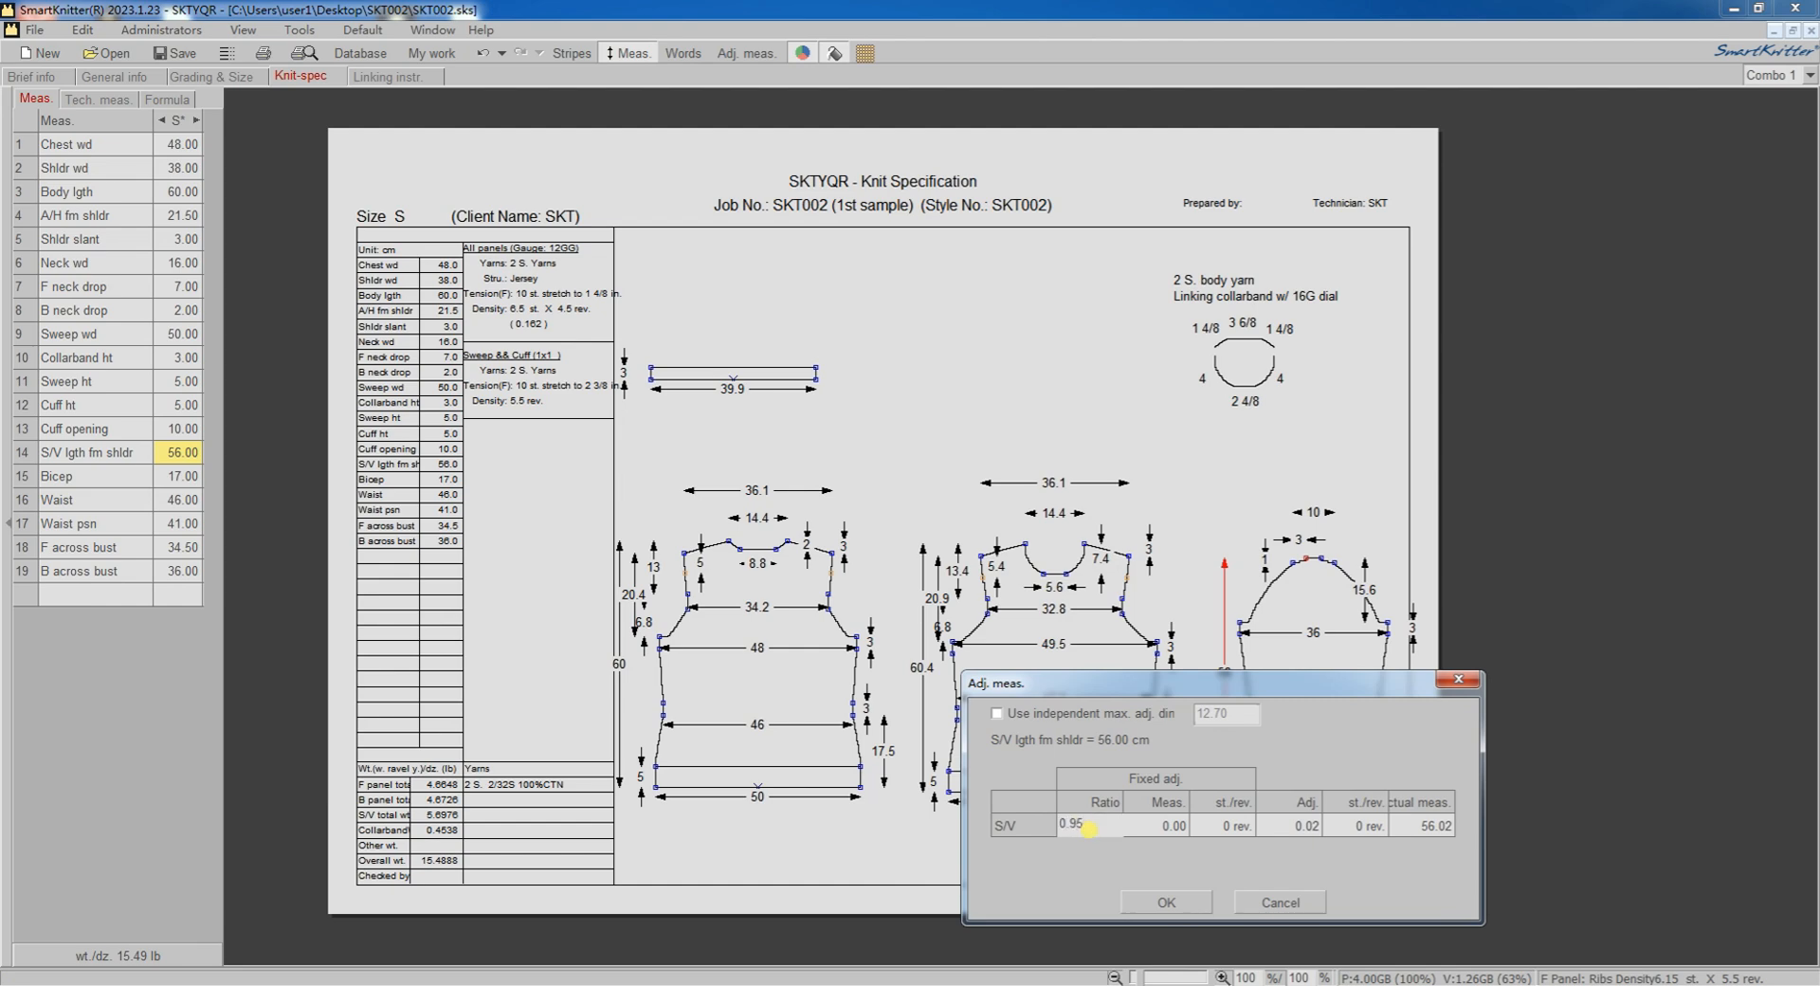
pyautogui.click(1139, 905)
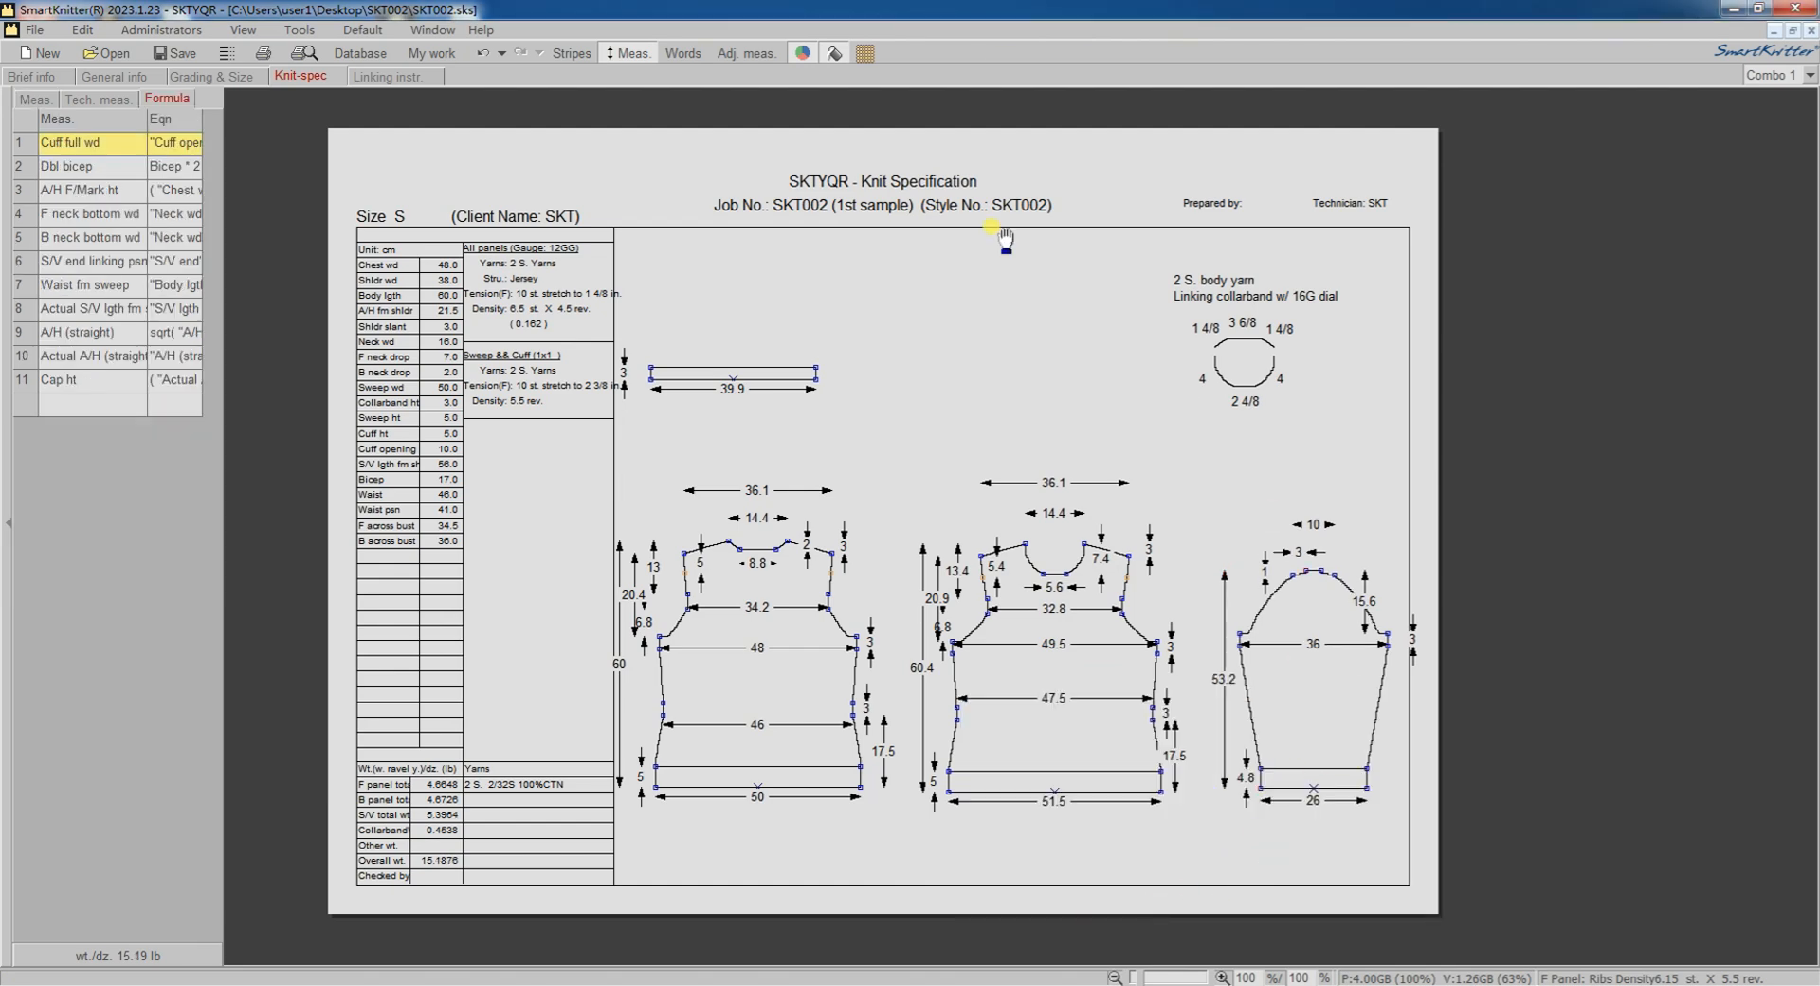
# Step: Show the measurement adjustments, cancel all adjustment dimensions of all panels and trims, and hide the adjustments again
pyautogui.click(746, 53)
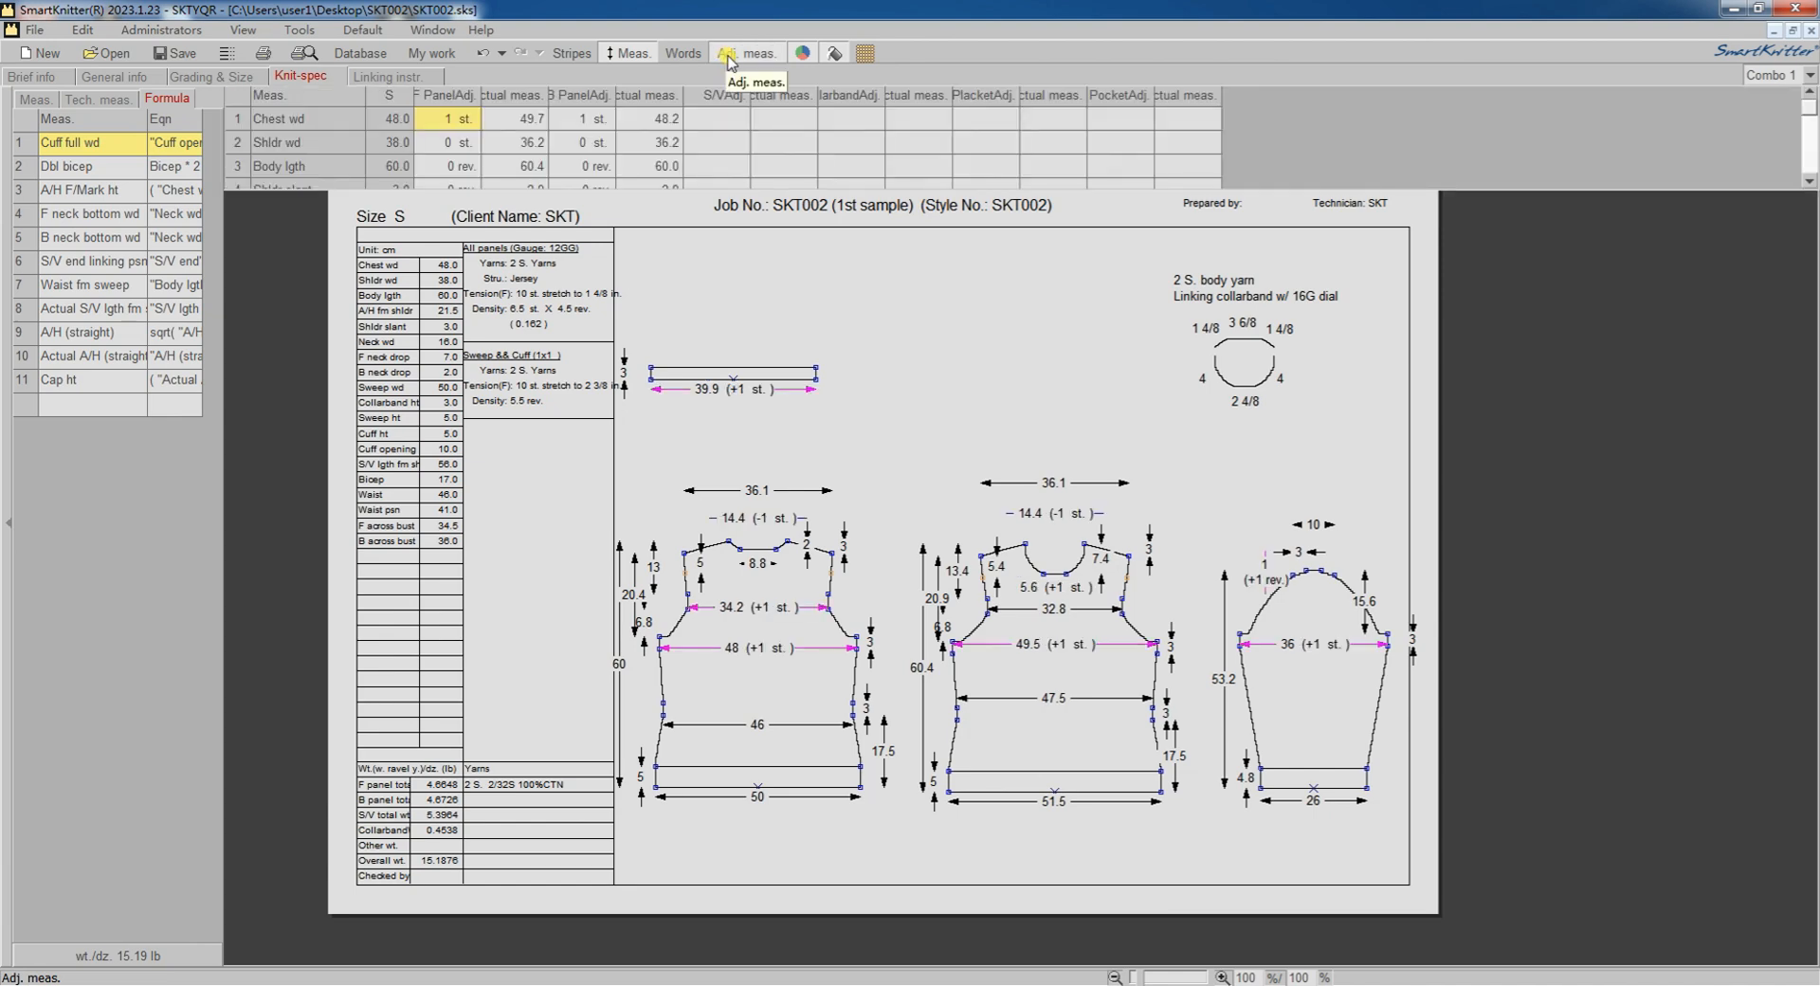
pyautogui.rightClick(982, 290)
pyautogui.moveTo(1253, 343)
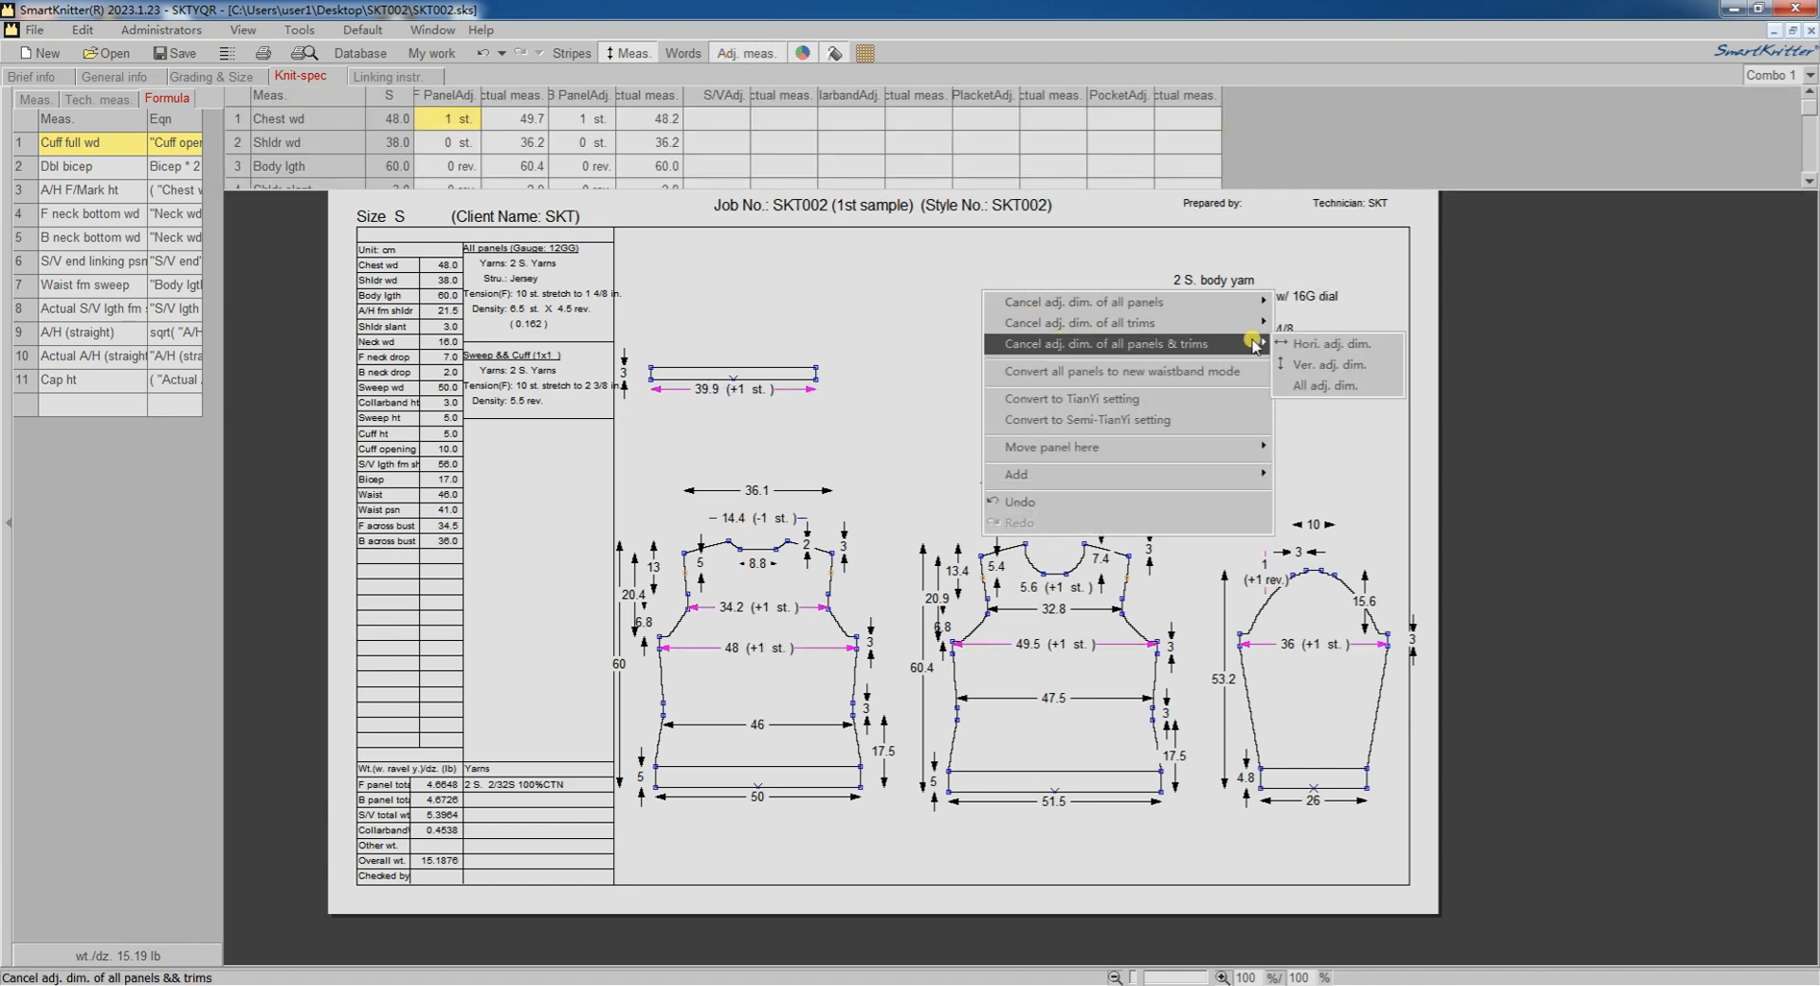
pyautogui.click(1318, 386)
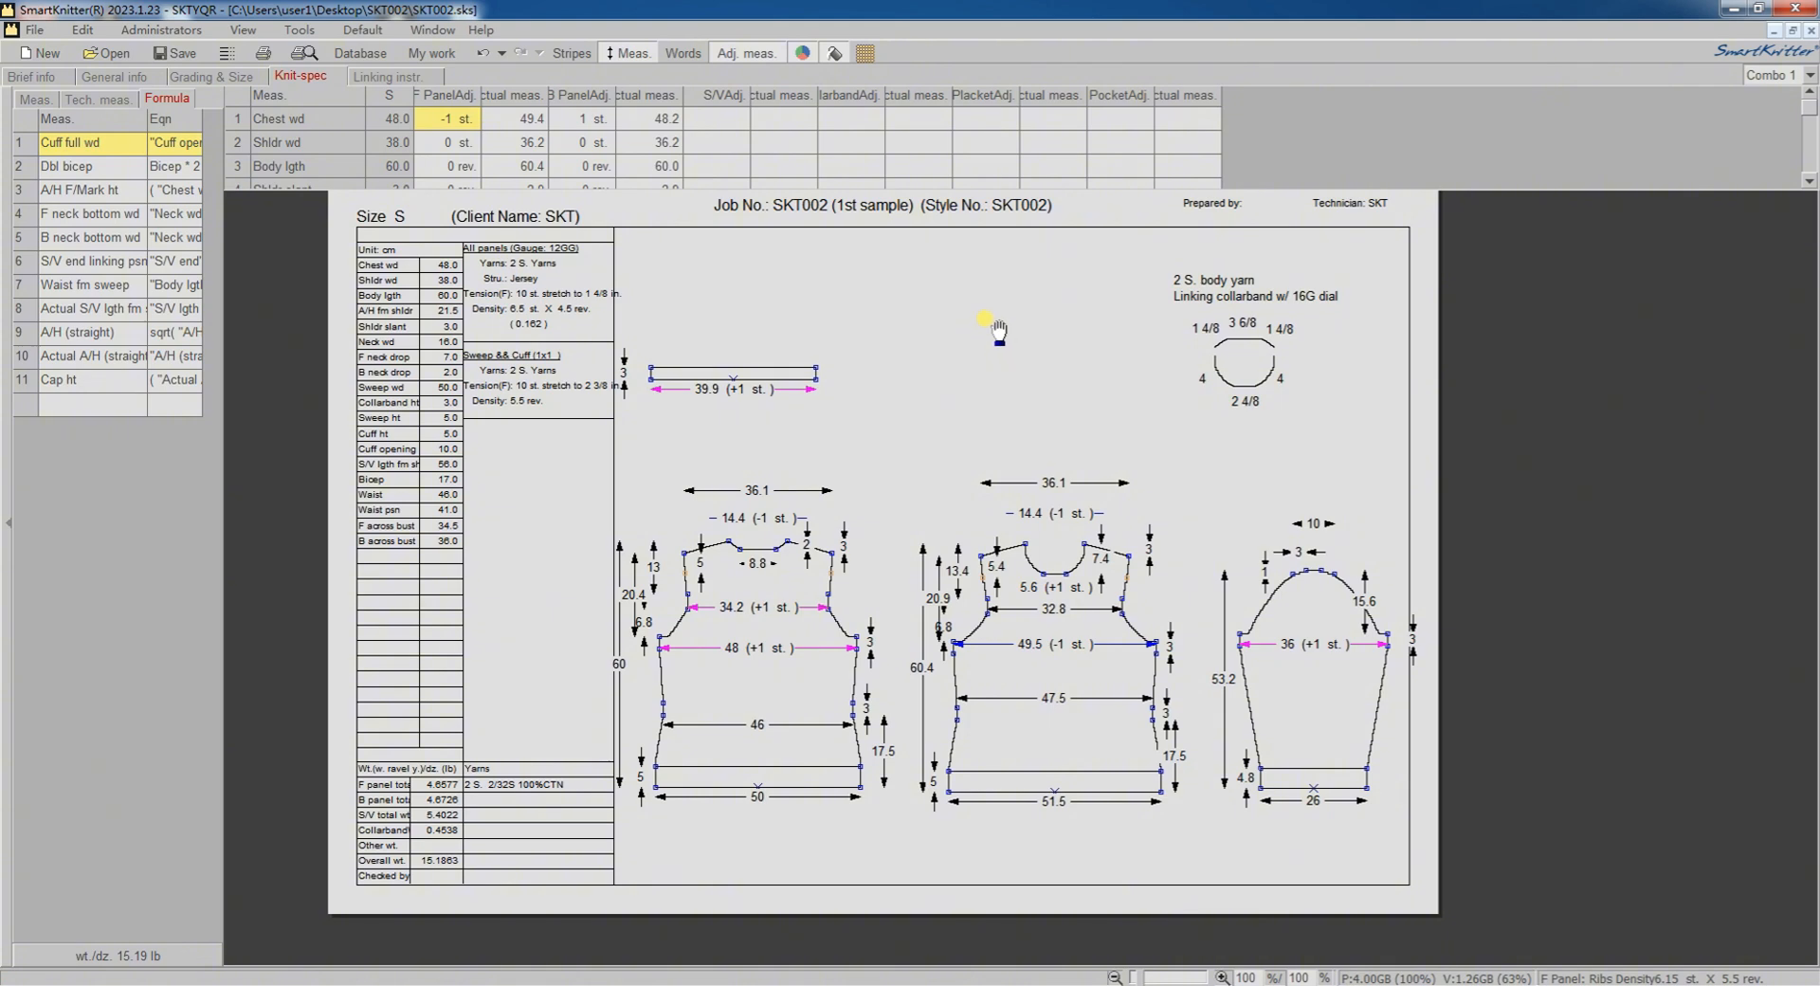
pyautogui.click(746, 53)
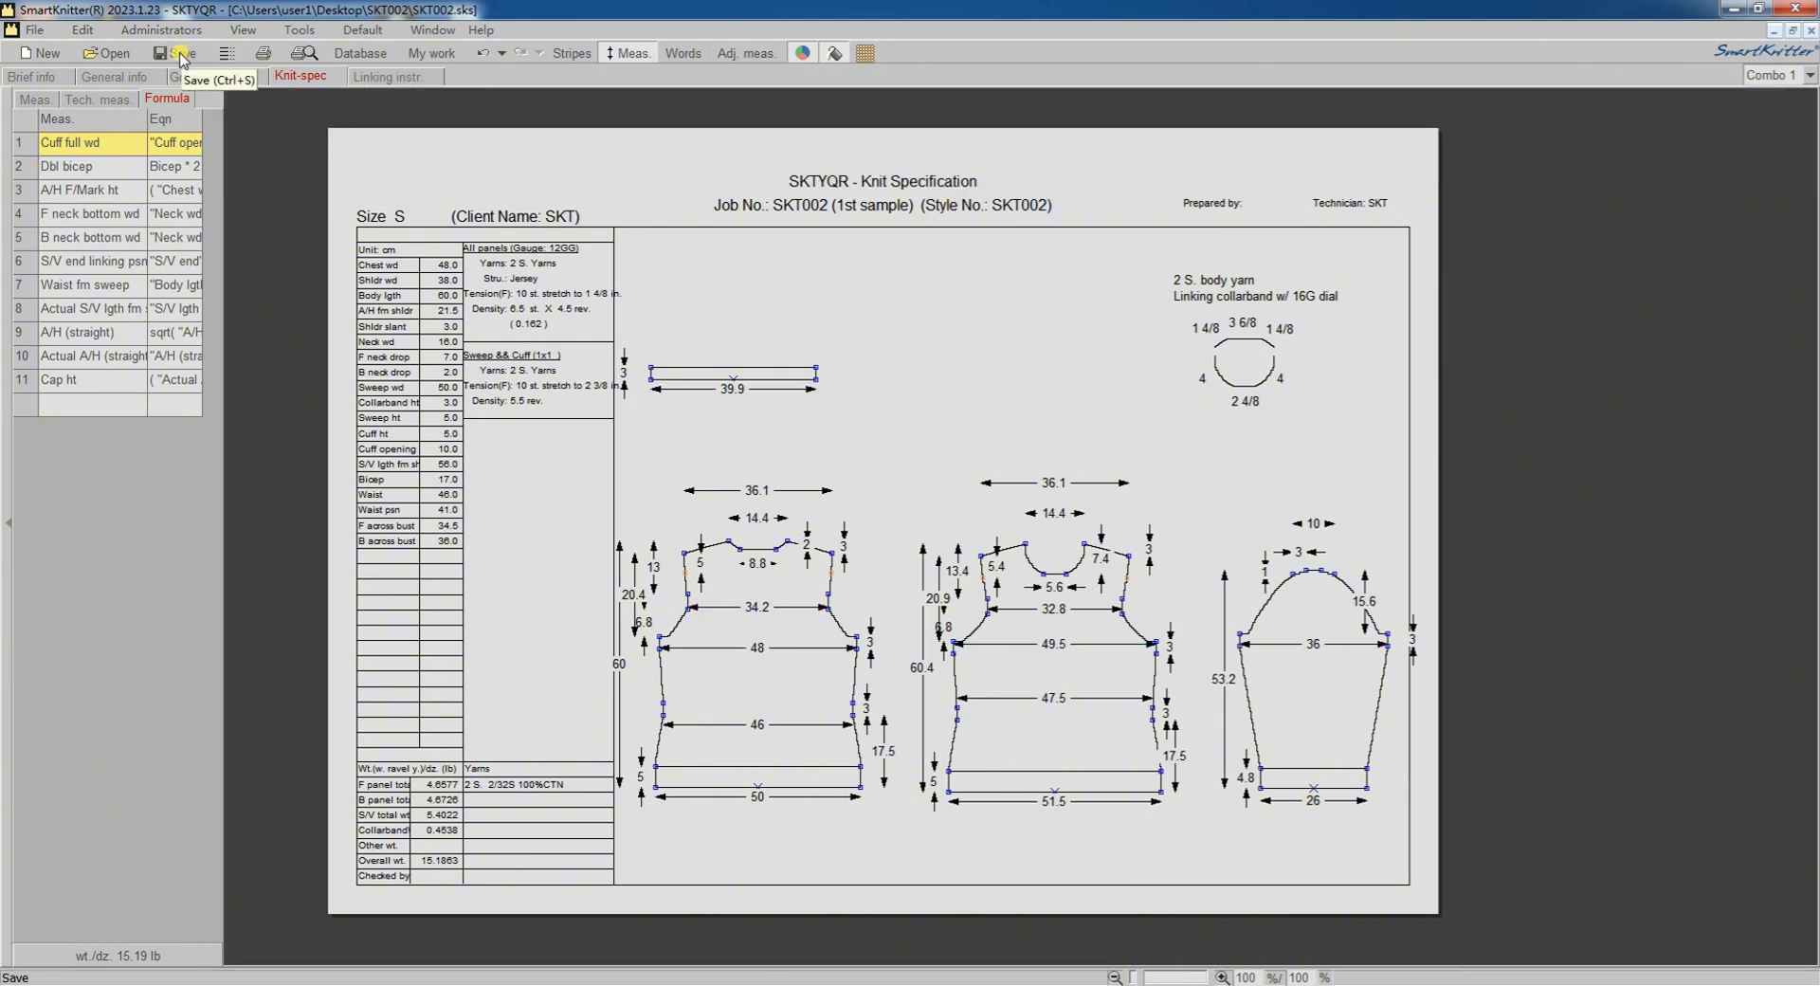
# Step: Show the knitting instructions and apply Same on F+B panels to the back panel's 28-rev. sweep rib segment
pyautogui.click(682, 53)
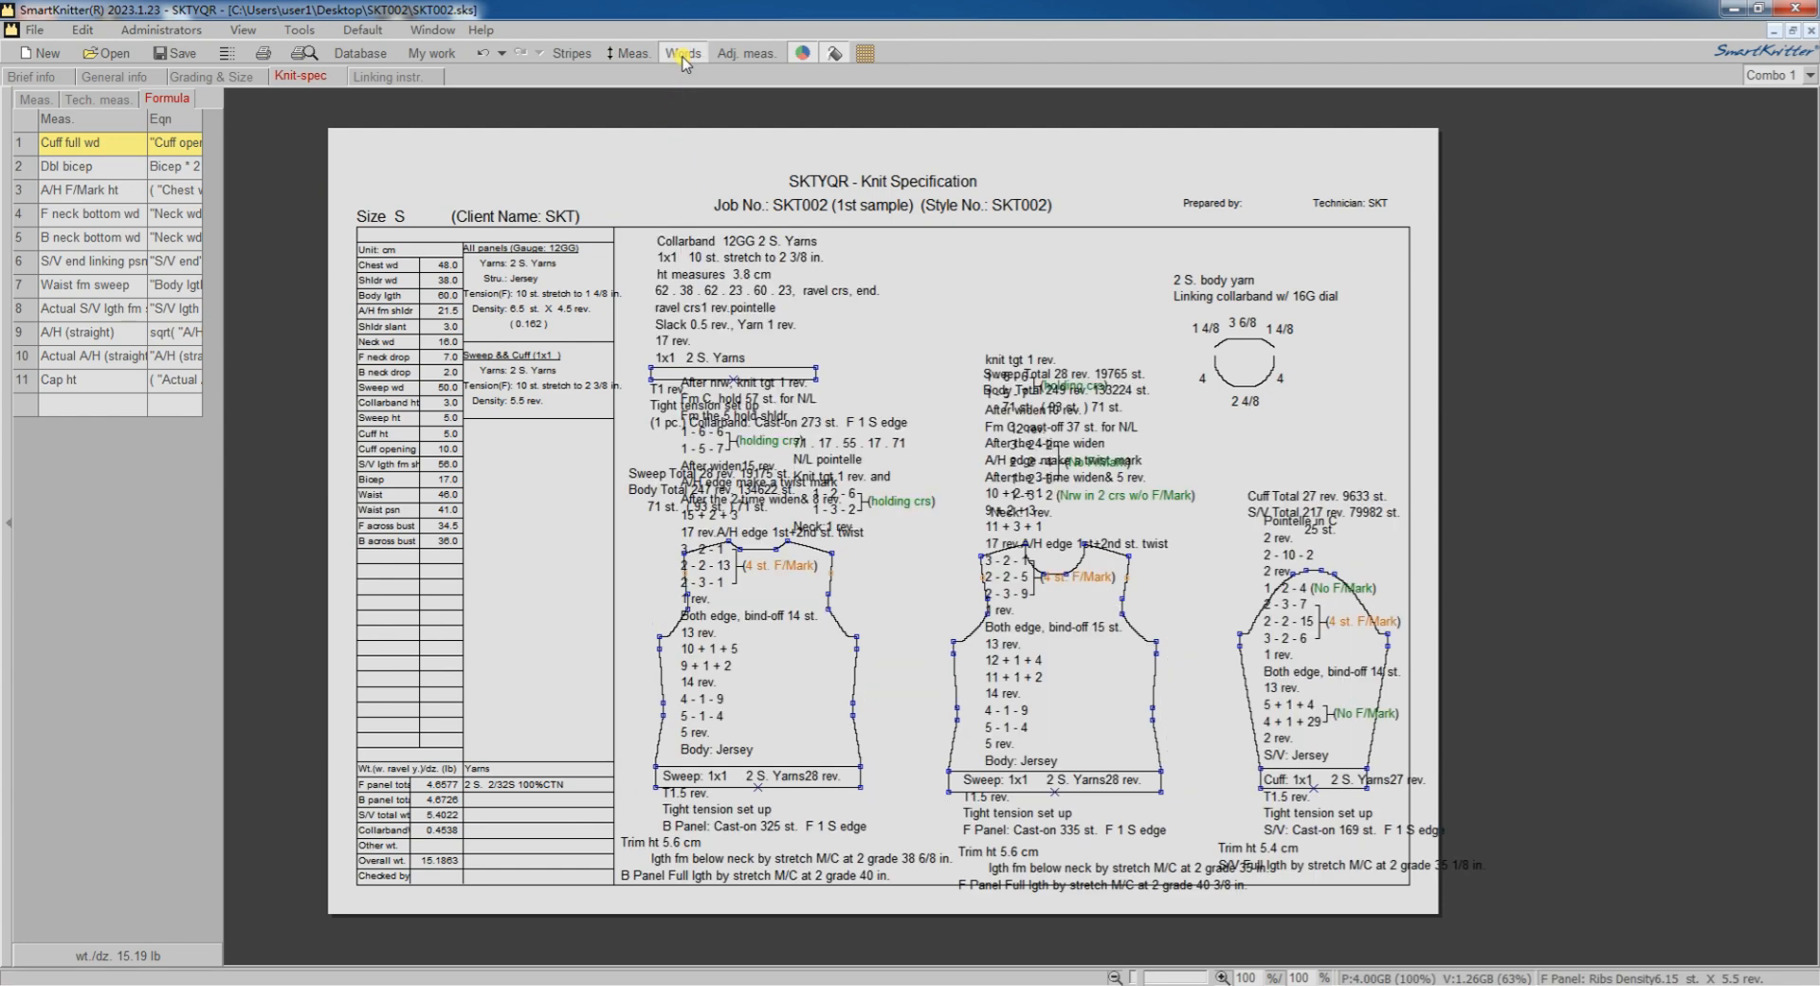
pyautogui.doubleClick(709, 787)
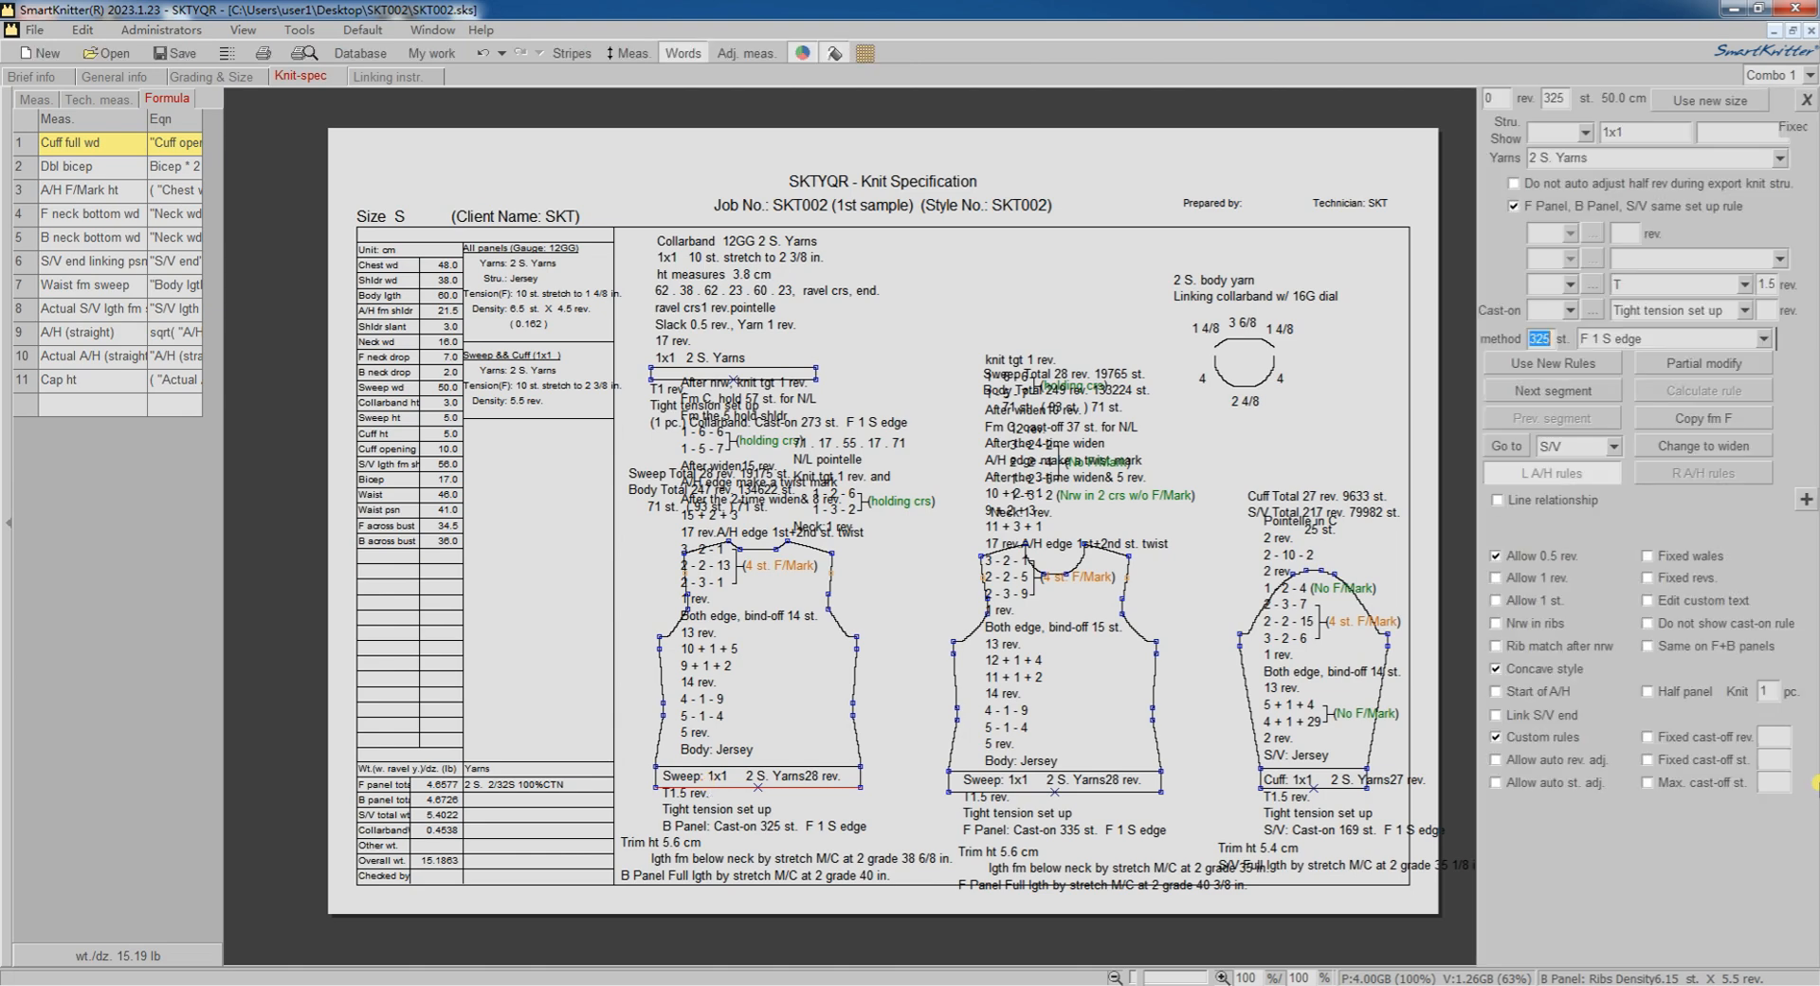
pyautogui.click(1544, 392)
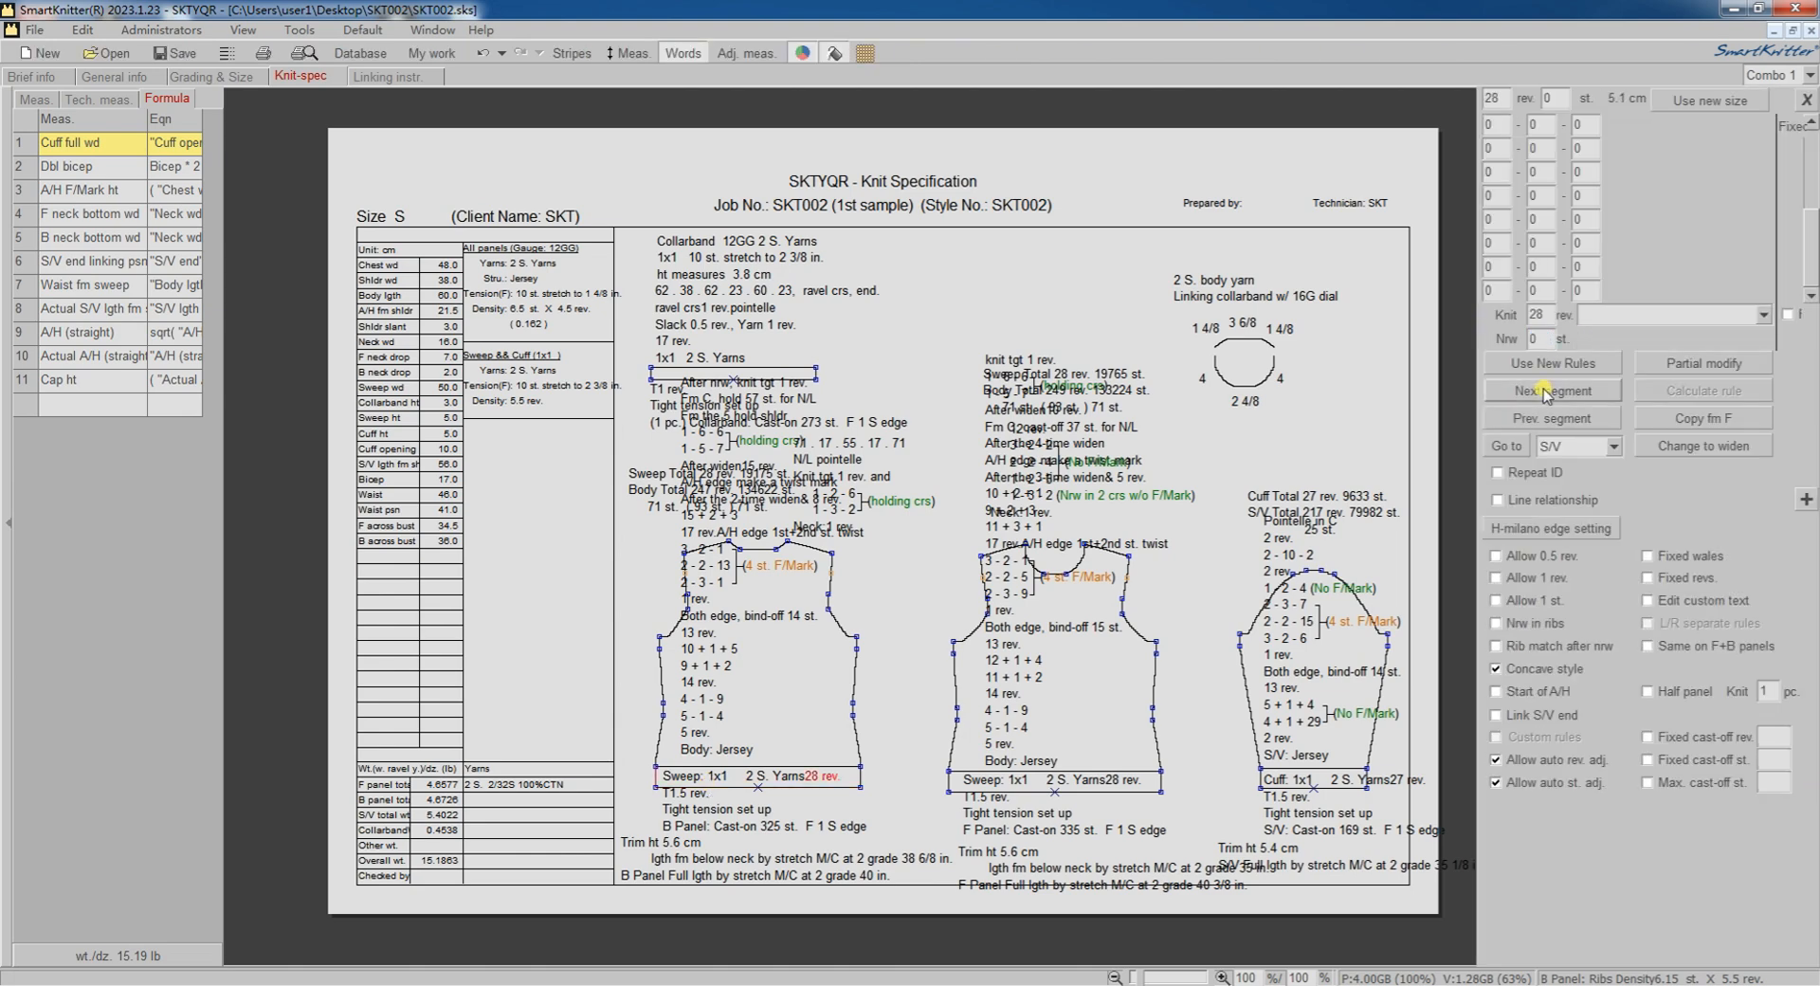
pyautogui.click(1648, 646)
pyautogui.click(1555, 365)
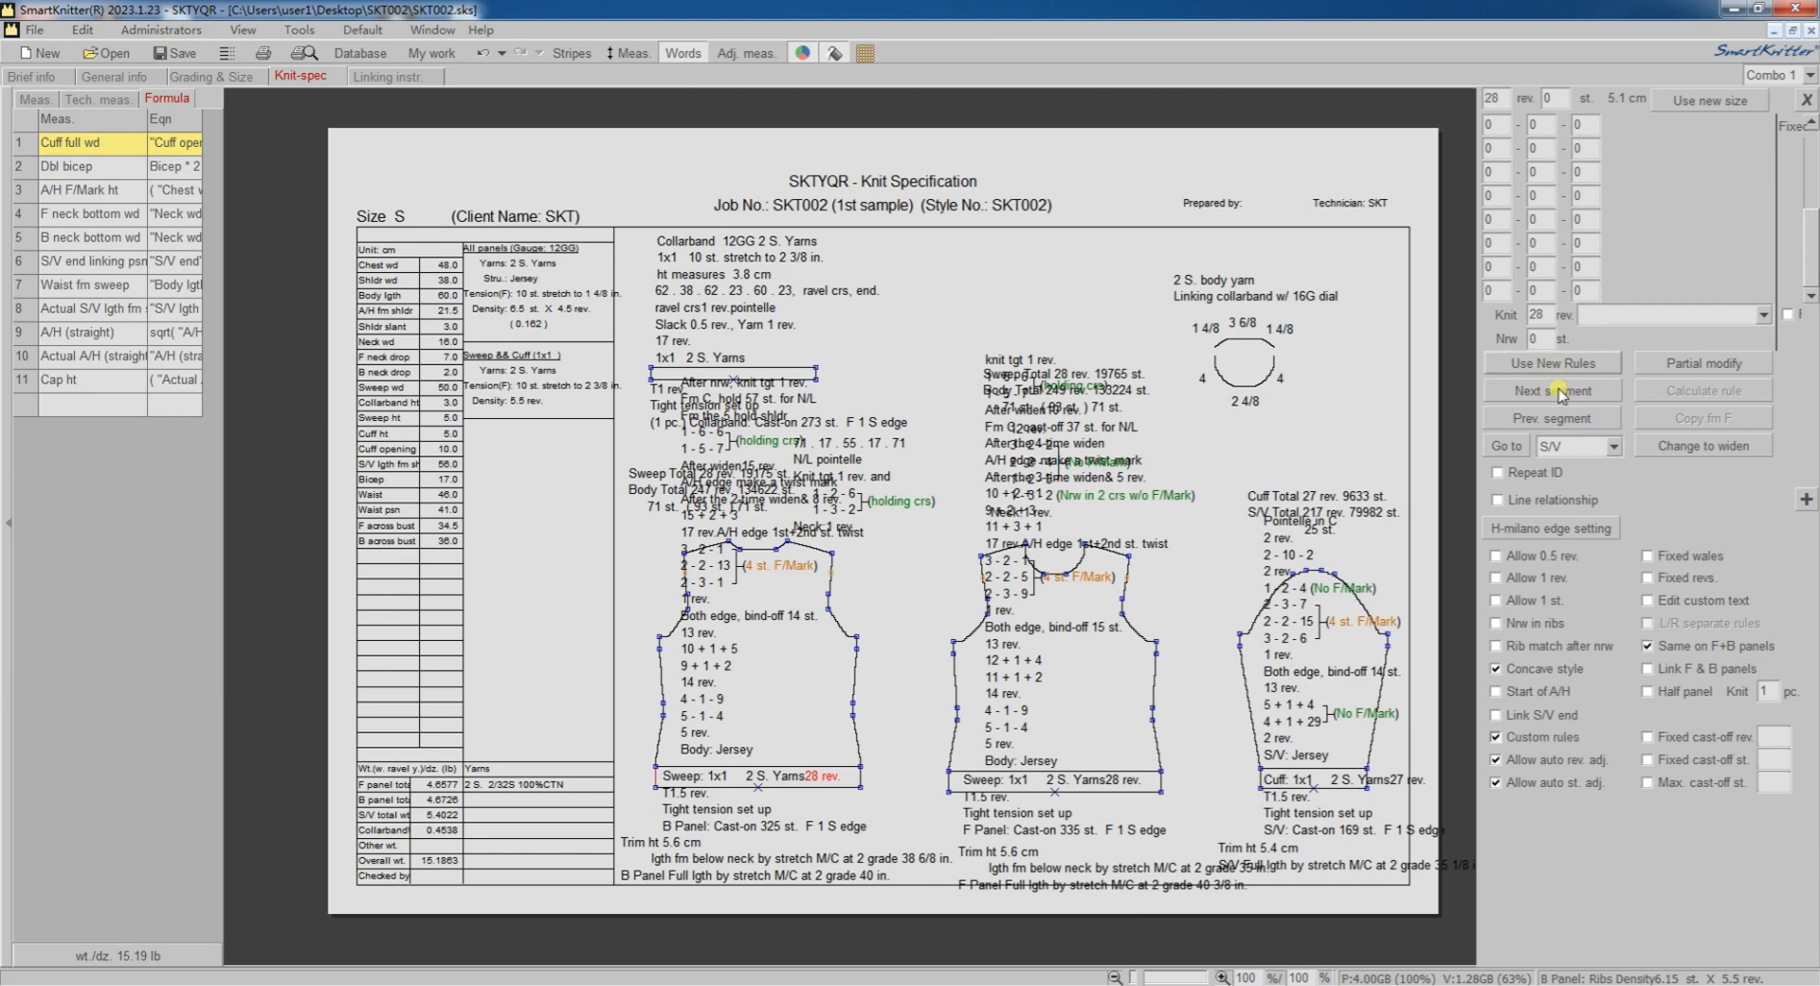
# Step: Set both narrowing rules of the back panel's sweep-to-waist segment to No F/Mark, same on F+B panels, and apply the new rules
pyautogui.click(1558, 392)
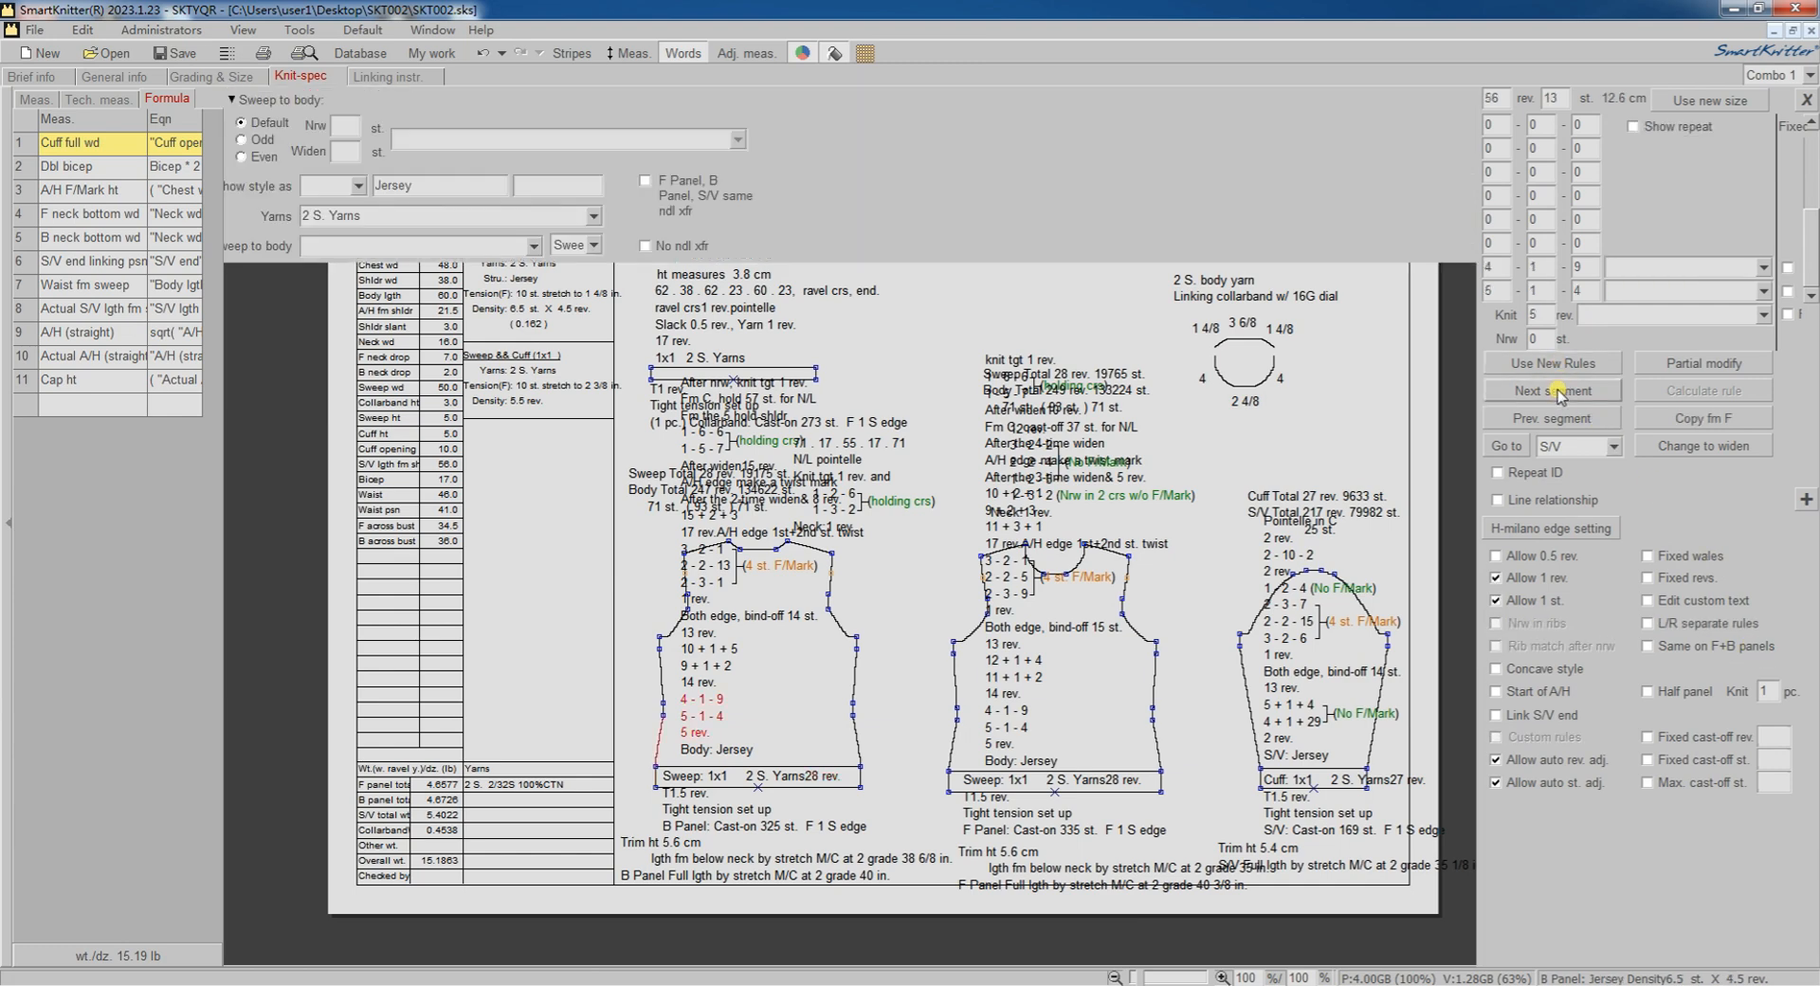
pyautogui.click(1649, 646)
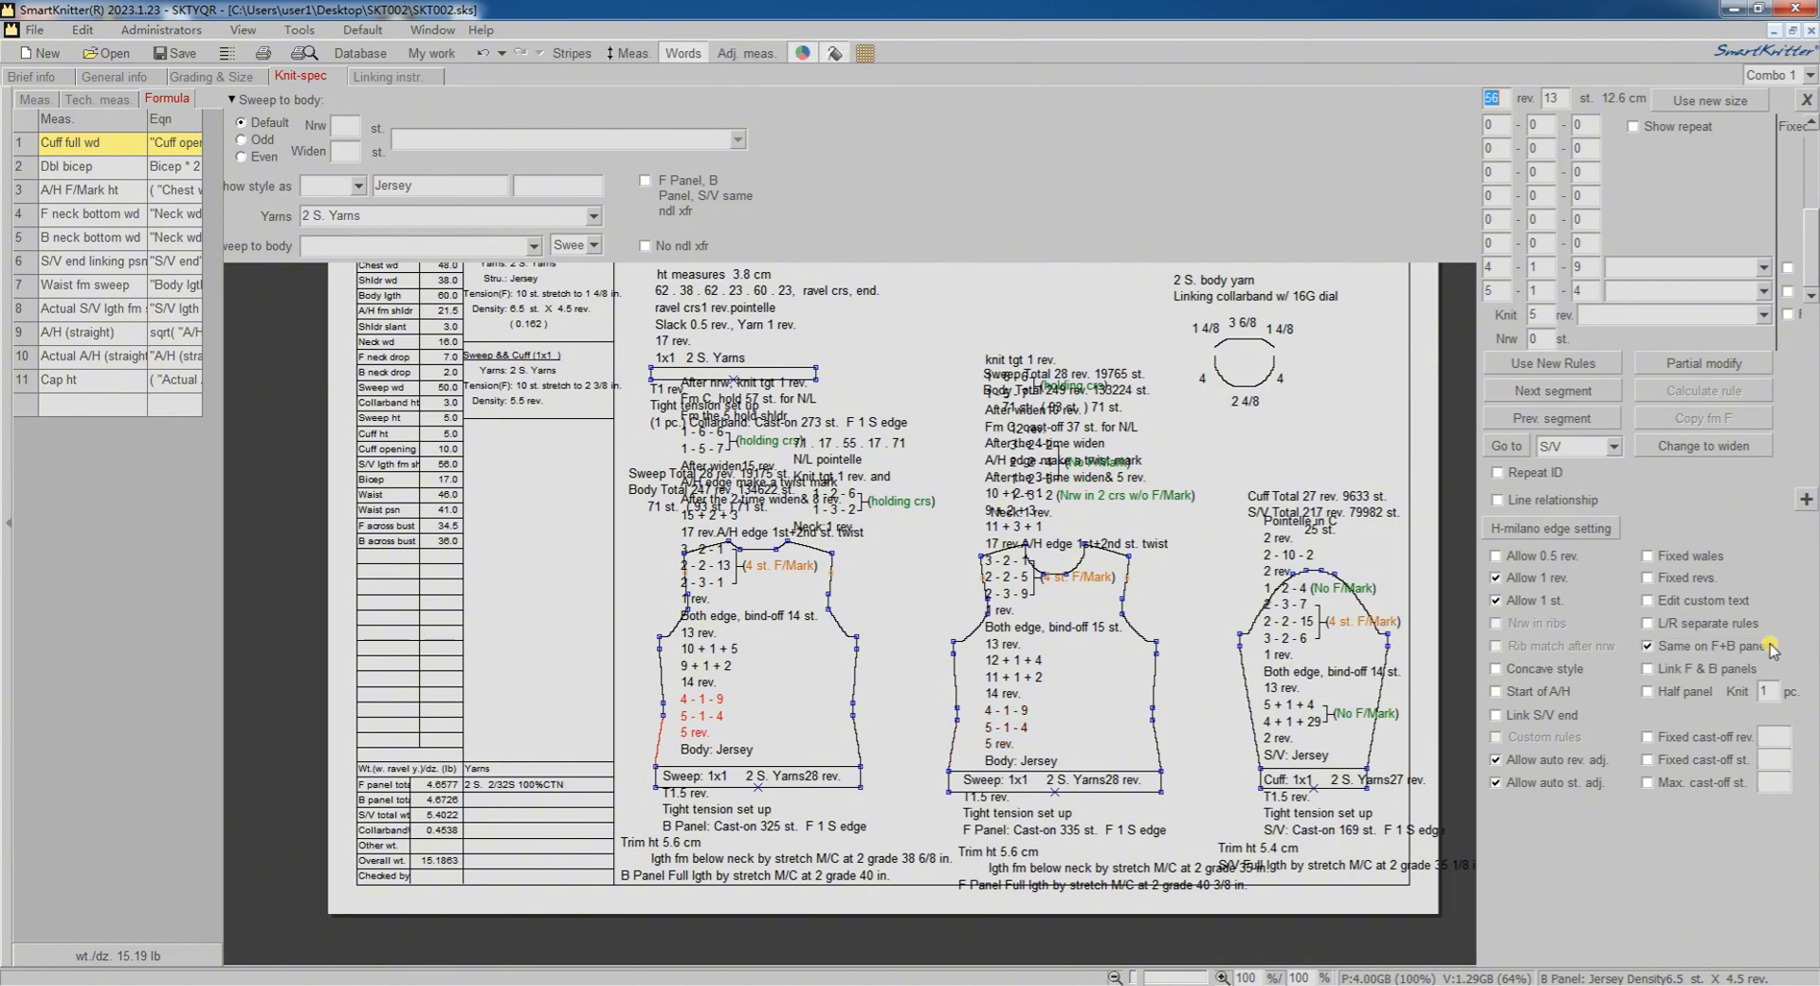
pyautogui.click(1762, 291)
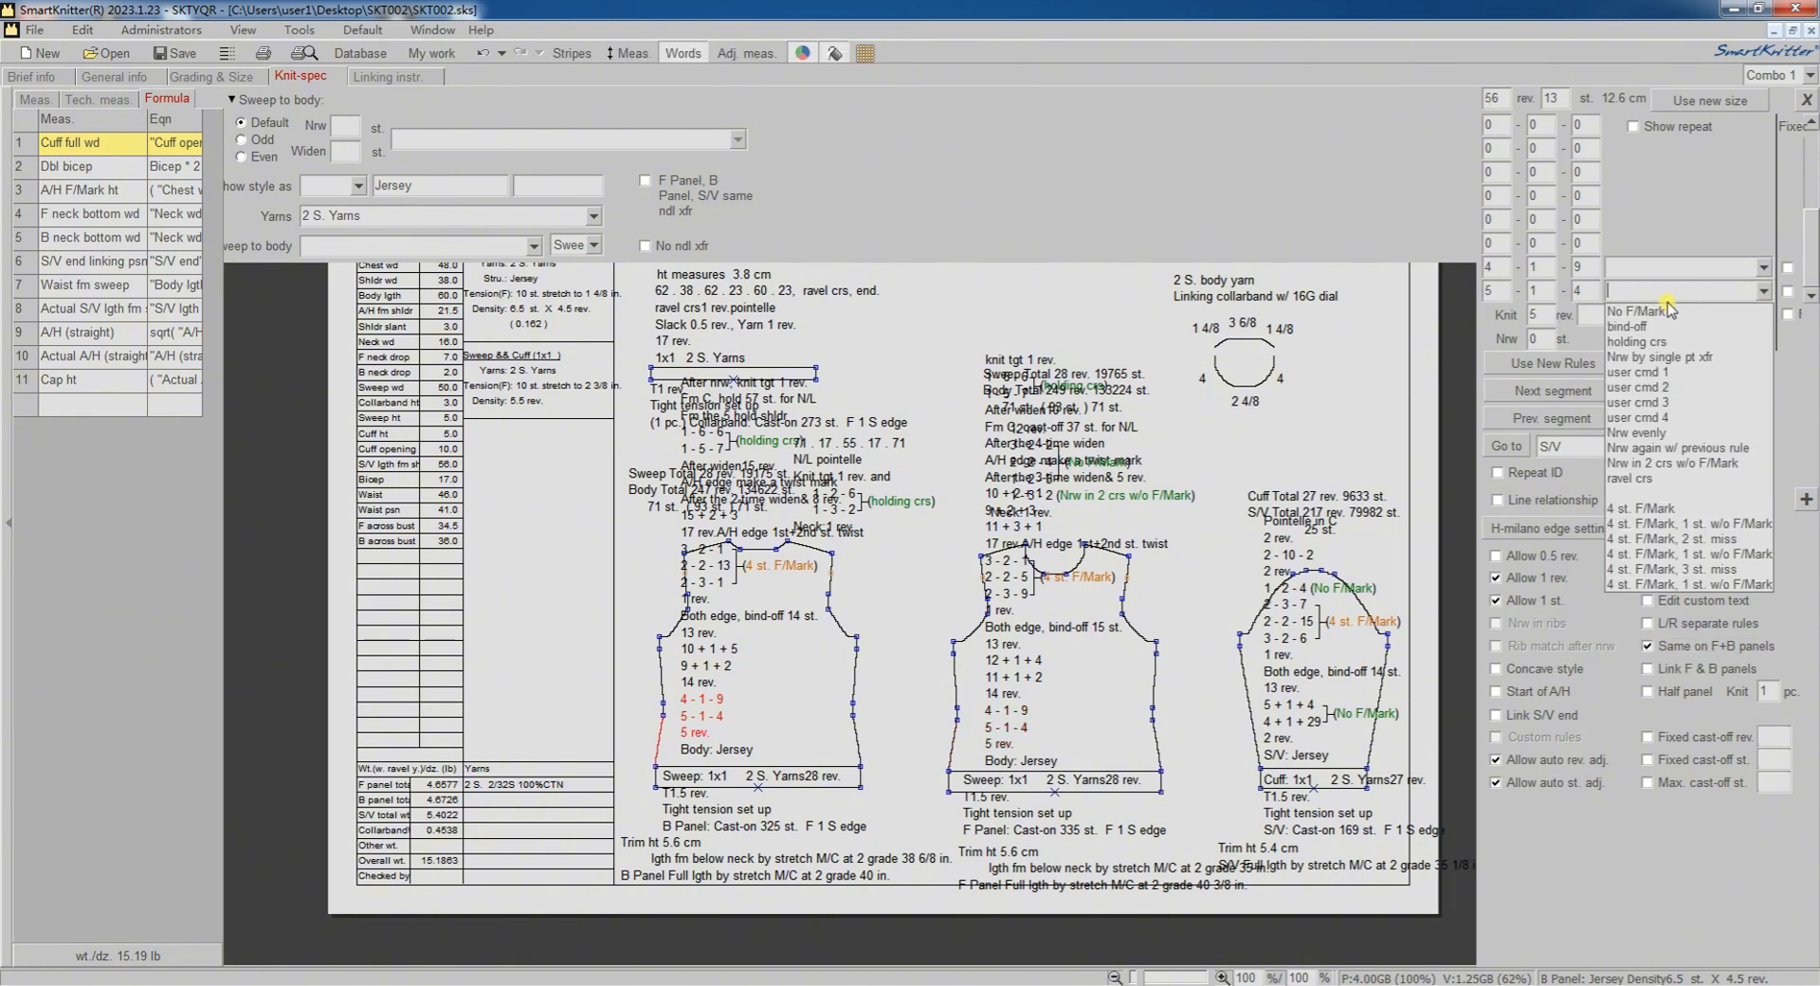
pyautogui.click(1668, 311)
pyautogui.click(1763, 267)
pyautogui.click(1676, 289)
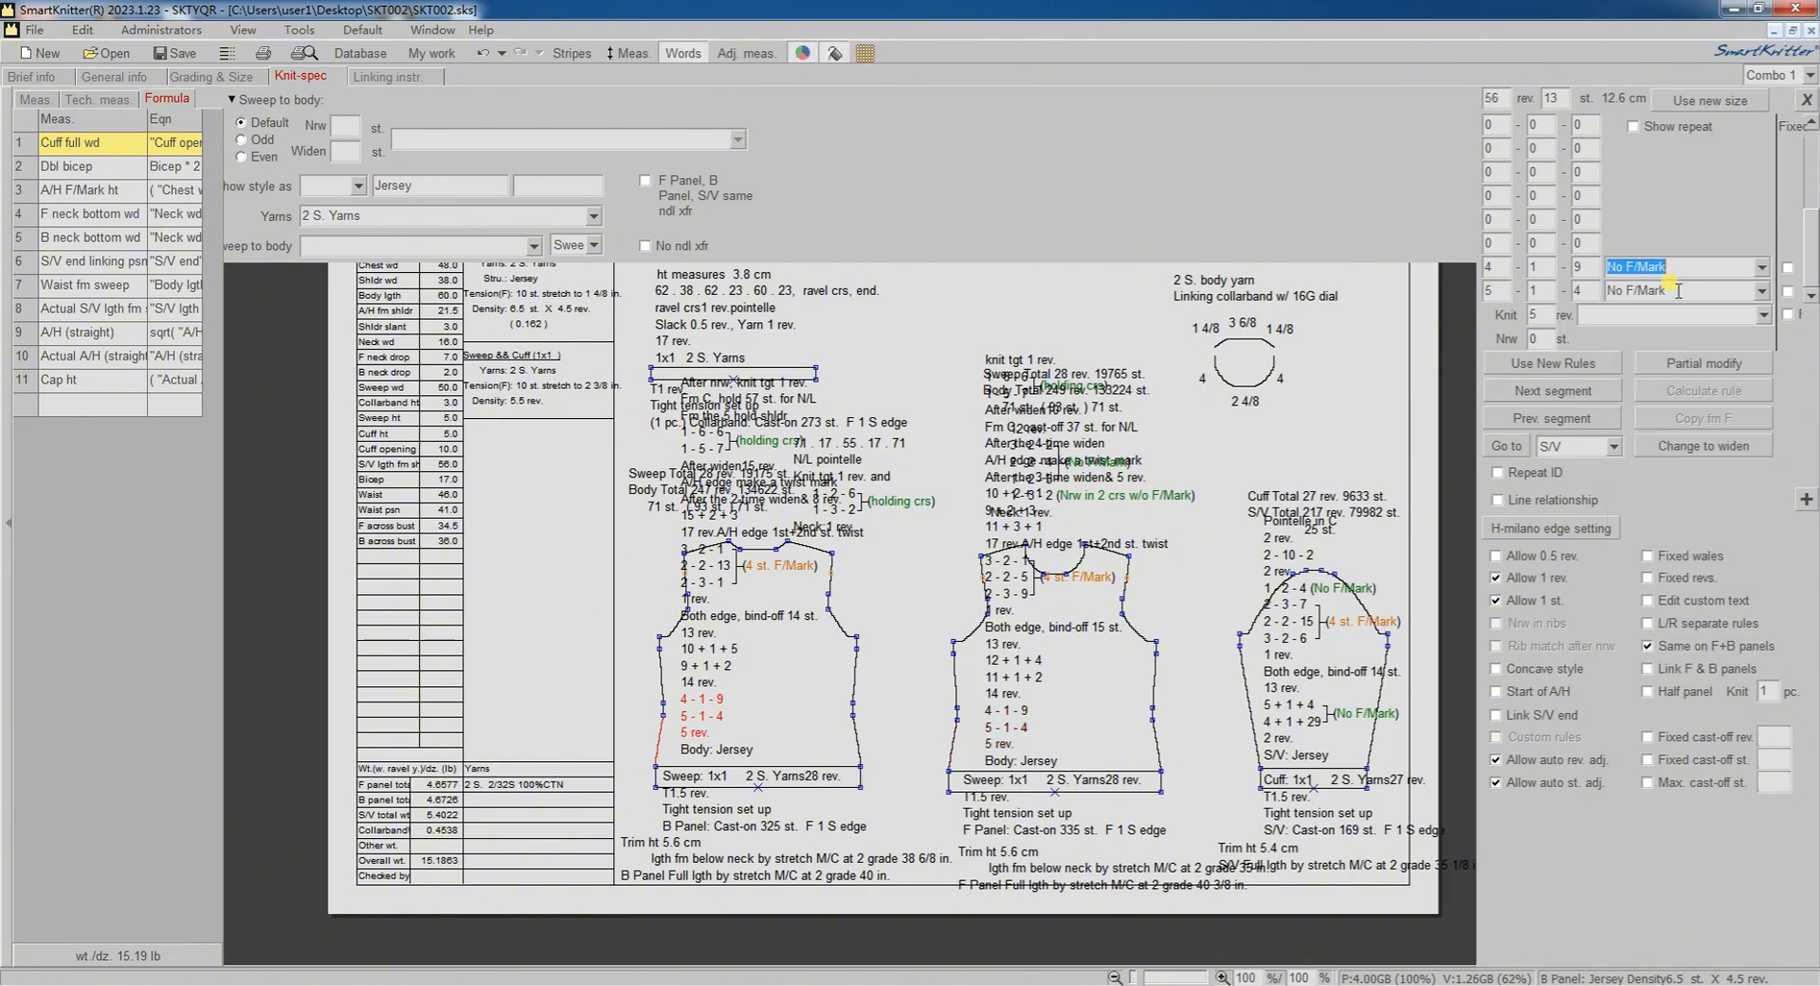
pyautogui.click(1569, 364)
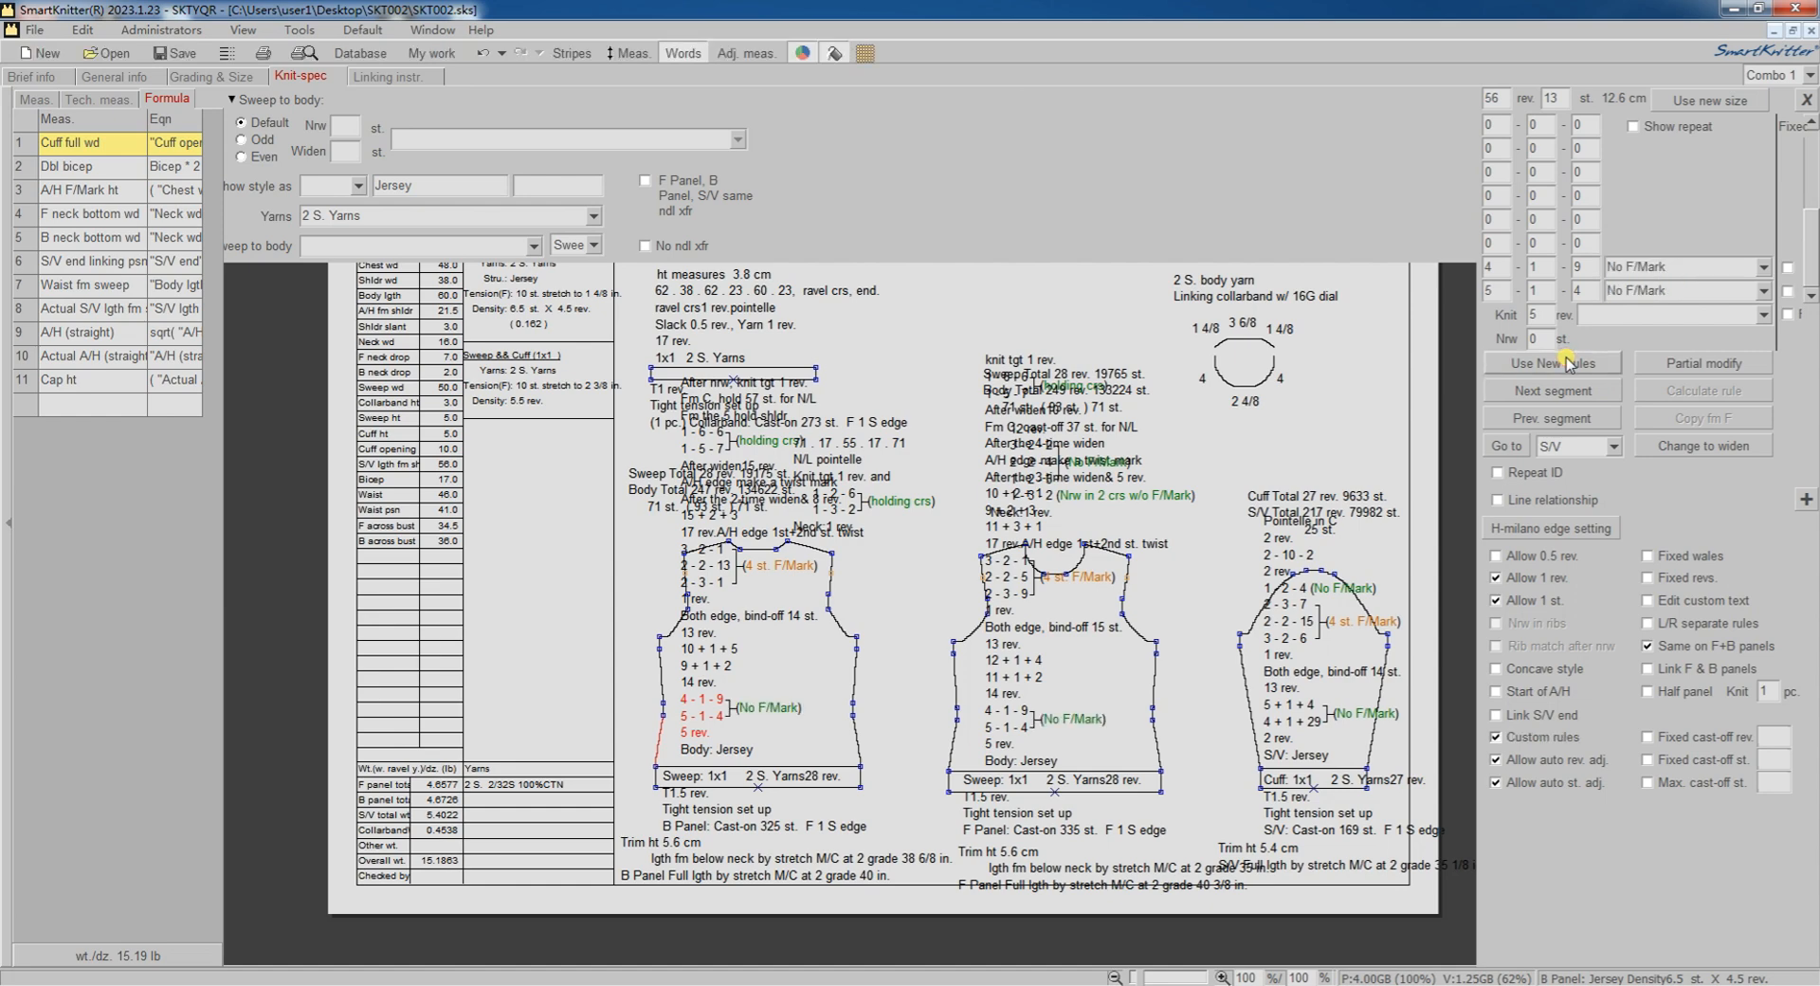
# Step: Apply Same on F+B panels to the back panel's straight 14-rev. waist segment
pyautogui.click(1561, 392)
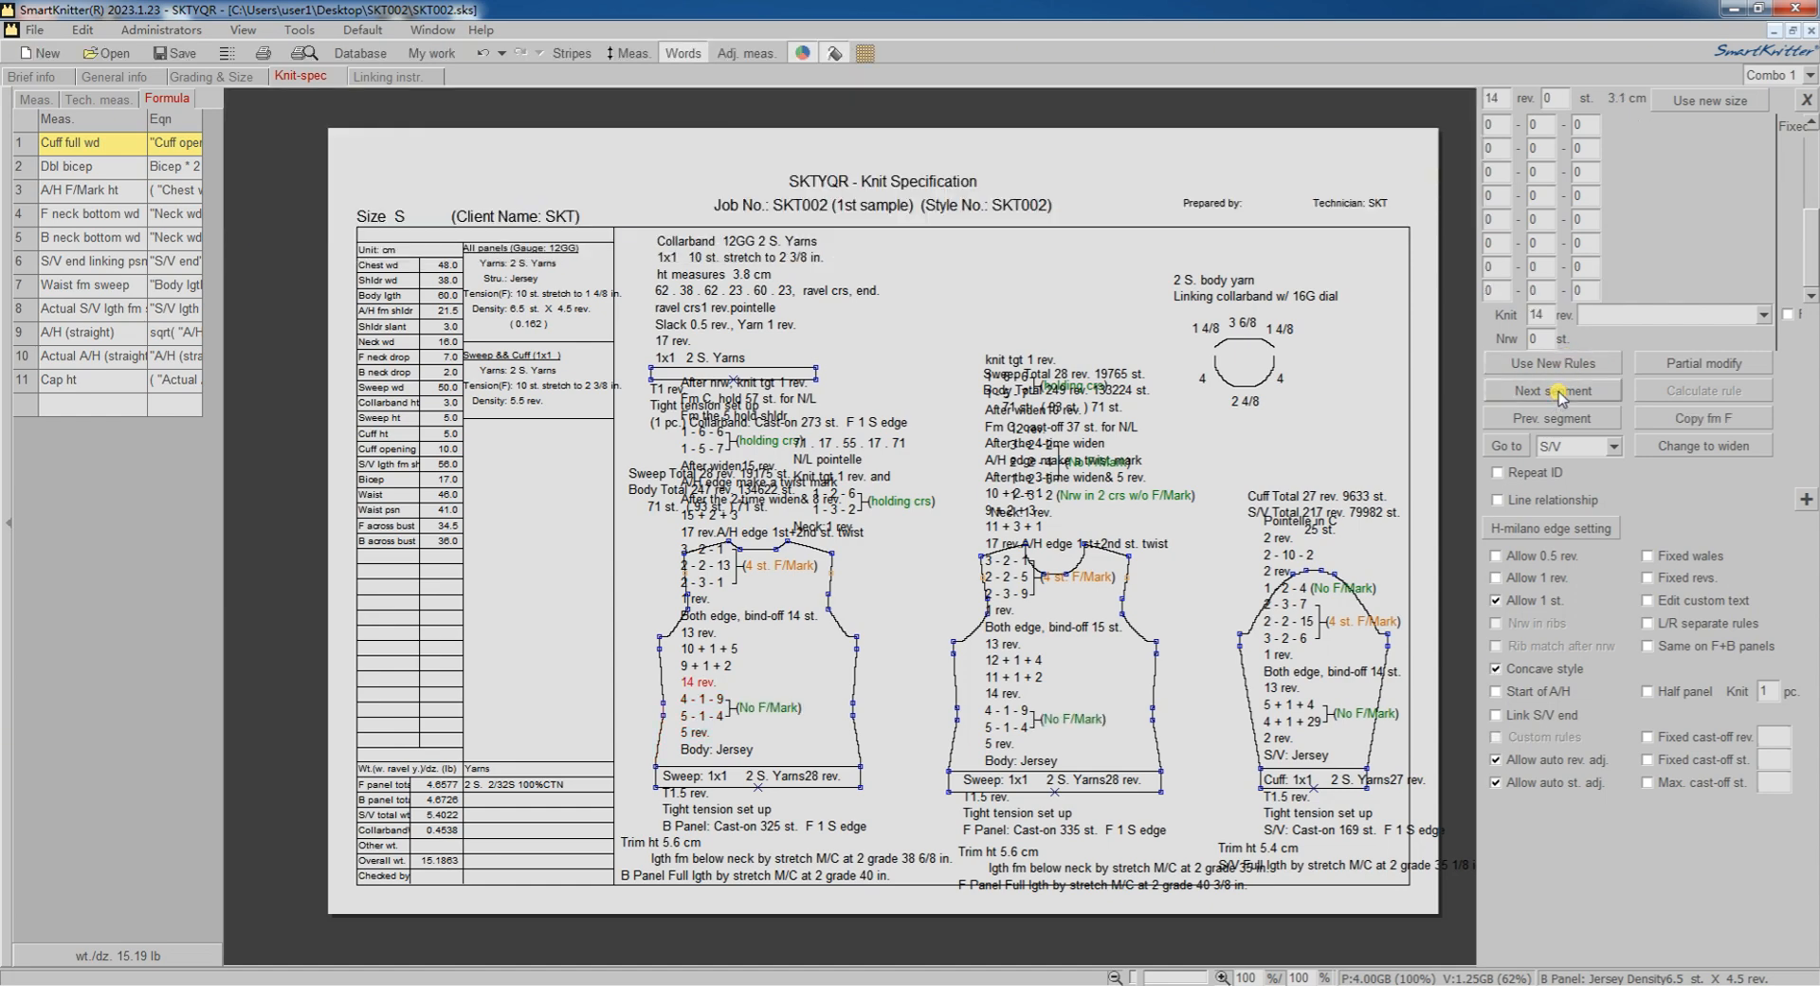
pyautogui.click(1647, 646)
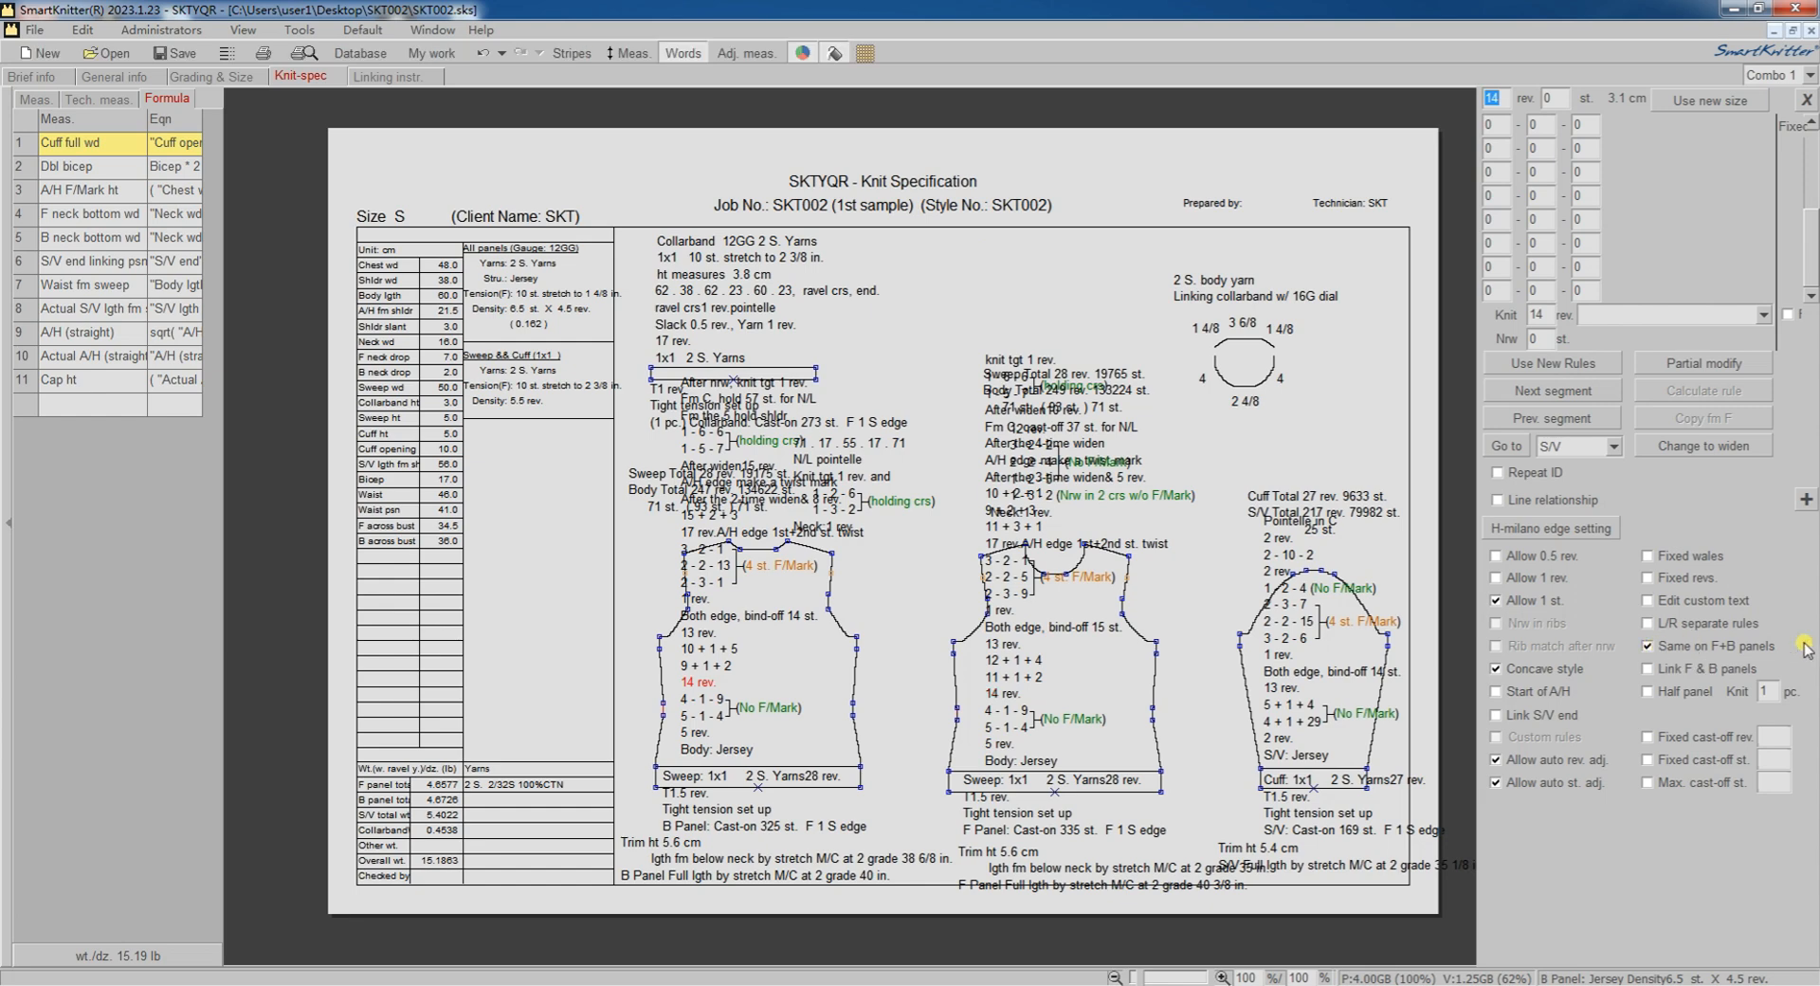
pyautogui.click(1555, 363)
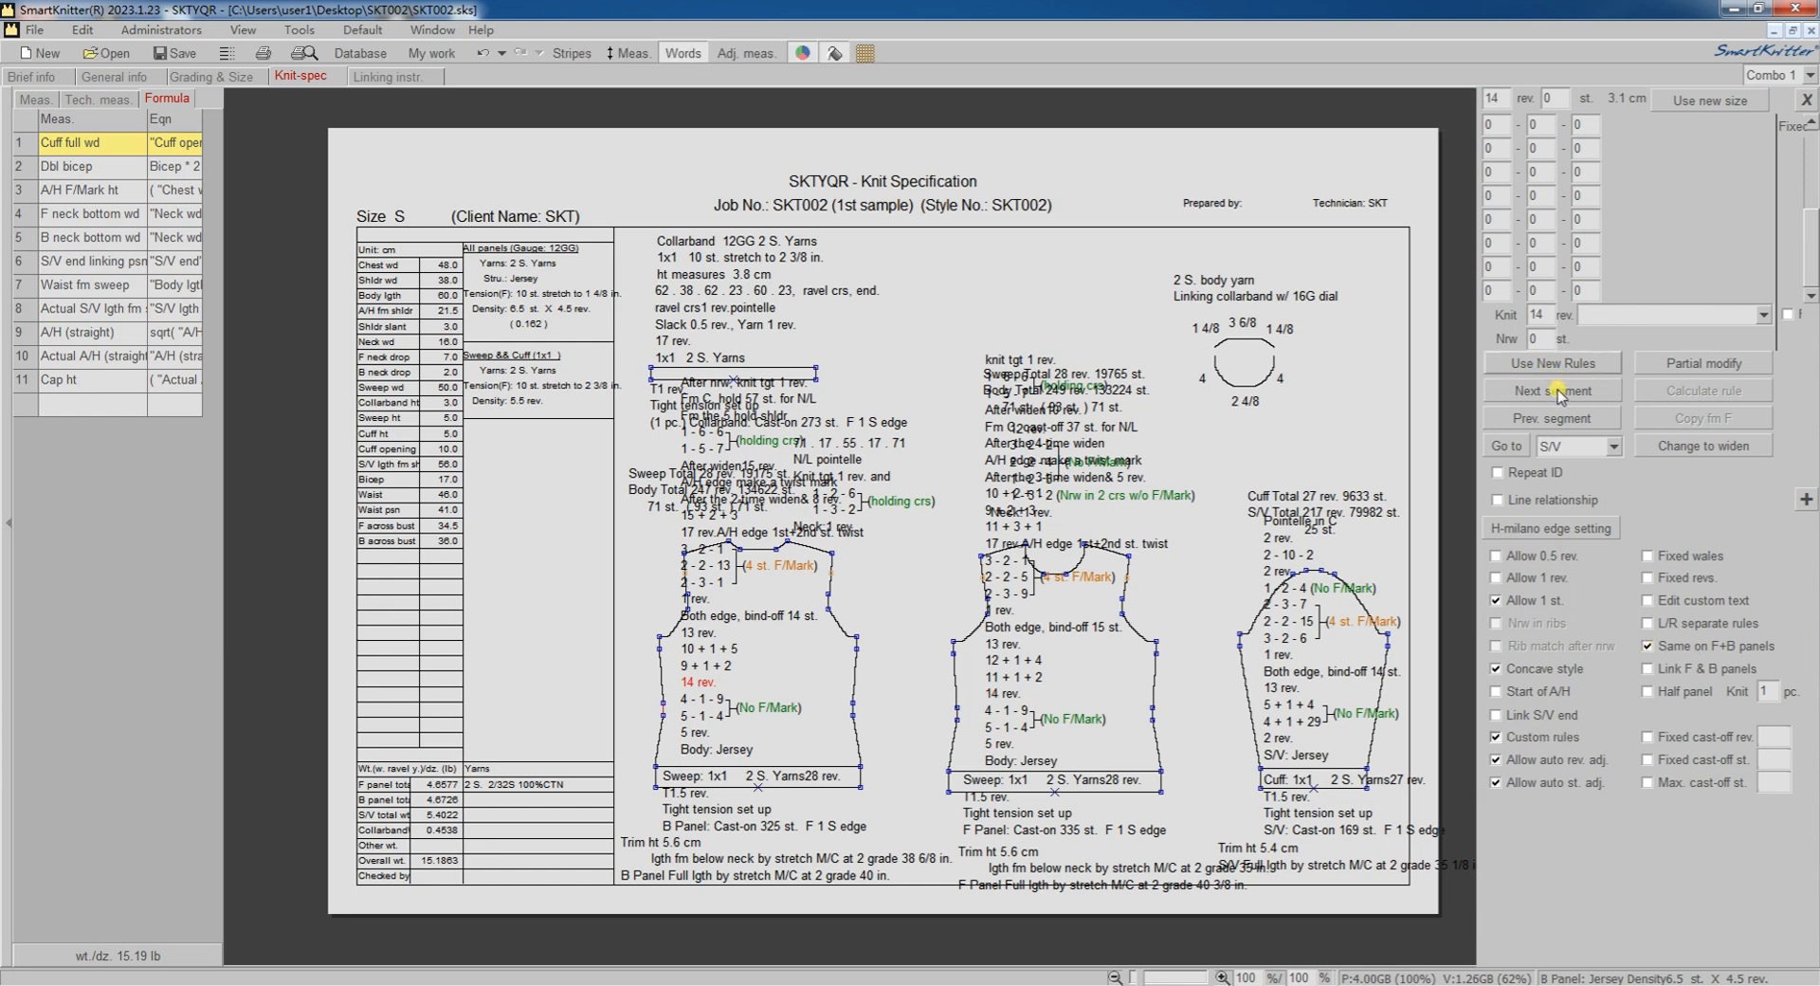
# Step: Set both widening rules of the back panel's waist-to-chest segment to No F/Mark, same on F+B panels, and apply the new rules
pyautogui.click(1560, 391)
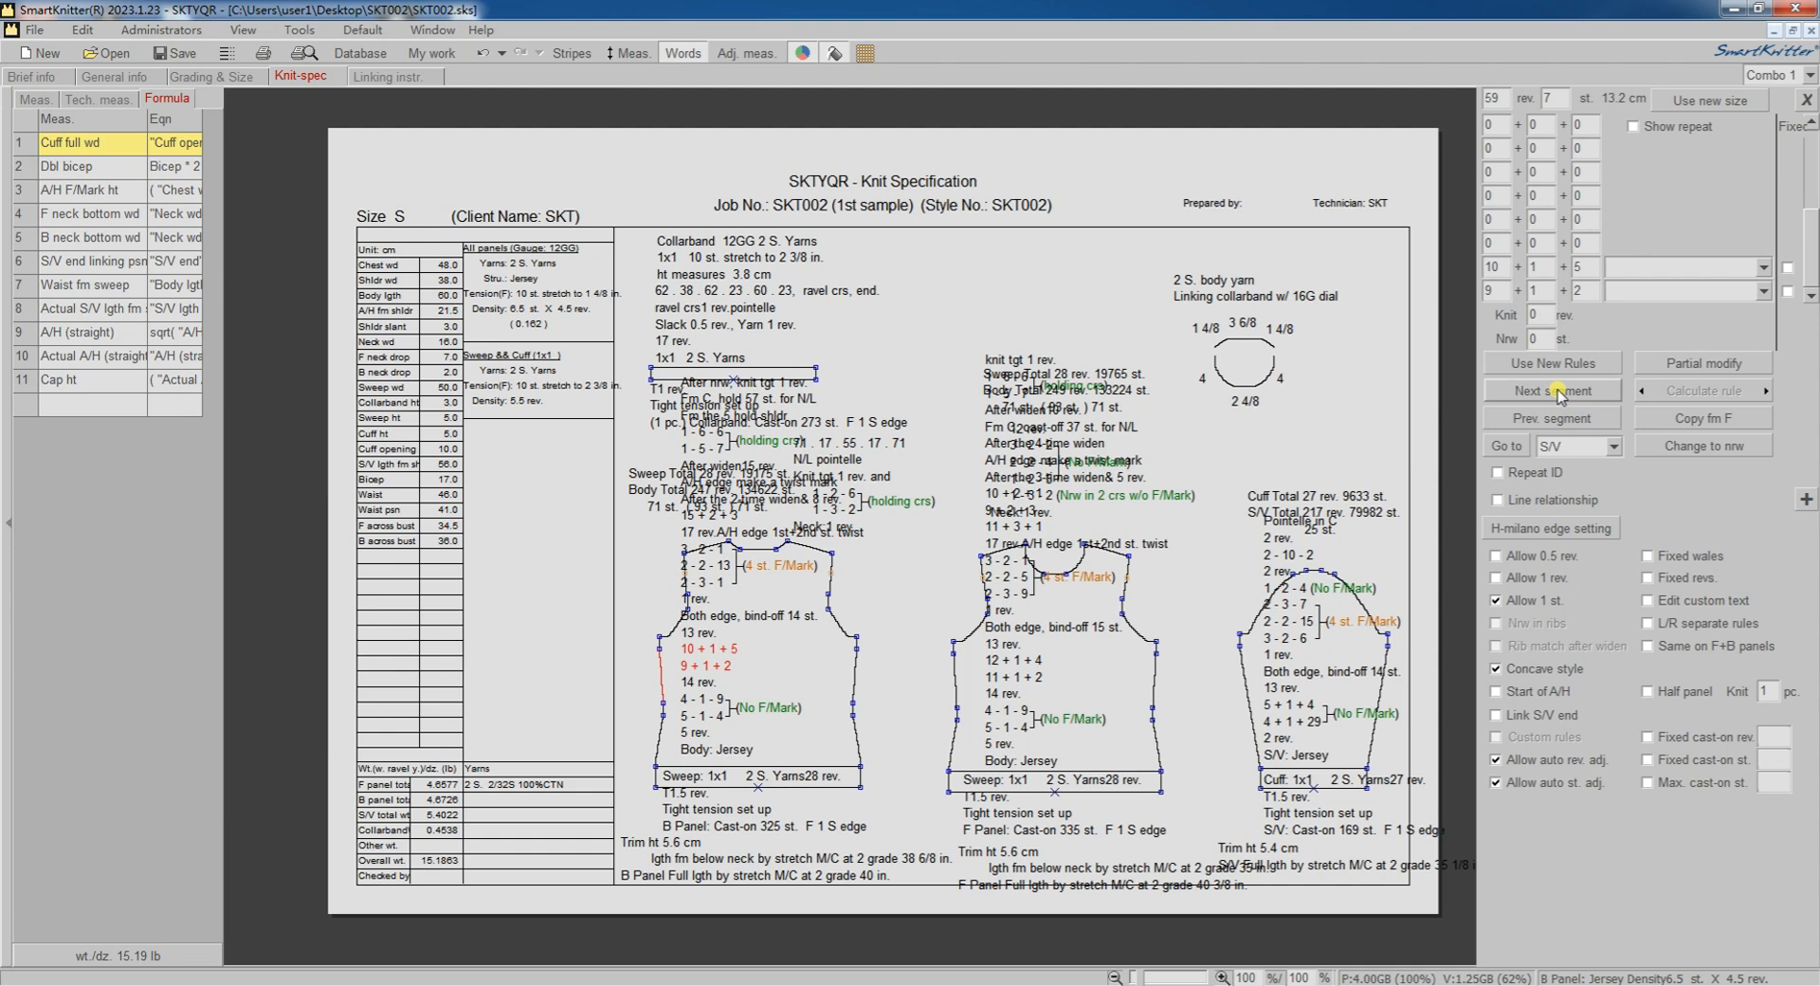
pyautogui.click(1762, 291)
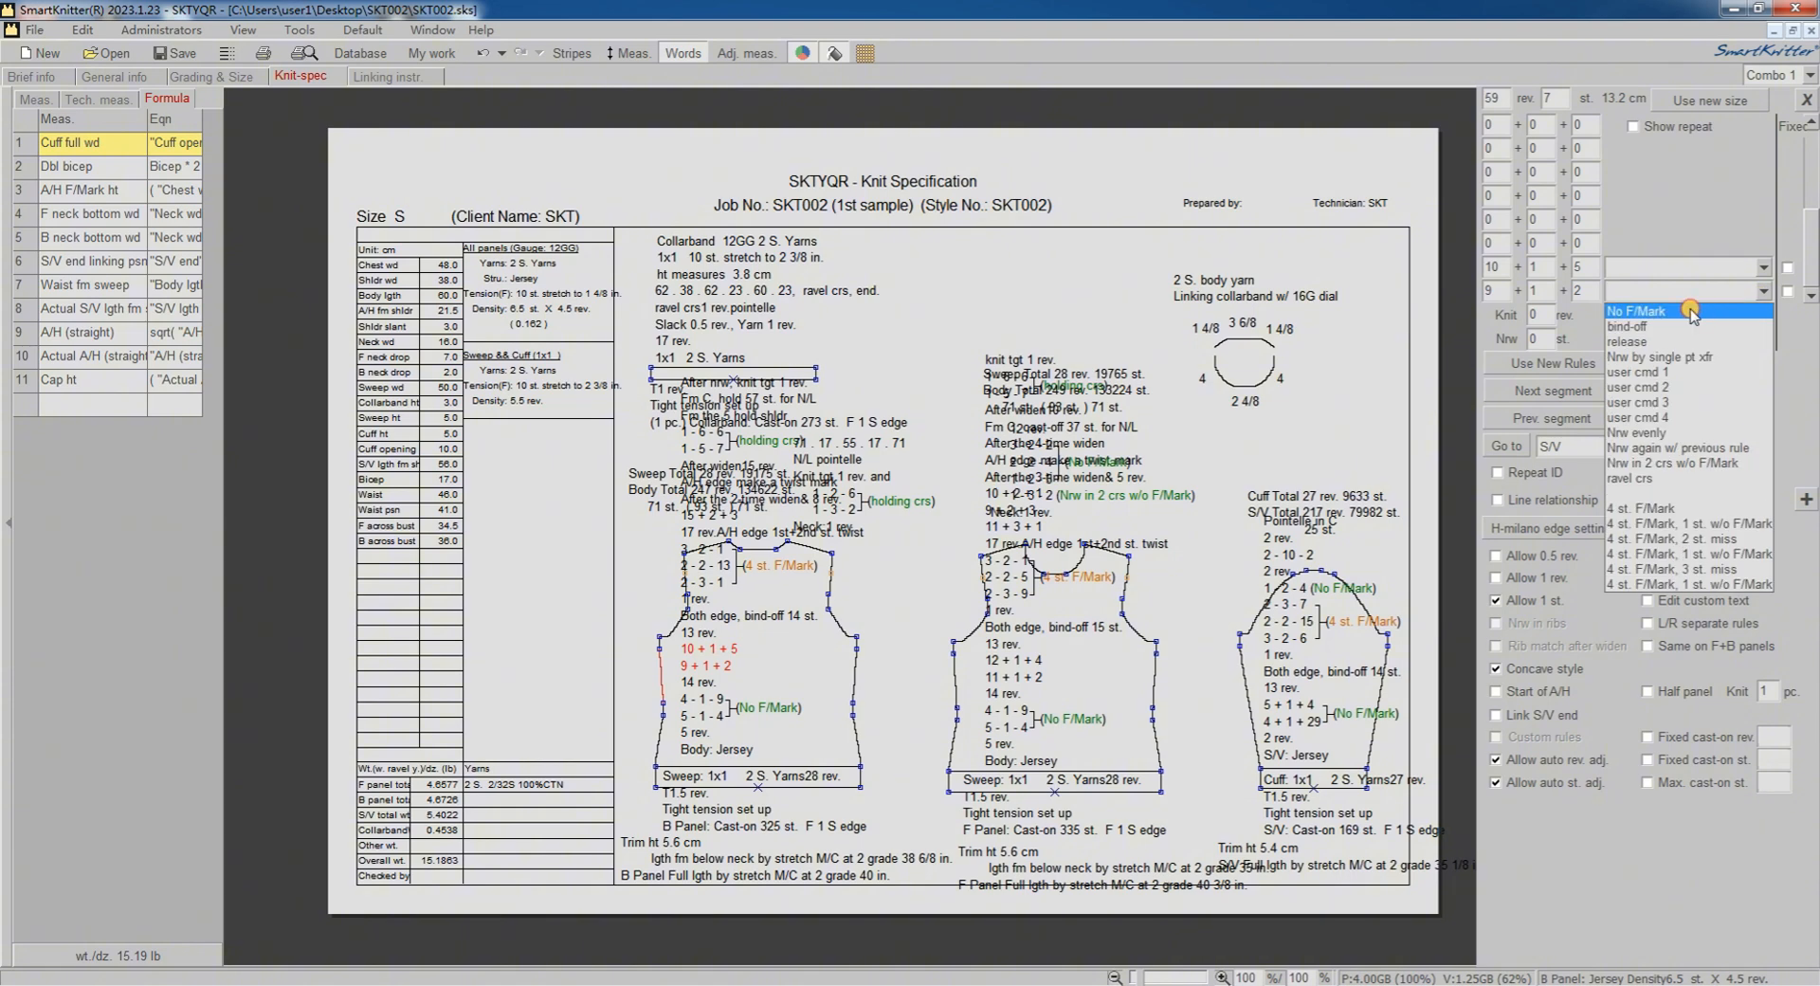
pyautogui.click(1697, 313)
pyautogui.click(1768, 267)
pyautogui.click(1699, 288)
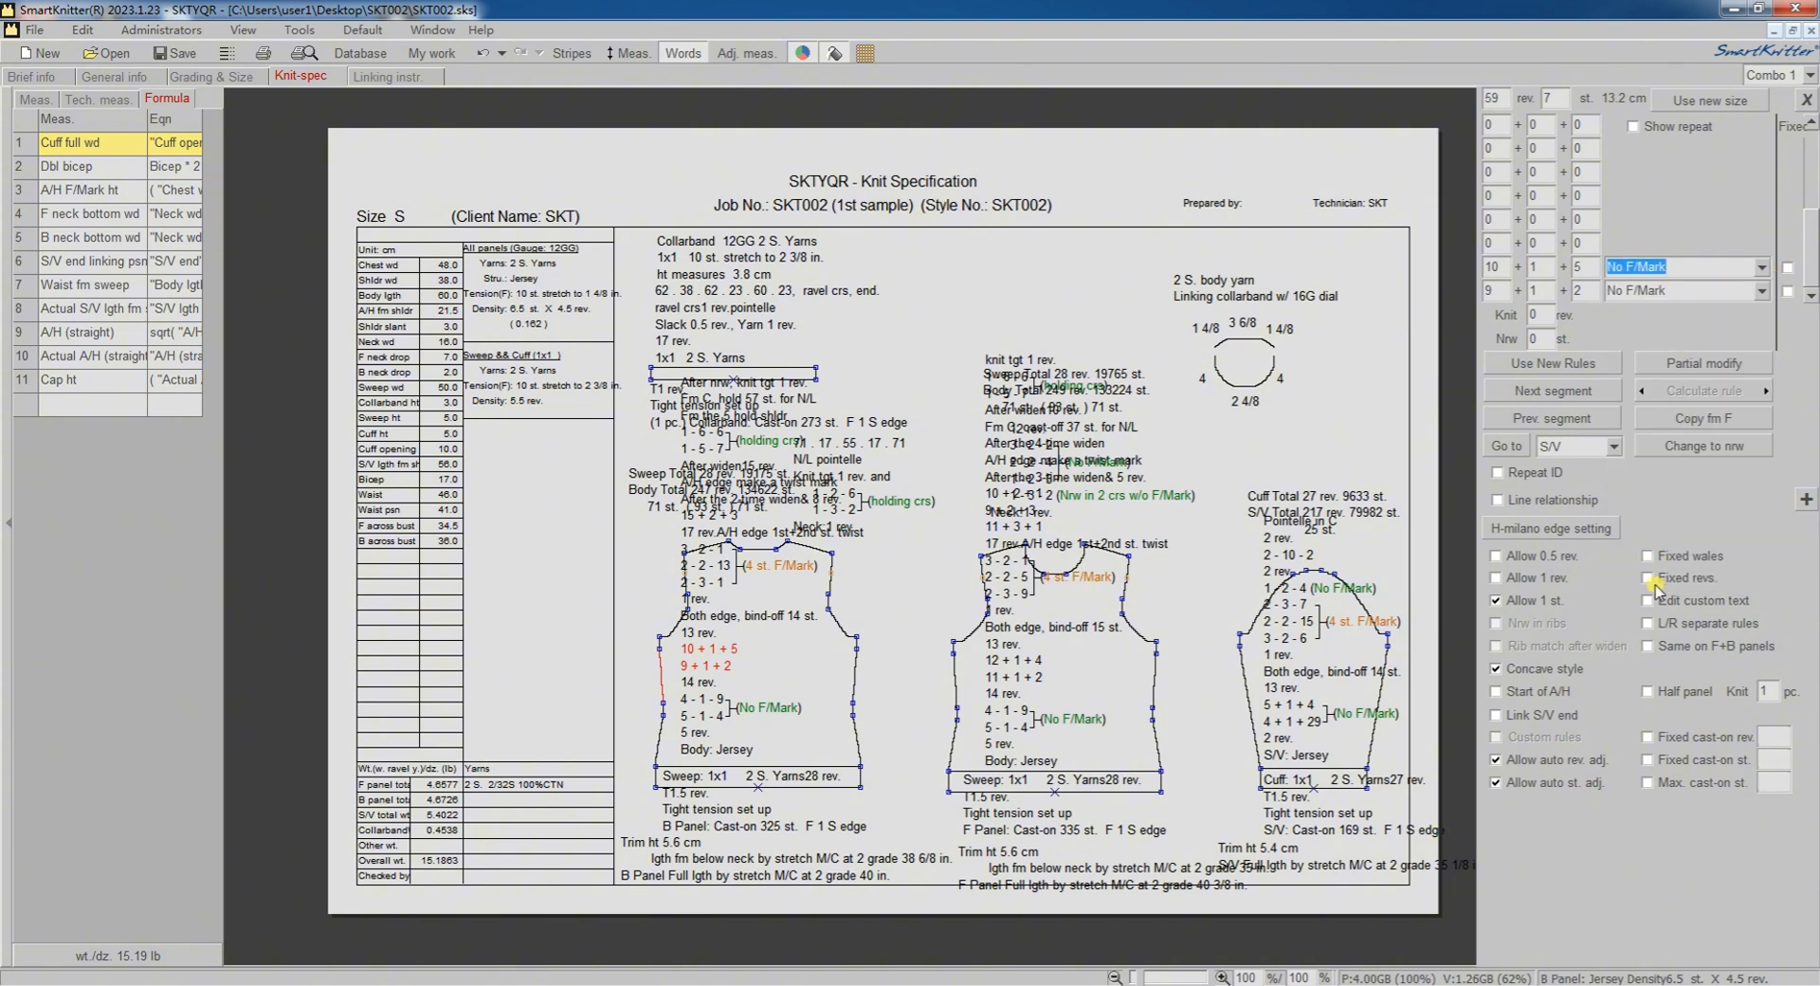
pyautogui.click(1649, 647)
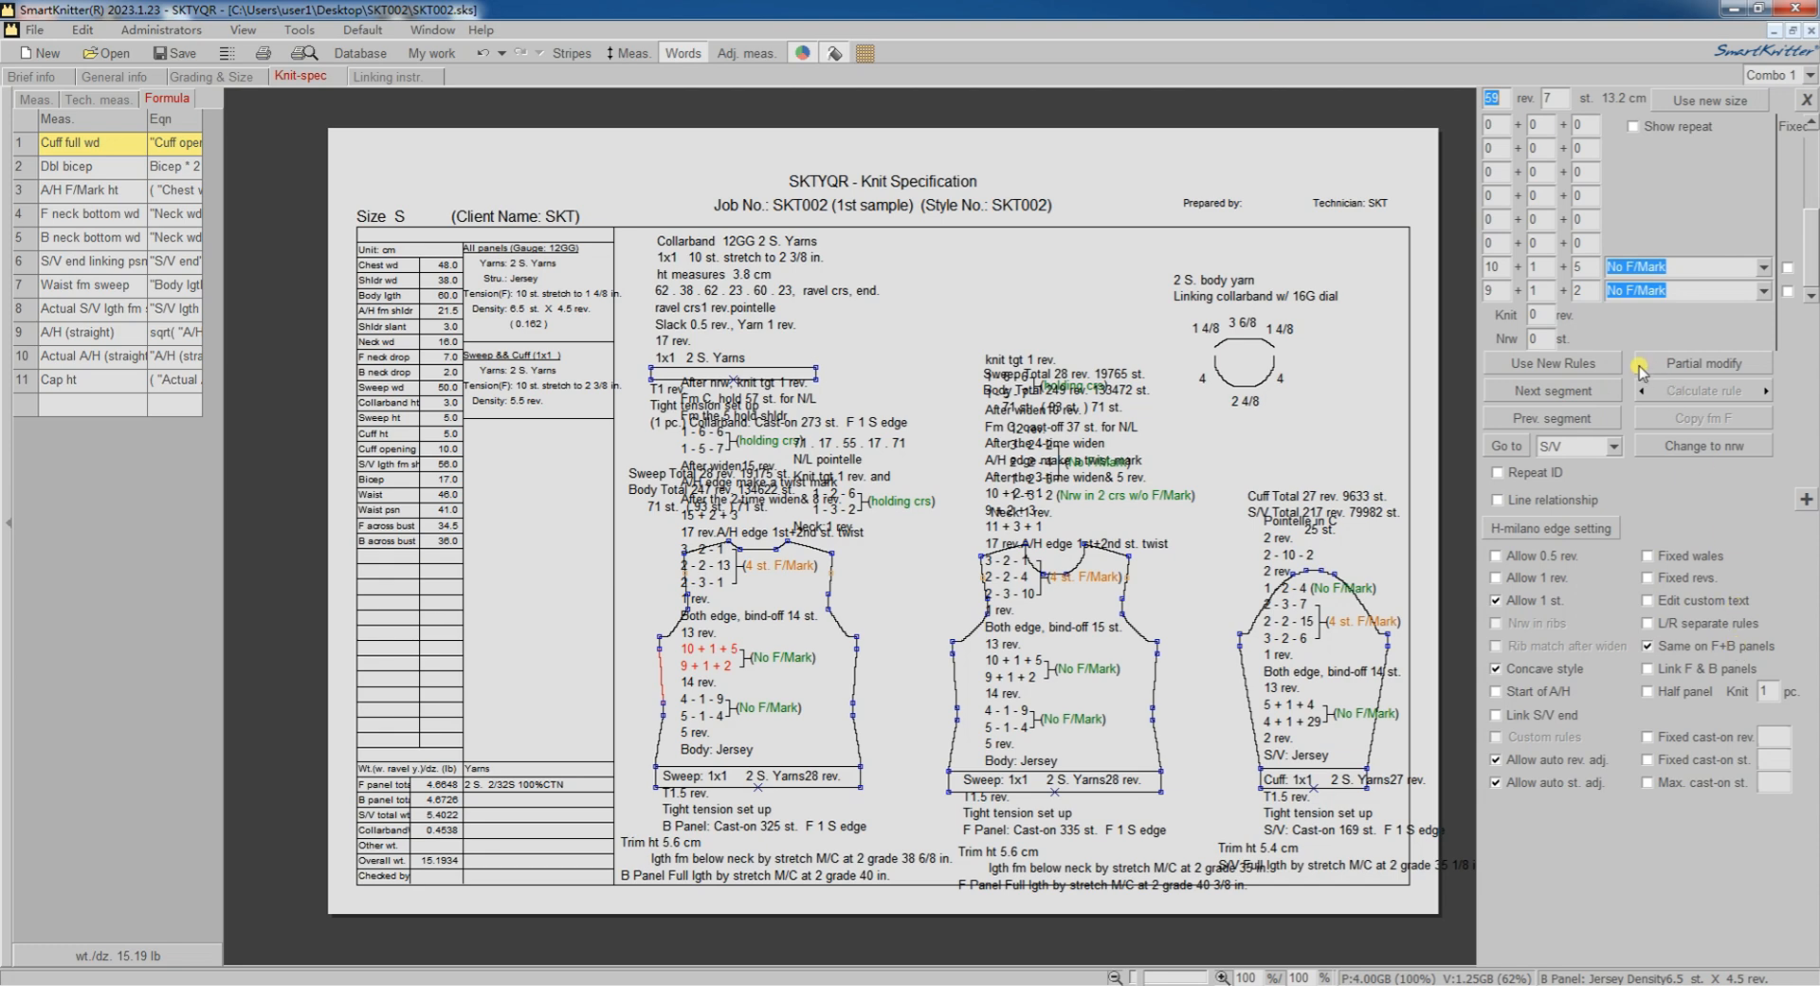
pyautogui.click(1571, 363)
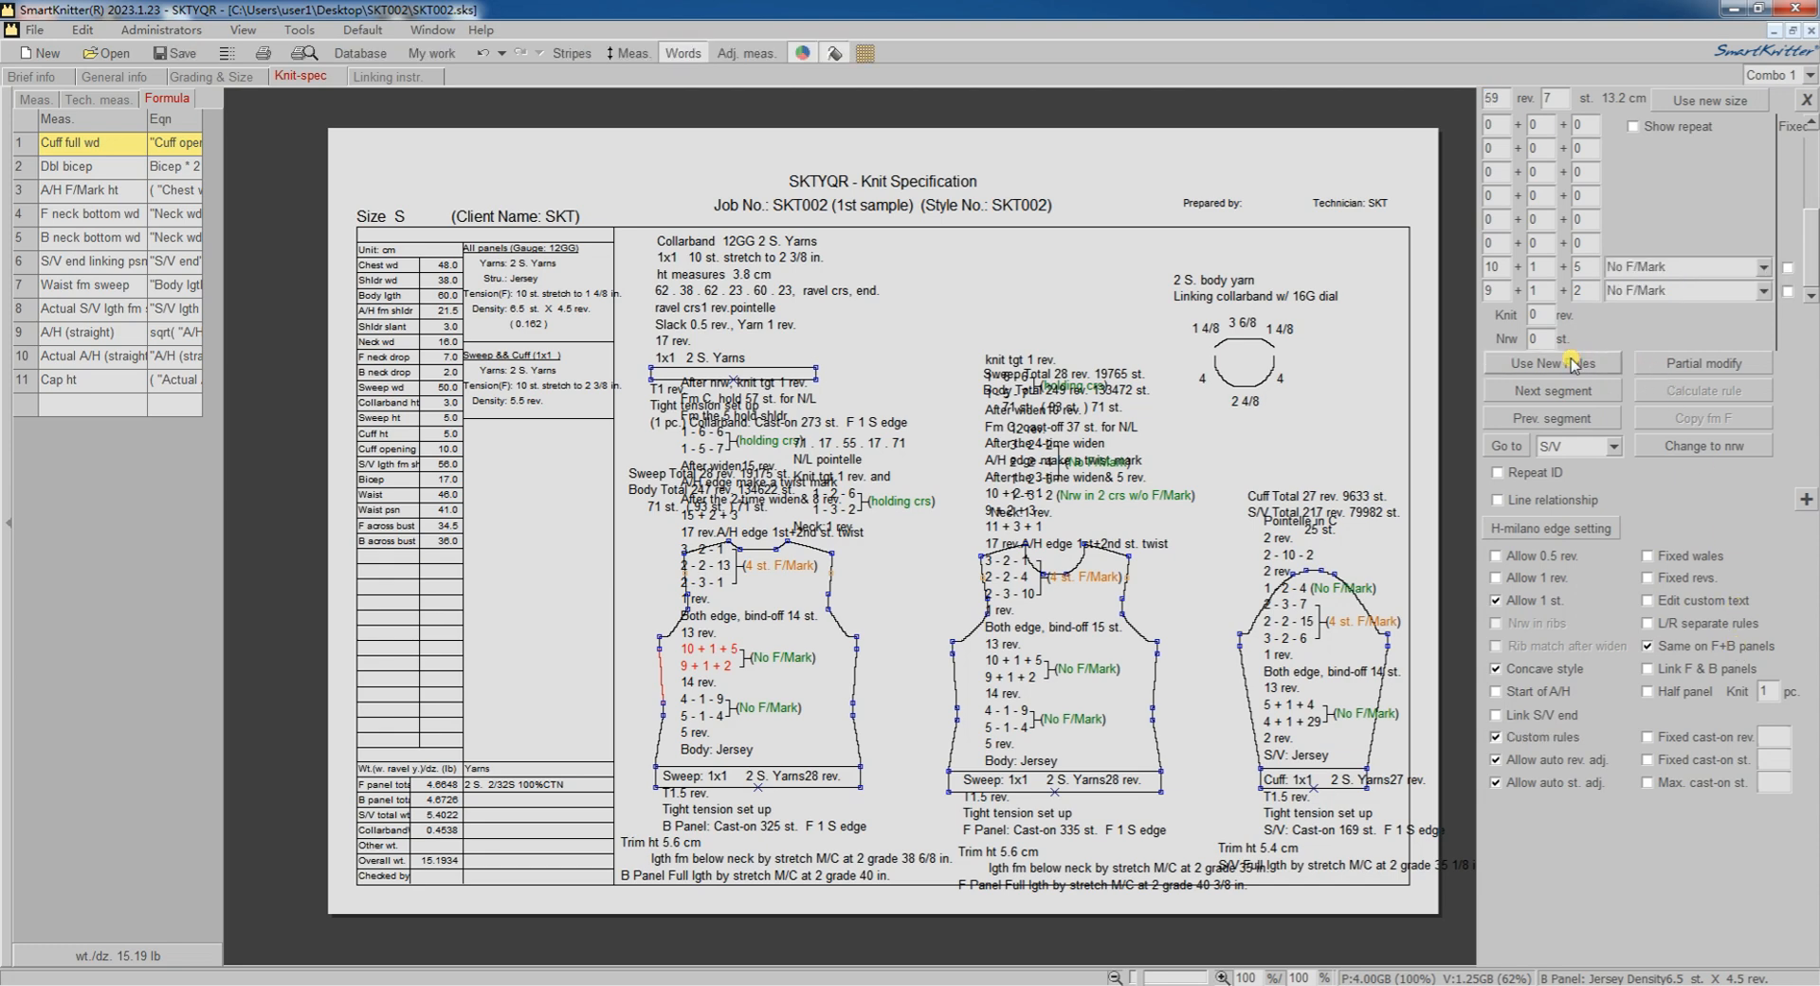
# Step: Apply Same on F+B panels to the back panel's straight 13-rev. segment below the armhole
pyautogui.click(1560, 391)
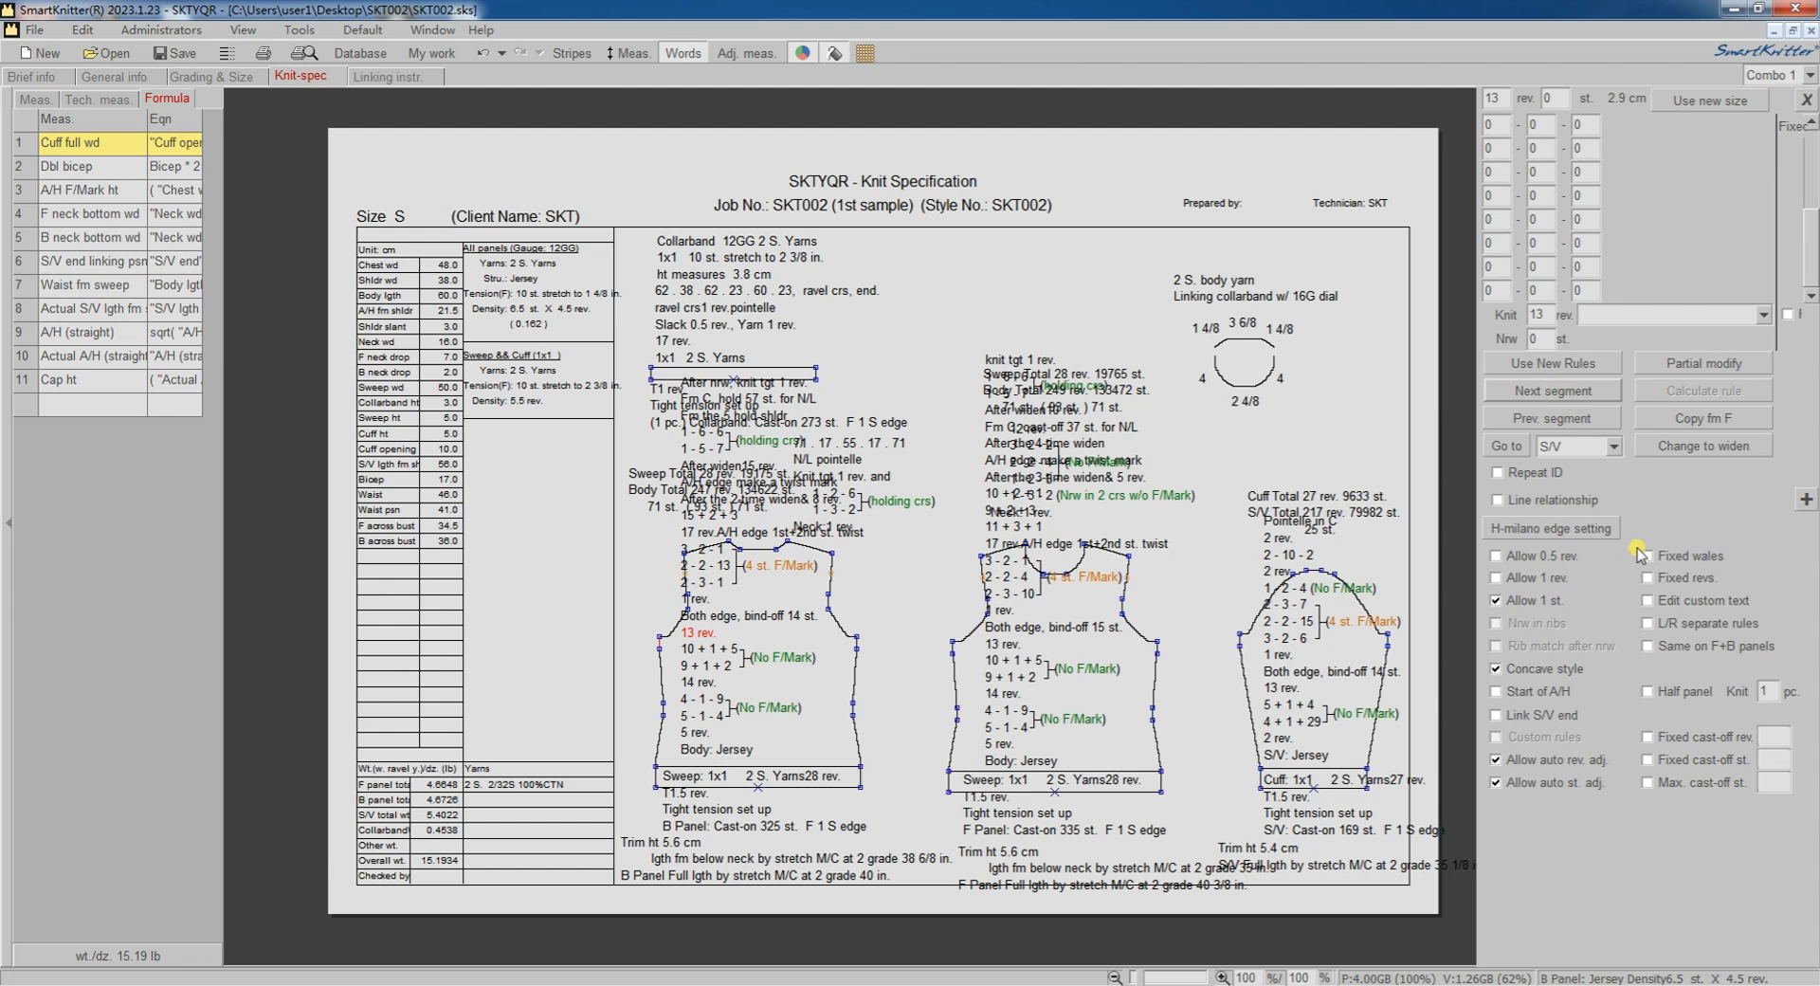
pyautogui.click(1649, 647)
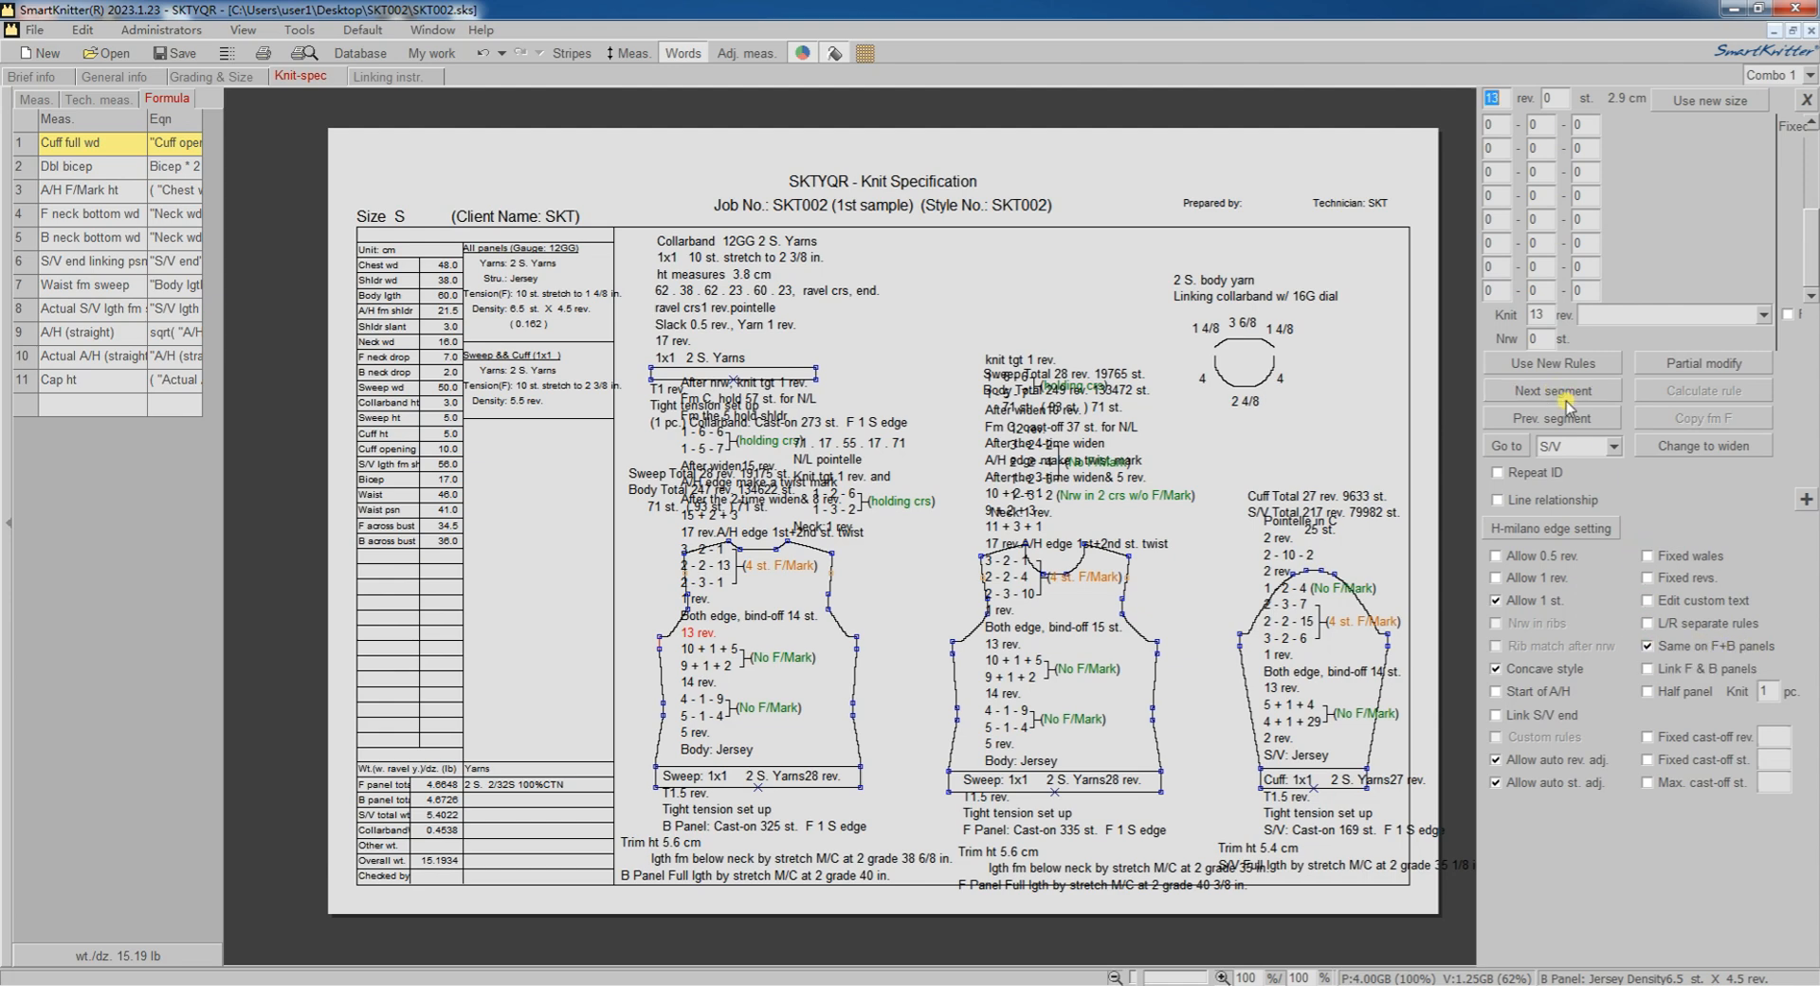
pyautogui.click(1567, 366)
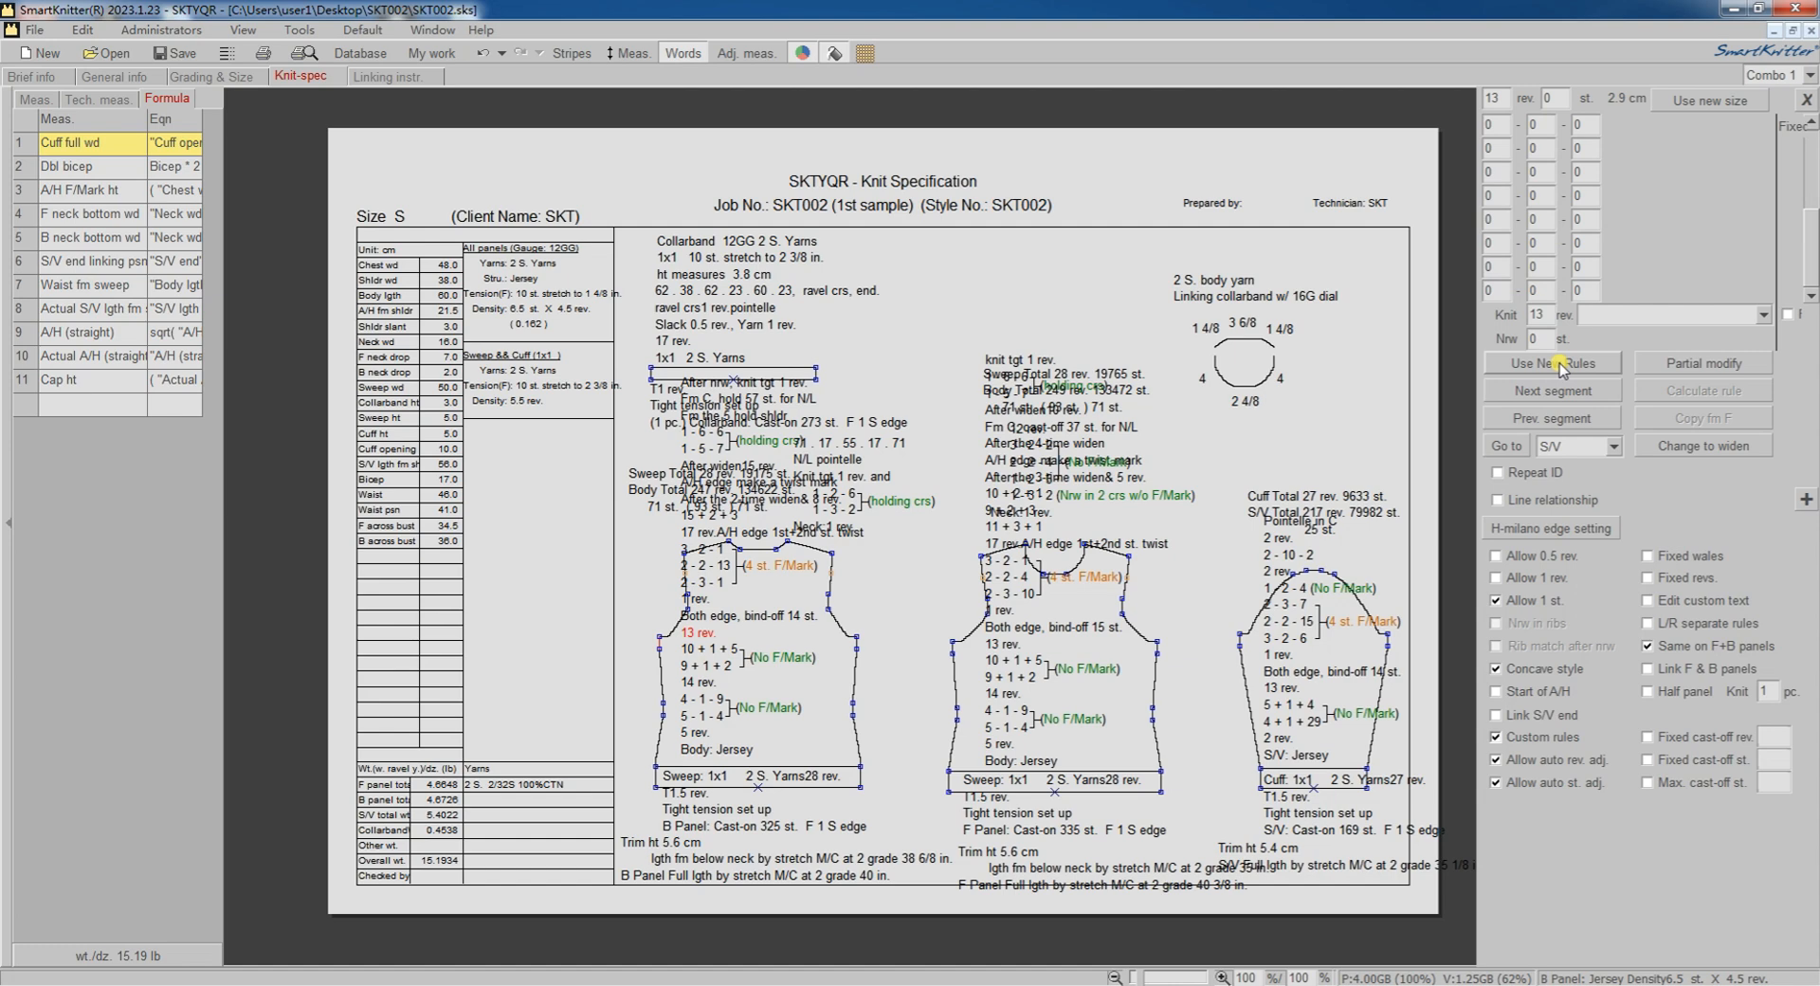
# Step: In the back armhole segment, set the bind-off to 16 st. and the first narrowing rule to 1-2-3, No F/Mark, fixed
pyautogui.click(1566, 391)
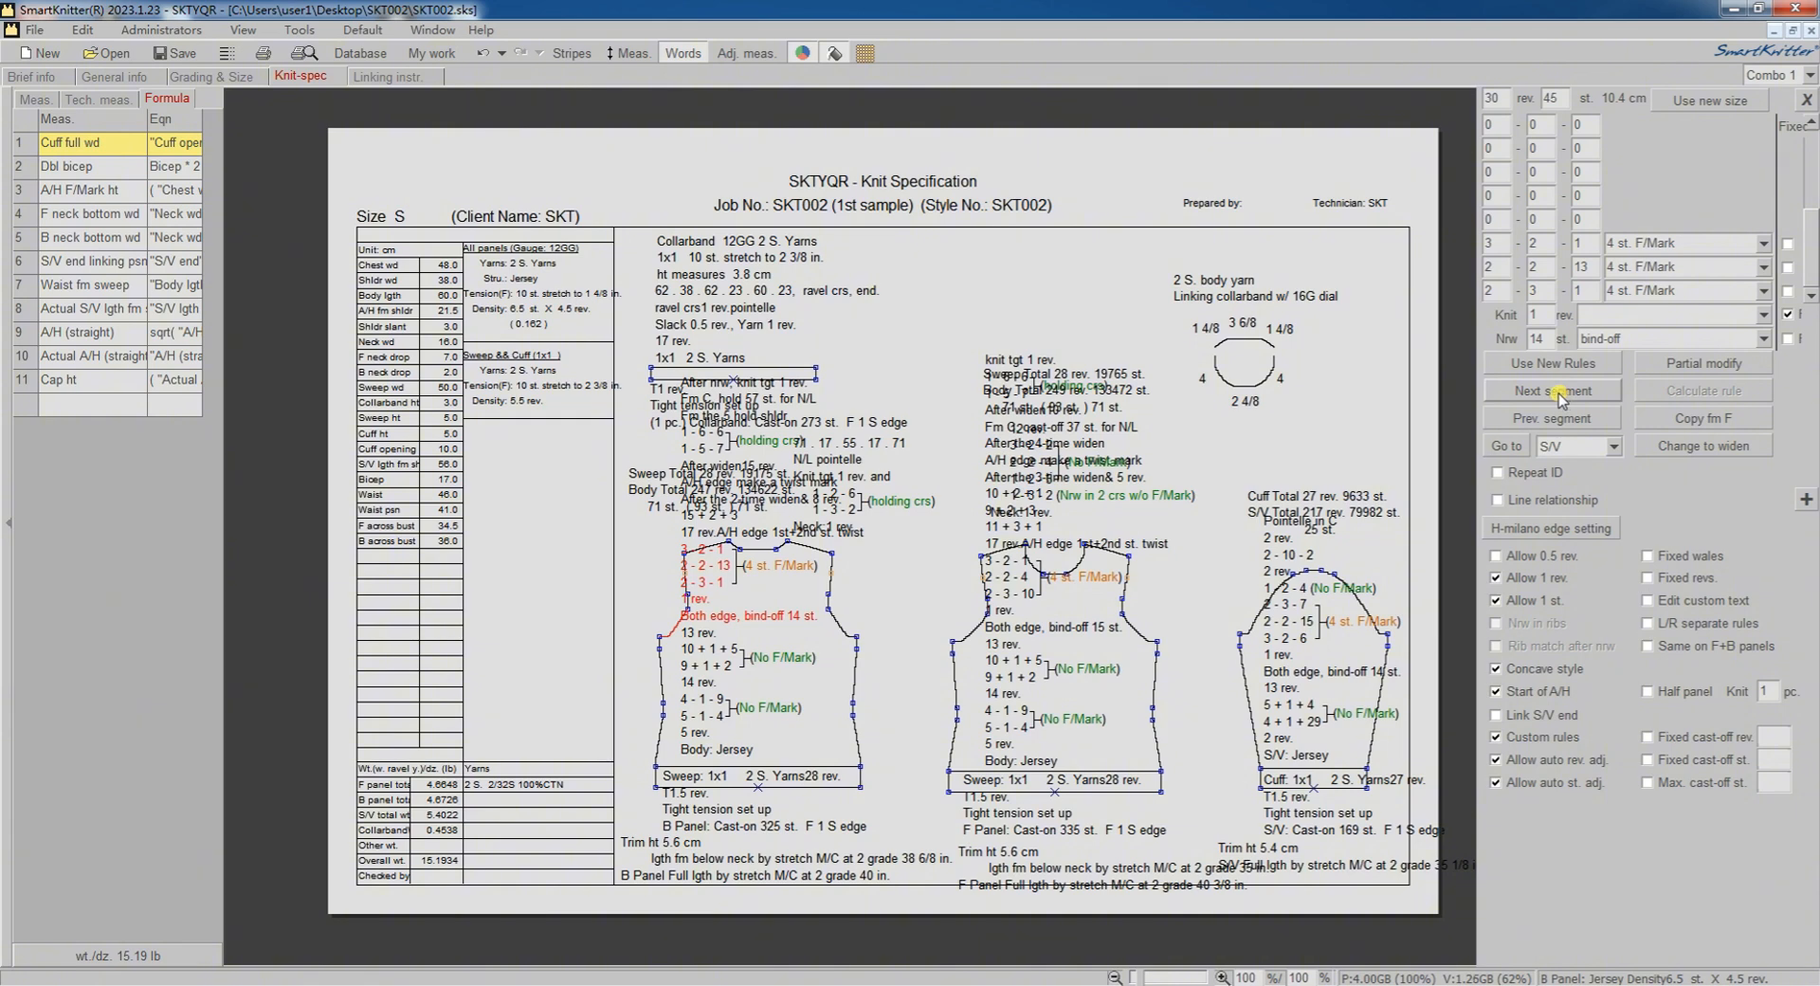
pyautogui.doubleClick(1545, 338)
pyautogui.write('16')
pyautogui.doubleClick(1489, 289)
pyautogui.write('13')
pyautogui.press('Tab')
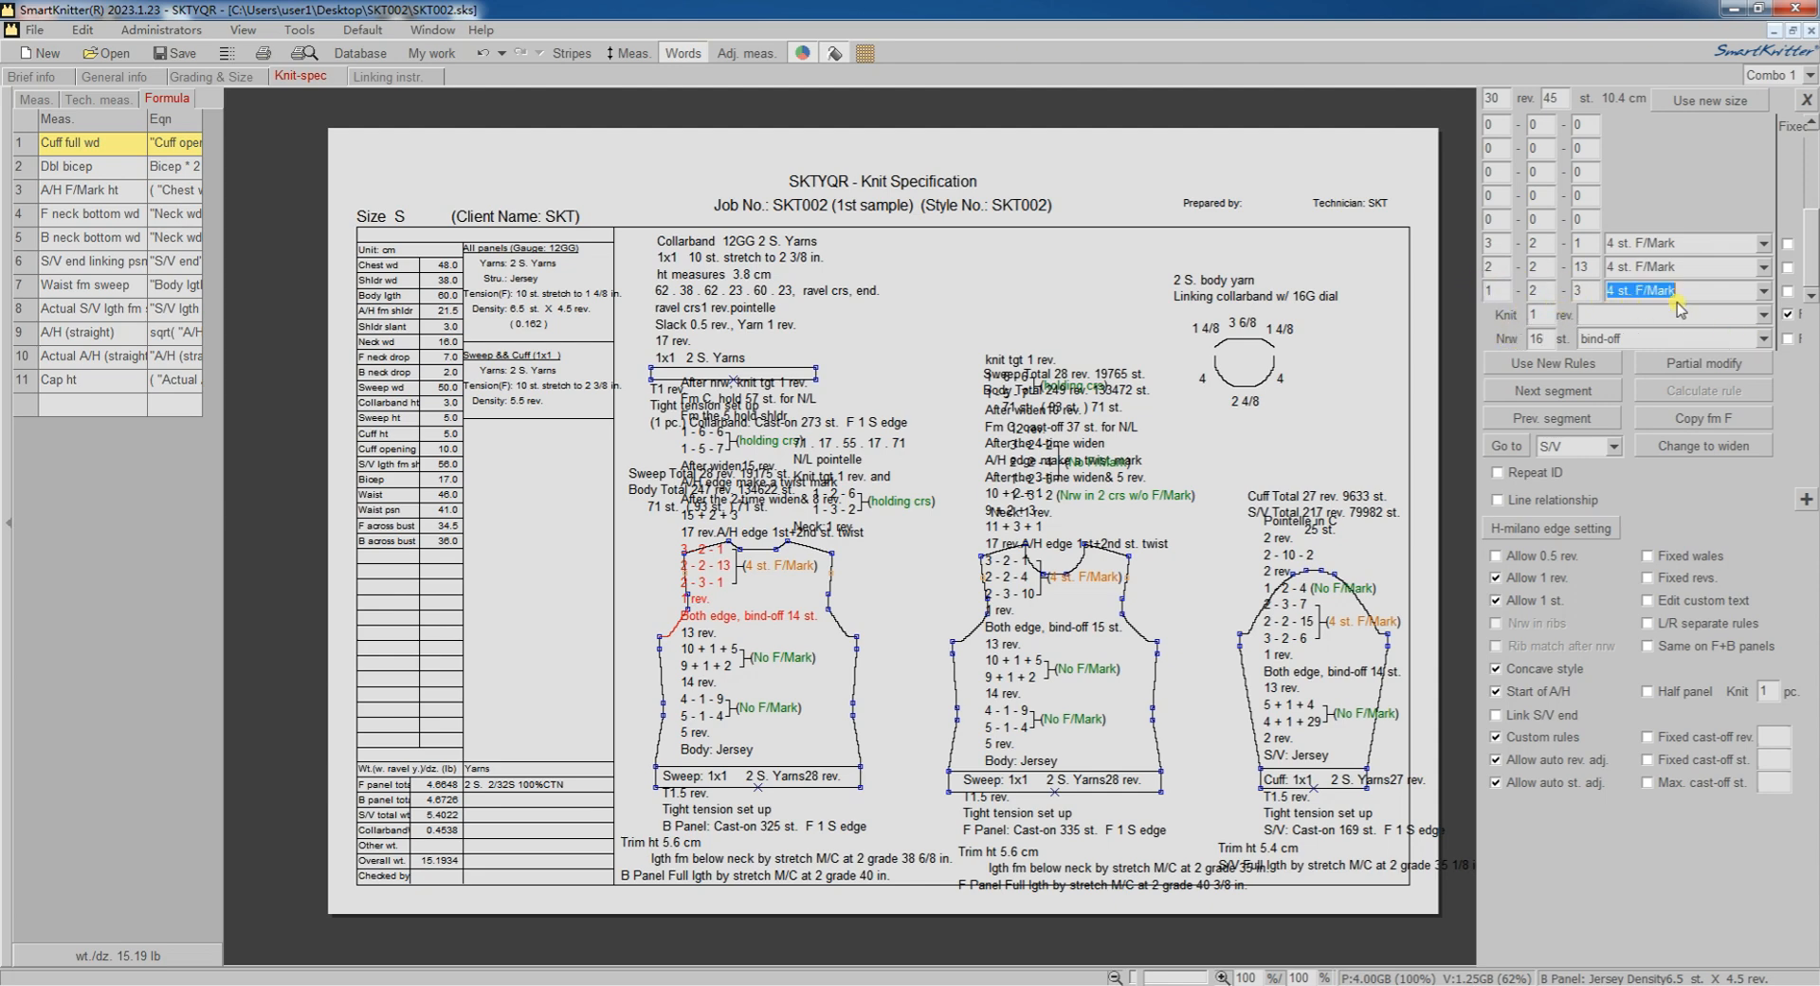
pyautogui.click(1763, 295)
pyautogui.click(1688, 313)
pyautogui.click(1788, 292)
# Step: Insert a fixed 1-0-1 rule directly after the back armhole's 1-2-3 narrowing
pyautogui.press('Insert')
pyautogui.write('1')
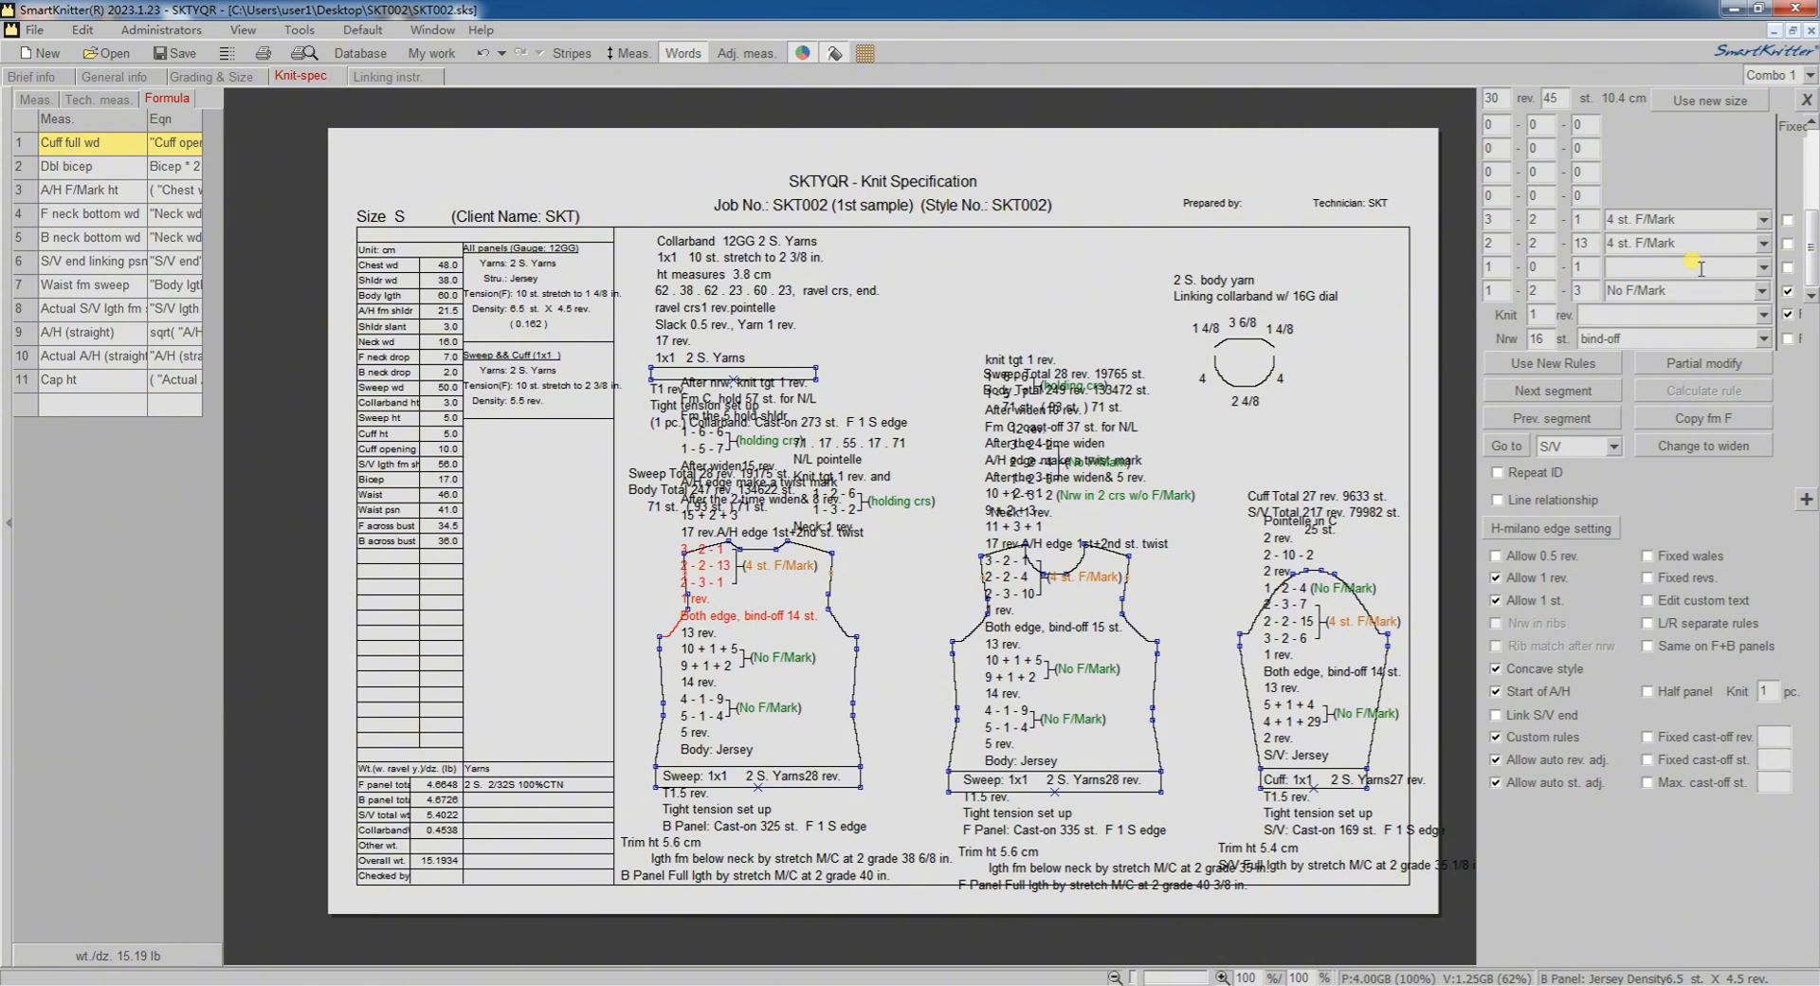
pyautogui.click(1789, 269)
# Step: Set the remaining back armhole narrowings to 1.5-2, 2-2 and 3-2, with "." as the repeat count of each
pyautogui.doubleClick(1494, 243)
pyautogui.write('1.5')
pyautogui.doubleClick(1536, 242)
pyautogui.write('2')
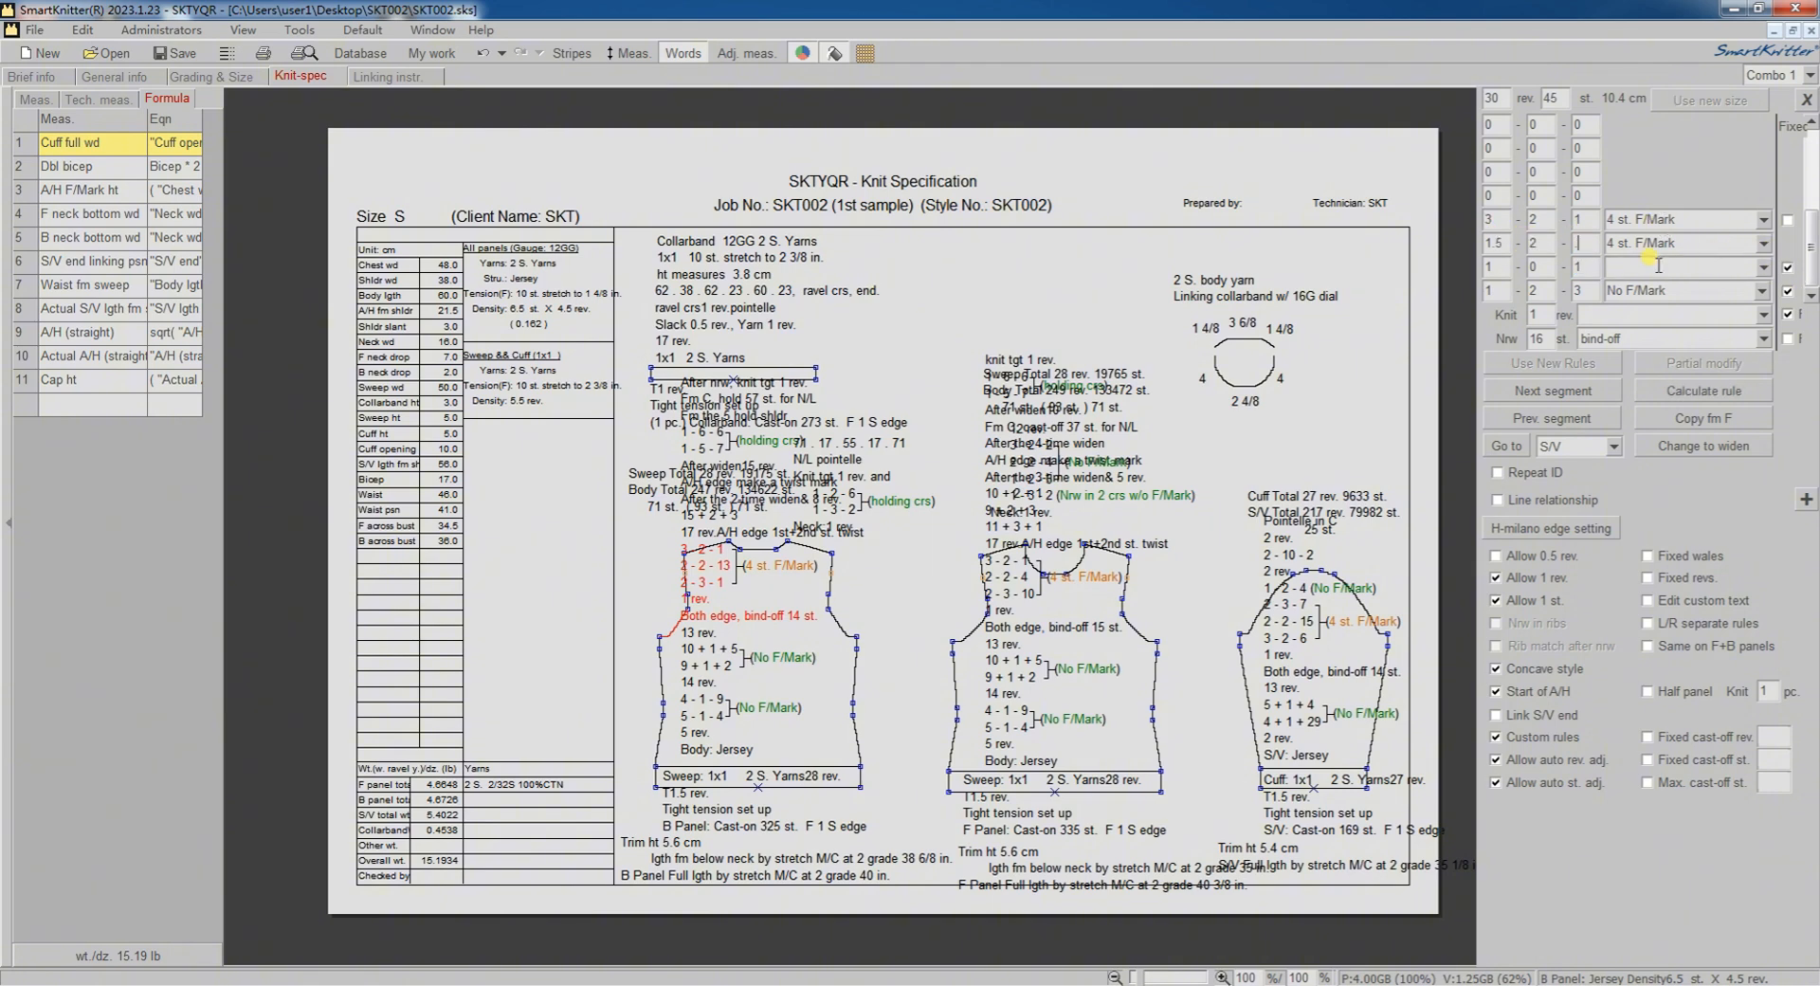
pyautogui.press('BackSpace')
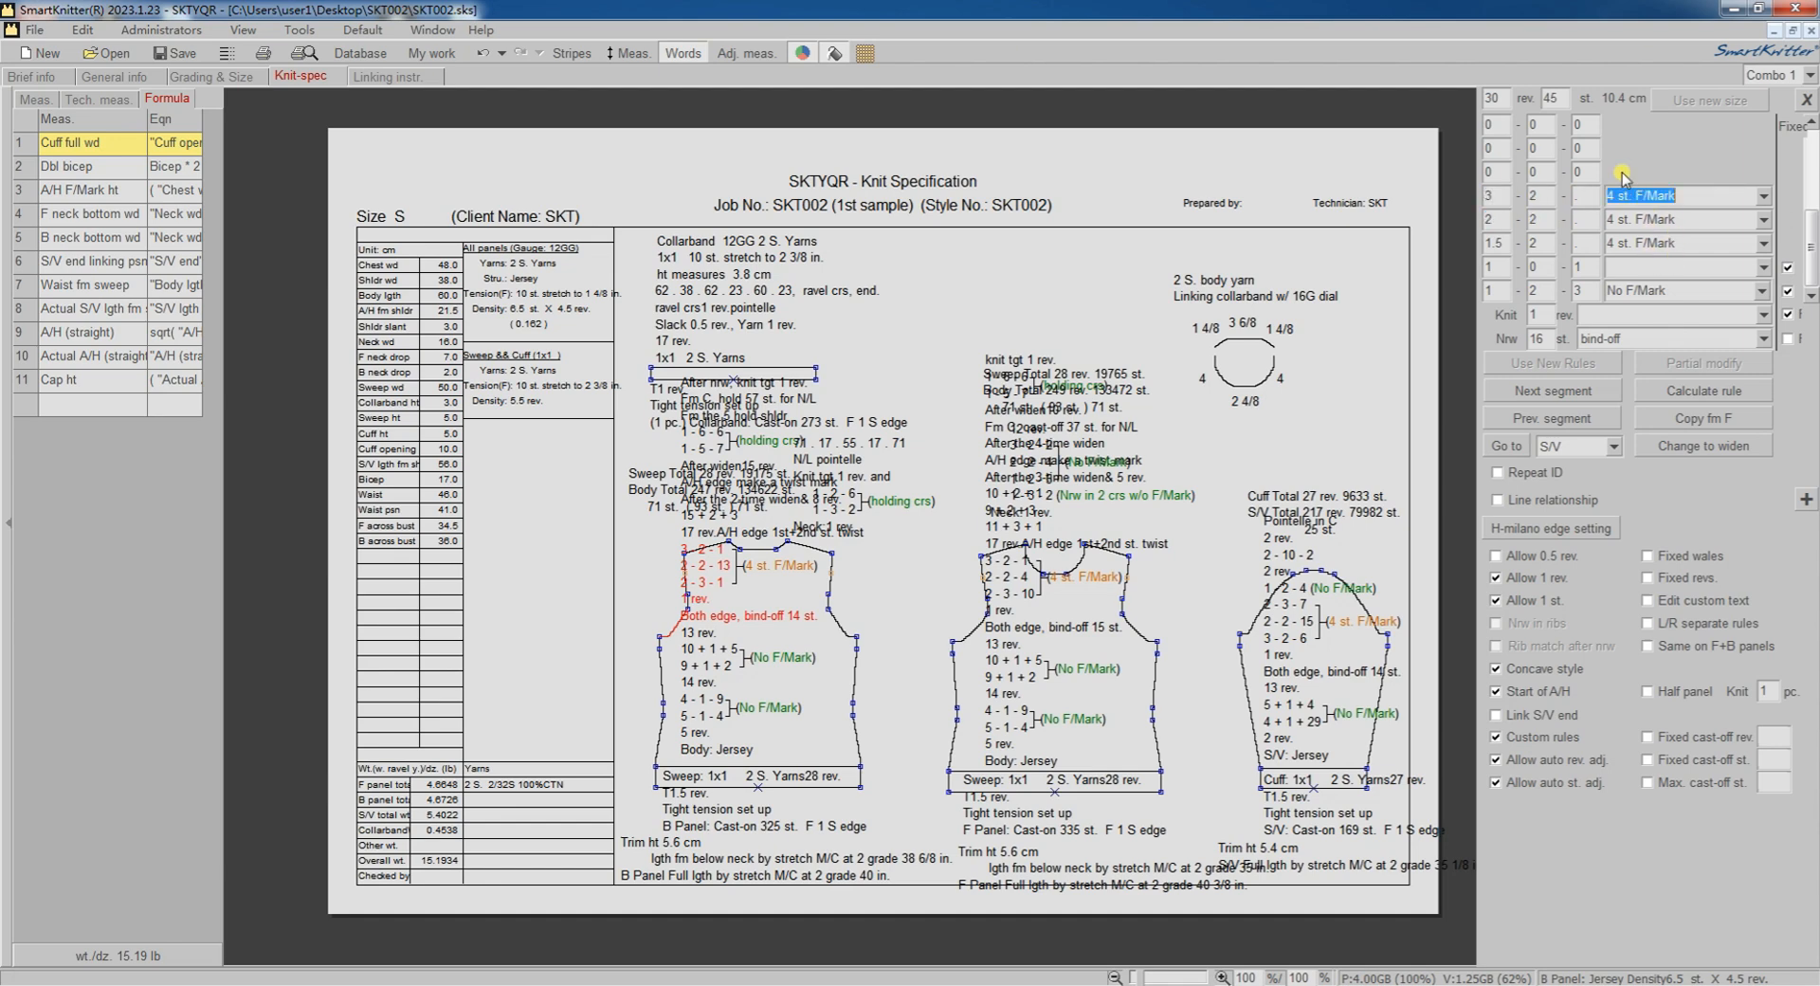
# Step: Set the back armhole's total to 46 st., calculate the rules, choose the 3-2-5, 2-2-4, 1.5-2-3 solution and apply it
pyautogui.moveTo(1550, 97); pyautogui.dragTo(1560, 98)
pyautogui.click(1697, 393)
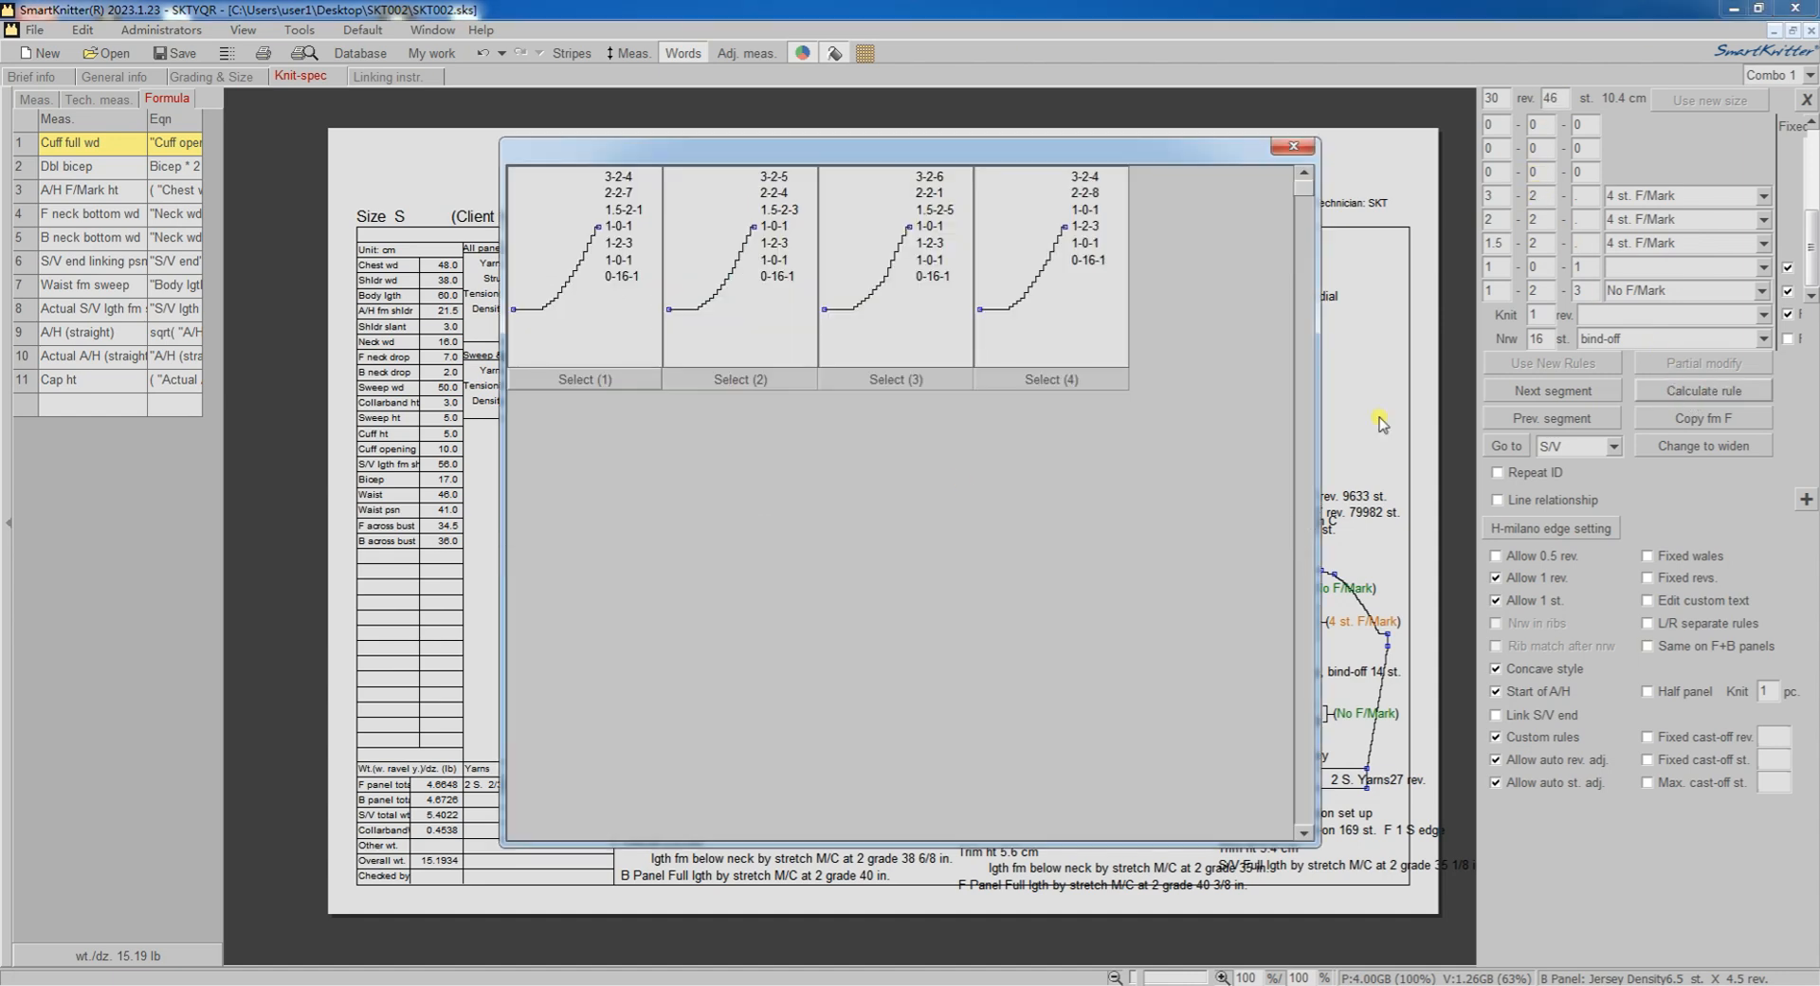
pyautogui.click(745, 379)
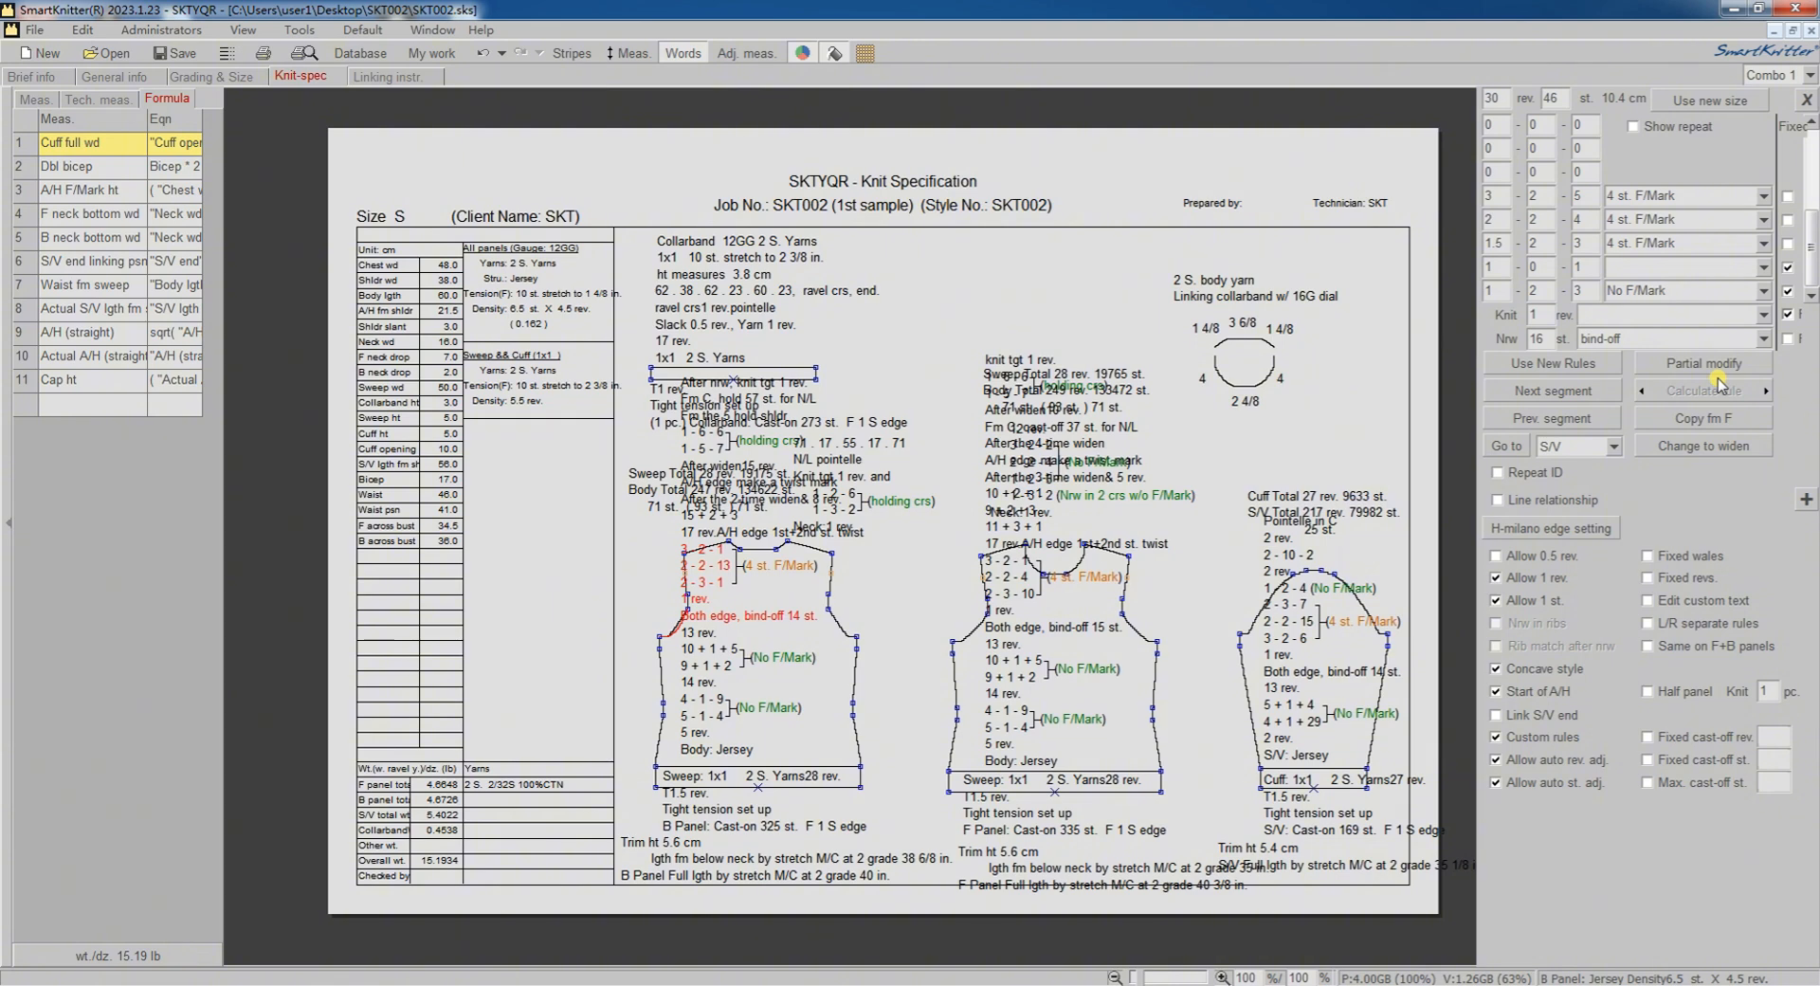
pyautogui.click(1549, 365)
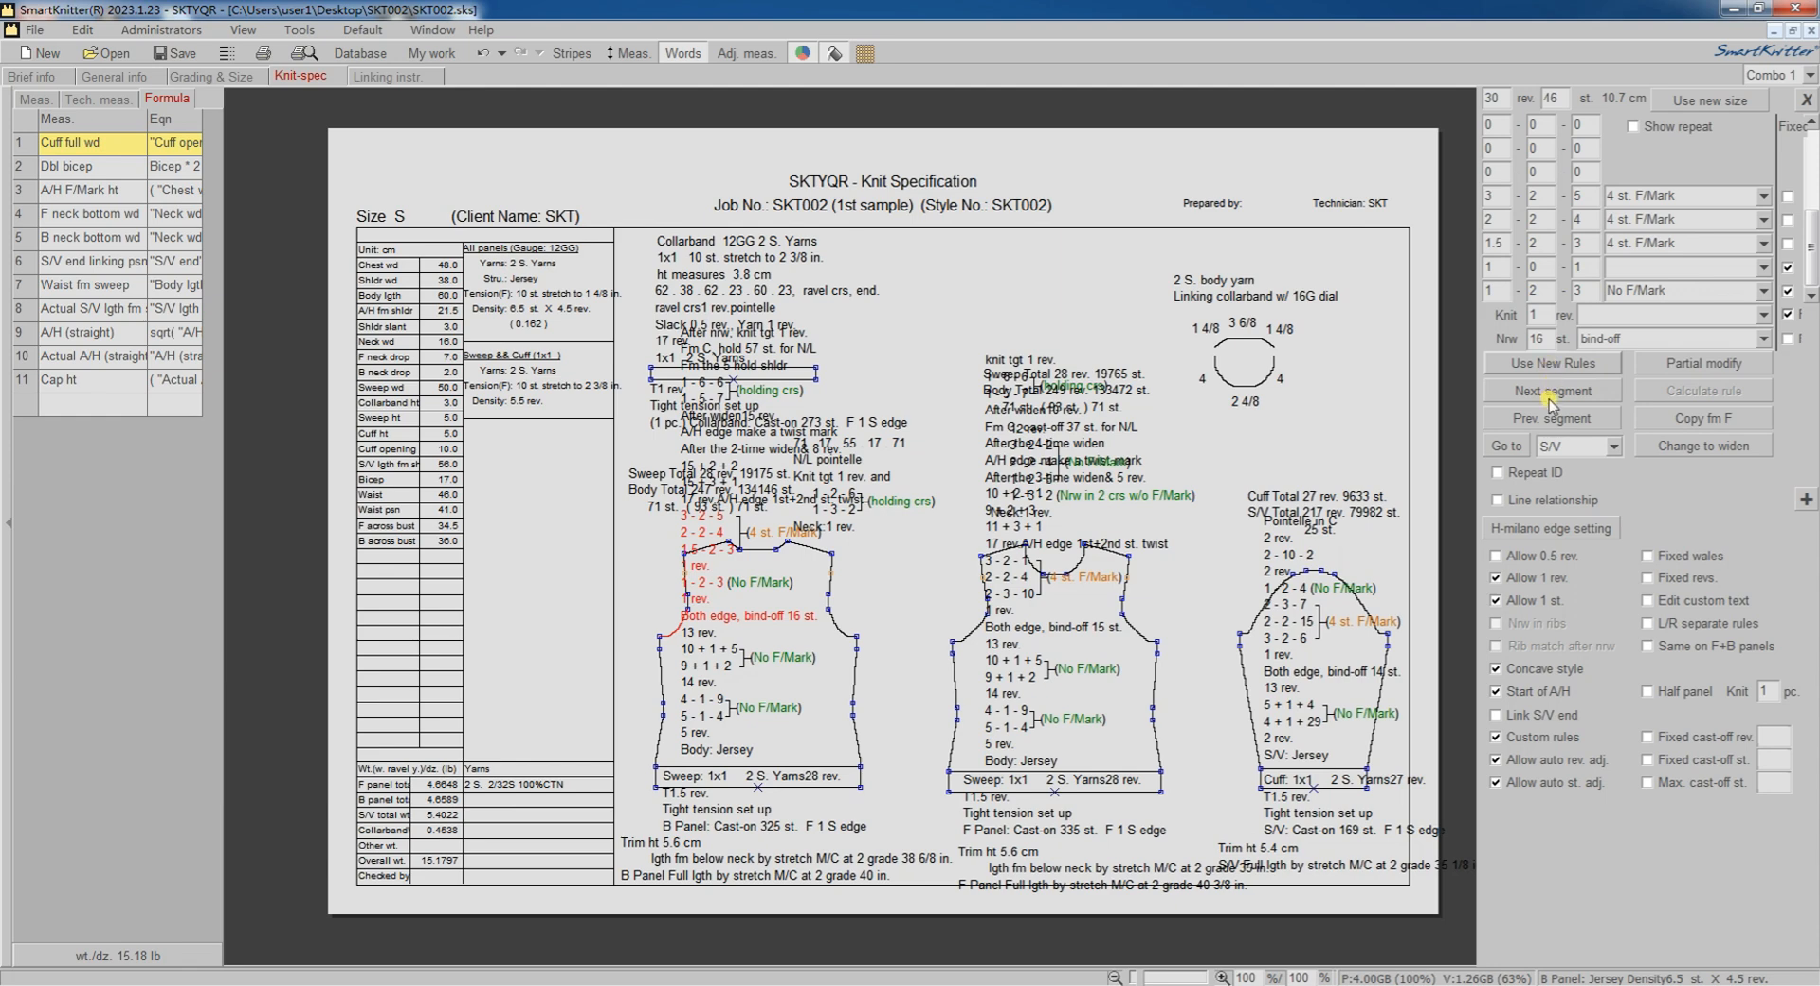
# Step: Apply Same on F+B panels to the back panel's straight 17-rev. segment above the armhole narrowing
pyautogui.click(1555, 391)
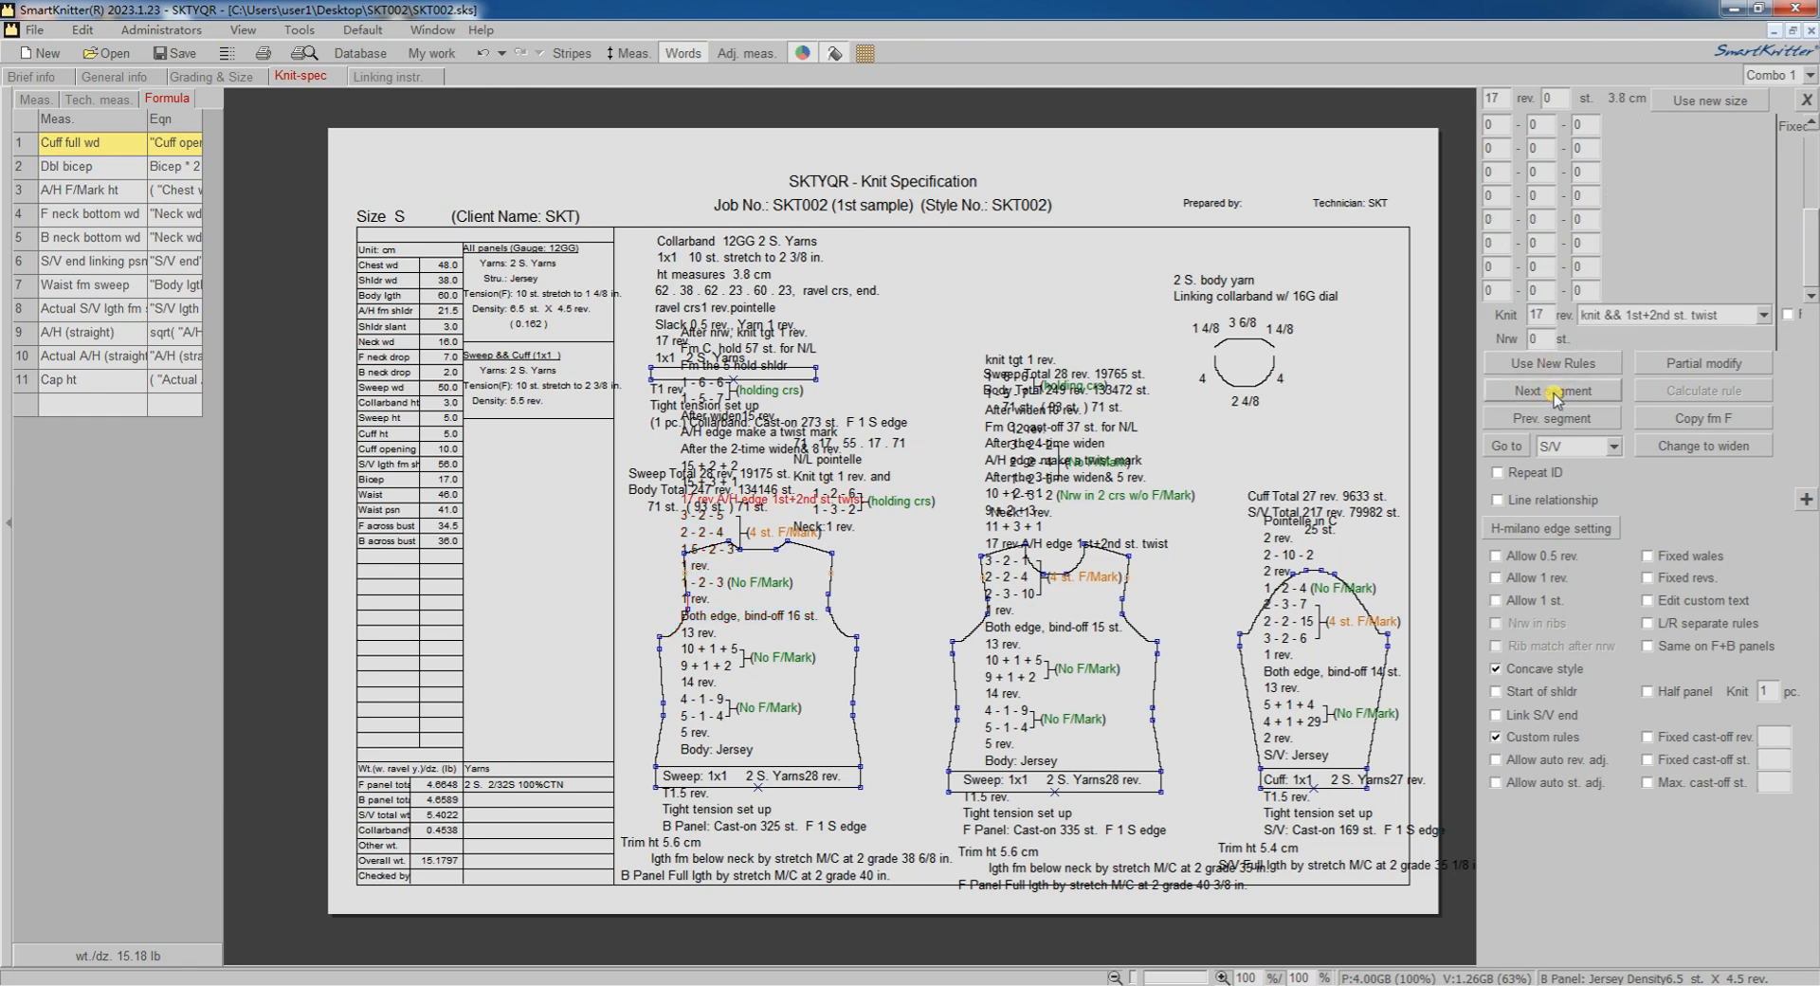
pyautogui.click(1648, 646)
pyautogui.click(1574, 368)
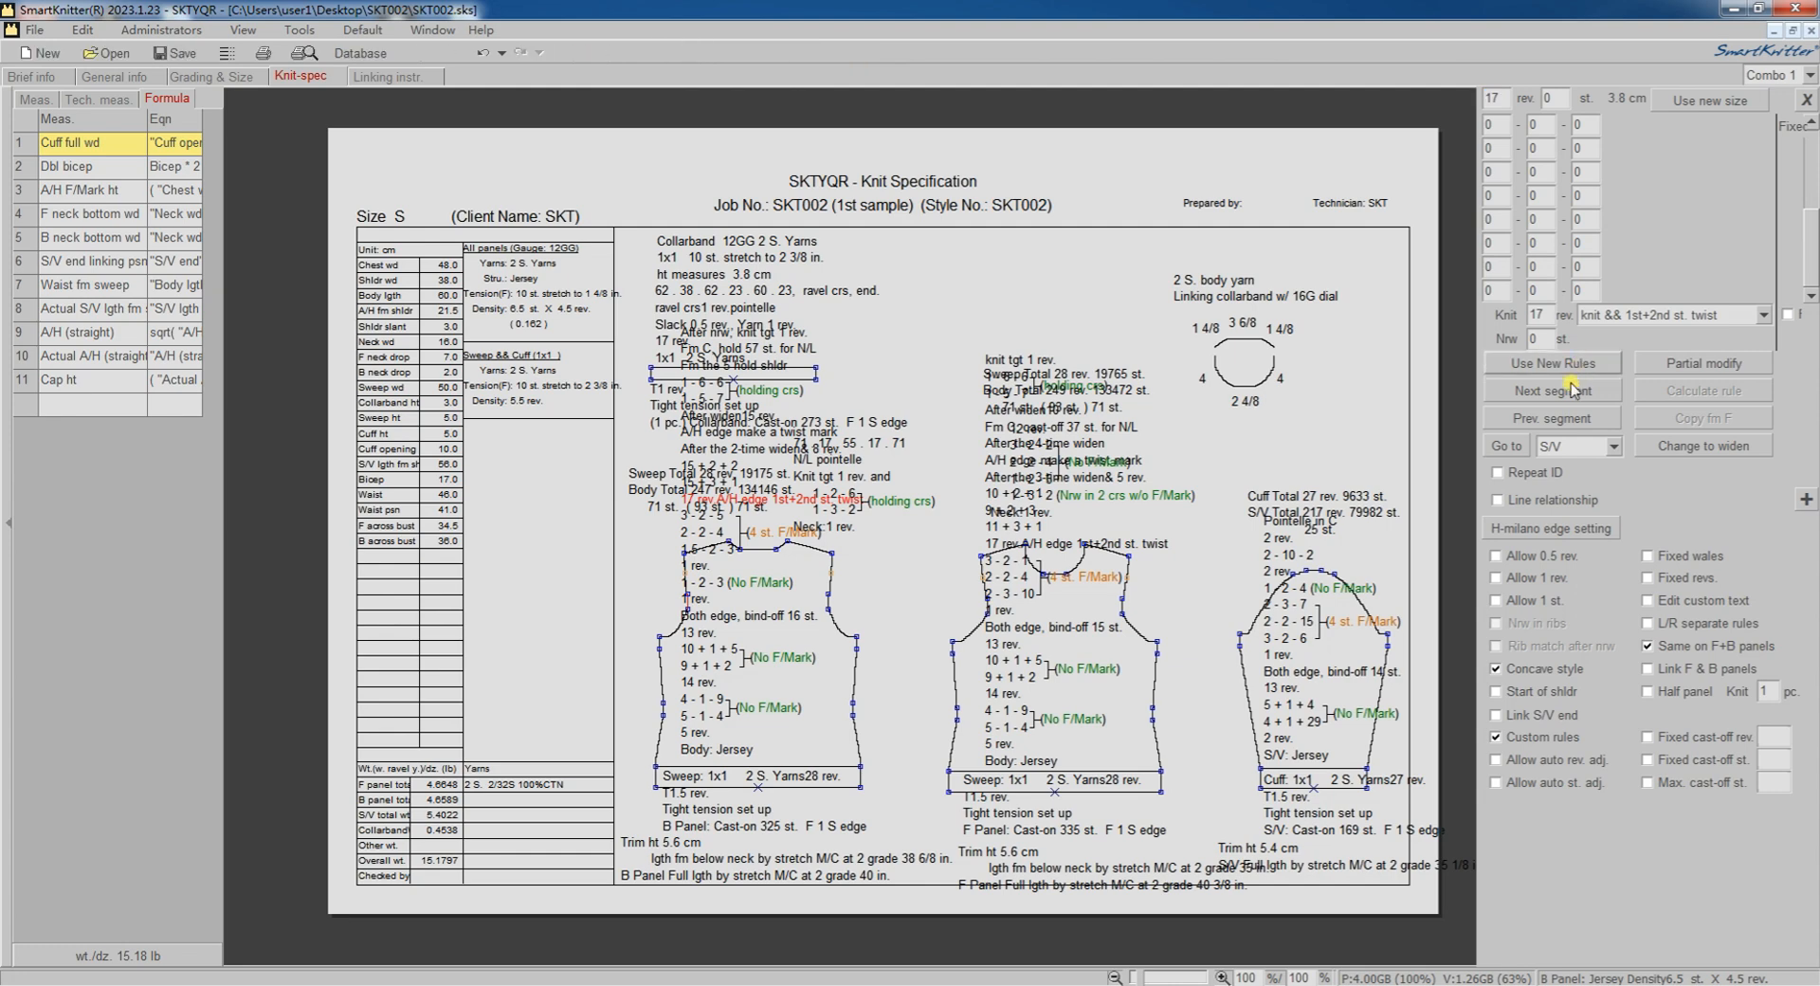
# Step: For the back panel's upper armhole widening, enable Allow 1 rev. and Allow 1 st. and turn off Custom rules
pyautogui.click(1569, 391)
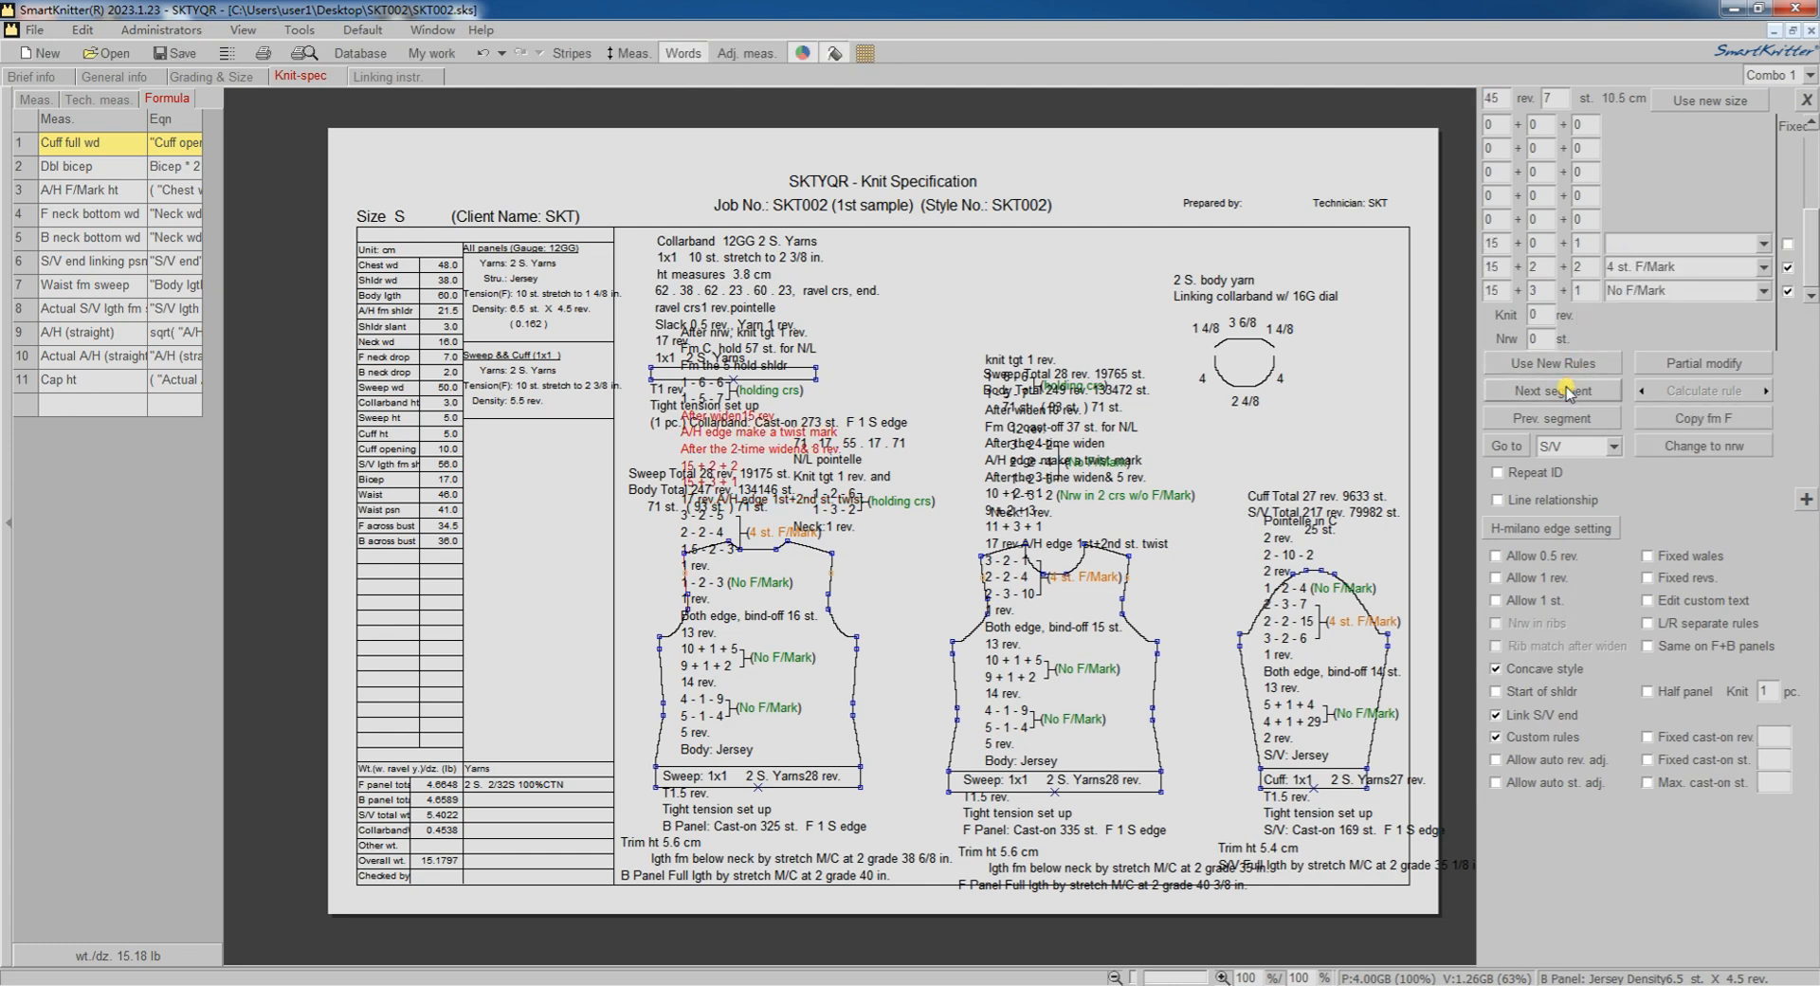
pyautogui.click(1497, 579)
pyautogui.click(1498, 601)
pyautogui.click(1497, 738)
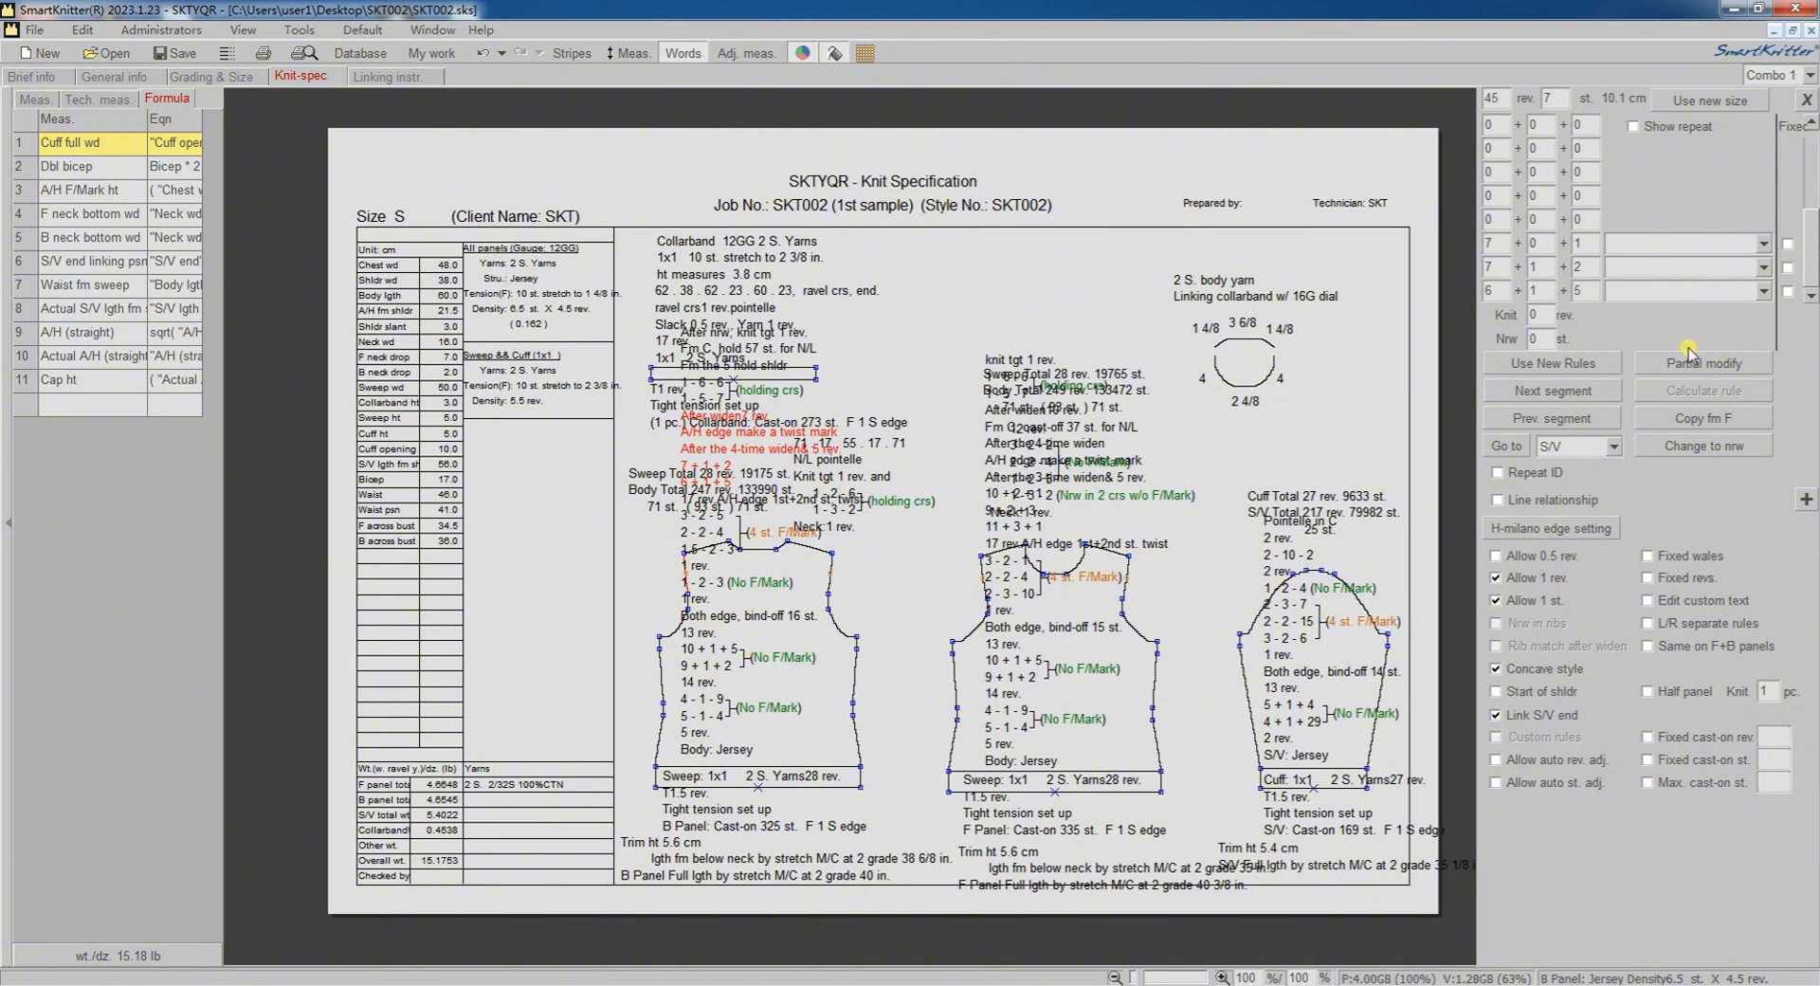
# Step: Set the upper armhole's 6+1+5 and 7+1+2 widening rules to No F/Mark and apply the new rules
pyautogui.click(1762, 290)
pyautogui.click(1671, 311)
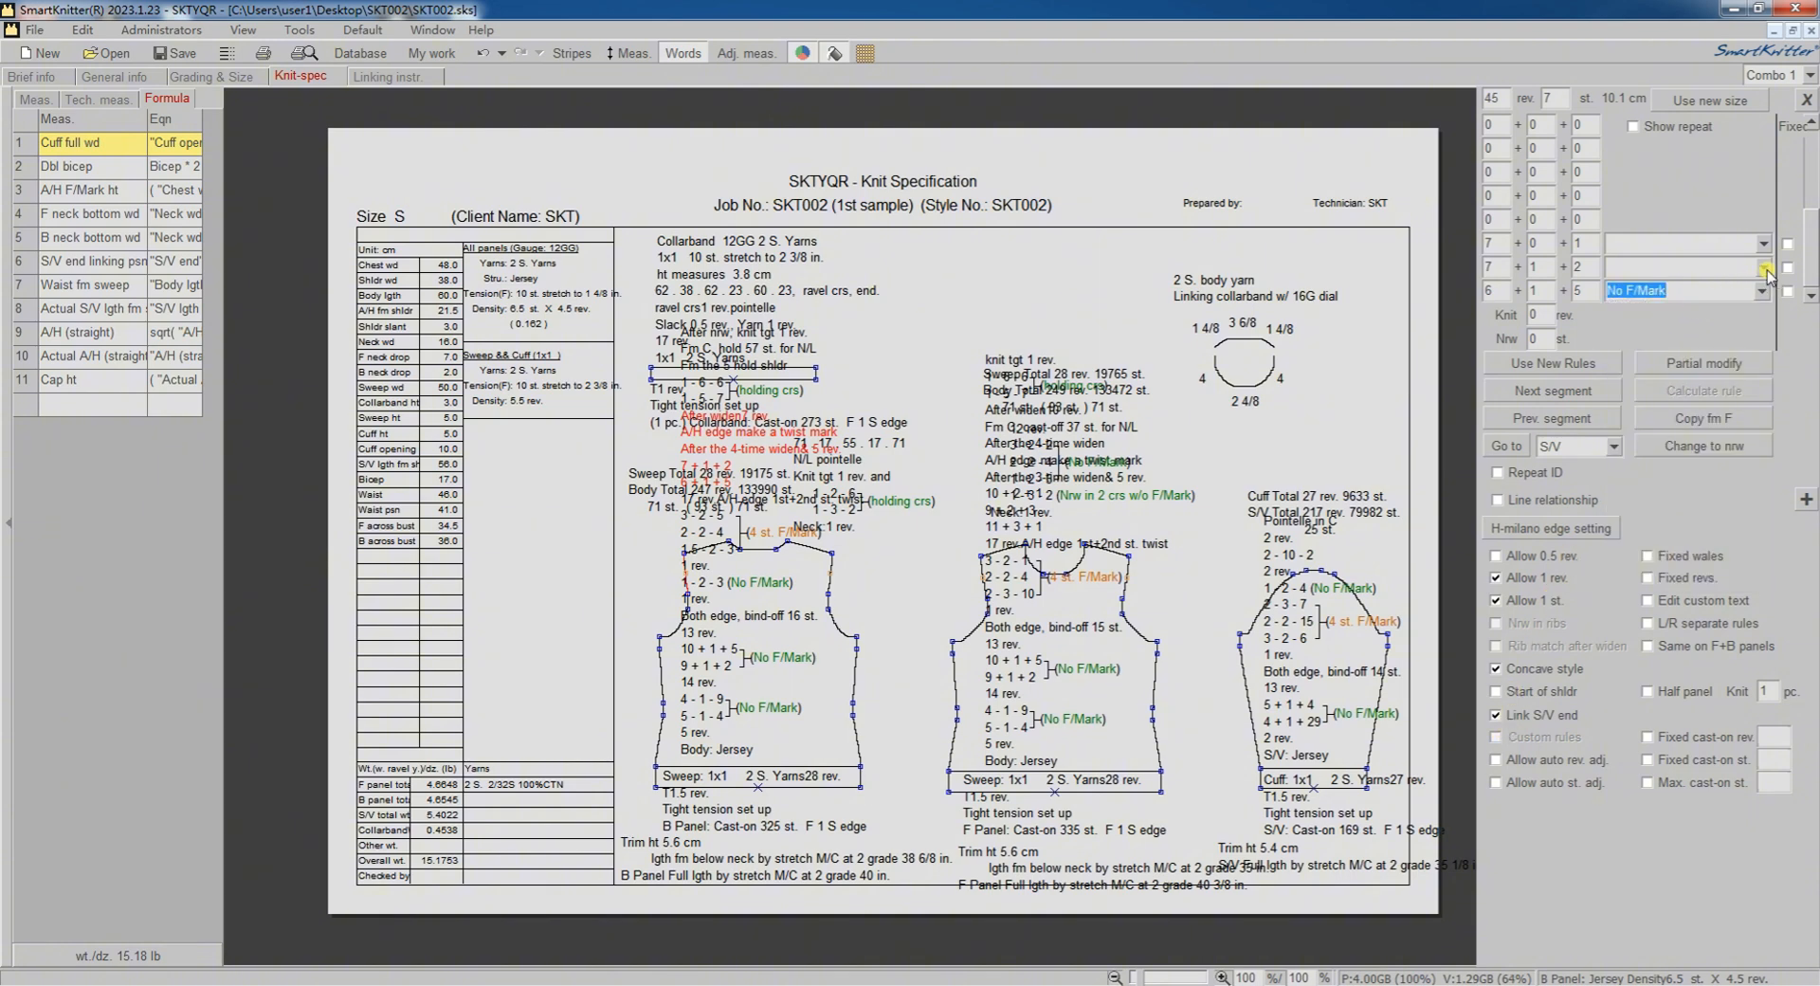
pyautogui.click(1763, 266)
pyautogui.click(1658, 286)
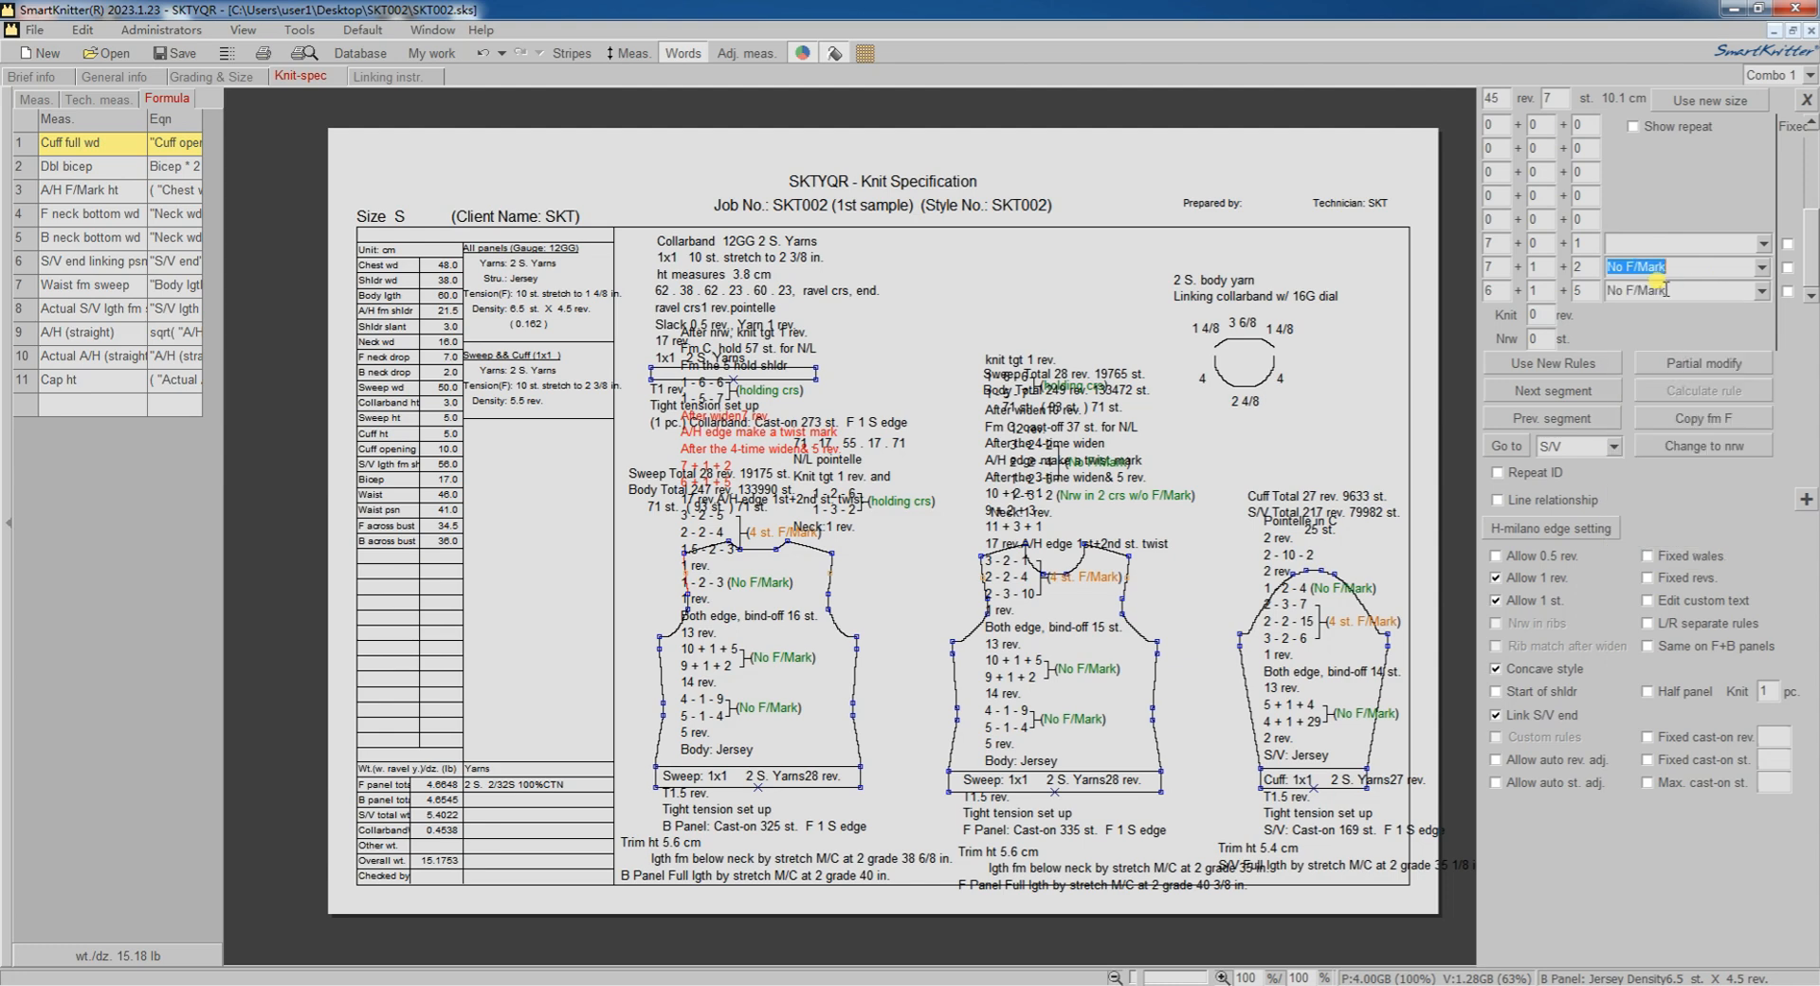
pyautogui.click(1556, 363)
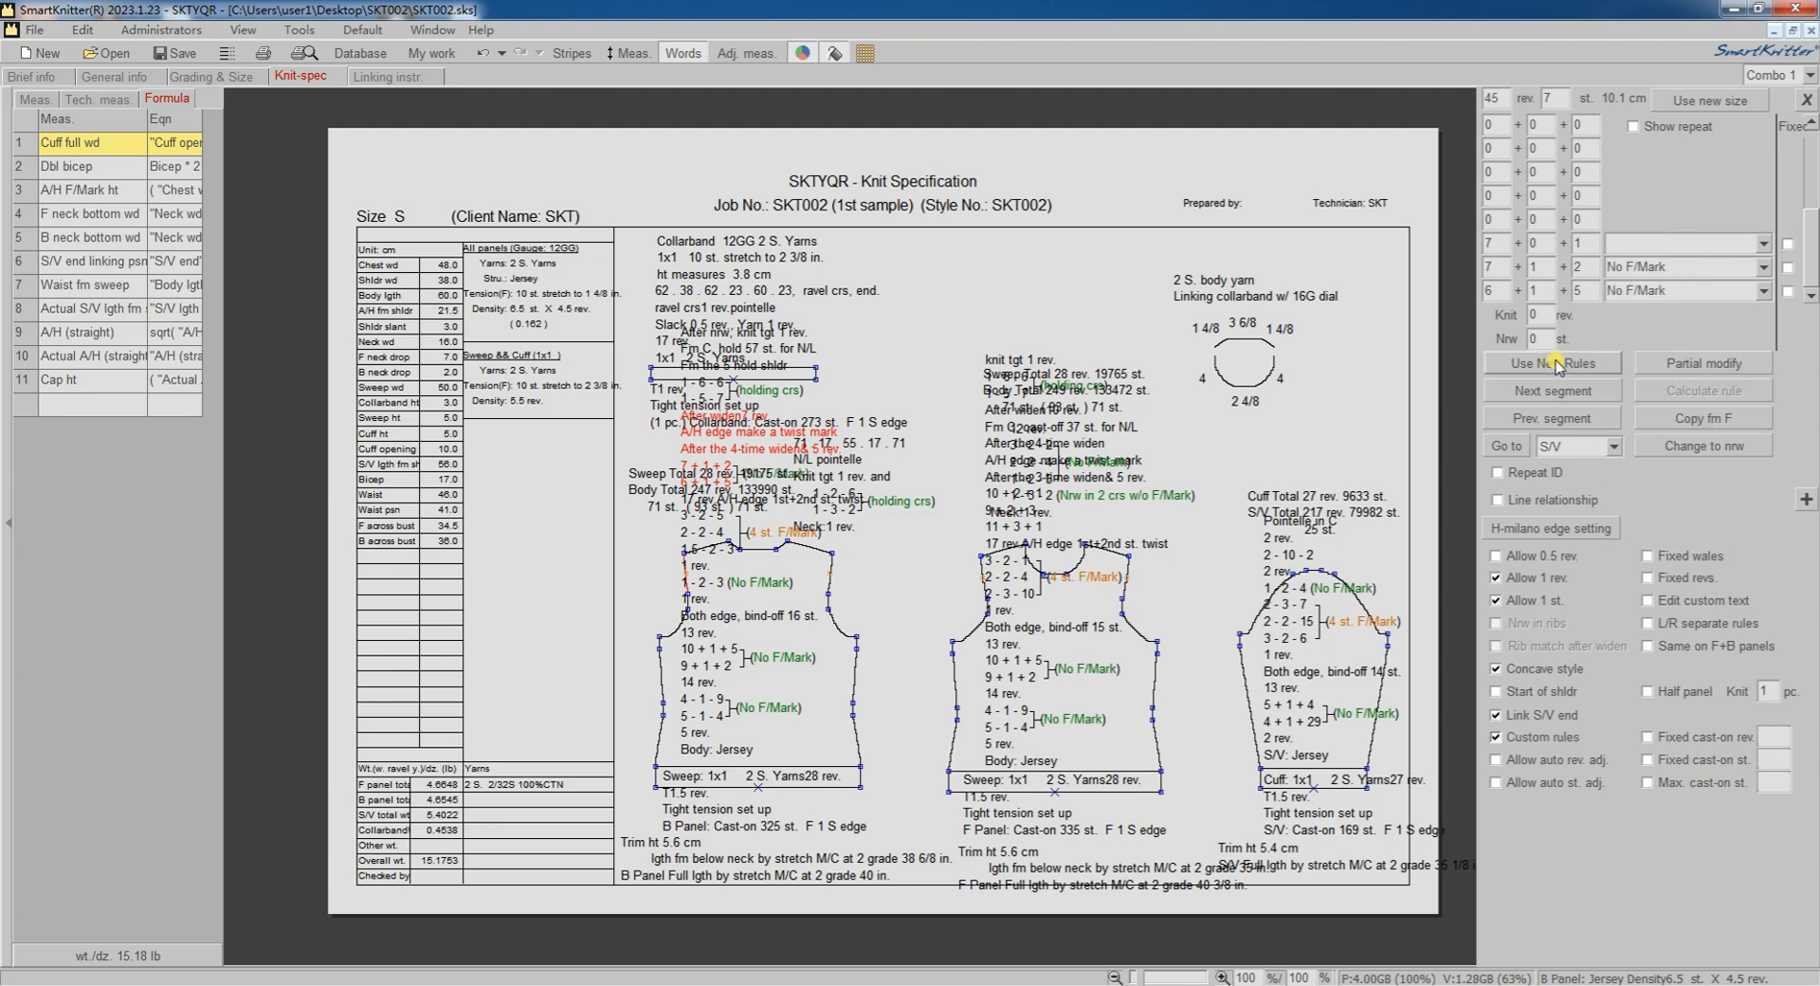
# Step: Review the back panel's remaining shoulder, neckline and neck-bottom segments, and close the rule editor
pyautogui.click(1539, 392)
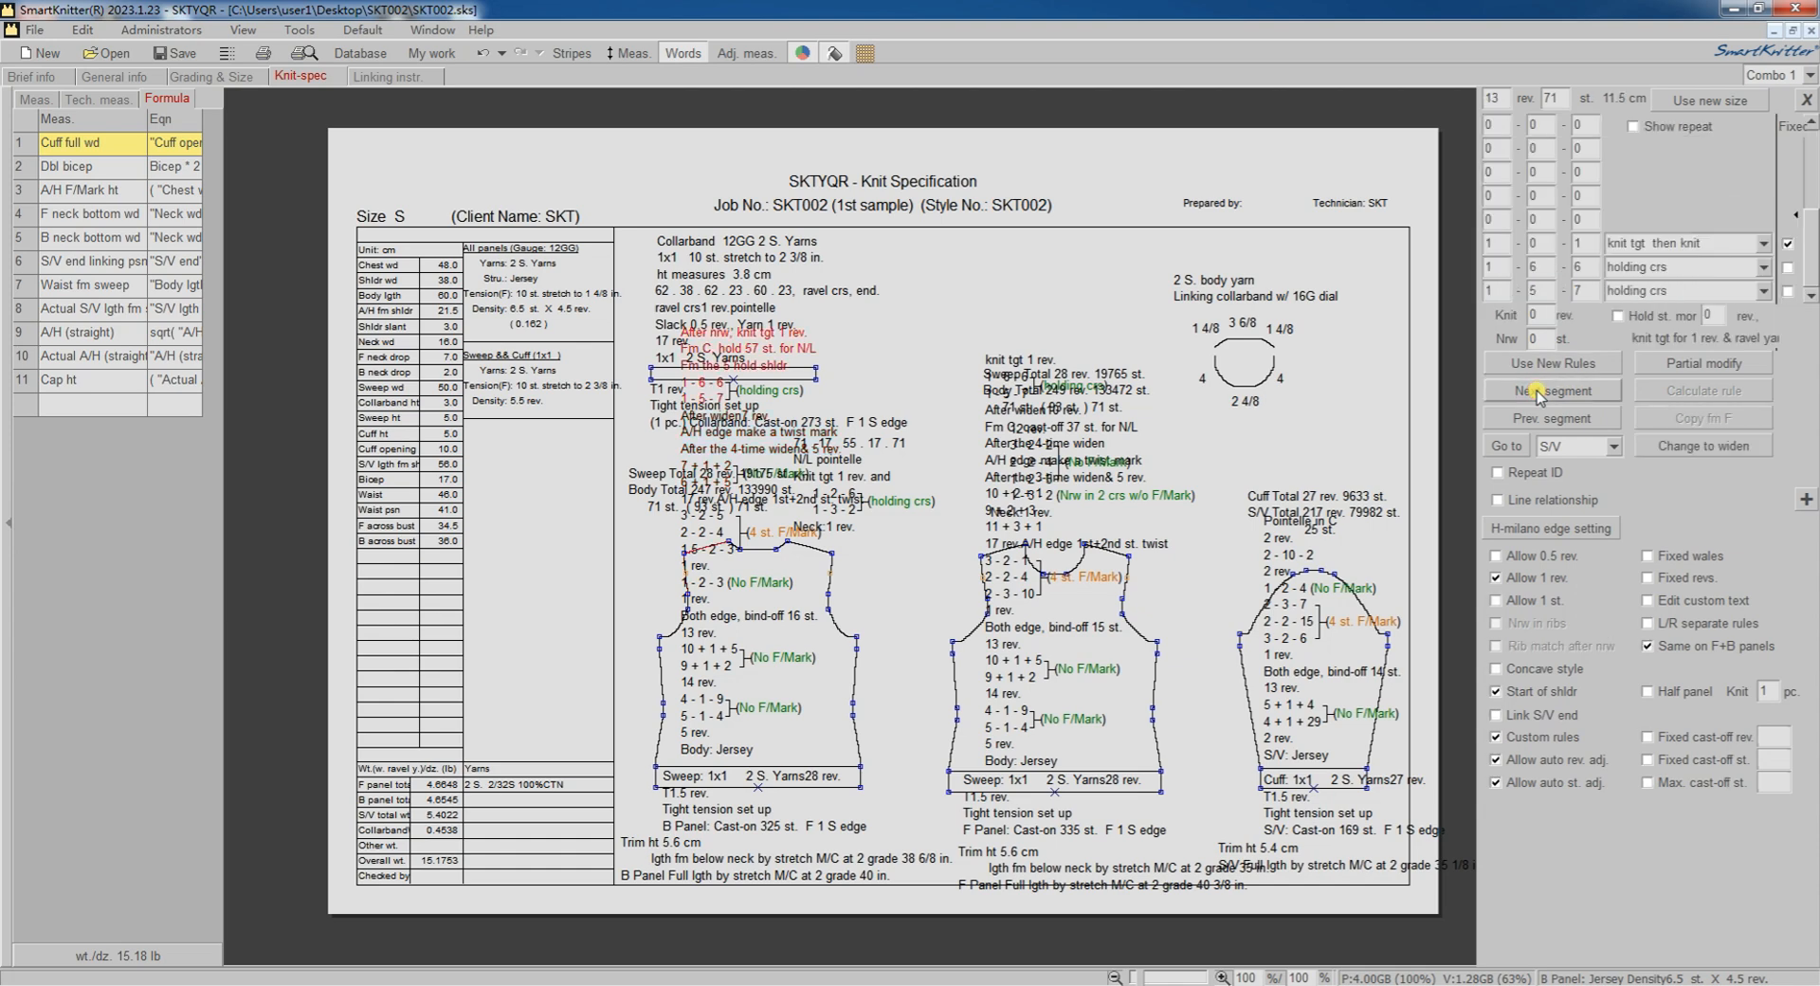
pyautogui.click(1539, 392)
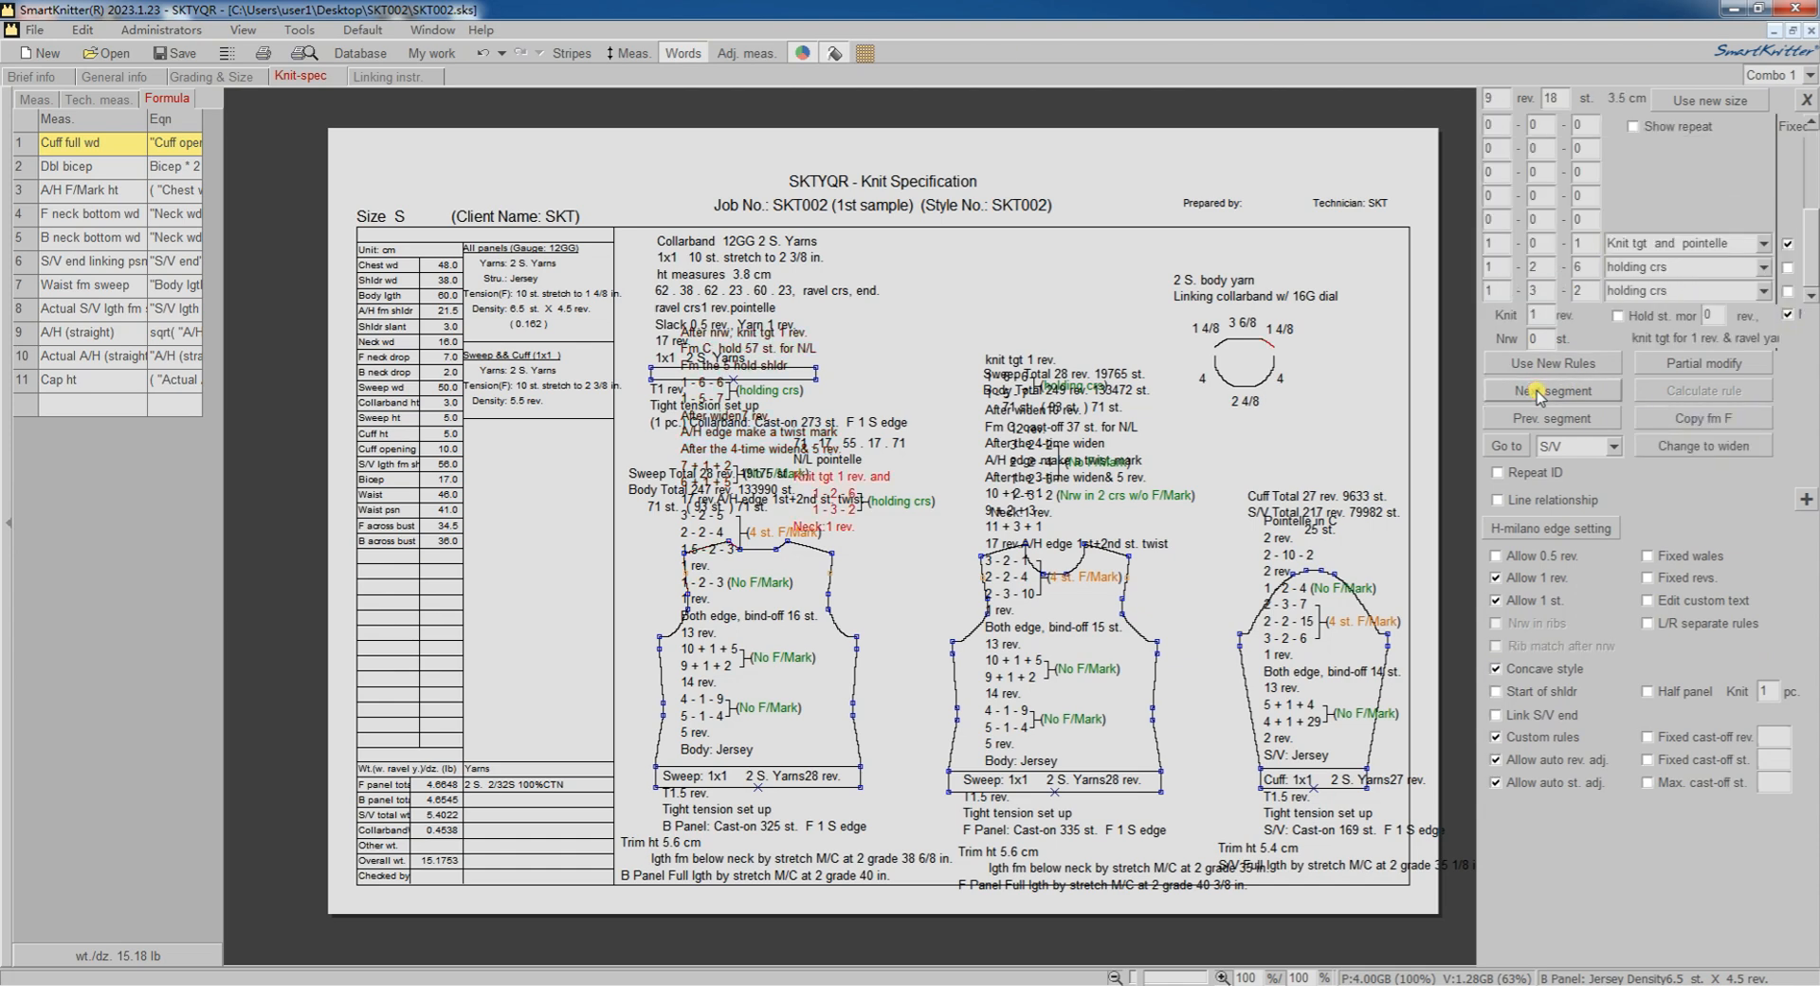
pyautogui.click(1536, 392)
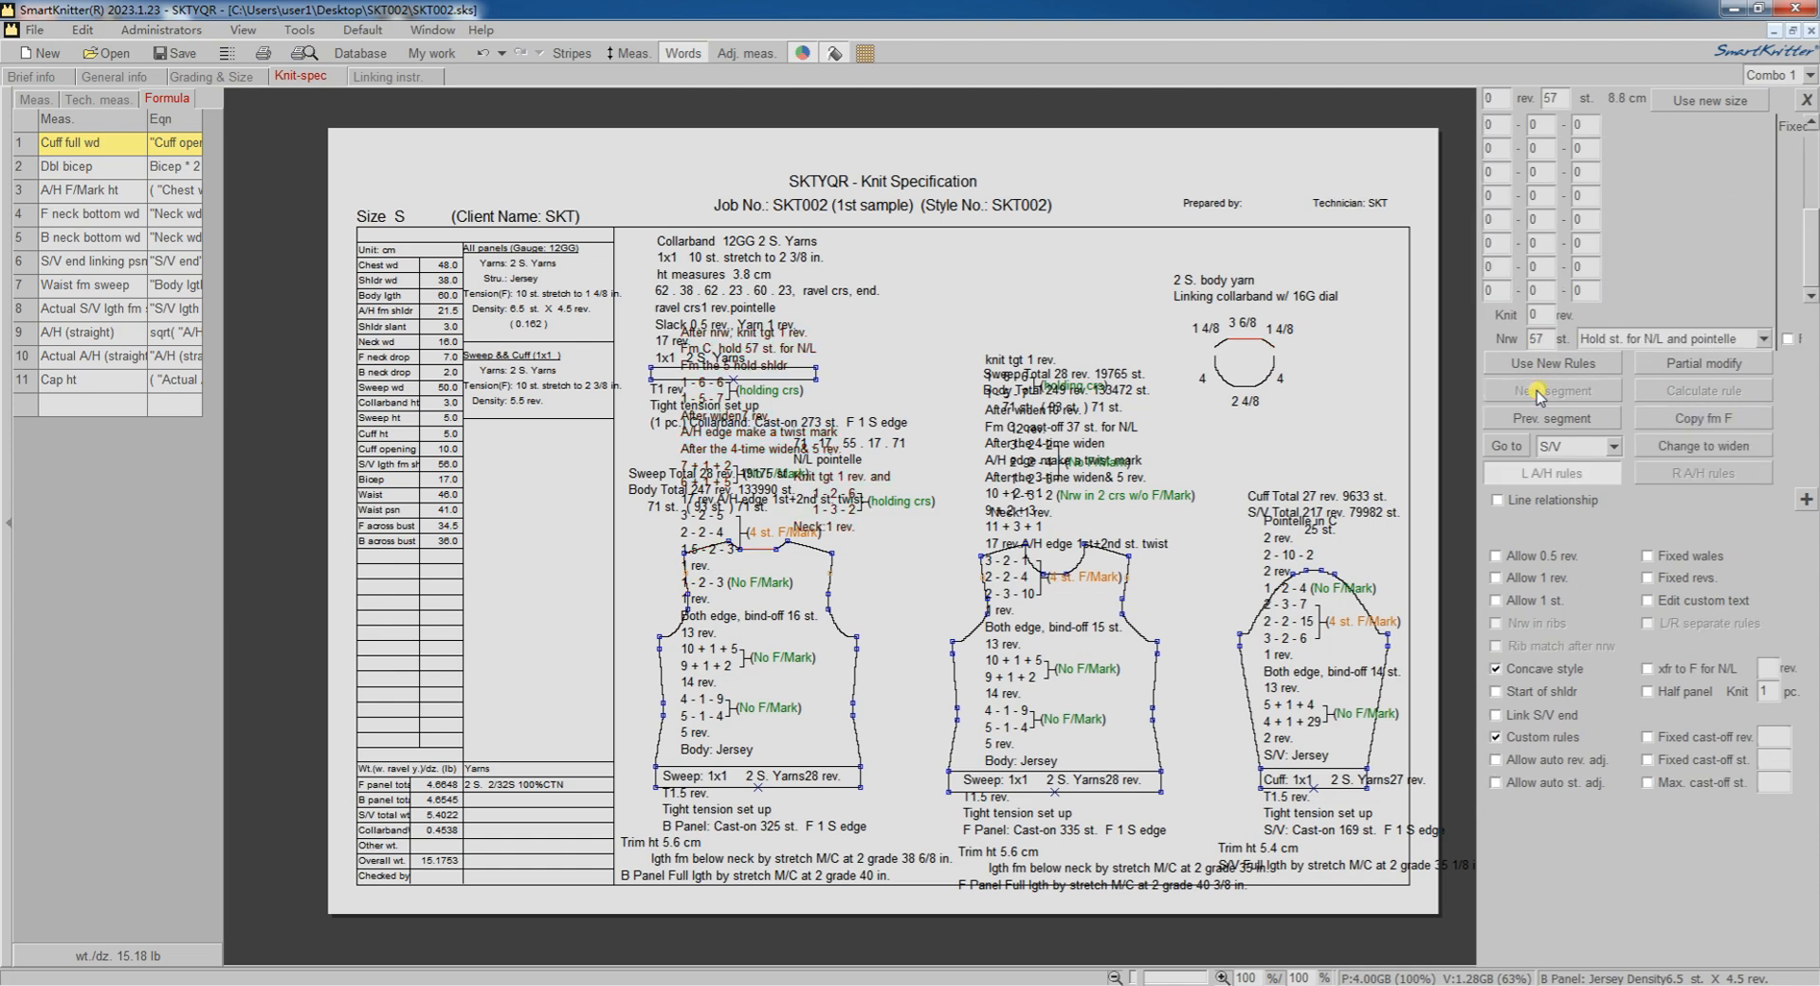
pyautogui.click(1806, 99)
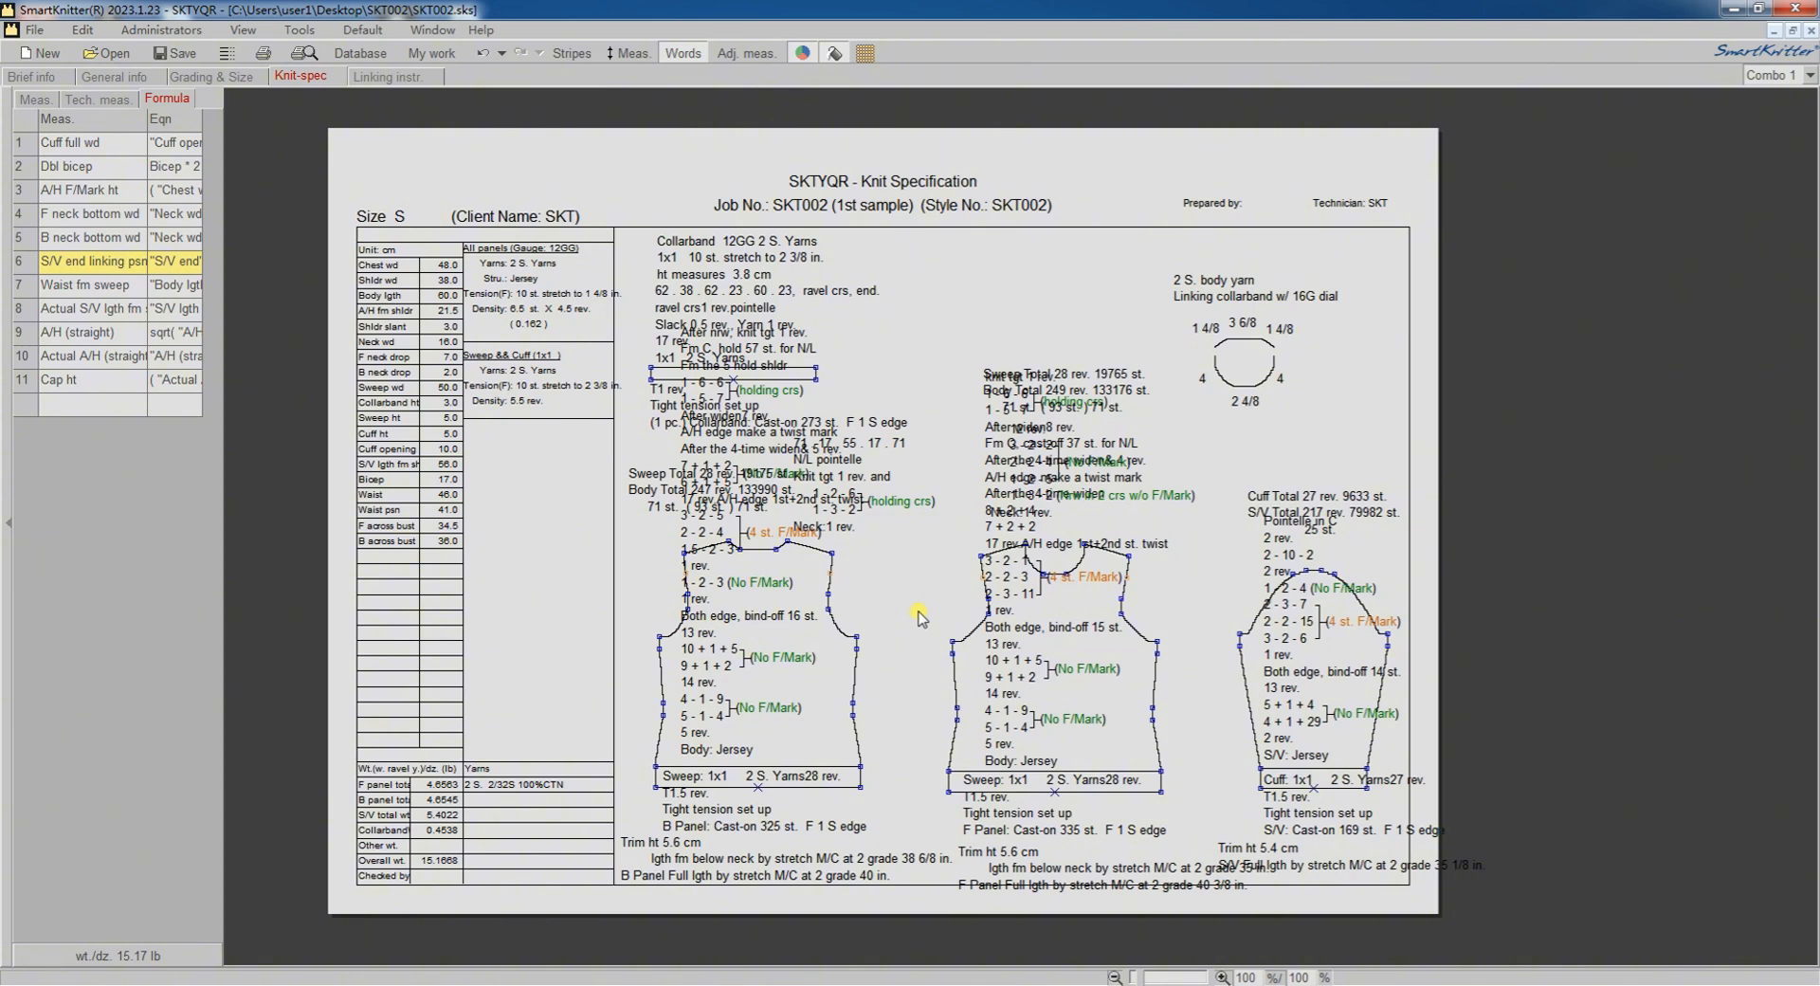
# Step: Go through the front panel's segments from the sweep up to the armhole narrowing and set its bind-off to 20 st
pyautogui.click(977, 793)
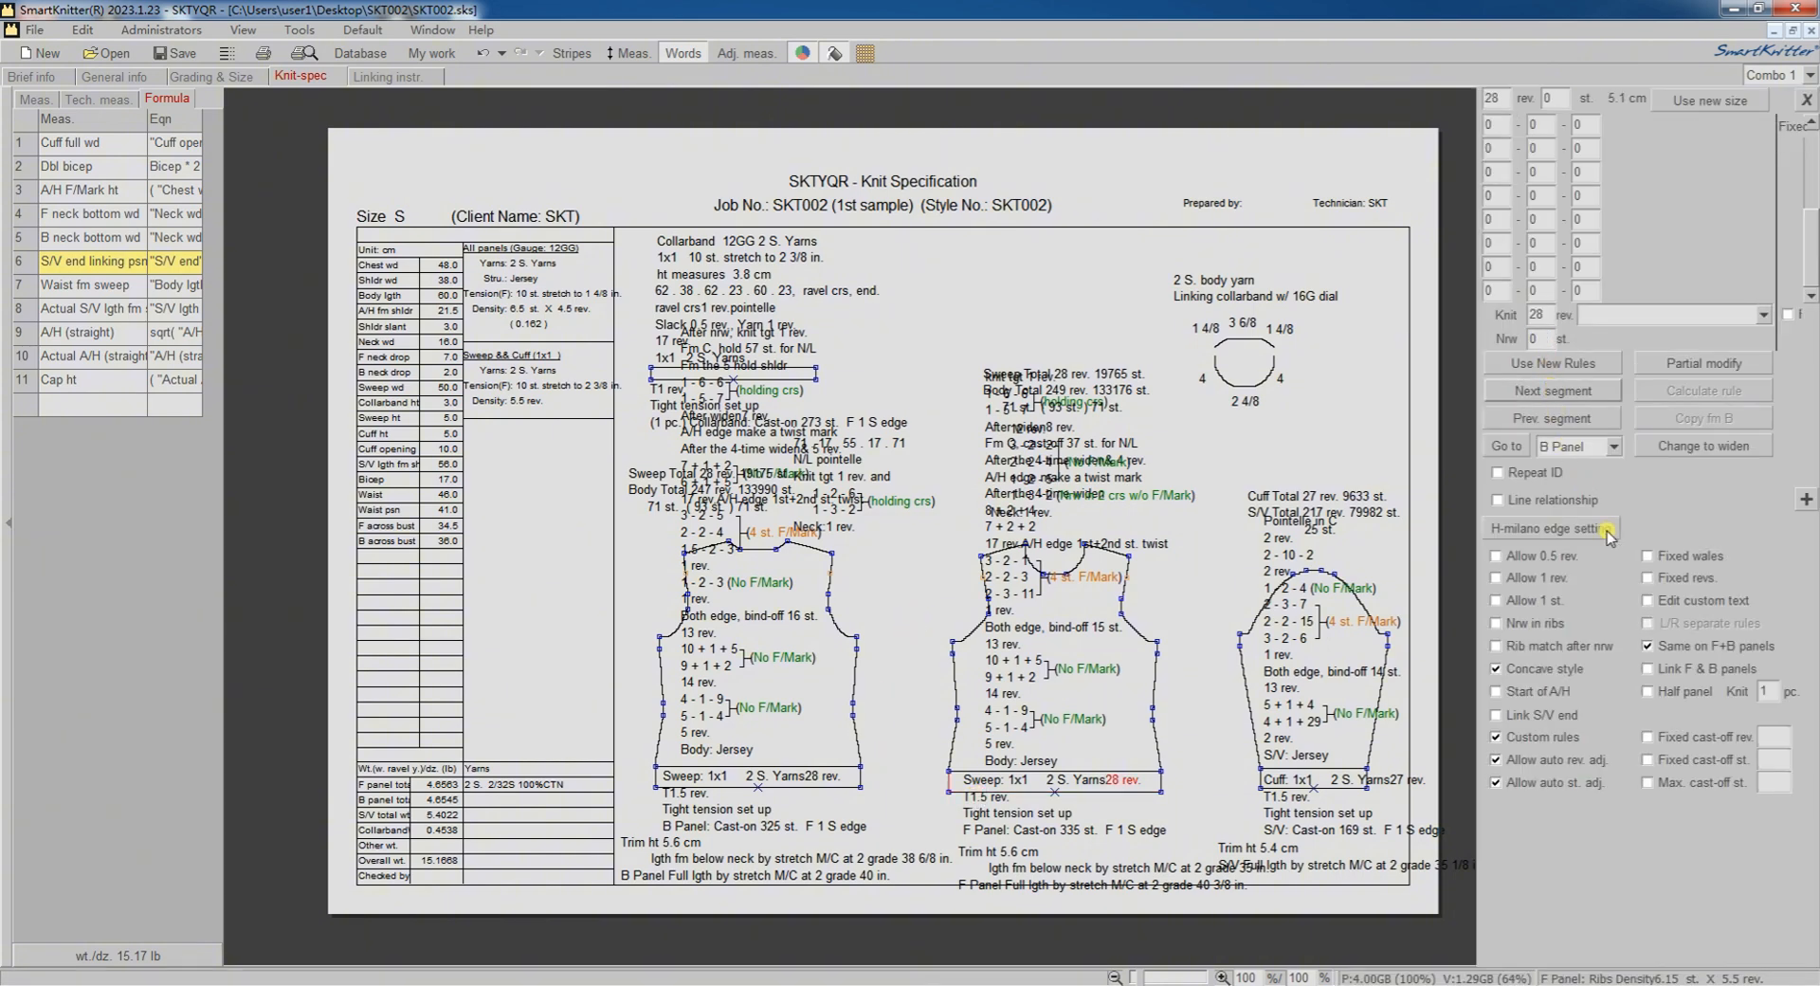
pyautogui.click(1574, 393)
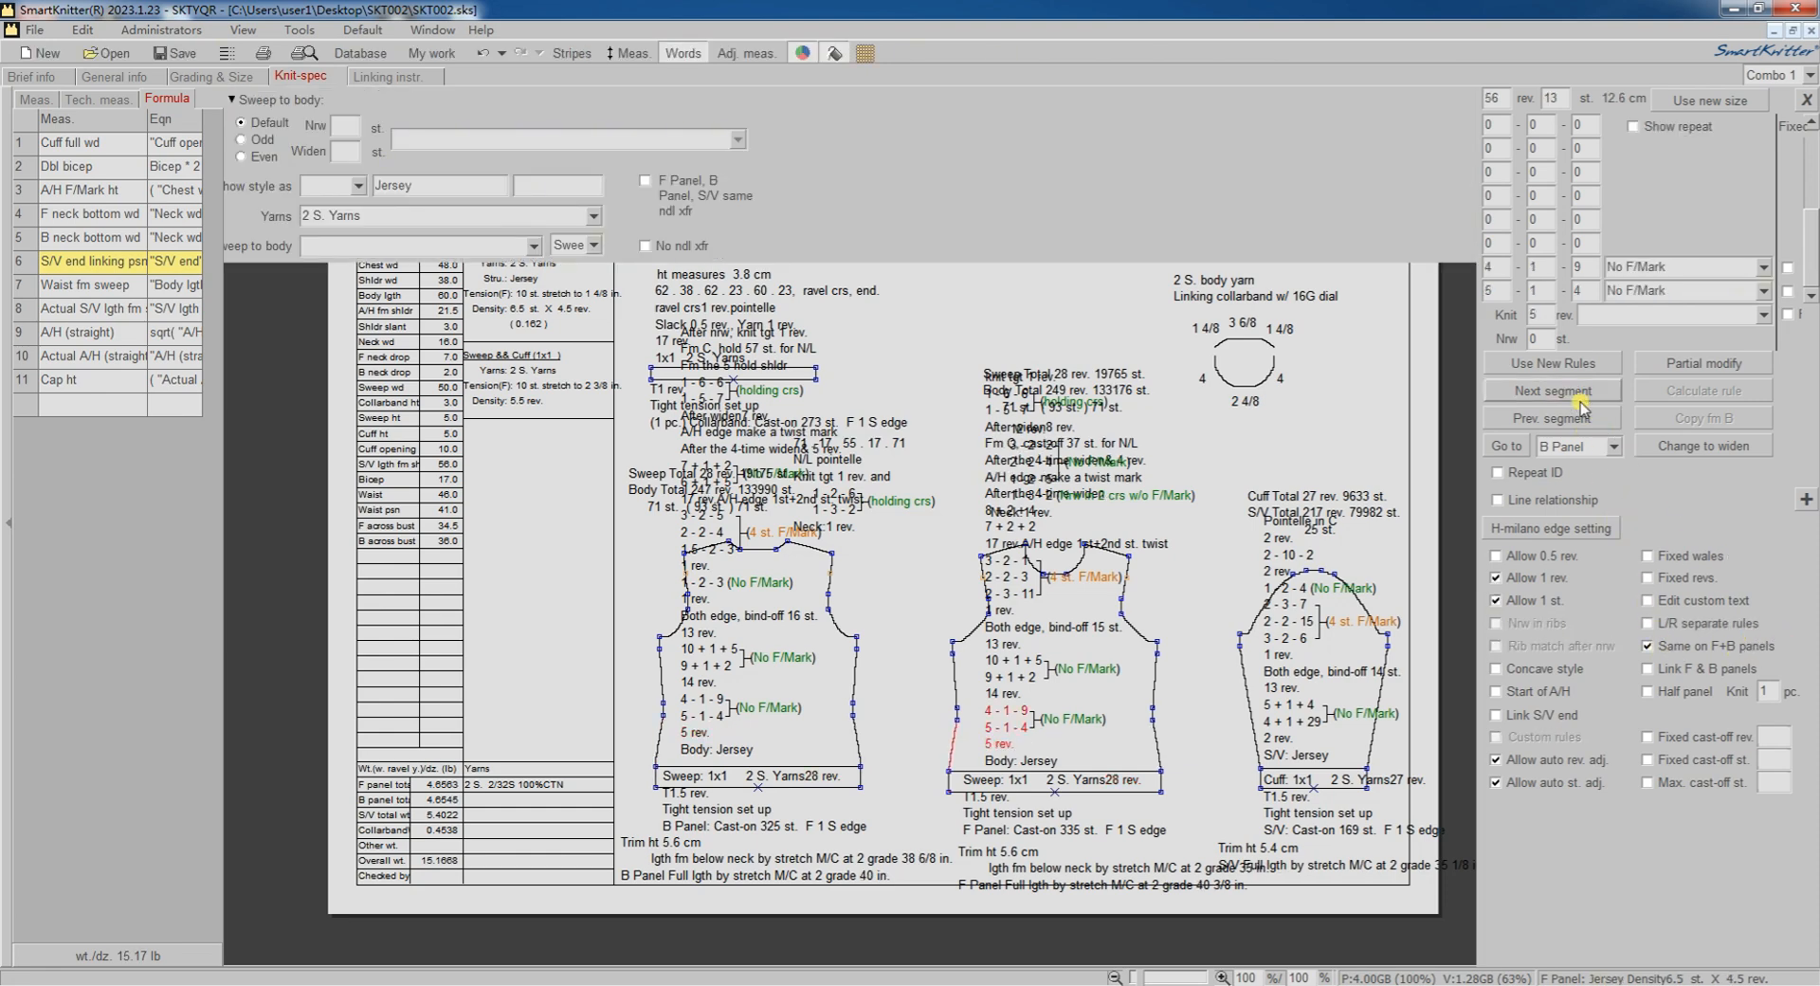
pyautogui.click(1544, 391)
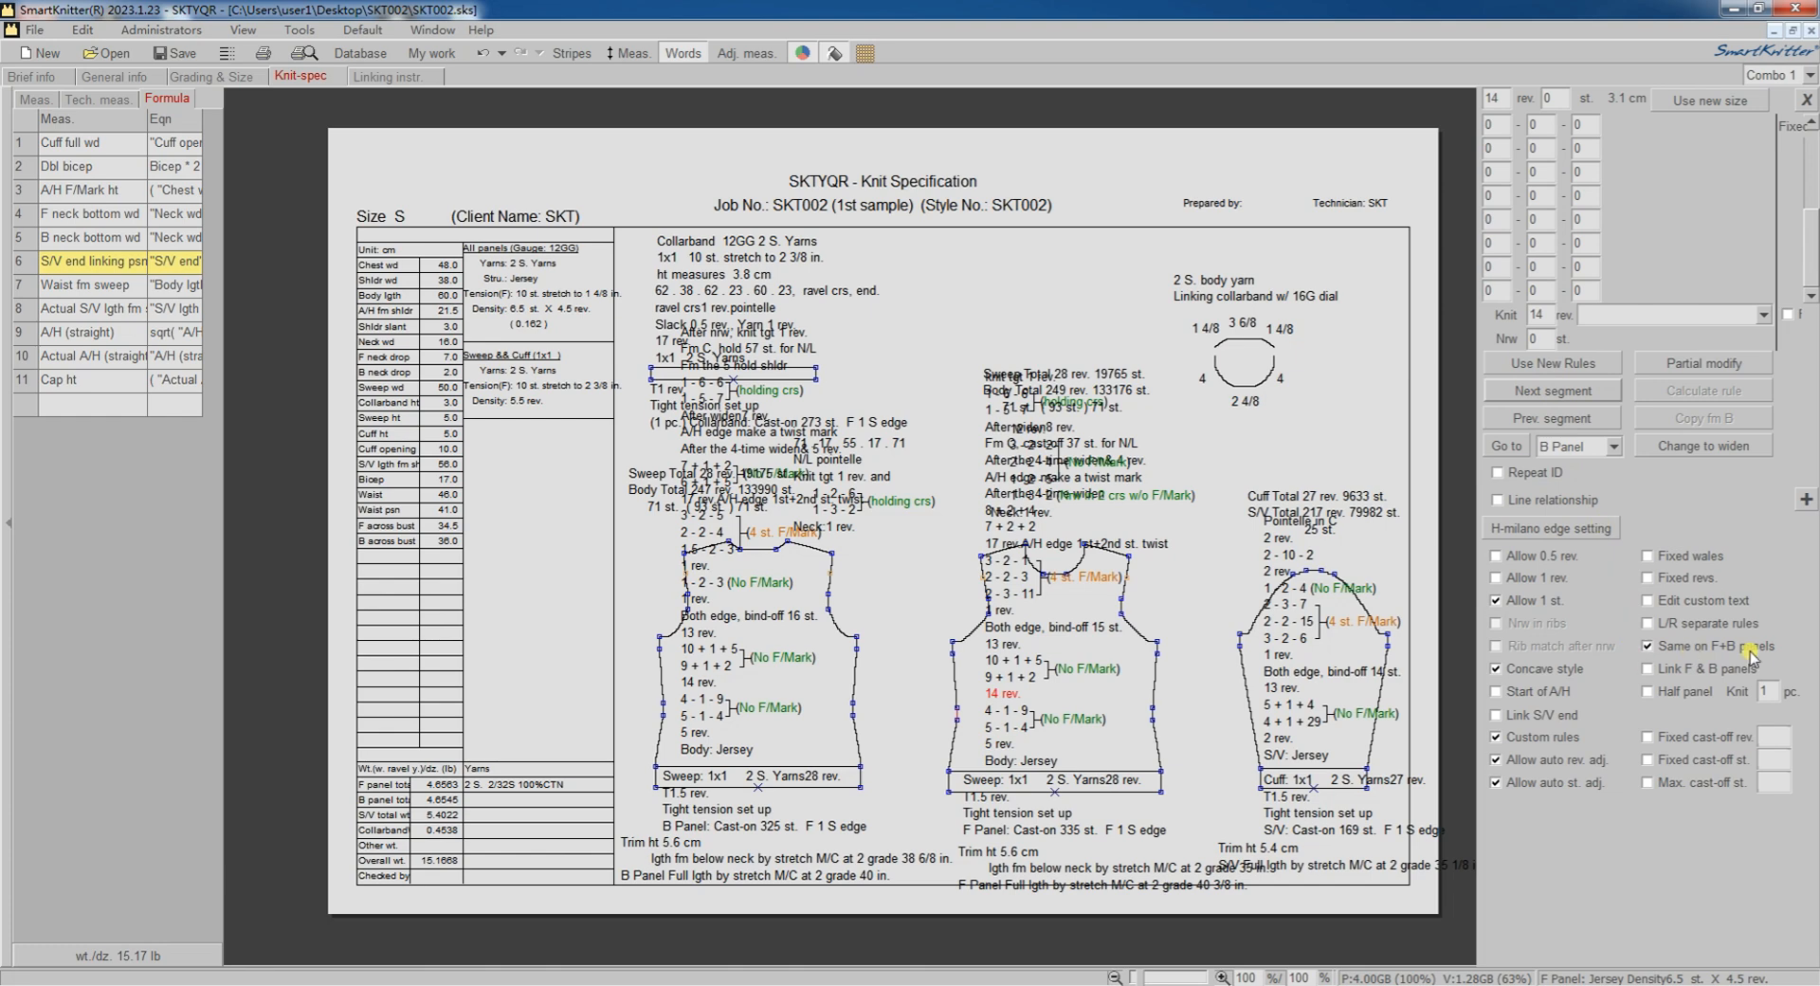
pyautogui.click(1571, 391)
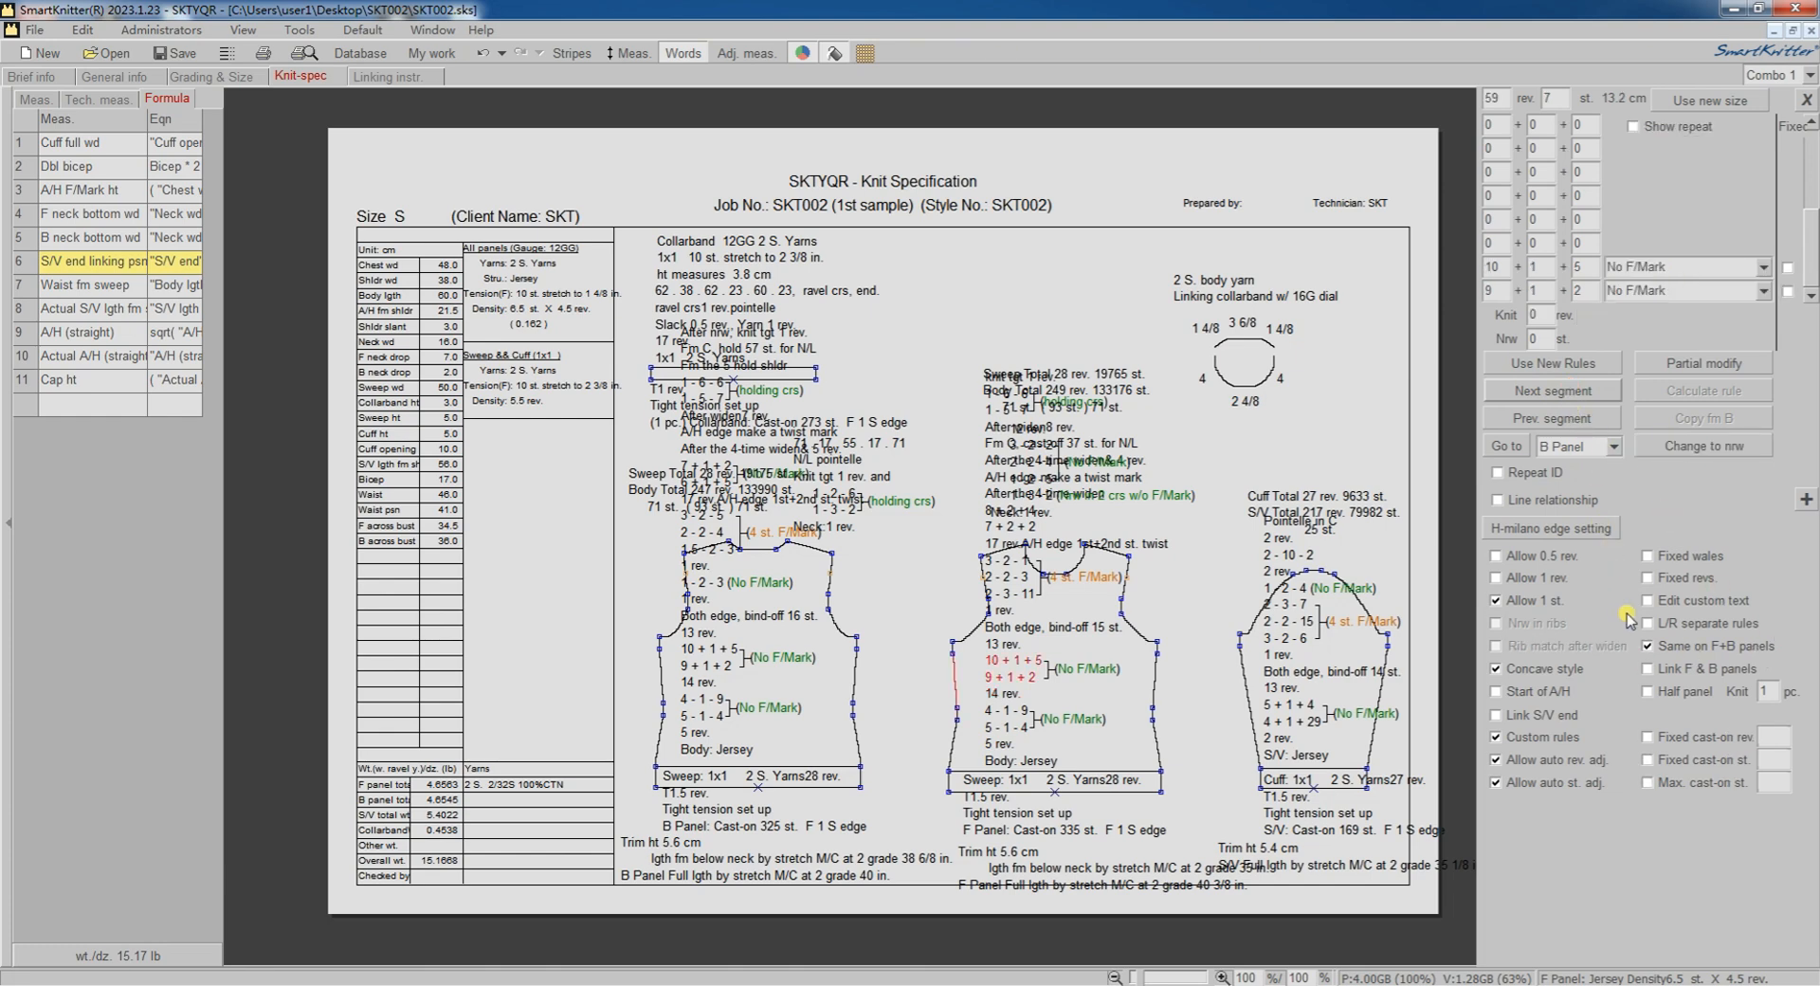
pyautogui.click(1561, 393)
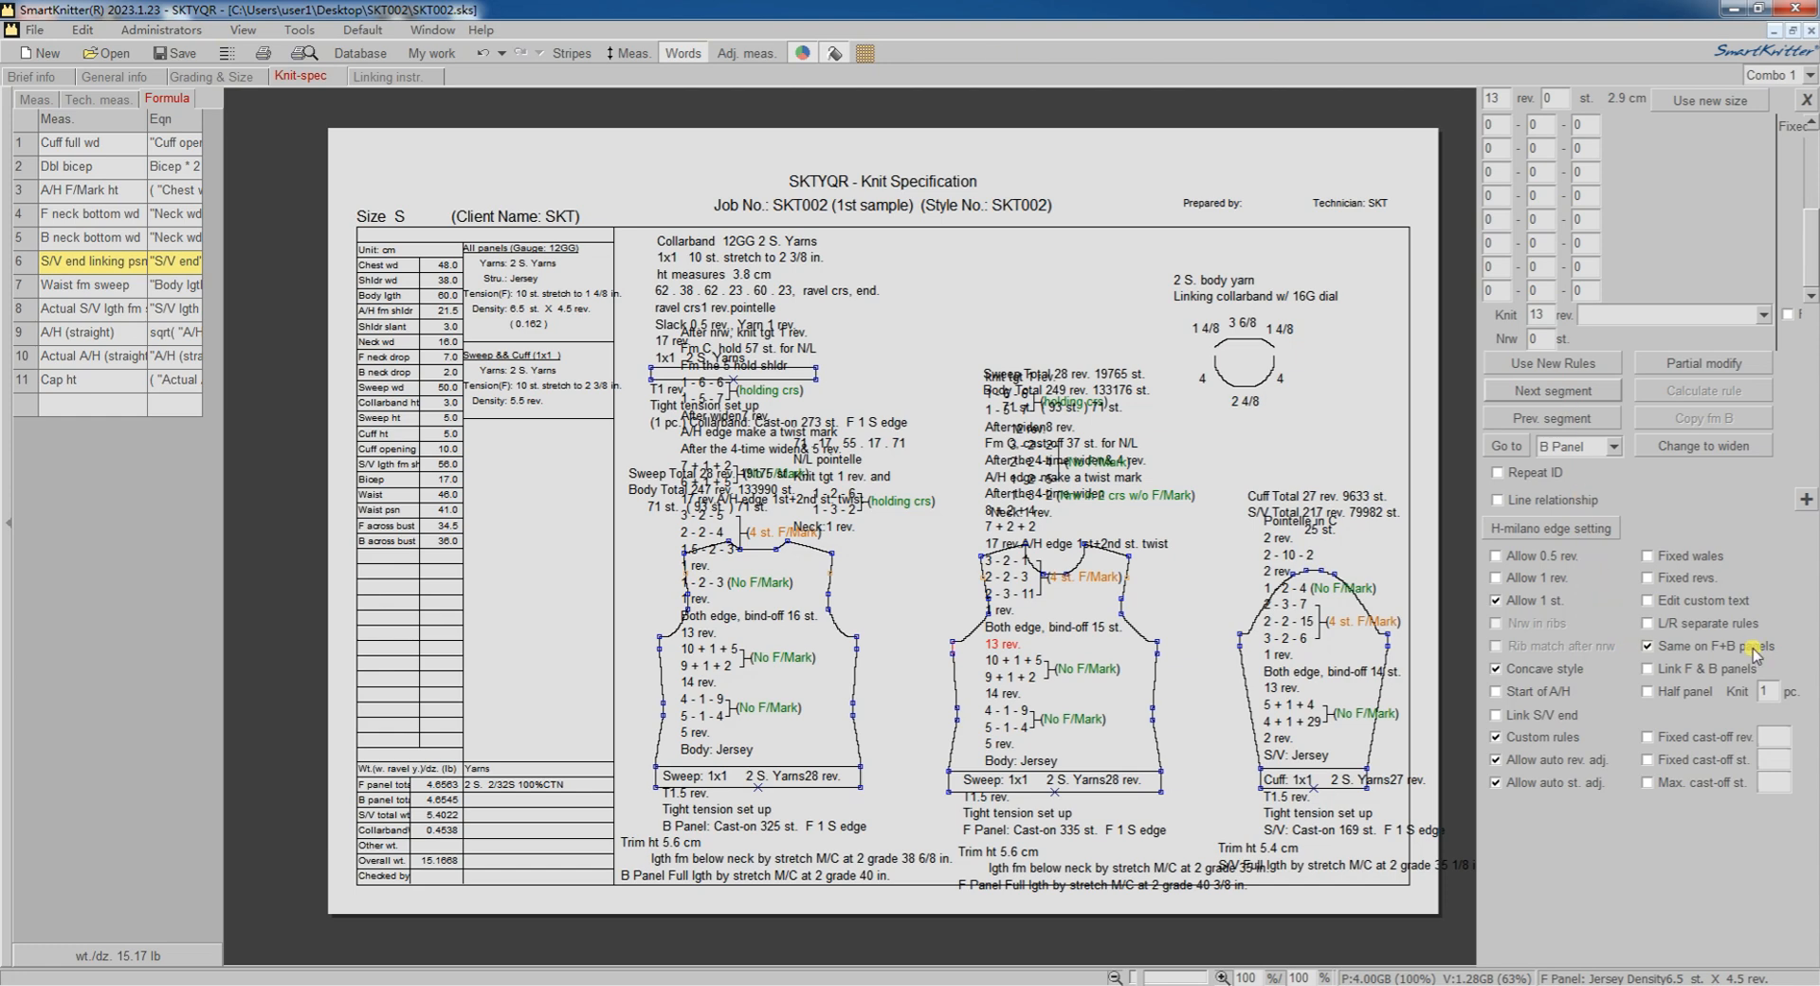
pyautogui.click(1552, 393)
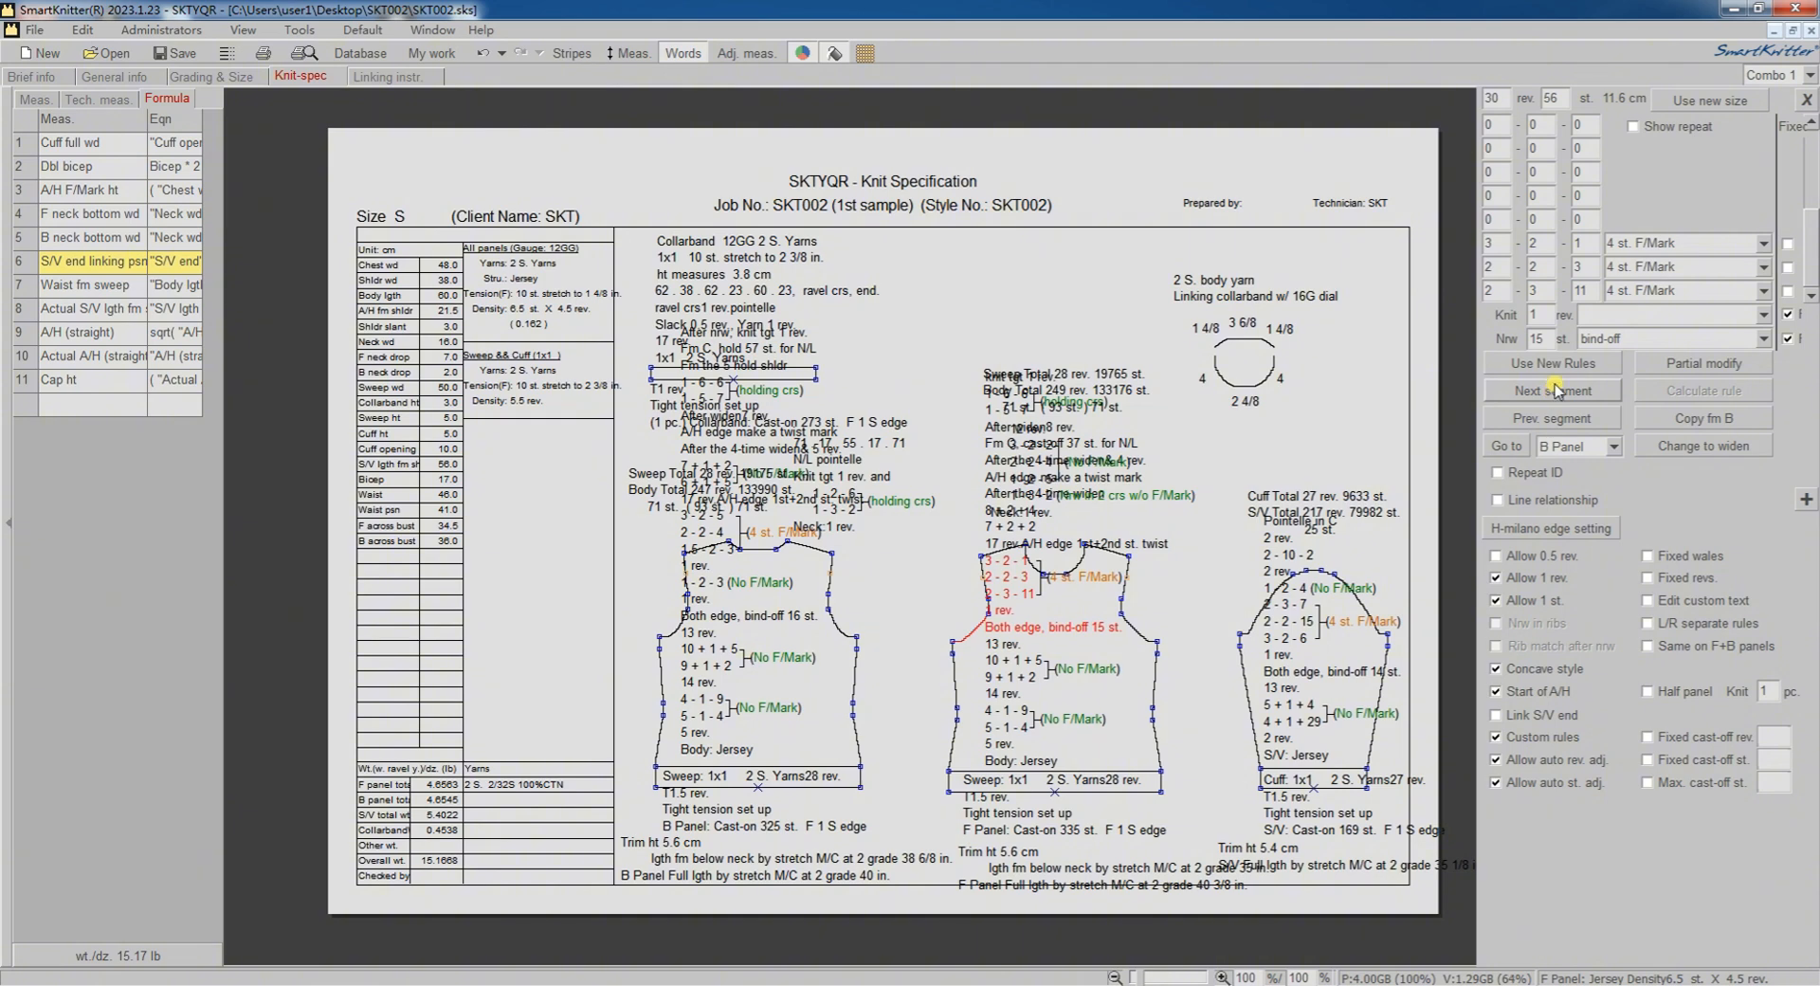
pyautogui.doubleClick(1536, 339)
pyautogui.write('20')
# Step: Set the front armhole's first narrowing rule to 1-2-3 with No F/Mark, fixed, and insert a fixed 1-0-1 rule above it
pyautogui.doubleClick(1482, 290)
pyautogui.write('4')
pyautogui.click(1761, 290)
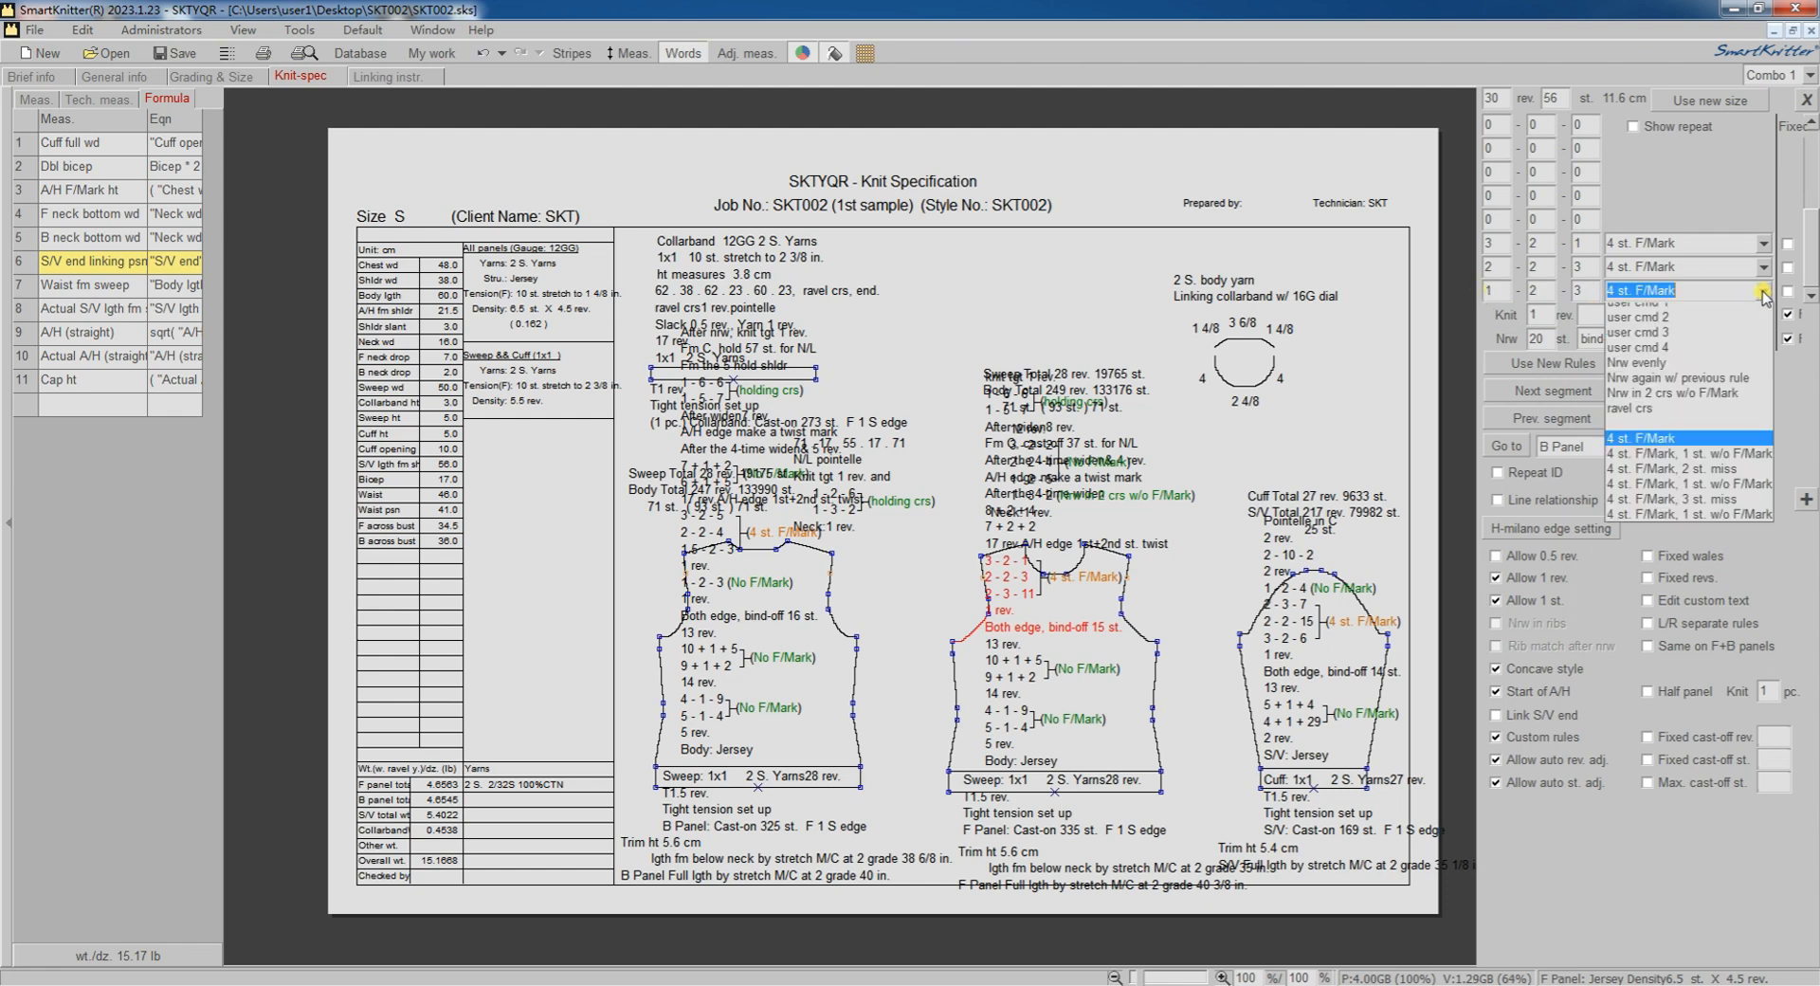
pyautogui.click(1697, 310)
pyautogui.click(1787, 293)
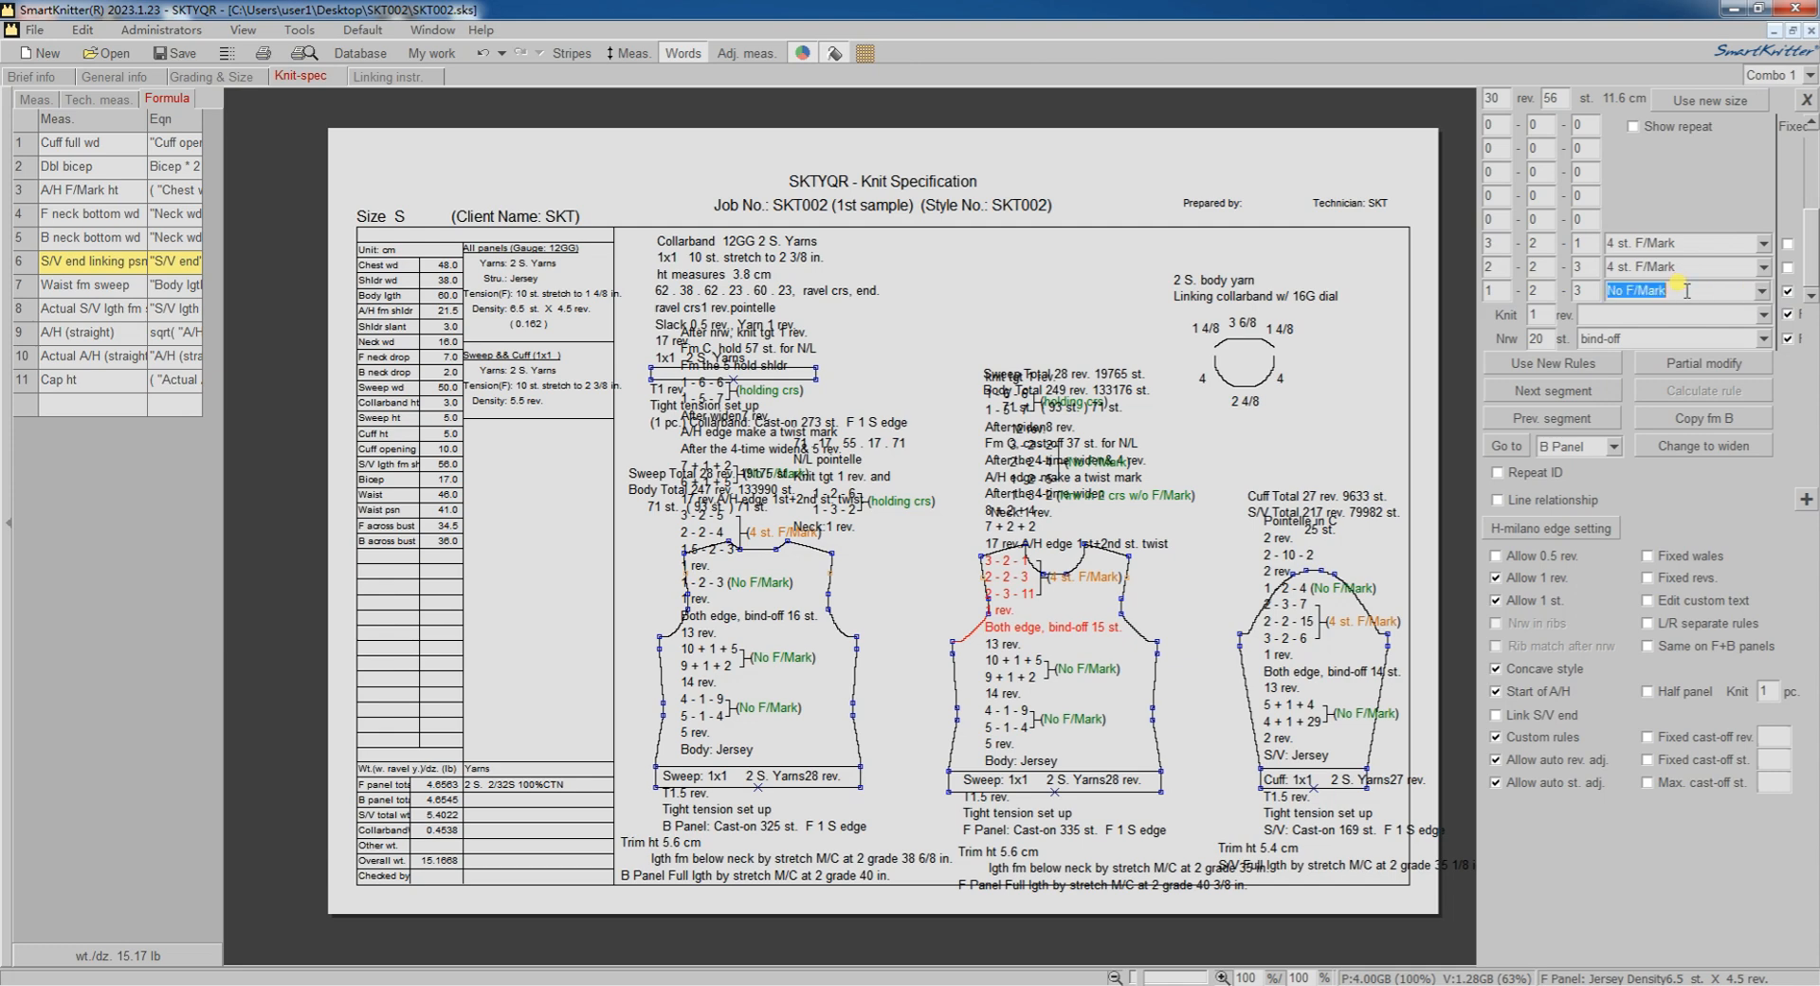
pyautogui.press('Return')
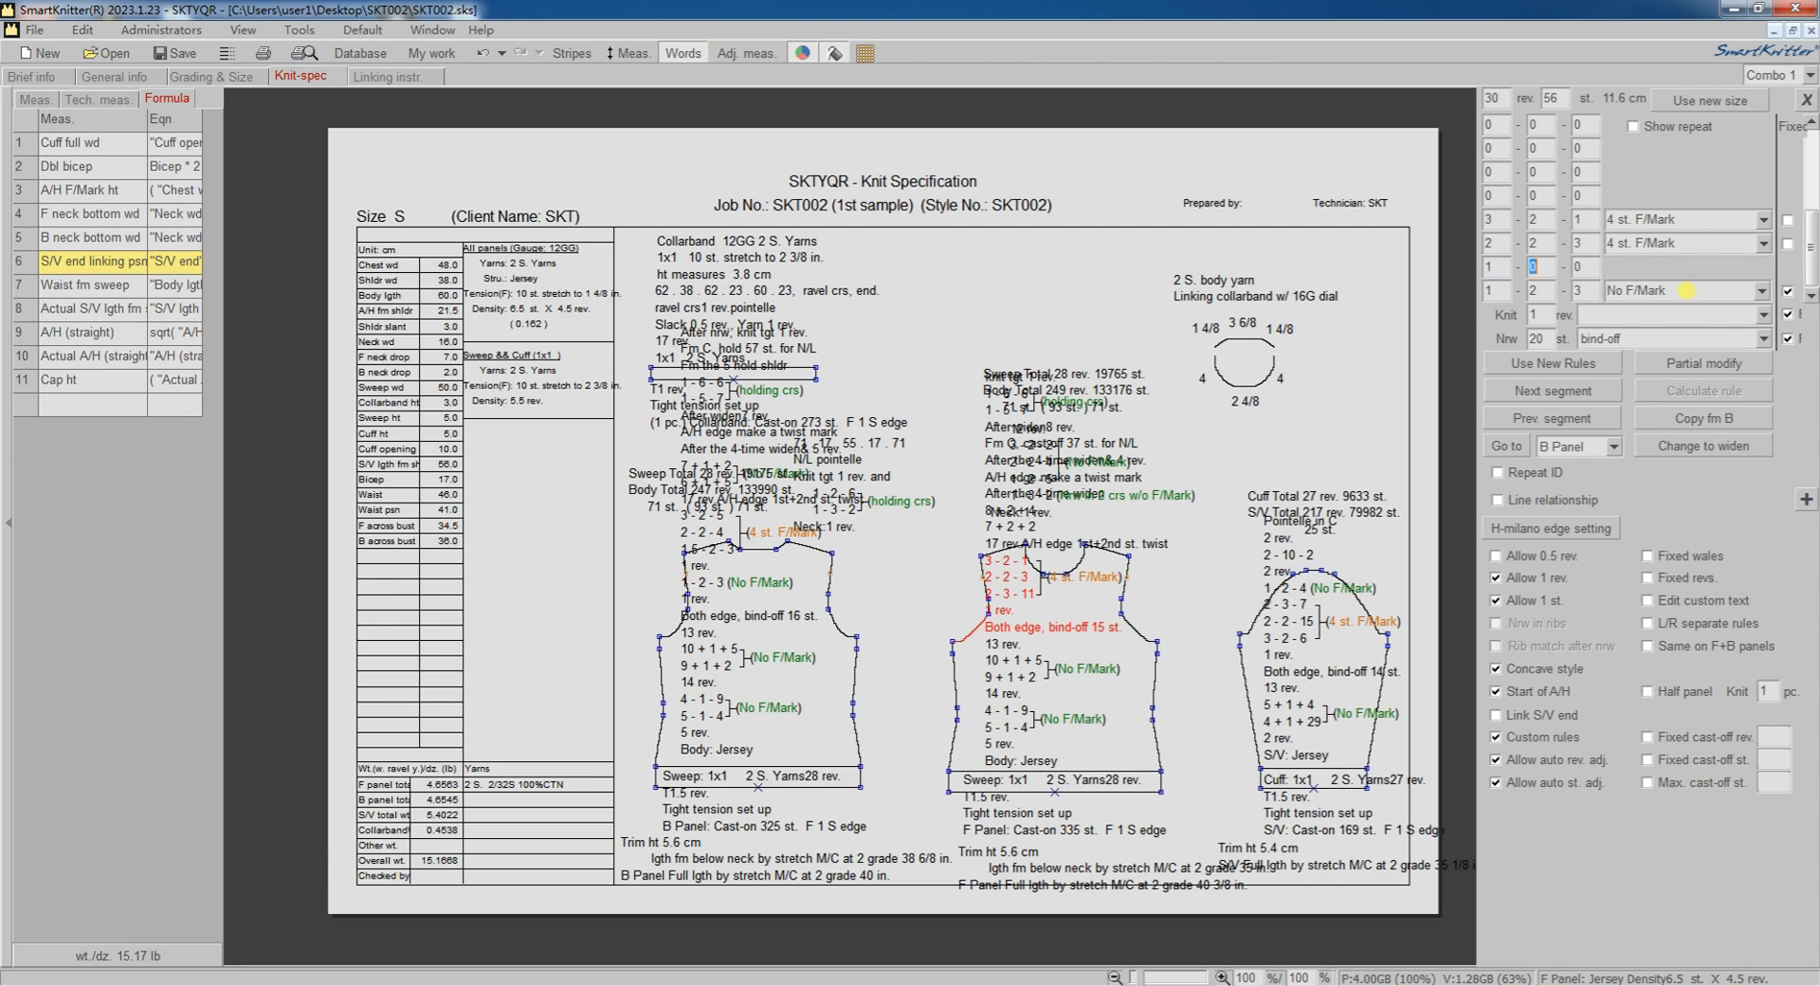
pyautogui.write('1')
pyautogui.click(1788, 271)
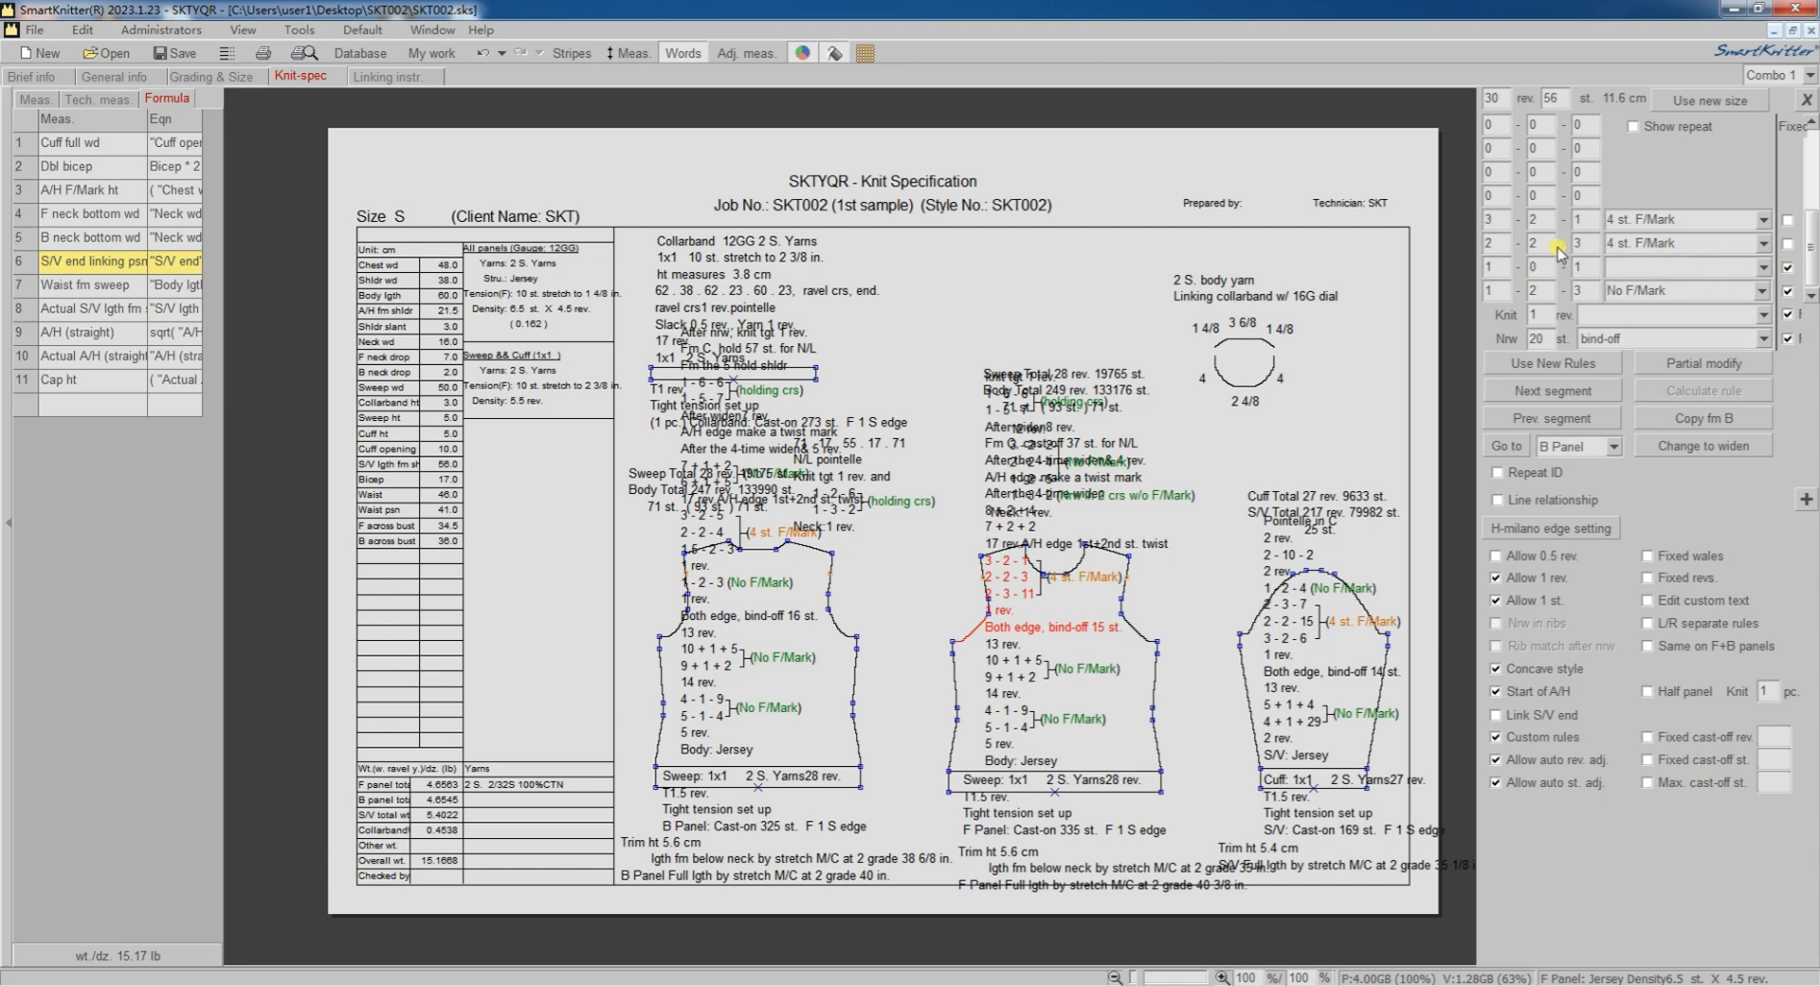
# Step: Set the front armhole's other narrowing rules to 1.5-2, 2-2 and 3-2, leaving their repeat counts blank
pyautogui.moveTo(1498, 244); pyautogui.dragTo(1475, 239)
pyautogui.write('1.5')
pyautogui.press('Return')
pyautogui.press('Return')
pyautogui.write('.')
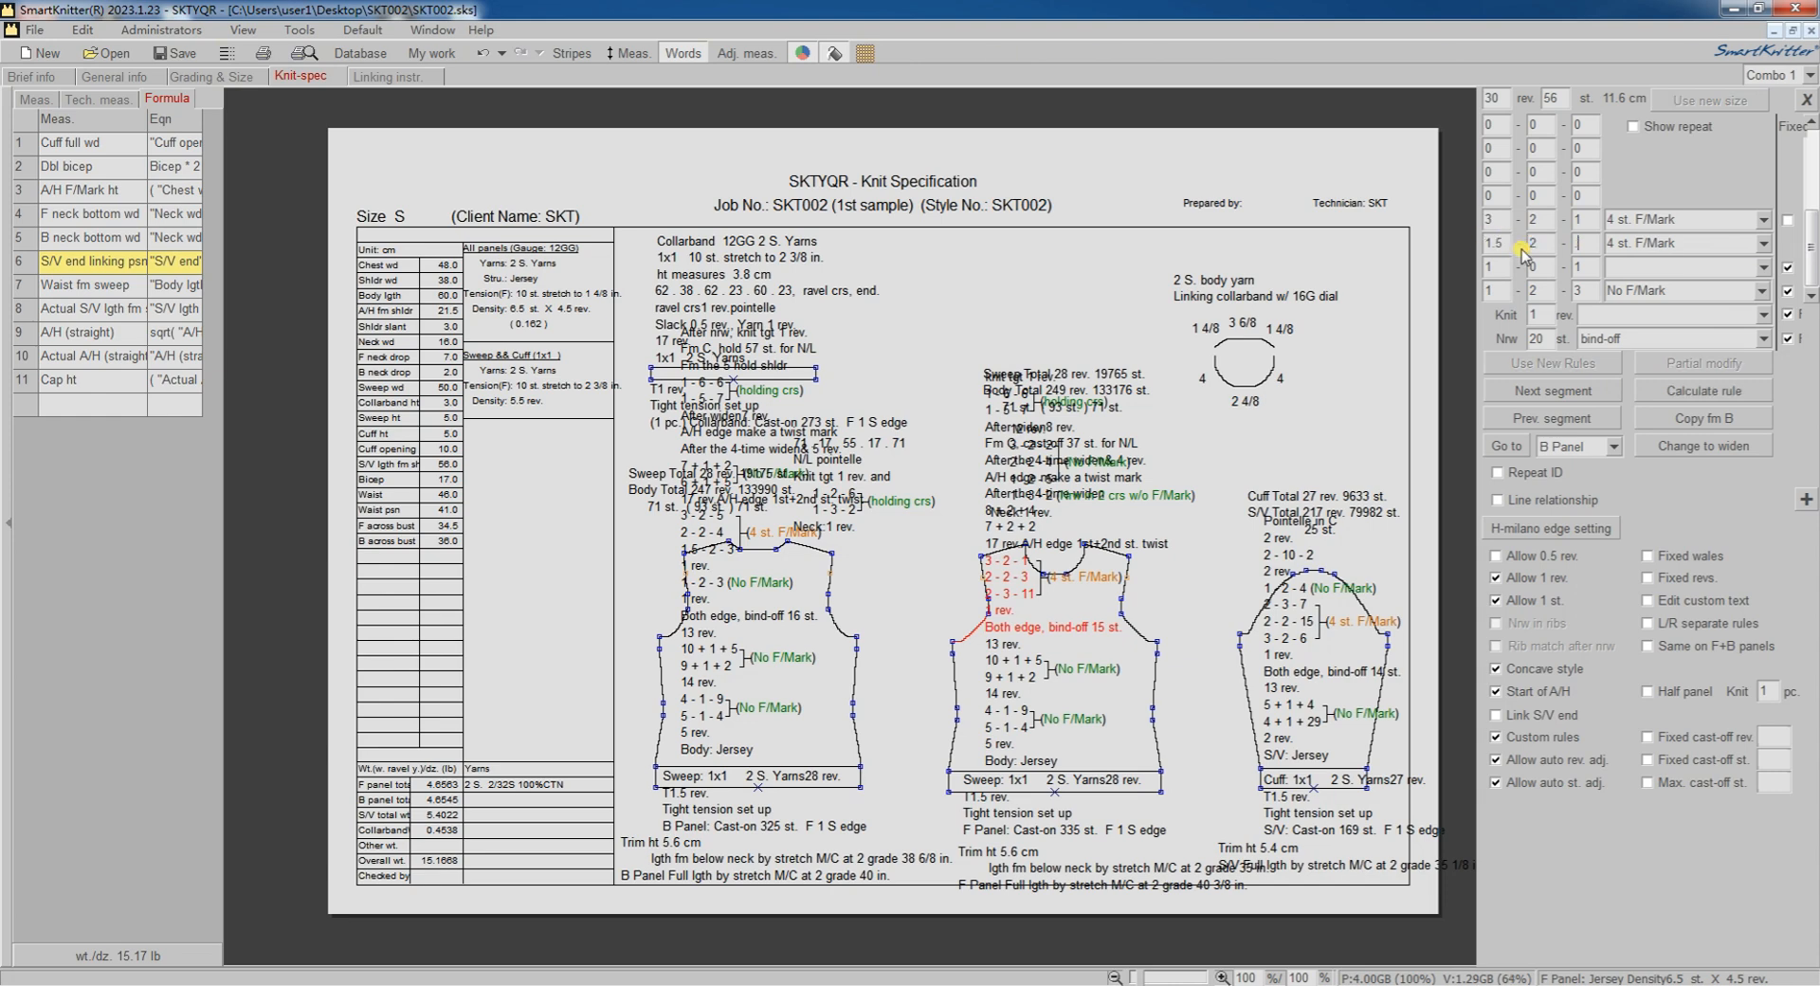
pyautogui.press('Return')
pyautogui.press('Return')
pyautogui.write('2')
pyautogui.press('Return')
pyautogui.write('.')
pyautogui.press('Return')
pyautogui.press('Return')
pyautogui.write('.')
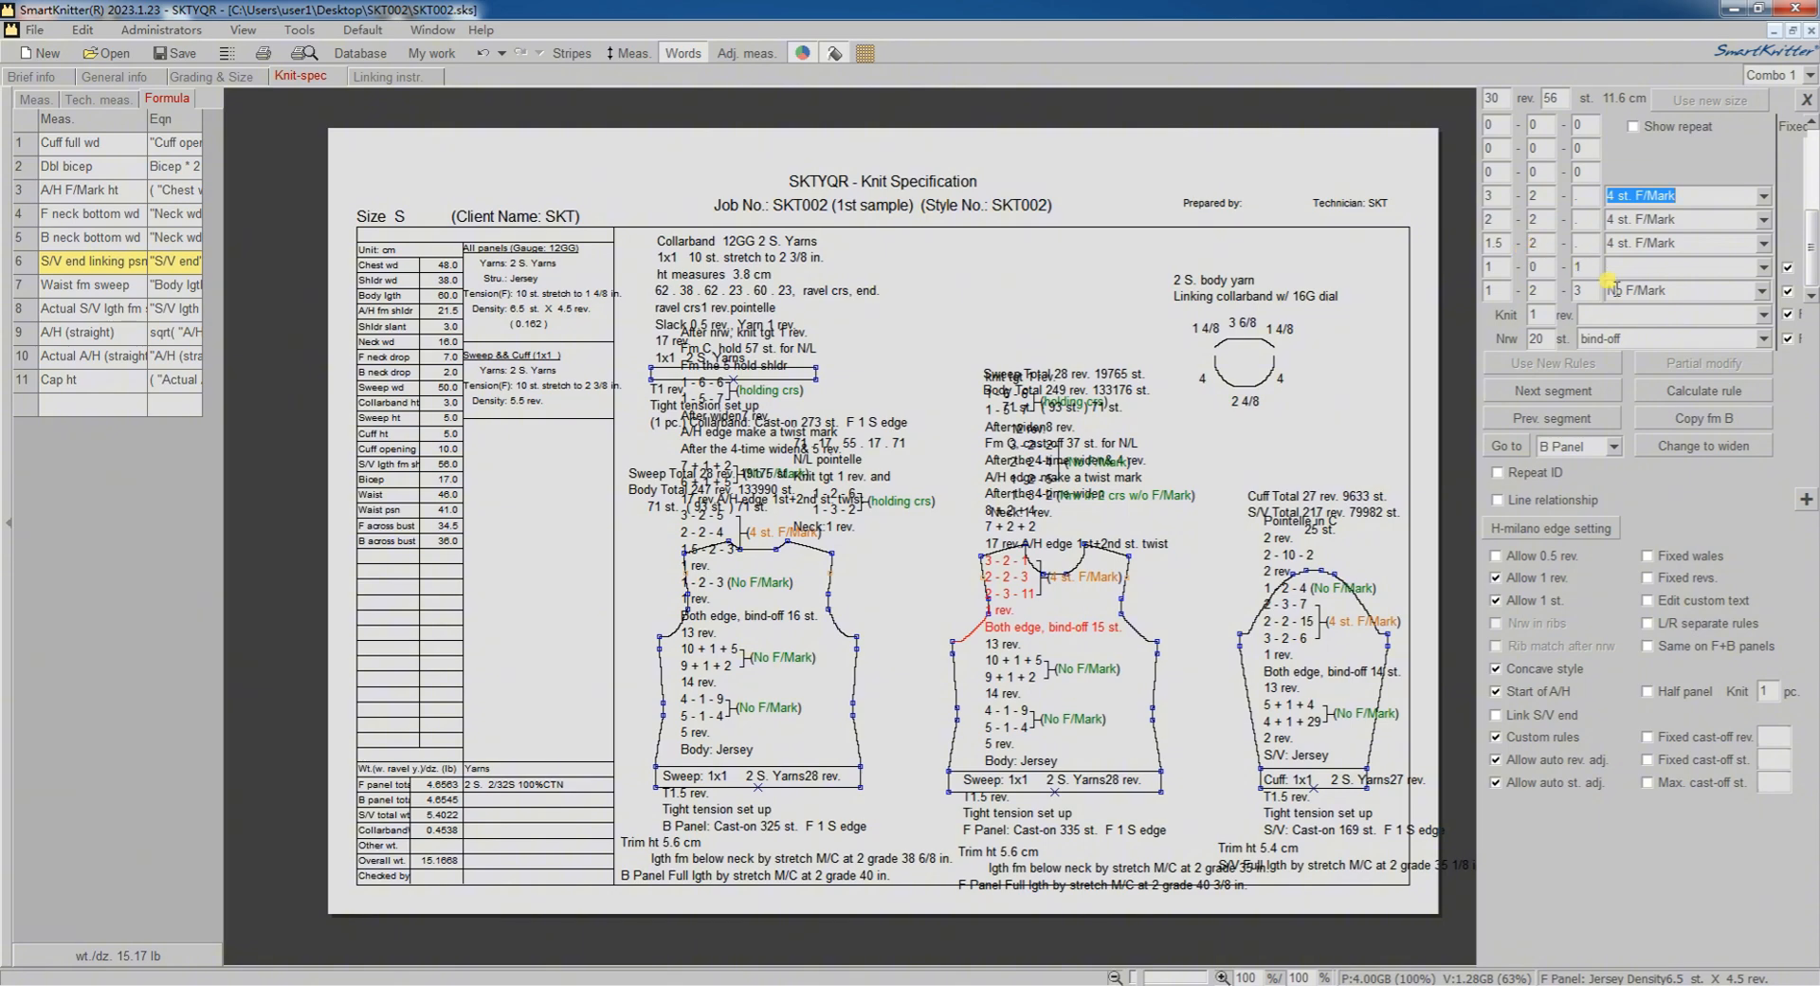
# Step: Calculate the front armhole's narrowing rules, choose the 3-2-2, 2-2-4, 1.5-2-9 solution and apply it
pyautogui.click(1667, 391)
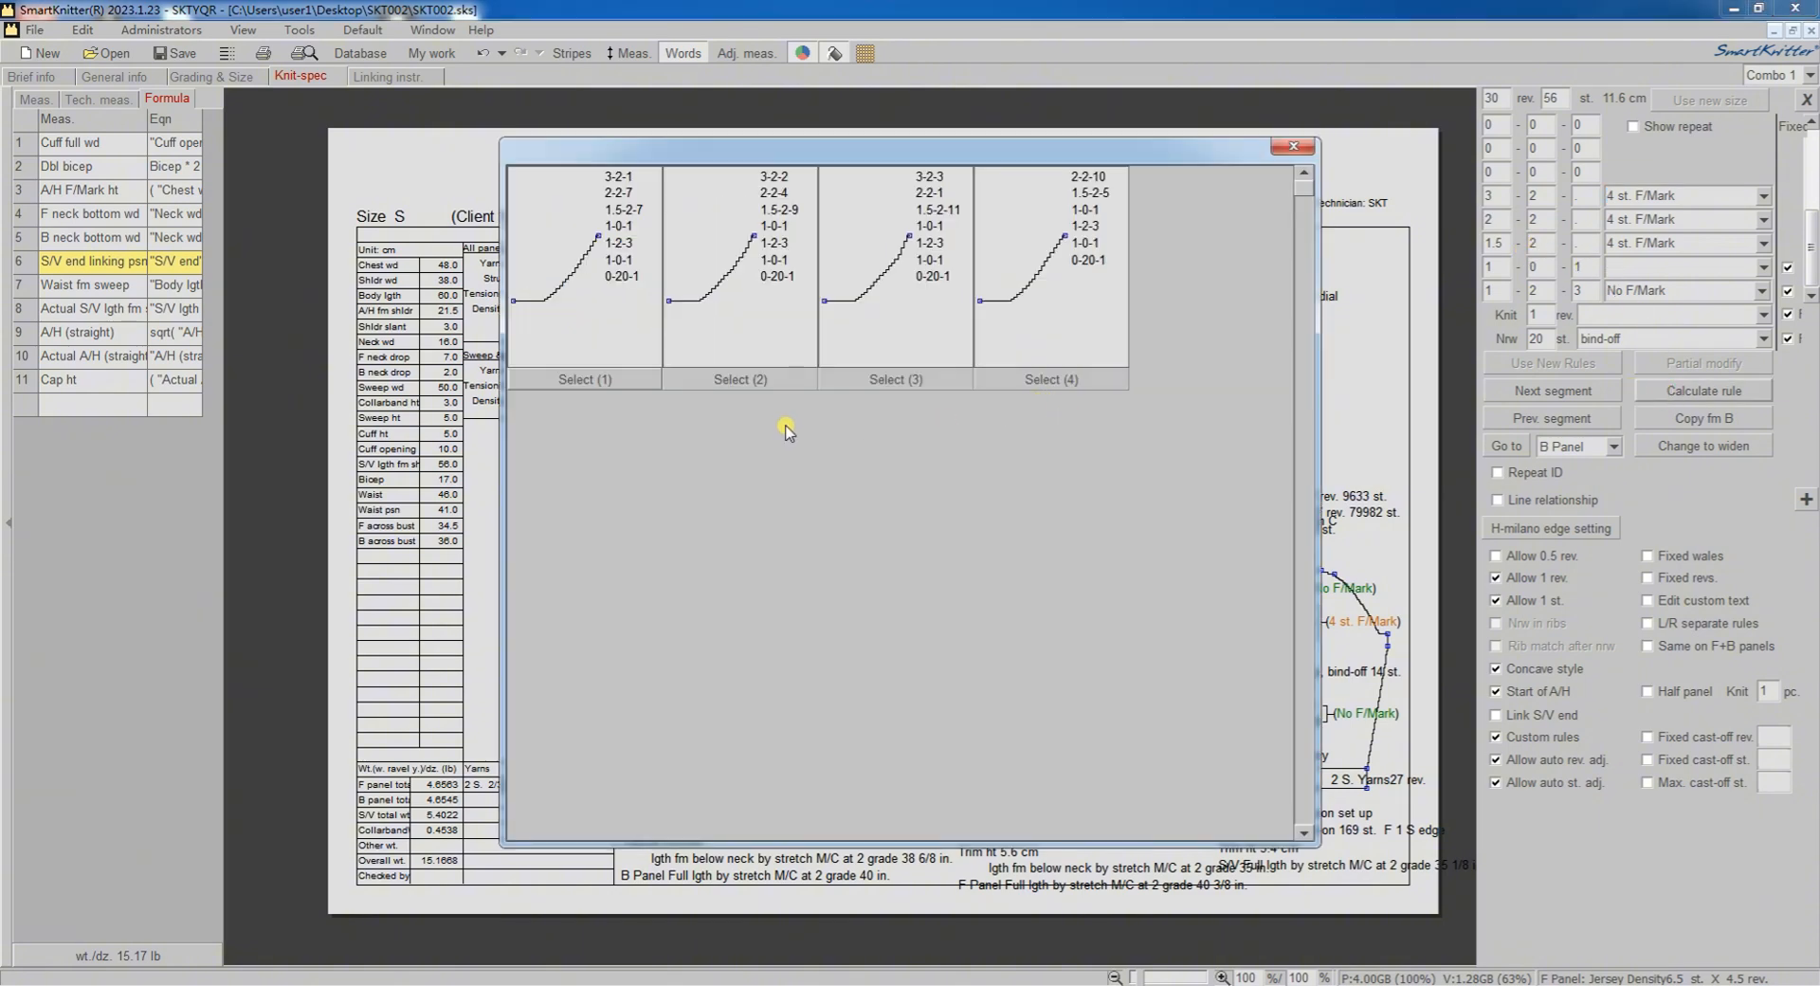
pyautogui.click(750, 378)
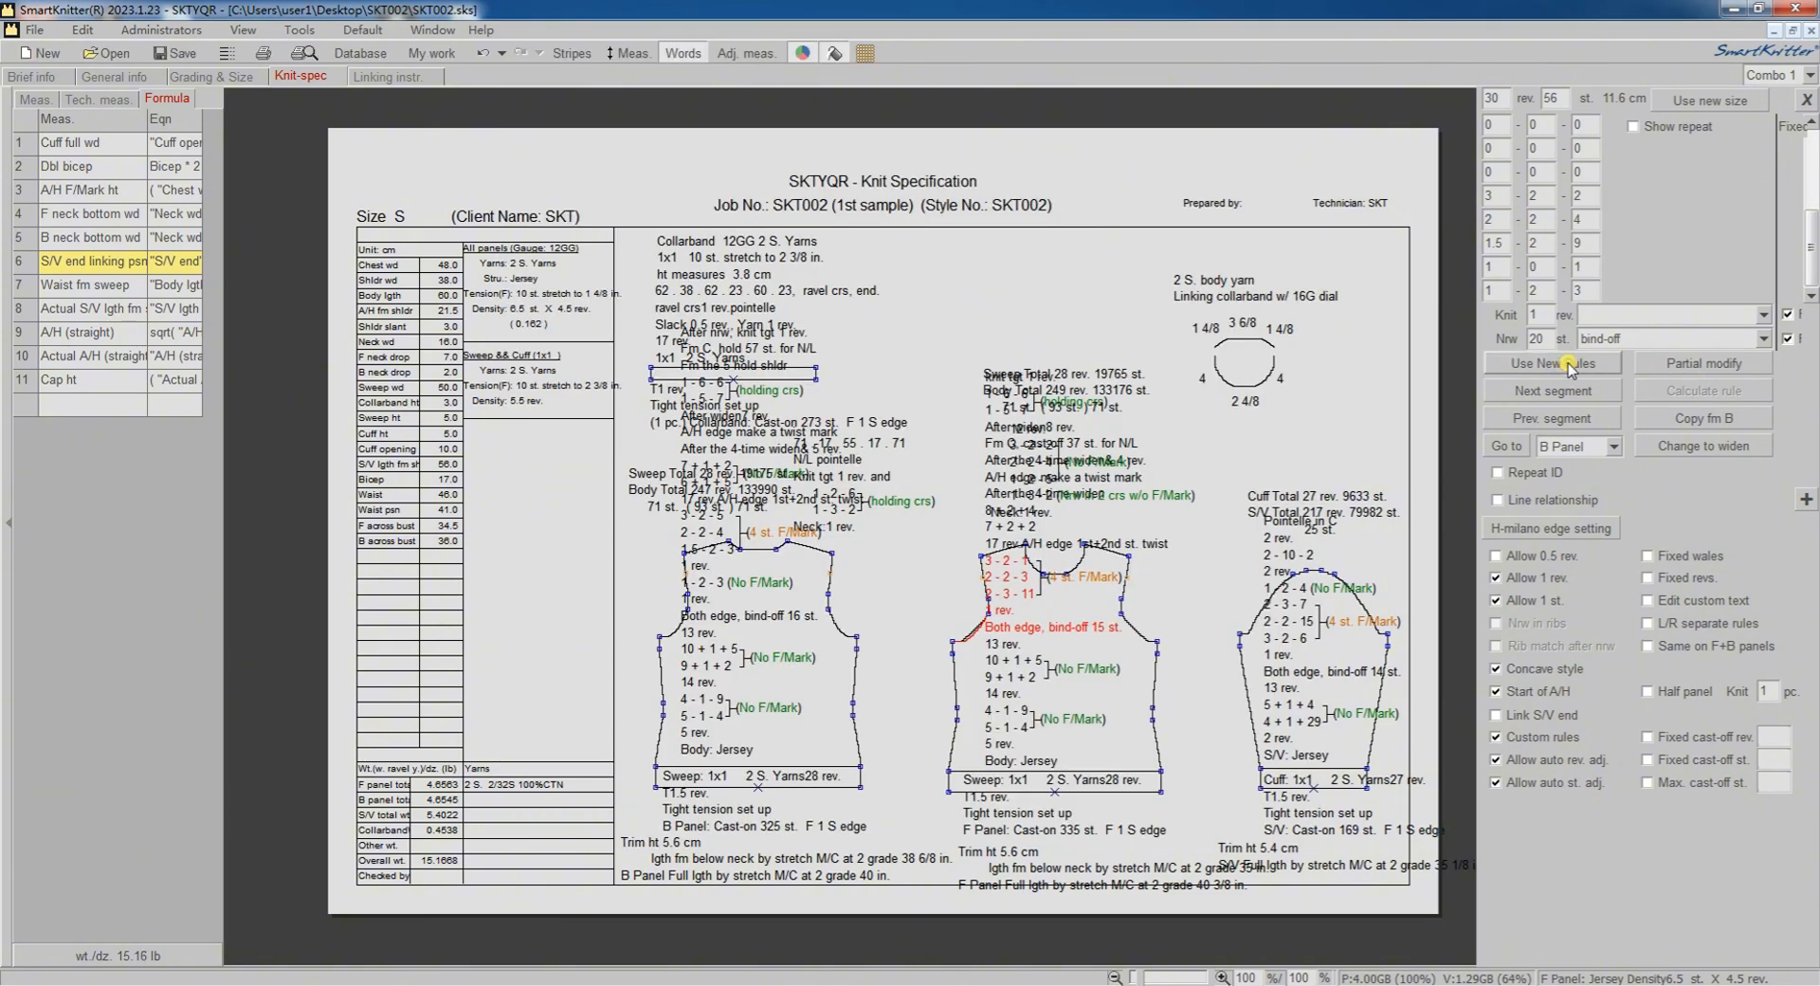
pyautogui.click(1570, 365)
# Step: For the front panel's upper armhole widening, enable Allow 1 rev. and Allow 1 st. and turn off Custom rules
pyautogui.click(1555, 392)
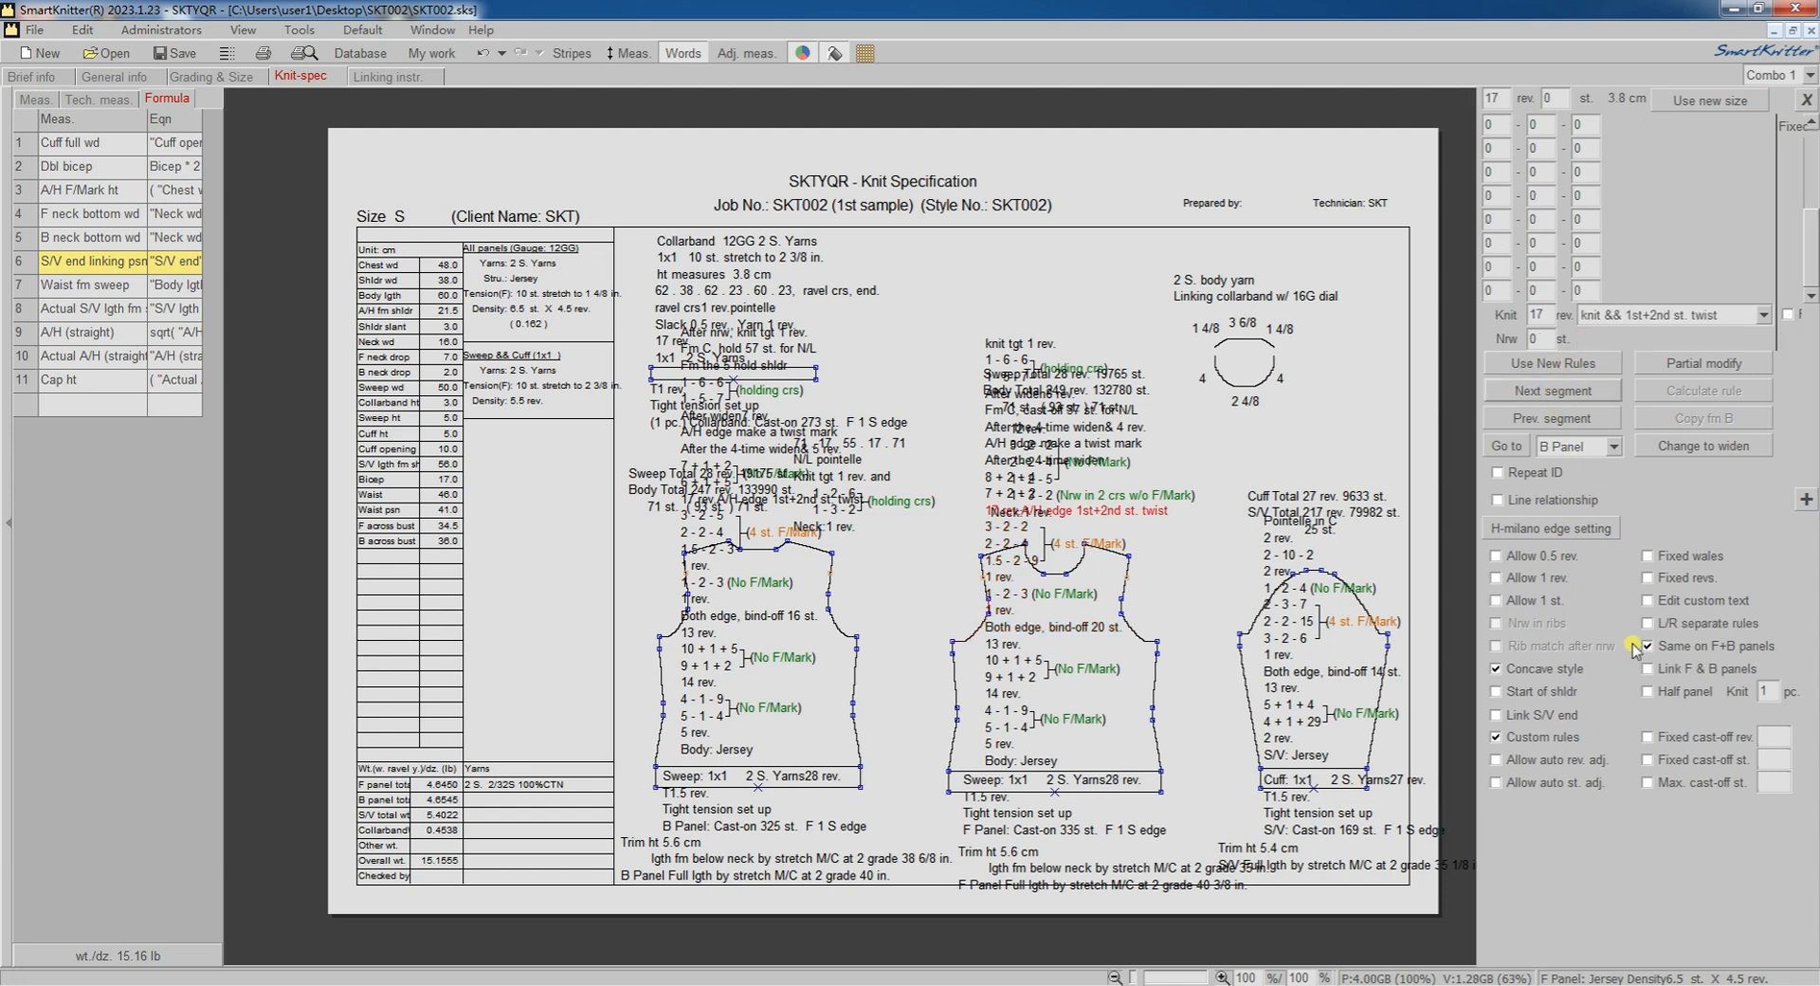
pyautogui.click(1559, 393)
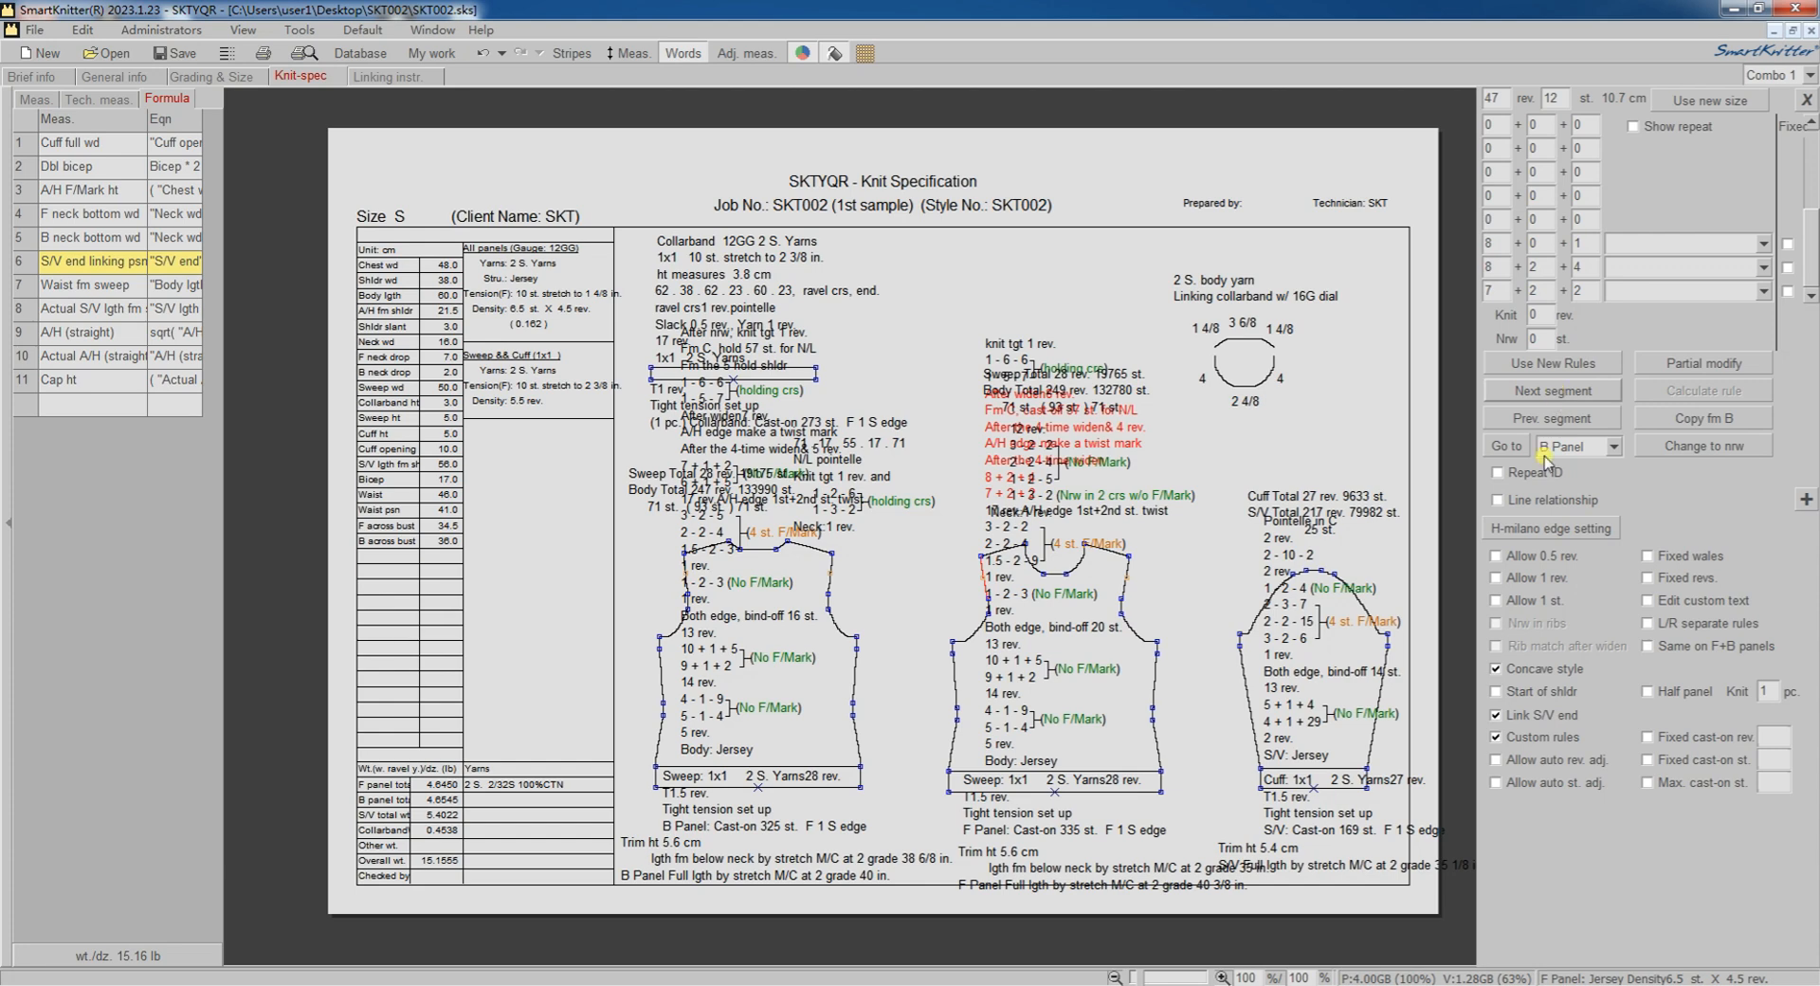
pyautogui.click(1501, 578)
pyautogui.click(1507, 602)
pyautogui.click(1496, 738)
pyautogui.click(1495, 738)
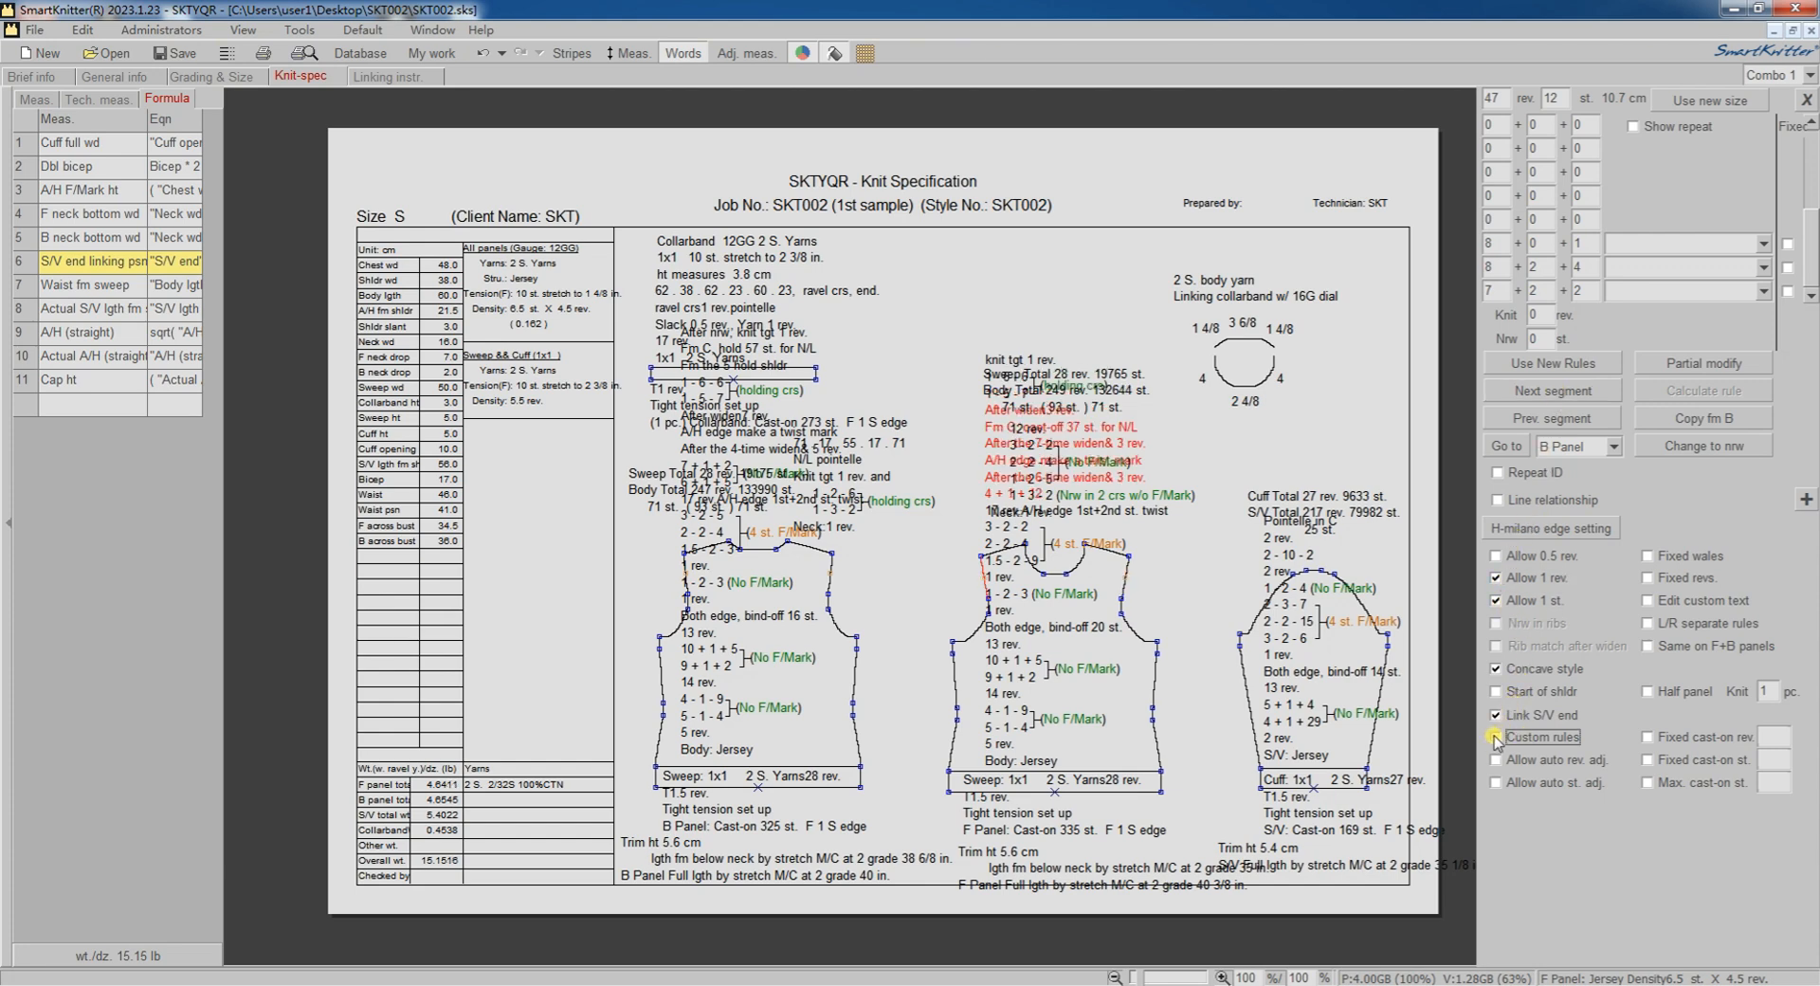
# Step: Set the front upper armhole's widening rules to 3+1 and 4+1 with No F/Mark and blank repeat counts, plus a 6+0+1 rule
pyautogui.doubleClick(1506, 290)
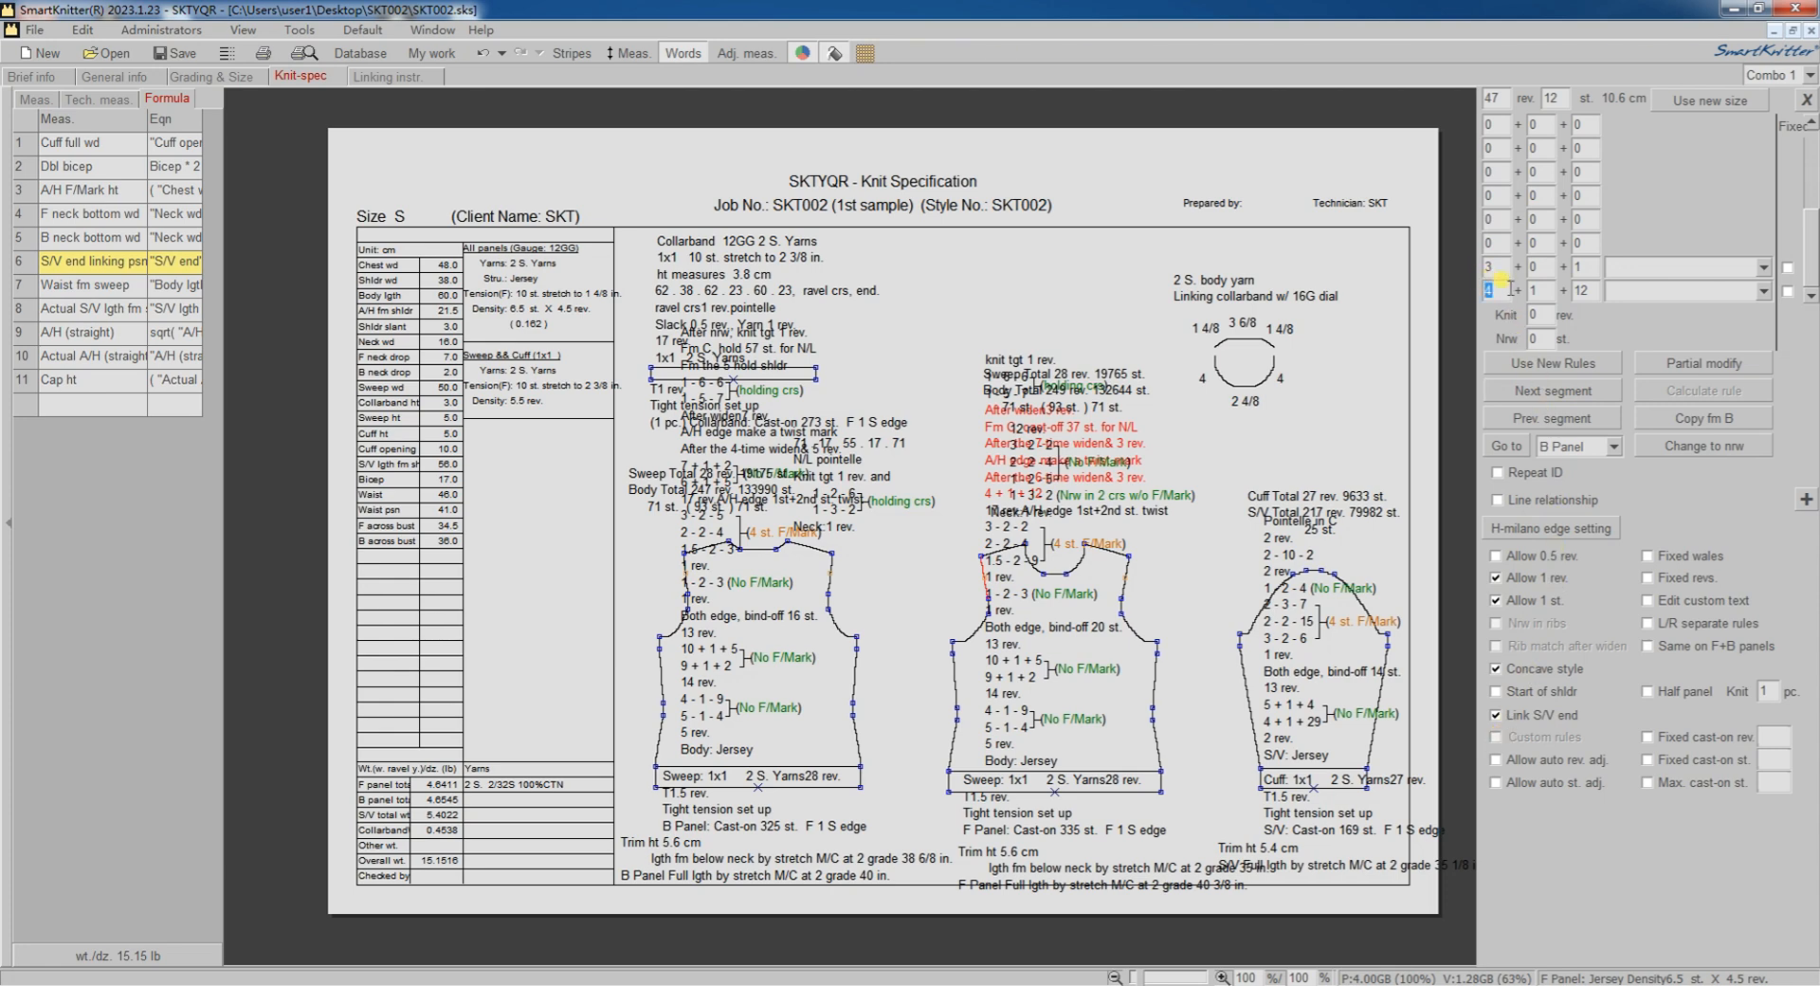
pyautogui.click(1749, 291)
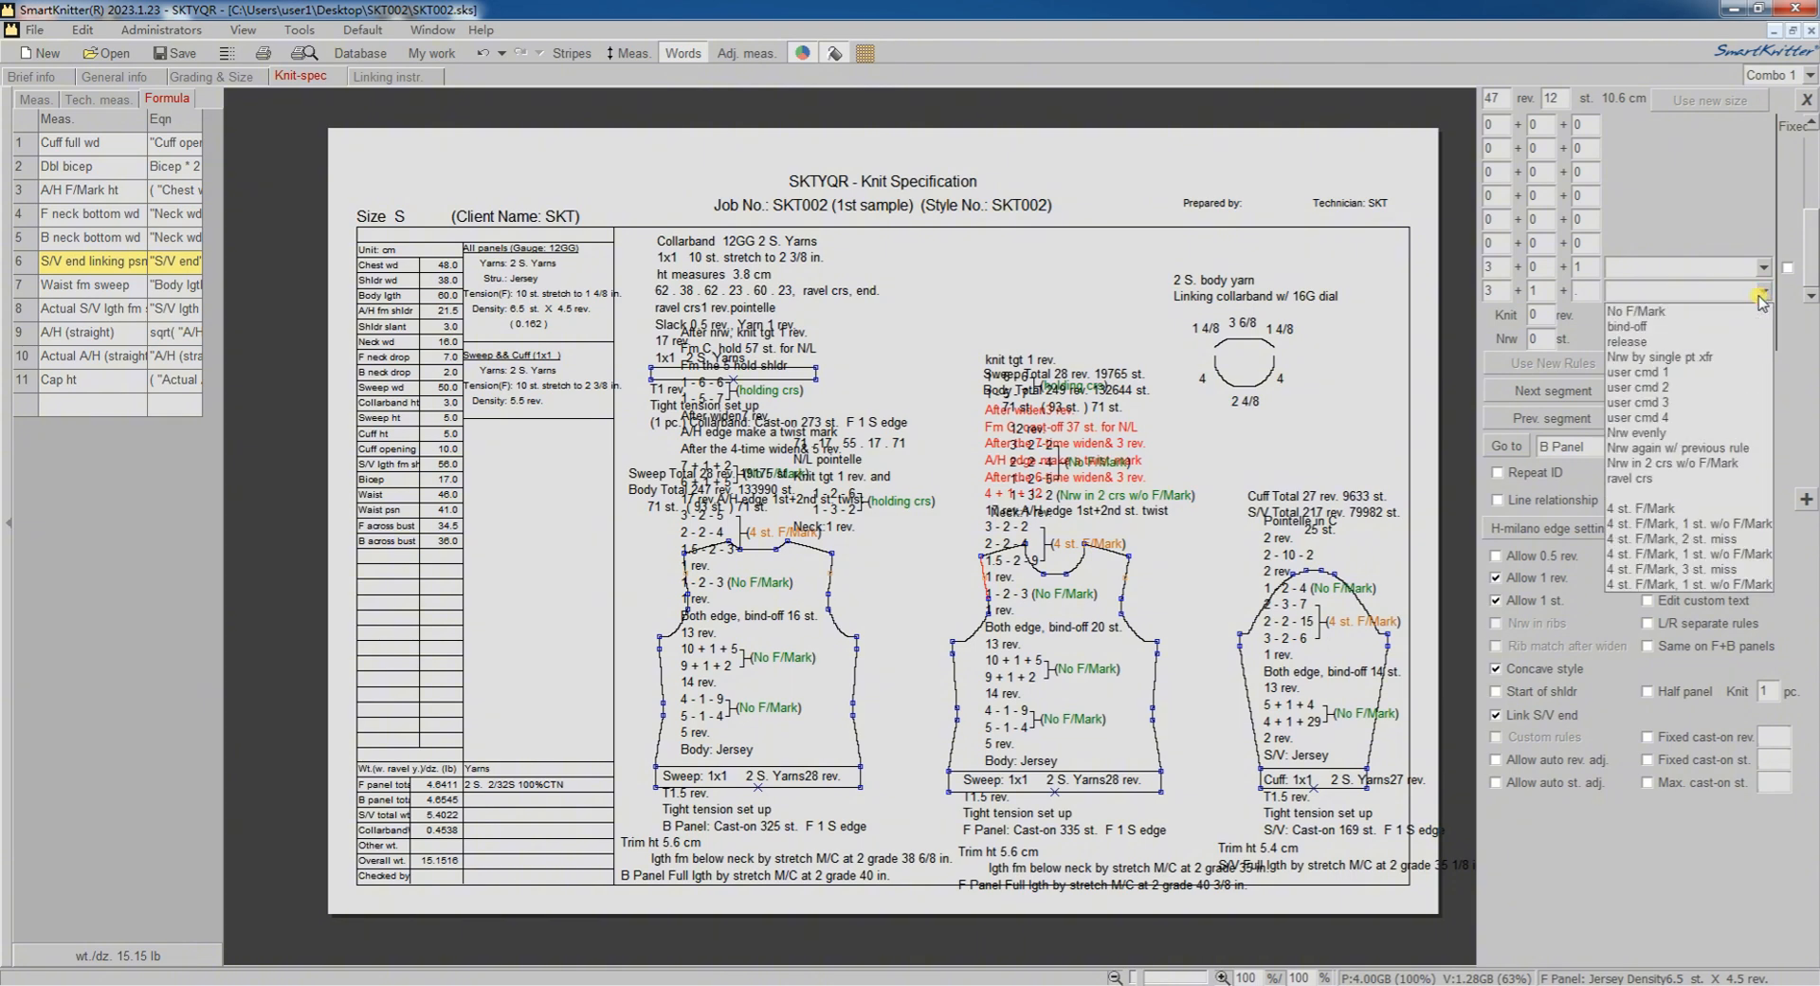
pyautogui.press('Return')
pyautogui.write('1')
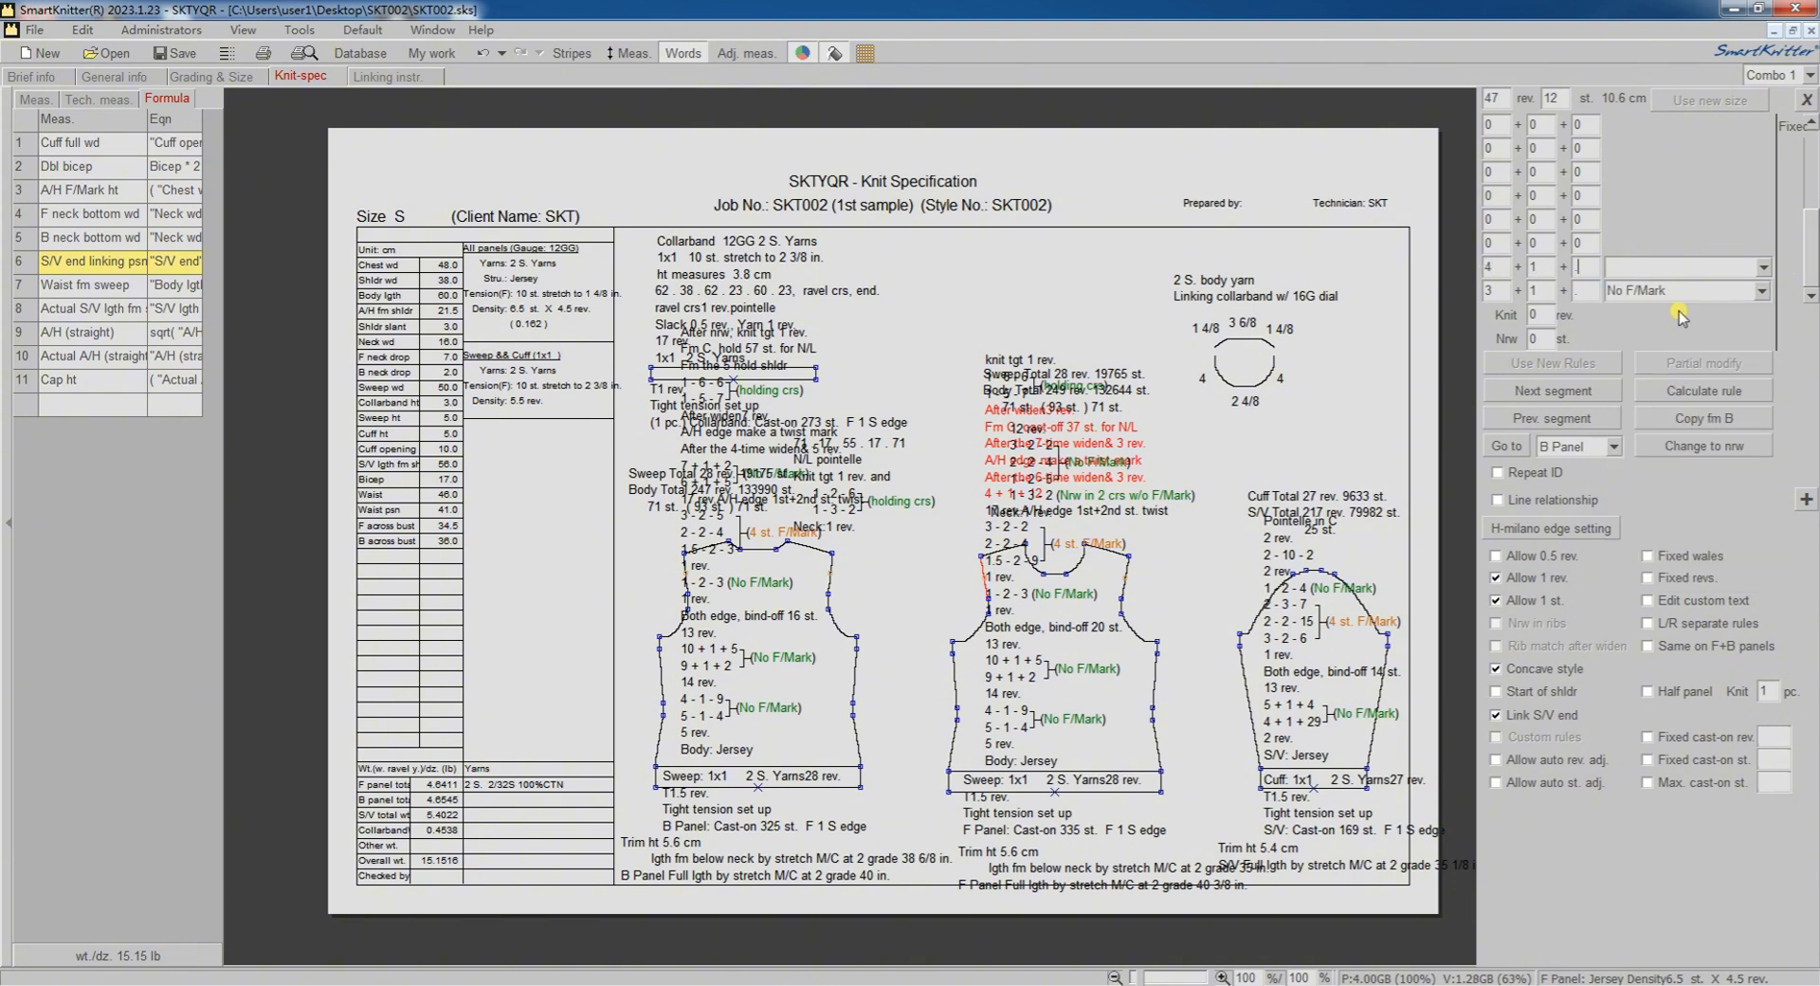
pyautogui.click(1762, 266)
pyautogui.click(1696, 289)
pyautogui.press('Tab')
pyautogui.write('1')
# Step: Calculate the front upper armhole's widening, choose the 6+0+1, 4+1+8, 3+1+4 solution and apply it
pyautogui.click(1673, 390)
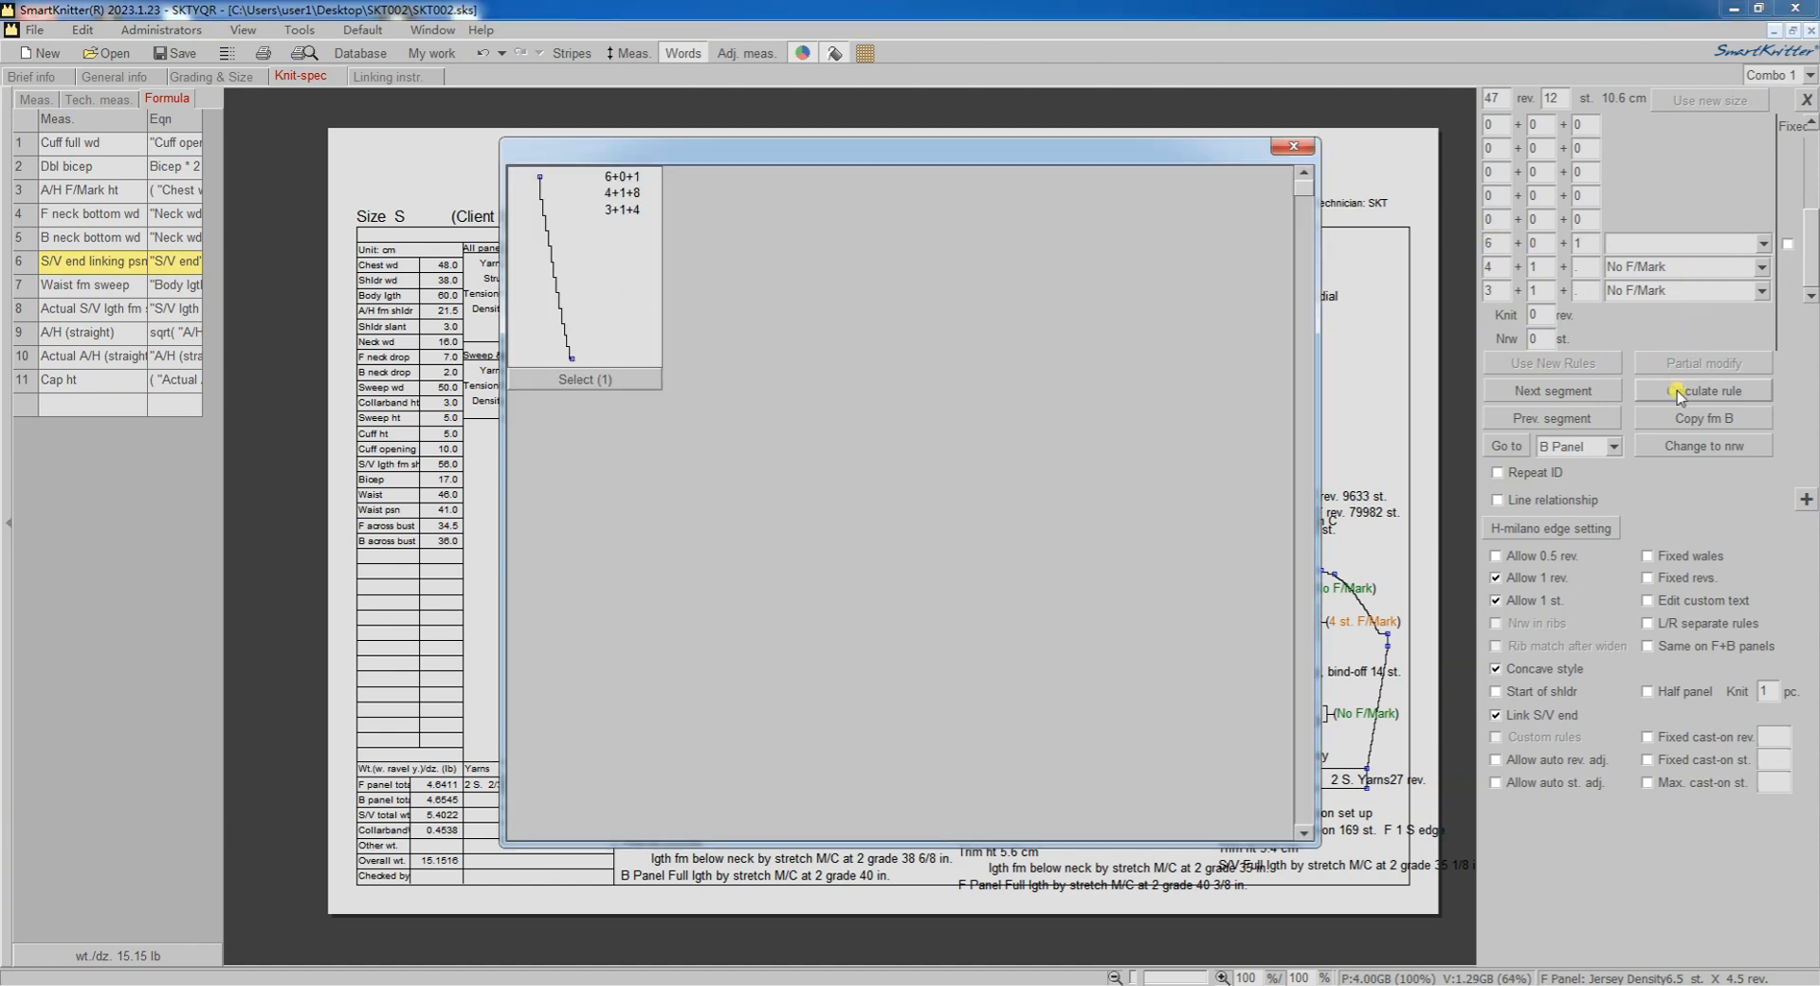
pyautogui.click(626, 379)
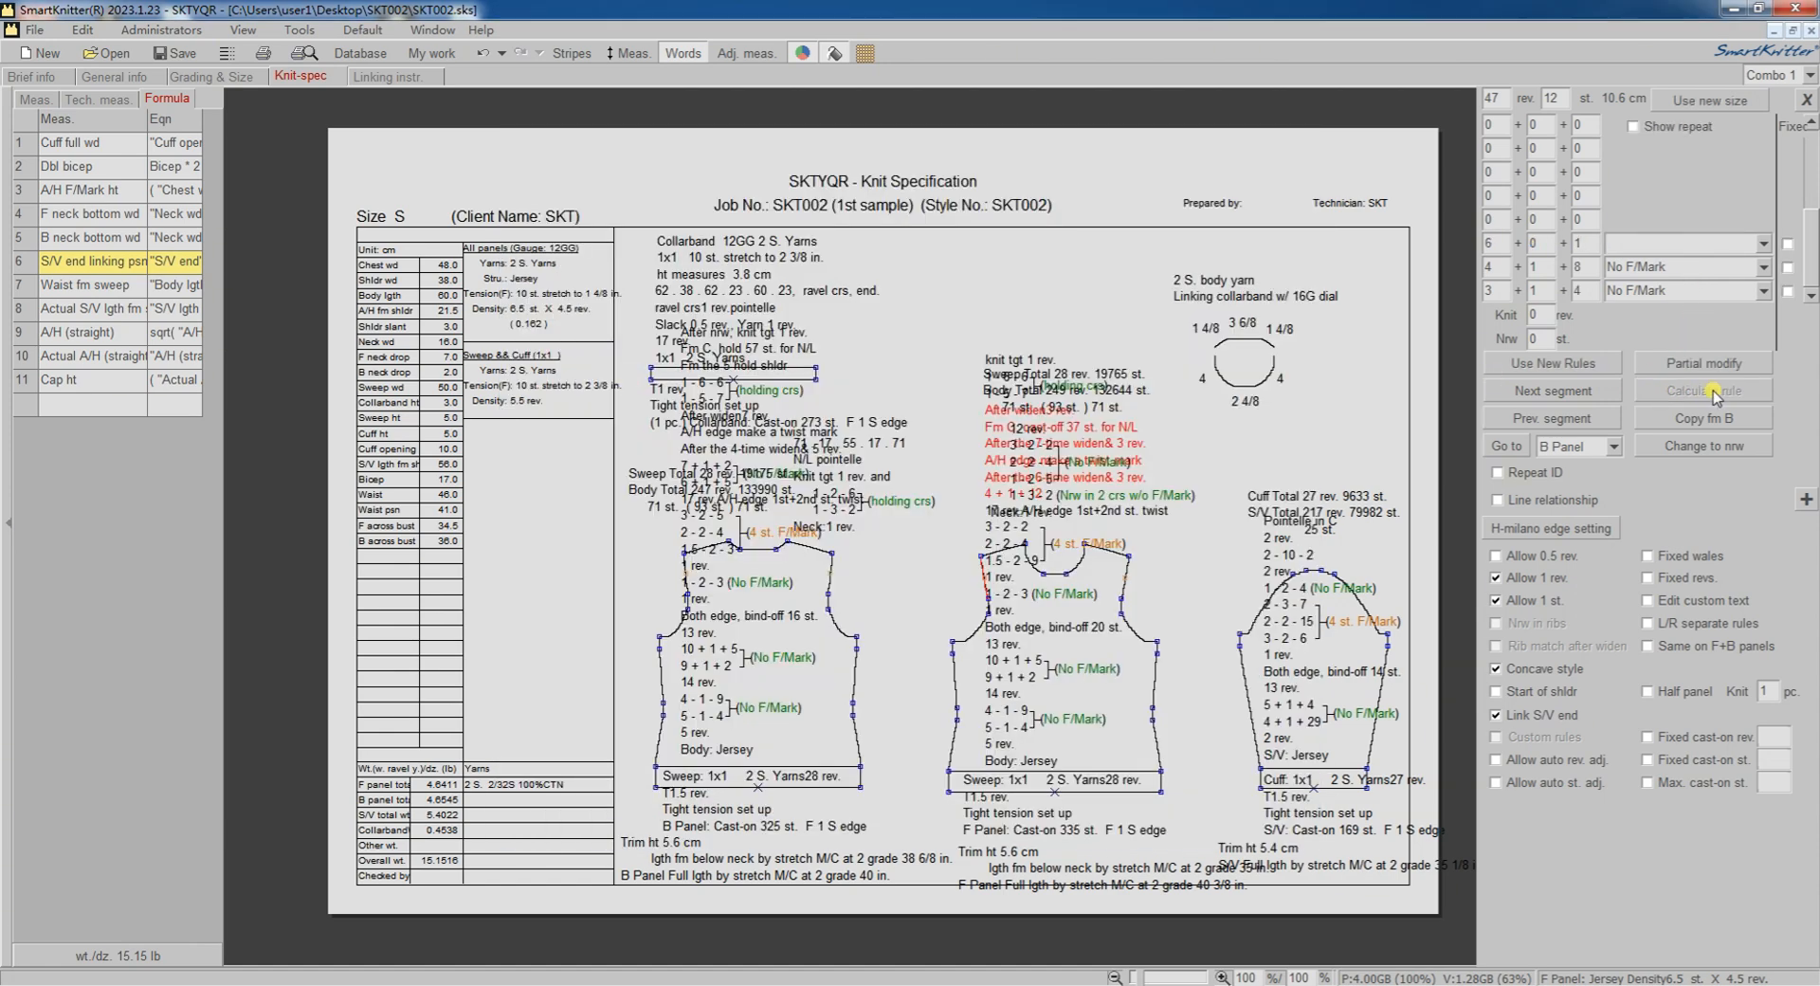
pyautogui.click(1546, 363)
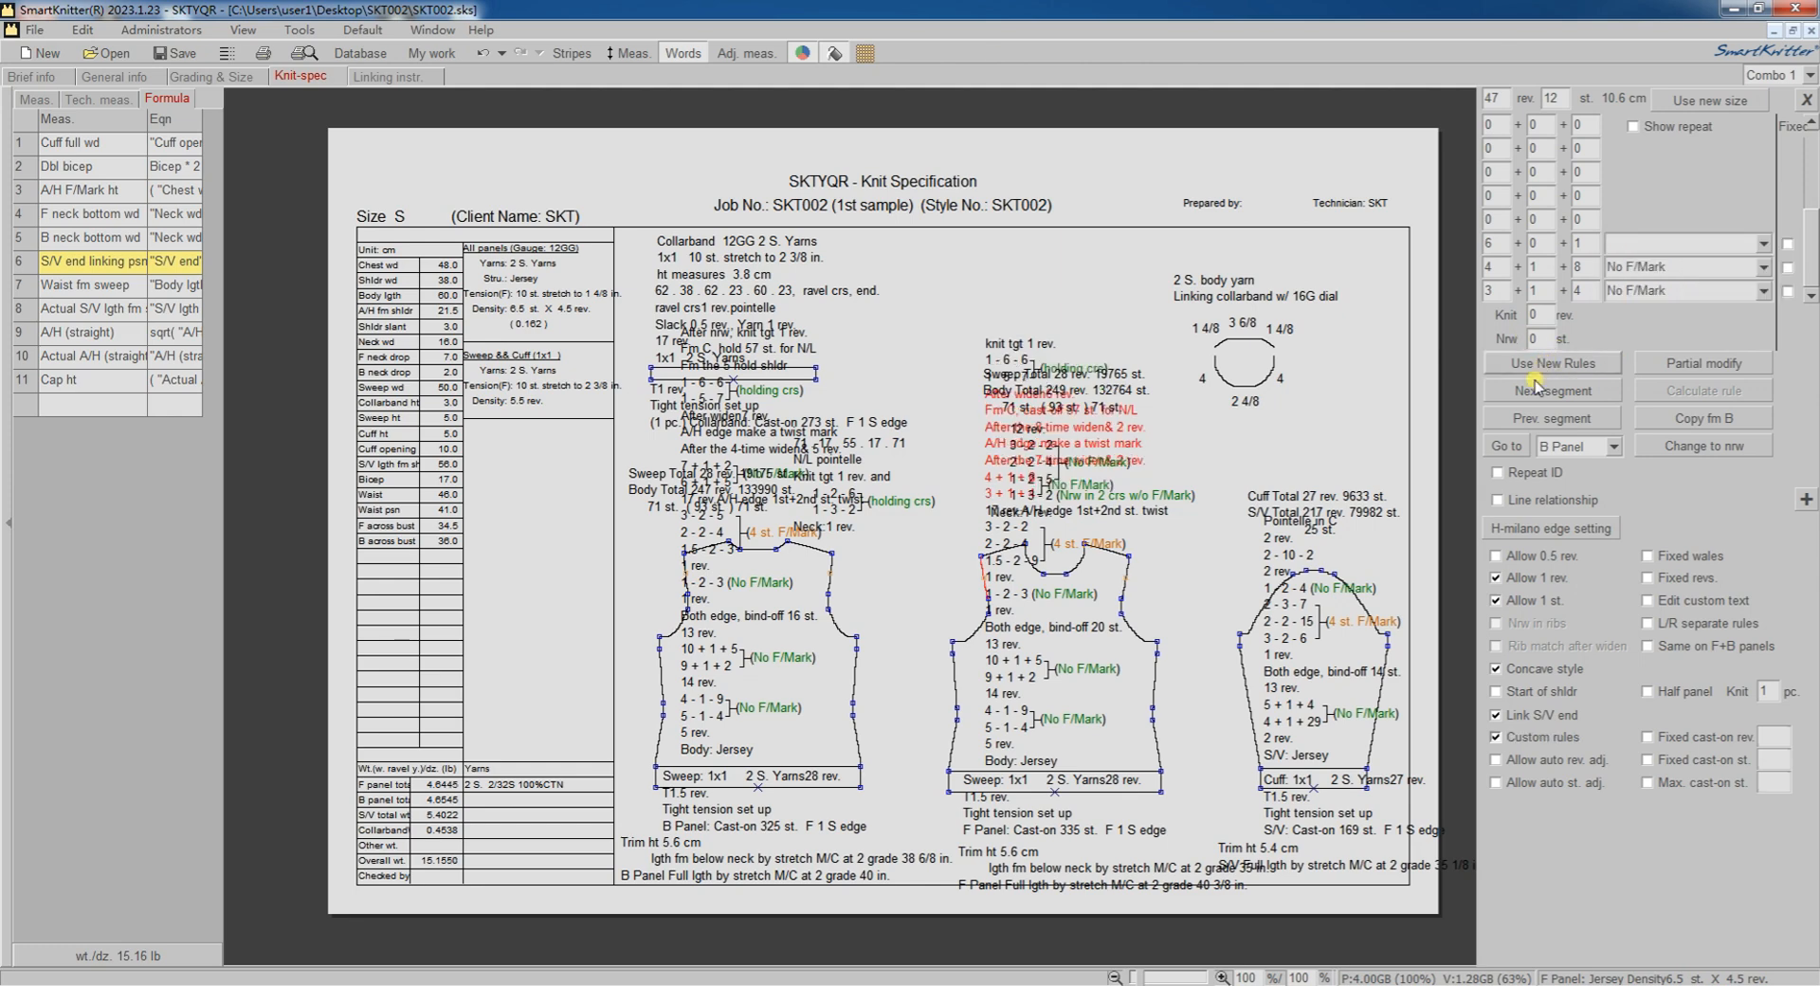
# Step: Review the front panel's shoulder and neckline segments, and close the rule editor
pyautogui.click(1541, 391)
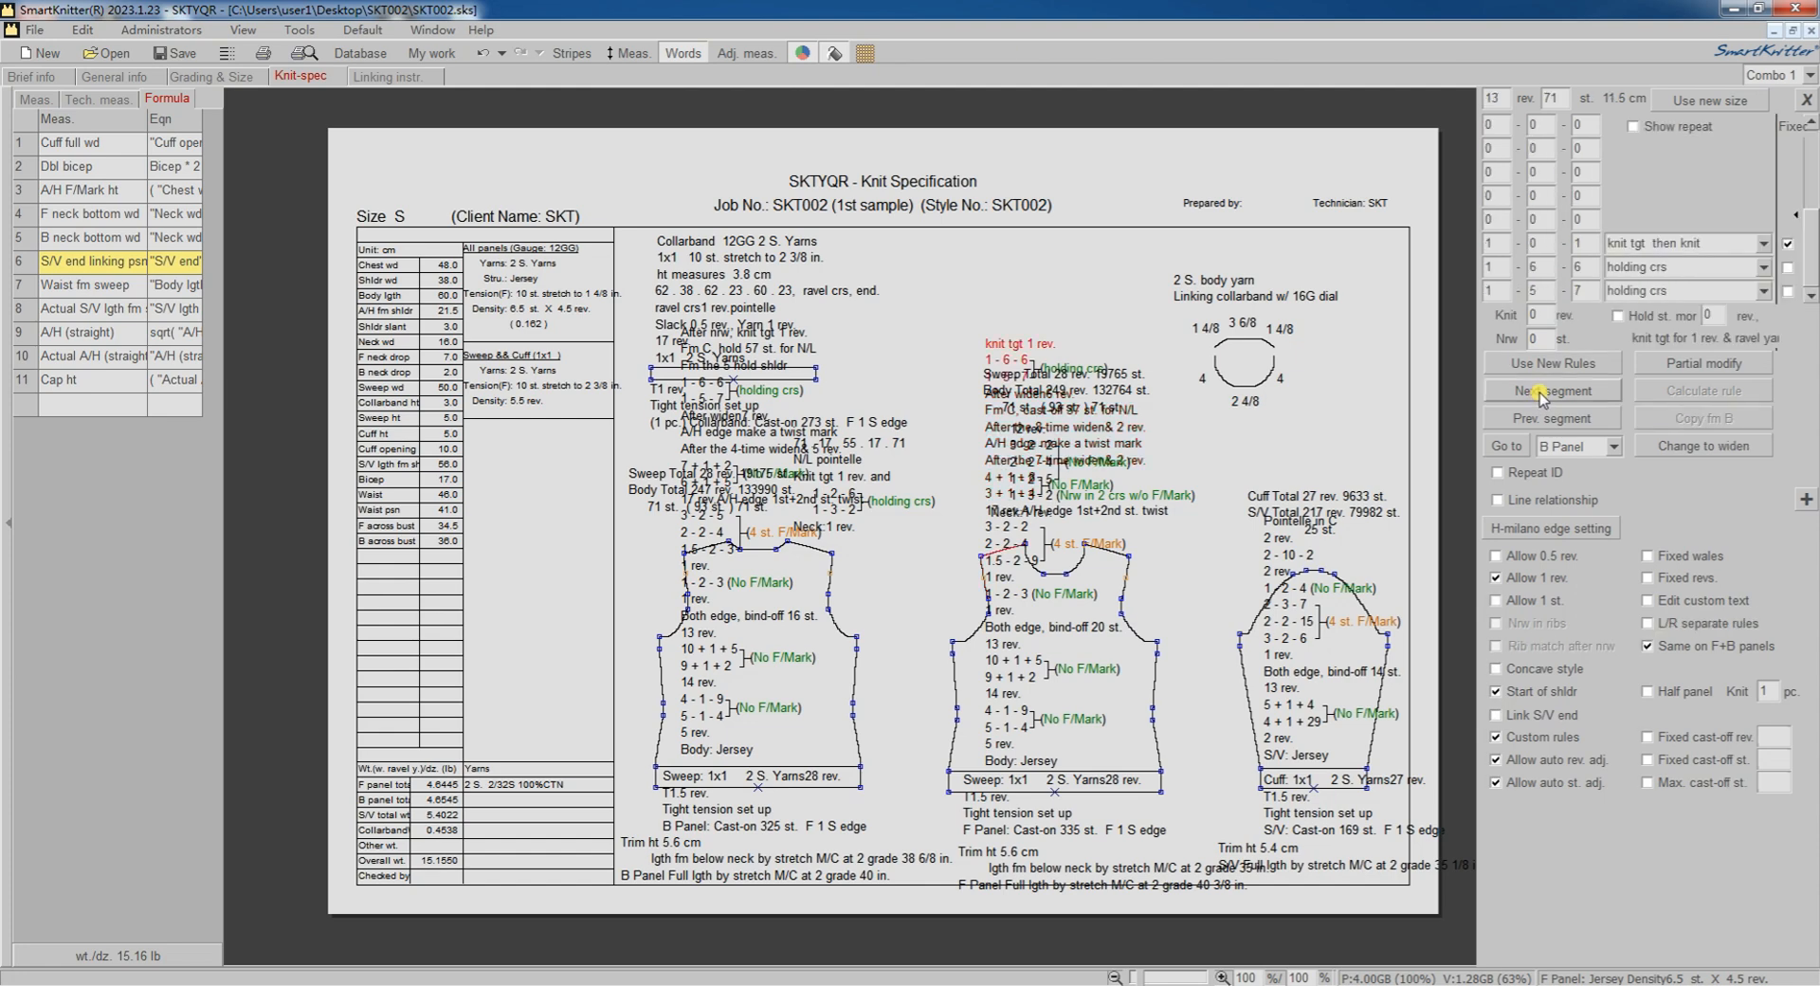
pyautogui.click(1541, 391)
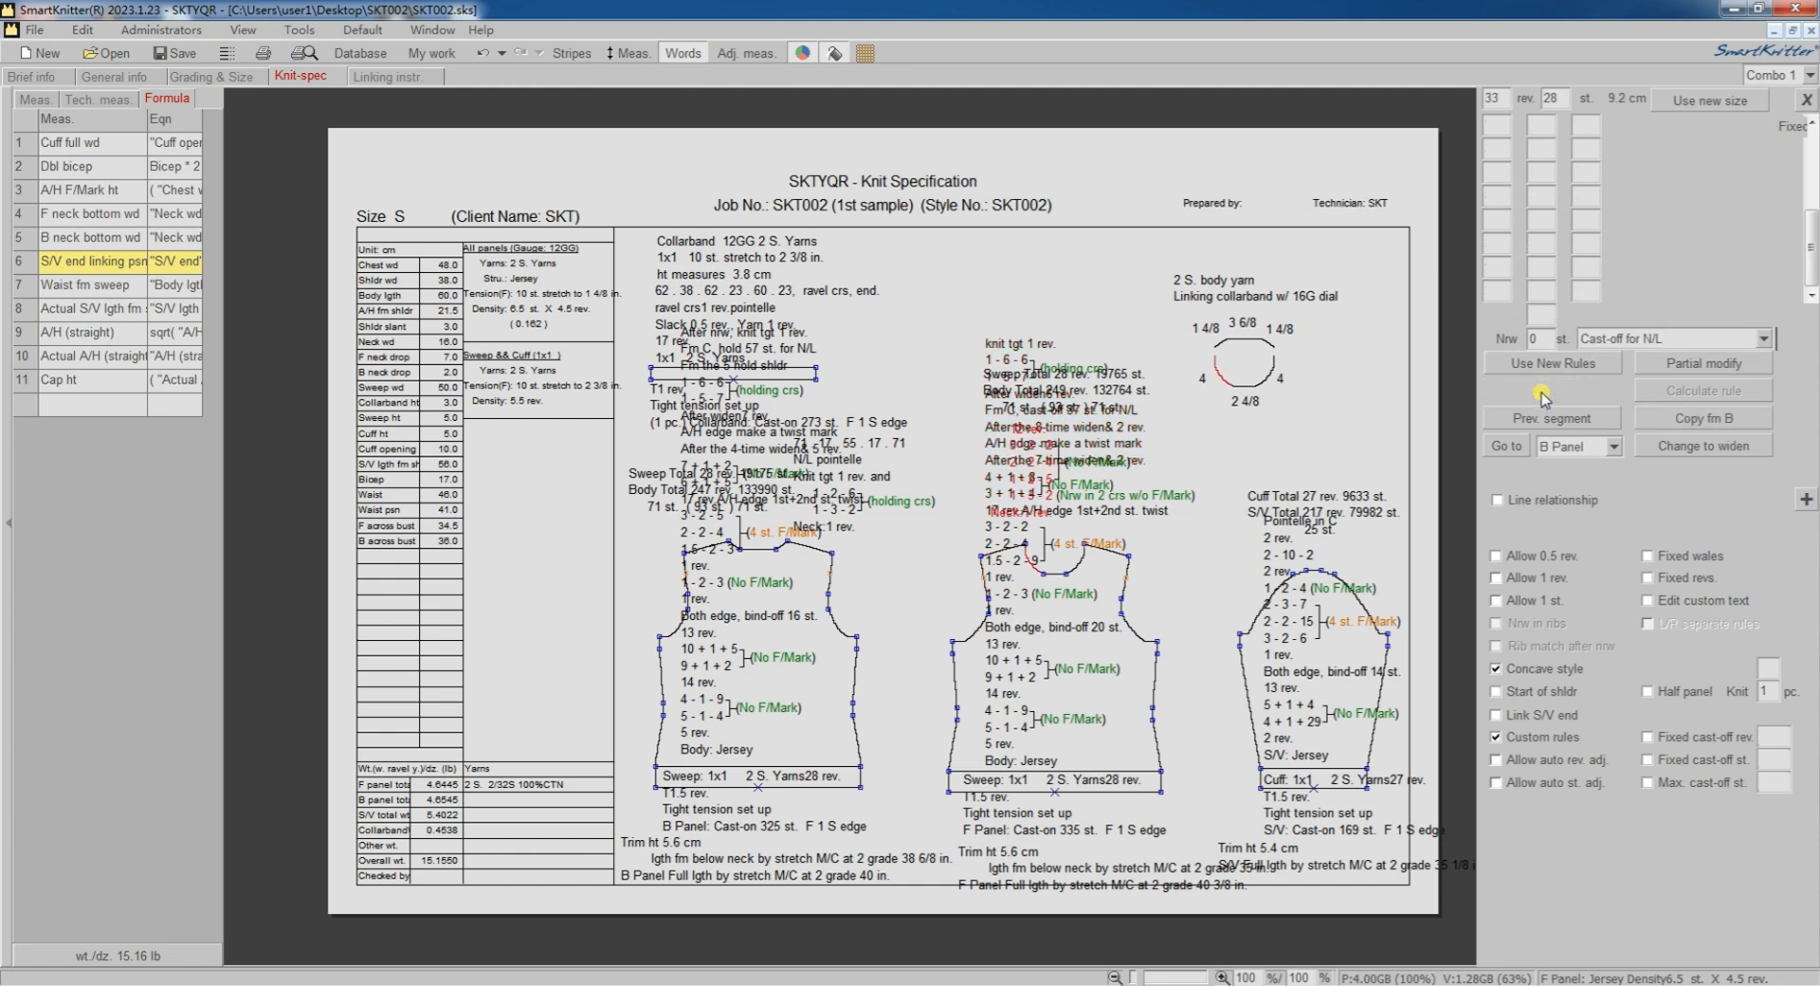
pyautogui.click(1547, 418)
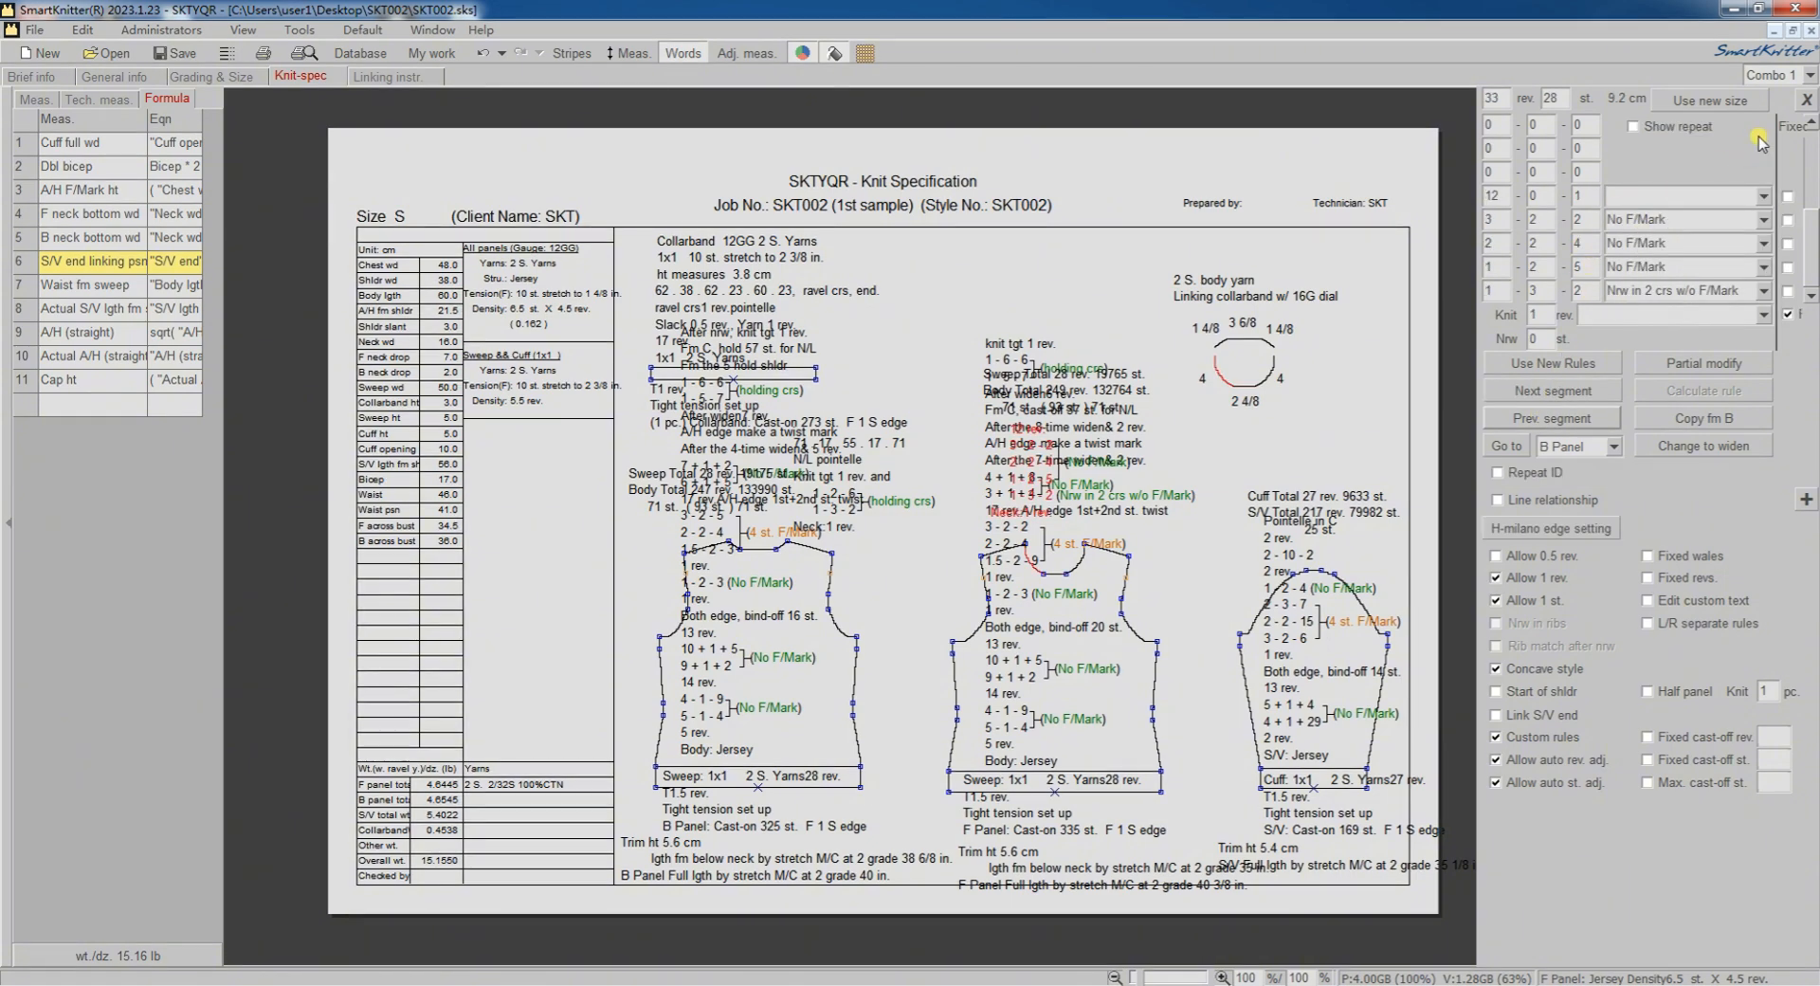
pyautogui.click(1808, 100)
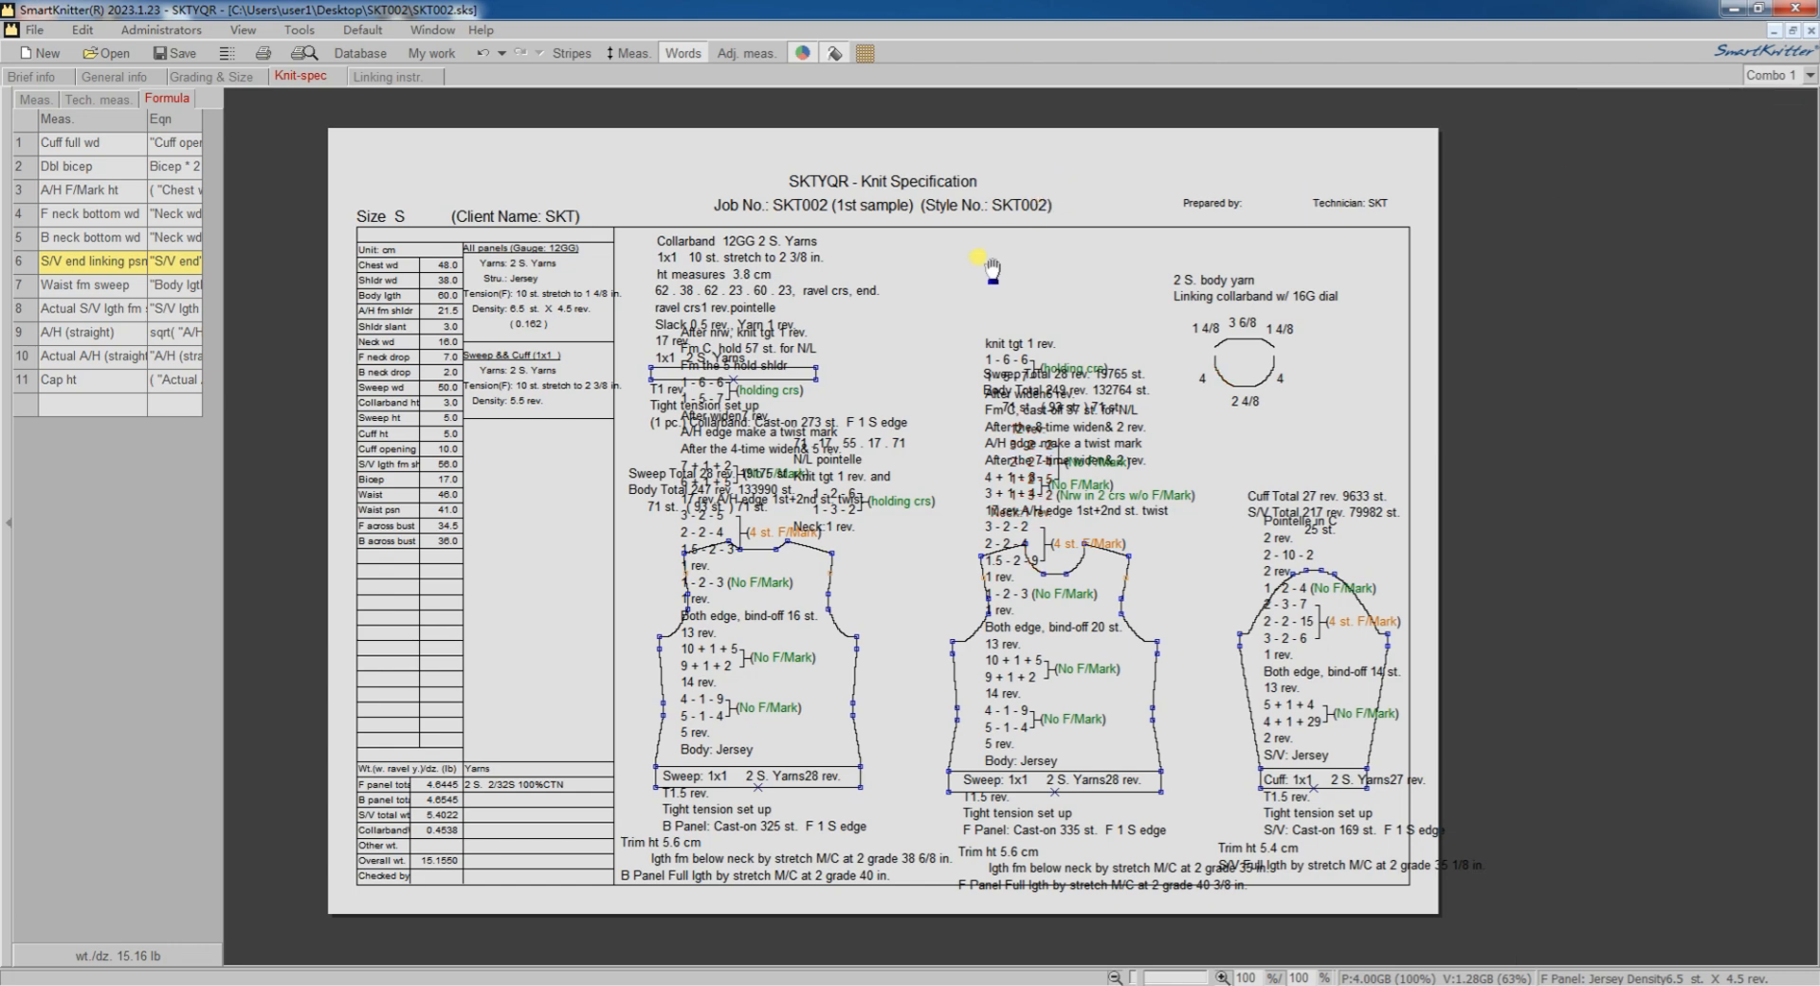
# Step: For the sleeve's side widening, set the starting knit to 4 rev. and blank the repeat counts of the 5+1 and 4+1 rules
pyautogui.click(1282, 786)
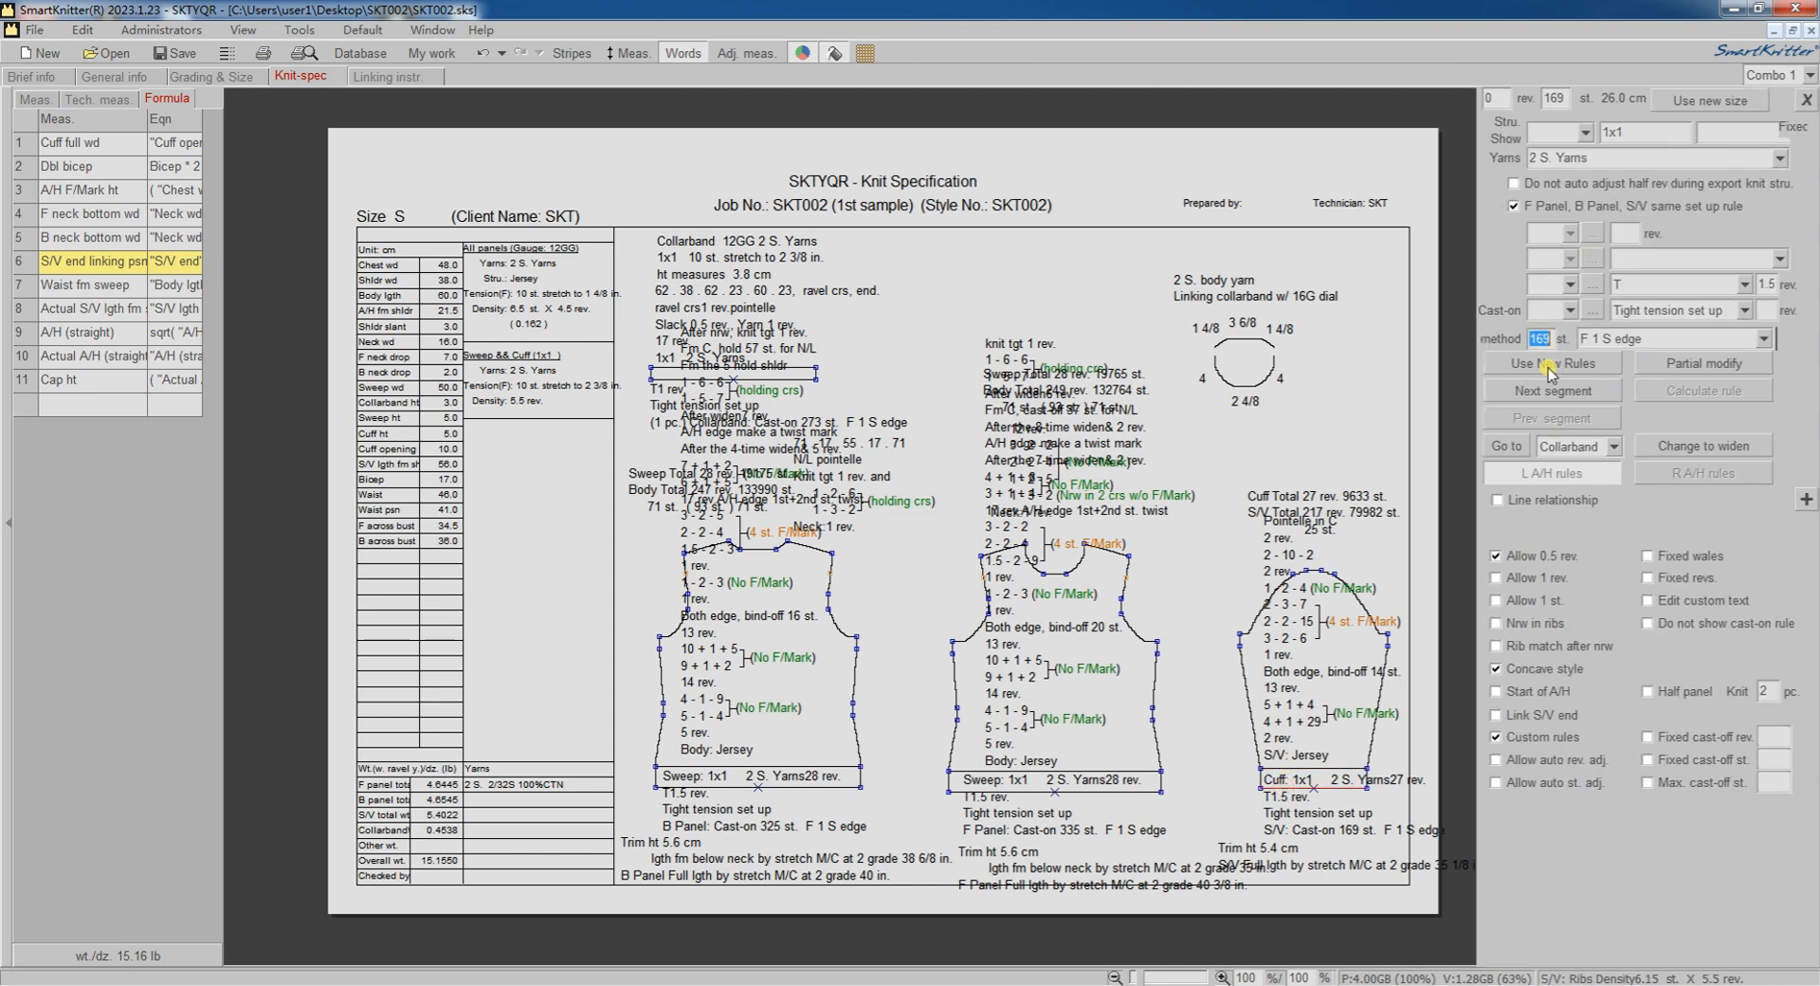
pyautogui.click(1538, 390)
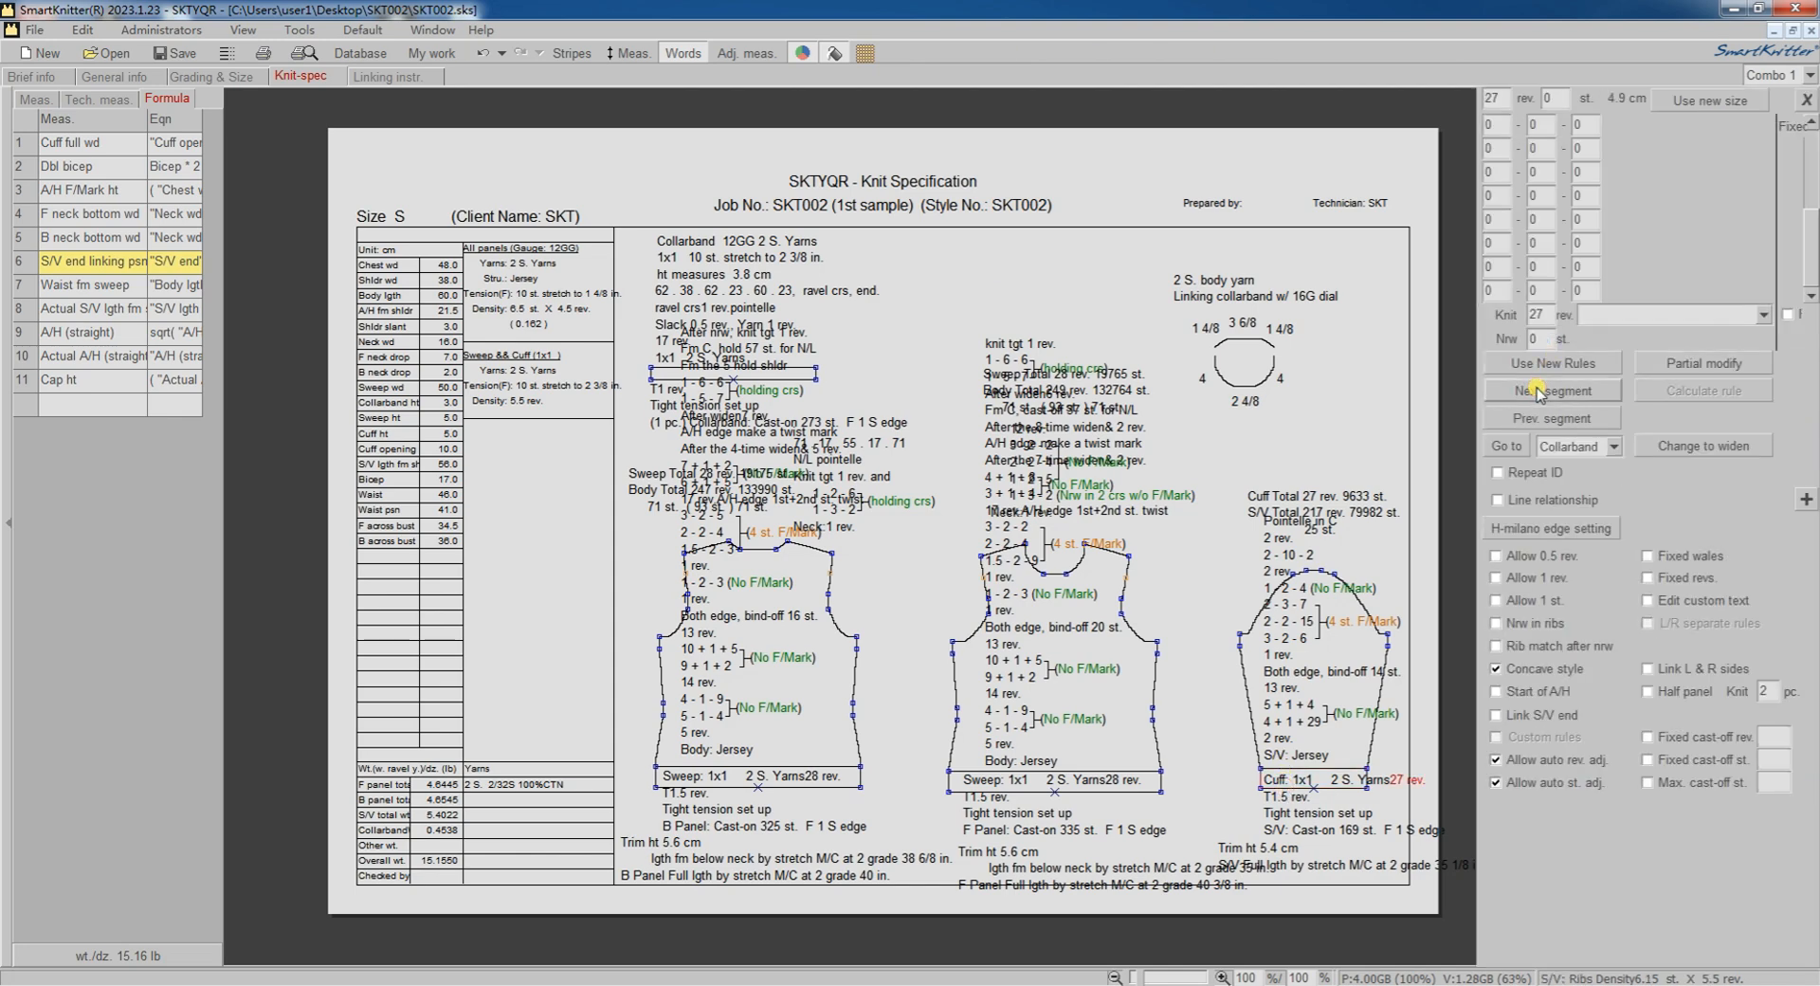
pyautogui.click(1538, 390)
pyautogui.click(1503, 312)
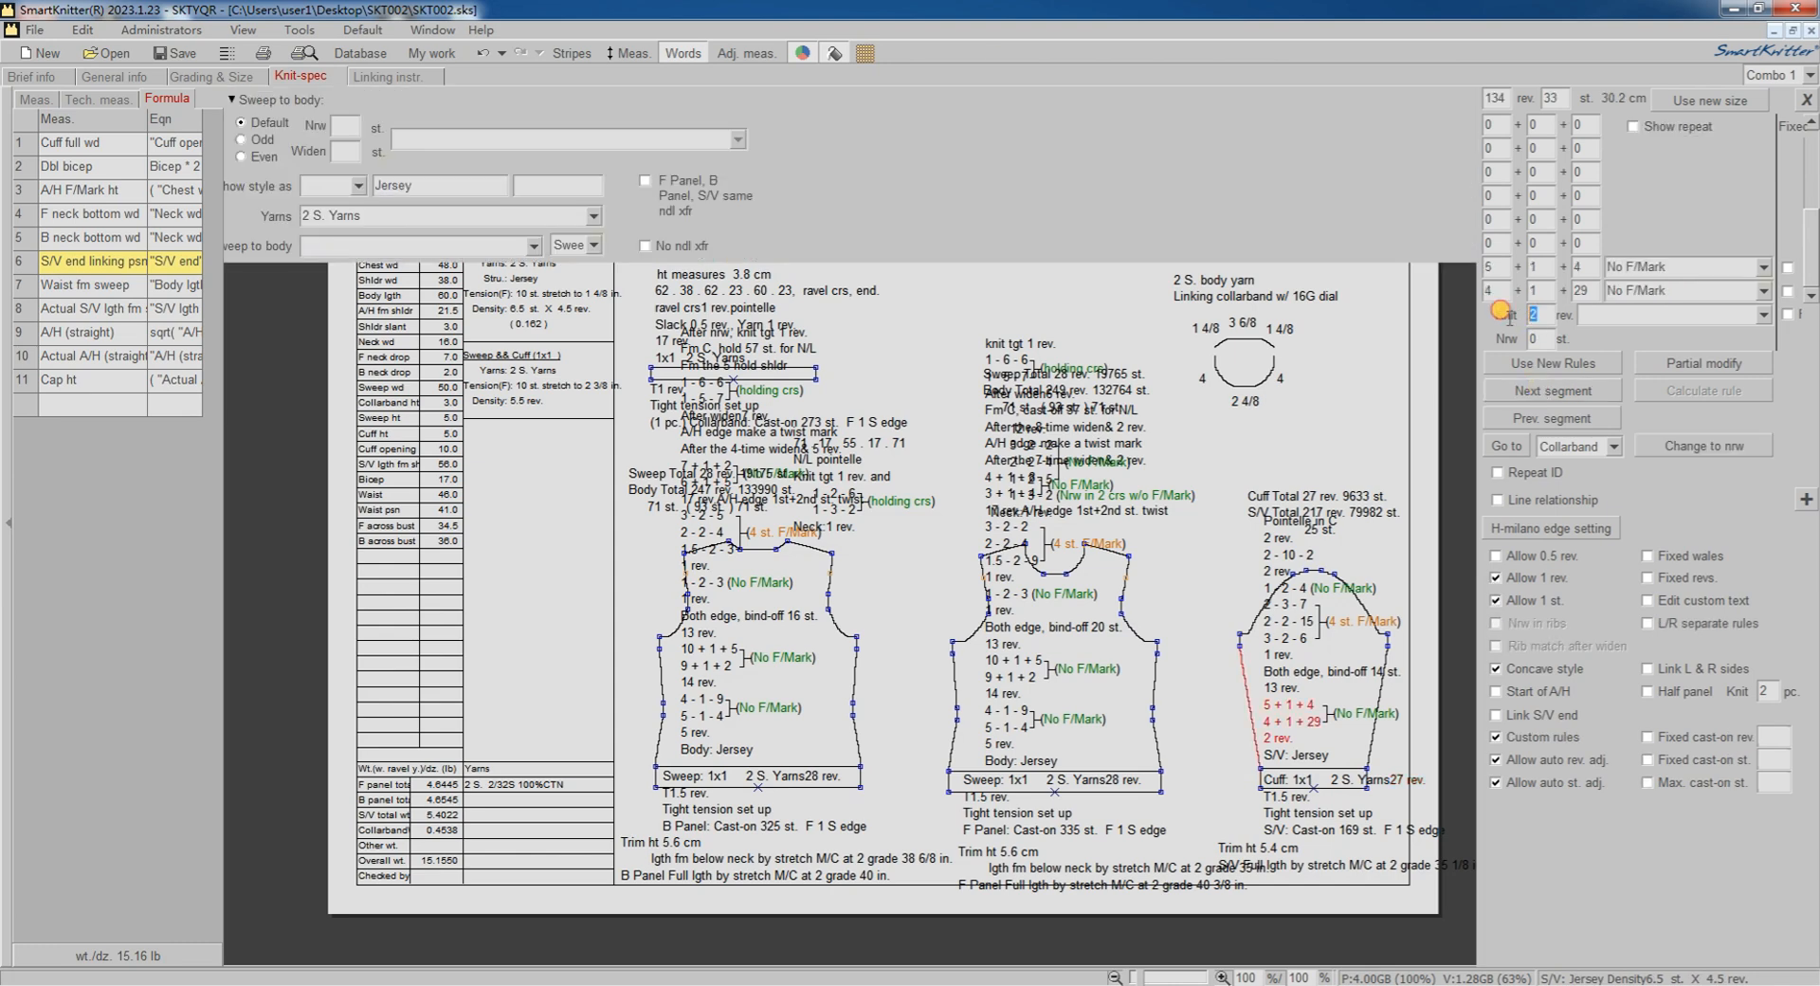
pyautogui.write('4')
pyautogui.click(1566, 285)
pyautogui.press('BackSpace')
# Step: Calculate the sleeve's side widening, choose the 5+1+2, 4+1+31, 4+0+1 solution and apply it
pyautogui.click(1673, 390)
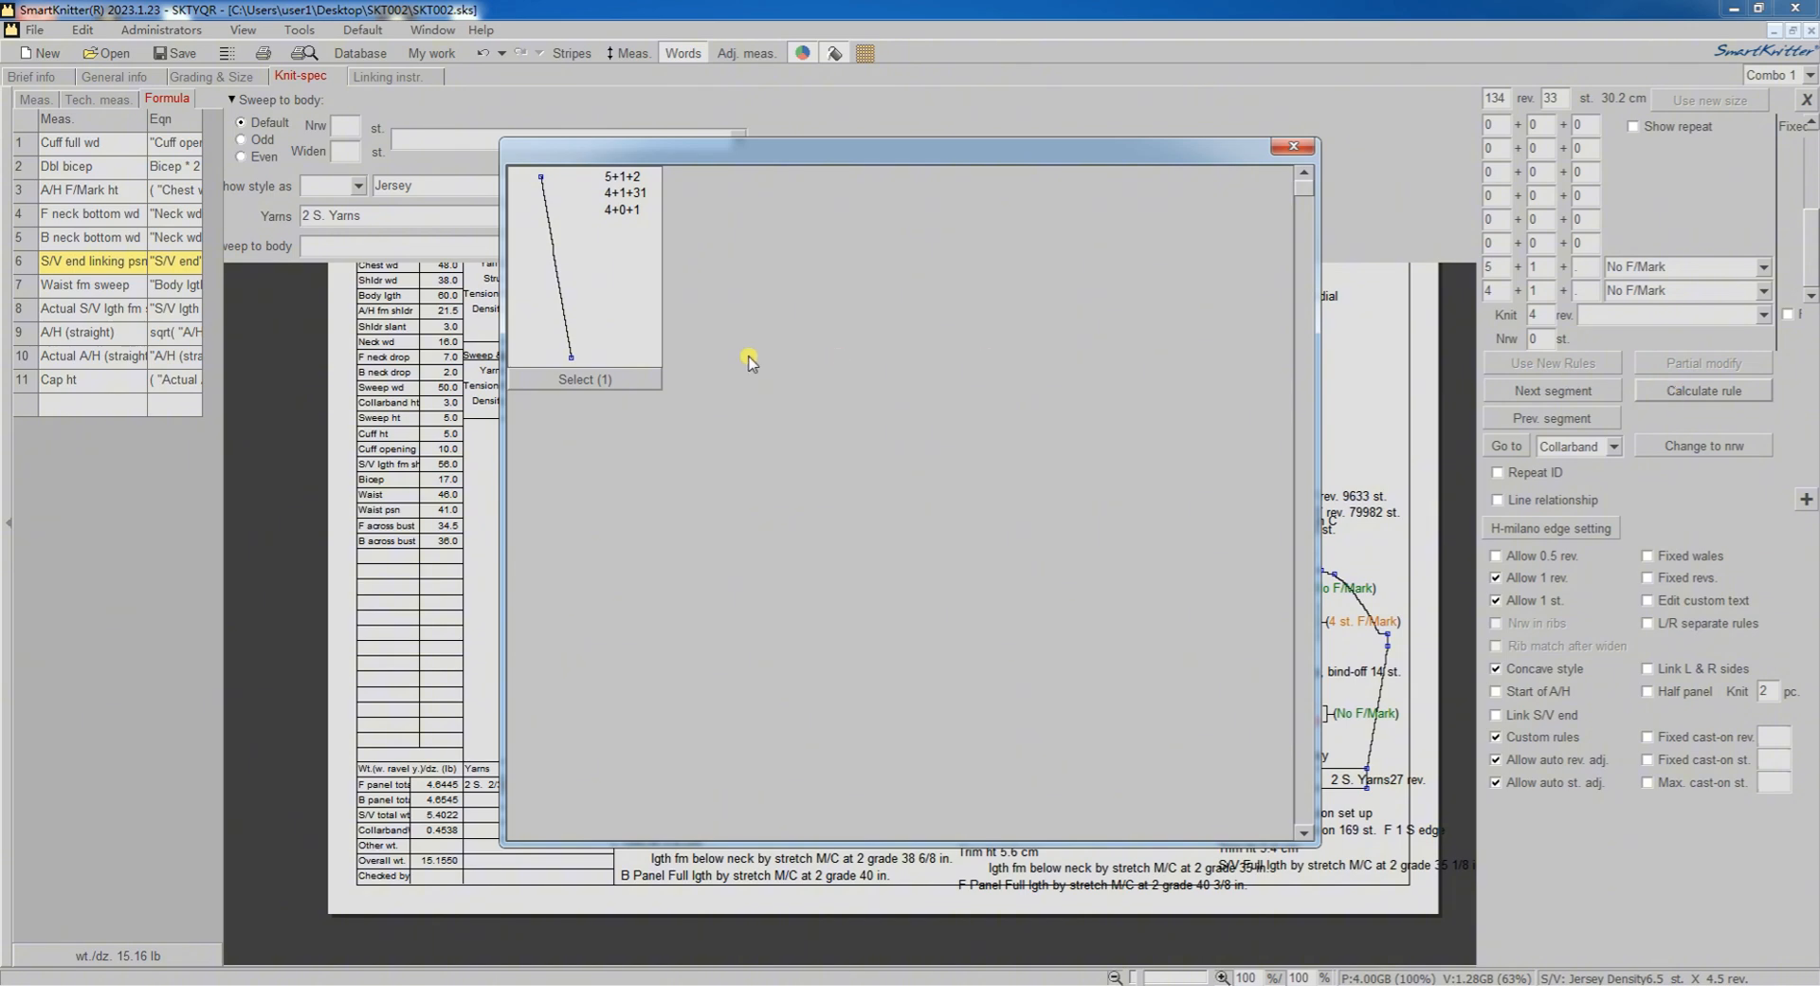
pyautogui.click(571, 381)
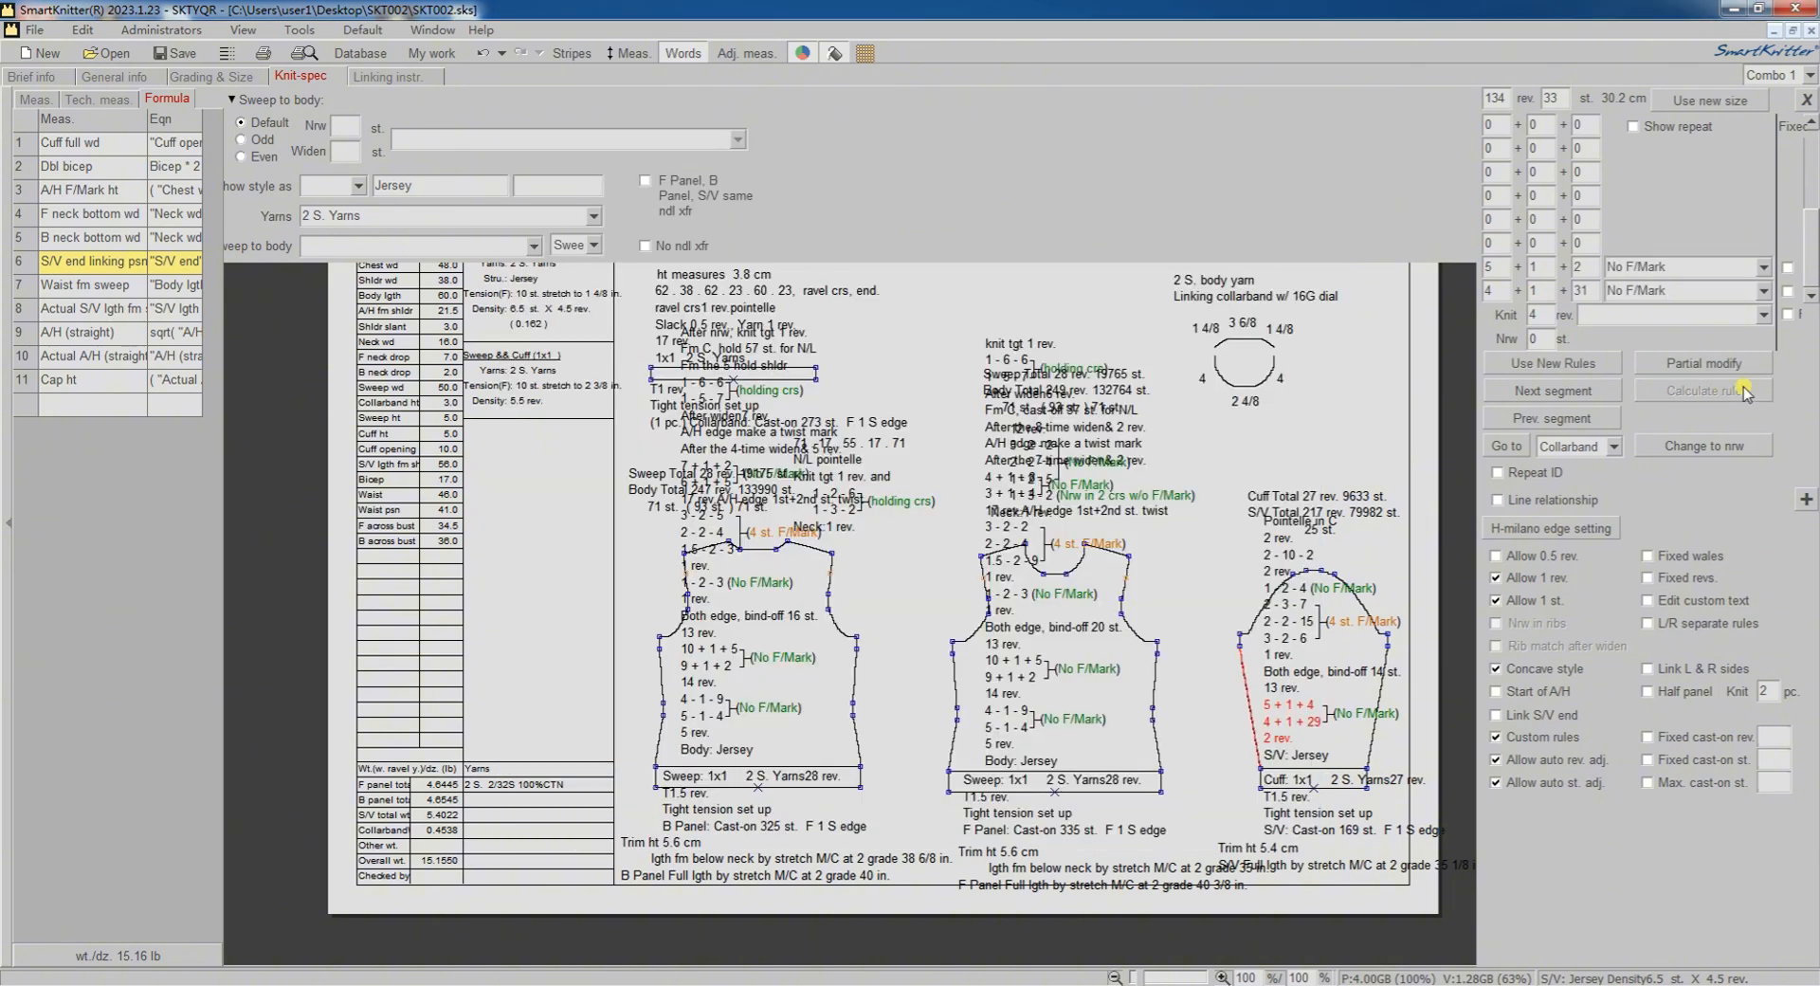
pyautogui.click(1546, 365)
# Step: For the sleeve cap segment, set the bind-off to 18 st. and enable Bind-off on S/V match F+B
pyautogui.click(1579, 394)
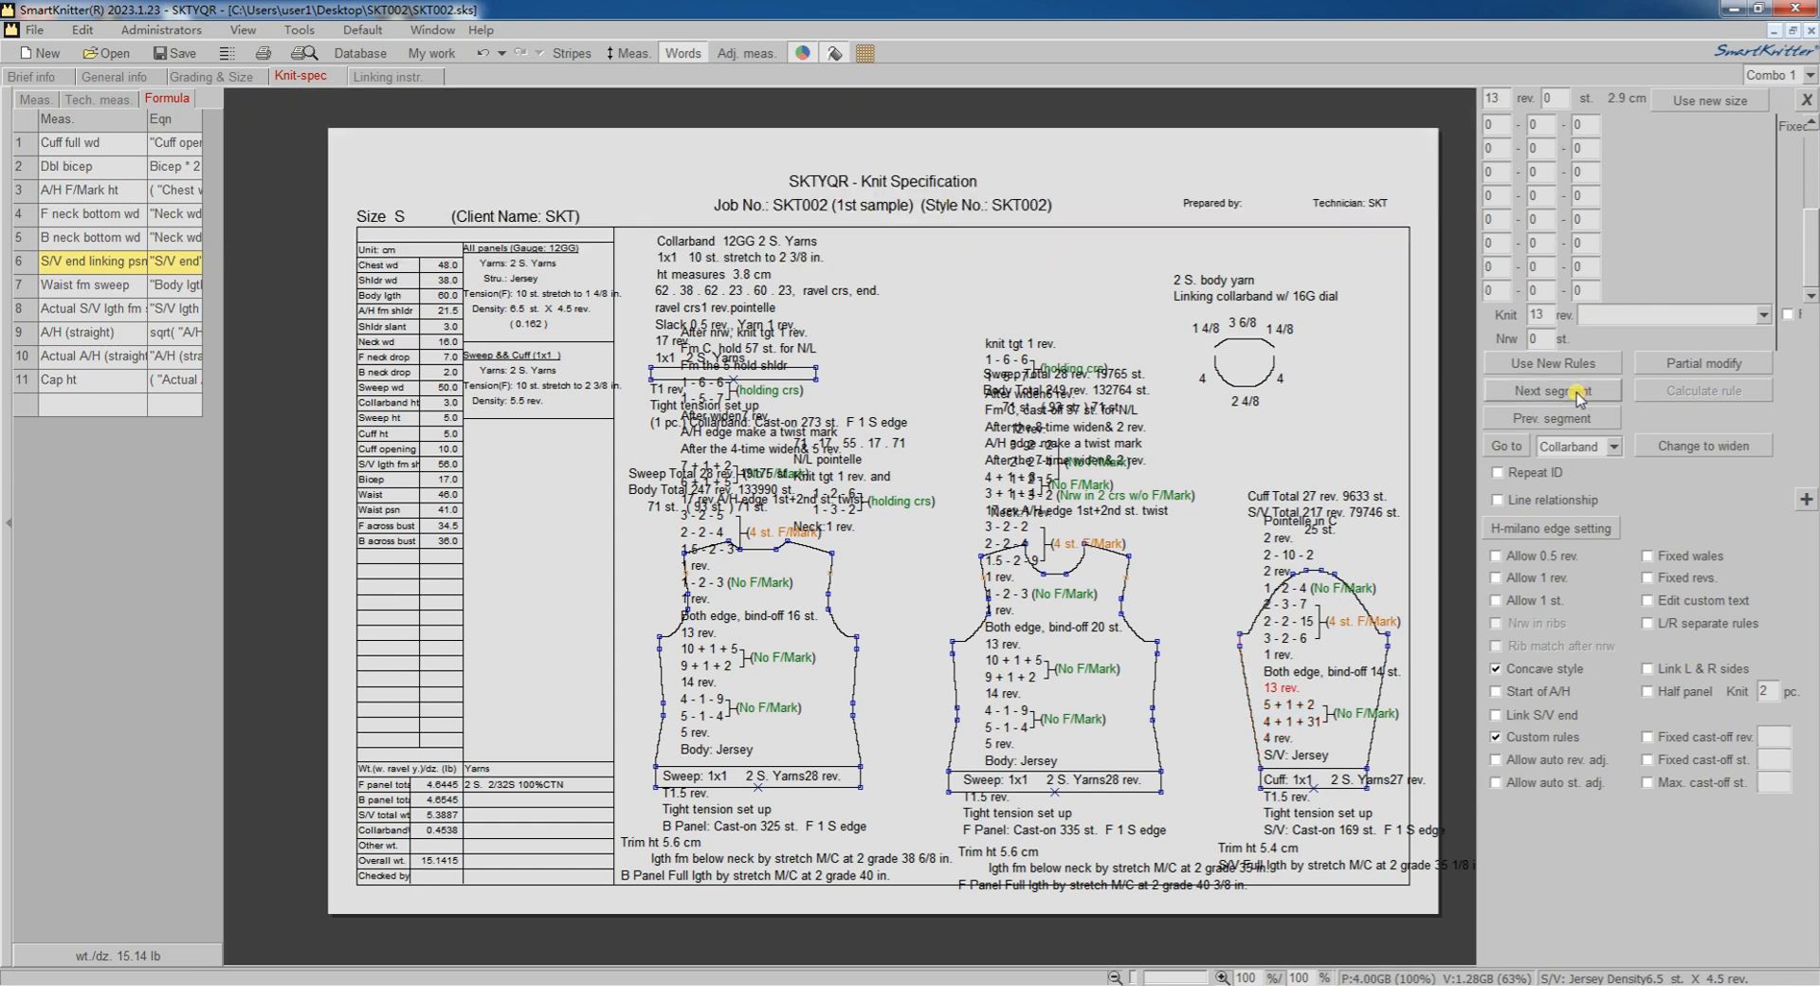
pyautogui.click(1578, 394)
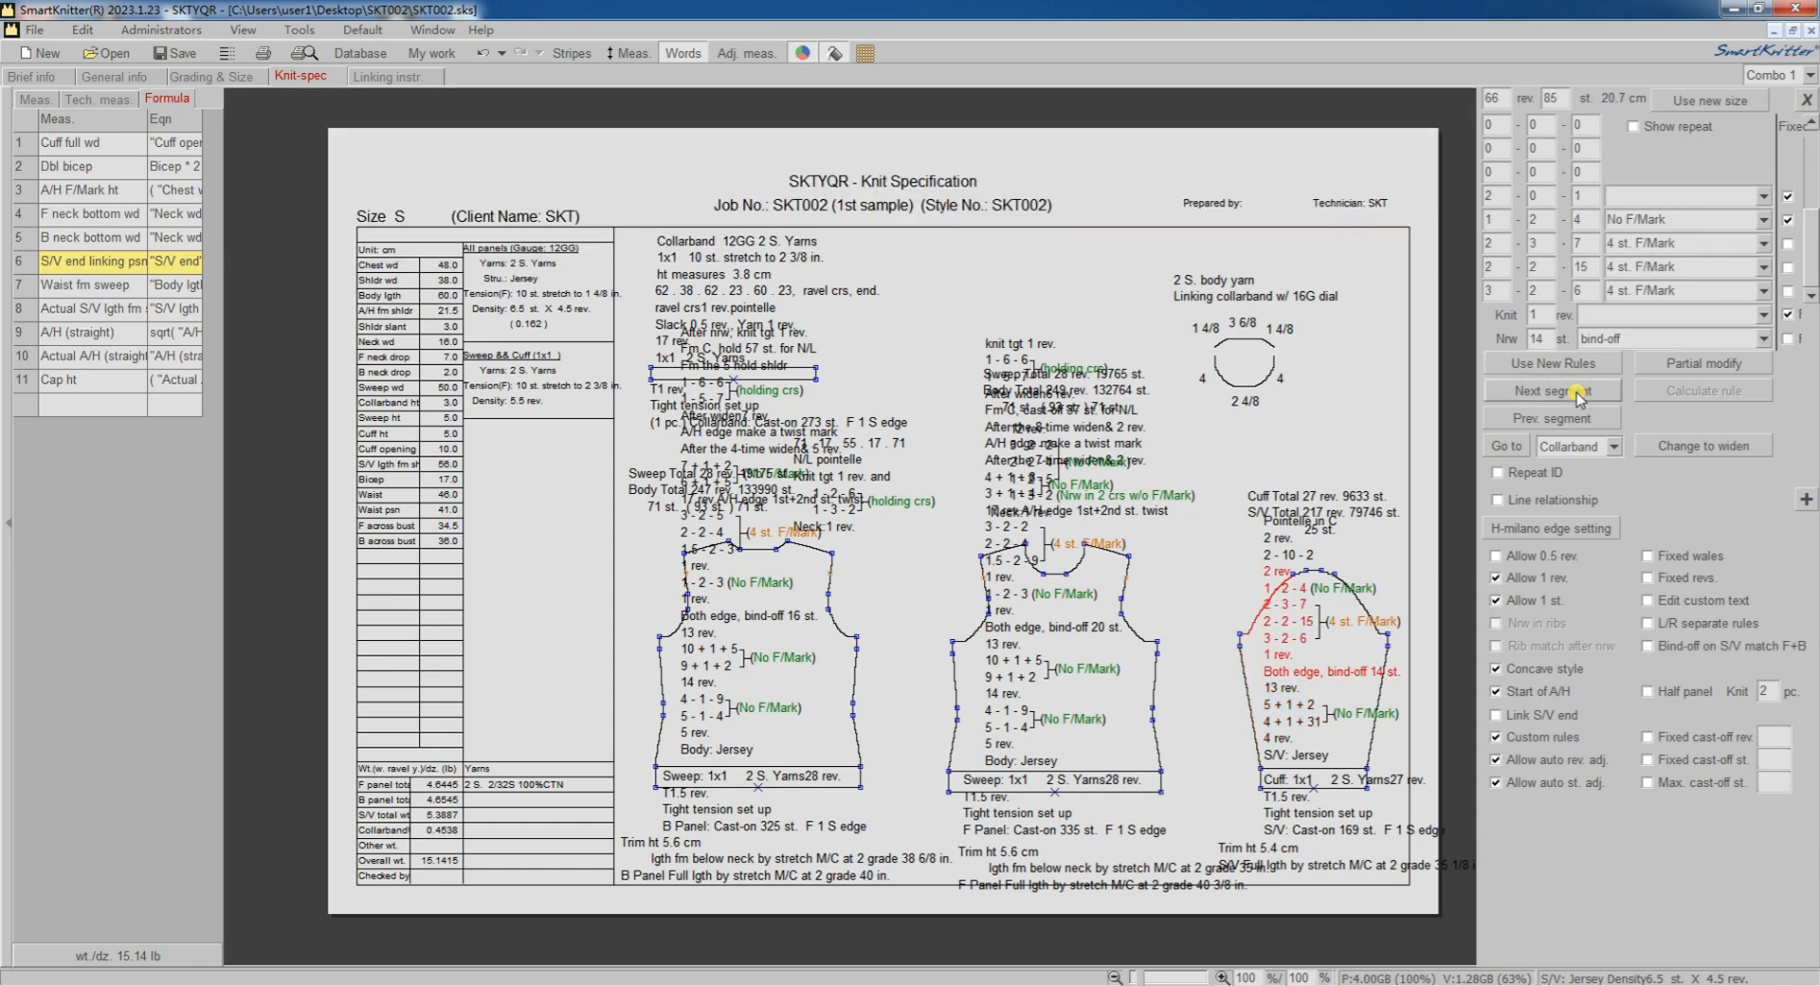
pyautogui.doubleClick(1536, 338)
pyautogui.click(1648, 649)
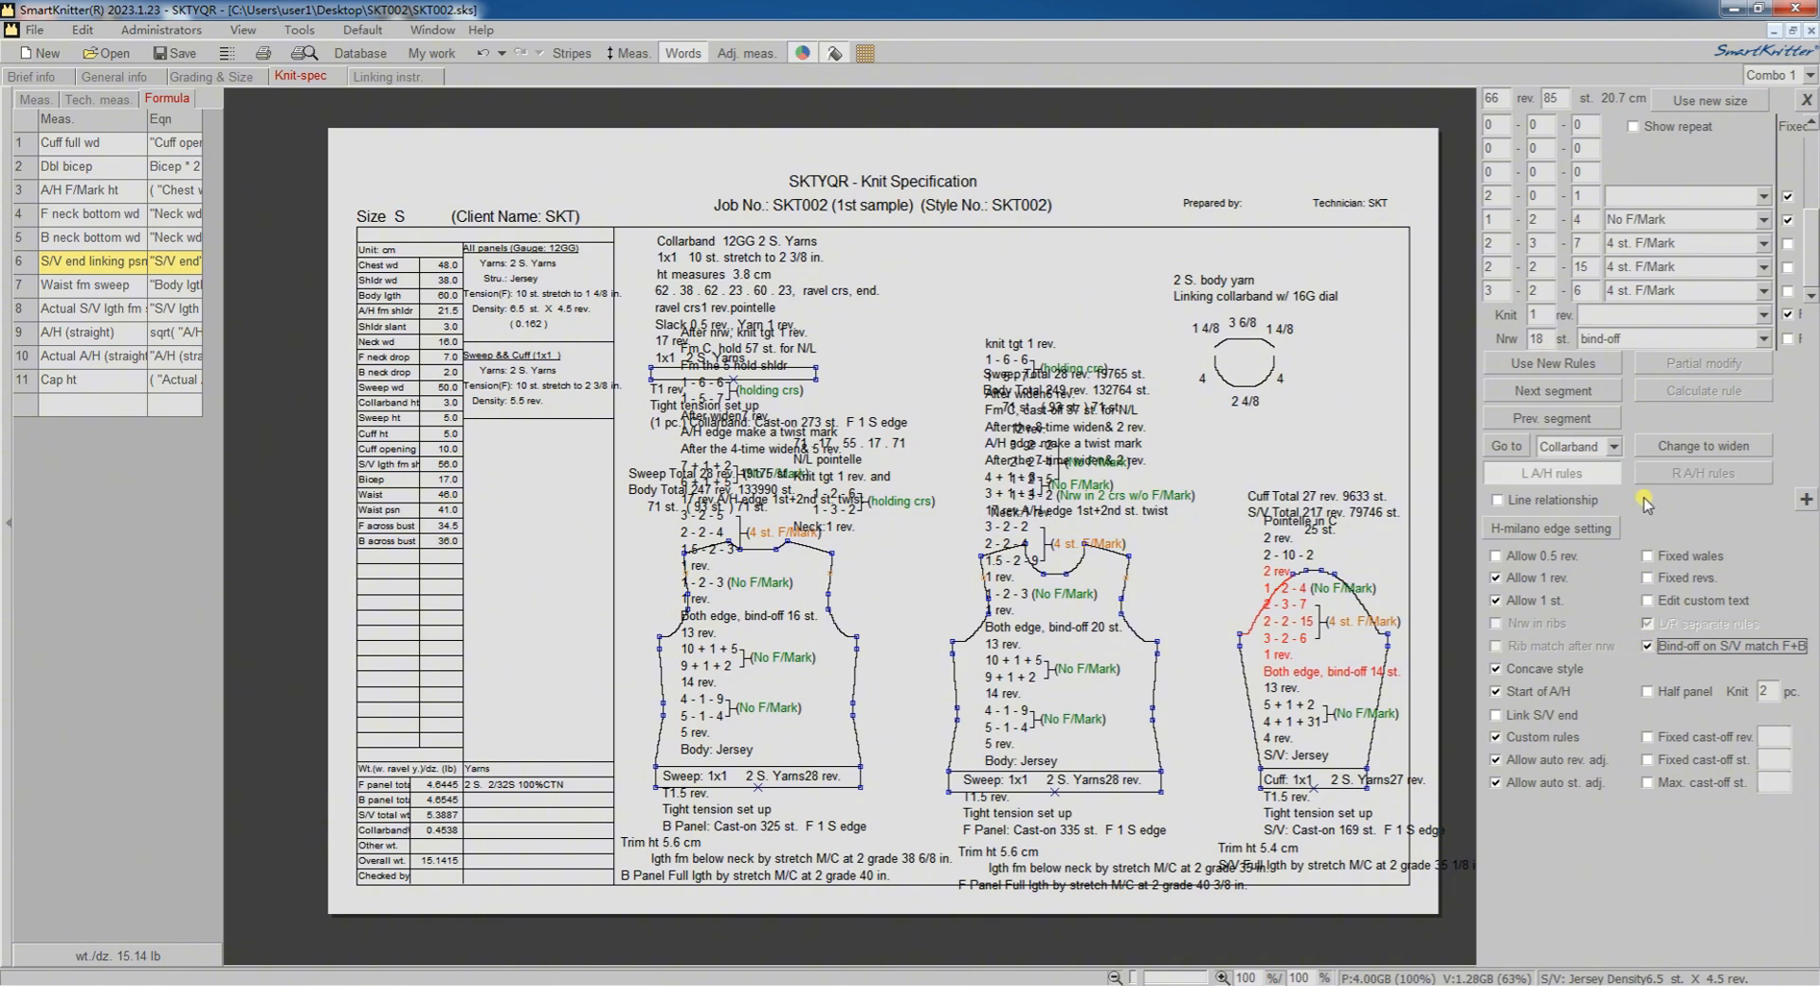
# Step: Set the sleeve cap's first narrowing rule to 1-2-3 with No F/Mark and mark it as fixed
pyautogui.click(1486, 290)
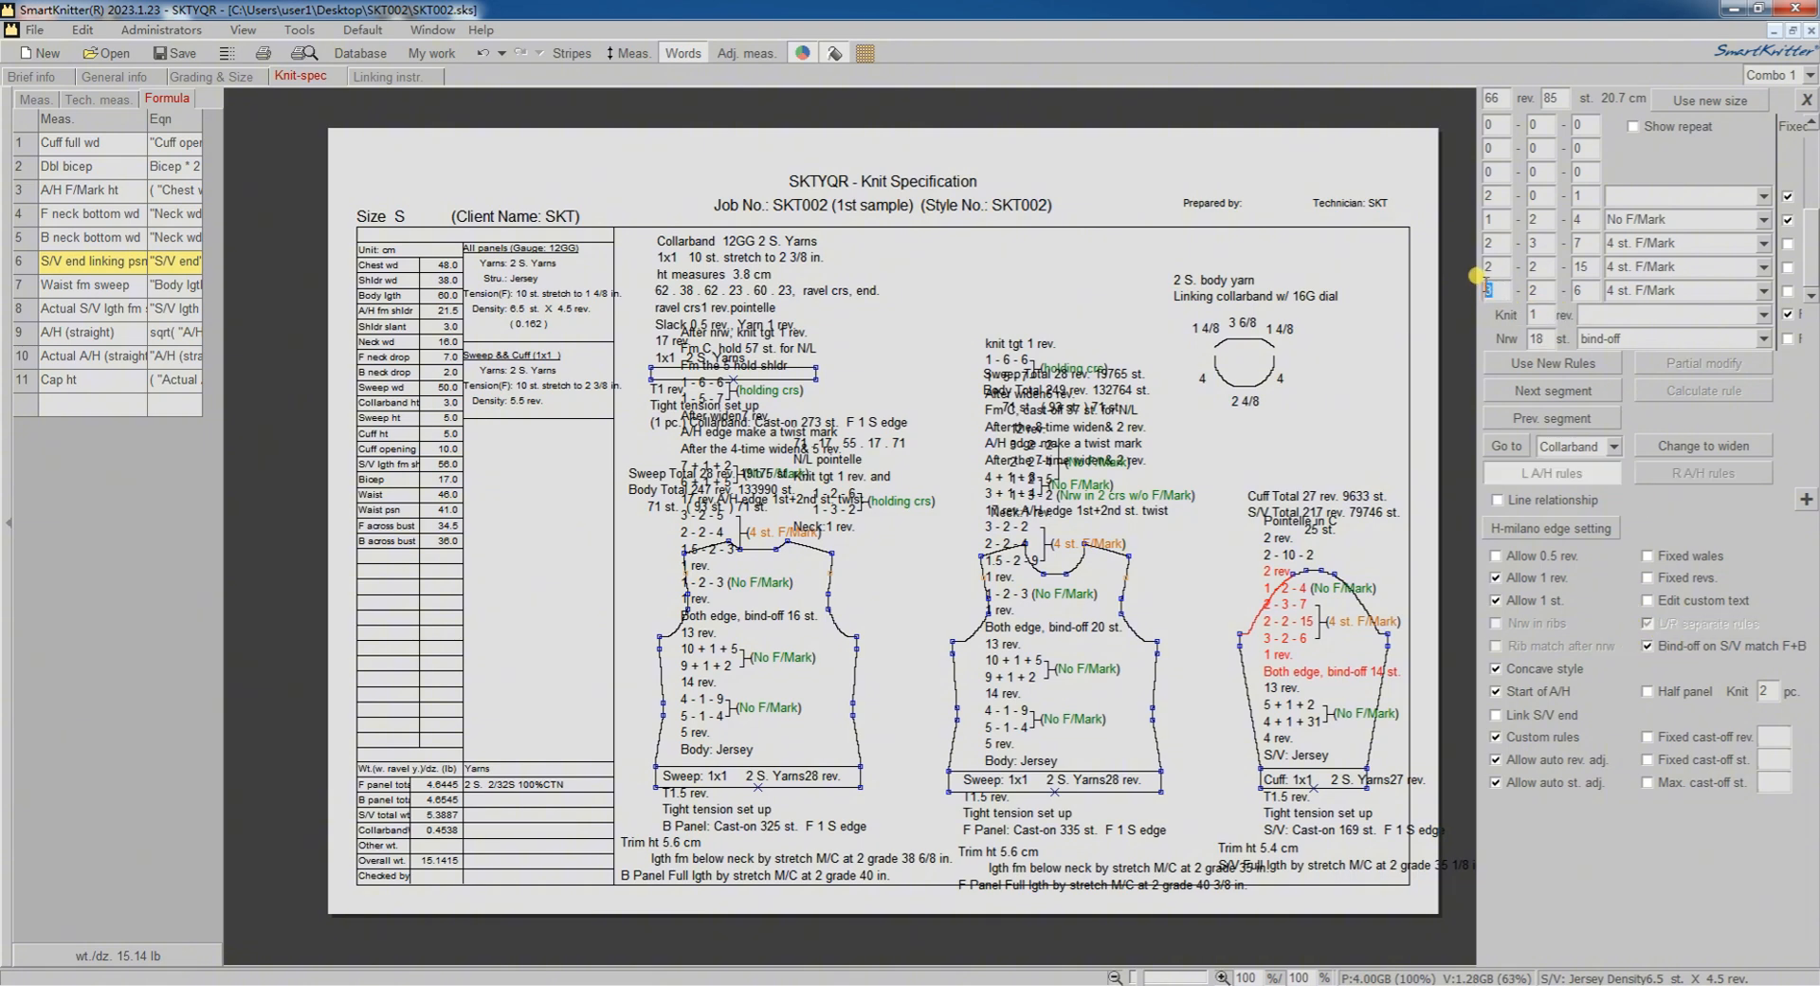
pyautogui.write('1')
pyautogui.write('3')
pyautogui.press('Tab')
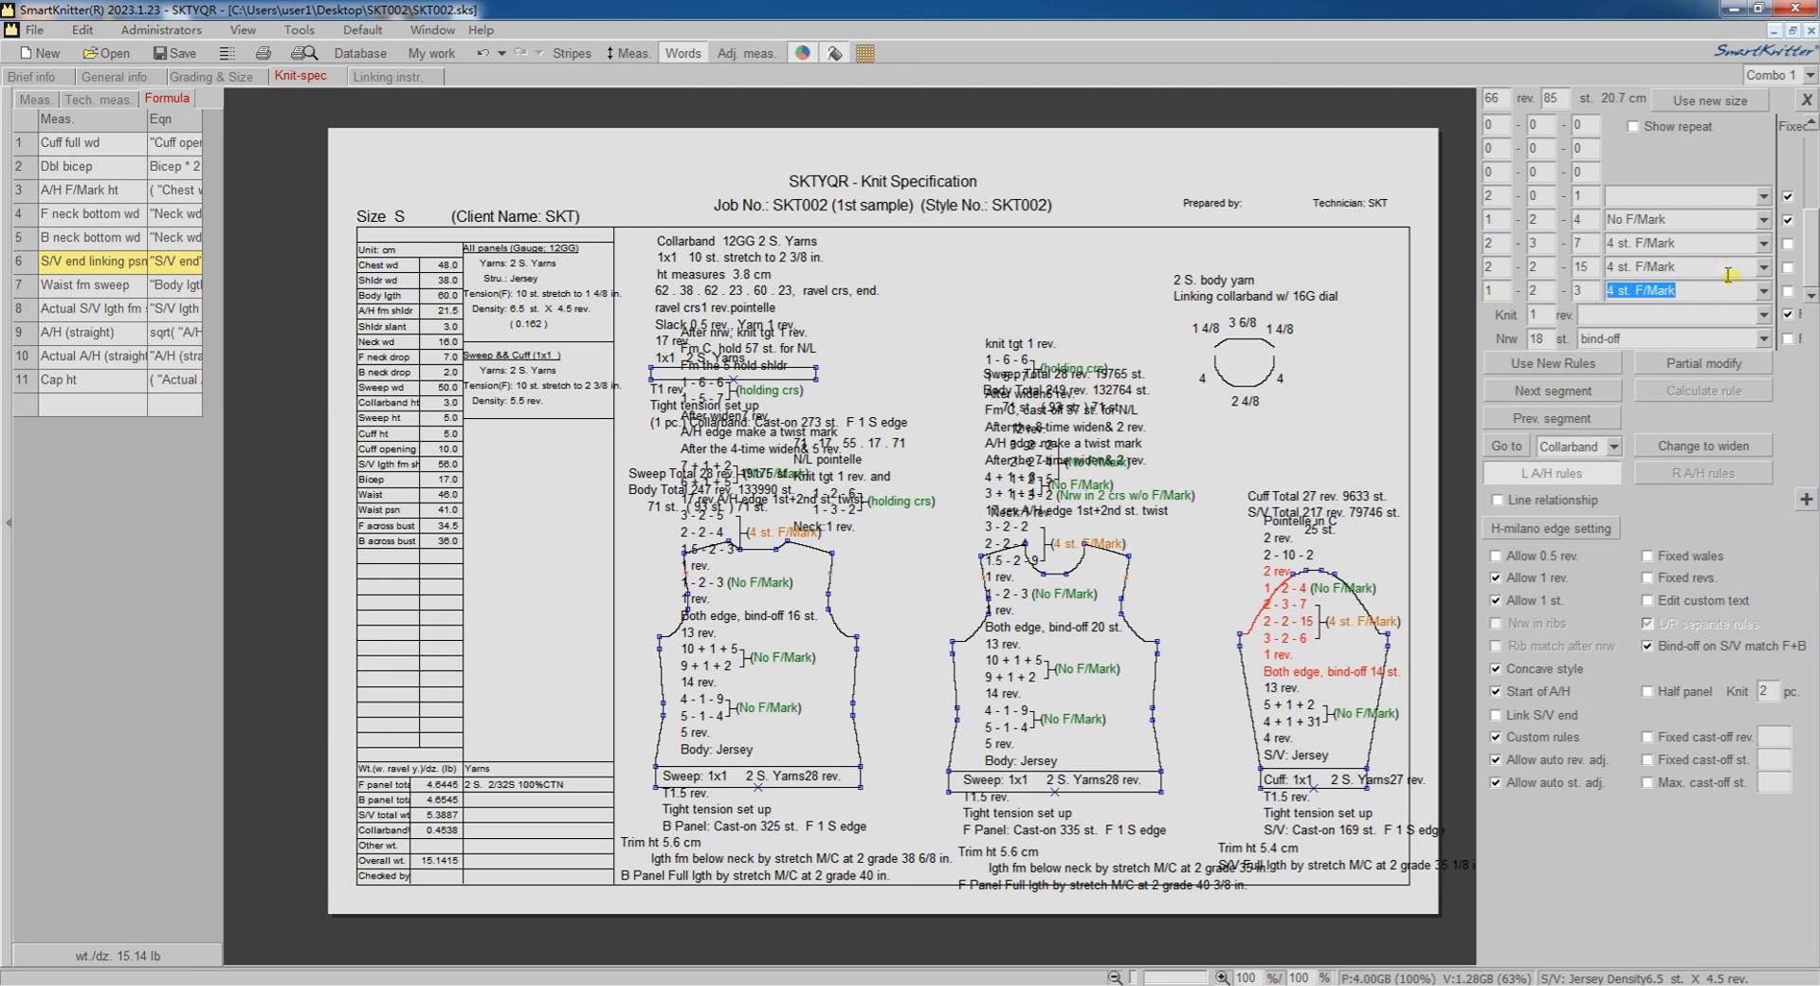
pyautogui.click(1763, 290)
pyautogui.click(1664, 313)
pyautogui.click(1787, 290)
# Step: Insert a fixed 1-0-1 rule directly above the sleeve cap's 1-2-3 rule
pyautogui.click(1705, 293)
pyautogui.press('Insert')
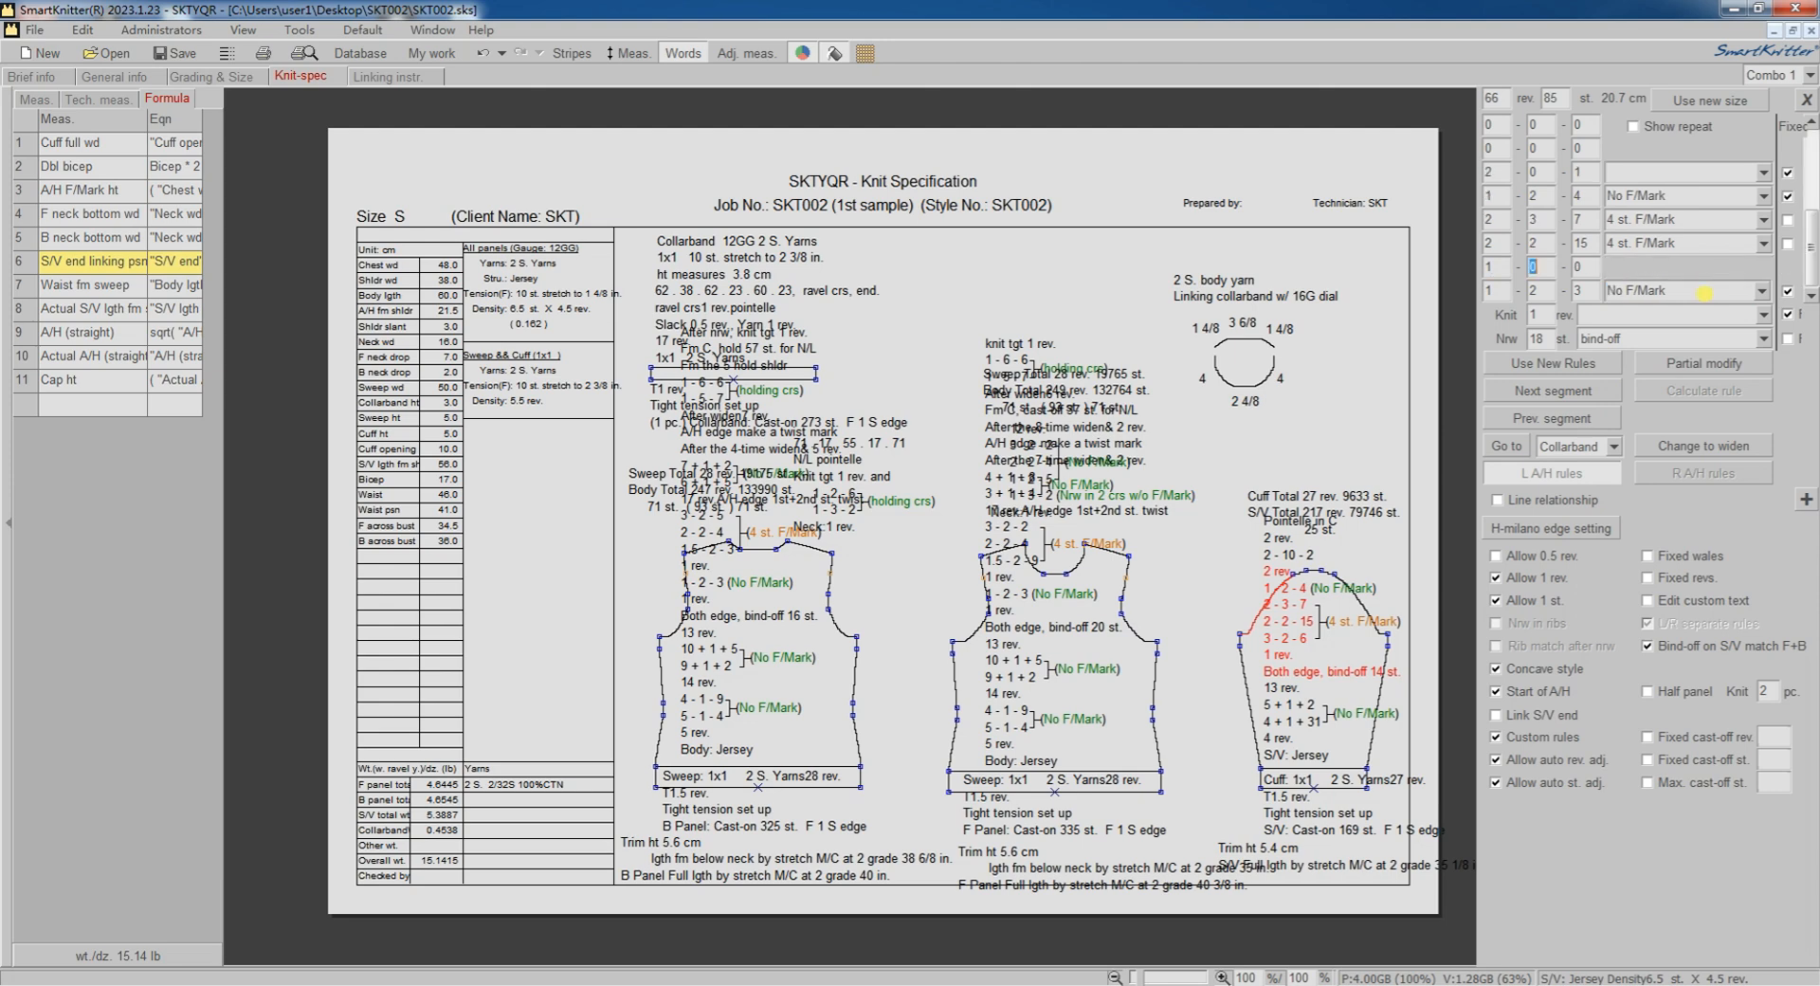
pyautogui.press('Tab')
pyautogui.write('1')
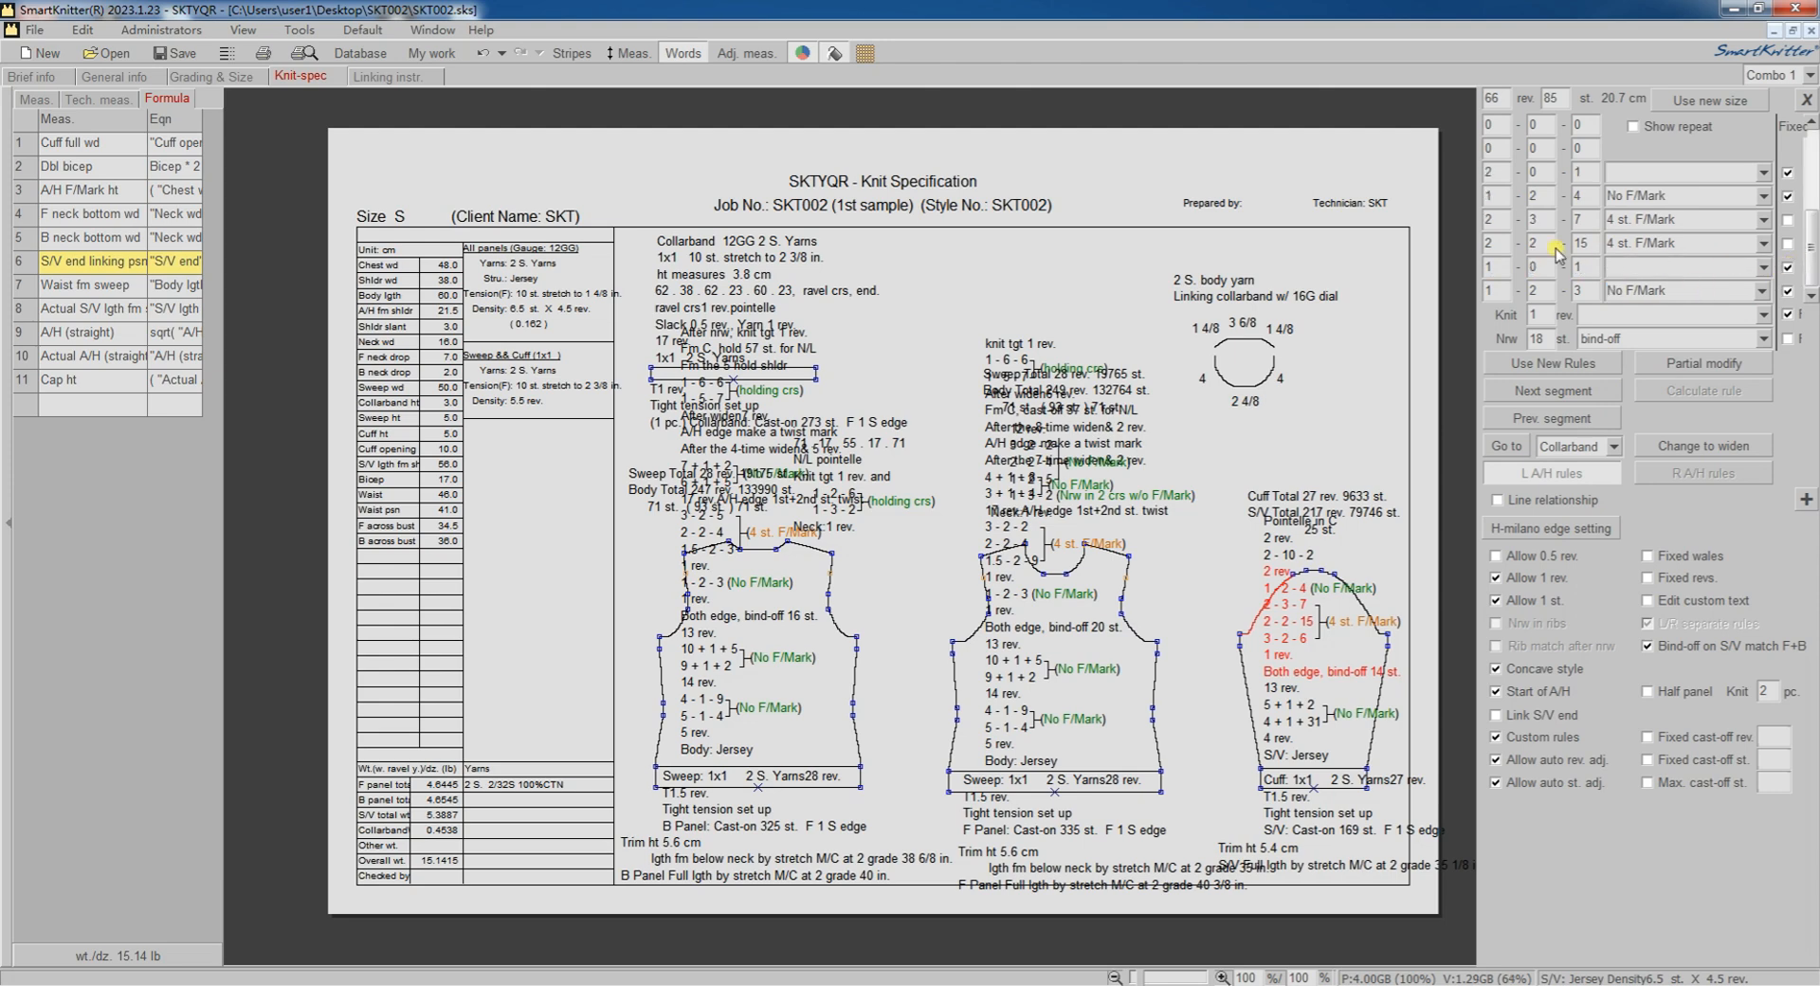
# Step: Set the middle sleeve cap rules, in knitting order, to 1.5-2, 2-2, 3-2, 2-2 and 1.5-2 with 4 st. F/Mark and blank repeat counts
pyautogui.doubleClick(1509, 243)
pyautogui.write('.')
pyautogui.press('Up')
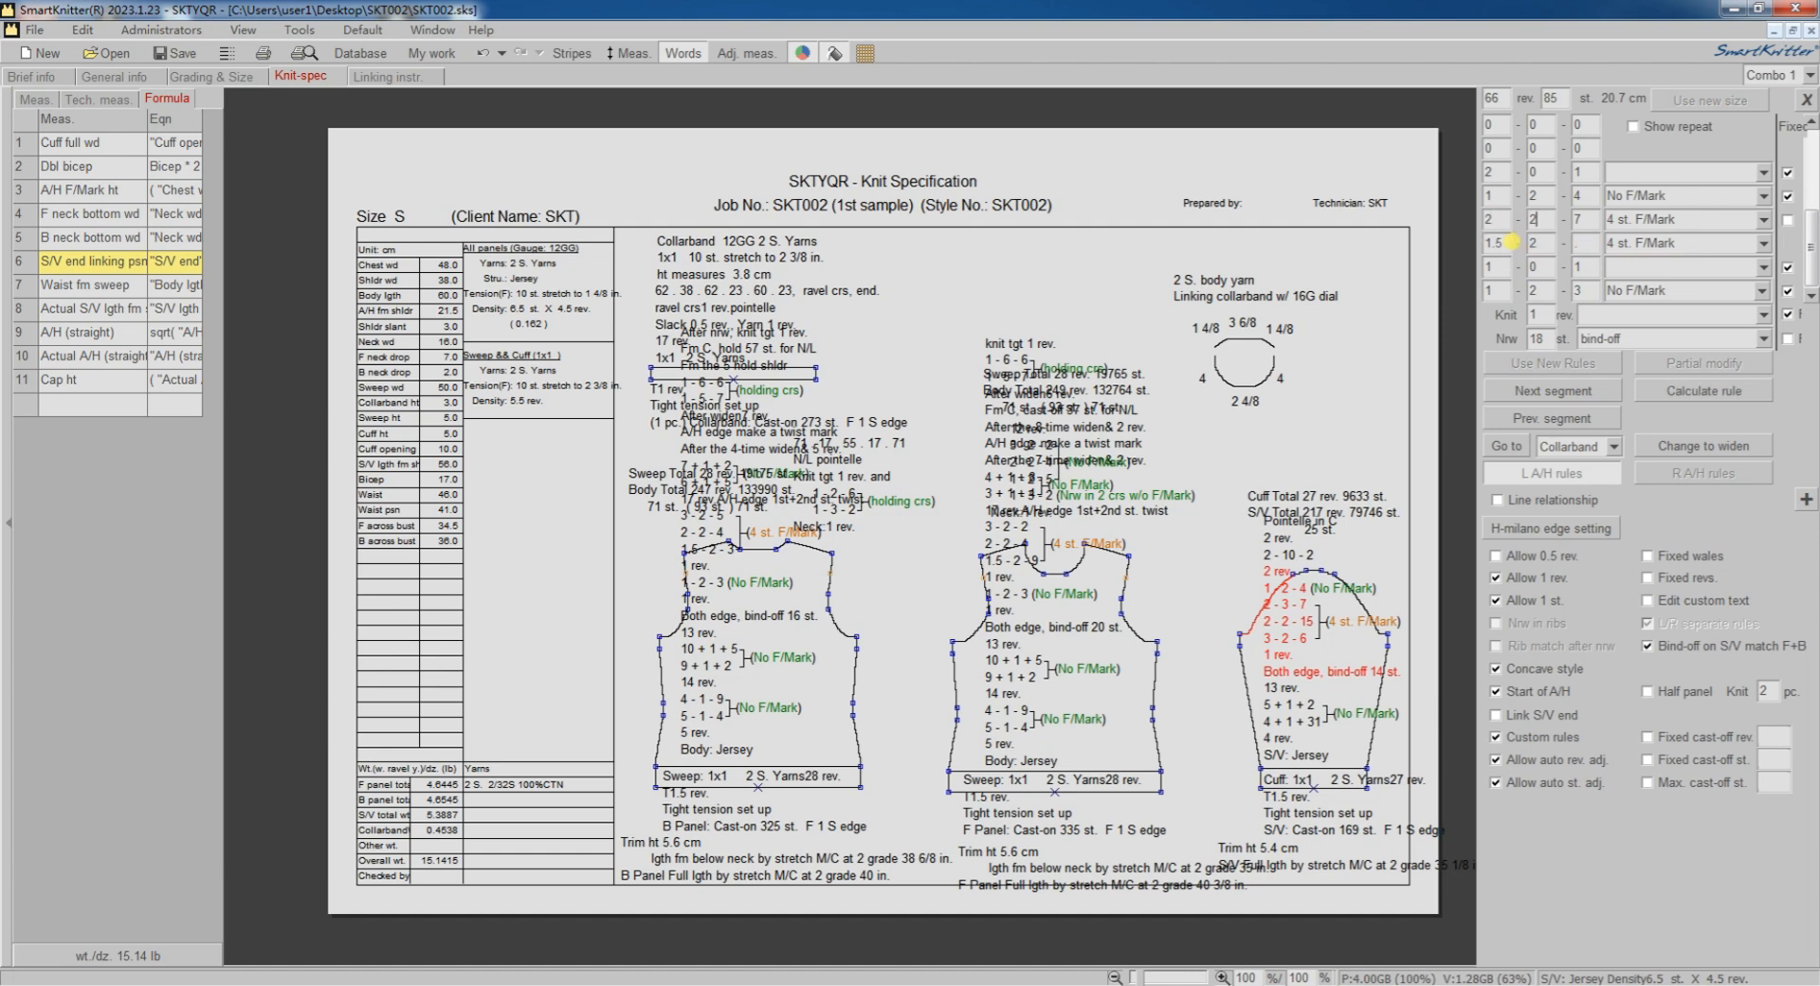
pyautogui.press('Tab')
pyautogui.write('.')
pyautogui.press('Up')
pyautogui.write('.')
pyautogui.press('Tab')
pyautogui.press('Up')
pyautogui.press('Tab')
pyautogui.press('Up')
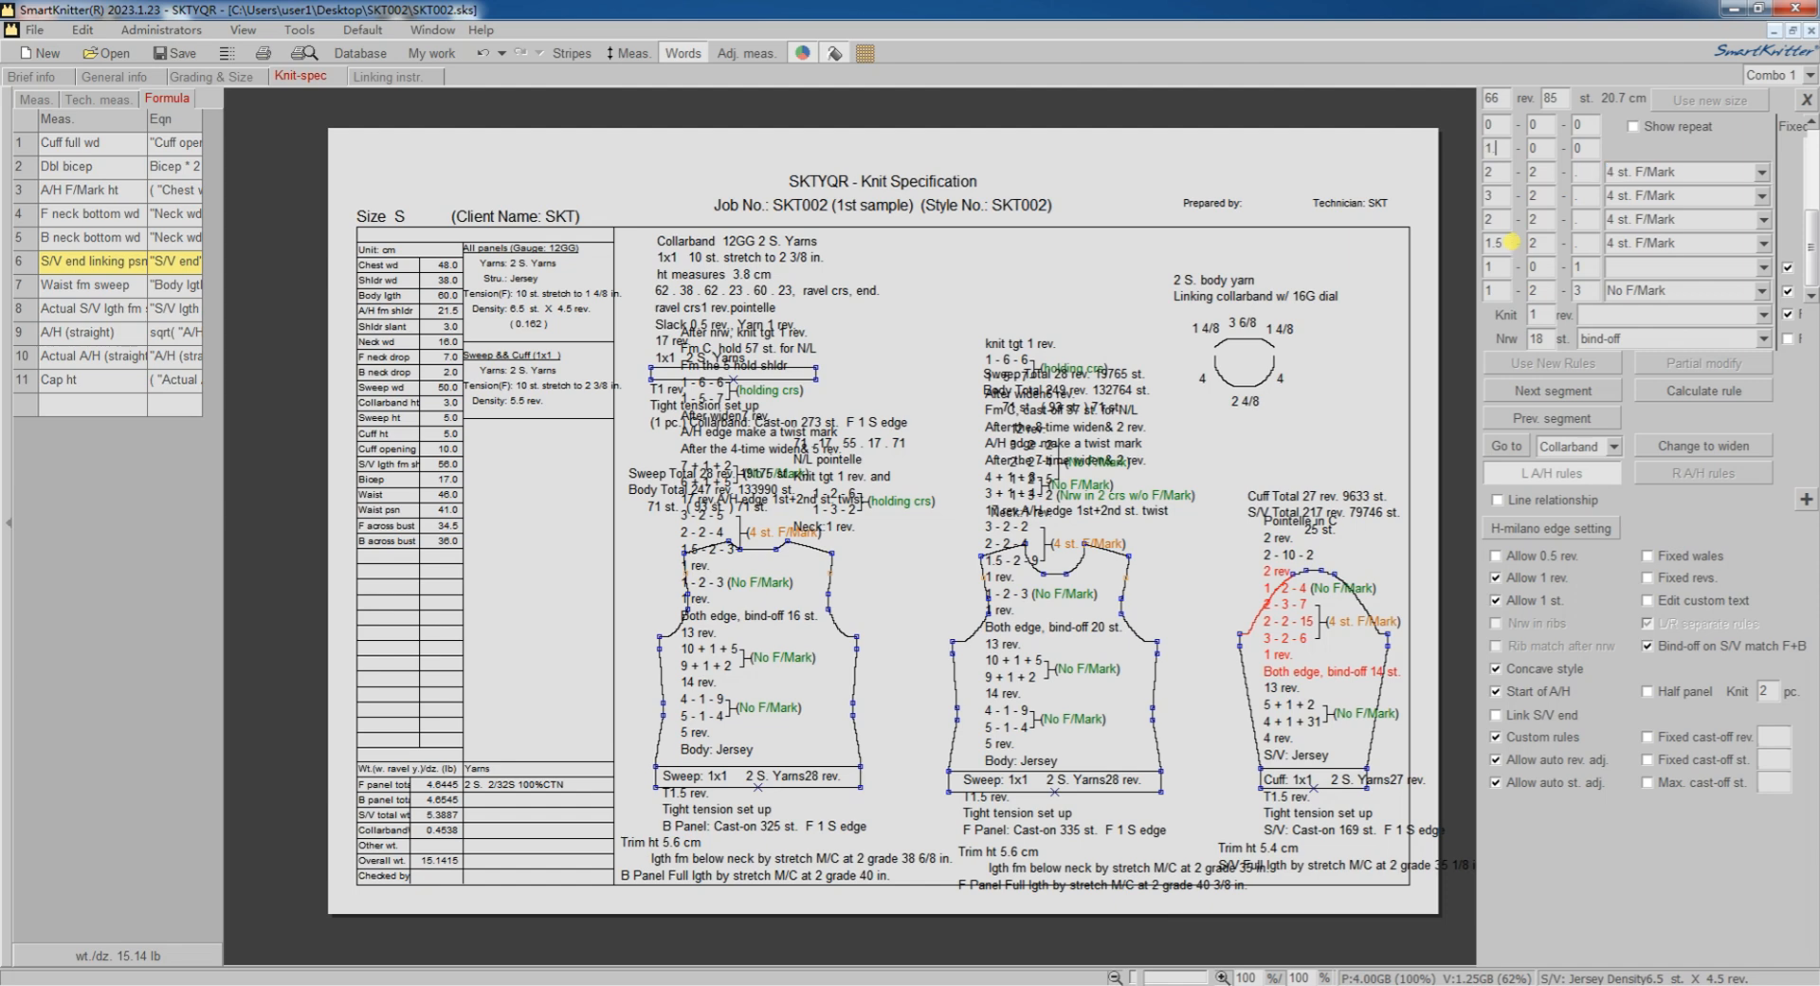
pyautogui.write('.5')
pyautogui.press('Tab')
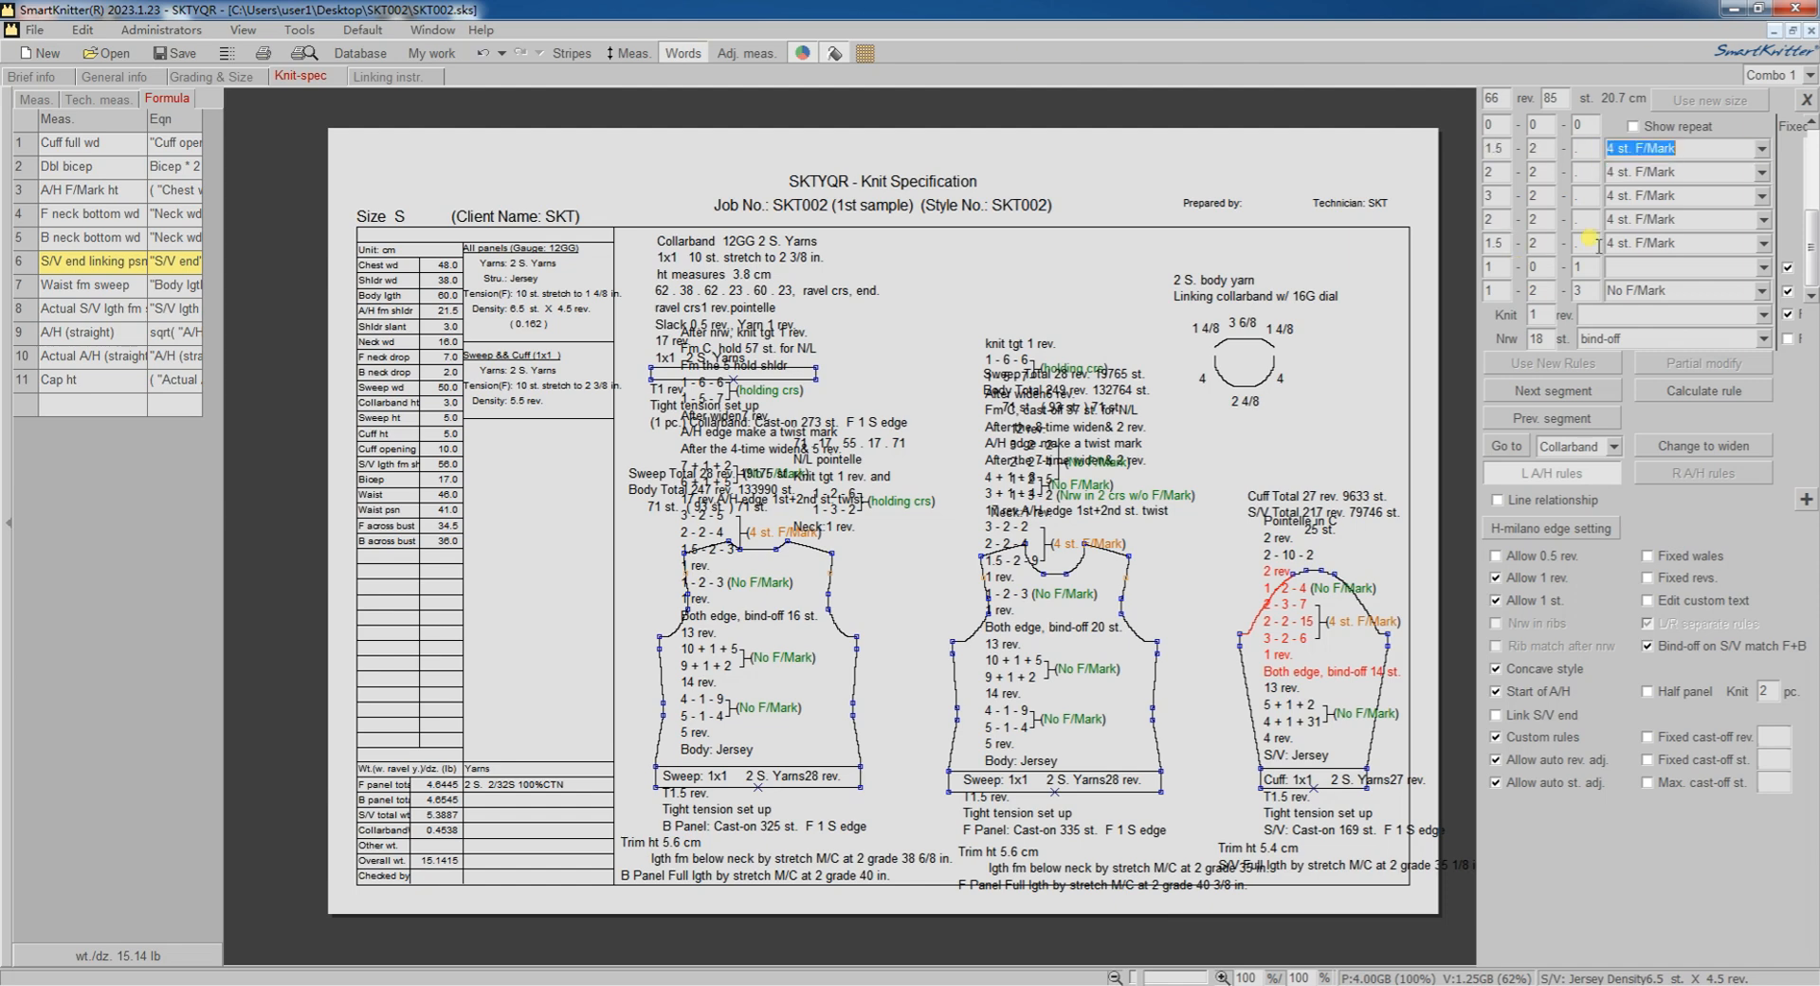
# Step: Add a fixed 1-2-4 rule with No F/Mark above the sleeve cap's upper 1.5-2 rule
pyautogui.scroll(2, 1786, 261)
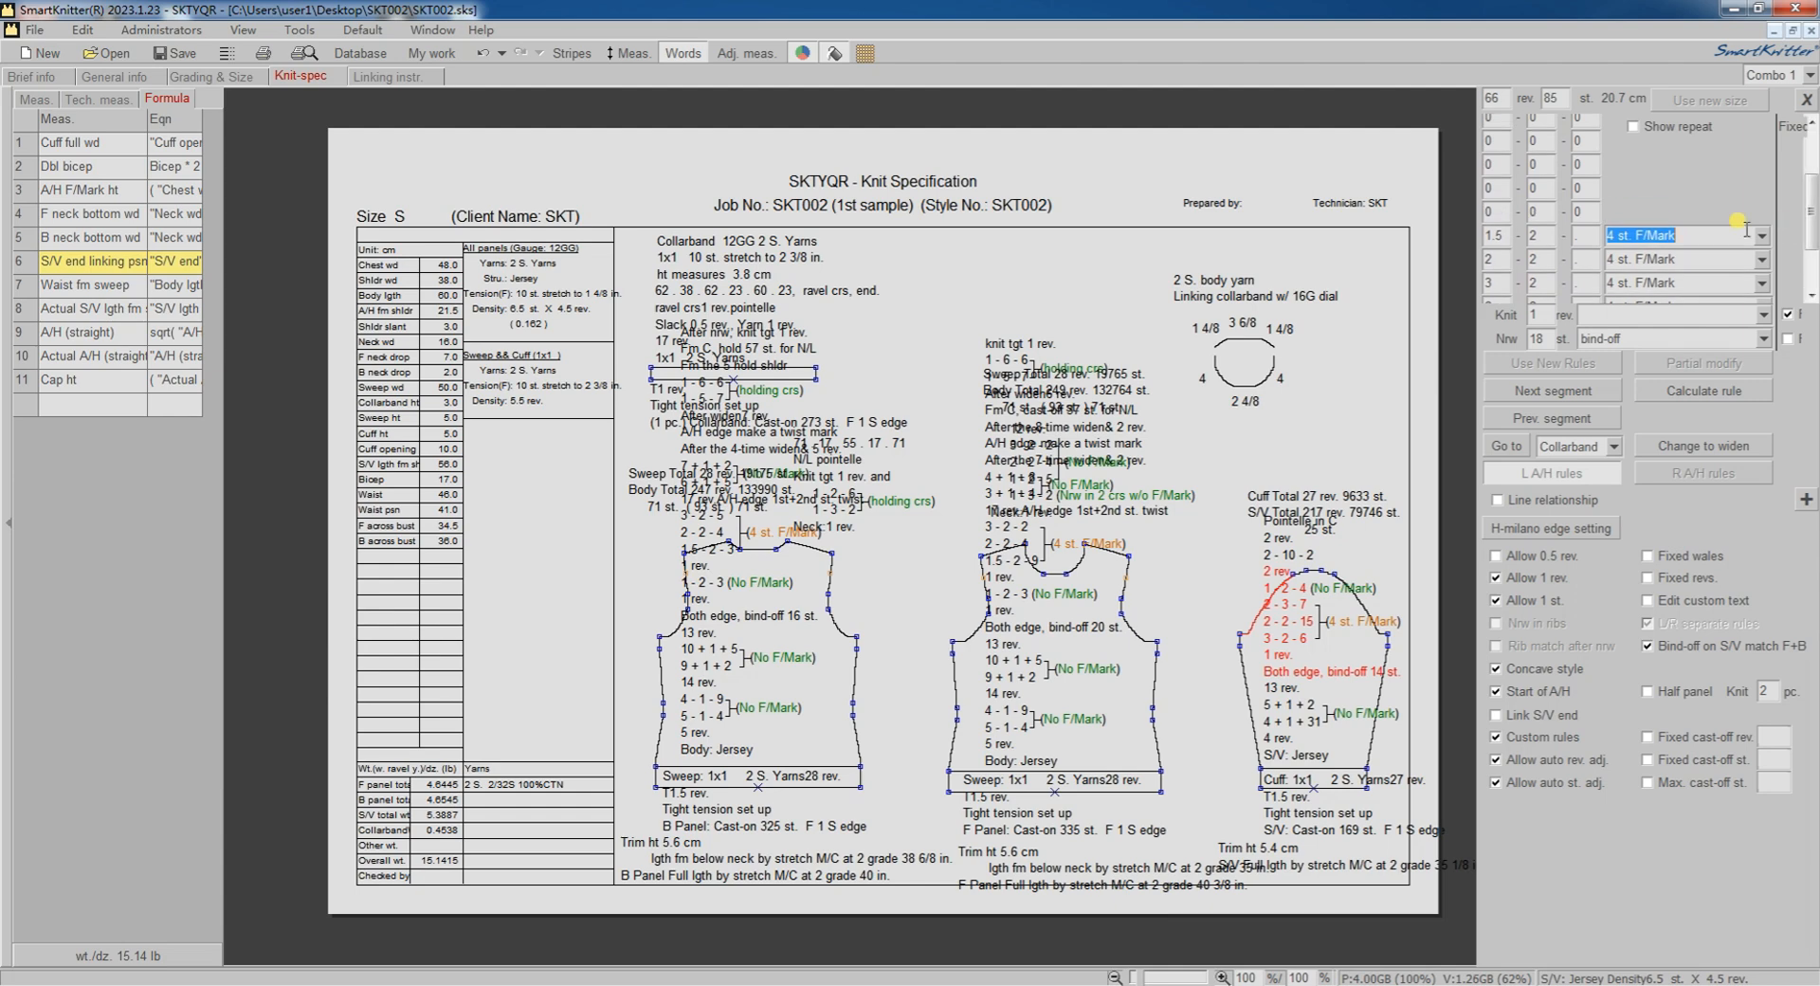
pyautogui.press('Up')
pyautogui.press('Tab')
pyautogui.write('4')
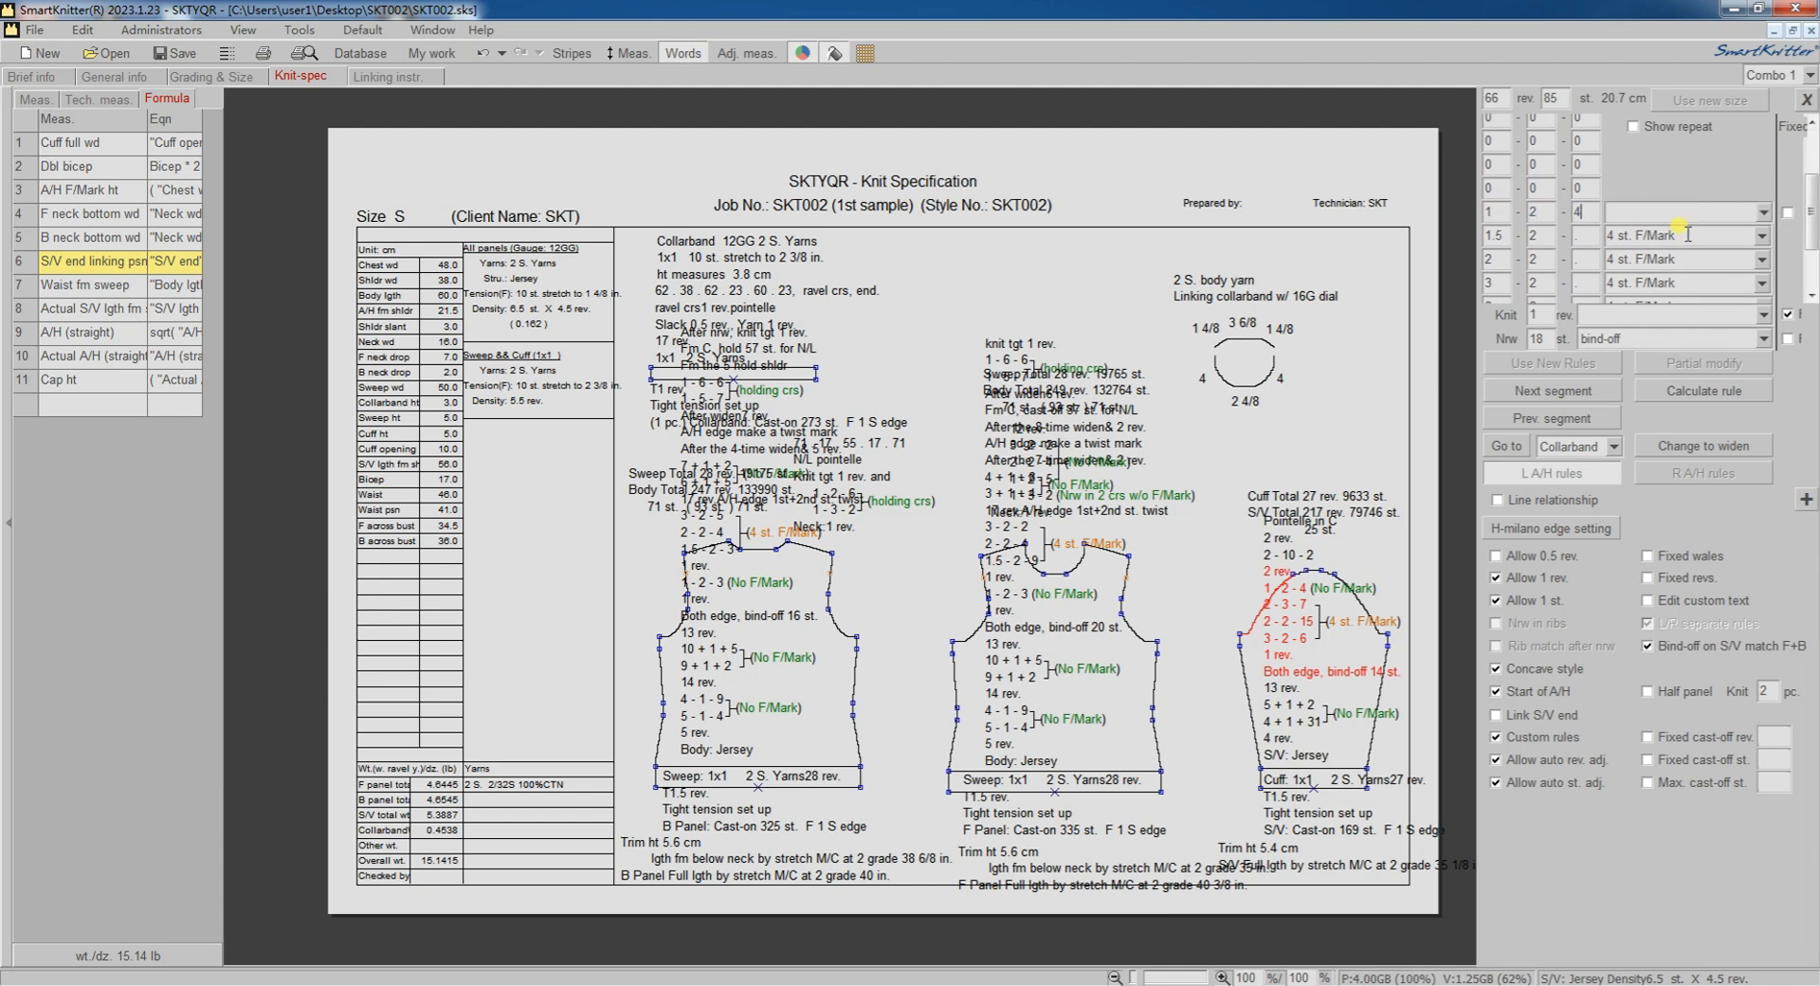
pyautogui.click(1763, 214)
pyautogui.click(1664, 235)
pyautogui.click(1787, 213)
# Step: Add a fixed 1-0-1 rule above the sleeve cap's 1-2-4 rule
pyautogui.write('1')
pyautogui.click(1578, 187)
pyautogui.write('1')
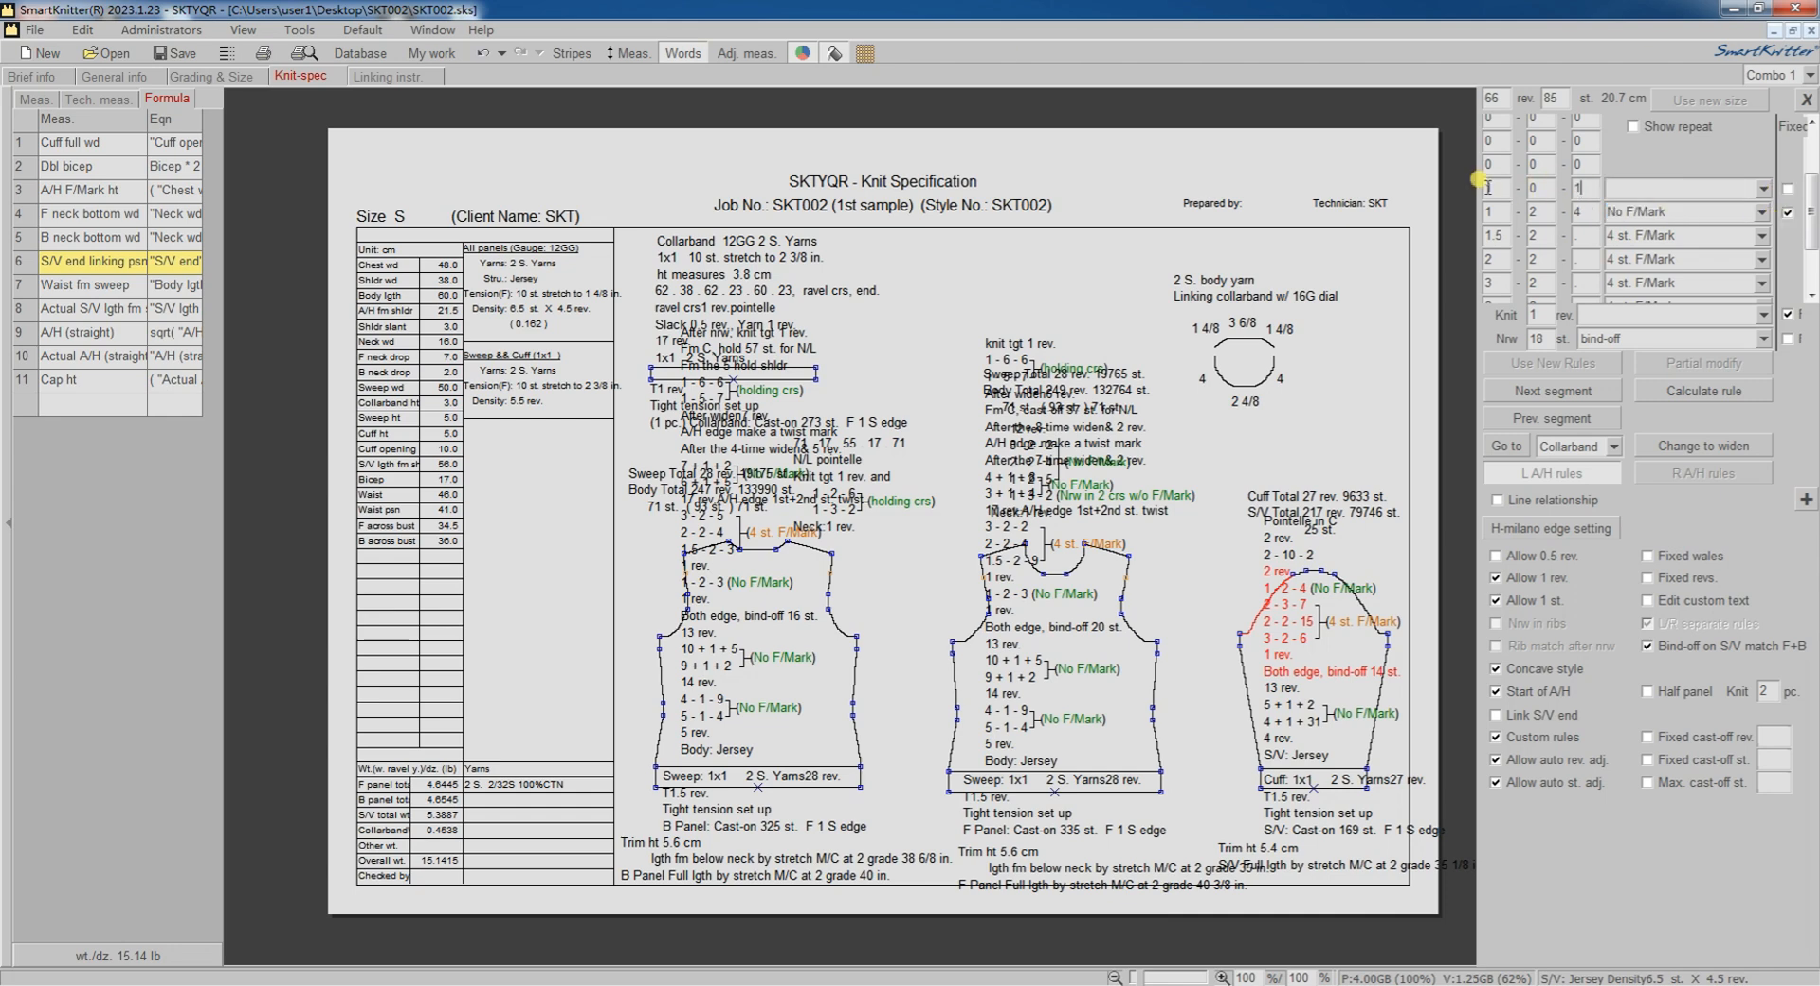
pyautogui.click(1787, 188)
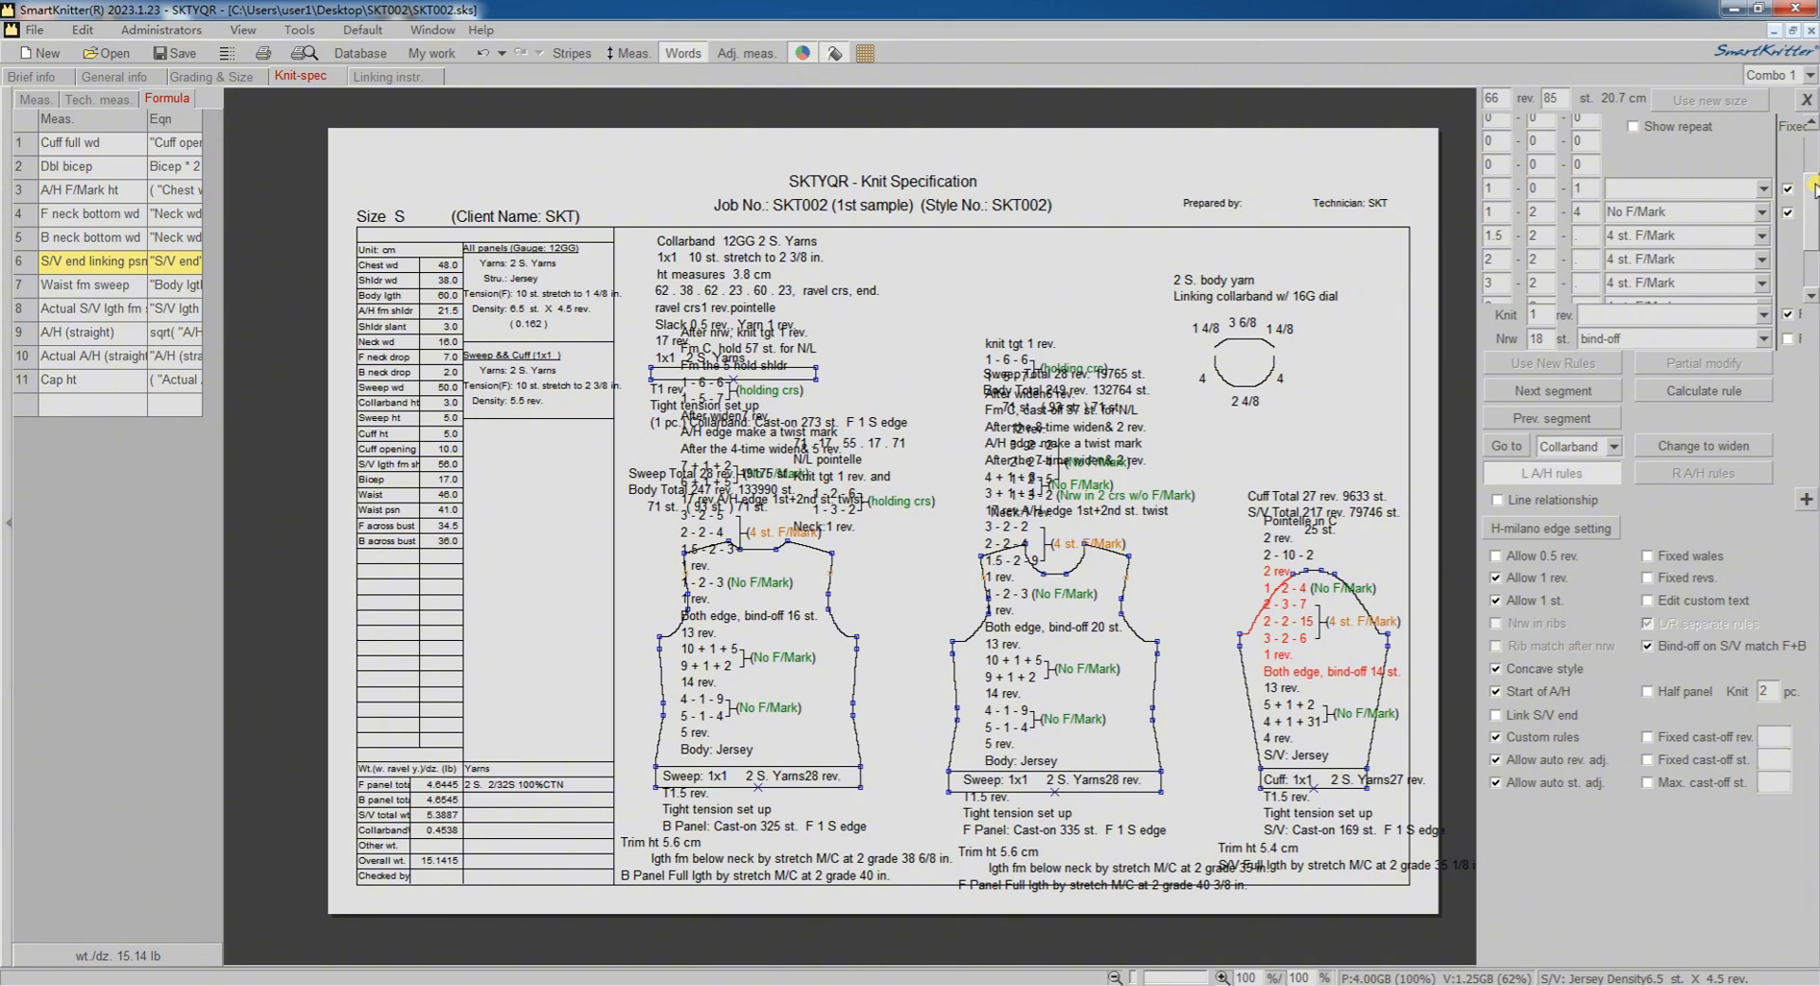
# Step: Try to calculate the sleeve cap narrowing for 66 rev. and 85 st
pyautogui.moveTo(1812, 182); pyautogui.dragTo(1811, 227)
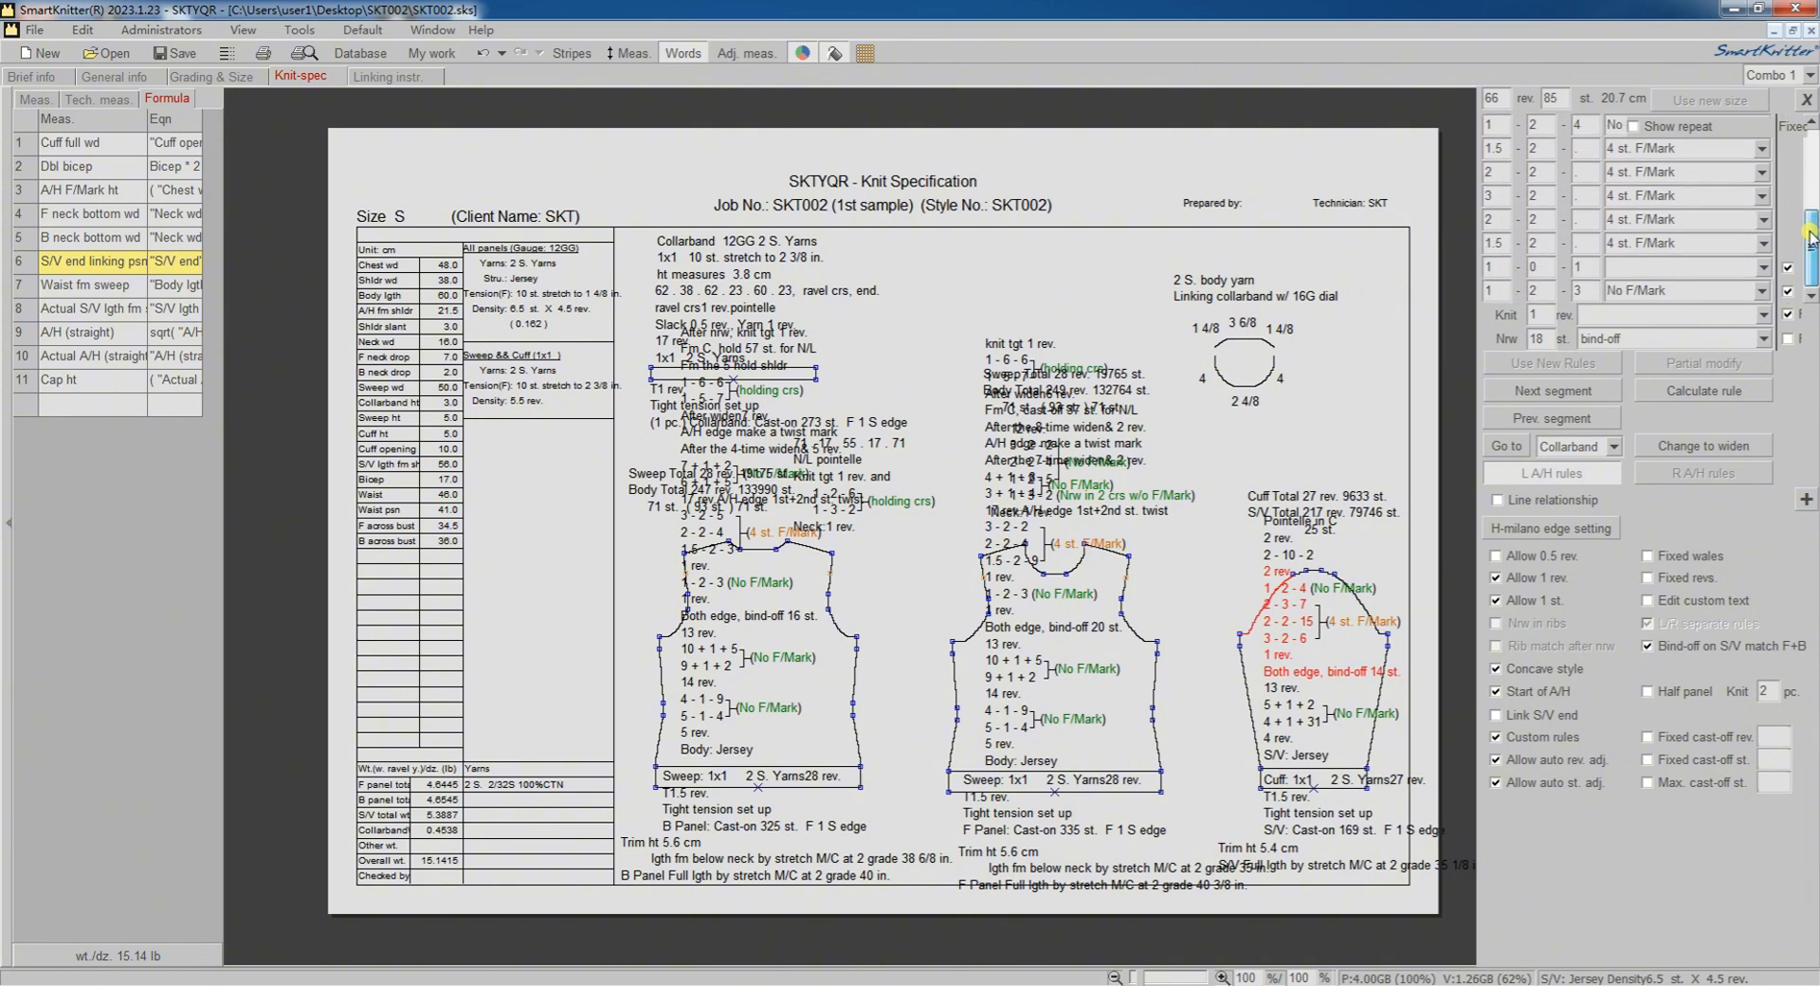
pyautogui.click(1711, 392)
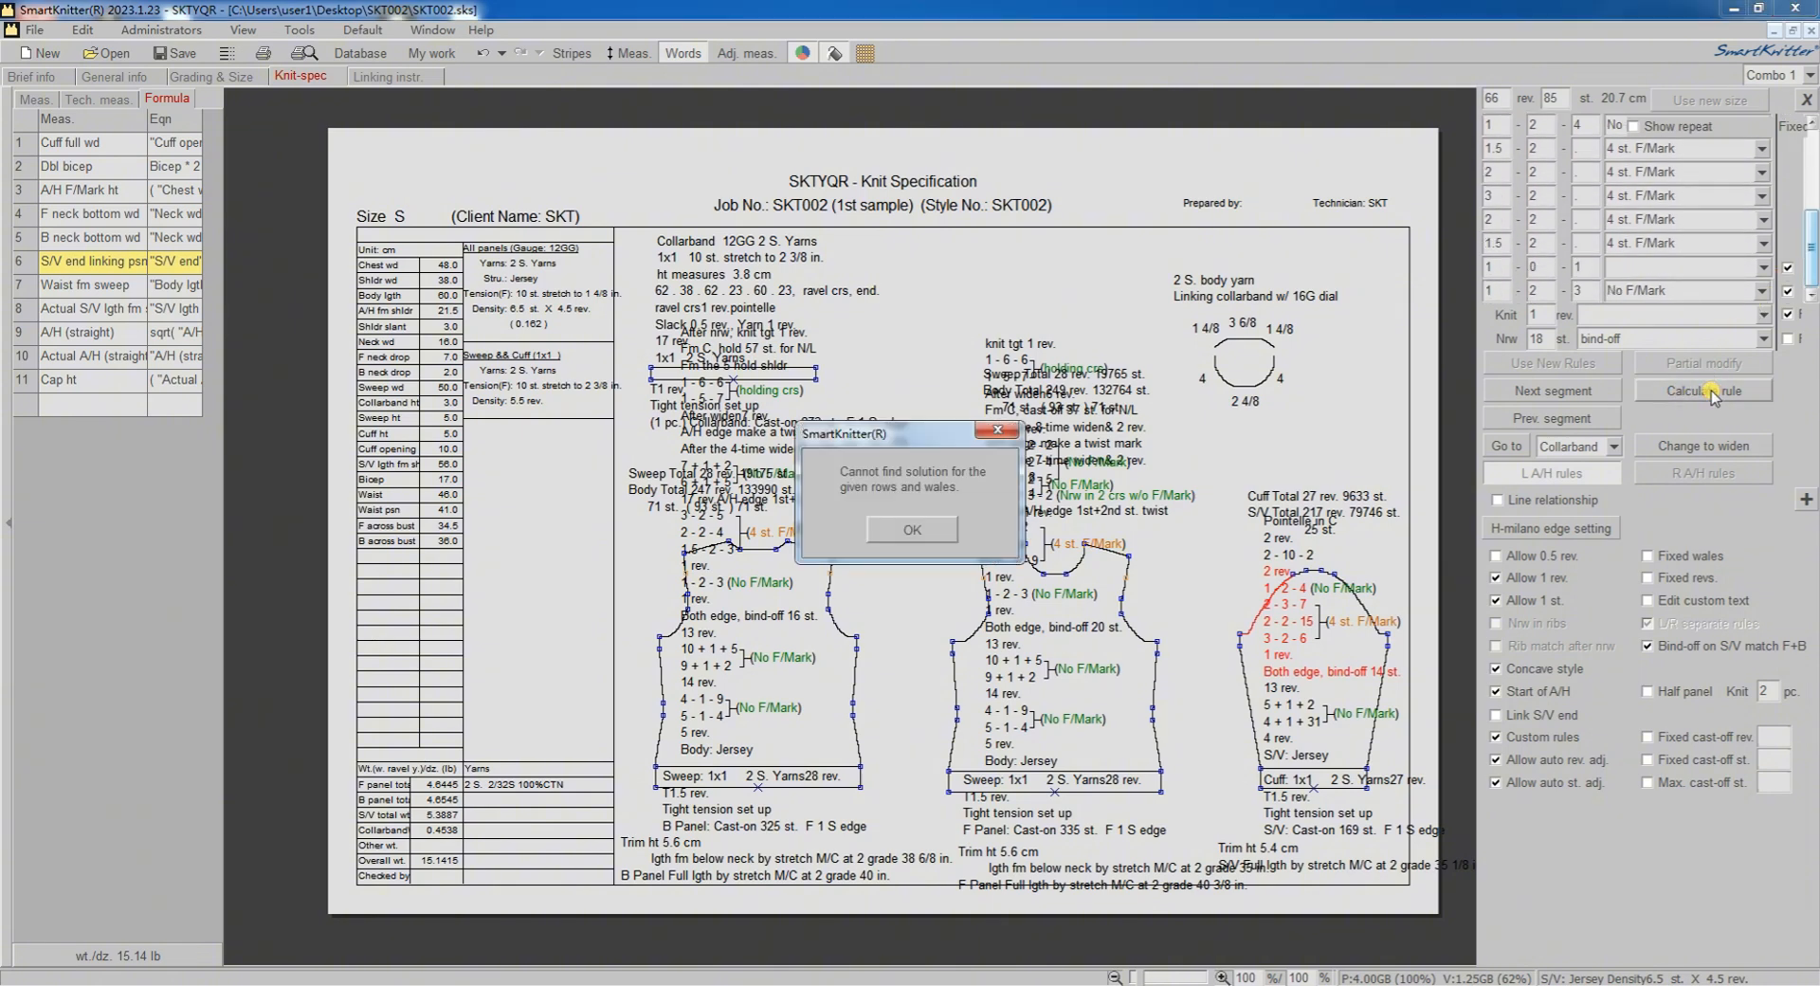
pyautogui.click(912, 529)
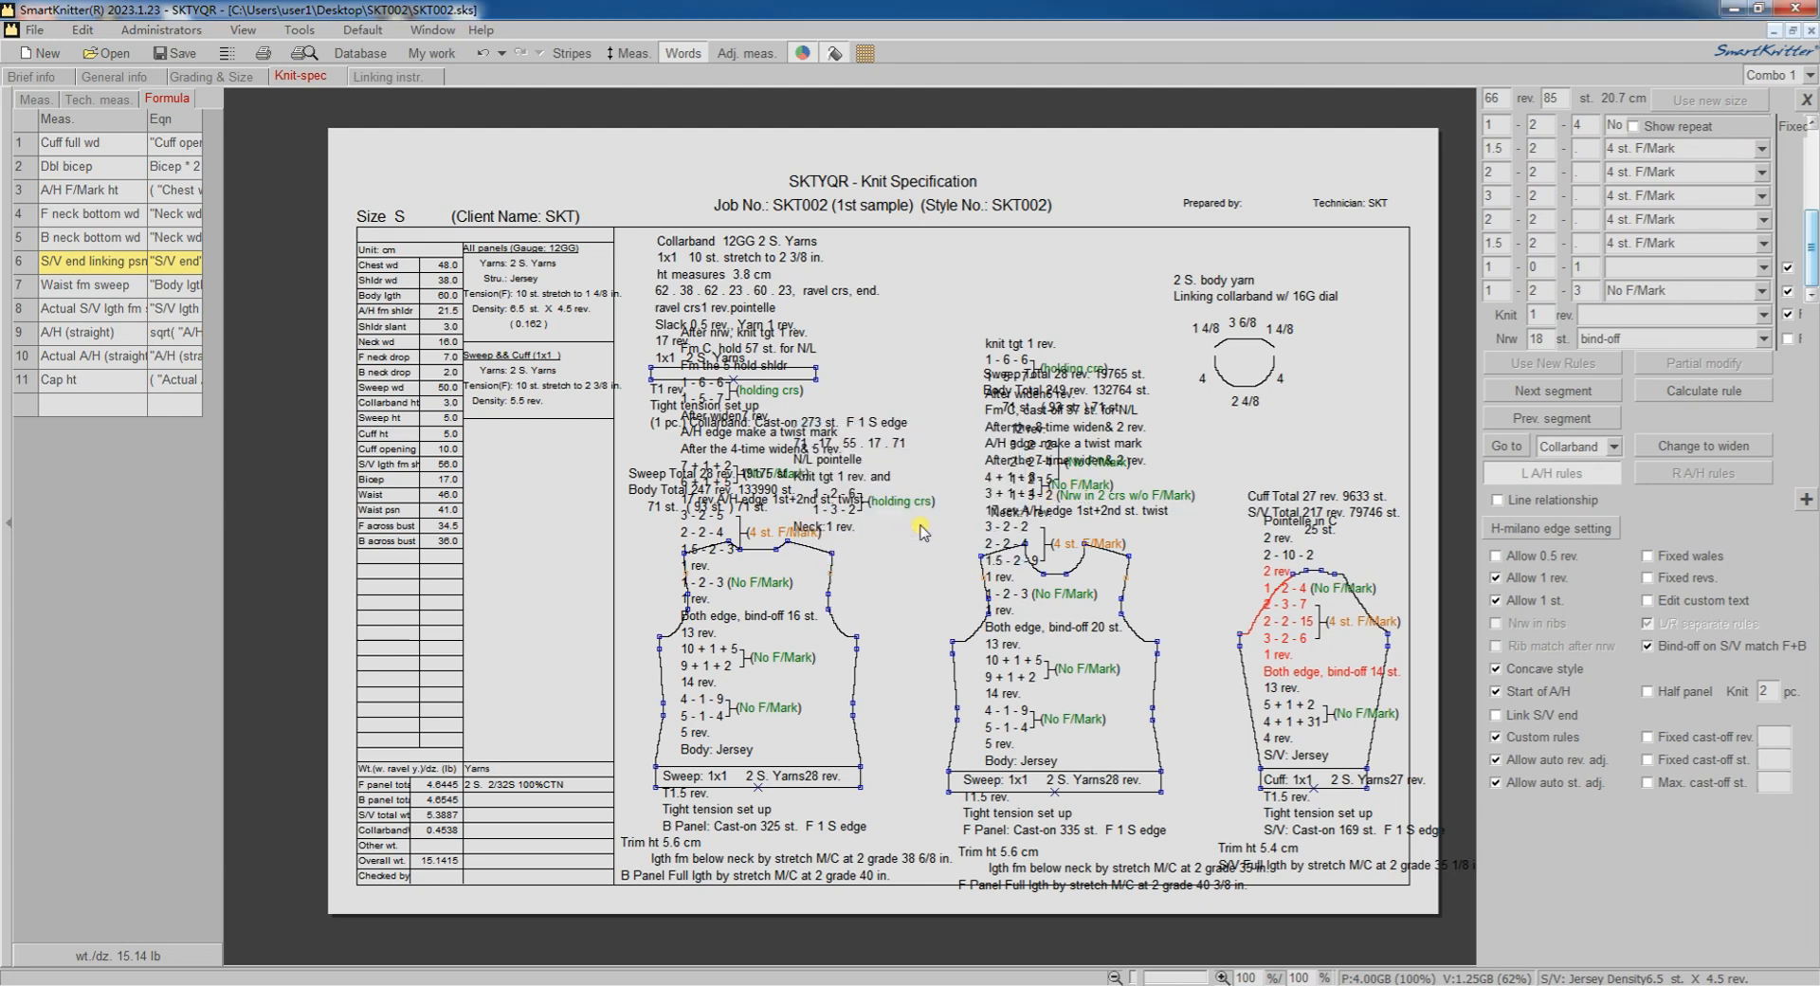
# Step: Set the sleeve cap segment's stitch count to 86 and calculate its narrowing rules
pyautogui.click(1548, 98)
pyautogui.scroll(2, 1812, 248)
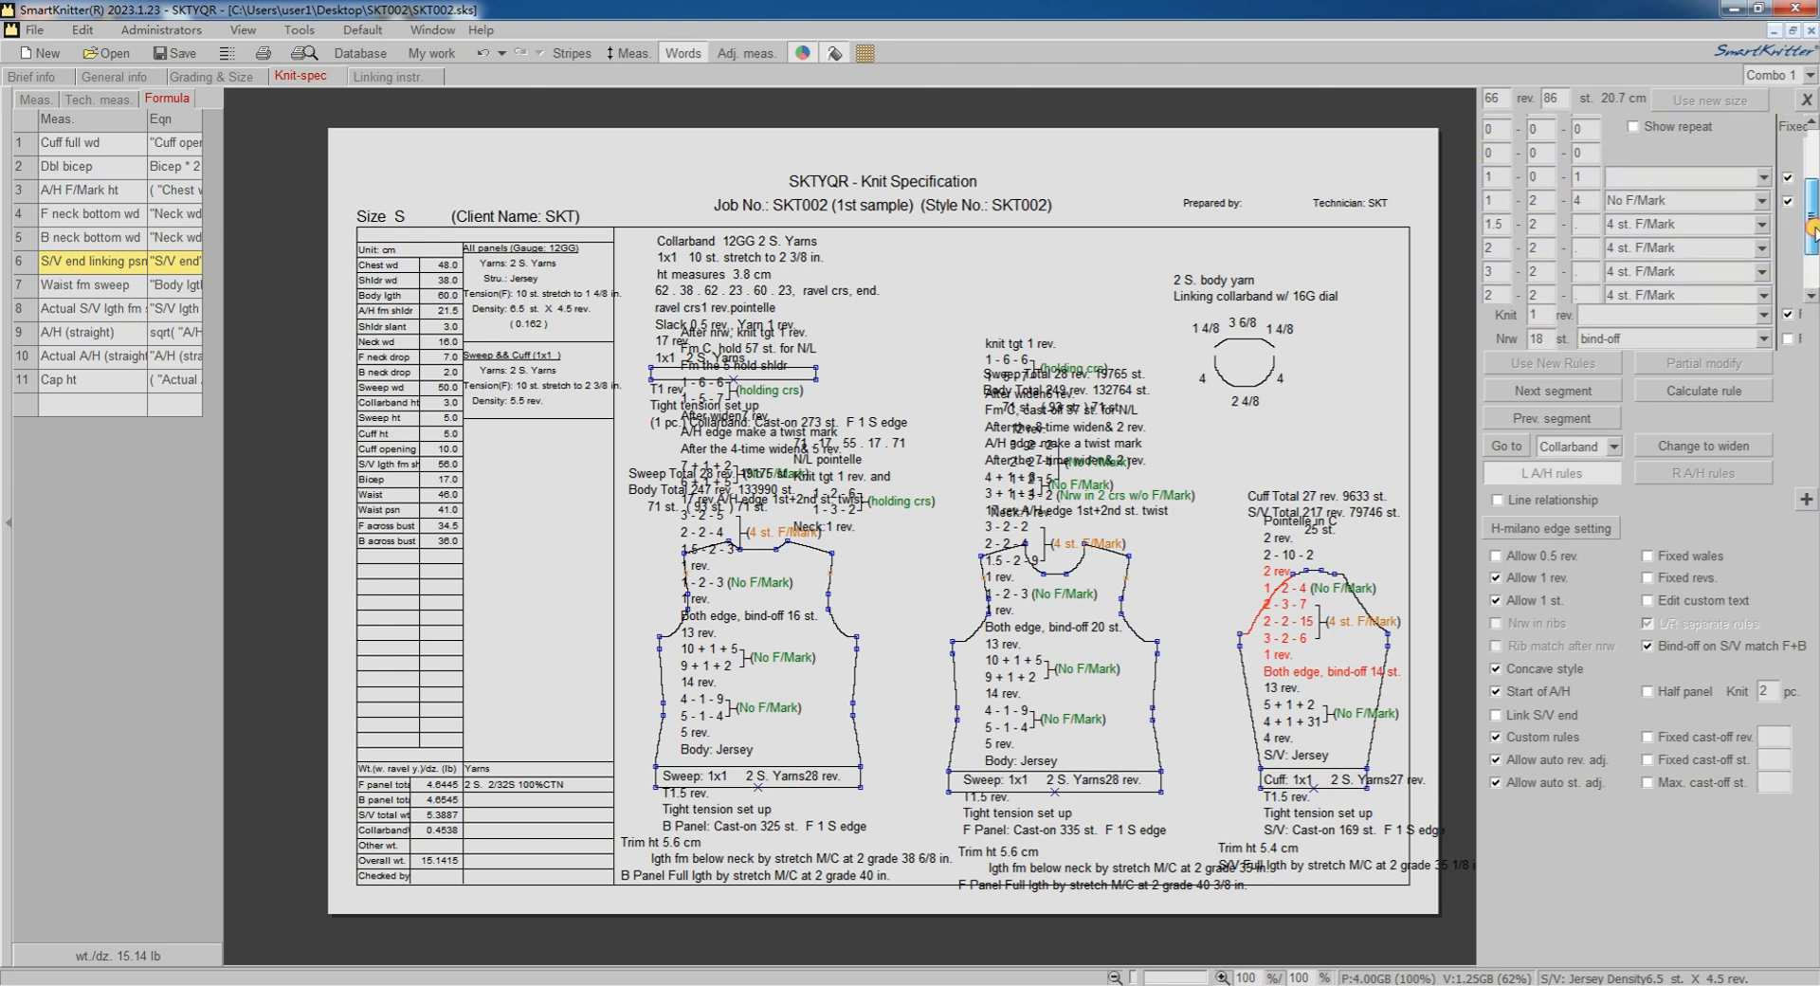
pyautogui.scroll(-2, 1813, 248)
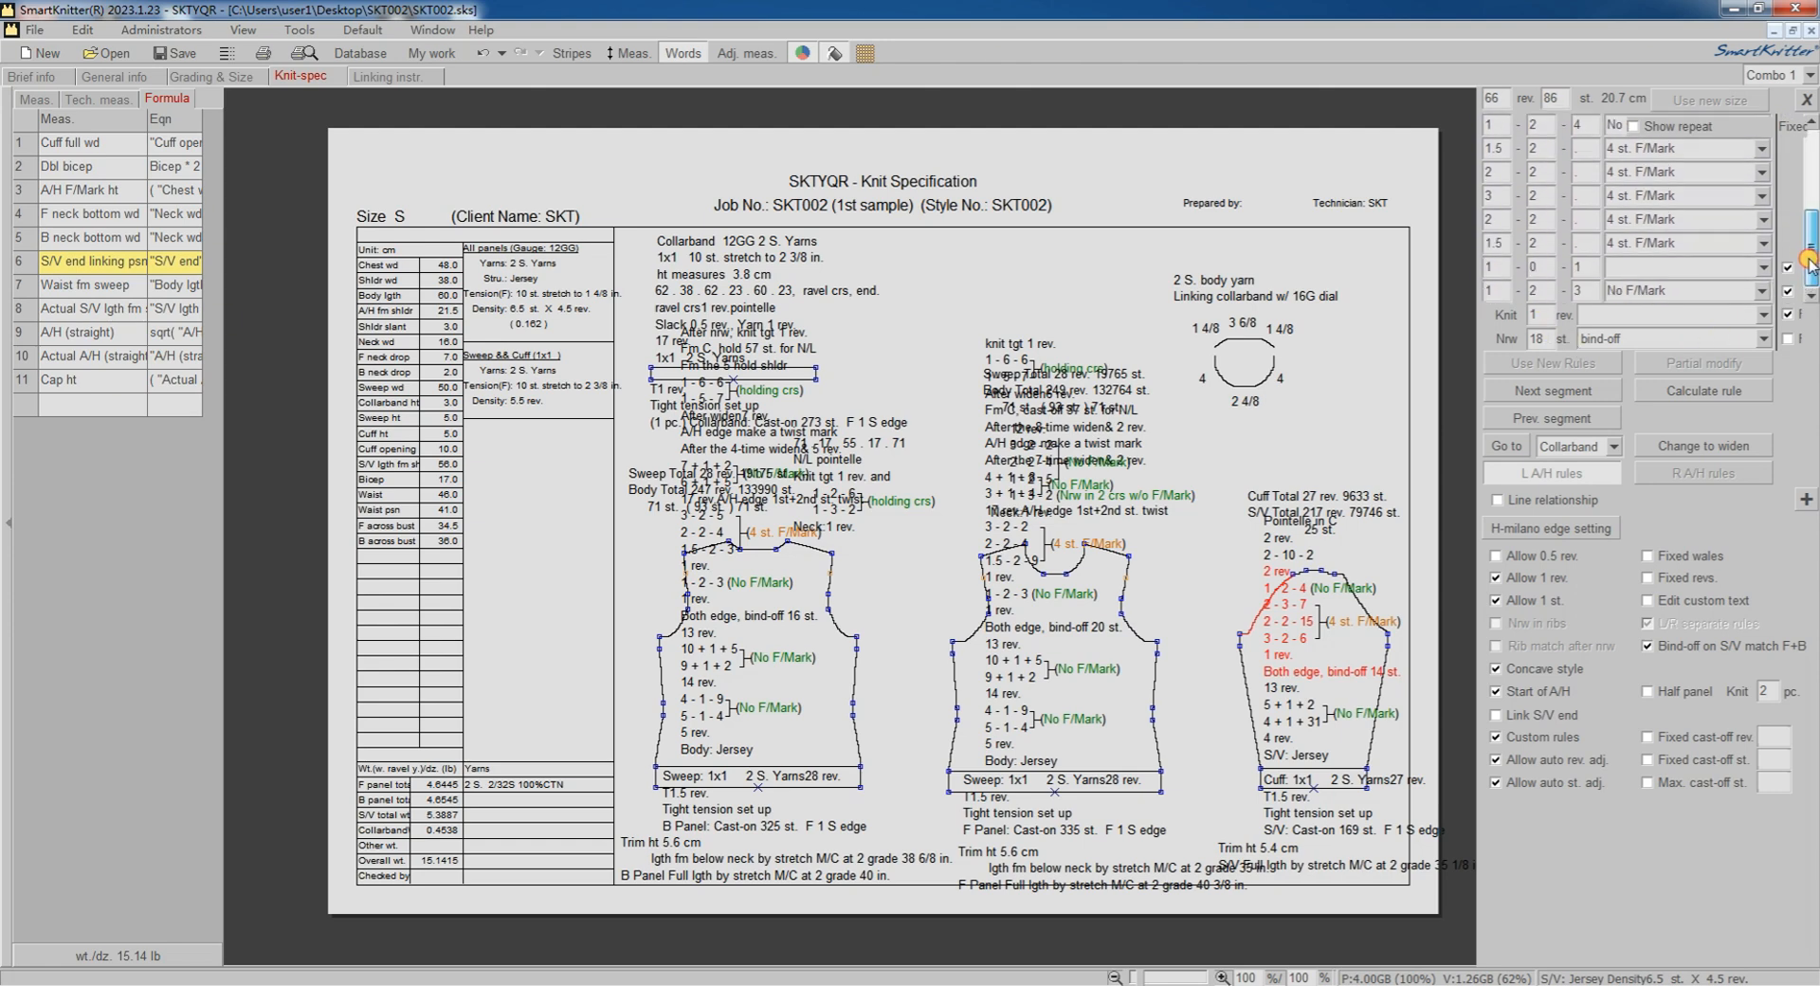
pyautogui.click(1668, 395)
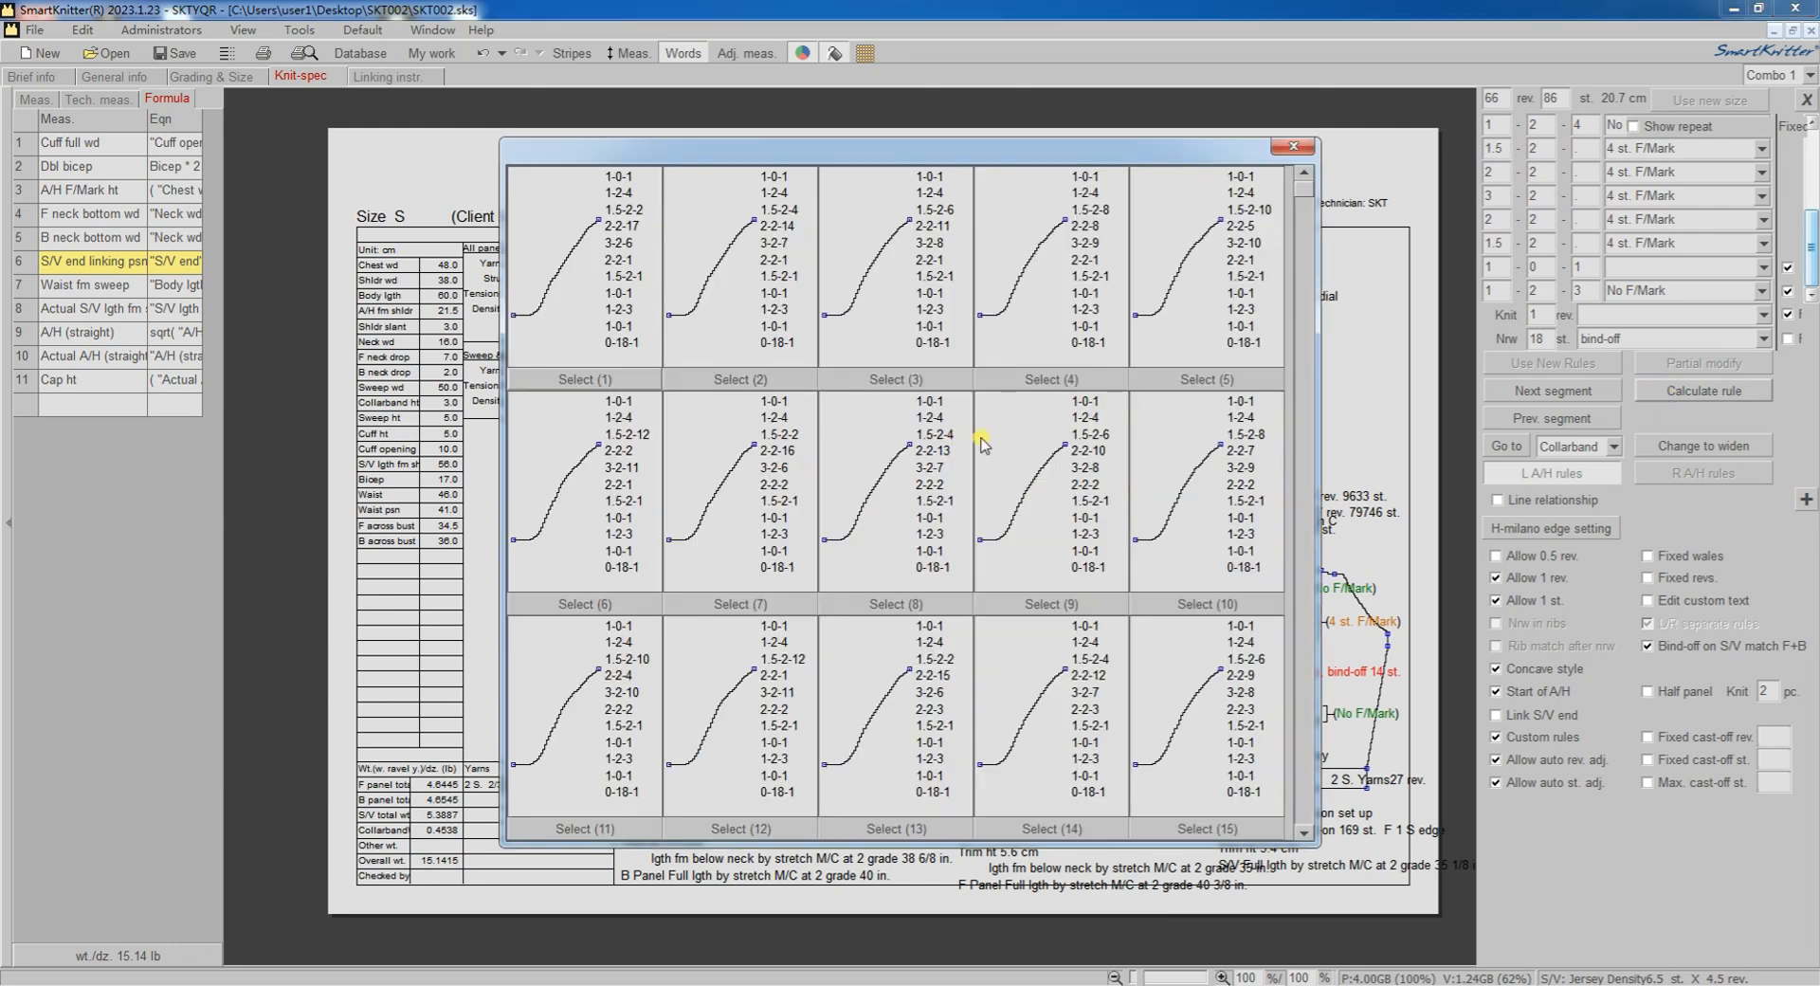
# Step: Choose the sleeve cap solution with 1.5-2-6, 2-2-6, 3-2-9, 2-2-3 and 1.5-2-3 and apply it
pyautogui.scroll(-6, 1280, 228)
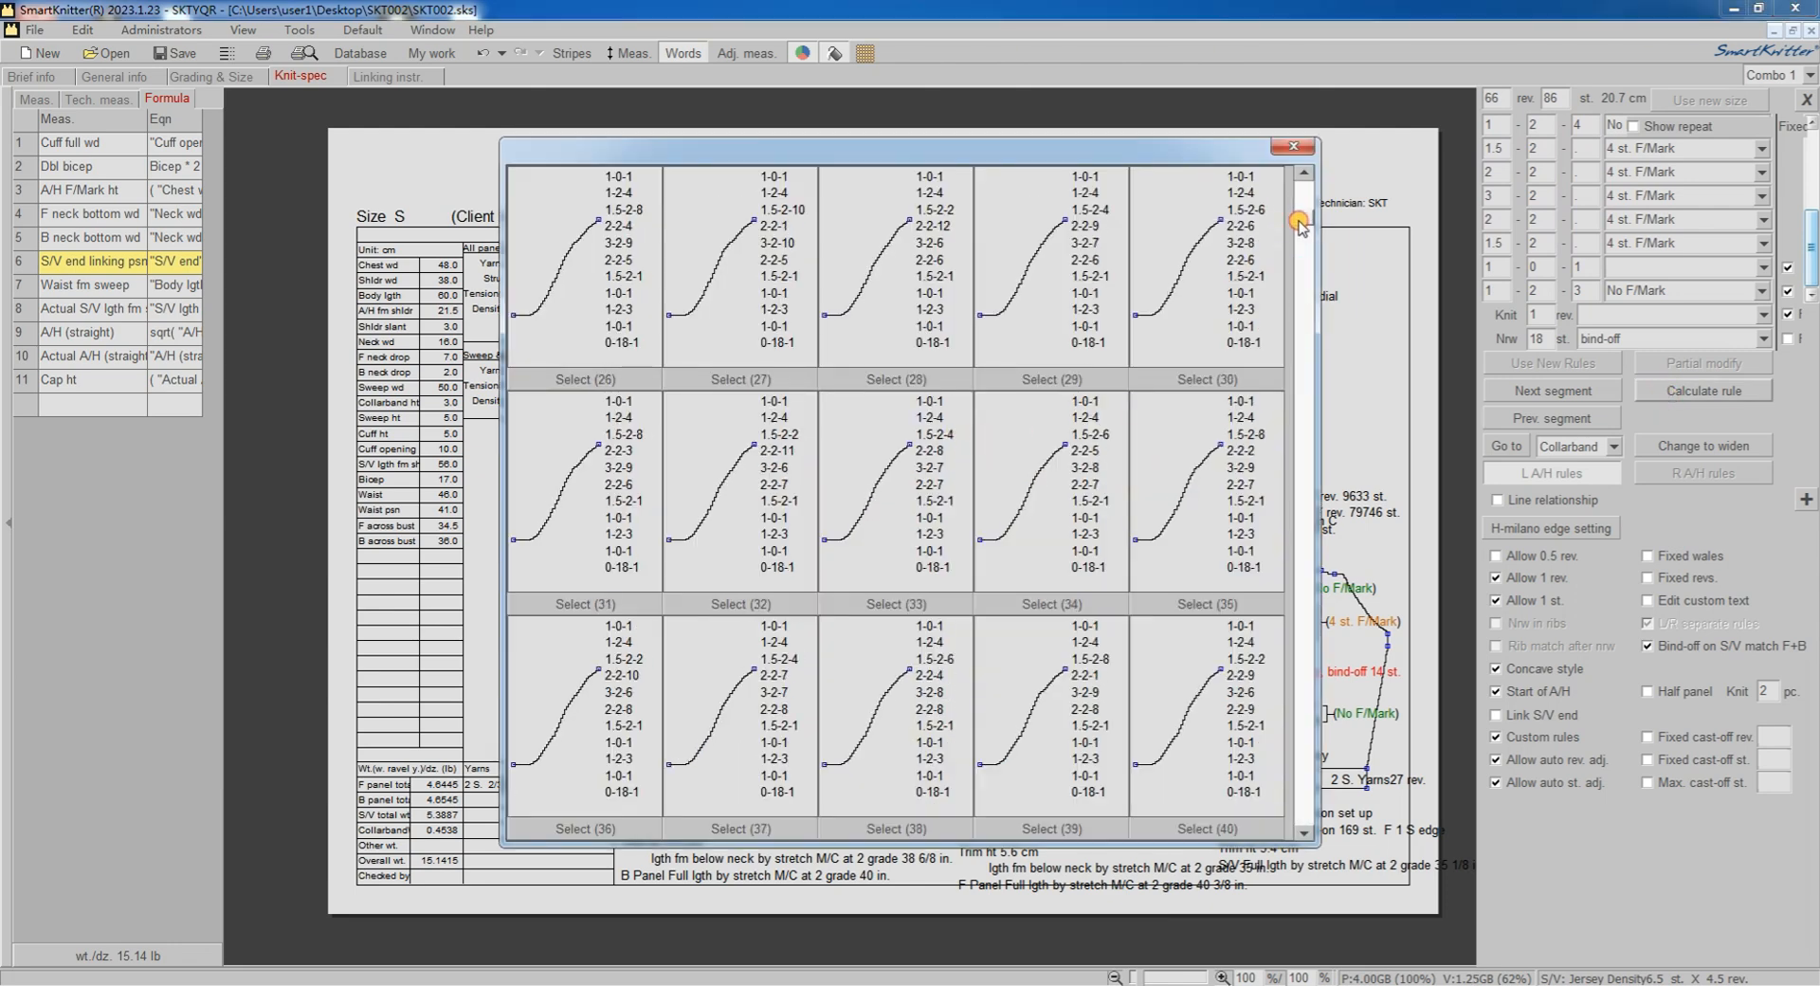
pyautogui.scroll(-5, 1286, 296)
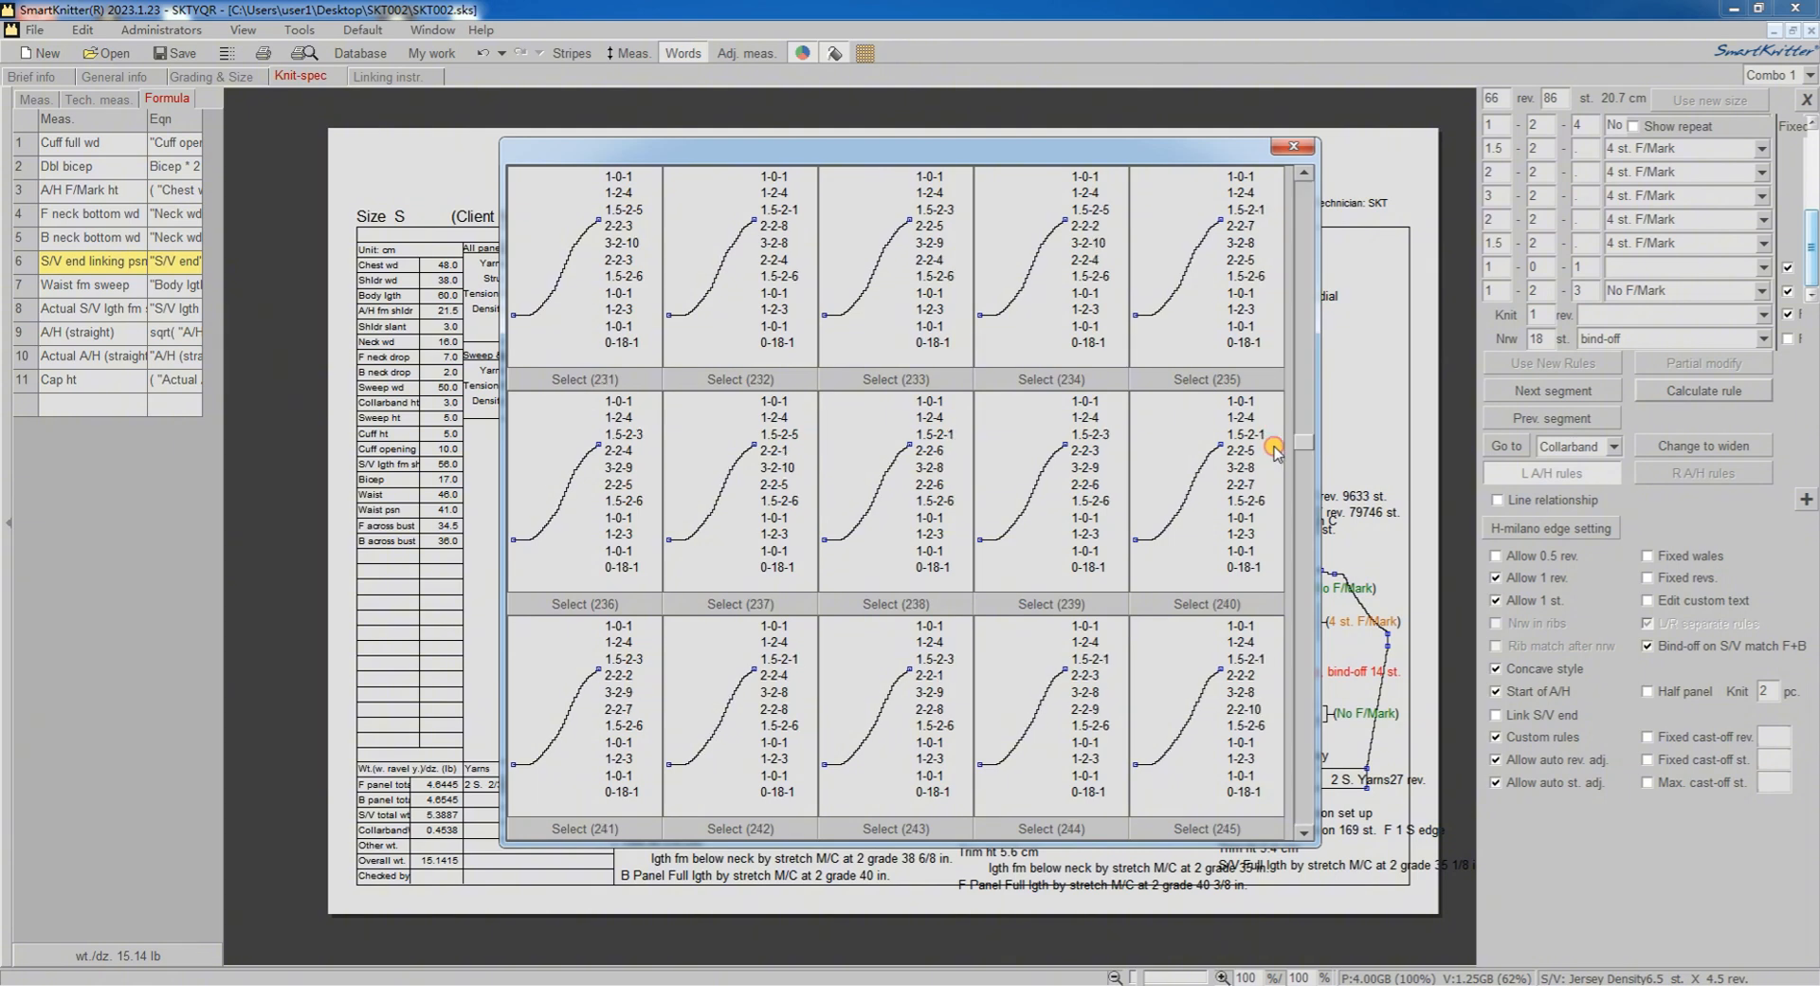
pyautogui.scroll(3, 1271, 391)
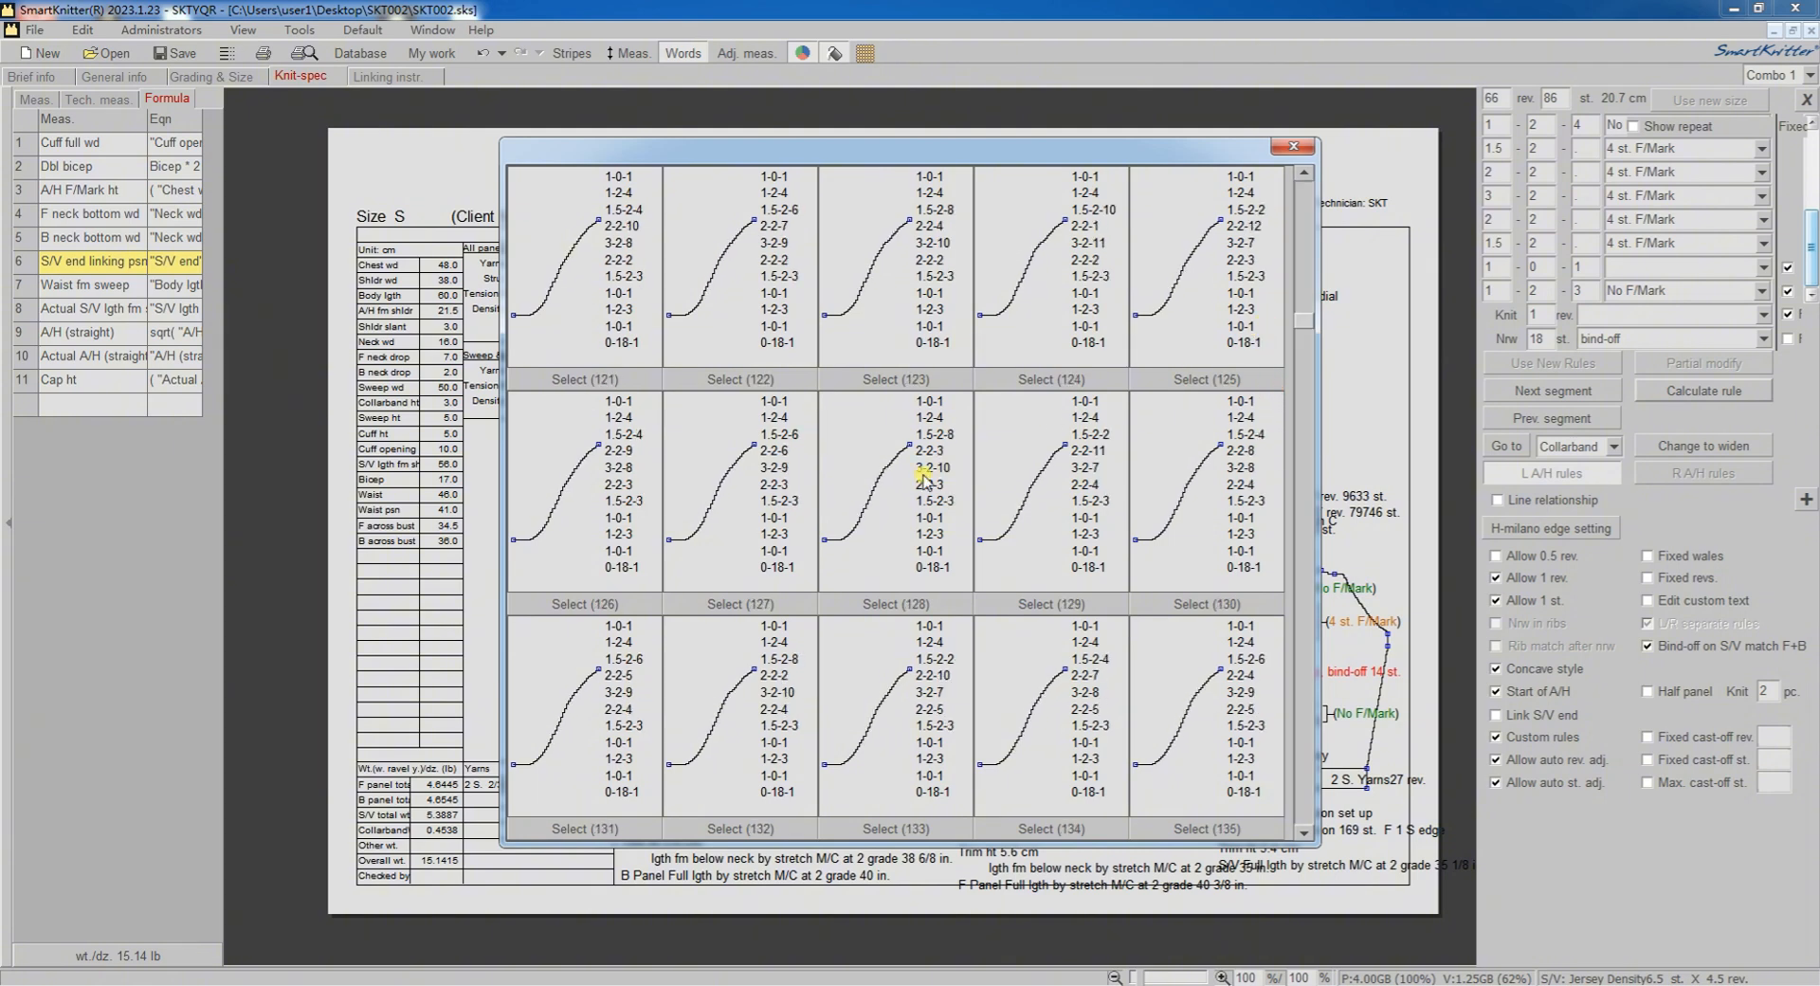
pyautogui.click(728, 604)
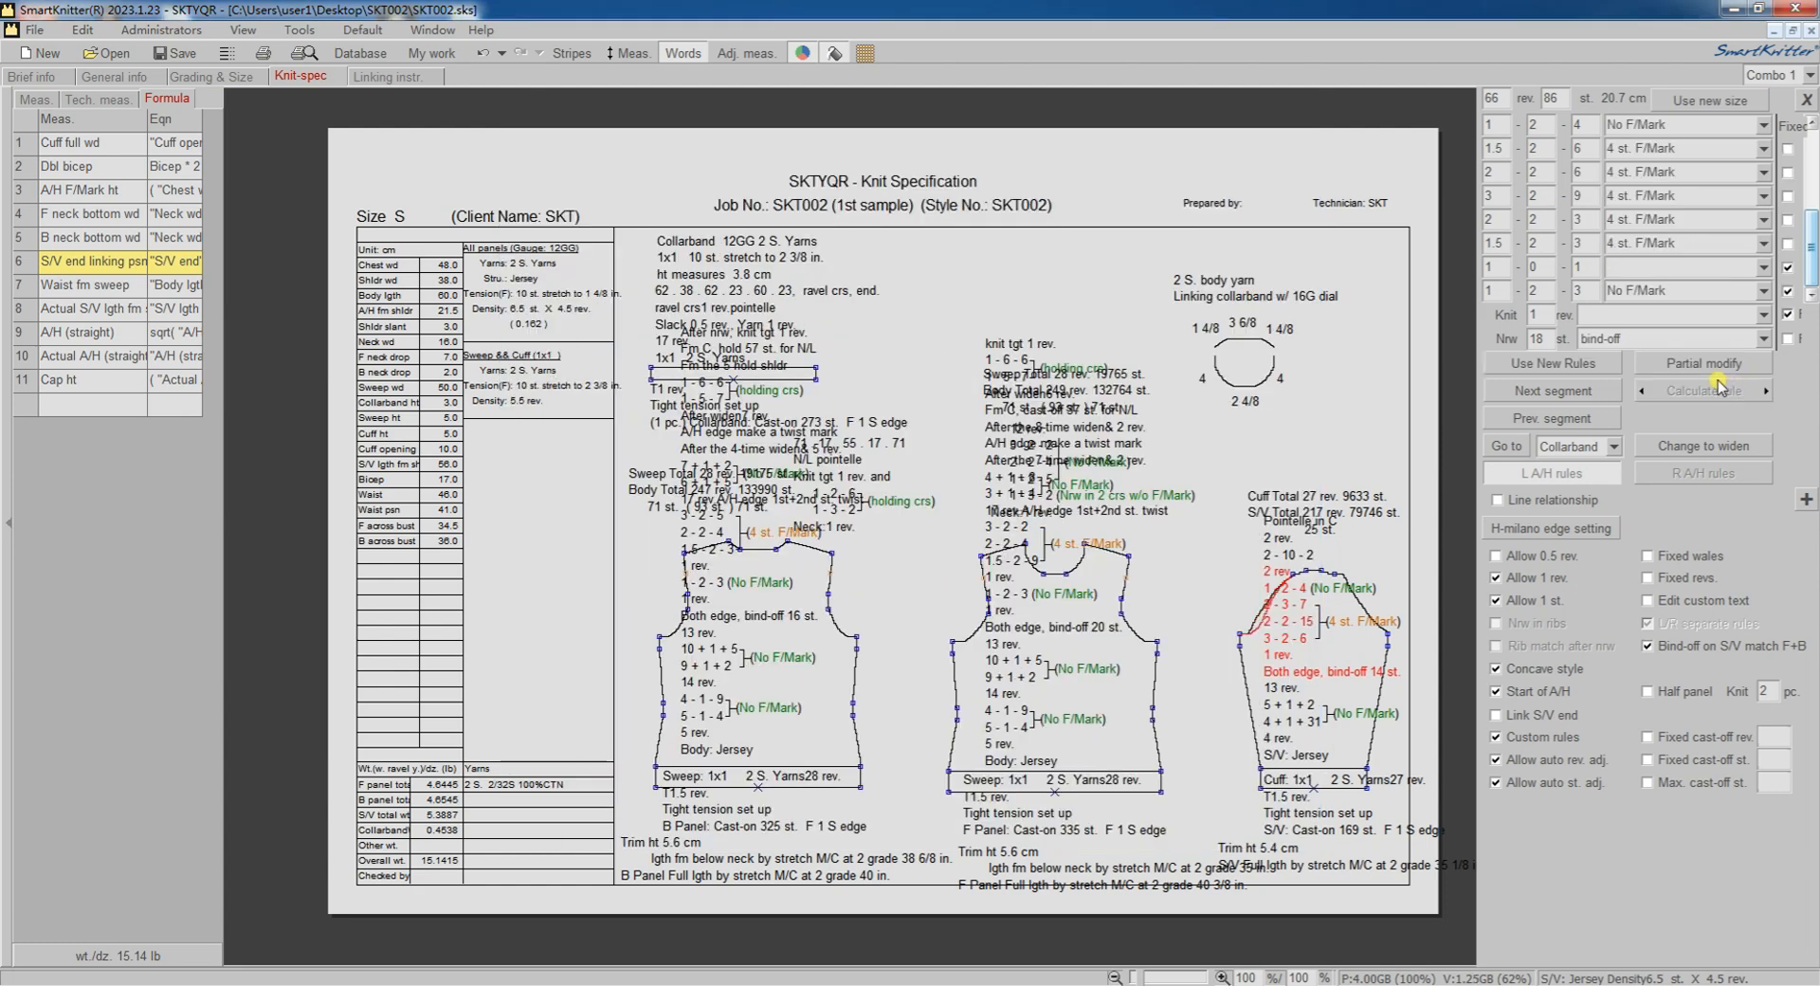
pyautogui.click(1530, 363)
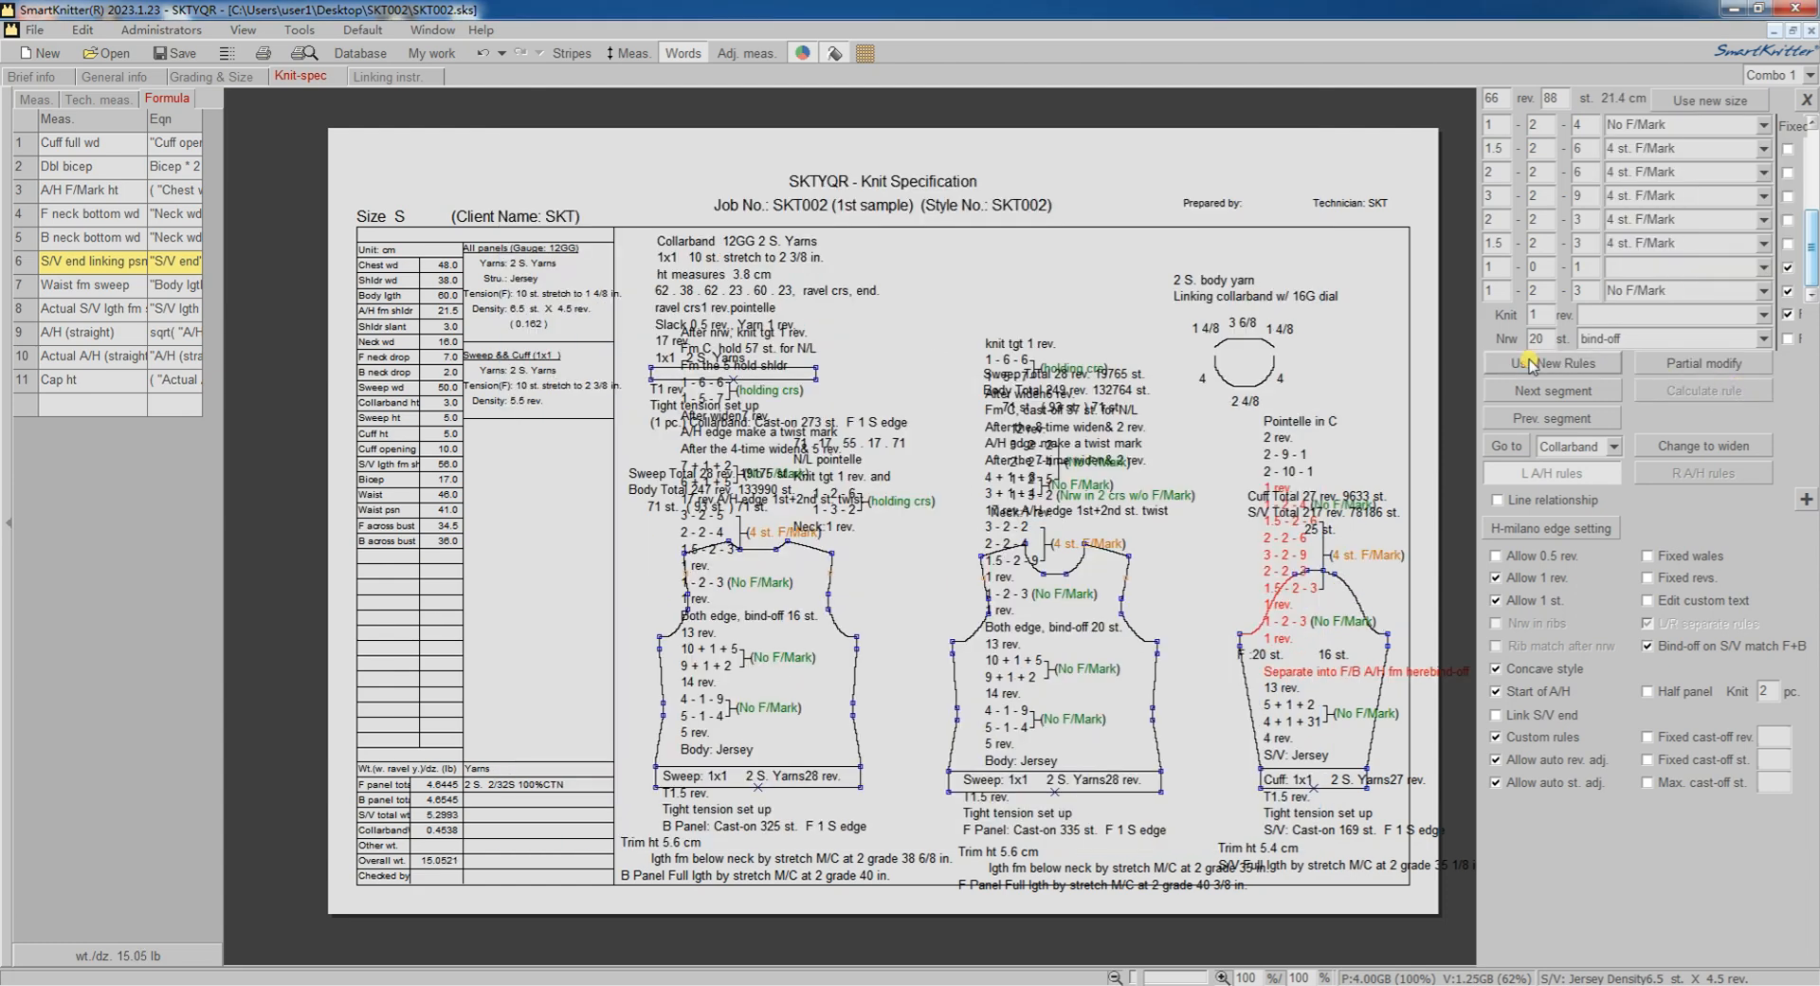
# Step: Check the panels' actual measurements and the measurement adjustment table, and return to the written knitting rules
pyautogui.click(629, 53)
pyautogui.click(739, 53)
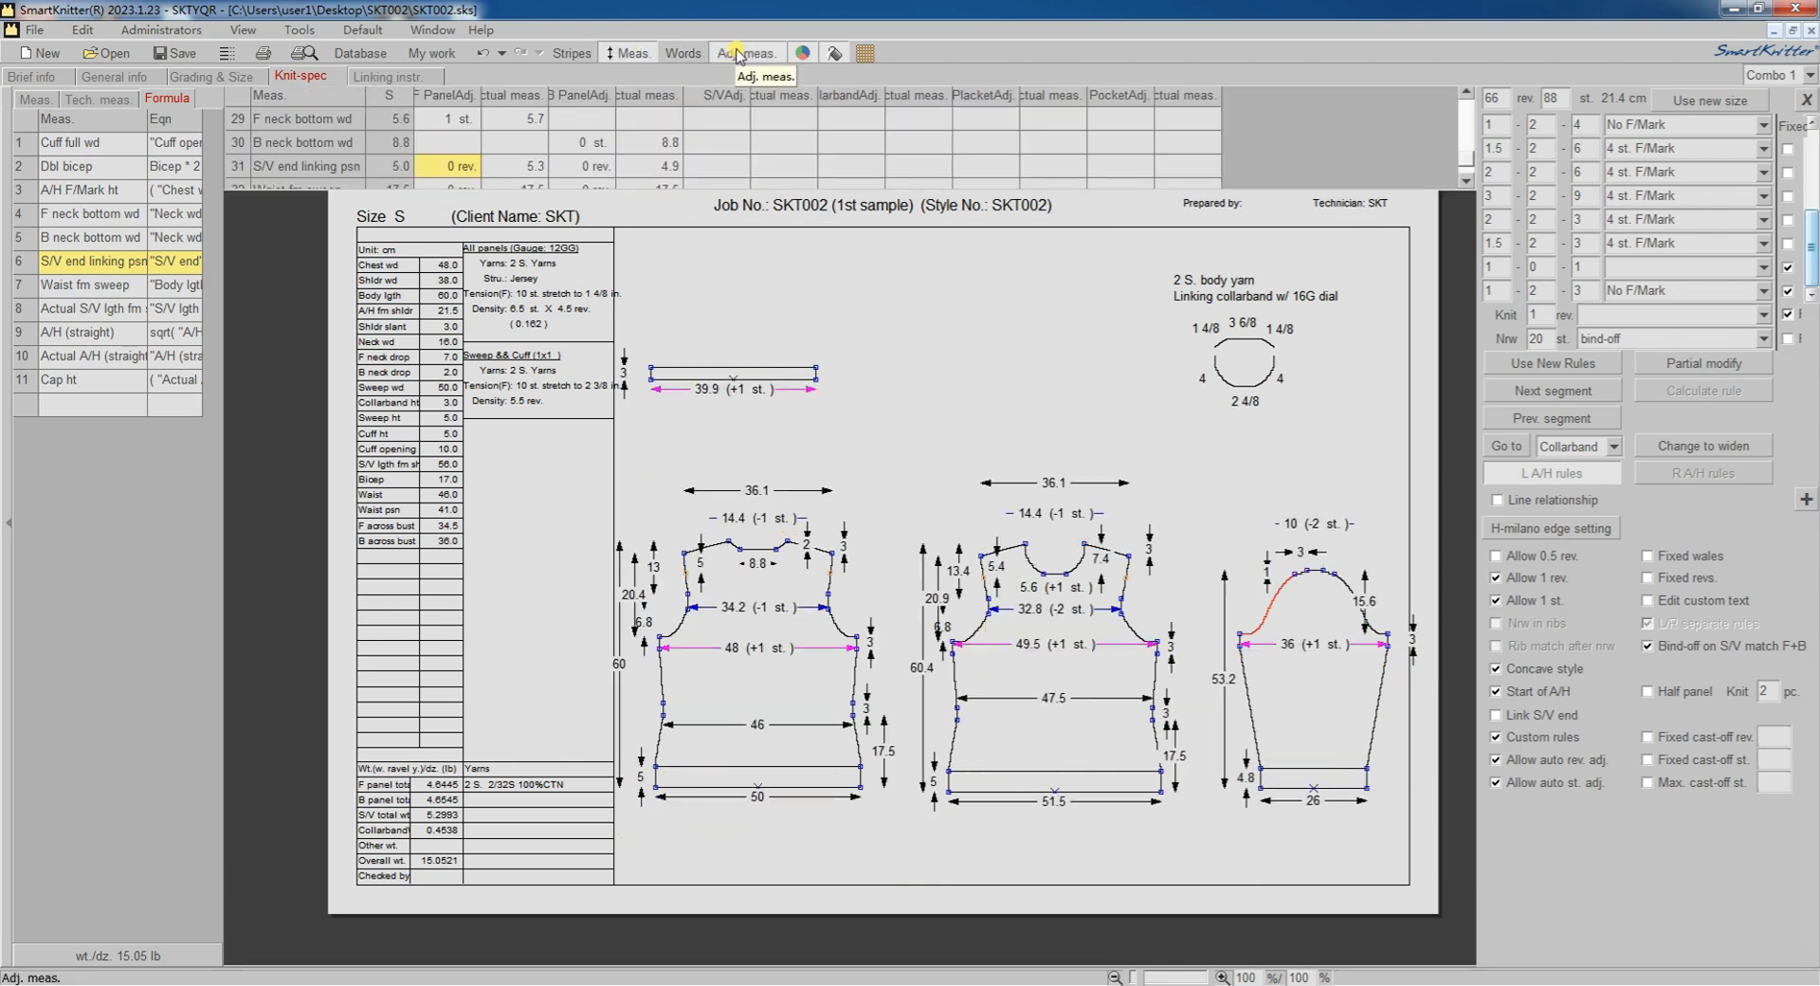
pyautogui.click(739, 53)
pyautogui.click(683, 54)
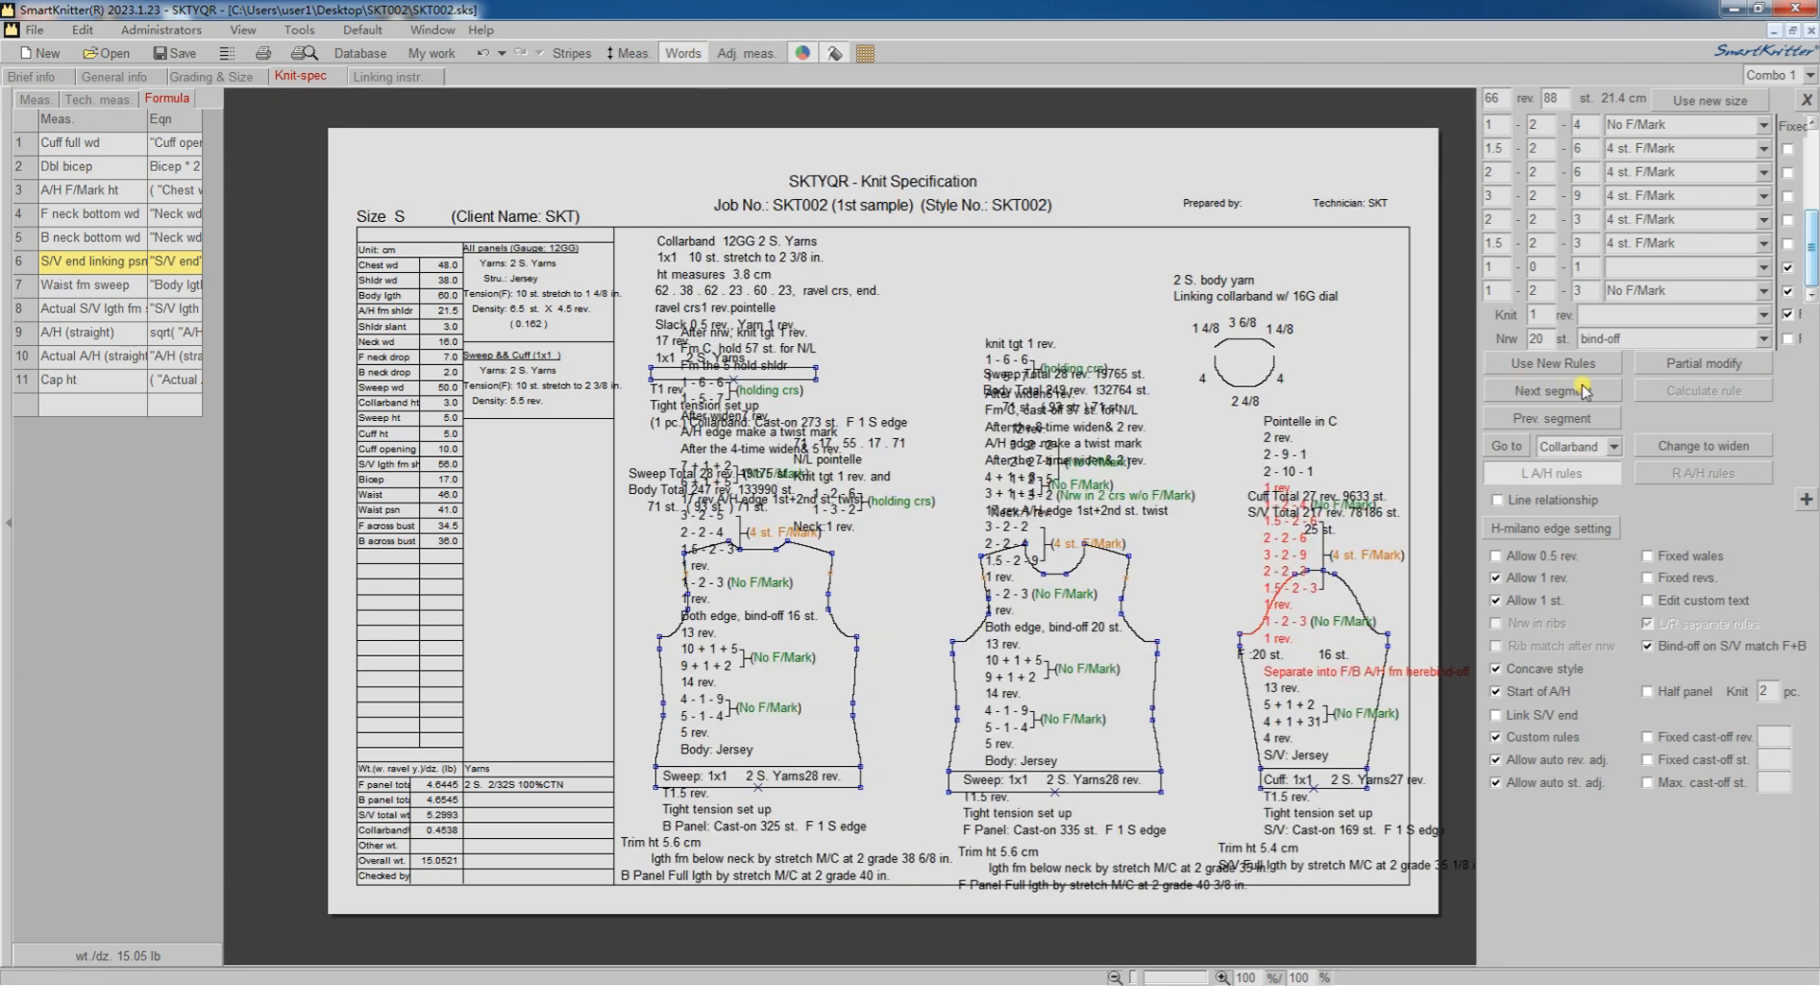
# Step: For the segment at the top of the sleeve cap, enable Allow 1 rev. and Allow 1 st. and turn off Concave style
pyautogui.moveTo(1812, 246)
pyautogui.mouseDown()
pyautogui.moveTo(1813, 214)
pyautogui.moveTo(1813, 245)
pyautogui.mouseUp()
pyautogui.click(1551, 391)
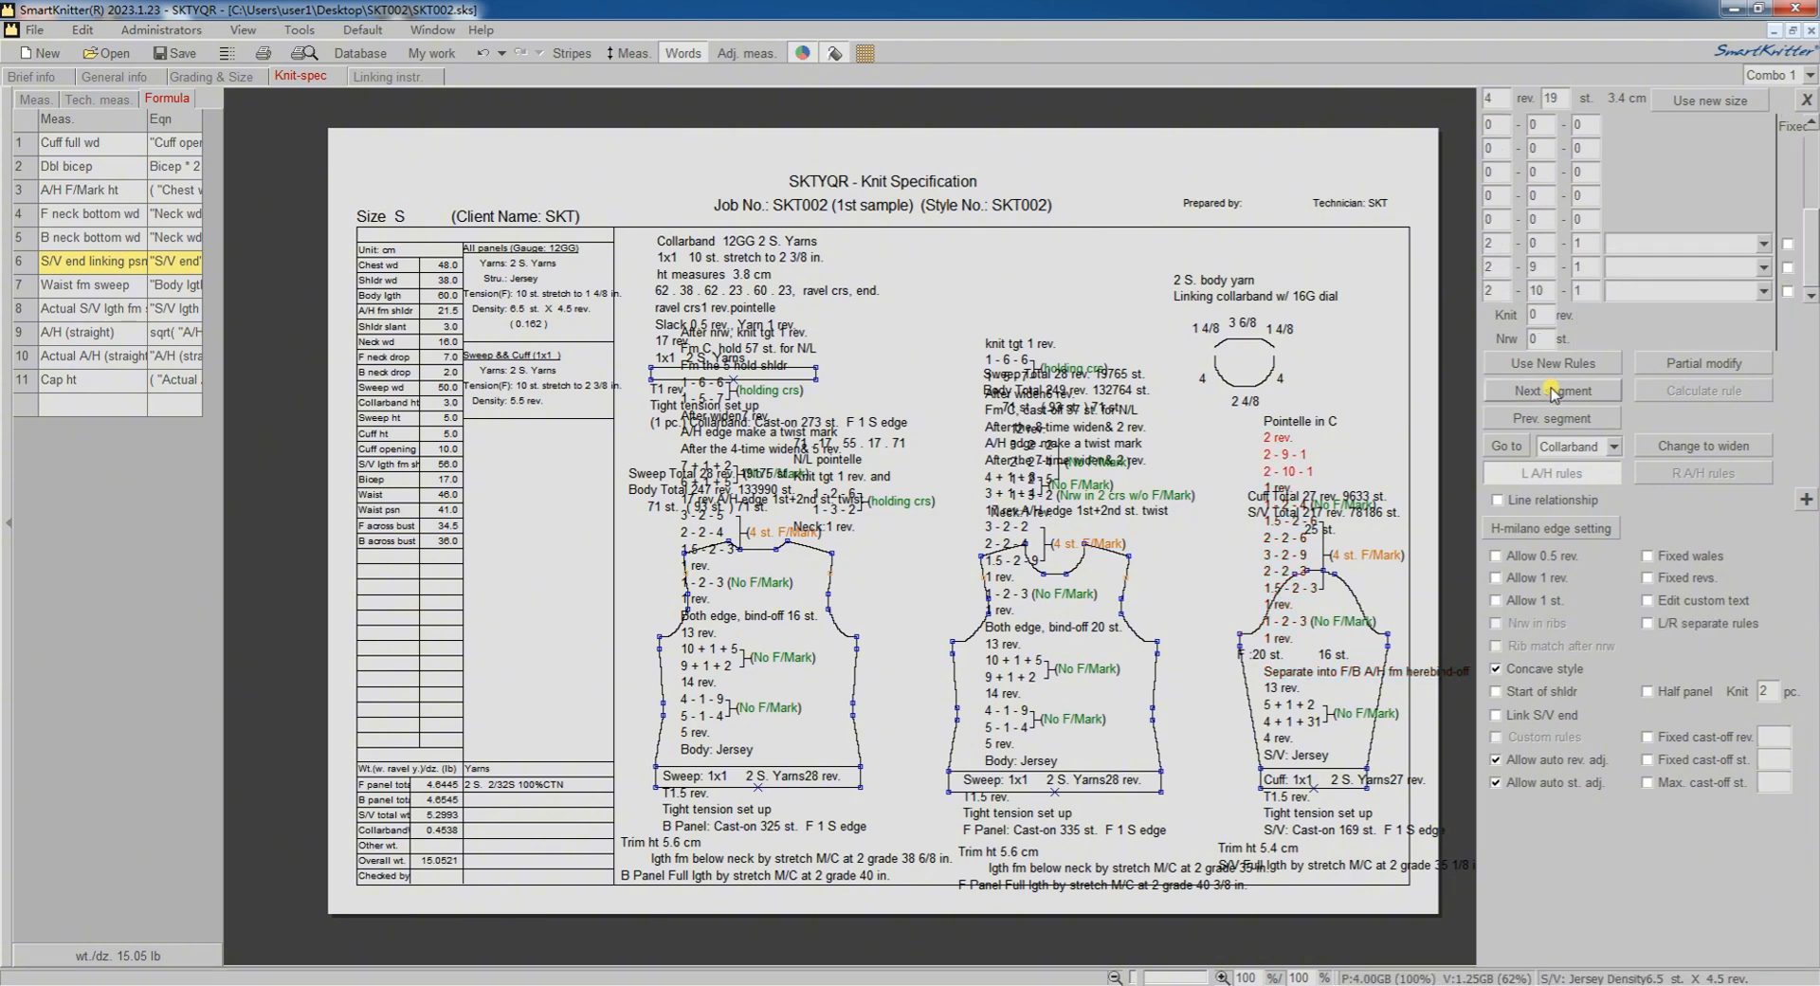
pyautogui.click(1496, 580)
pyautogui.click(1496, 600)
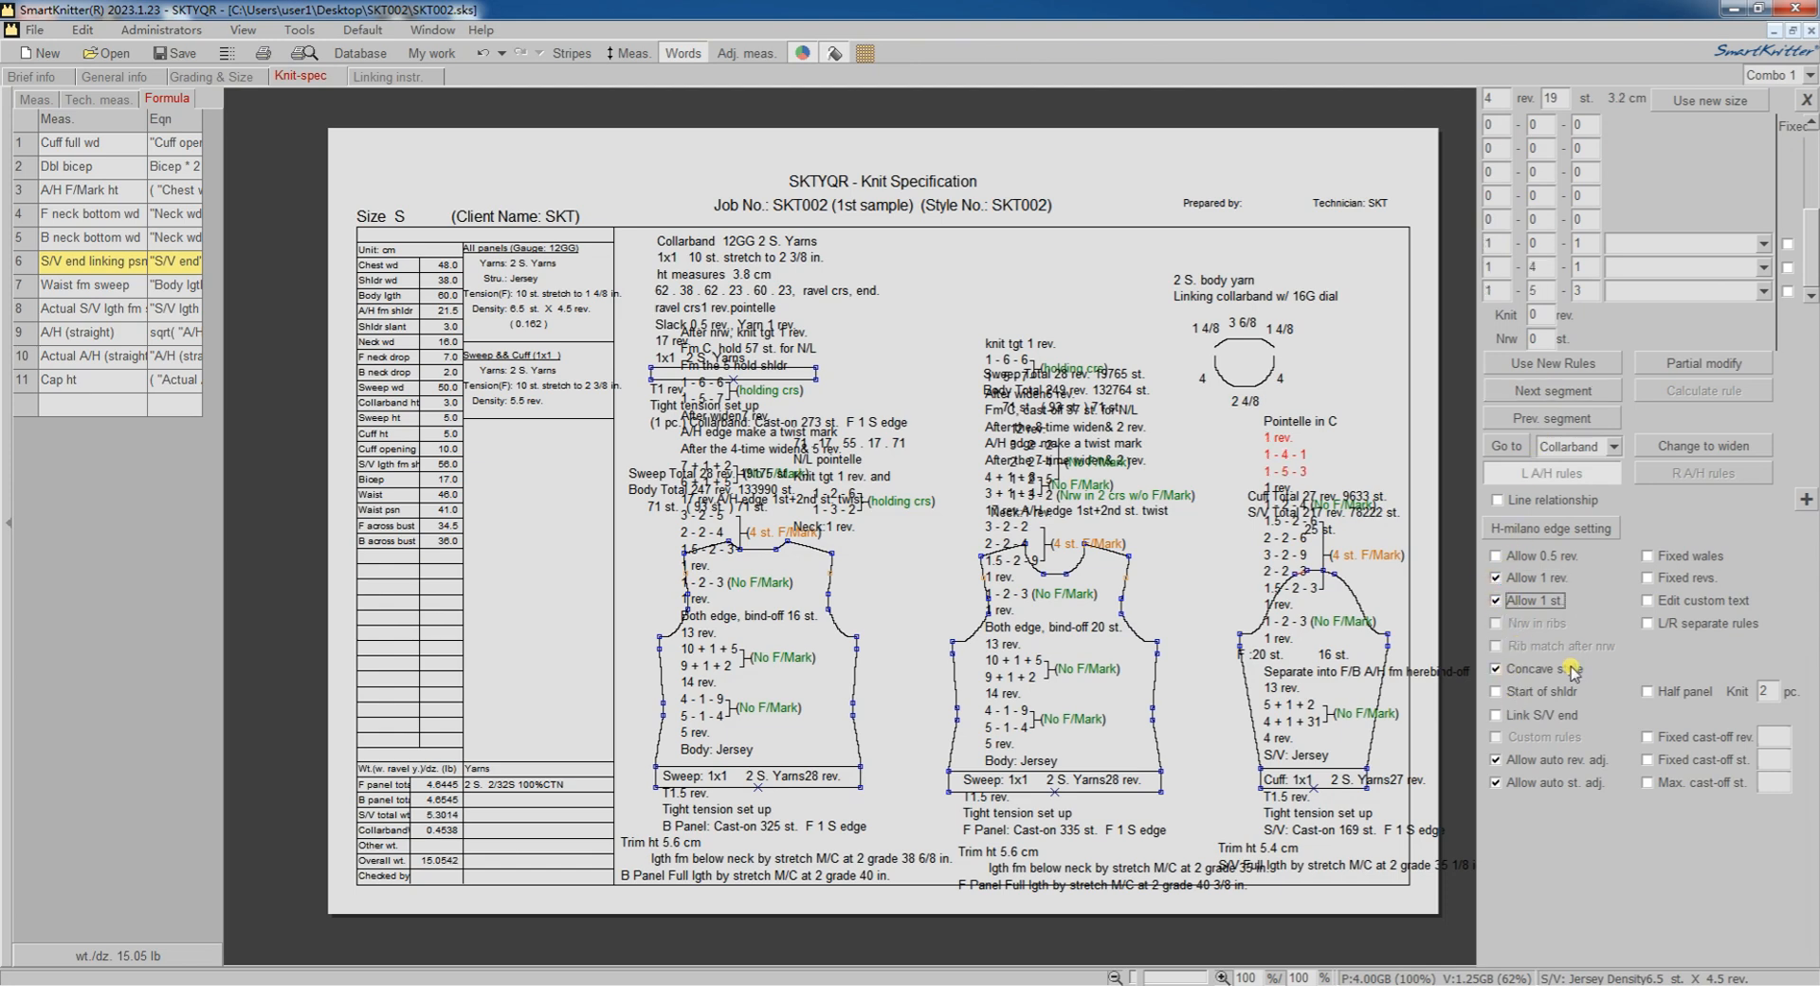
pyautogui.click(1497, 670)
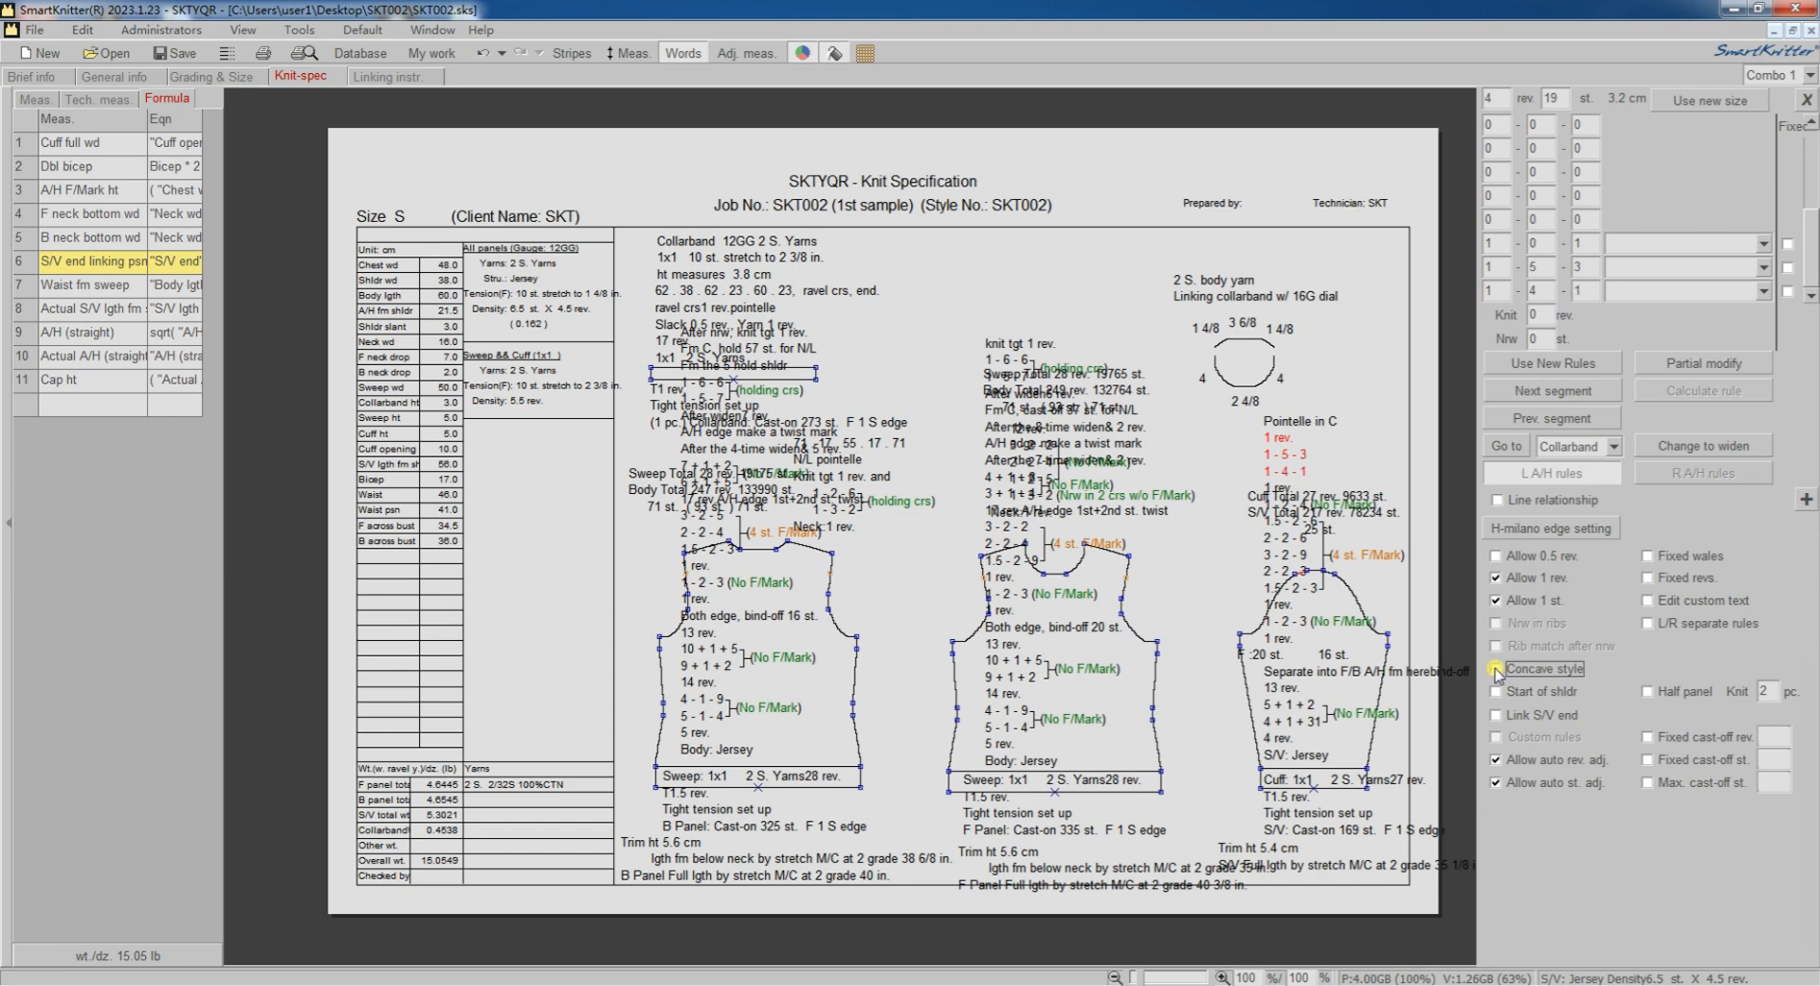
# Step: Apply holding crs to the 1-4-1 and 1-5-3 rules at the sleeve cap's top and a fixed knit tgt then knit to the 1 rev. line
pyautogui.click(1752, 291)
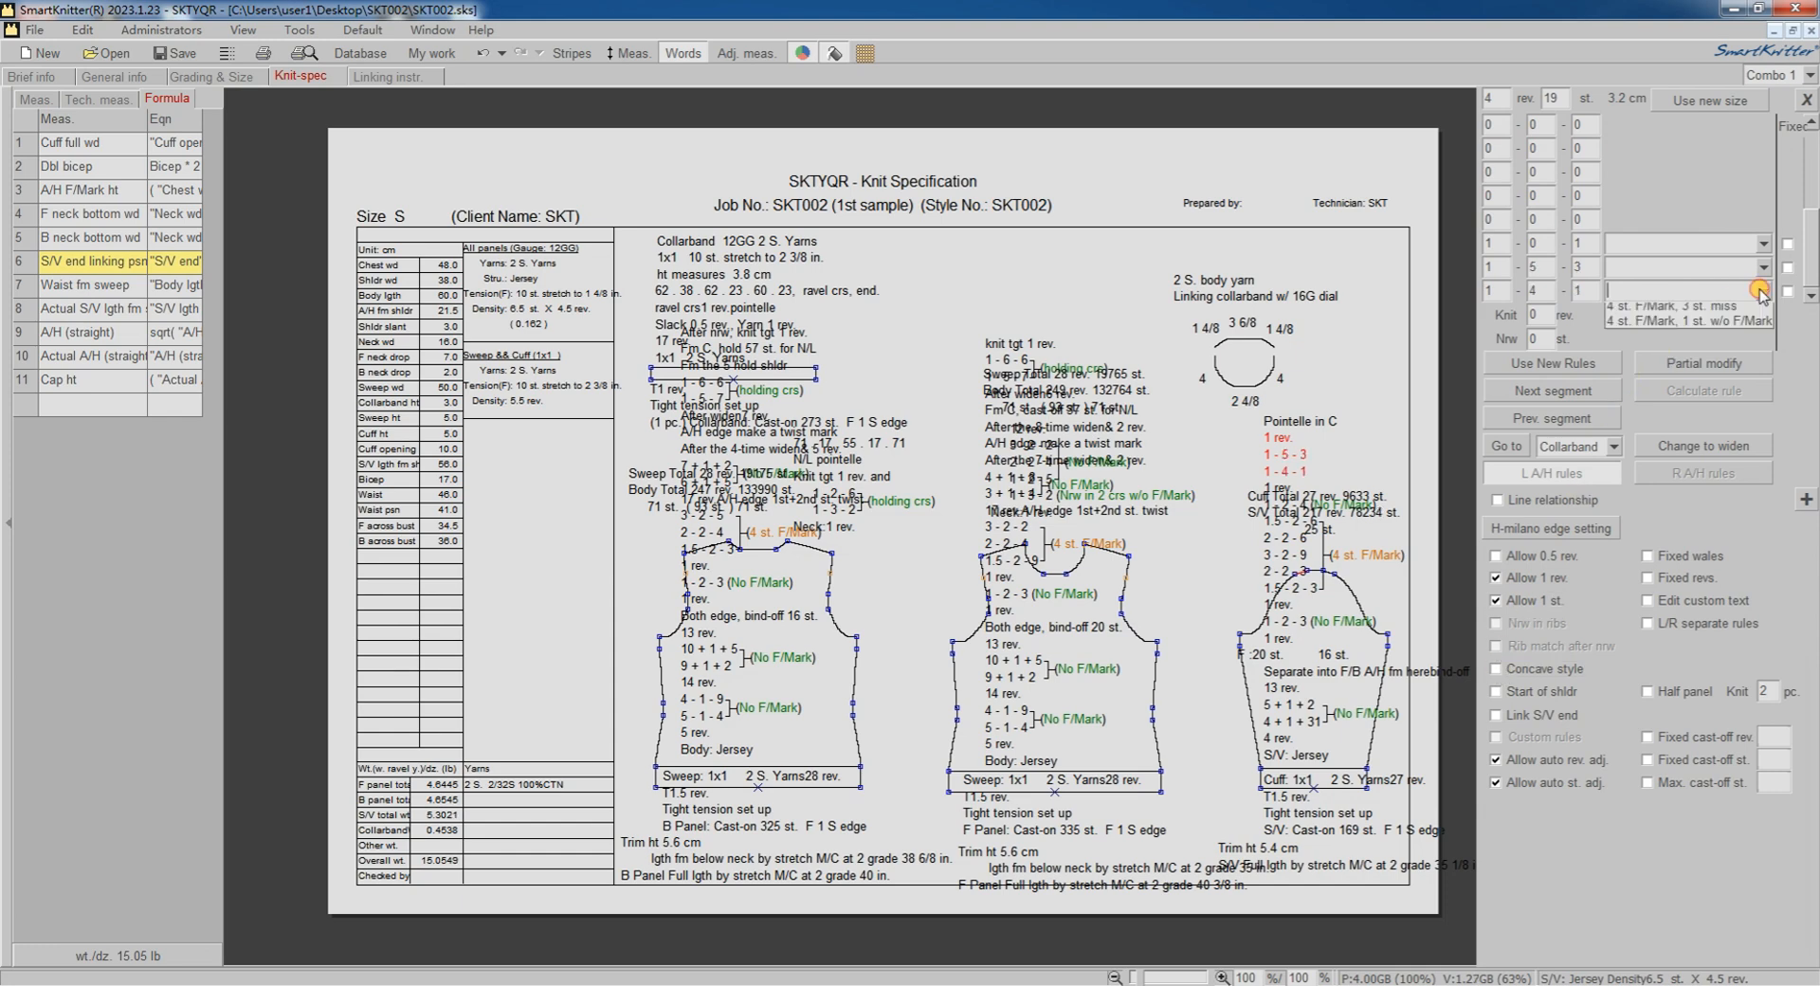
pyautogui.click(1656, 341)
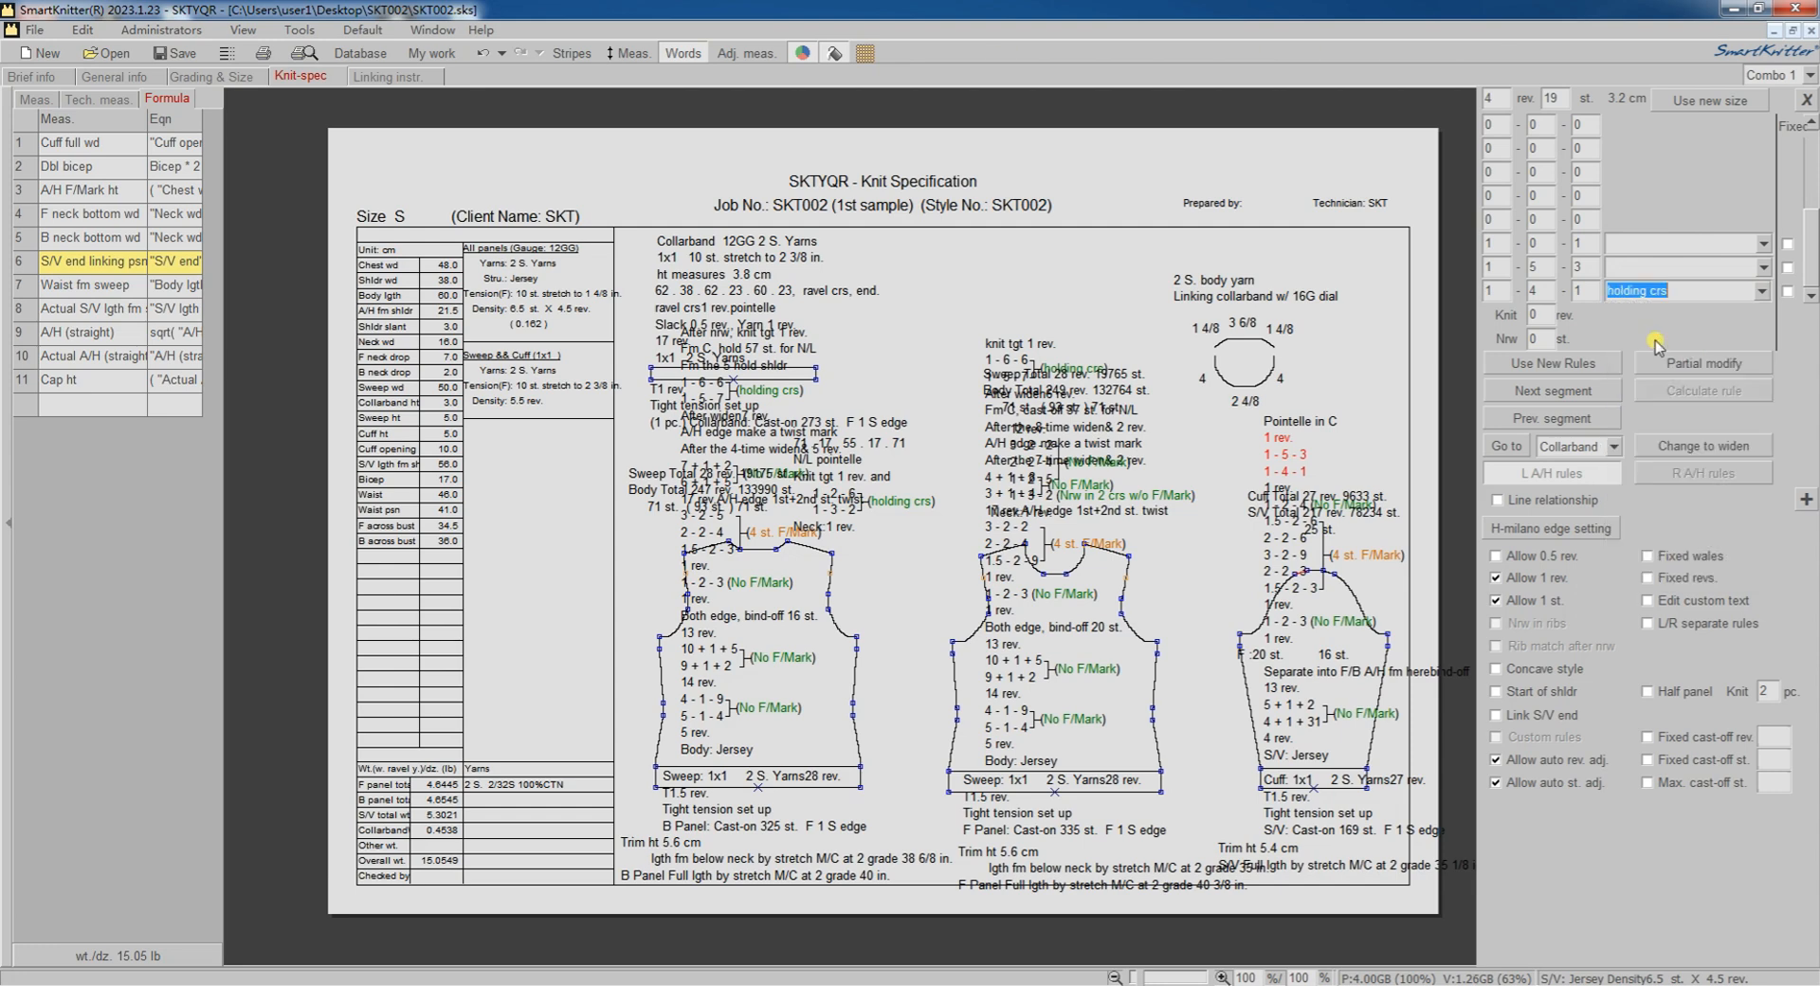
pyautogui.click(1760, 270)
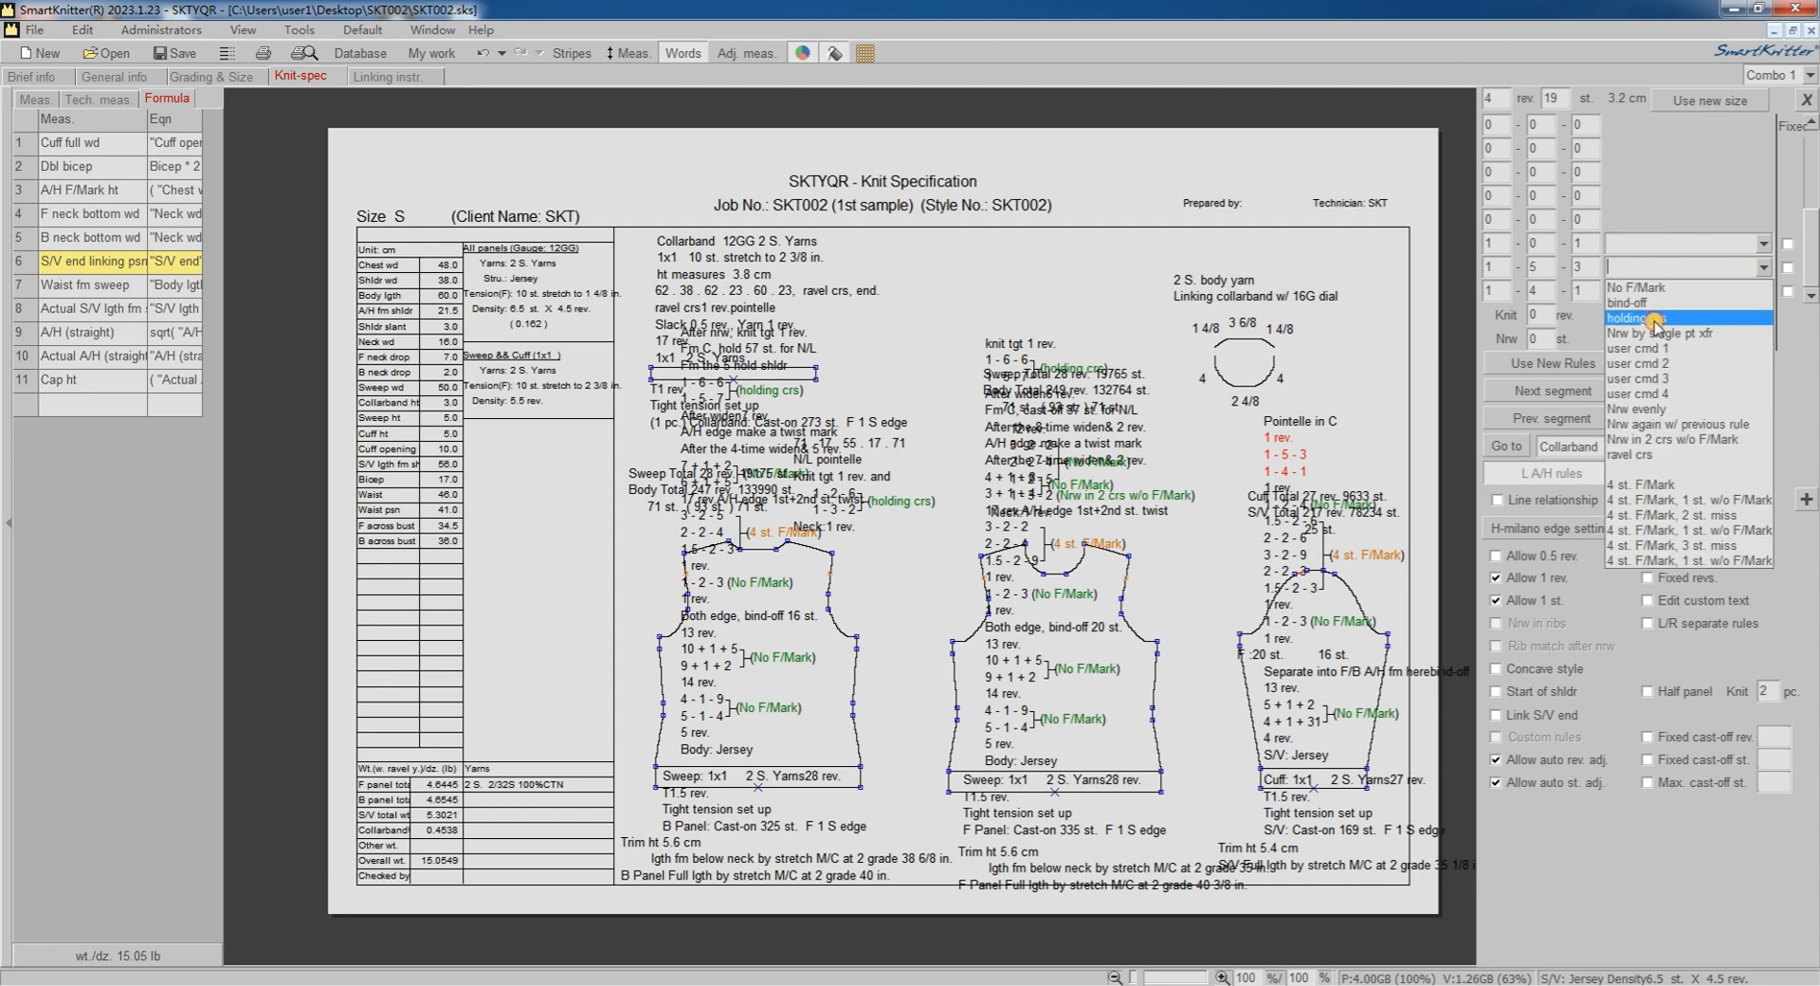
pyautogui.click(1659, 319)
pyautogui.click(1788, 243)
pyautogui.click(1762, 243)
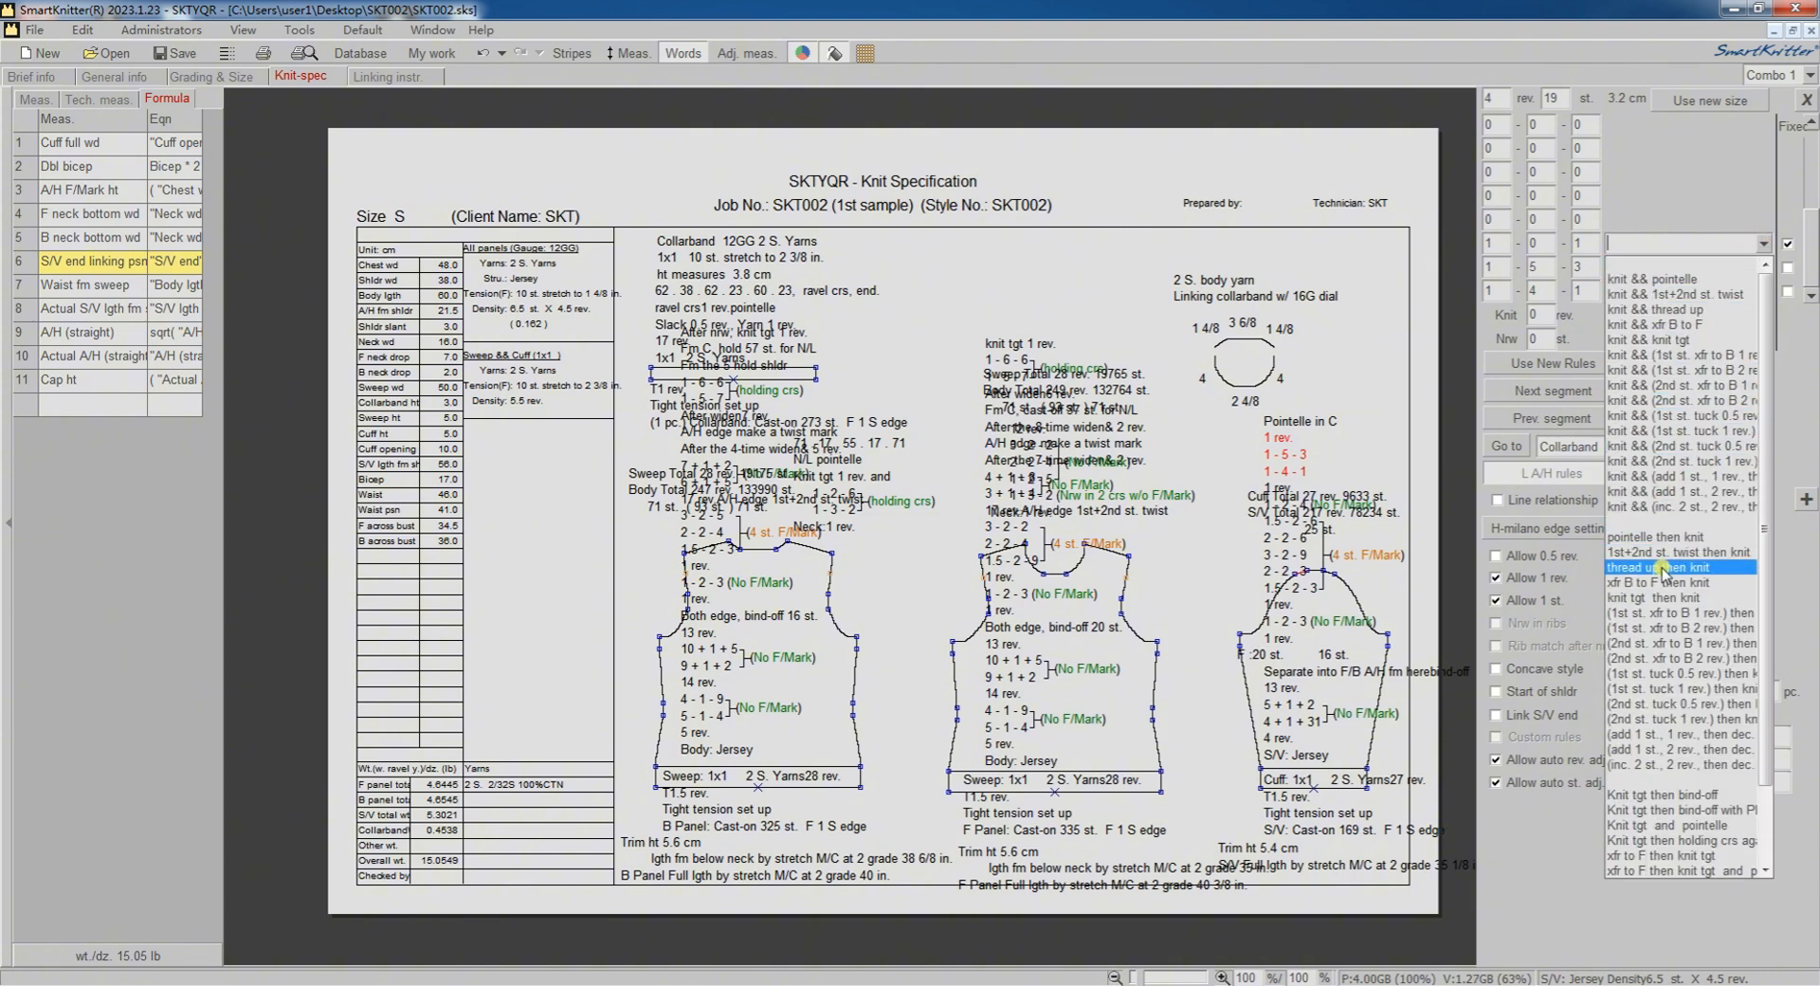
pyautogui.click(1648, 598)
pyautogui.click(1551, 366)
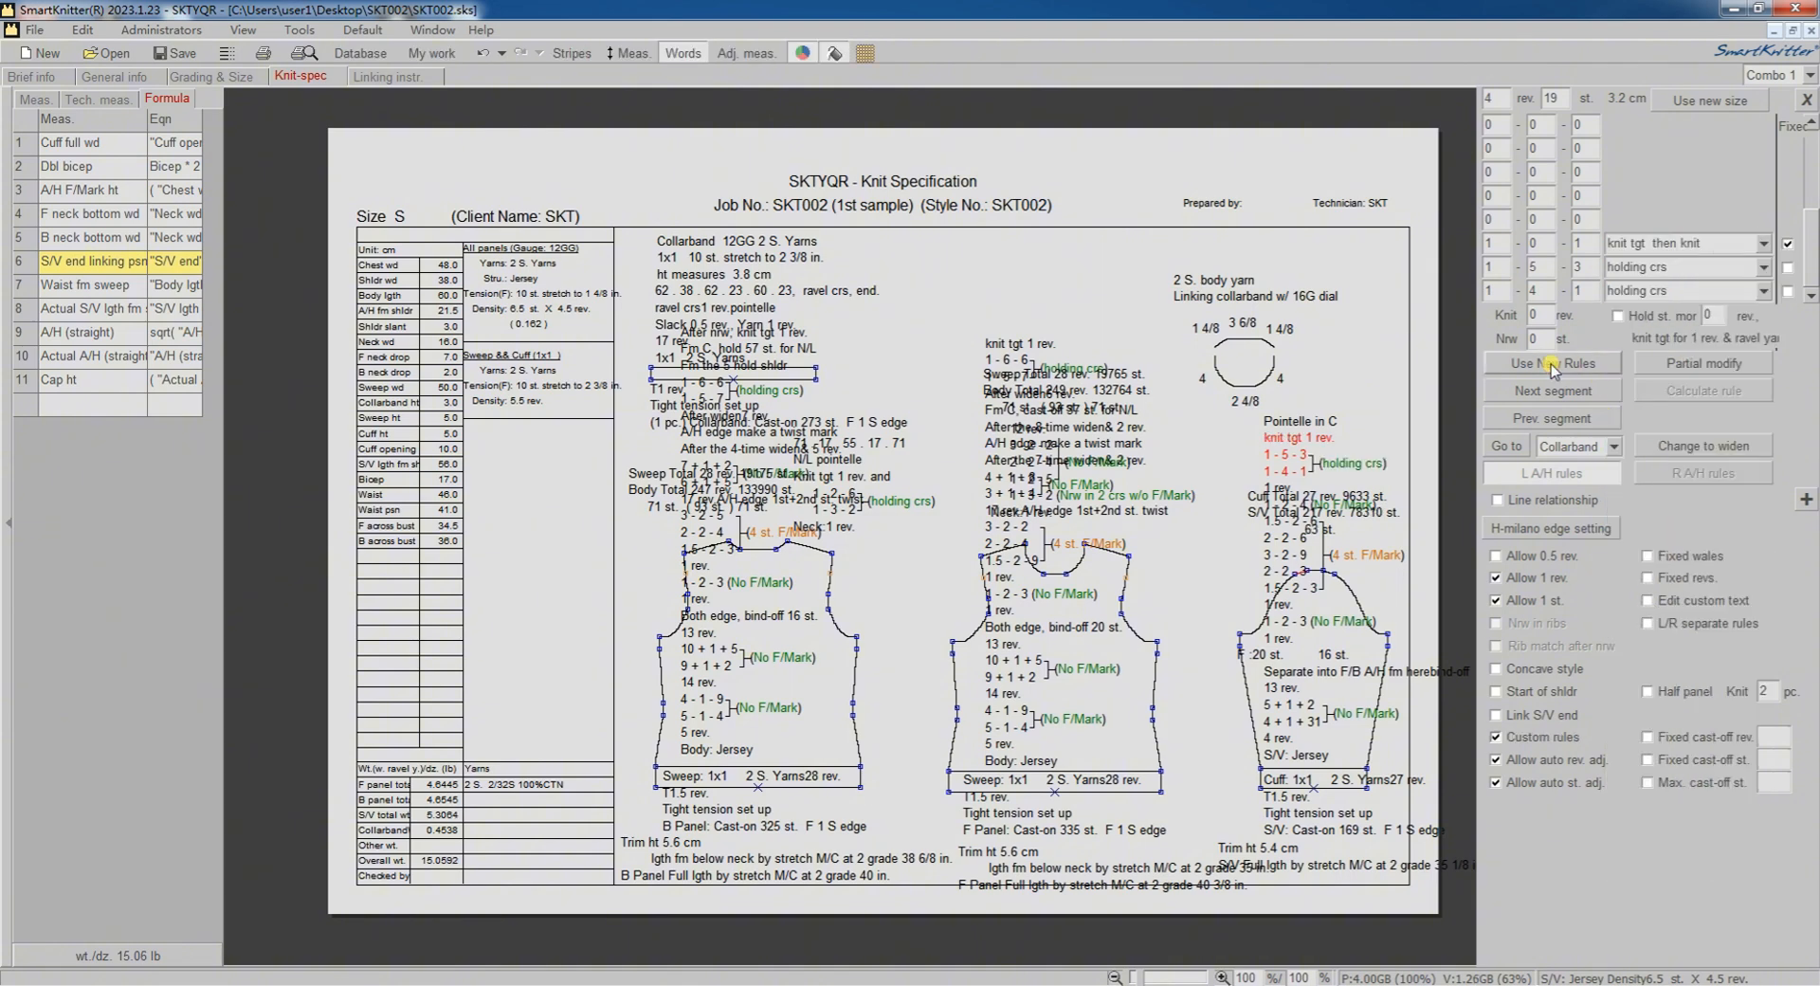
pyautogui.click(1541, 390)
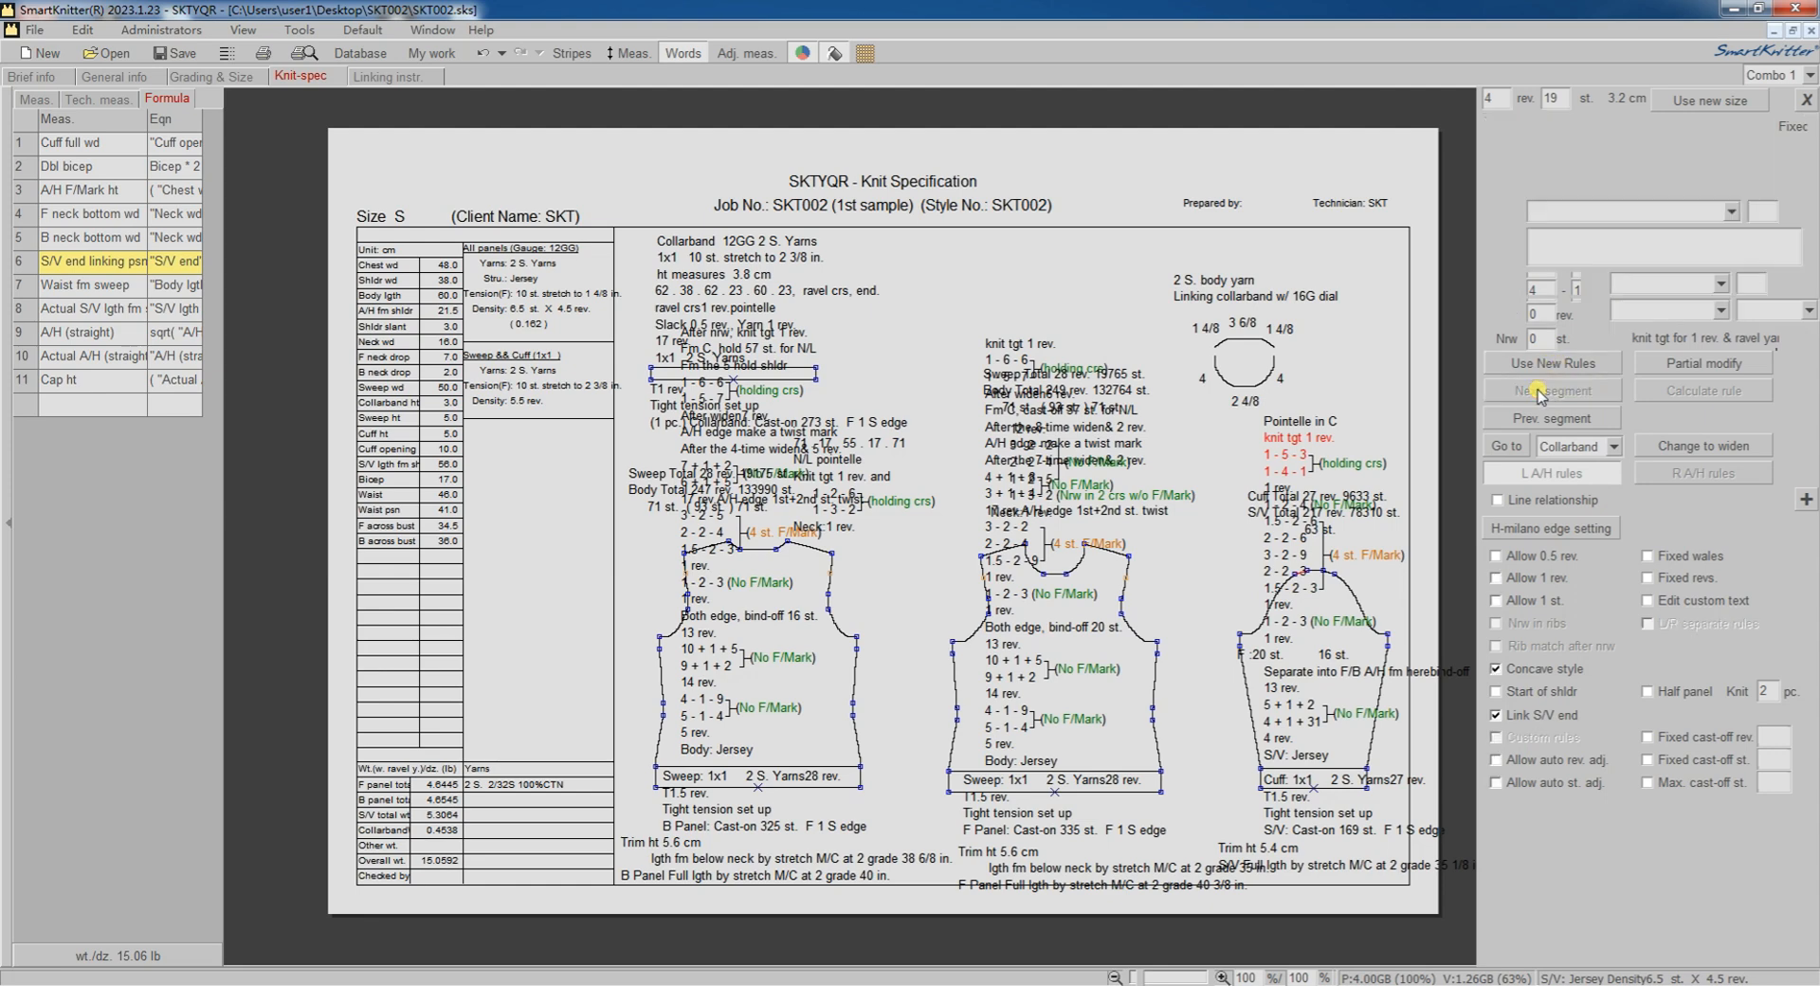
pyautogui.click(1571, 365)
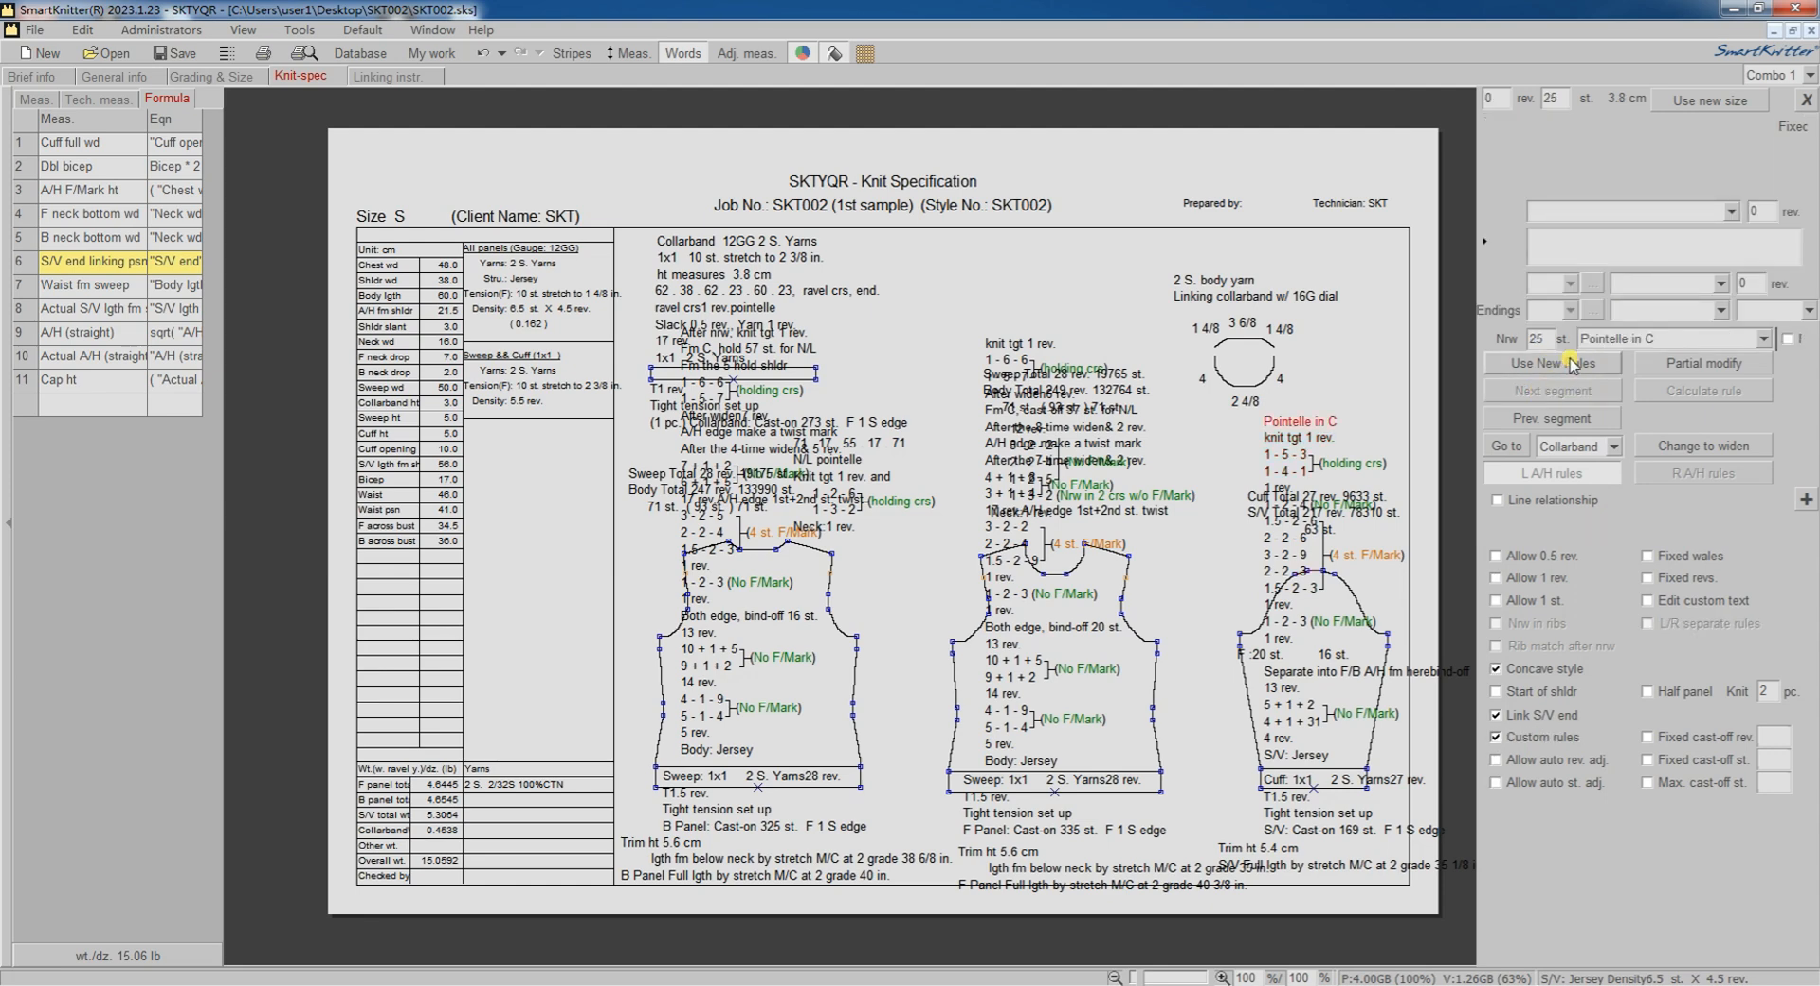
pyautogui.click(1806, 99)
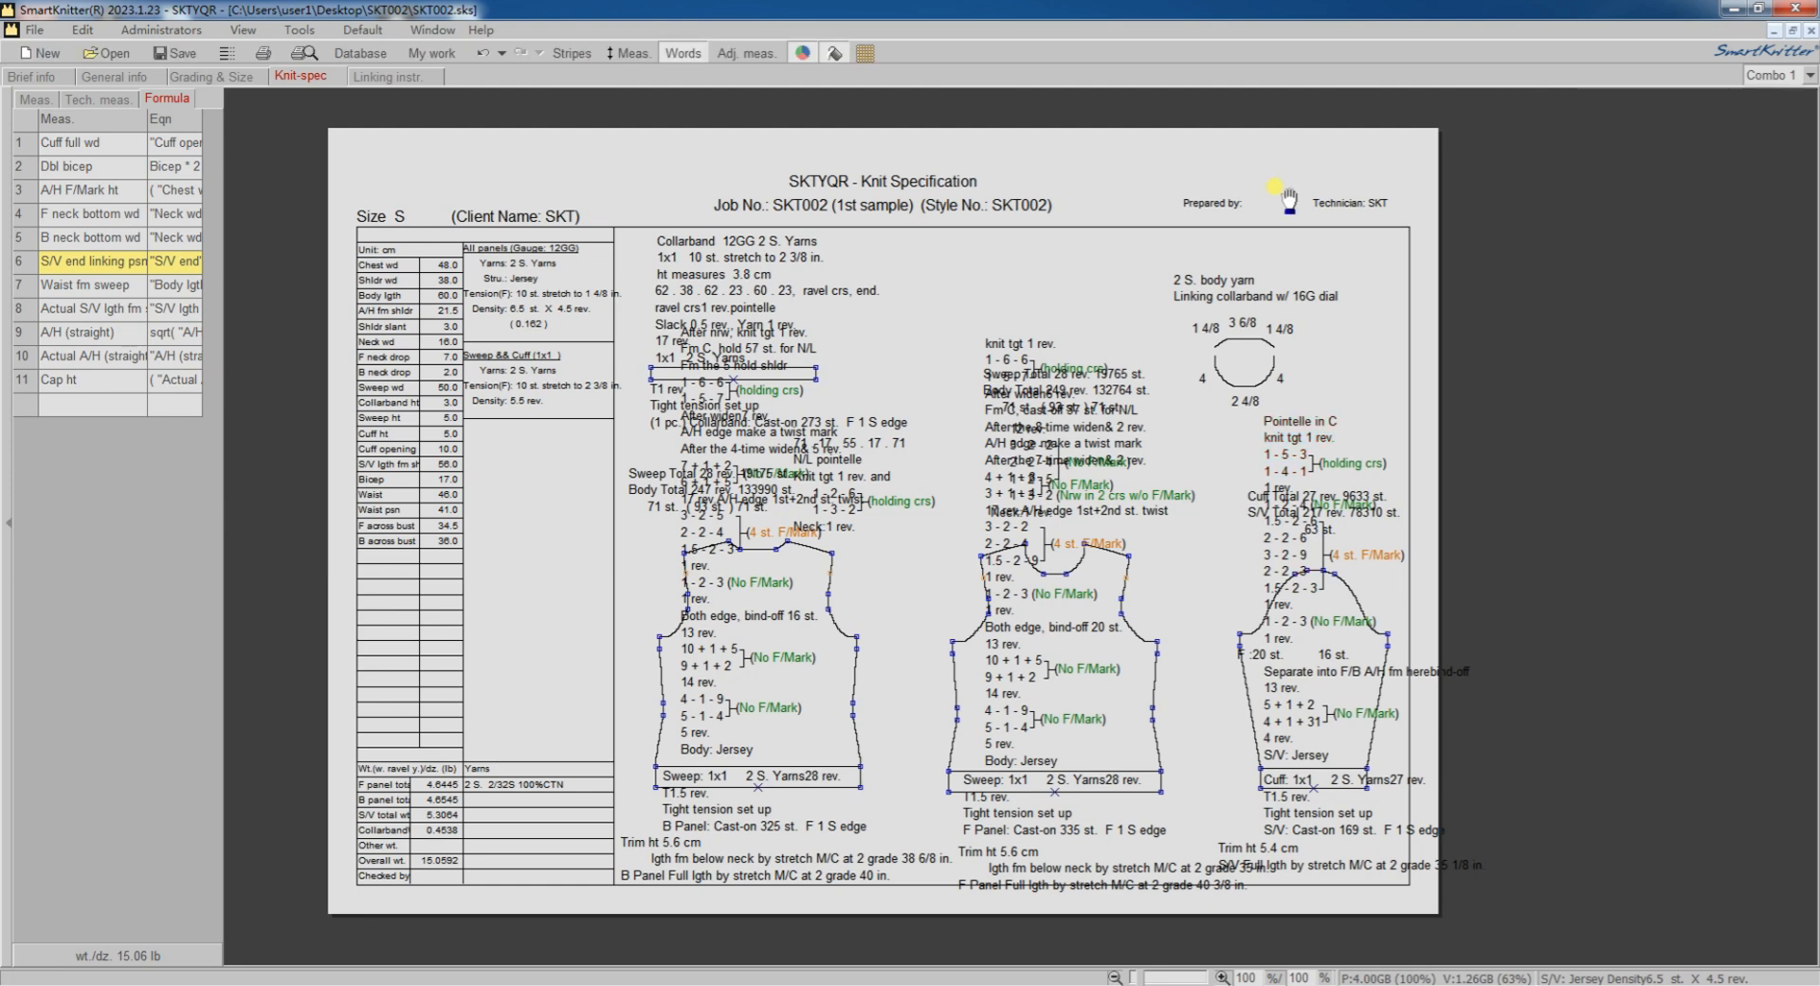
# Step: Check the panels' measurements and adjustment table, return to the written rules and save the file
pyautogui.click(683, 53)
pyautogui.click(744, 54)
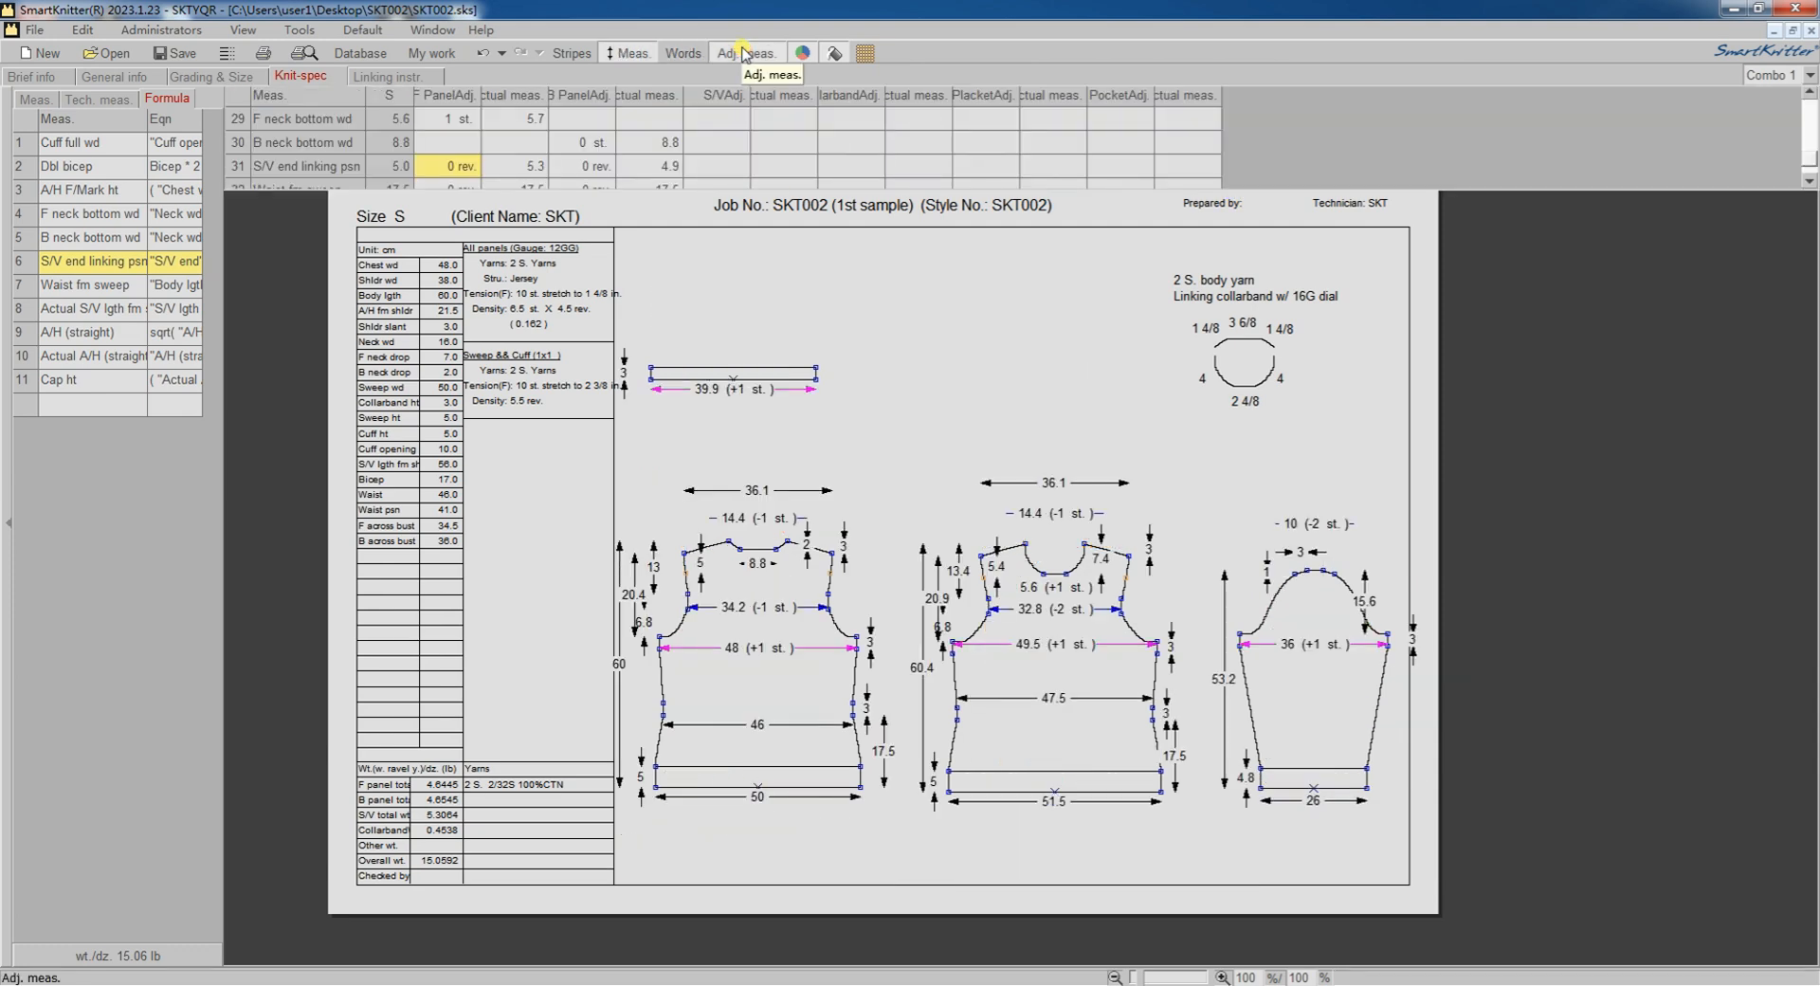
pyautogui.click(745, 54)
pyautogui.click(683, 54)
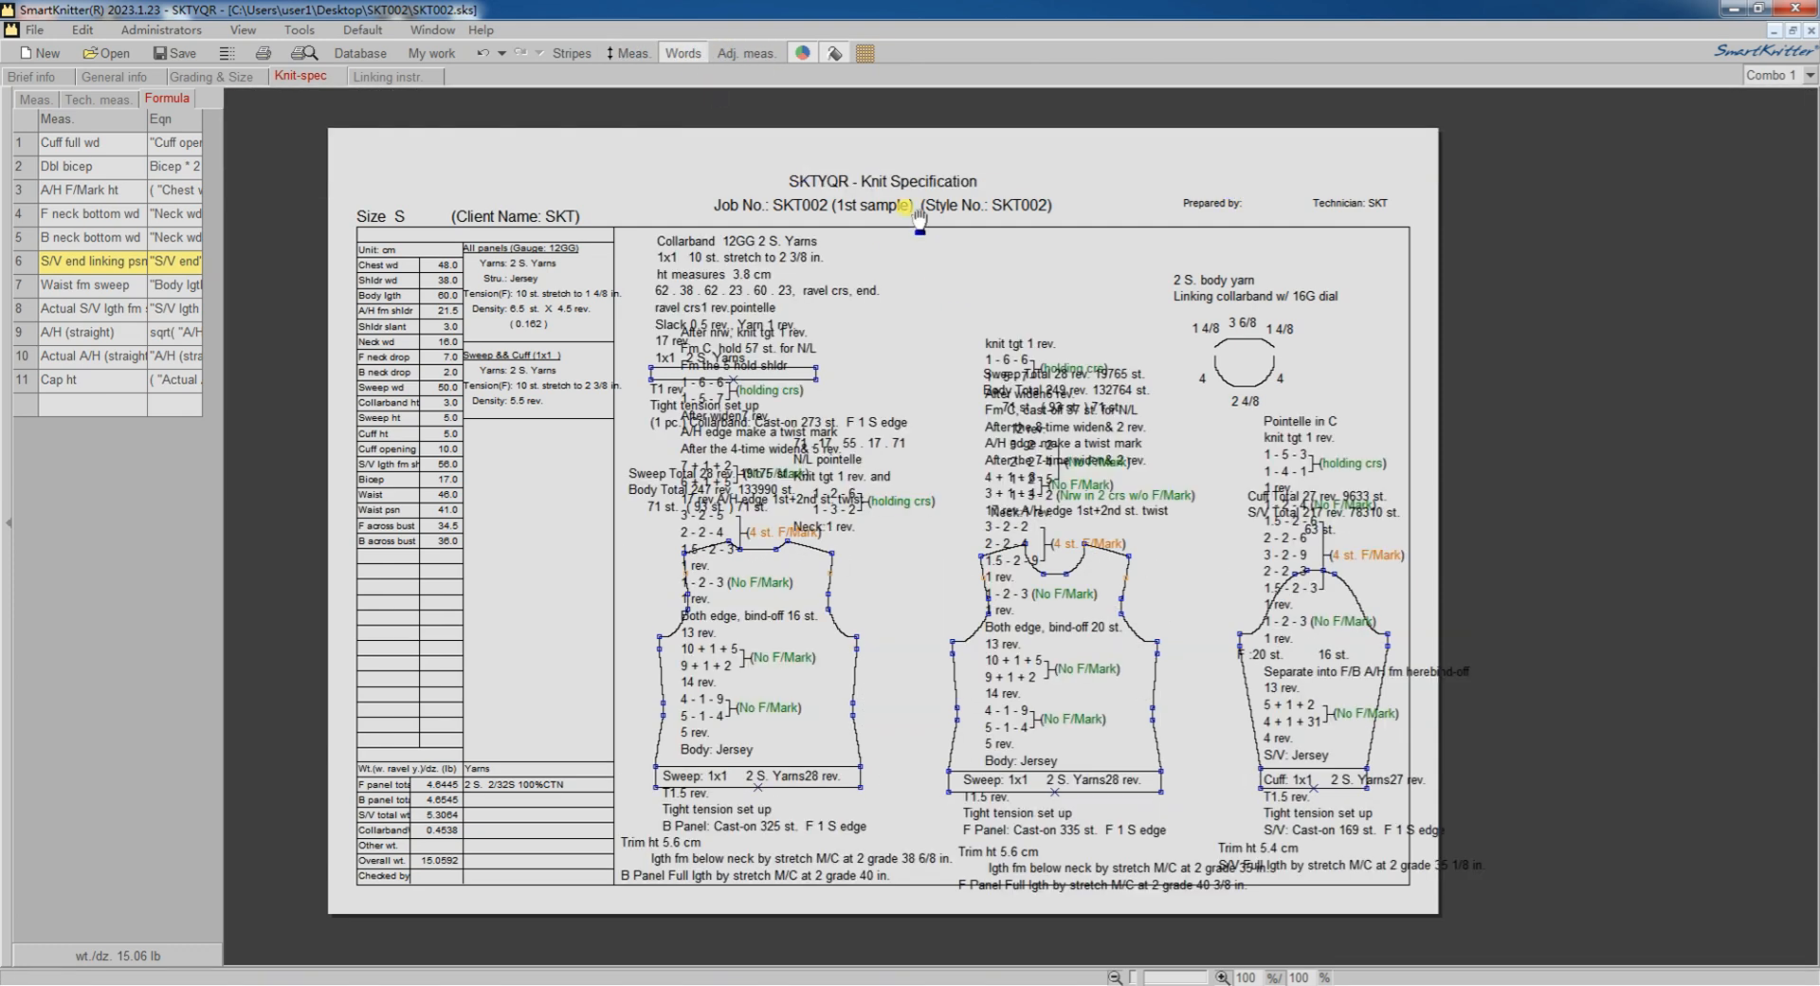
pyautogui.click(172, 54)
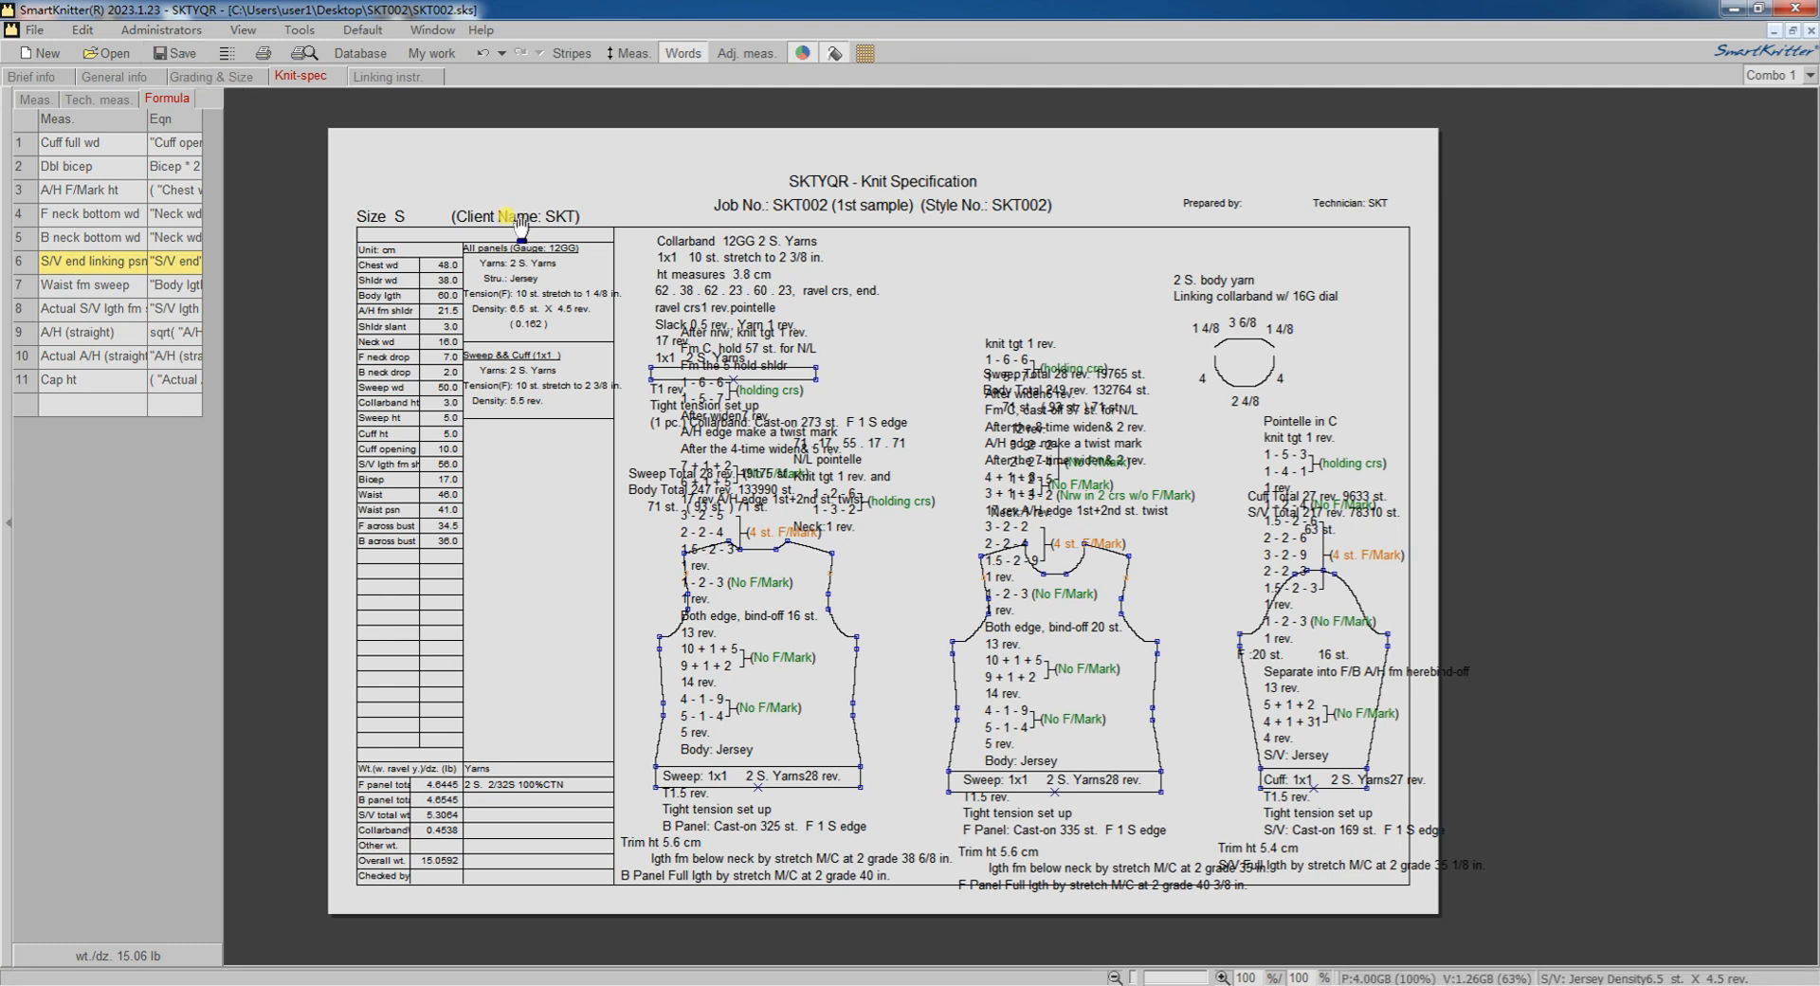
# Step: Show the user-defined st.+rev. inspection info and replace the back panel's lower armhole count with vertical revs. from underarm to sleeve linking point
pyautogui.click(246, 31)
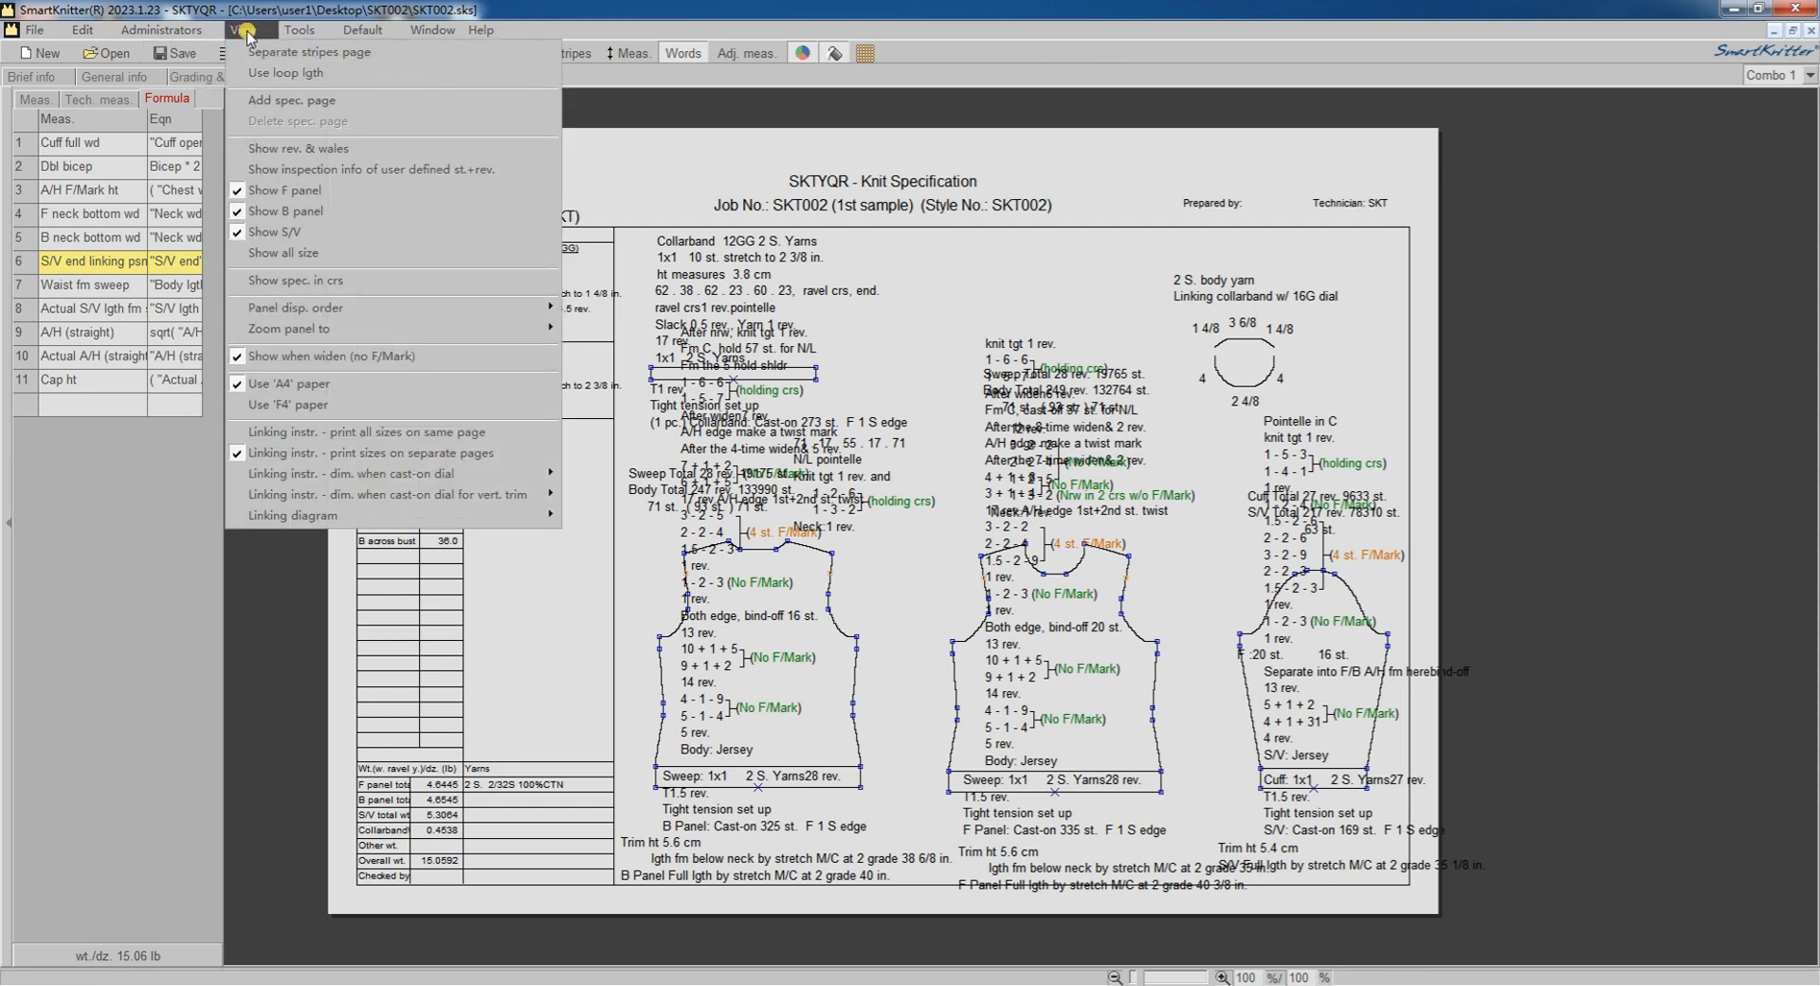
pyautogui.click(460, 172)
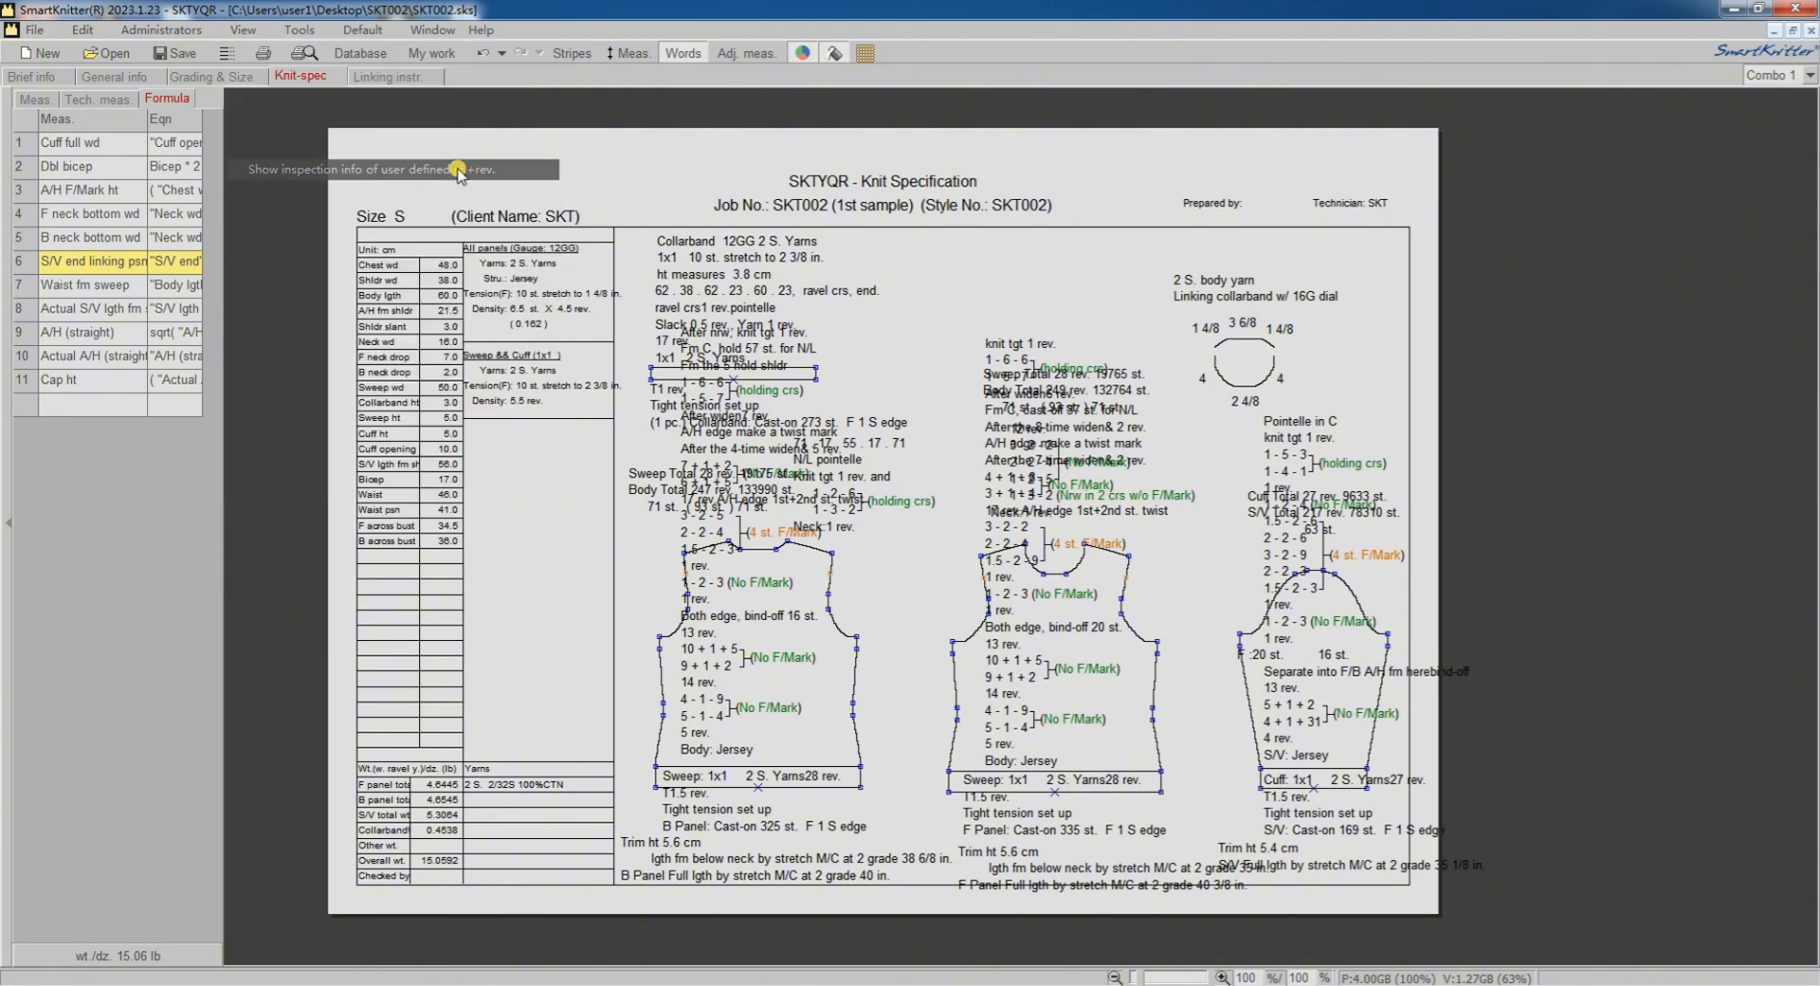
pyautogui.rightClick(660, 614)
pyautogui.click(718, 654)
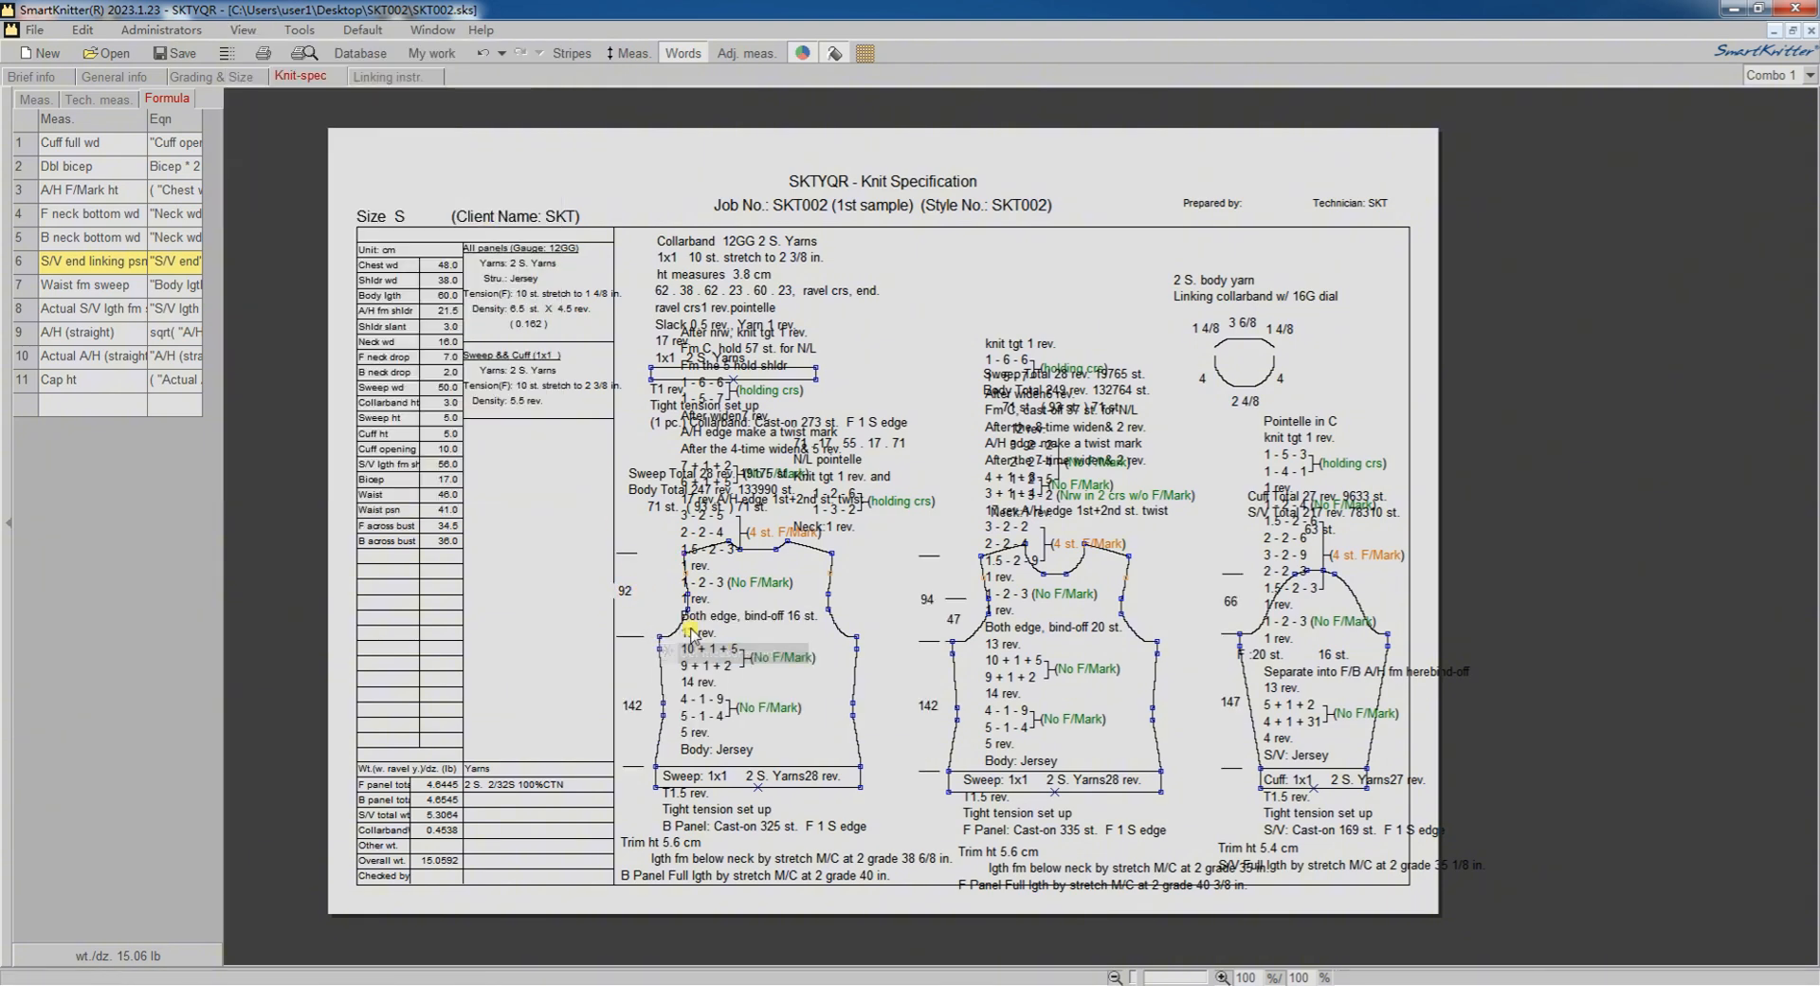
pyautogui.rightClick(660, 637)
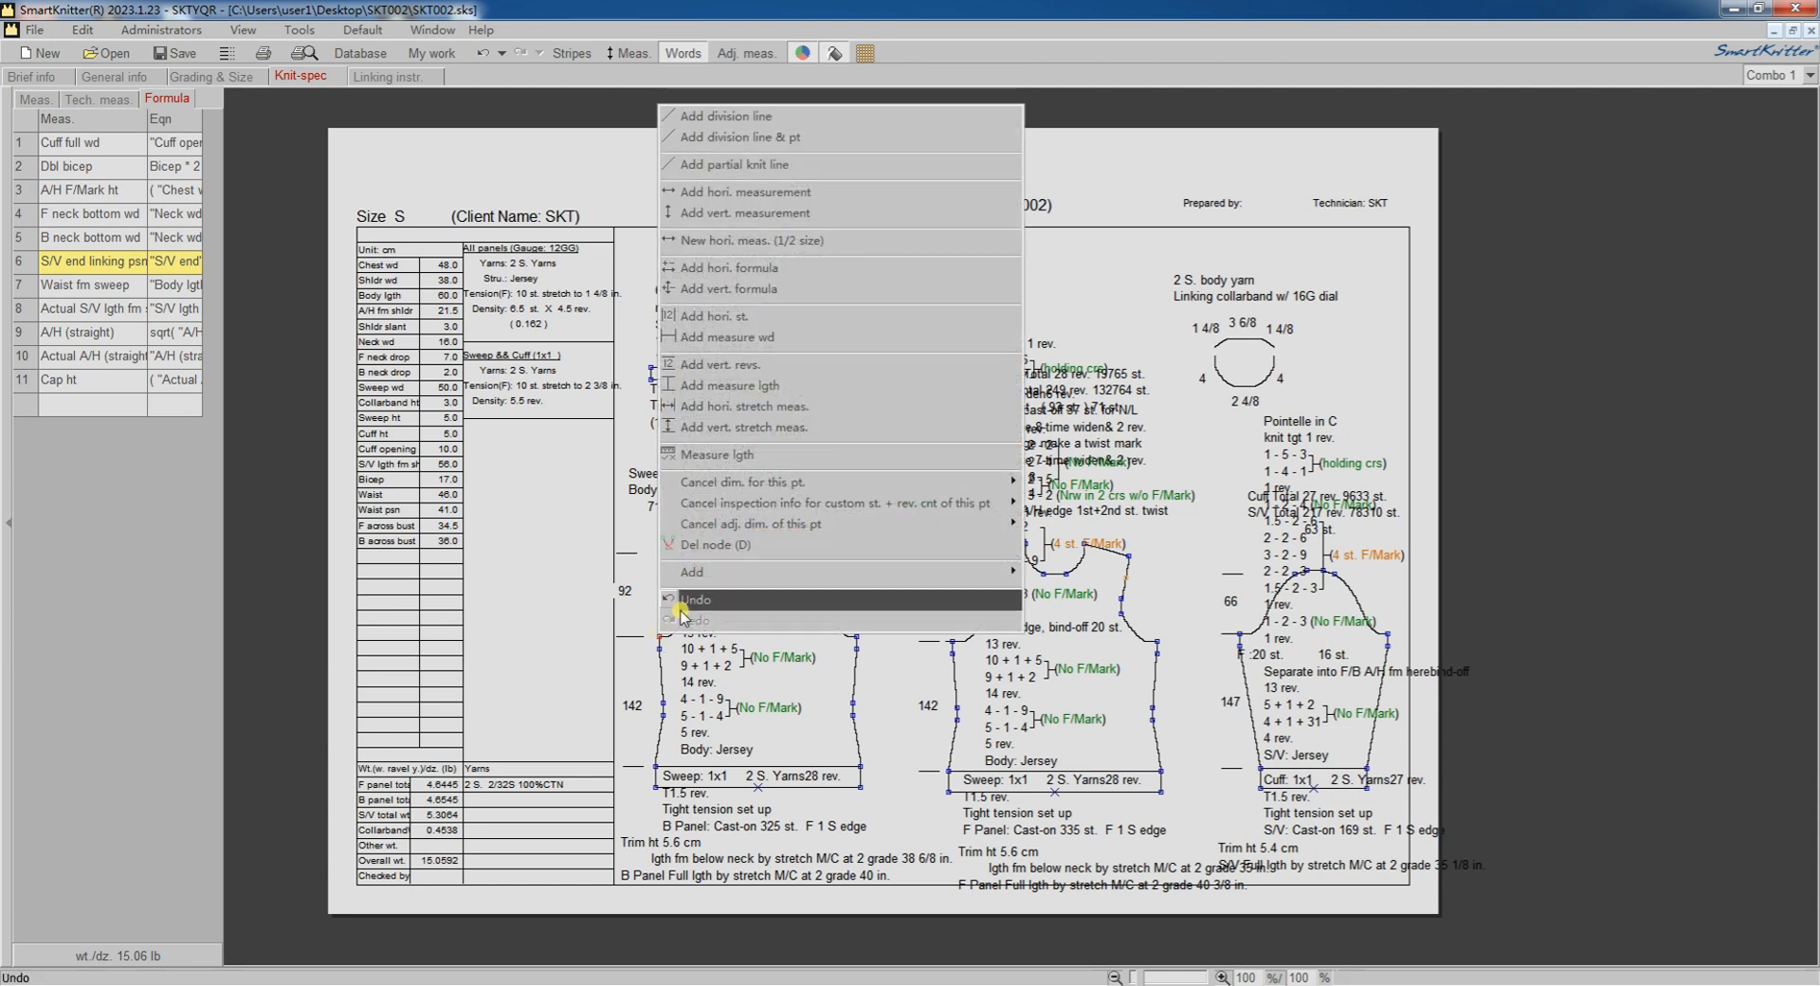
pyautogui.click(722, 364)
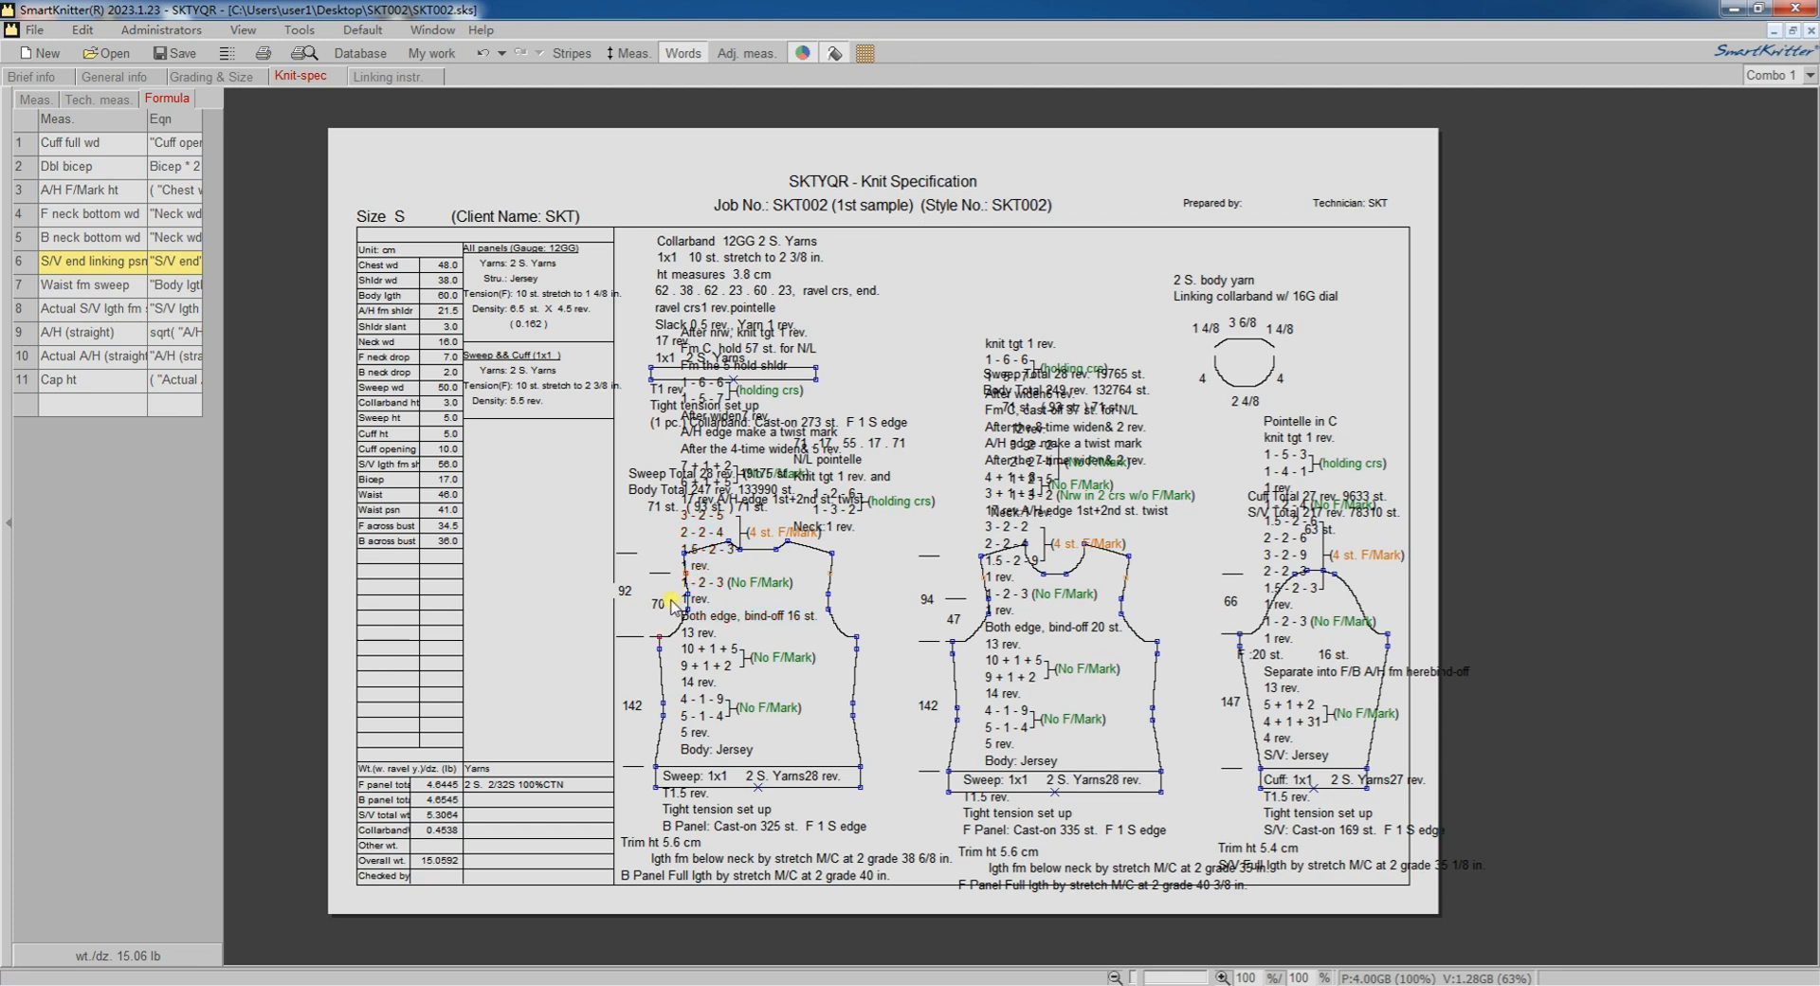
# Step: Replace the front panel's lower armhole inspection count with vertical revs. from the underarm up to the sleeve linking point
pyautogui.rightClick(951, 622)
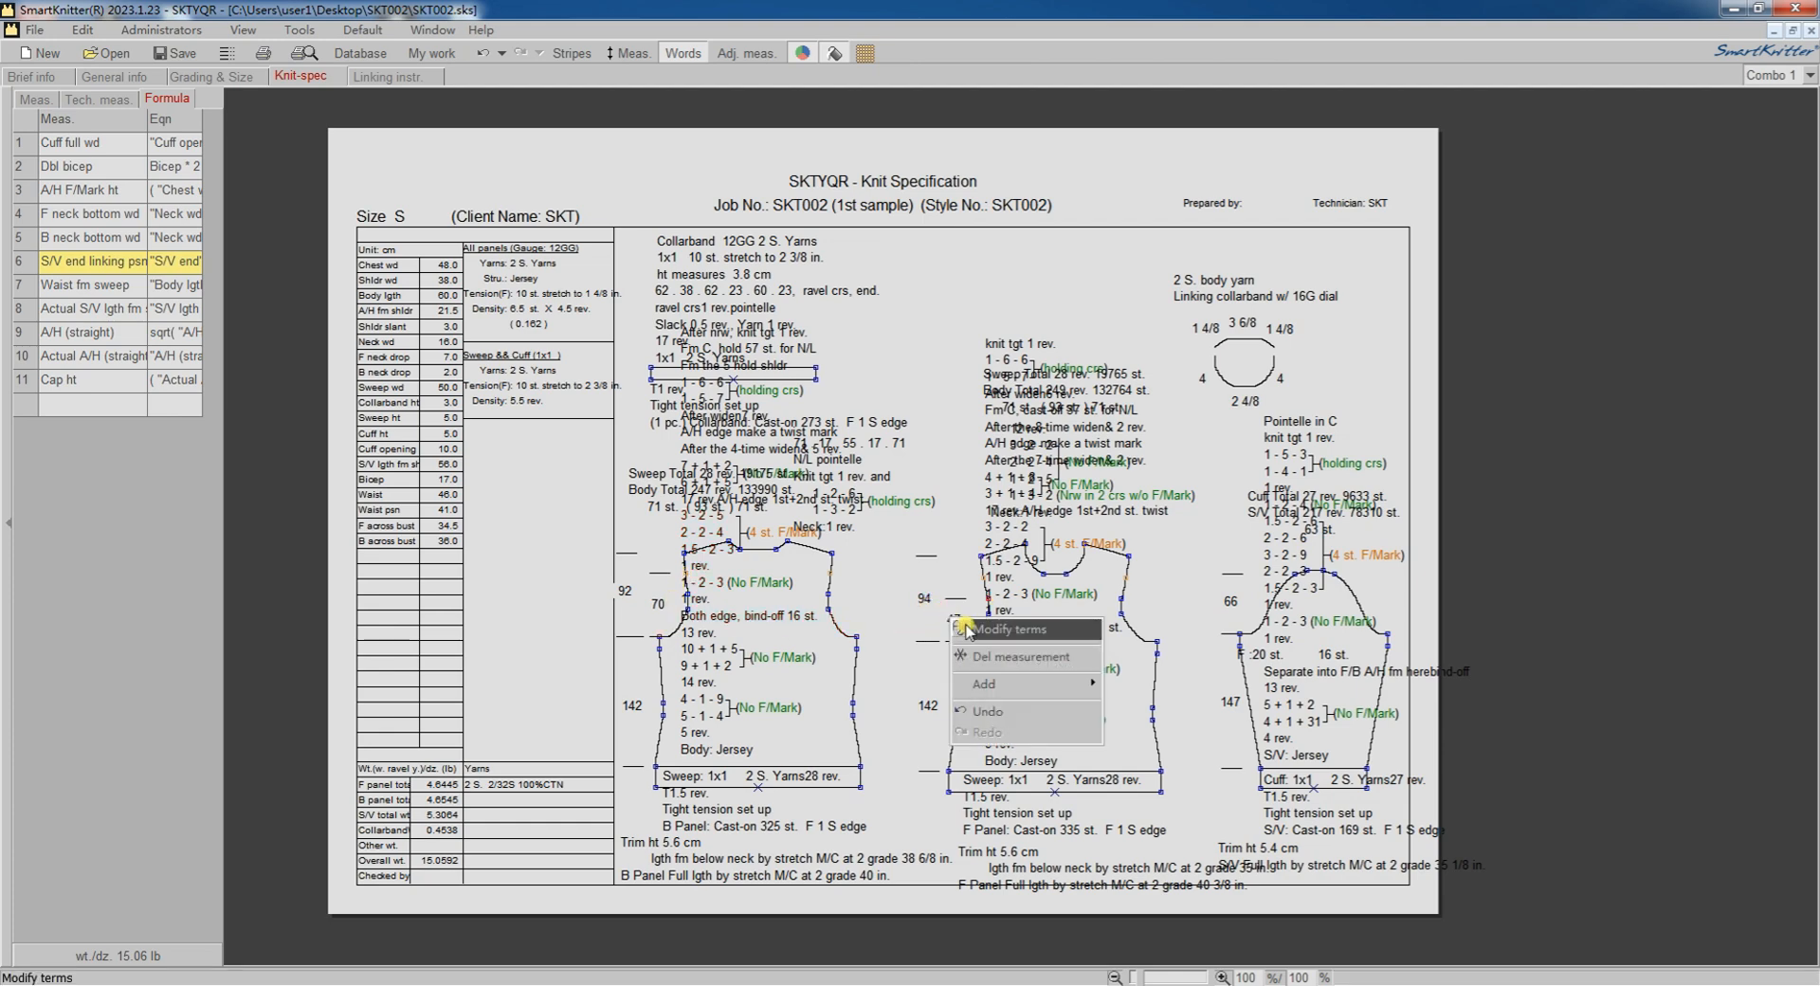
pyautogui.click(1008, 656)
pyautogui.rightClick(953, 640)
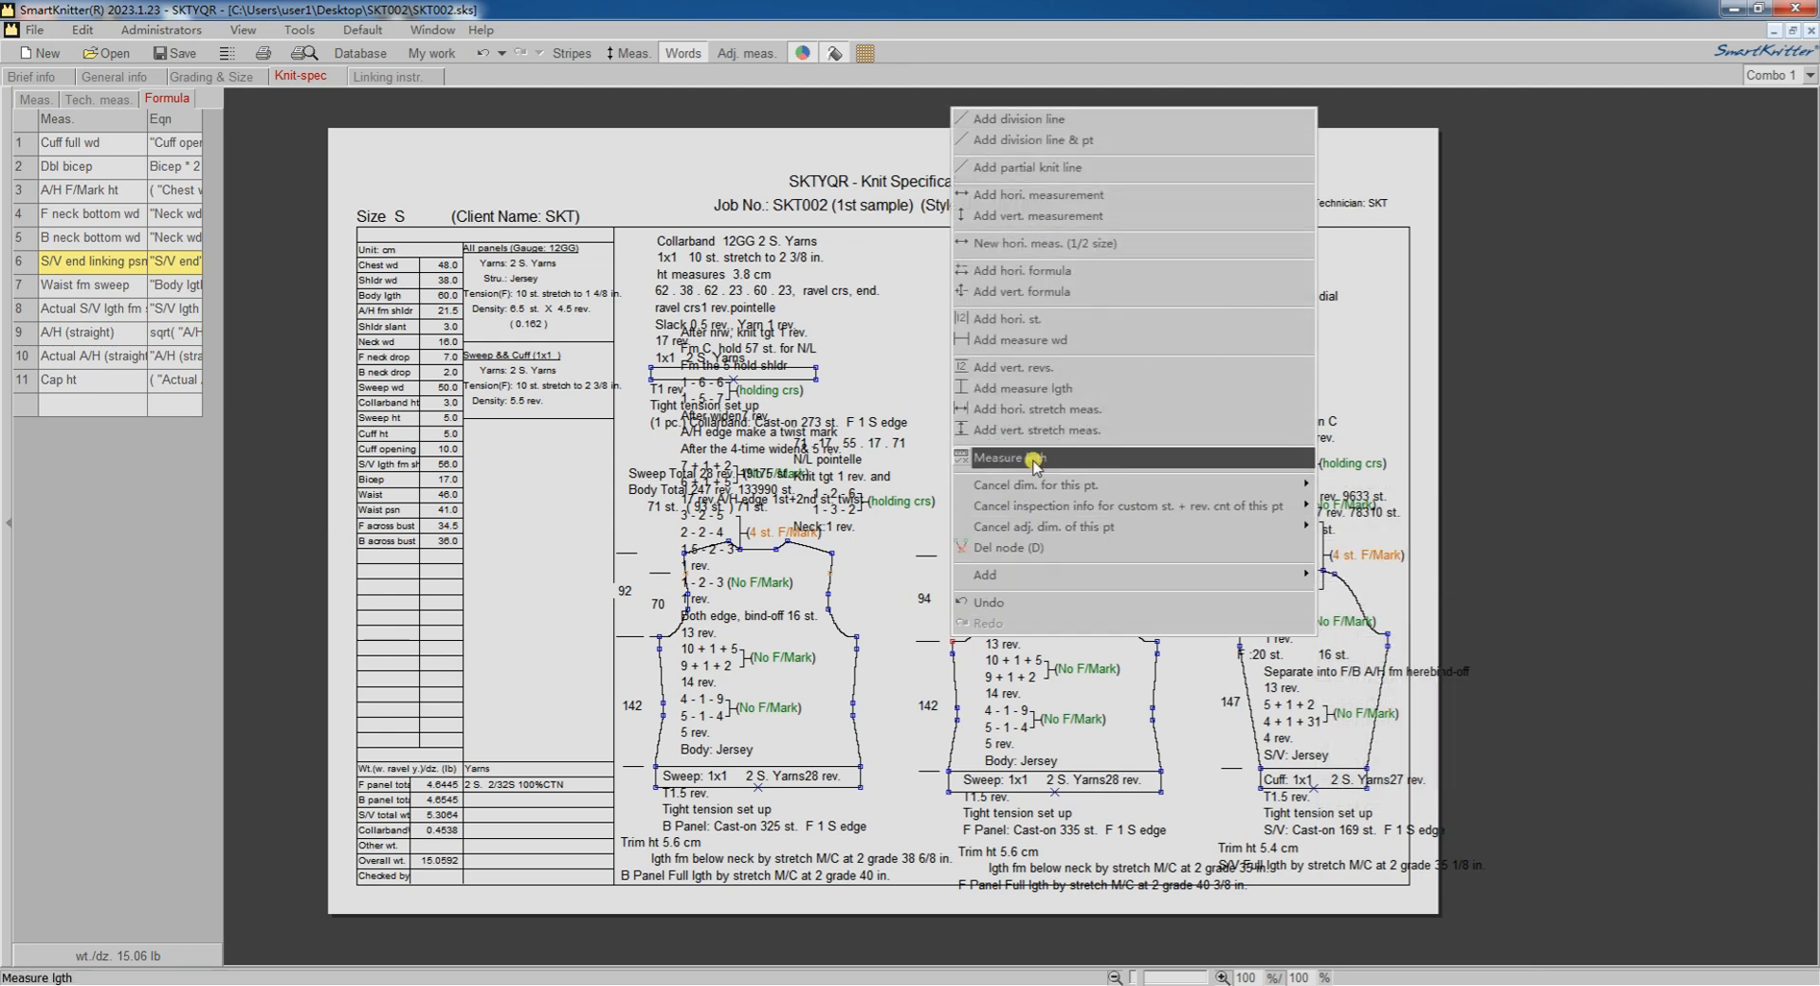
pyautogui.click(1030, 369)
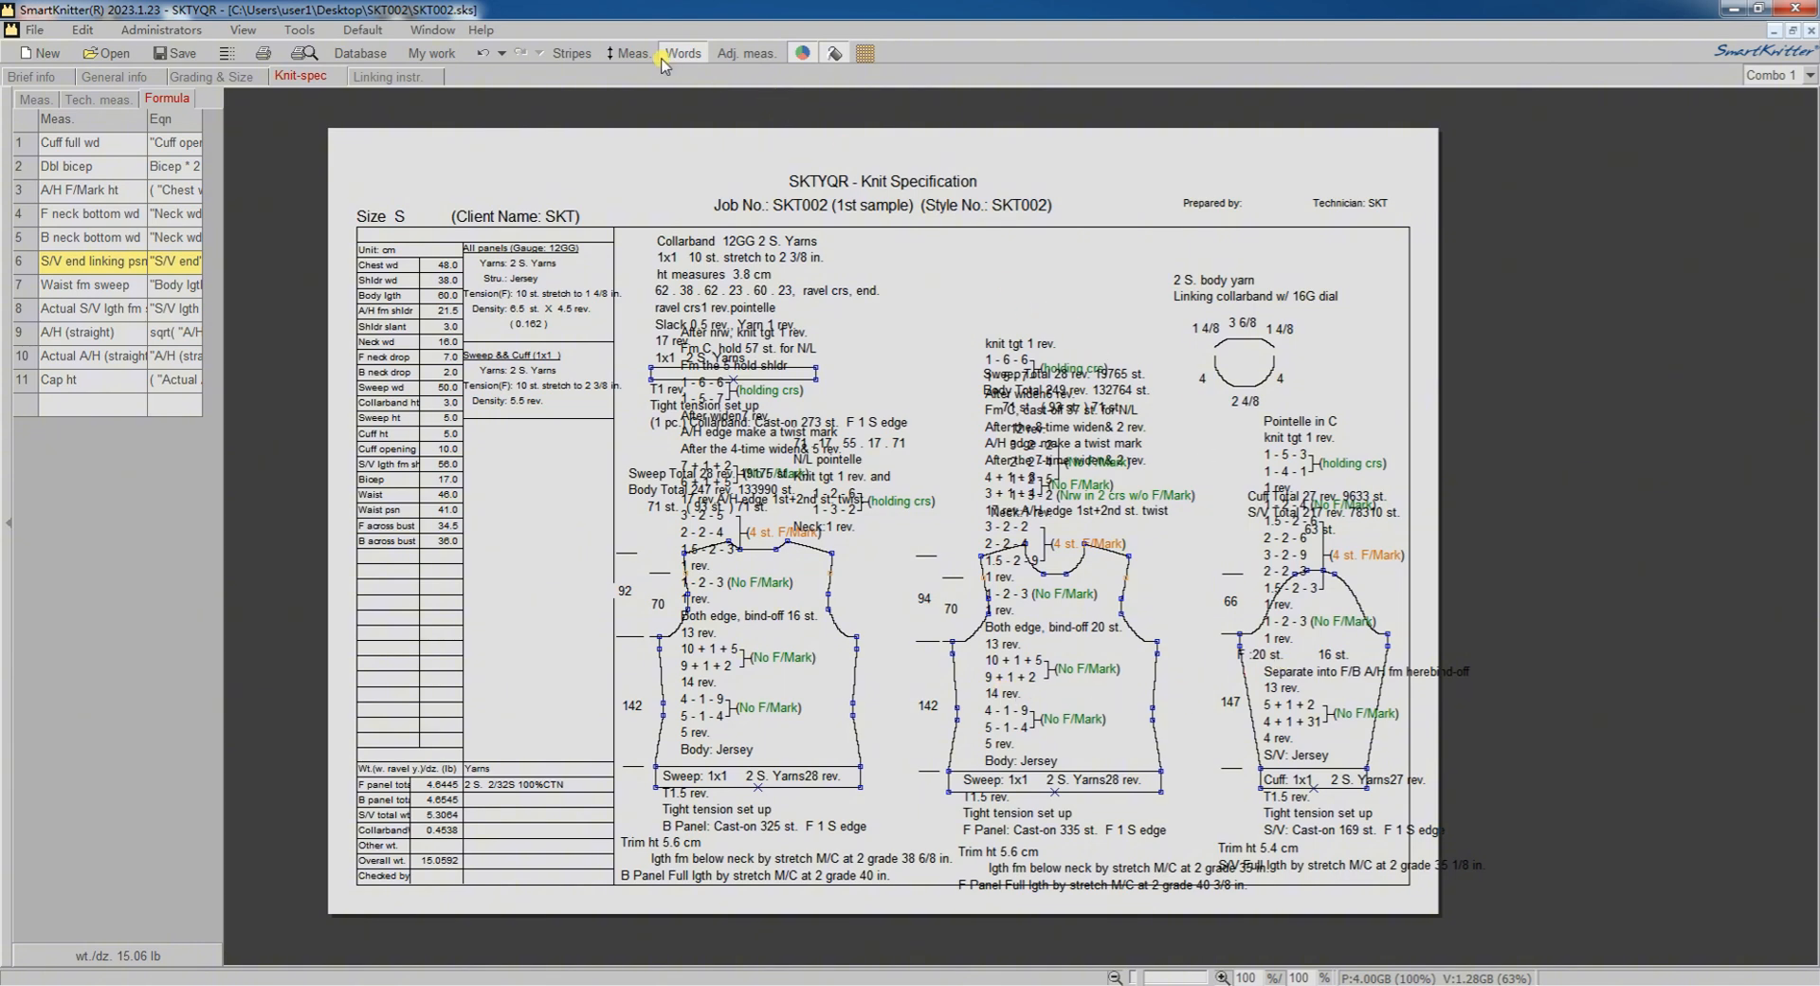
# Step: Inspect the collarband's trim link segments and their front and back panel stitch counts
pyautogui.click(628, 54)
pyautogui.rightClick(731, 369)
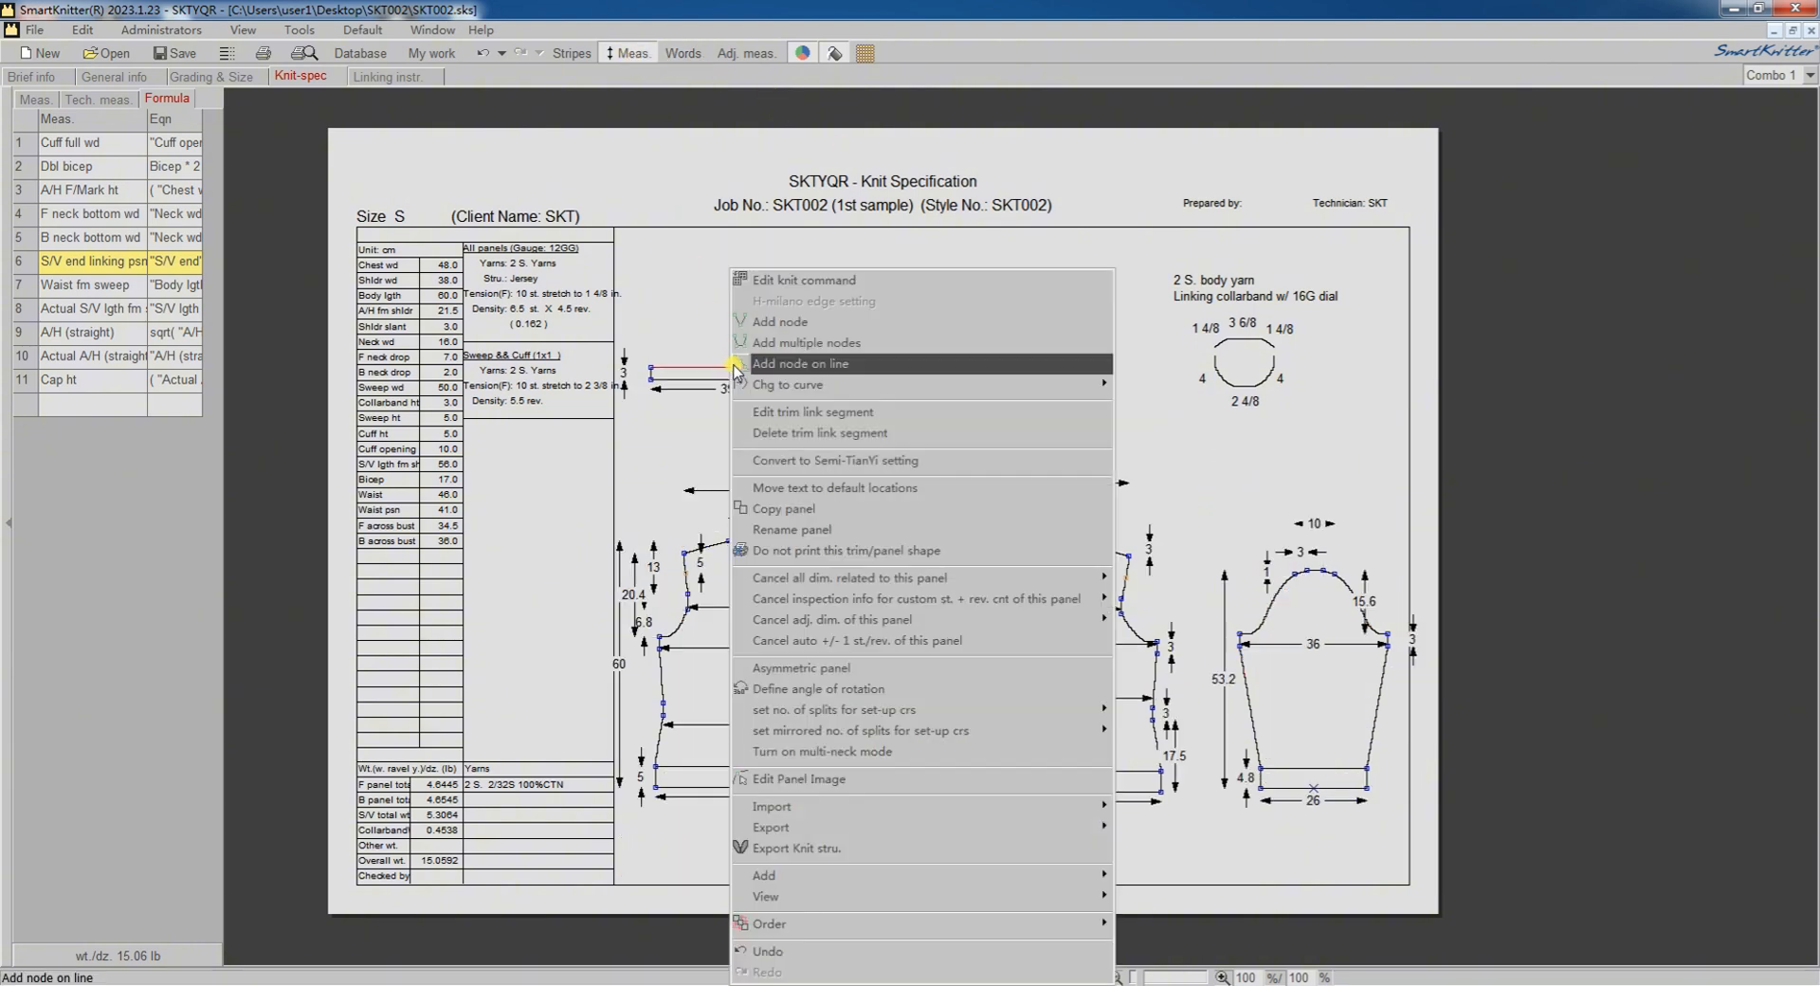
pyautogui.click(812, 406)
pyautogui.moveTo(361, 9); pyautogui.dragTo(1252, 274)
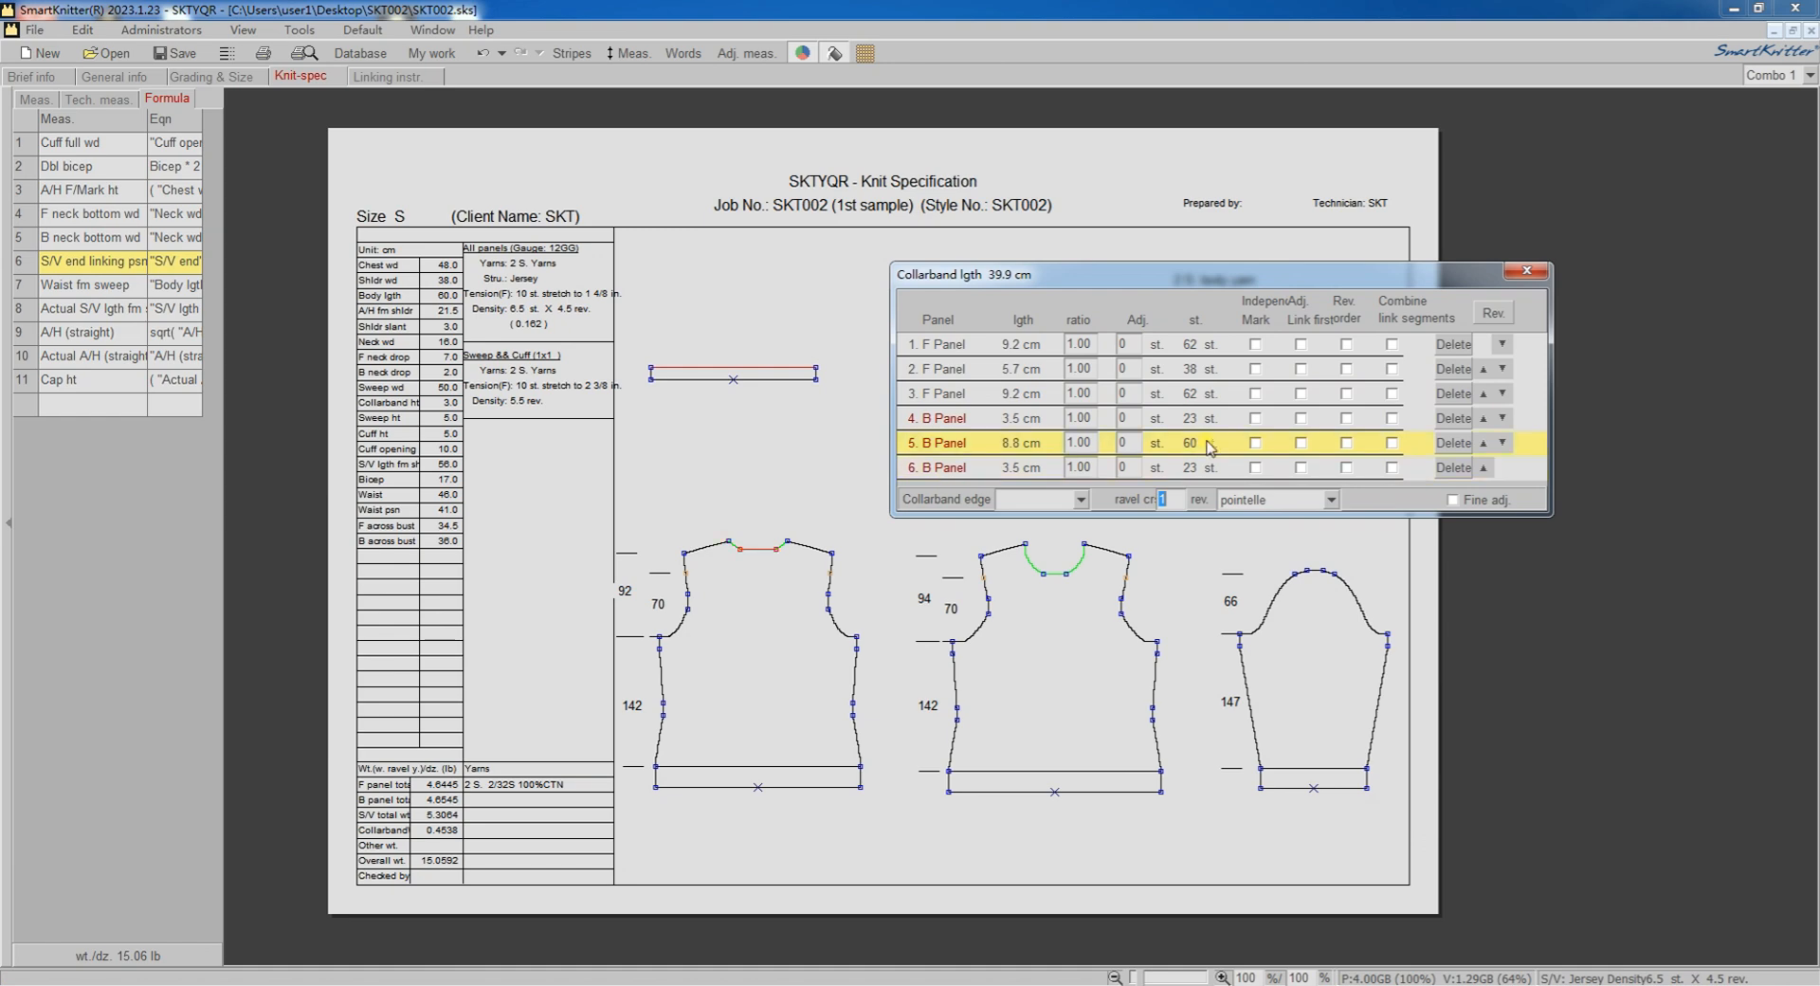
pyautogui.click(1526, 271)
# Step: Review the collarband's knitting rules from its straight 17 rev. segment through to the ravel courses segment
pyautogui.click(683, 53)
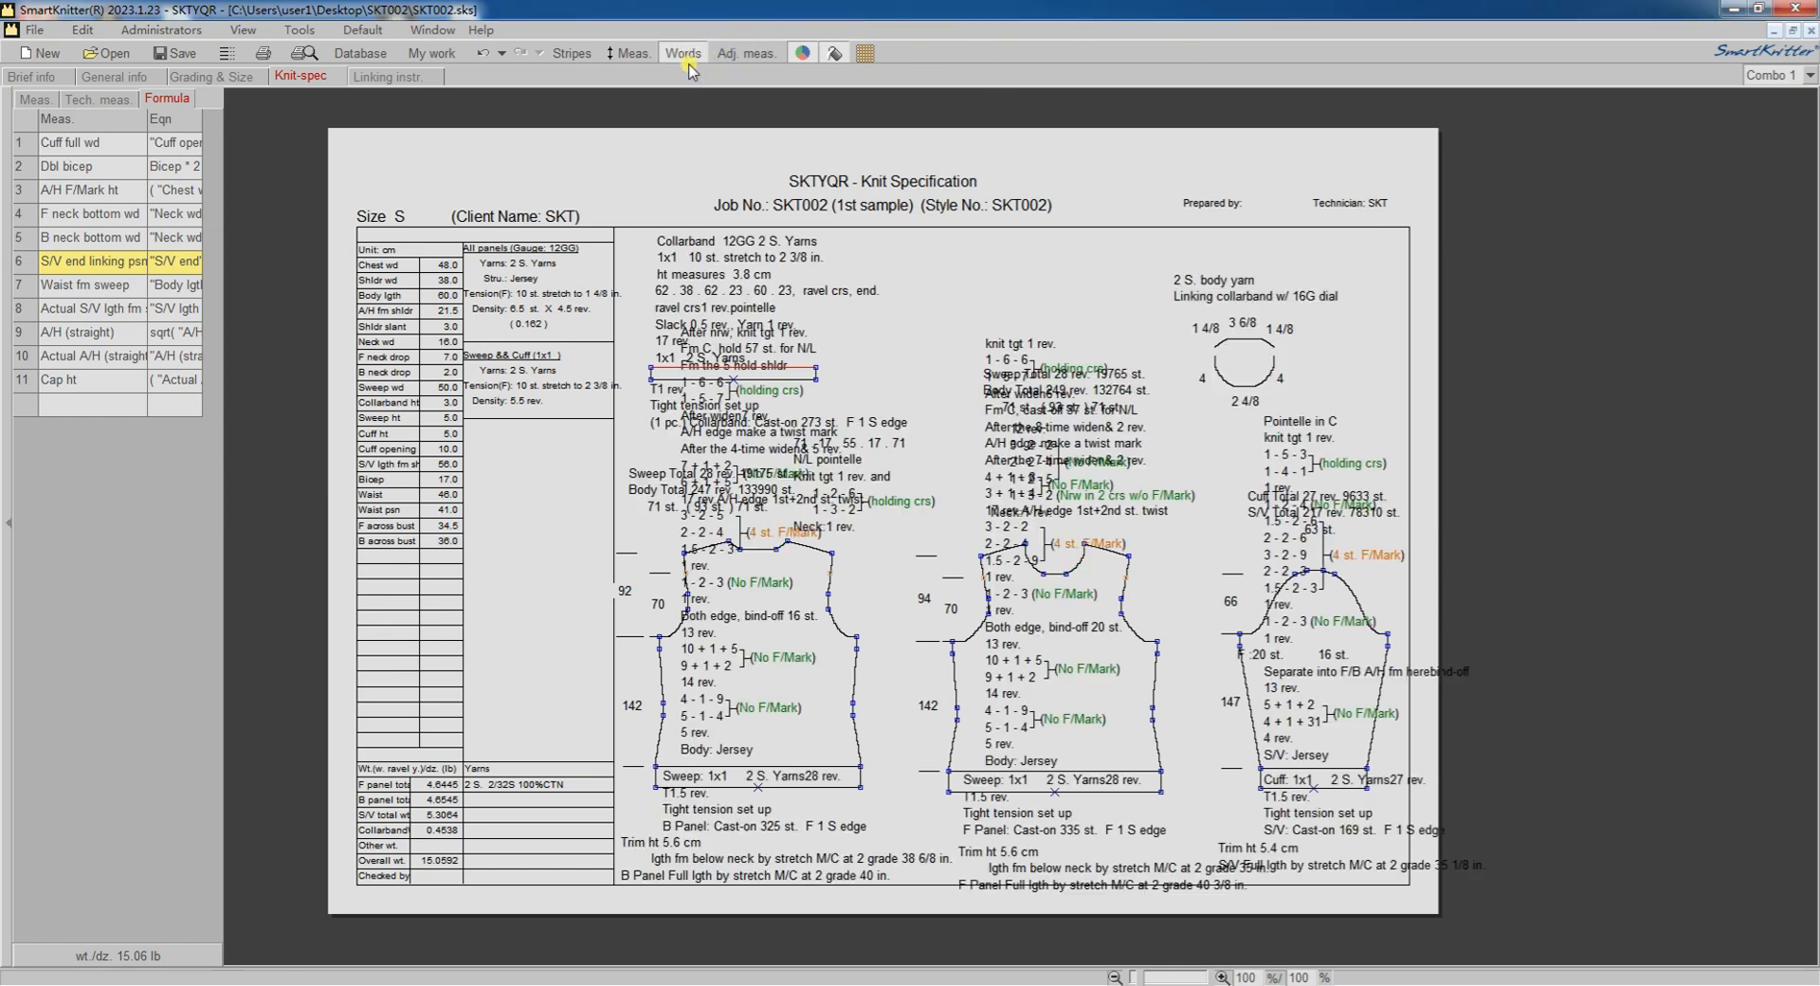
pyautogui.doubleClick(703, 377)
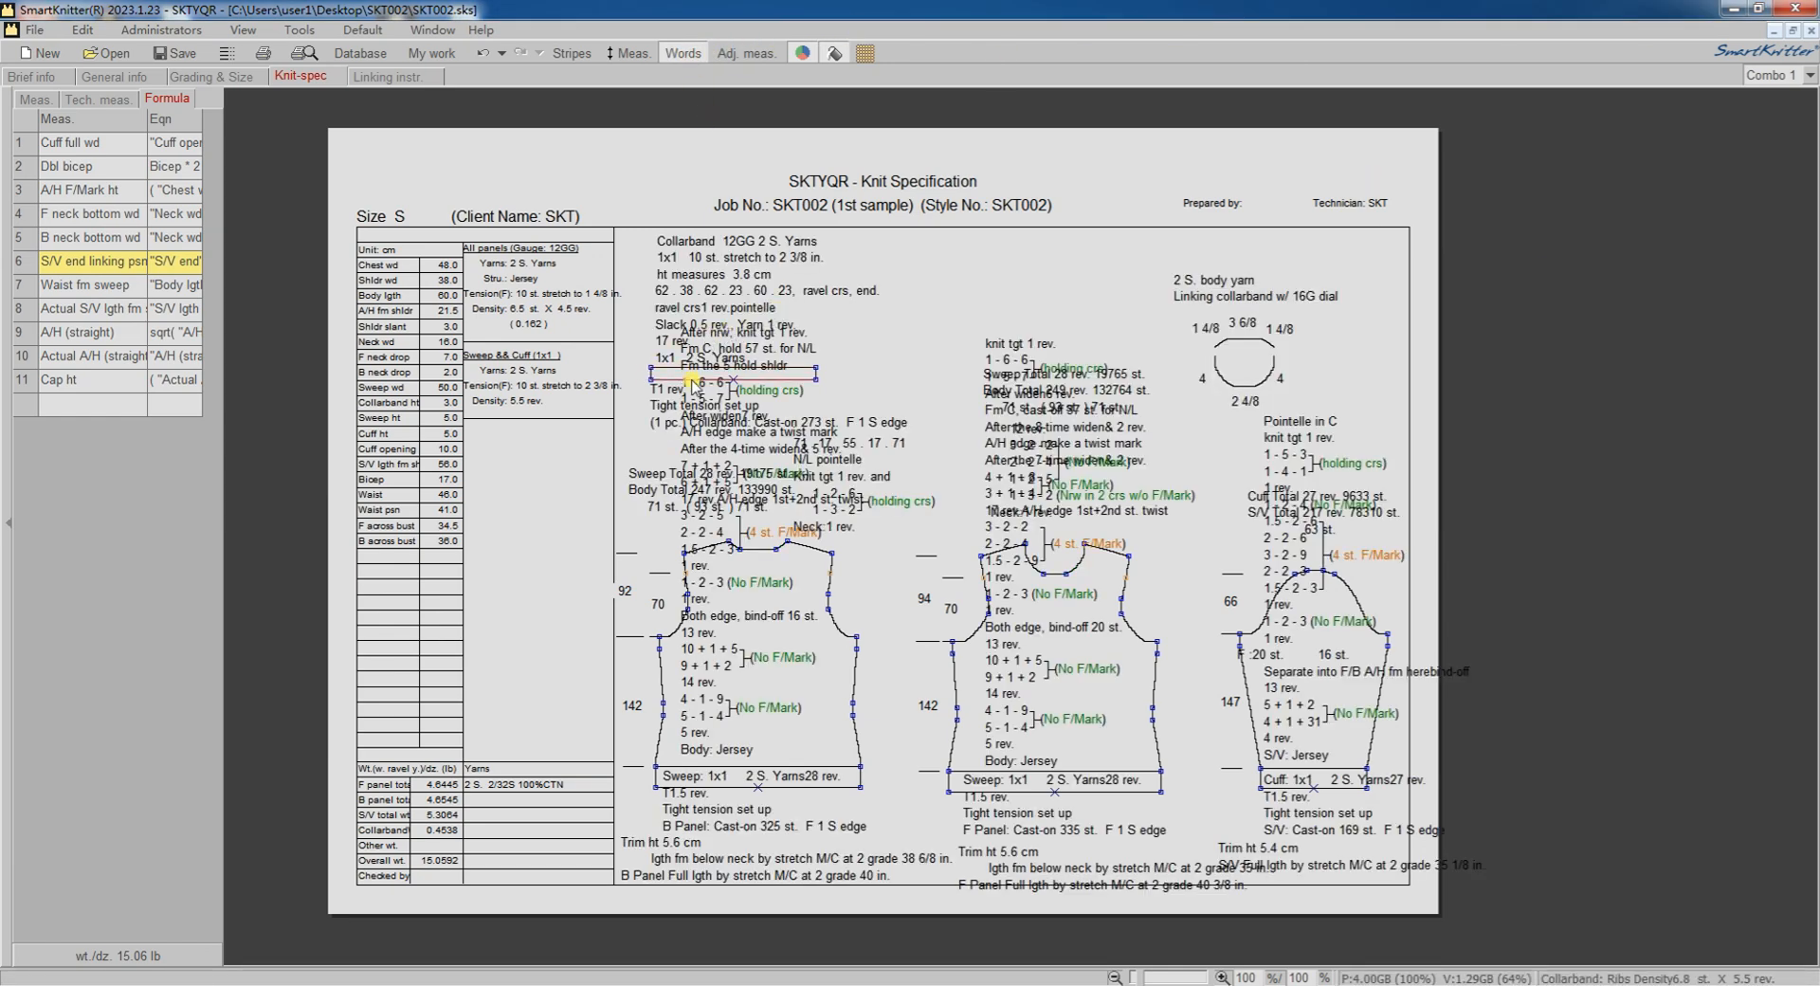
pyautogui.click(1569, 390)
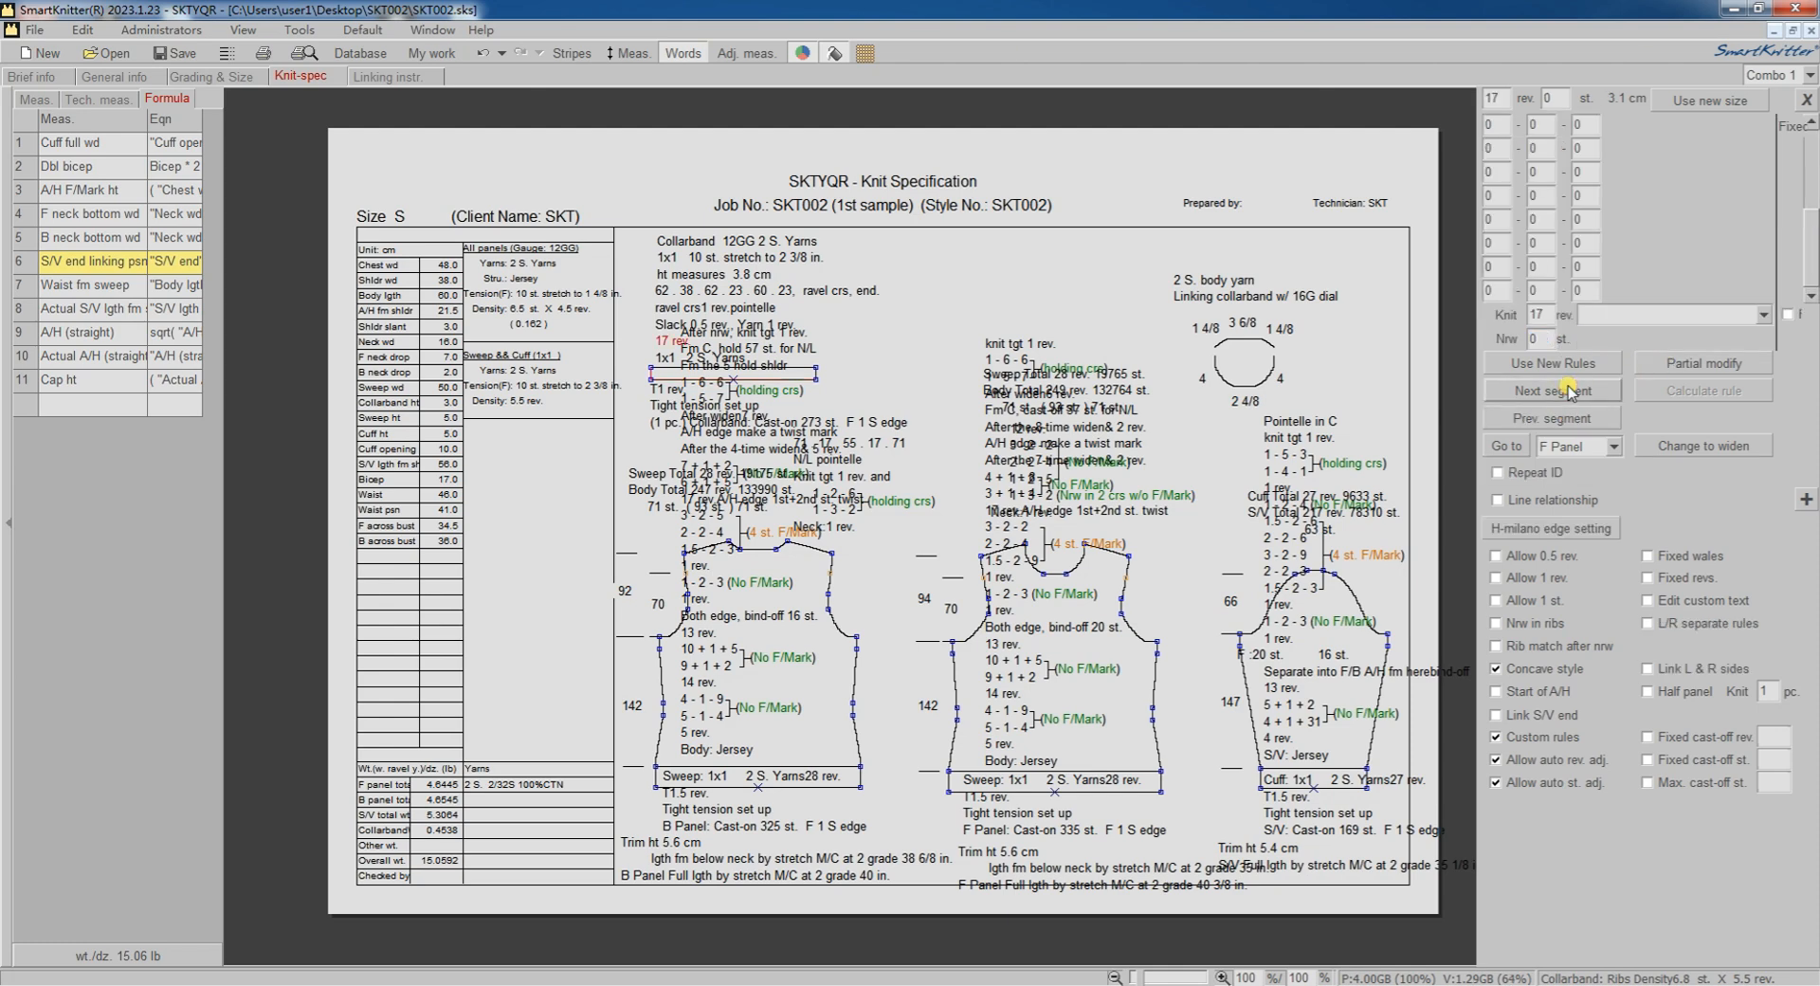
pyautogui.click(1569, 391)
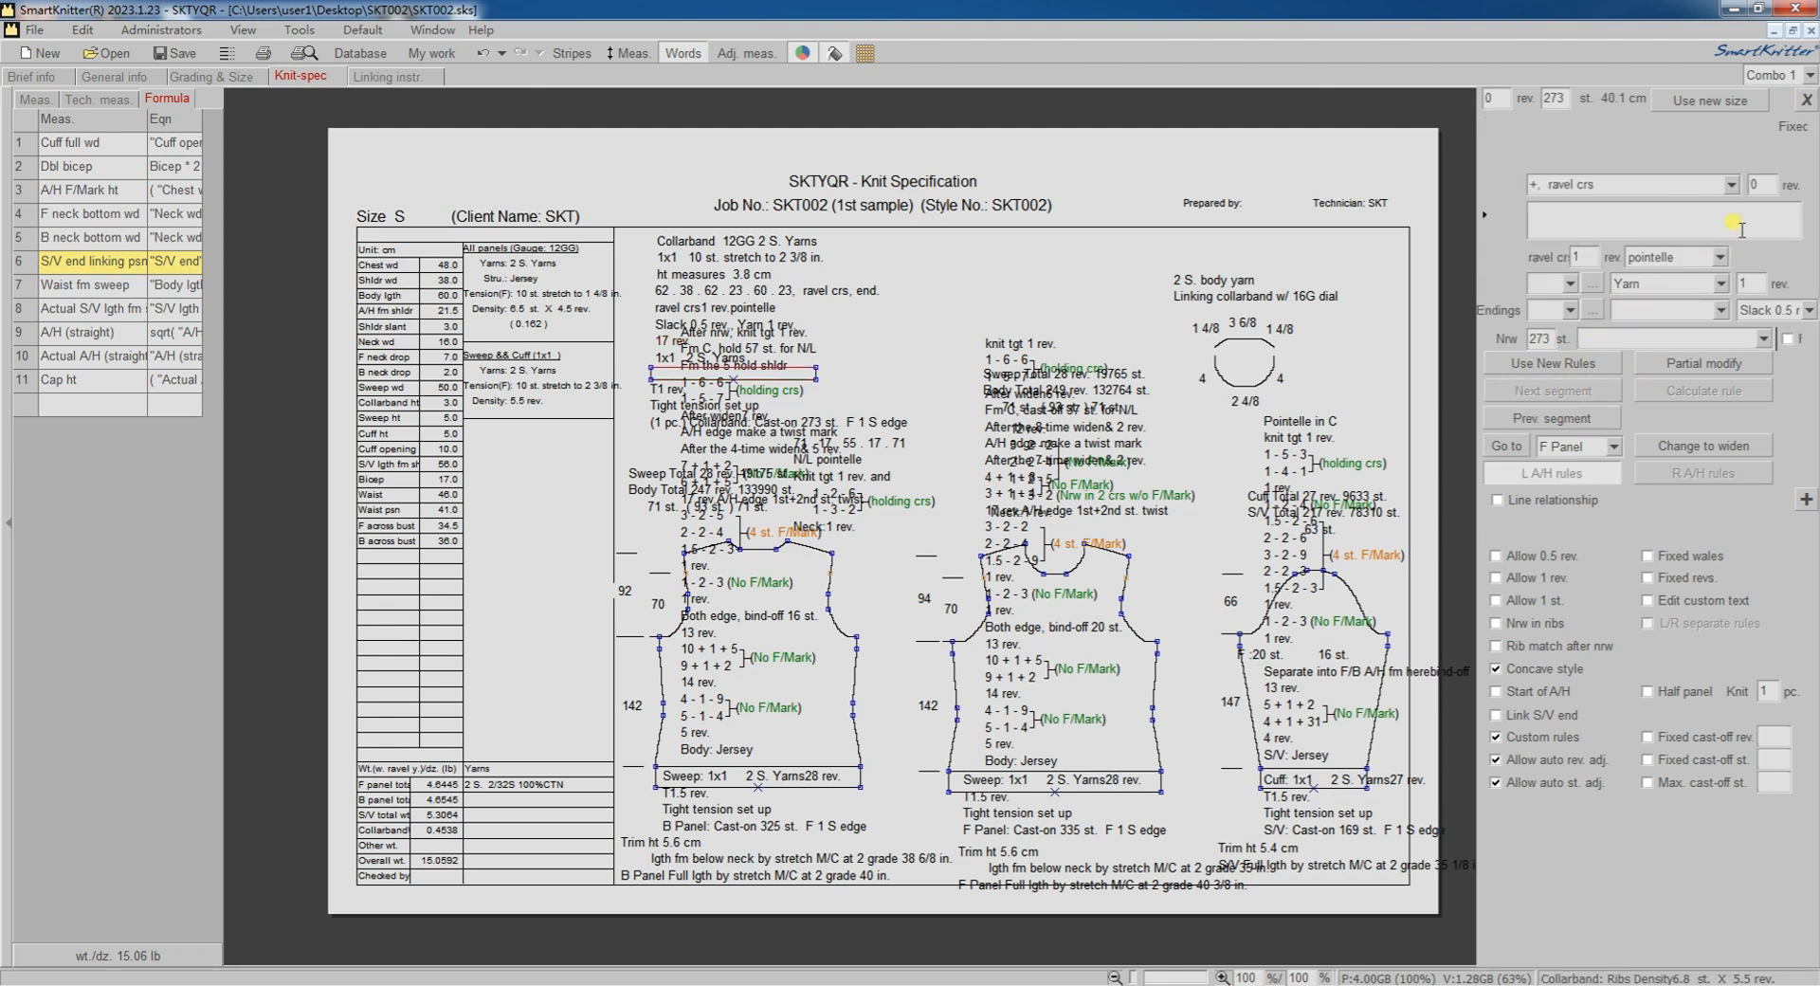
pyautogui.click(1808, 99)
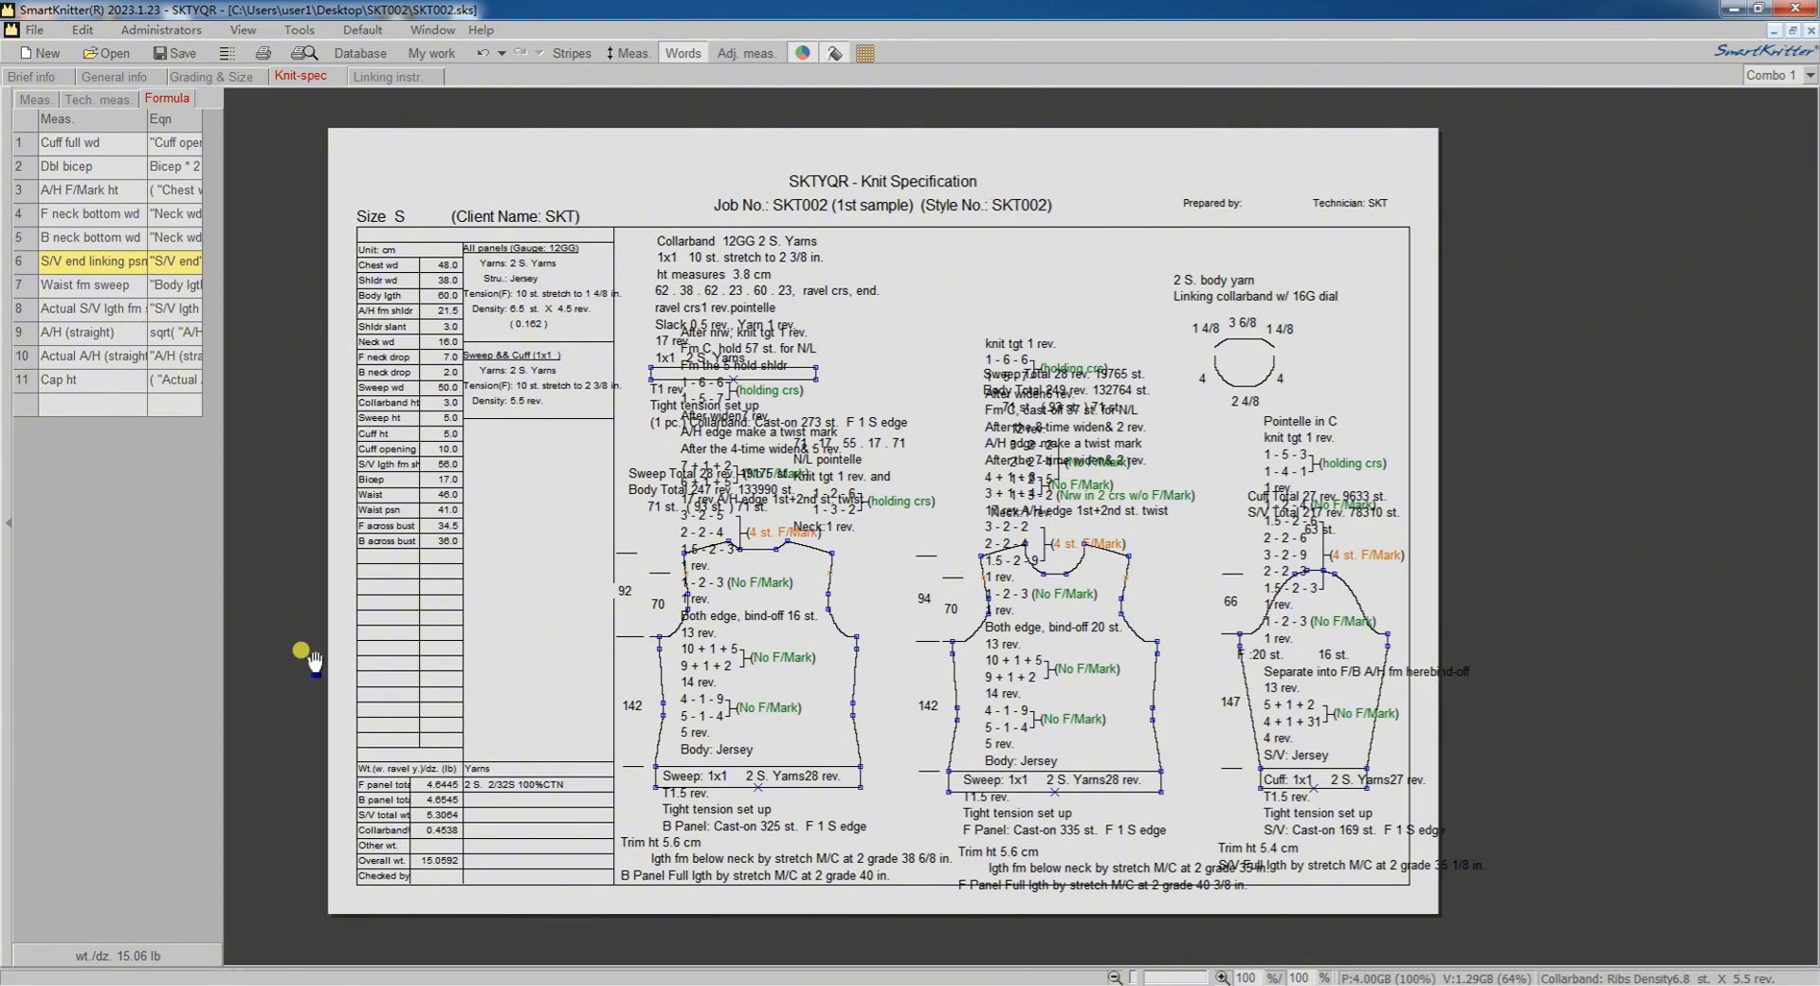
# Step: Check the panel weight breakdown and save the knit specification with its text and panels rearranged
pyautogui.click(127, 956)
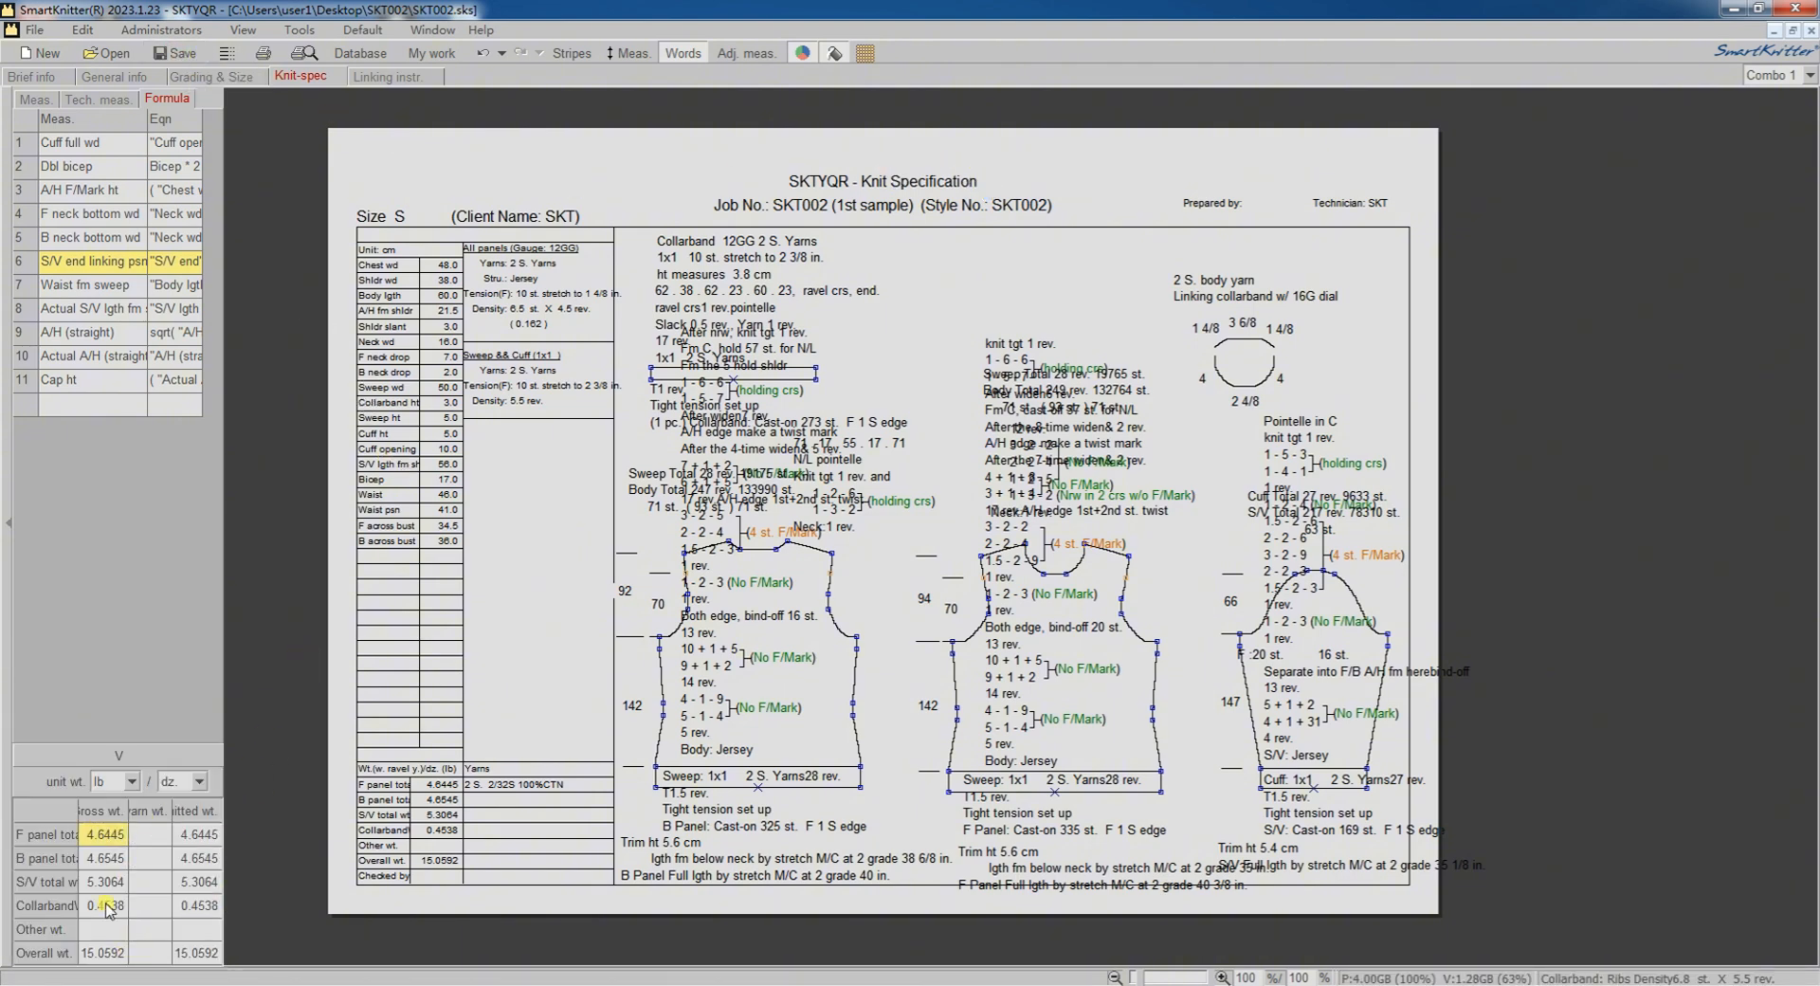
pyautogui.click(119, 756)
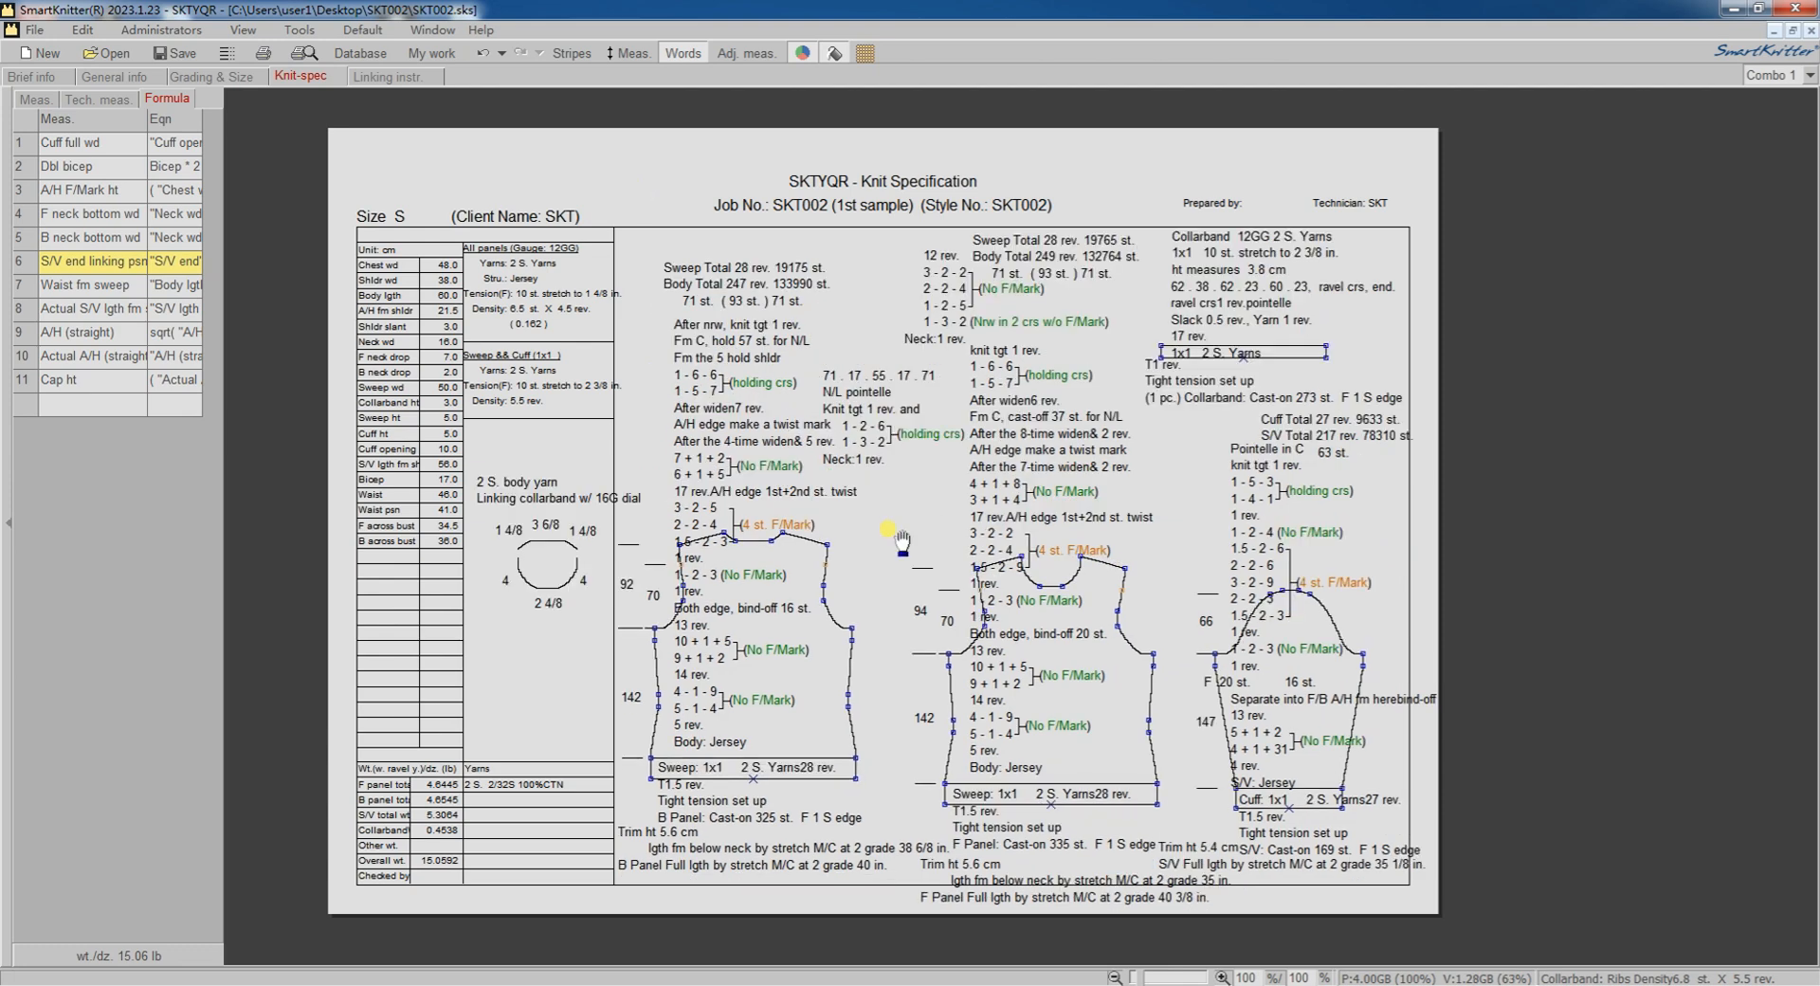
pyautogui.click(176, 55)
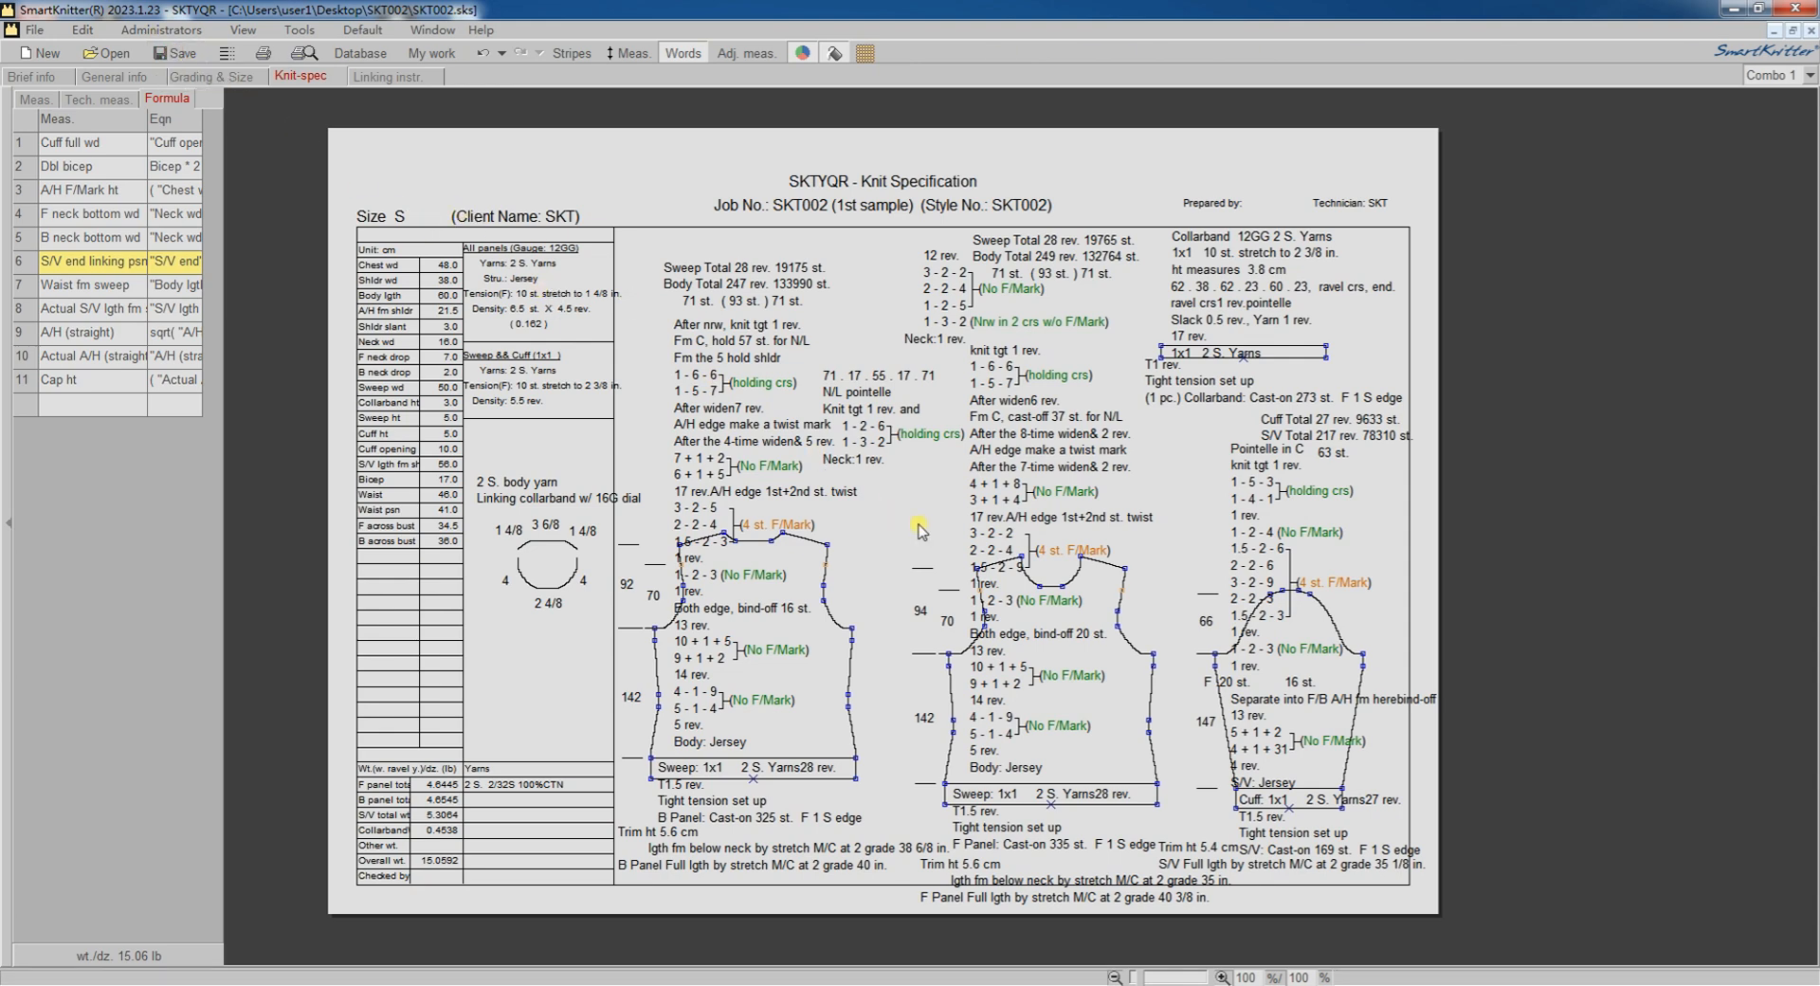